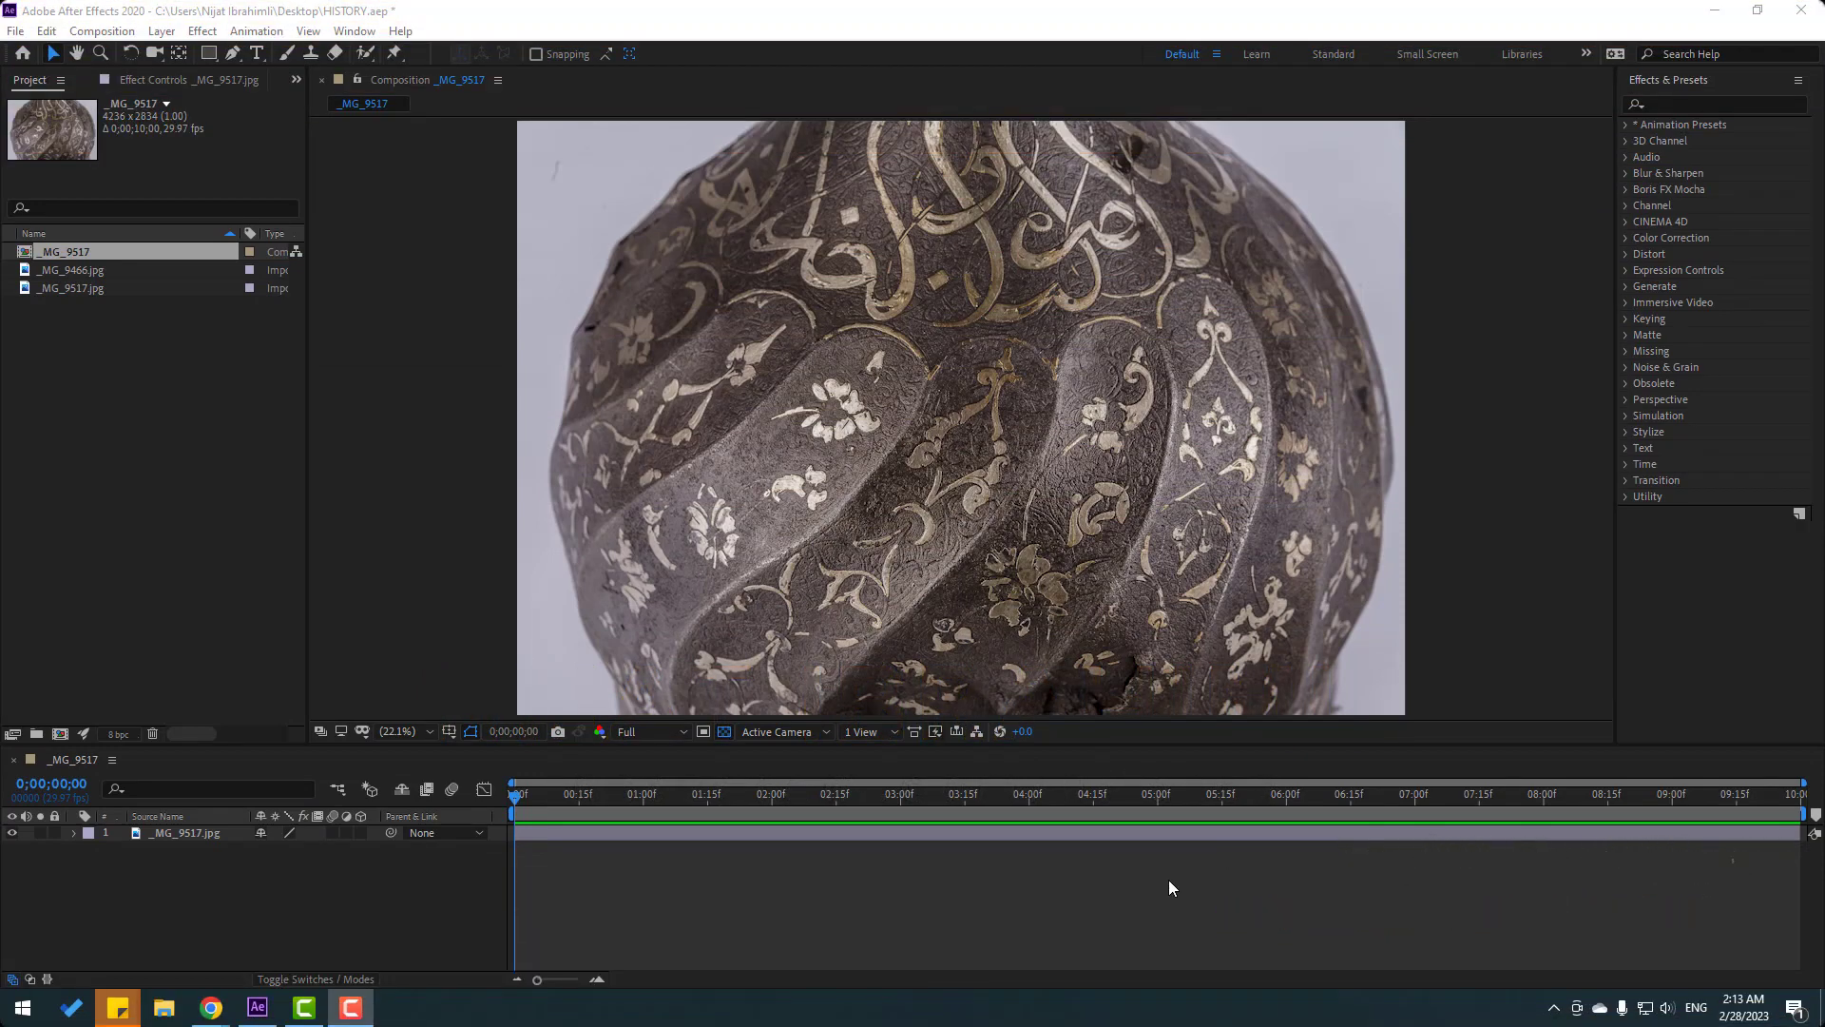
- Unlock the composition's aspect ratio and set its size to 1920 x 1080 px
{"action": "left_click", "coordinate": [1167, 881]}
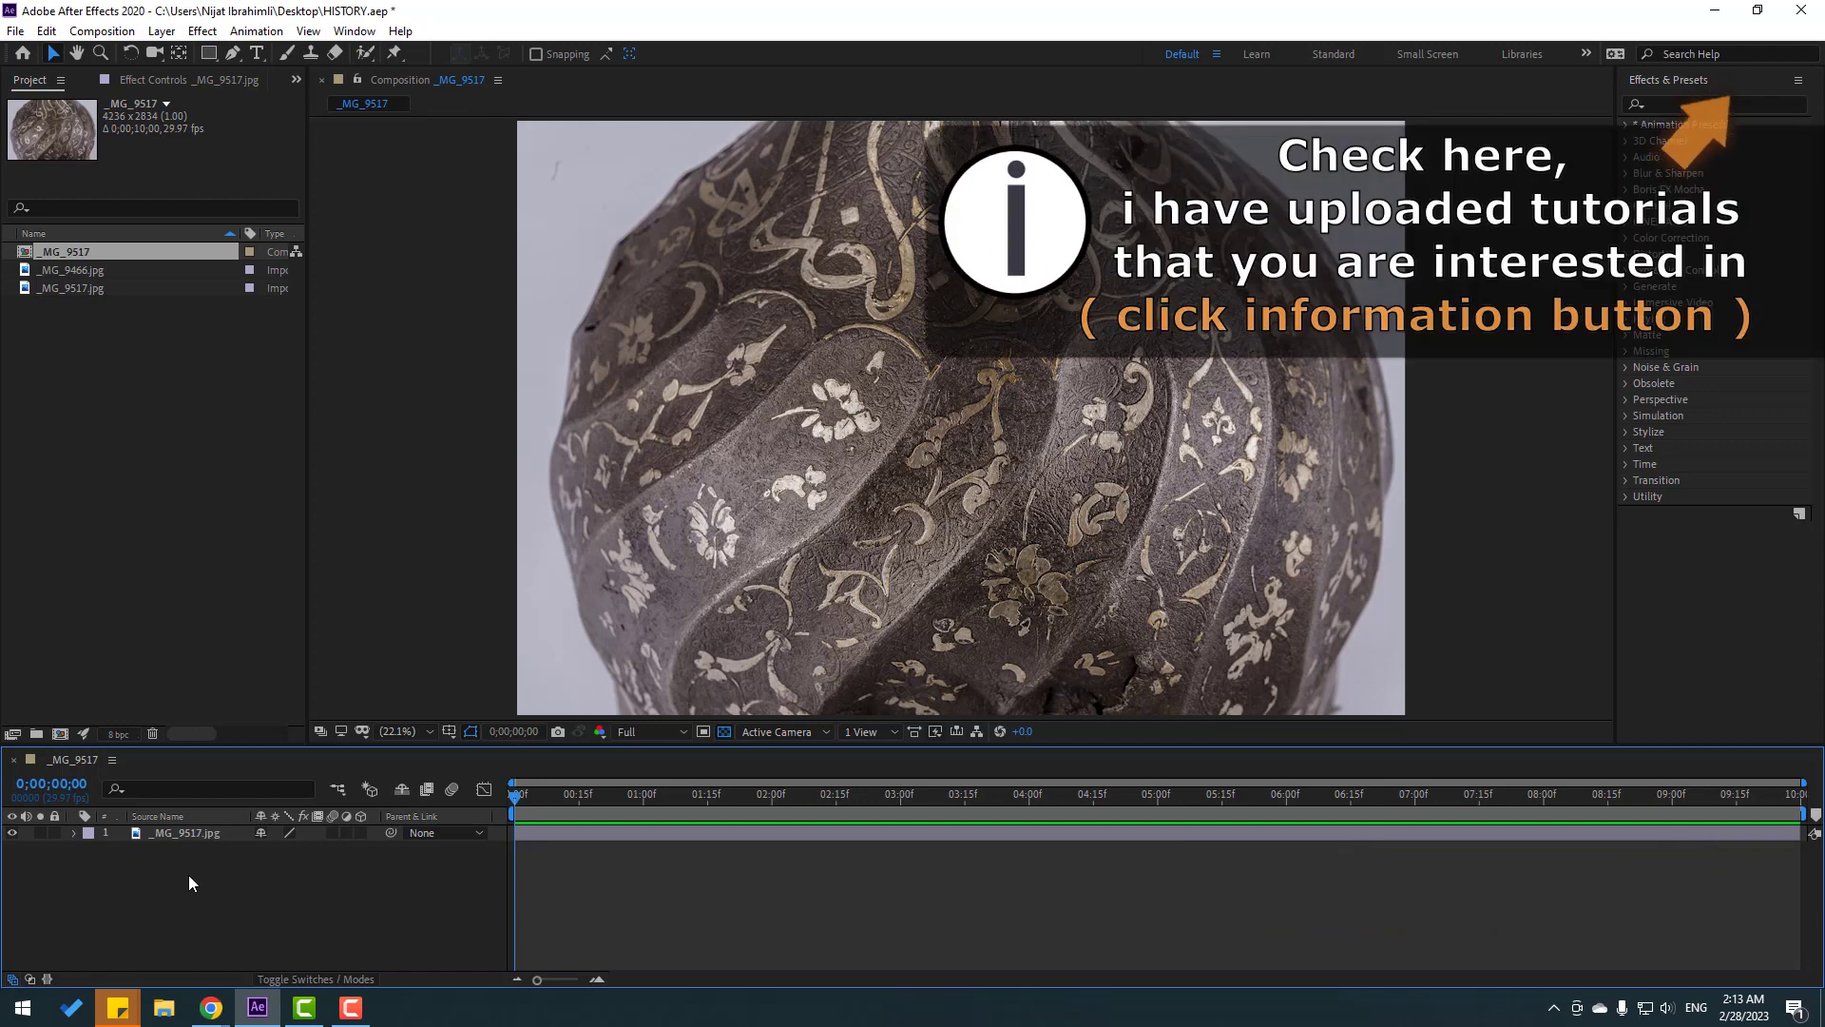
{"action": "right_click", "coordinate": [160, 899]}
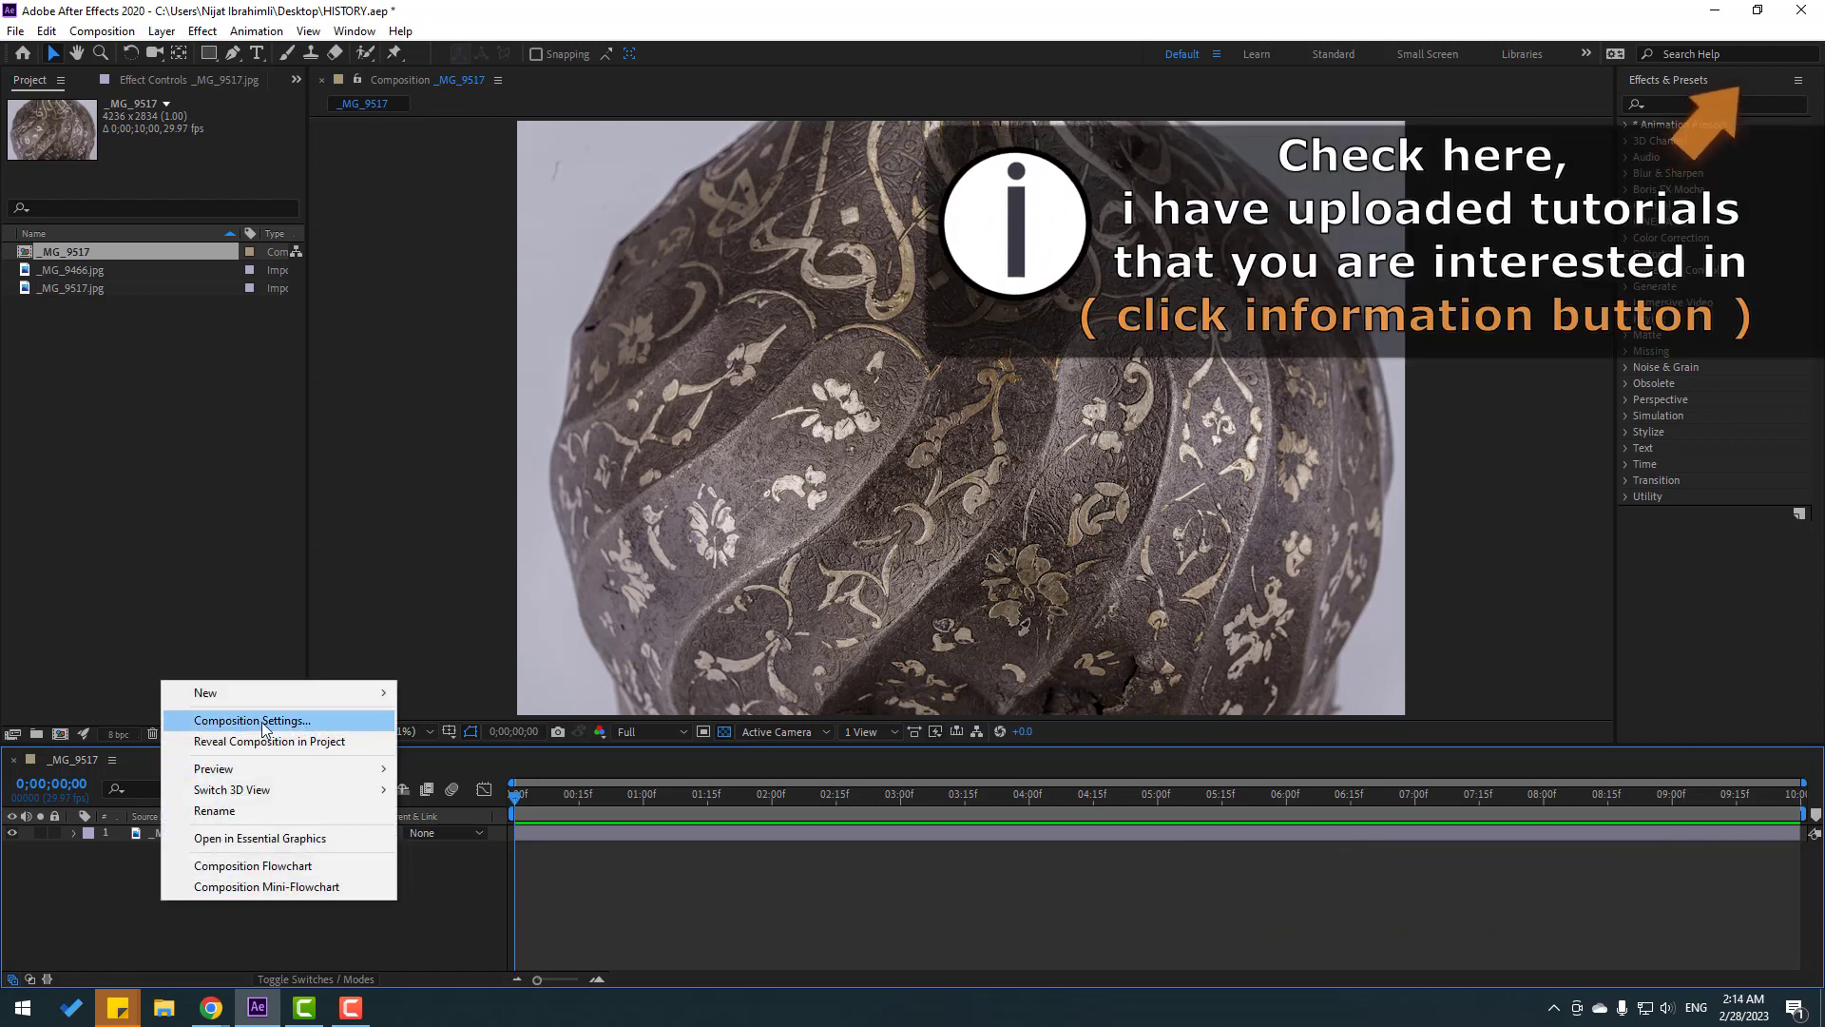
{"action": "left_click", "coordinate": [225, 728]}
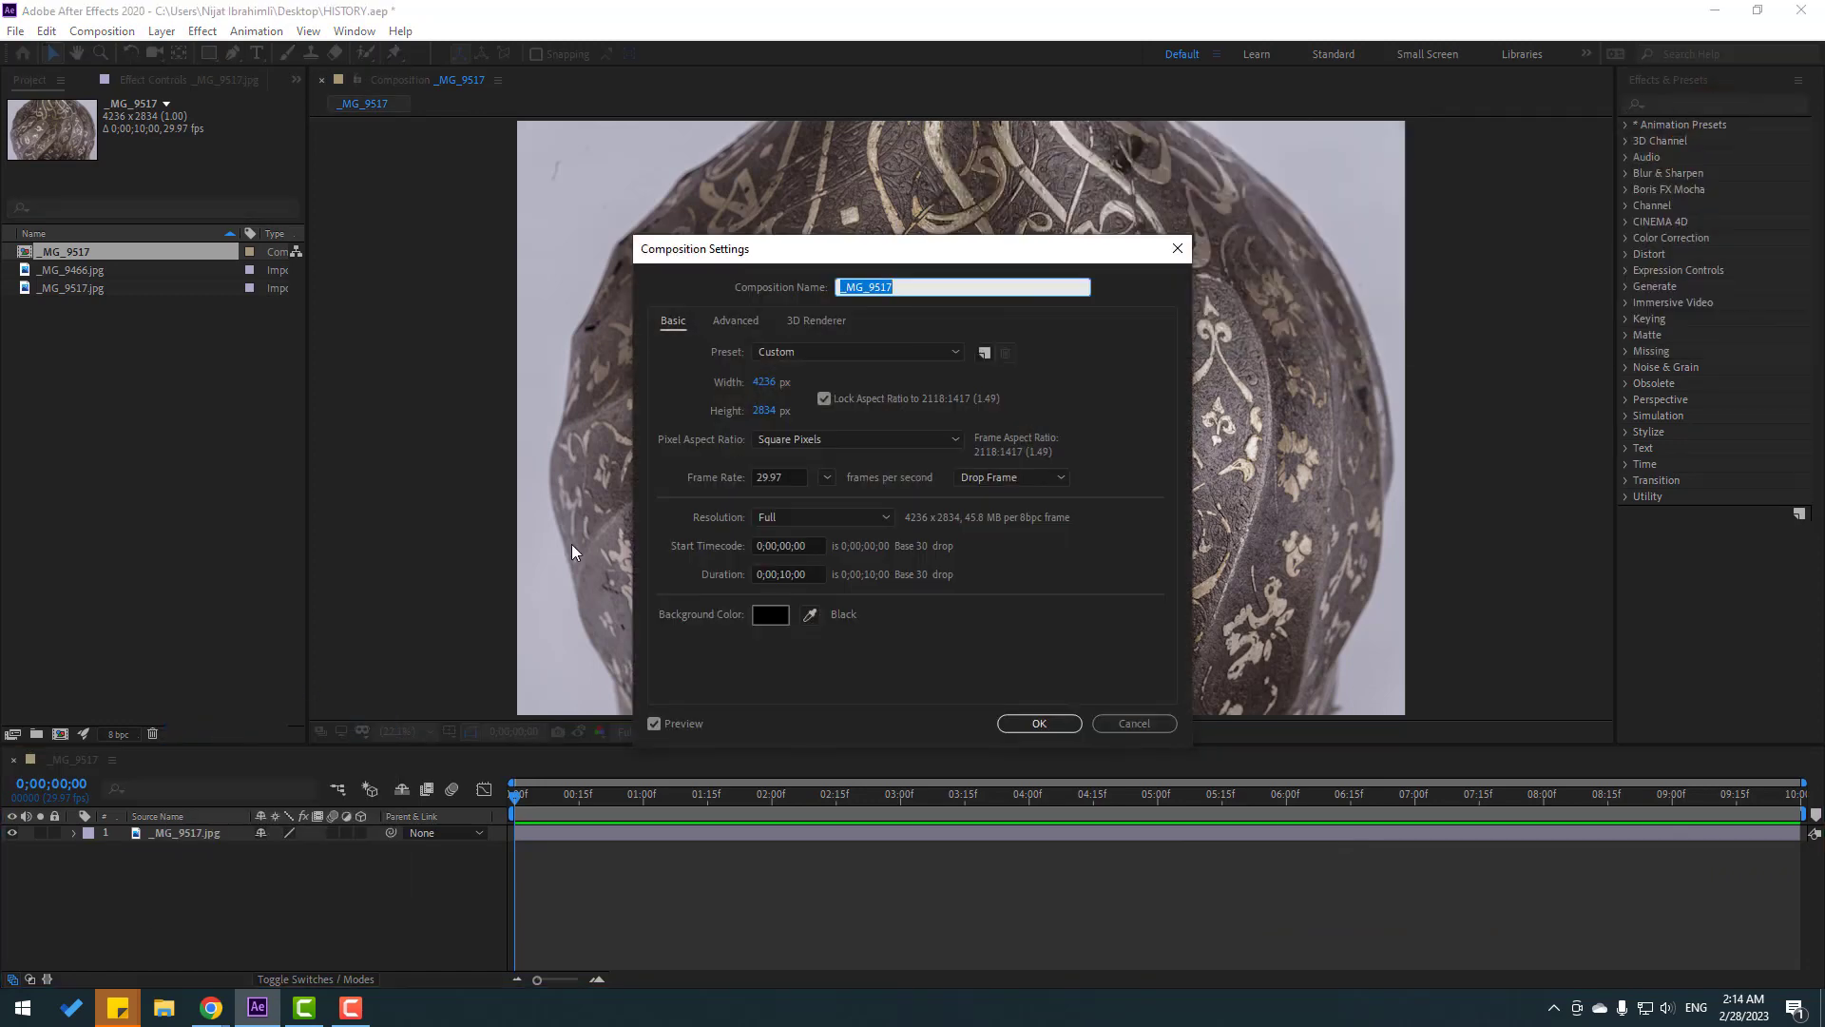
{"action": "left_click", "coordinate": [757, 384]}
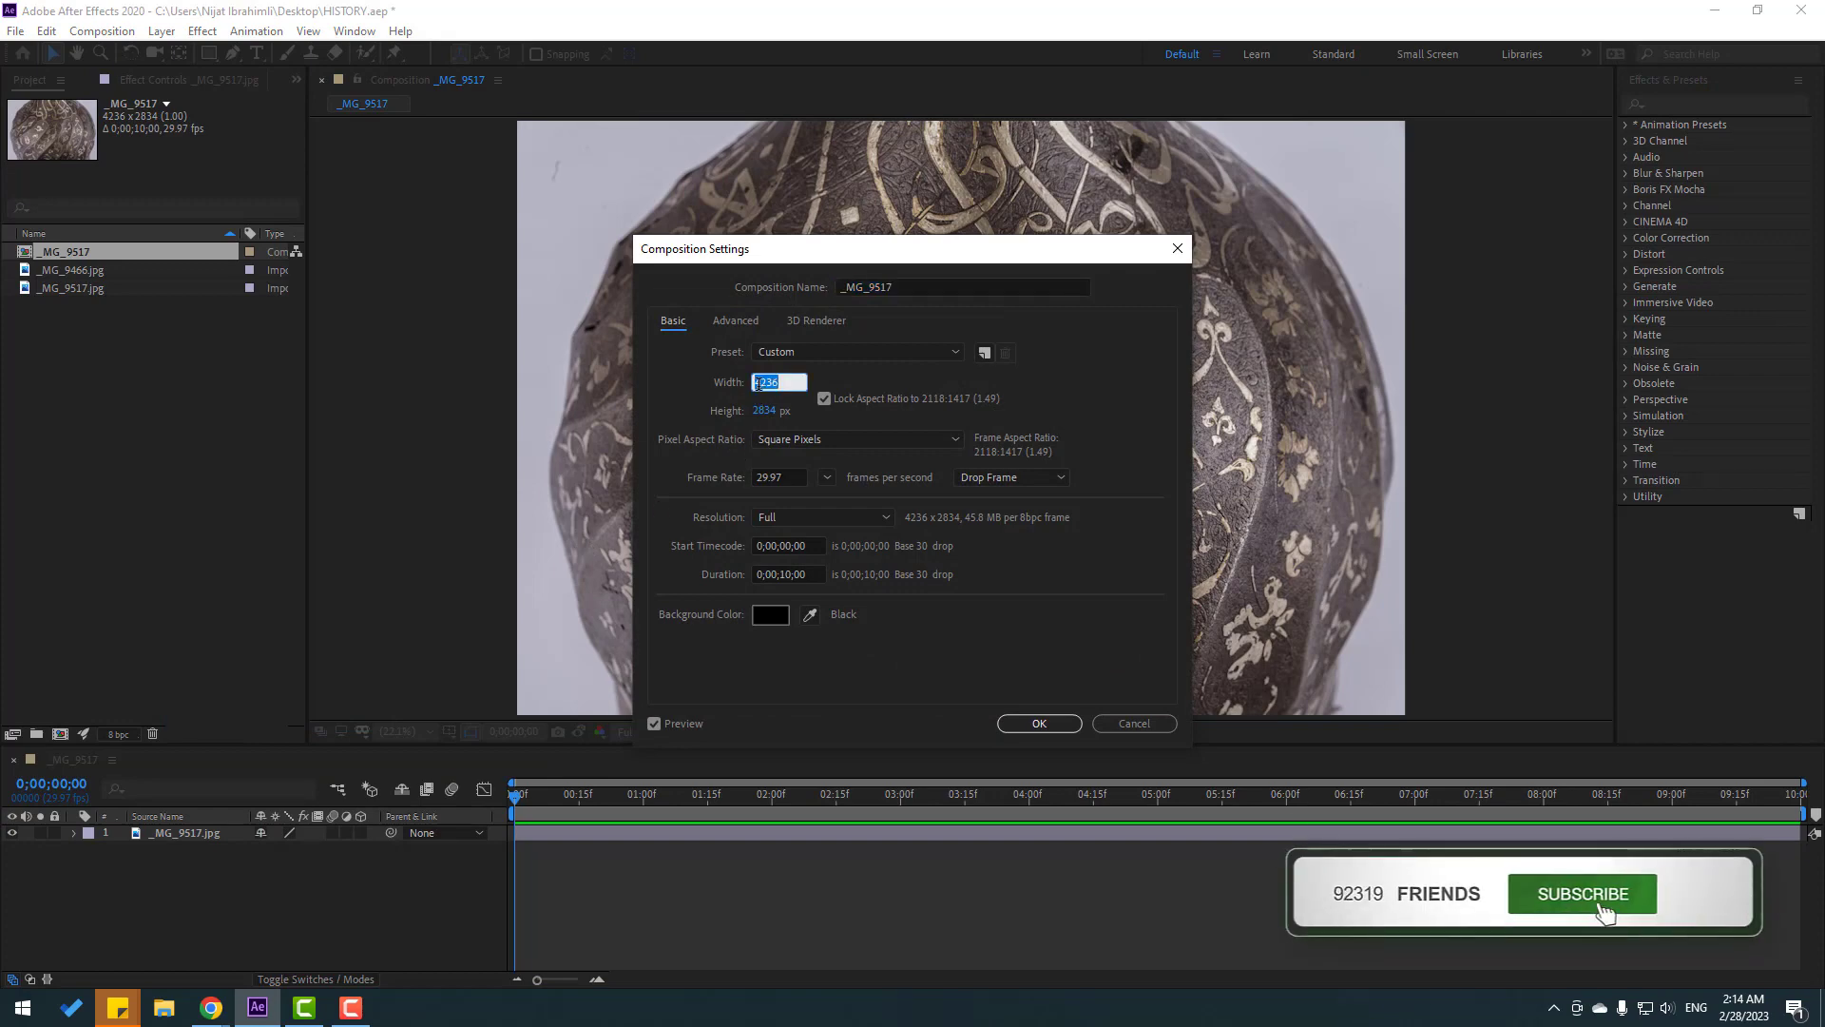
{"action": "type", "text": "101920"}
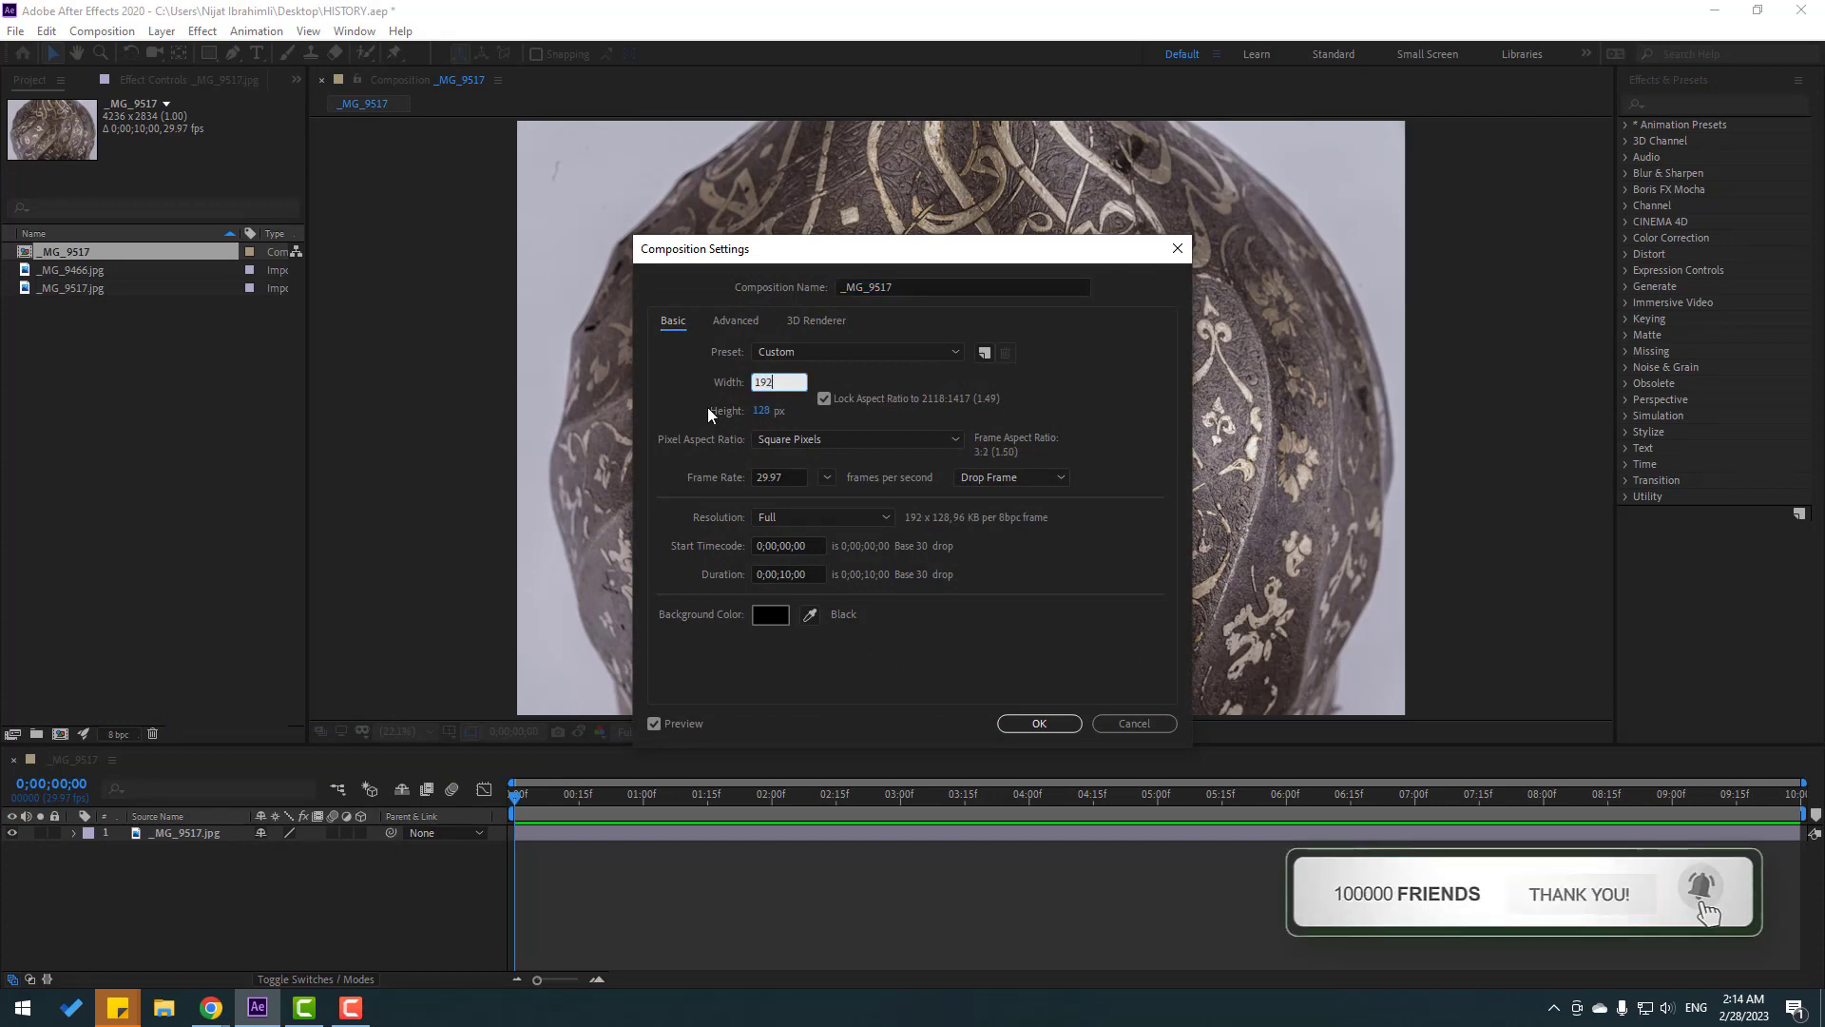
{"action": "left_click", "coordinate": [824, 399]}
{"action": "type", "text": "1080"}
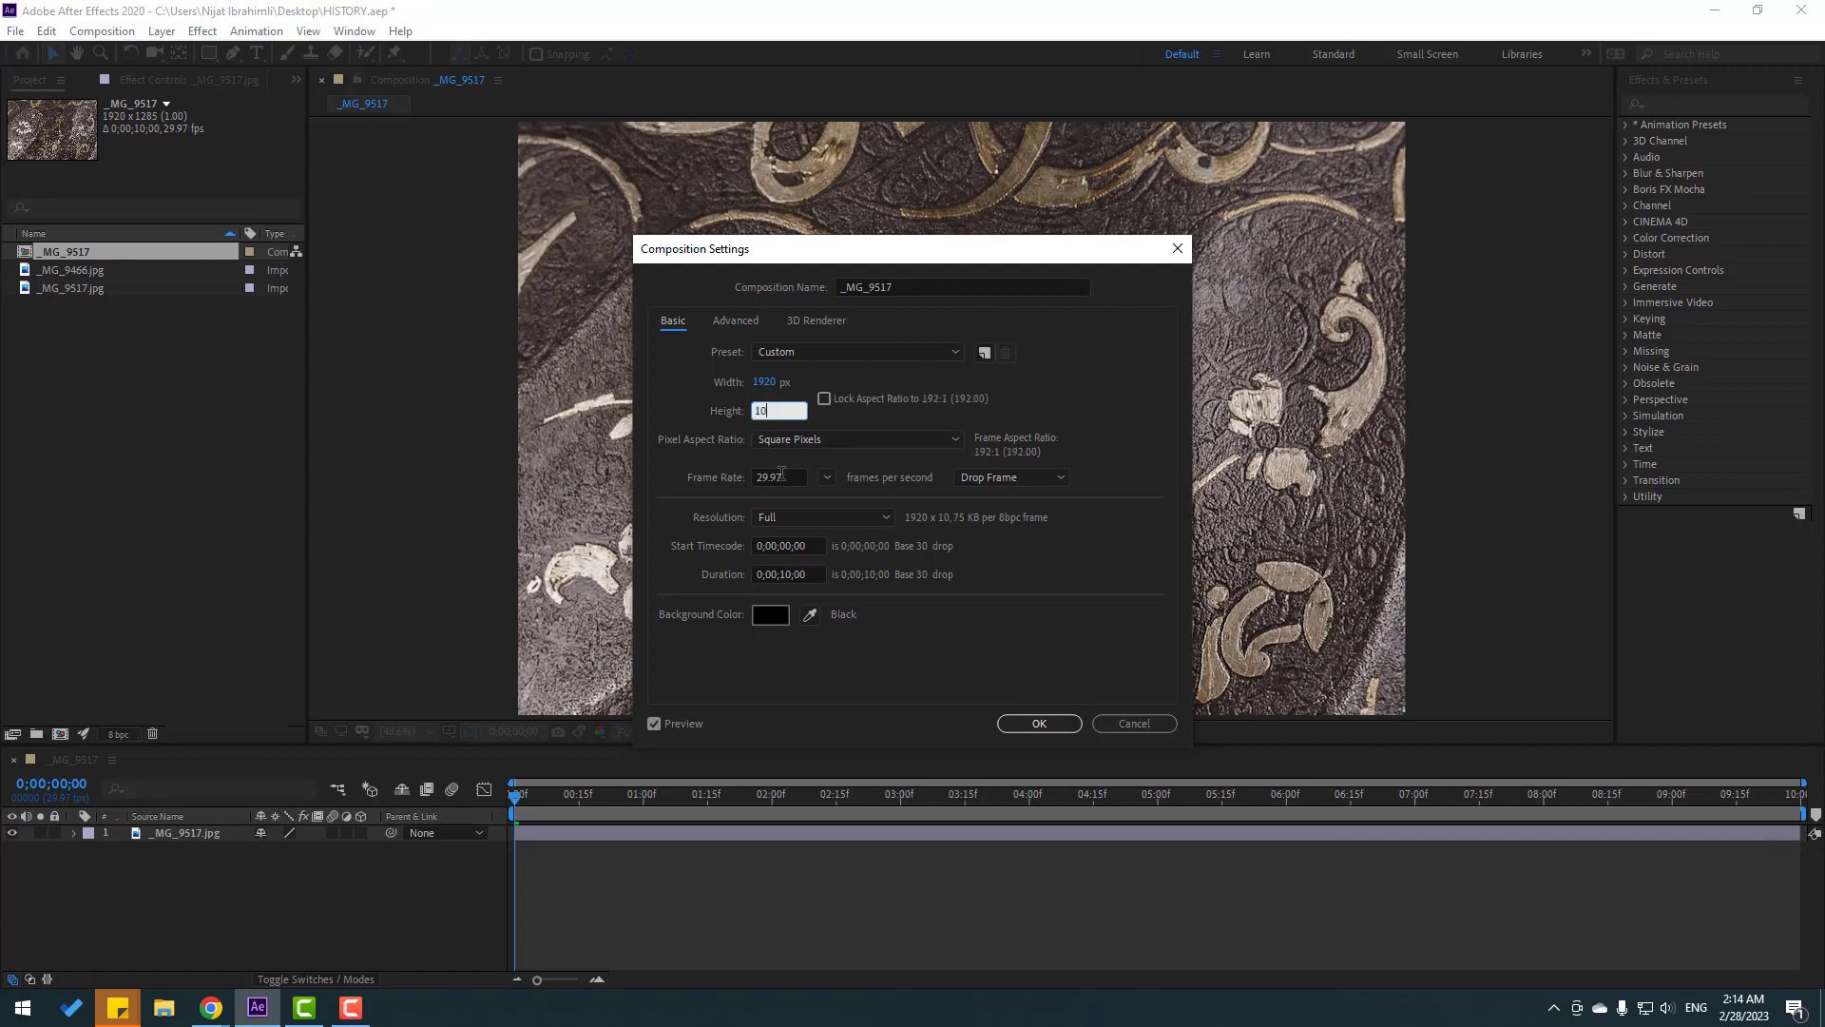
{"action": "left_click", "coordinate": [1039, 723]}
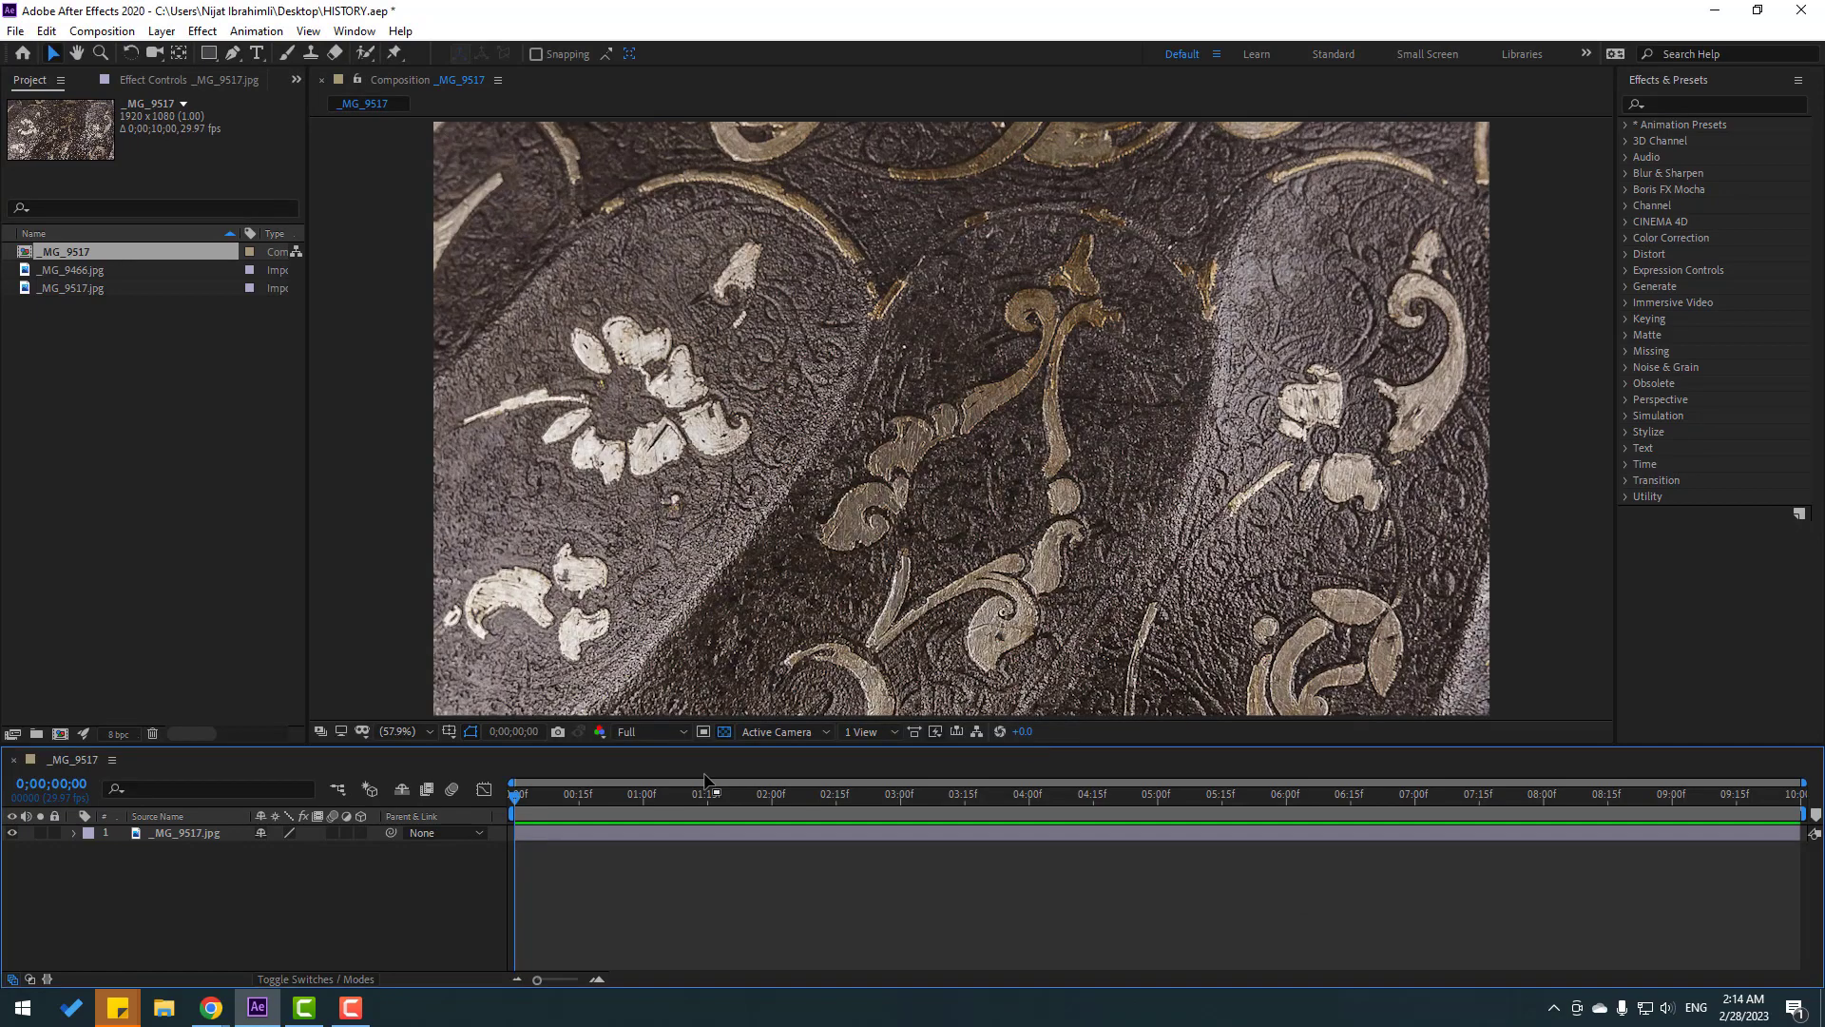
- Scale the _MG_9517.jpg photo layer down to 35%
{"action": "left_click", "coordinate": [163, 834]}
{"action": "key", "text": "s"}
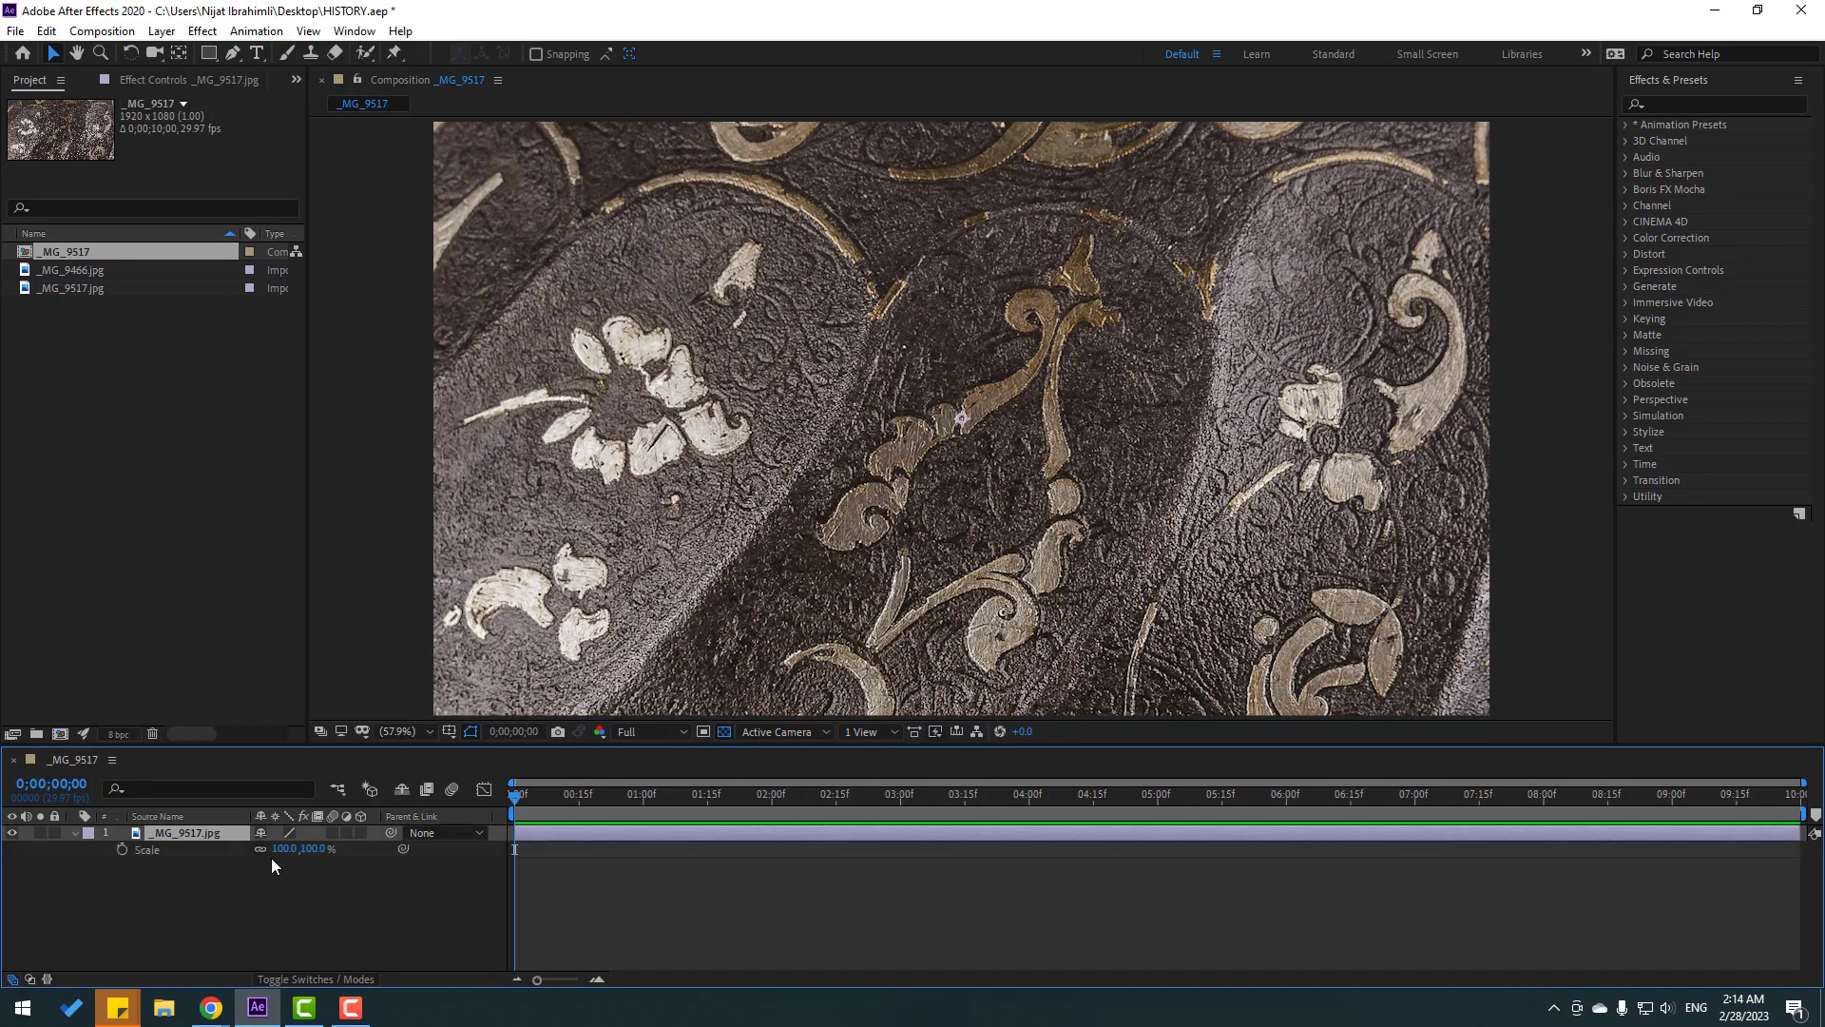
{"action": "left_click_drag", "start_coordinate": [276, 849], "coordinate": [215, 849]}
{"action": "left_click", "coordinate": [181, 903]}
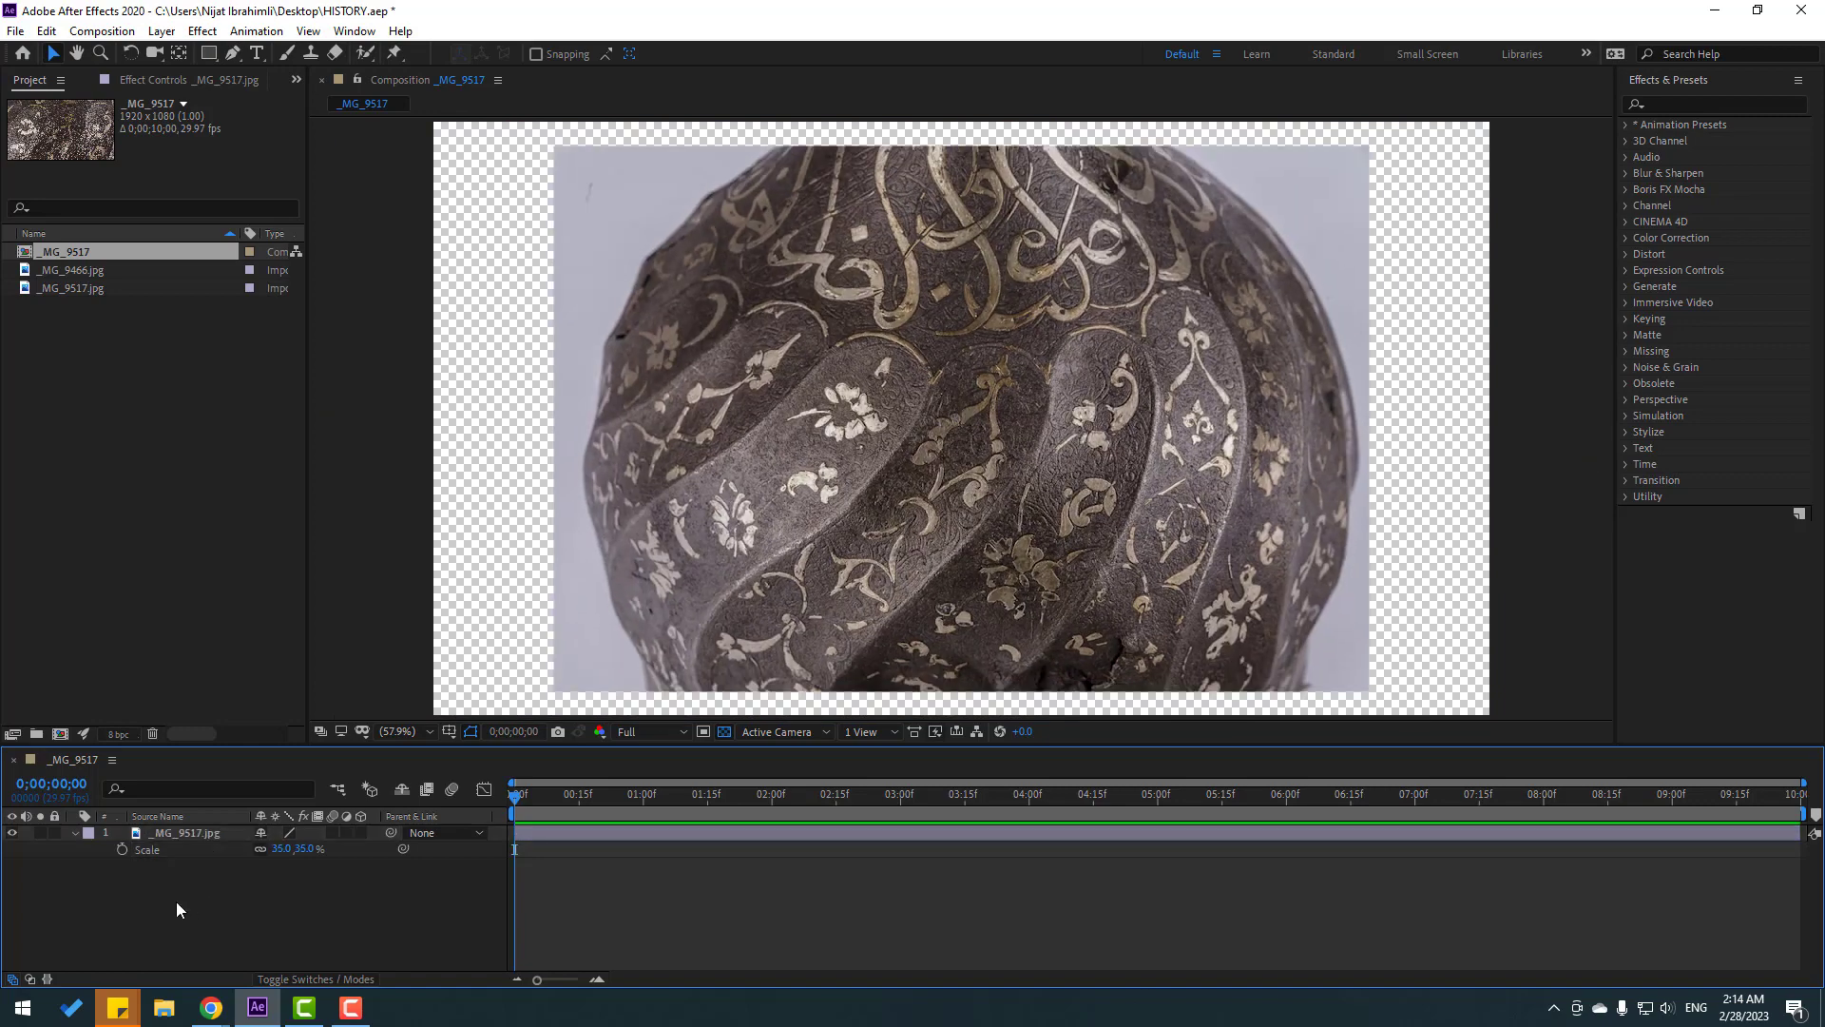
{"action": "left_click", "coordinate": [75, 833]}
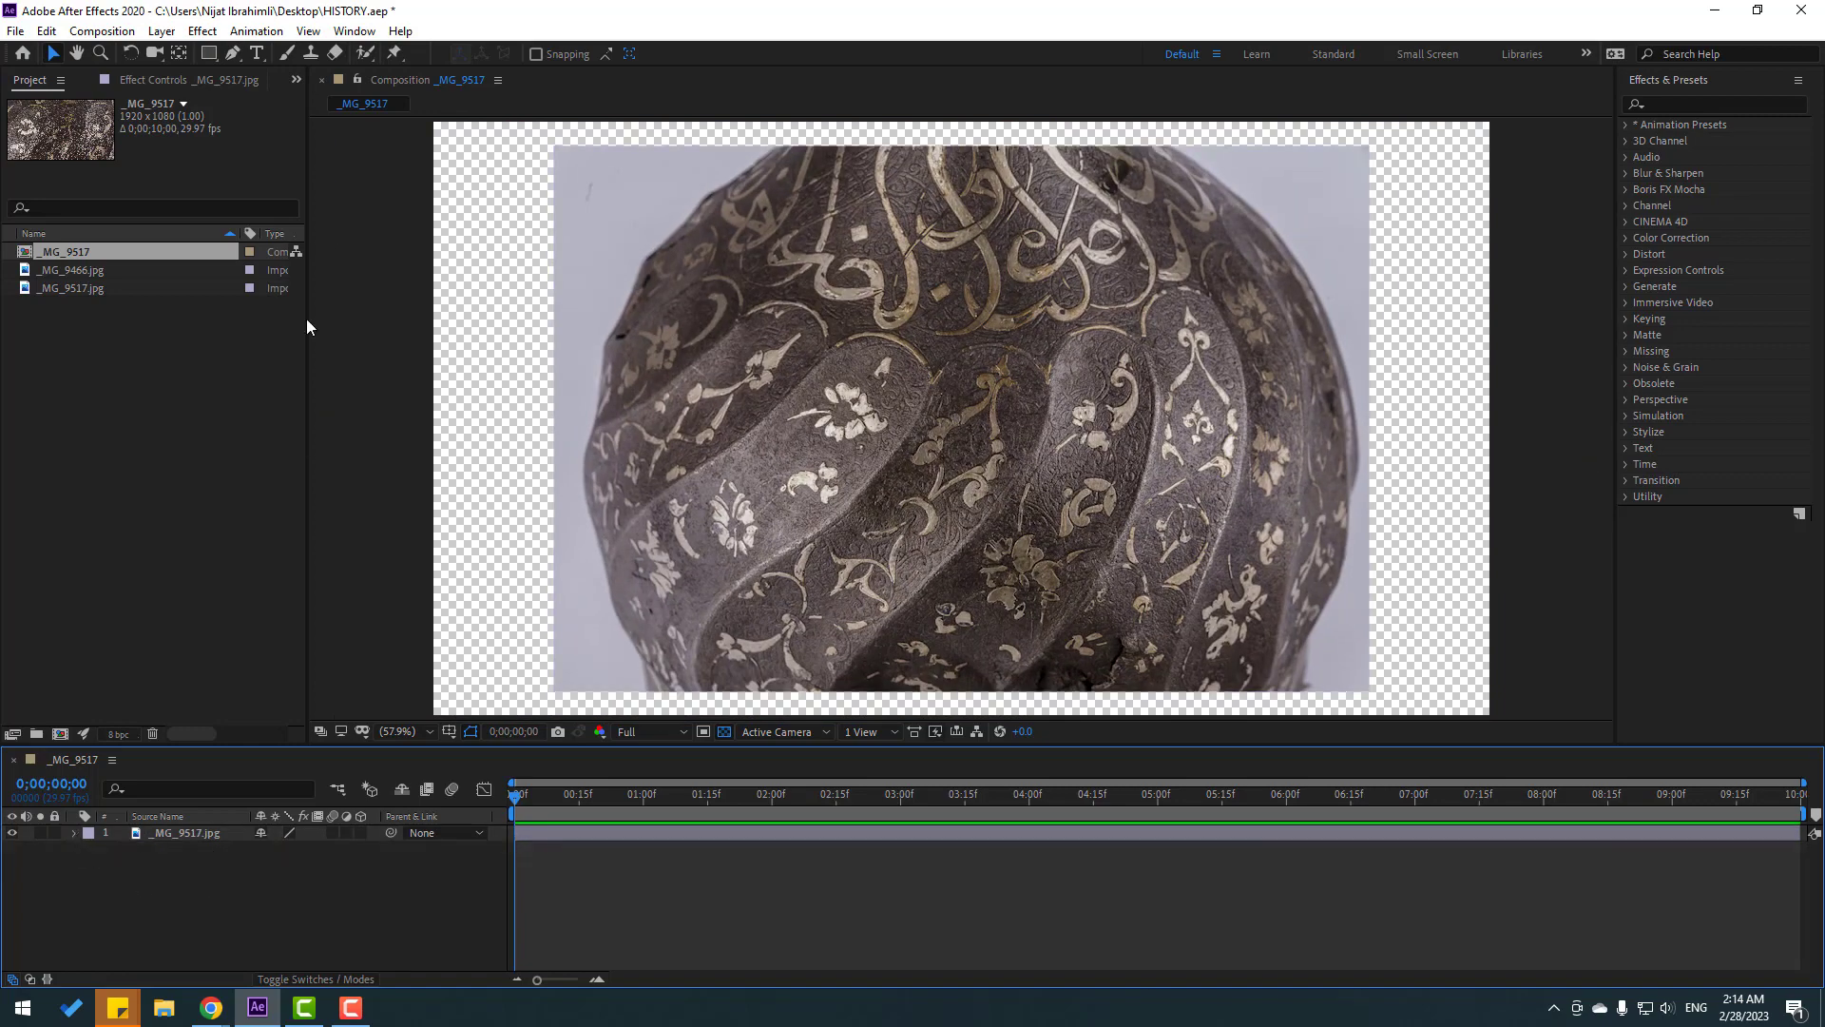
- Start a Pen tool mask on the photo layer, tracing the lower left edge of the engraved object upward
{"action": "left_click", "coordinate": [233, 55]}
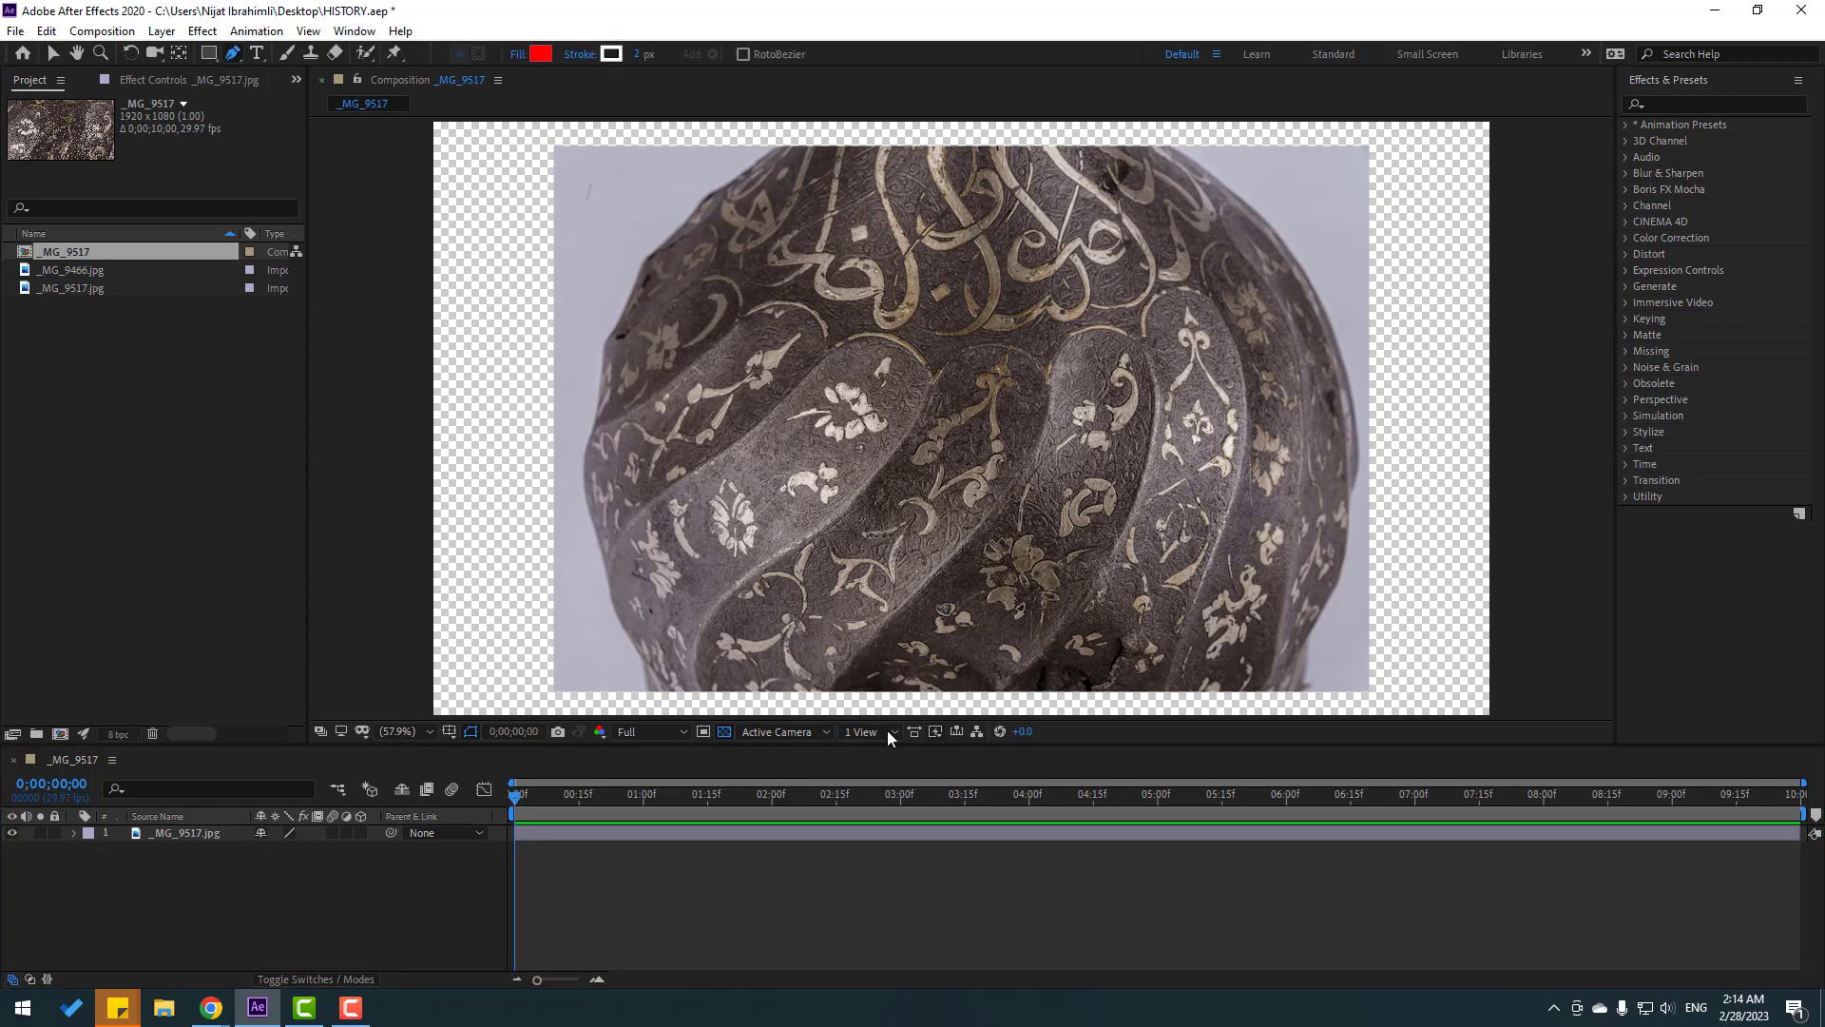
{"action": "left_click", "coordinate": [185, 833]}
{"action": "key", "text": "grave"}
{"action": "scroll", "coordinate": [504, 913], "scroll_direction": "up", "scroll_amount": 2}
{"action": "left_click", "coordinate": [397, 773]}
{"action": "left_click", "coordinate": [379, 702]}
{"action": "left_click", "coordinate": [336, 593]}
{"action": "left_click", "coordinate": [275, 480]}
{"action": "left_click", "coordinate": [249, 328]}
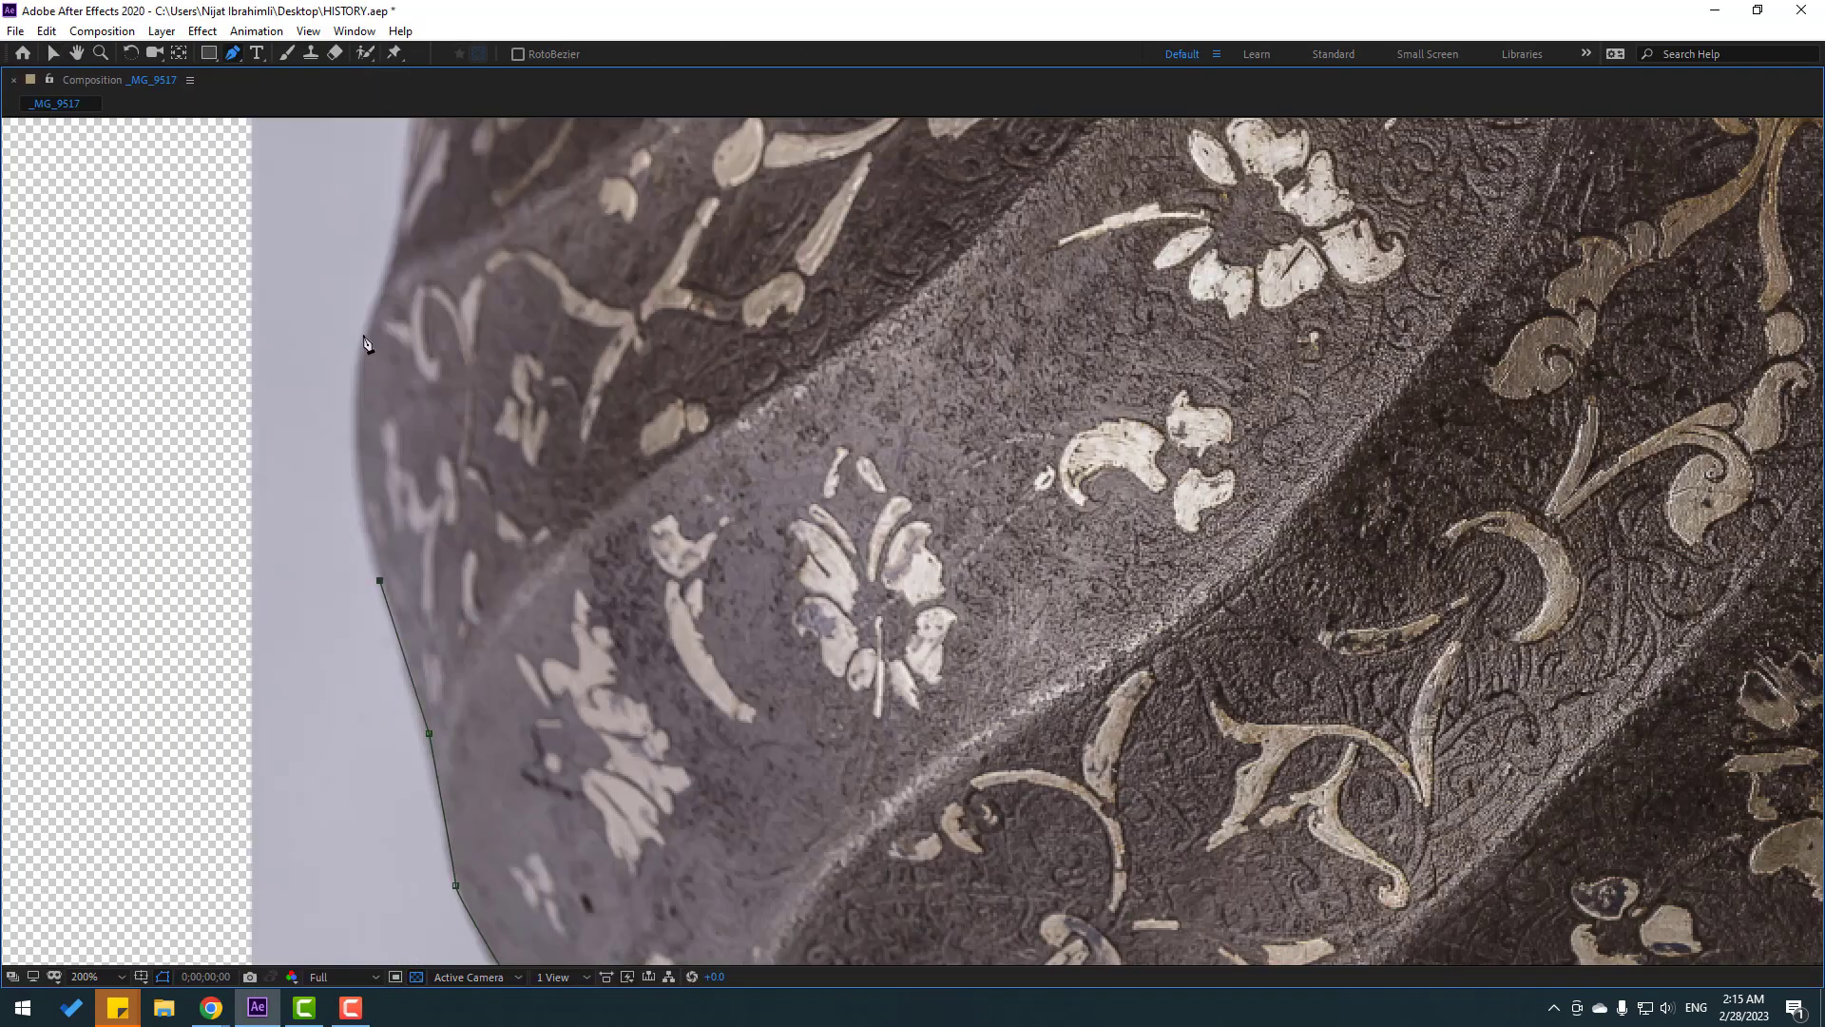
- Trace the mask with curved points up the object's upper left edge to the top of the photo
{"action": "left_click_drag", "start_coordinate": [363, 337], "coordinate": [387, 246]}
{"action": "left_click_drag", "start_coordinate": [387, 246], "coordinate": [351, 552]}
{"action": "left_click_drag", "start_coordinate": [384, 388], "coordinate": [393, 302]}
{"action": "left_click_drag", "start_coordinate": [393, 303], "coordinate": [295, 759]}
{"action": "left_click", "coordinate": [407, 576]}
{"action": "left_click_drag", "start_coordinate": [491, 440], "coordinate": [544, 393]}
{"action": "left_click_drag", "start_coordinate": [619, 306], "coordinate": [640, 268]}
{"action": "left_click_drag", "start_coordinate": [725, 226], "coordinate": [746, 214]}
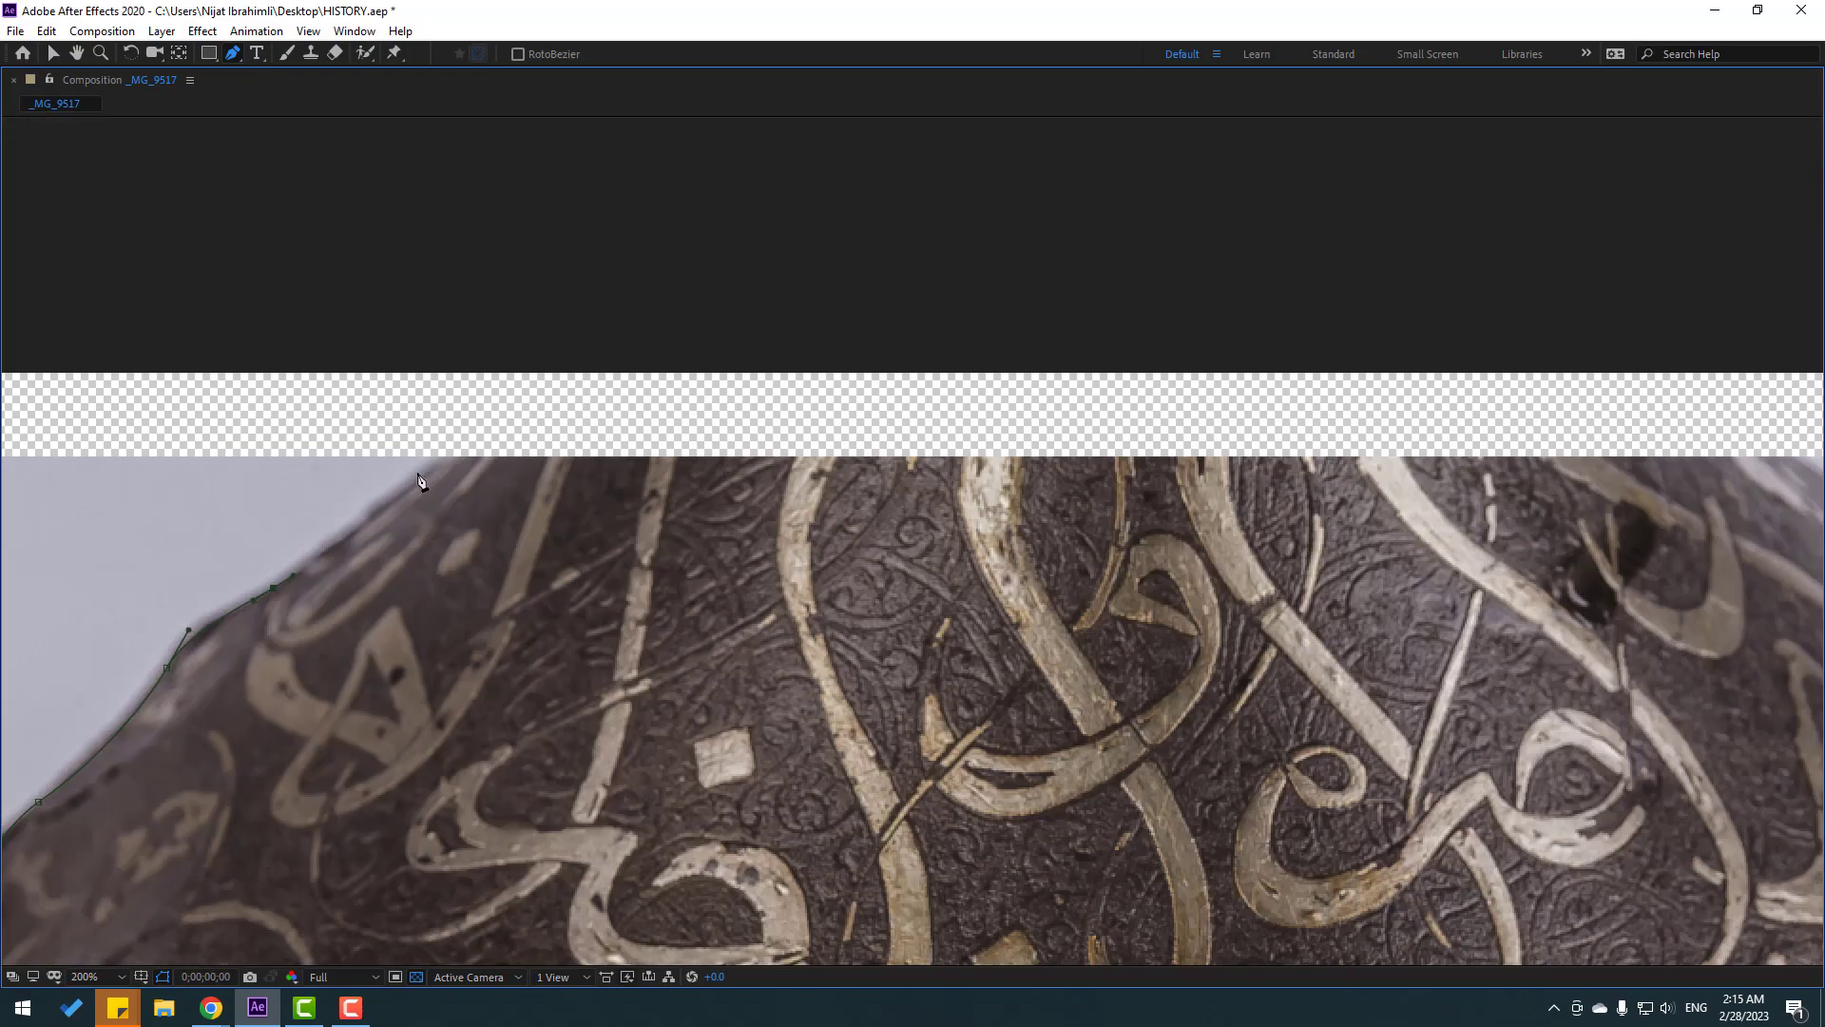
{"action": "left_click_drag", "start_coordinate": [419, 474], "coordinate": [441, 460]}
{"action": "left_click", "coordinate": [512, 446]}
- Extend the mask across the top and trace it with curved points down the object's right edge
{"action": "scroll", "coordinate": [1092, 489], "scroll_direction": "down", "scroll_amount": 1}
{"action": "scroll", "coordinate": [1092, 489], "scroll_direction": "up", "scroll_amount": 1}
{"action": "left_click_drag", "start_coordinate": [1745, 461], "coordinate": [1053, 588]}
{"action": "left_click_drag", "start_coordinate": [1075, 477], "coordinate": [1138, 556]}
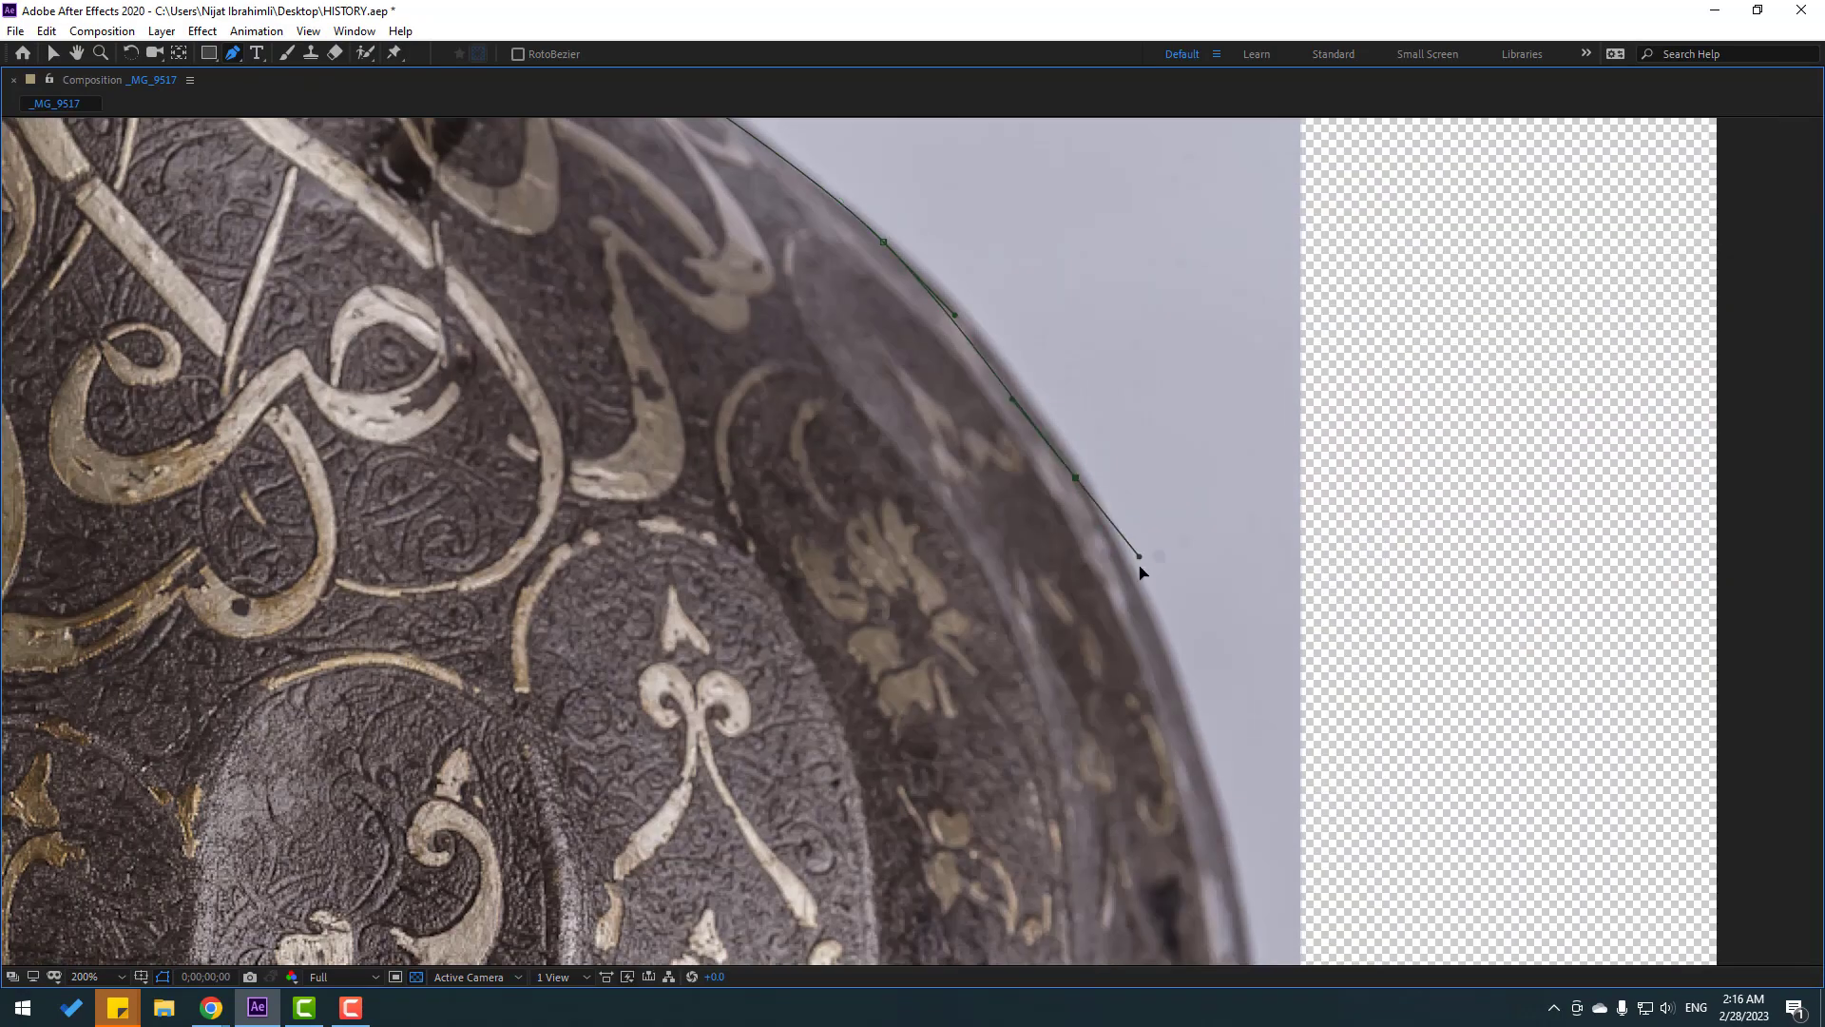
{"action": "left_click_drag", "start_coordinate": [1196, 711], "coordinate": [1101, 388]}
{"action": "left_click_drag", "start_coordinate": [1106, 444], "coordinate": [1139, 554]}
{"action": "left_click_drag", "start_coordinate": [1155, 703], "coordinate": [1121, 442]}
{"action": "left_click_drag", "start_coordinate": [1130, 503], "coordinate": [1124, 584]}
{"action": "left_click_drag", "start_coordinate": [1095, 682], "coordinate": [1074, 456]}
{"action": "left_click_drag", "start_coordinate": [1062, 650], "coordinate": [1051, 688]}
{"action": "left_click_drag", "start_coordinate": [1089, 464], "coordinate": [1079, 462]}
{"action": "left_click_drag", "start_coordinate": [1072, 613], "coordinate": [1088, 559]}
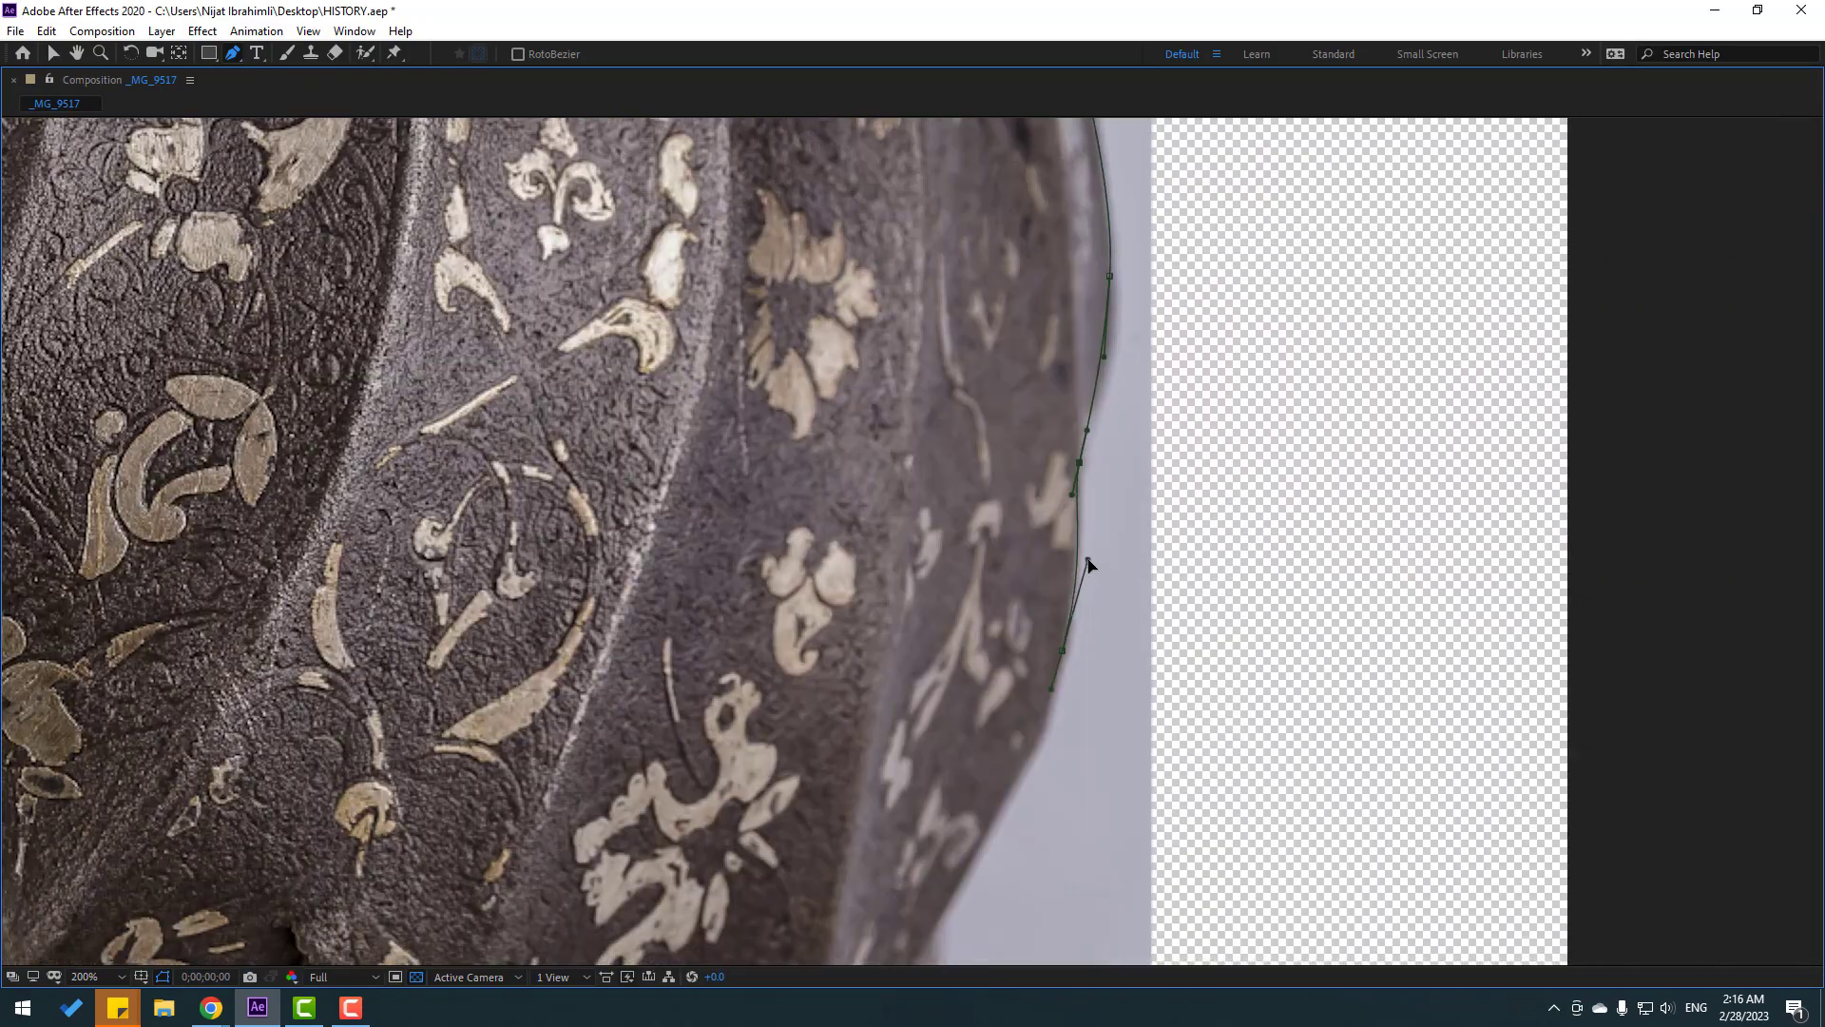
{"action": "left_click_drag", "start_coordinate": [1055, 763], "coordinate": [1175, 454]}
{"action": "key", "text": "ctrl+z"}
{"action": "key", "text": "ctrl+z"}
{"action": "key", "text": "ctrl+z"}
- Trace the mask along the object's lower right edge and close it along the bottom to cut out the background
{"action": "left_click_drag", "start_coordinate": [1194, 164], "coordinate": [1186, 198]}
{"action": "left_click_drag", "start_coordinate": [1158, 413], "coordinate": [1124, 480]}
{"action": "left_click_drag", "start_coordinate": [1063, 612], "coordinate": [1045, 651]}
{"action": "left_click_drag", "start_coordinate": [1037, 731], "coordinate": [1033, 769]}
{"action": "left_click_drag", "start_coordinate": [1006, 813], "coordinate": [1004, 816]}
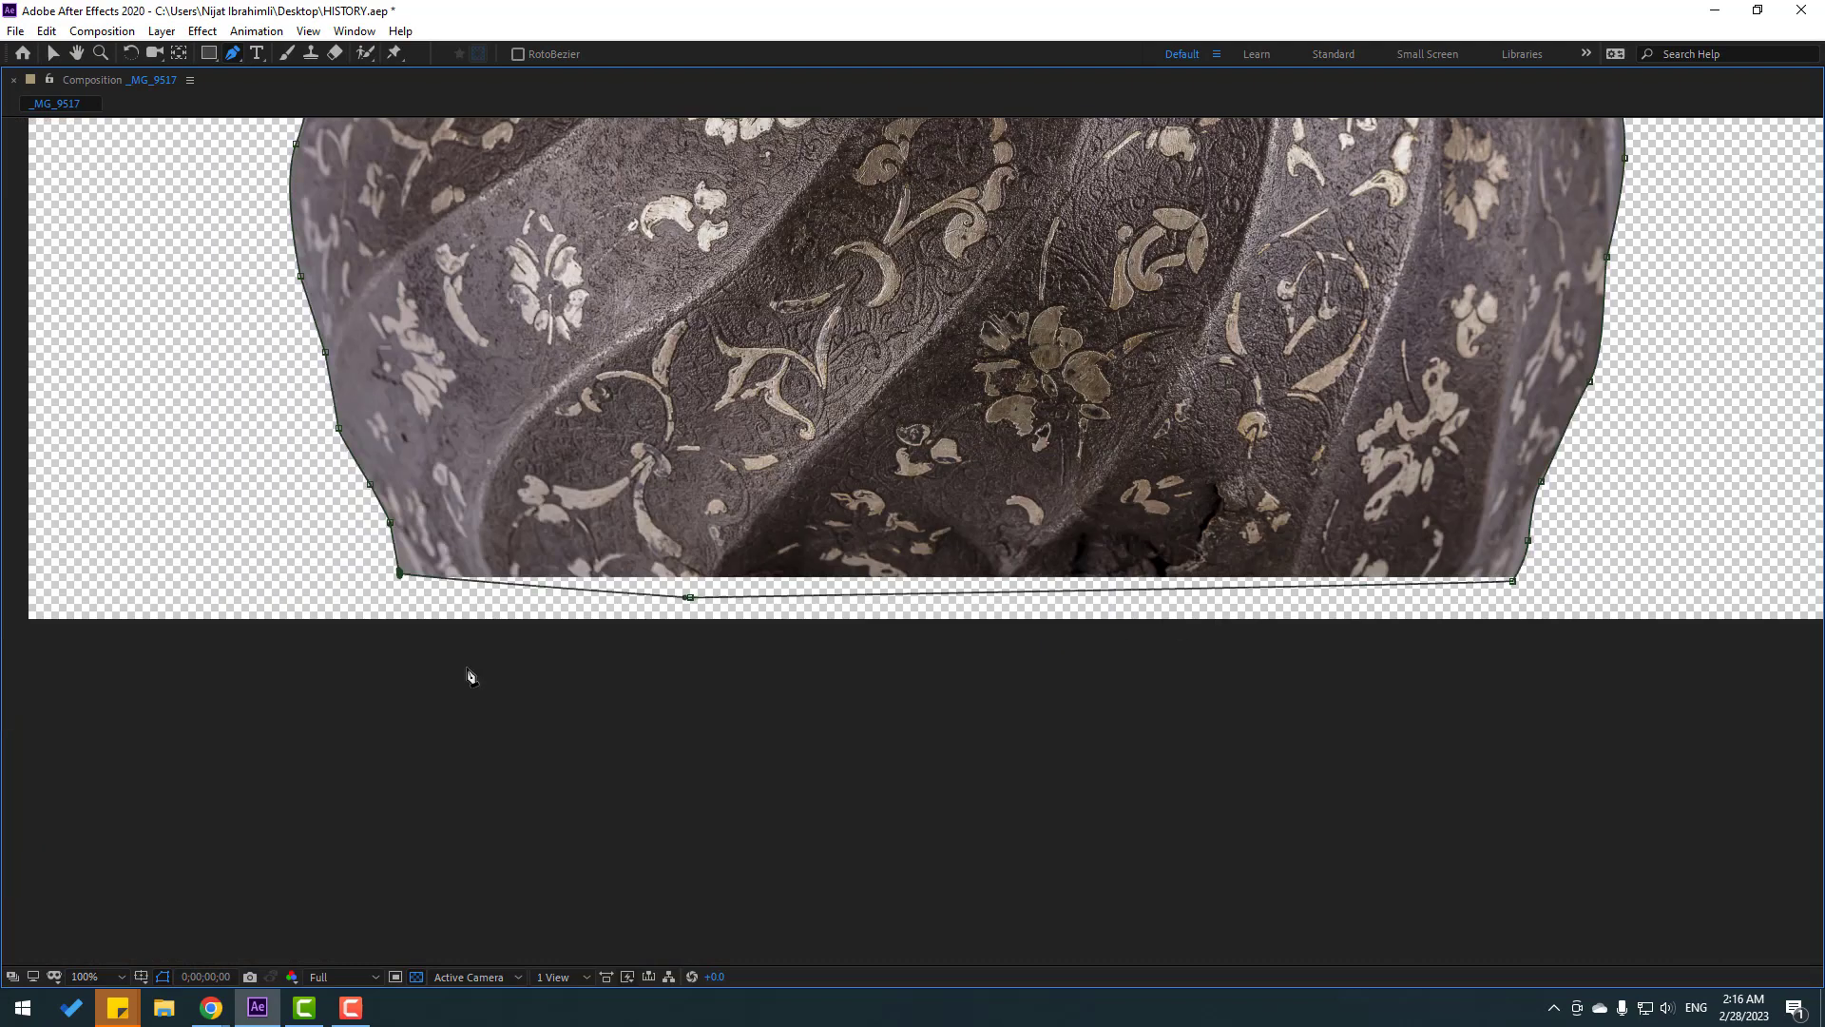
{"action": "key", "text": "grave"}
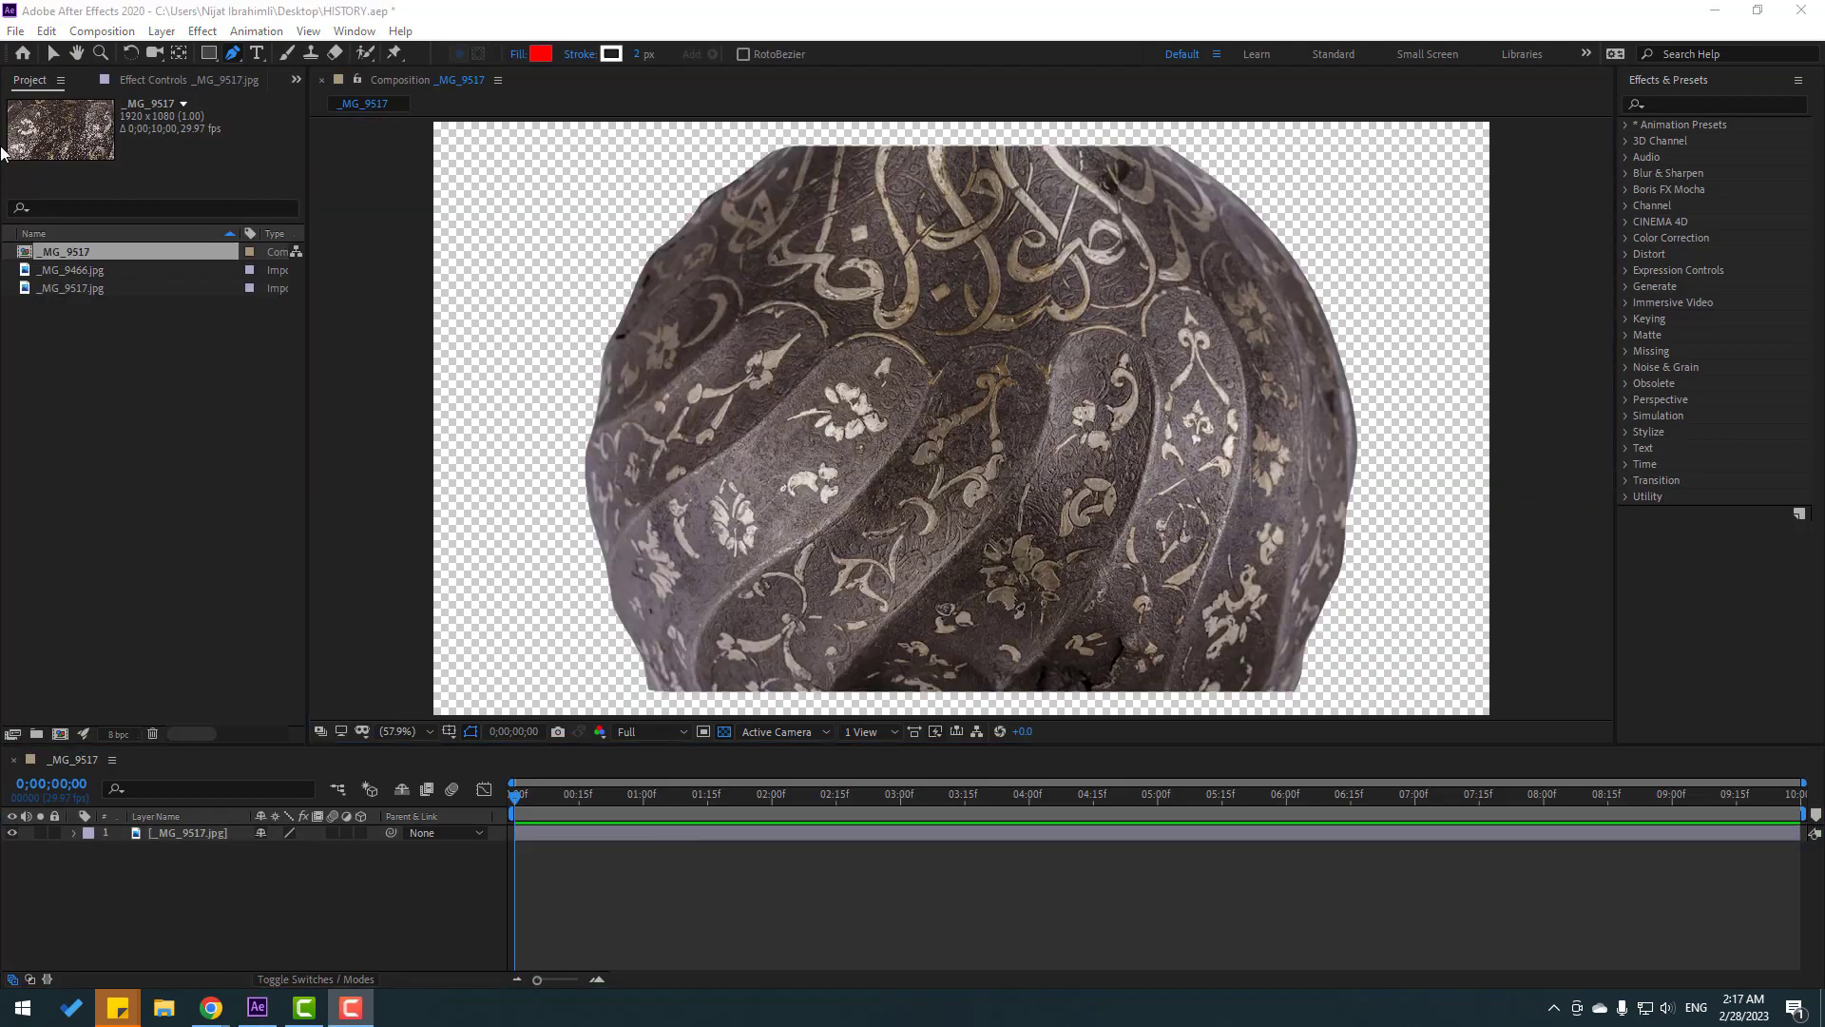
{"action": "left_click", "coordinate": [53, 53]}
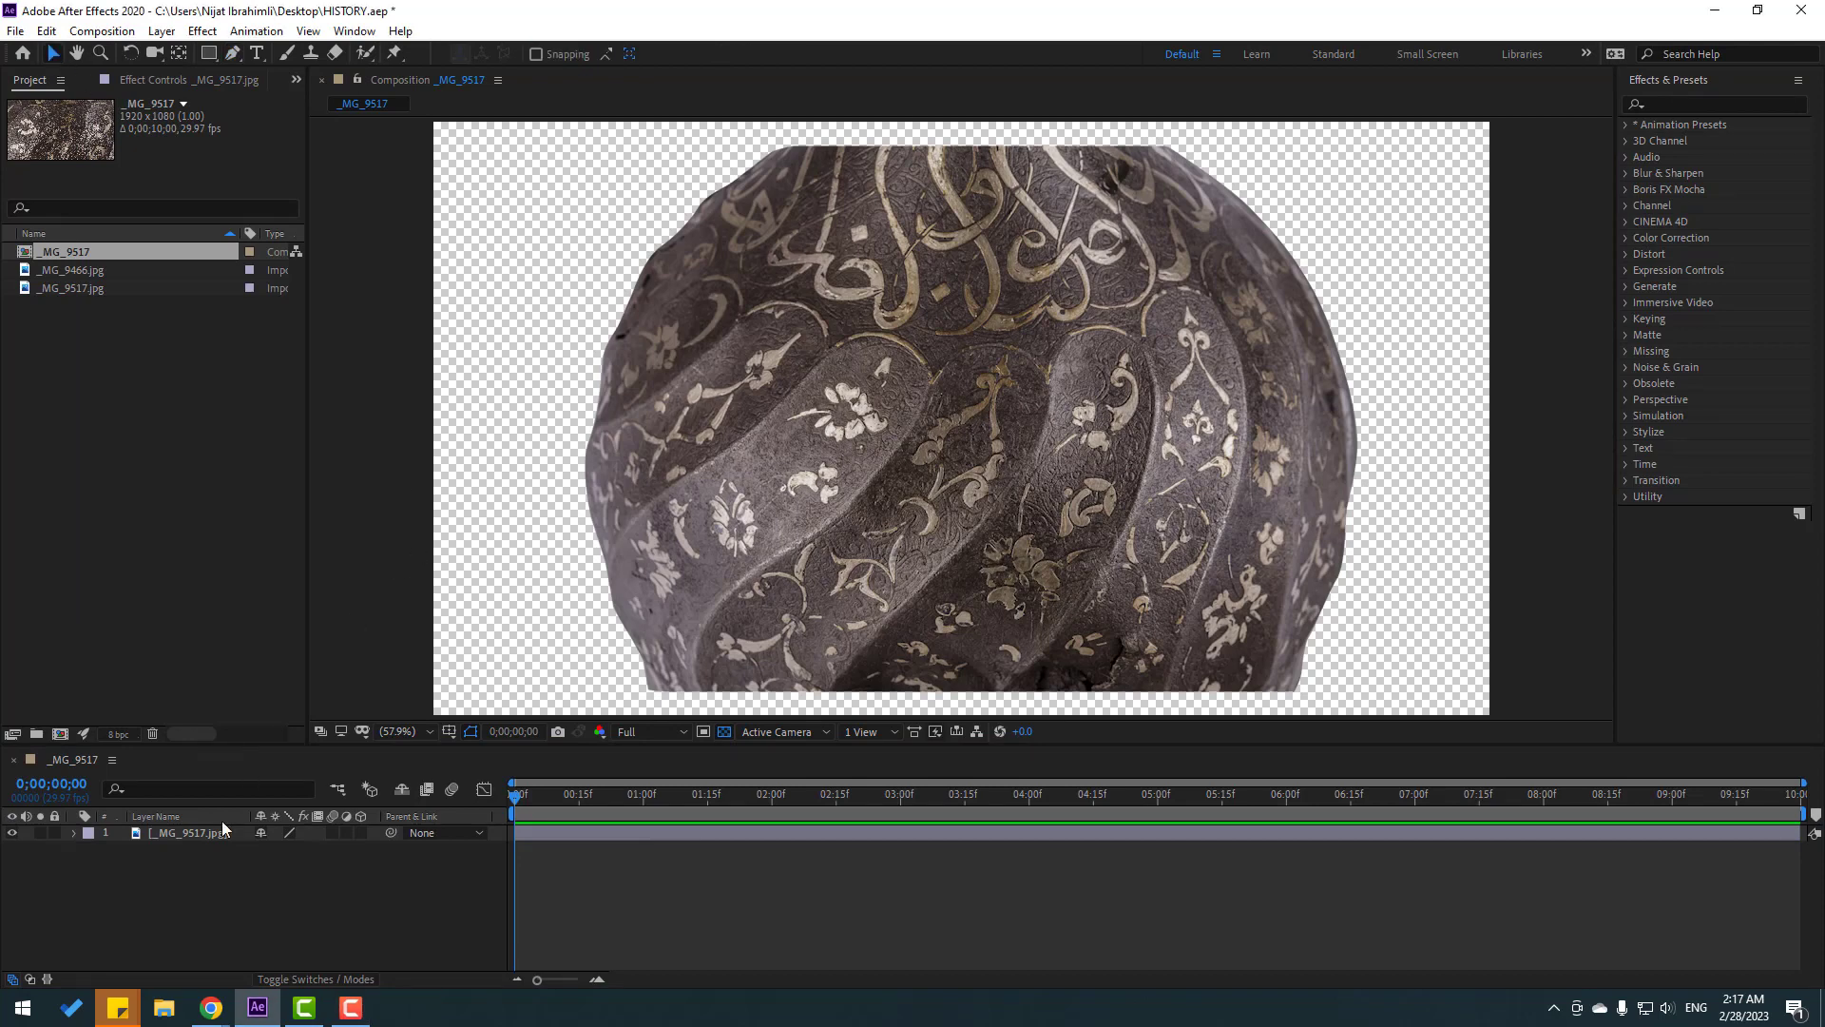
- Create a black 1920 x 1080 px solid named BG and place it beneath the photo layer
{"action": "left_click", "coordinate": [174, 878]}
{"action": "right_click", "coordinate": [183, 880]}
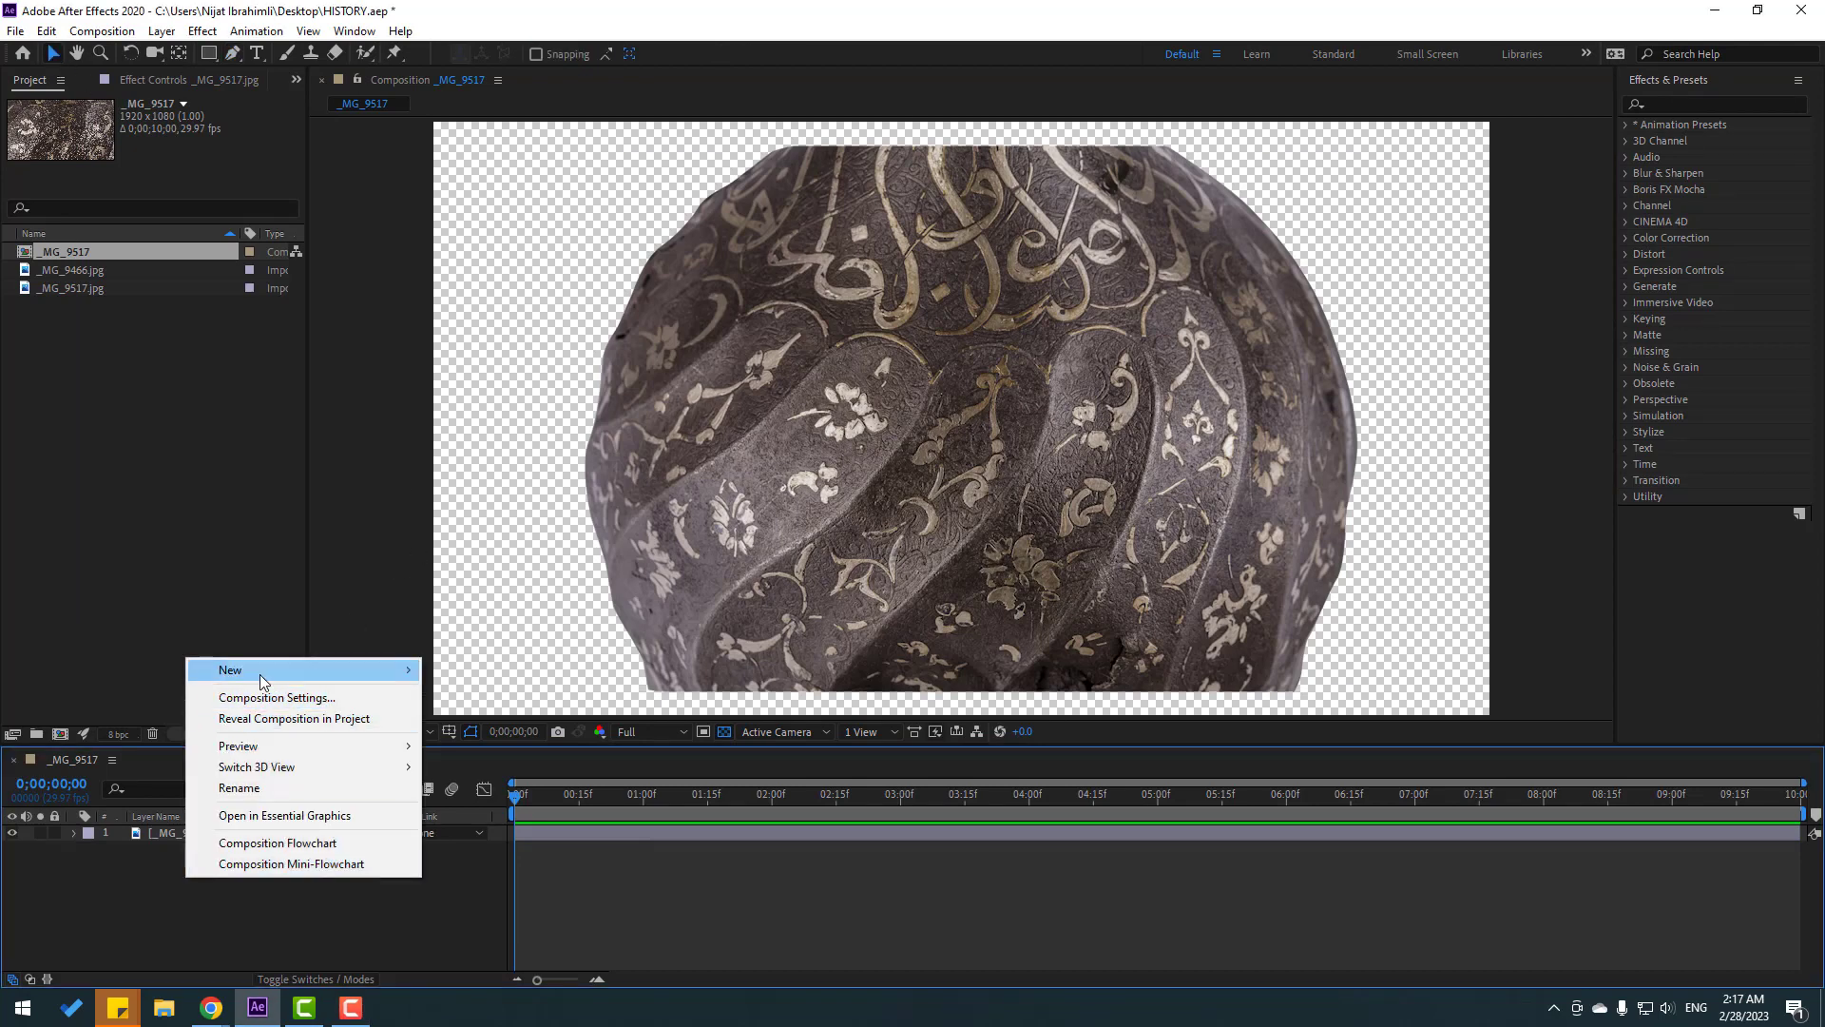
{"action": "mouse_move", "coordinate": [276, 674]}
{"action": "left_click", "coordinate": [505, 719]}
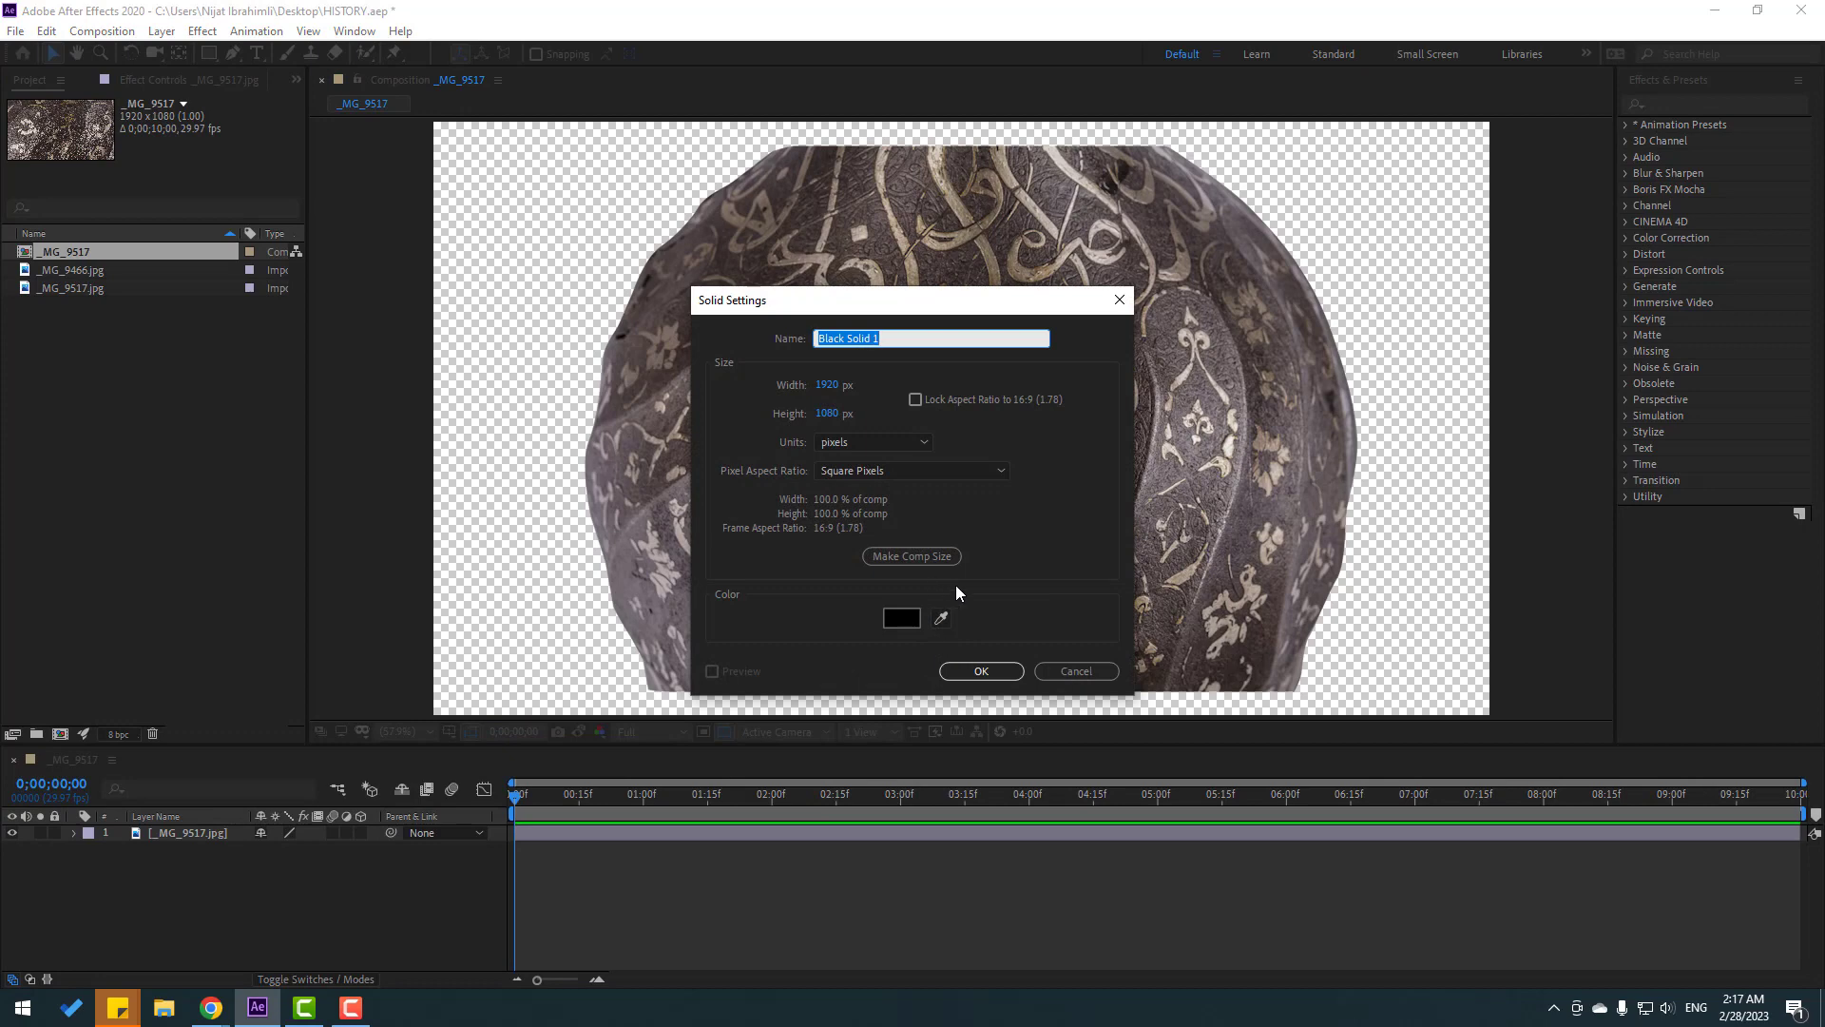
{"action": "type", "text": "BG"}
{"action": "left_click", "coordinate": [966, 667]}
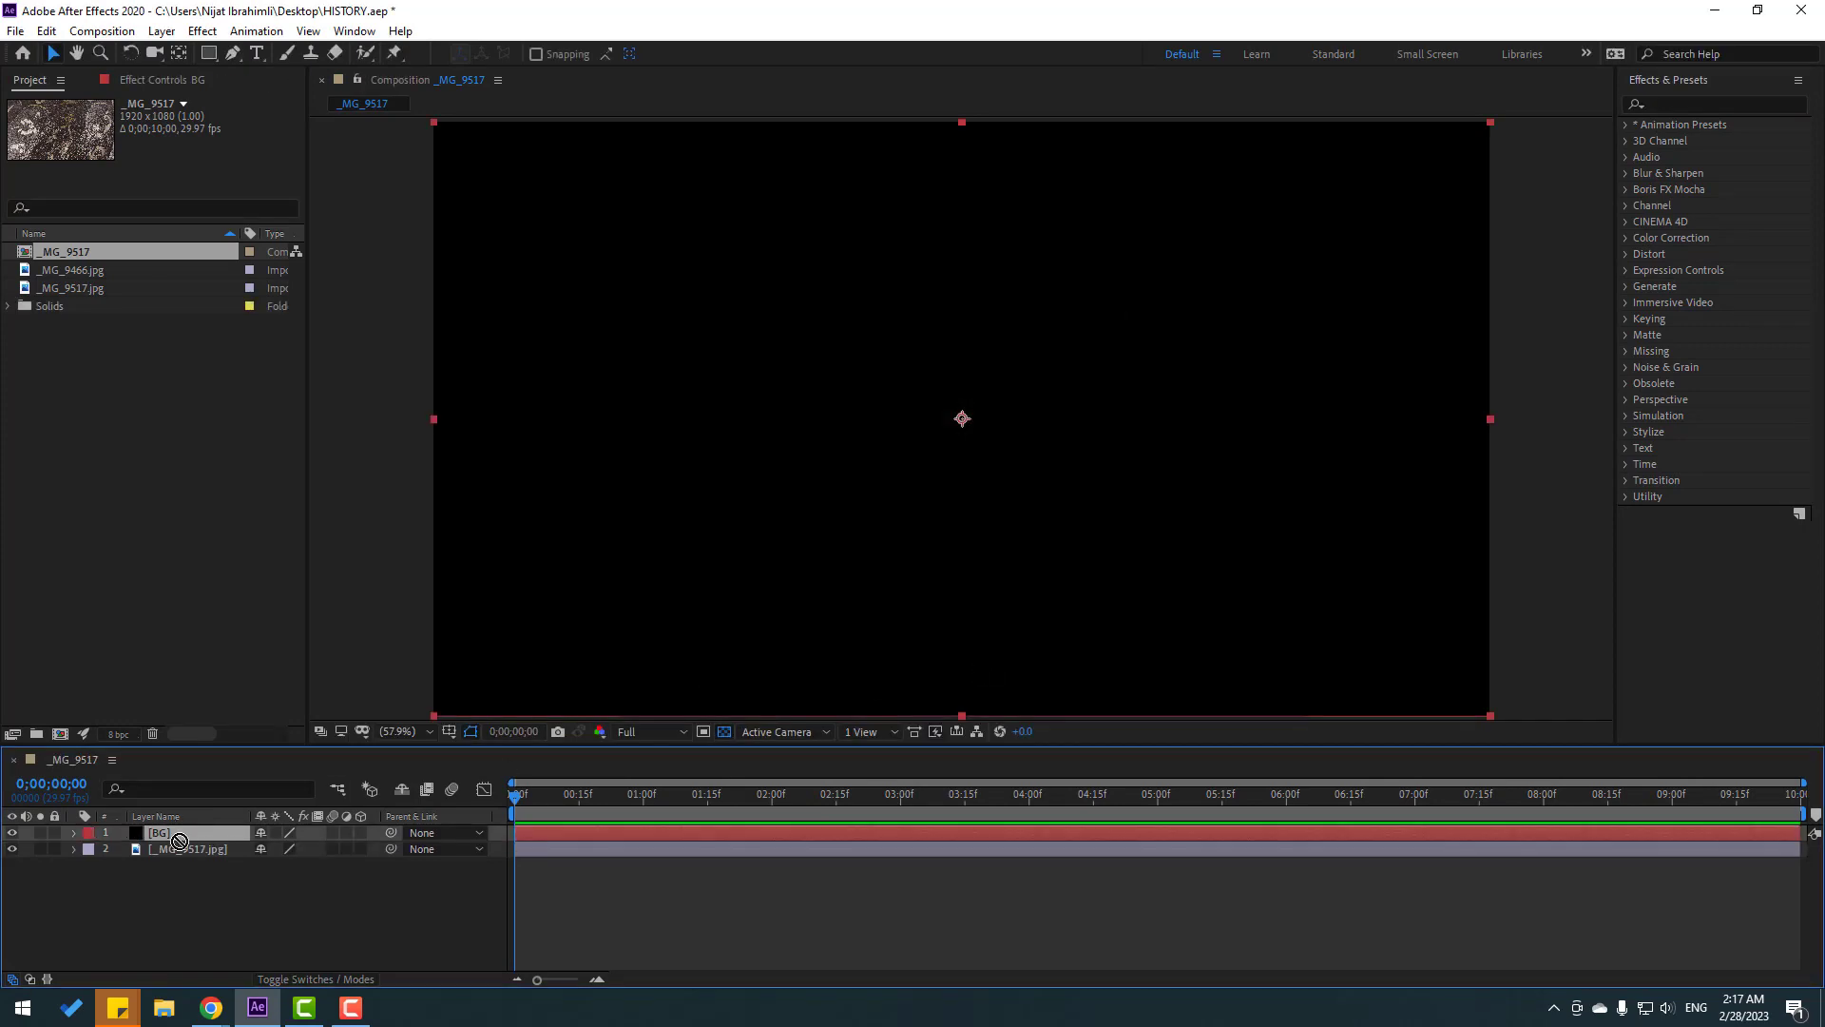
{"action": "left_click_drag", "start_coordinate": [179, 842], "coordinate": [197, 898]}
- Find the Gradient Ramp effect and apply it to the BG layer
{"action": "left_click", "coordinate": [1677, 105]}
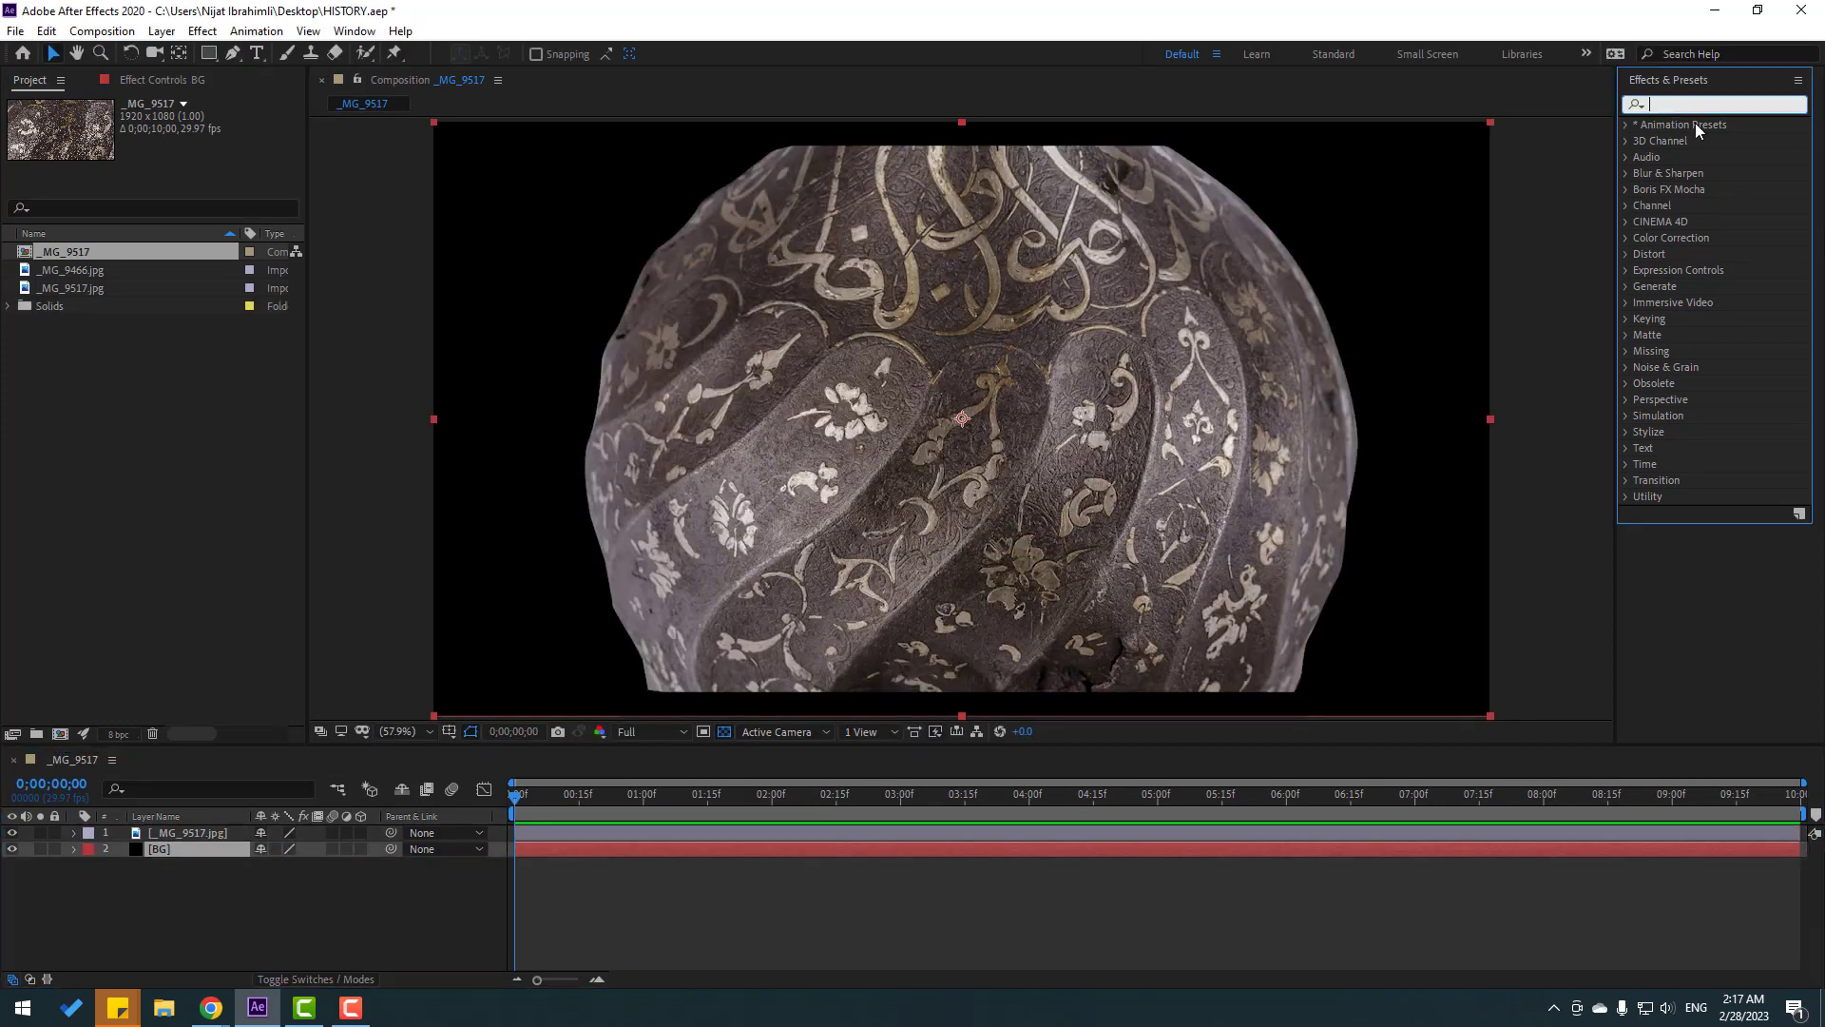
{"action": "type", "text": "gradi"}
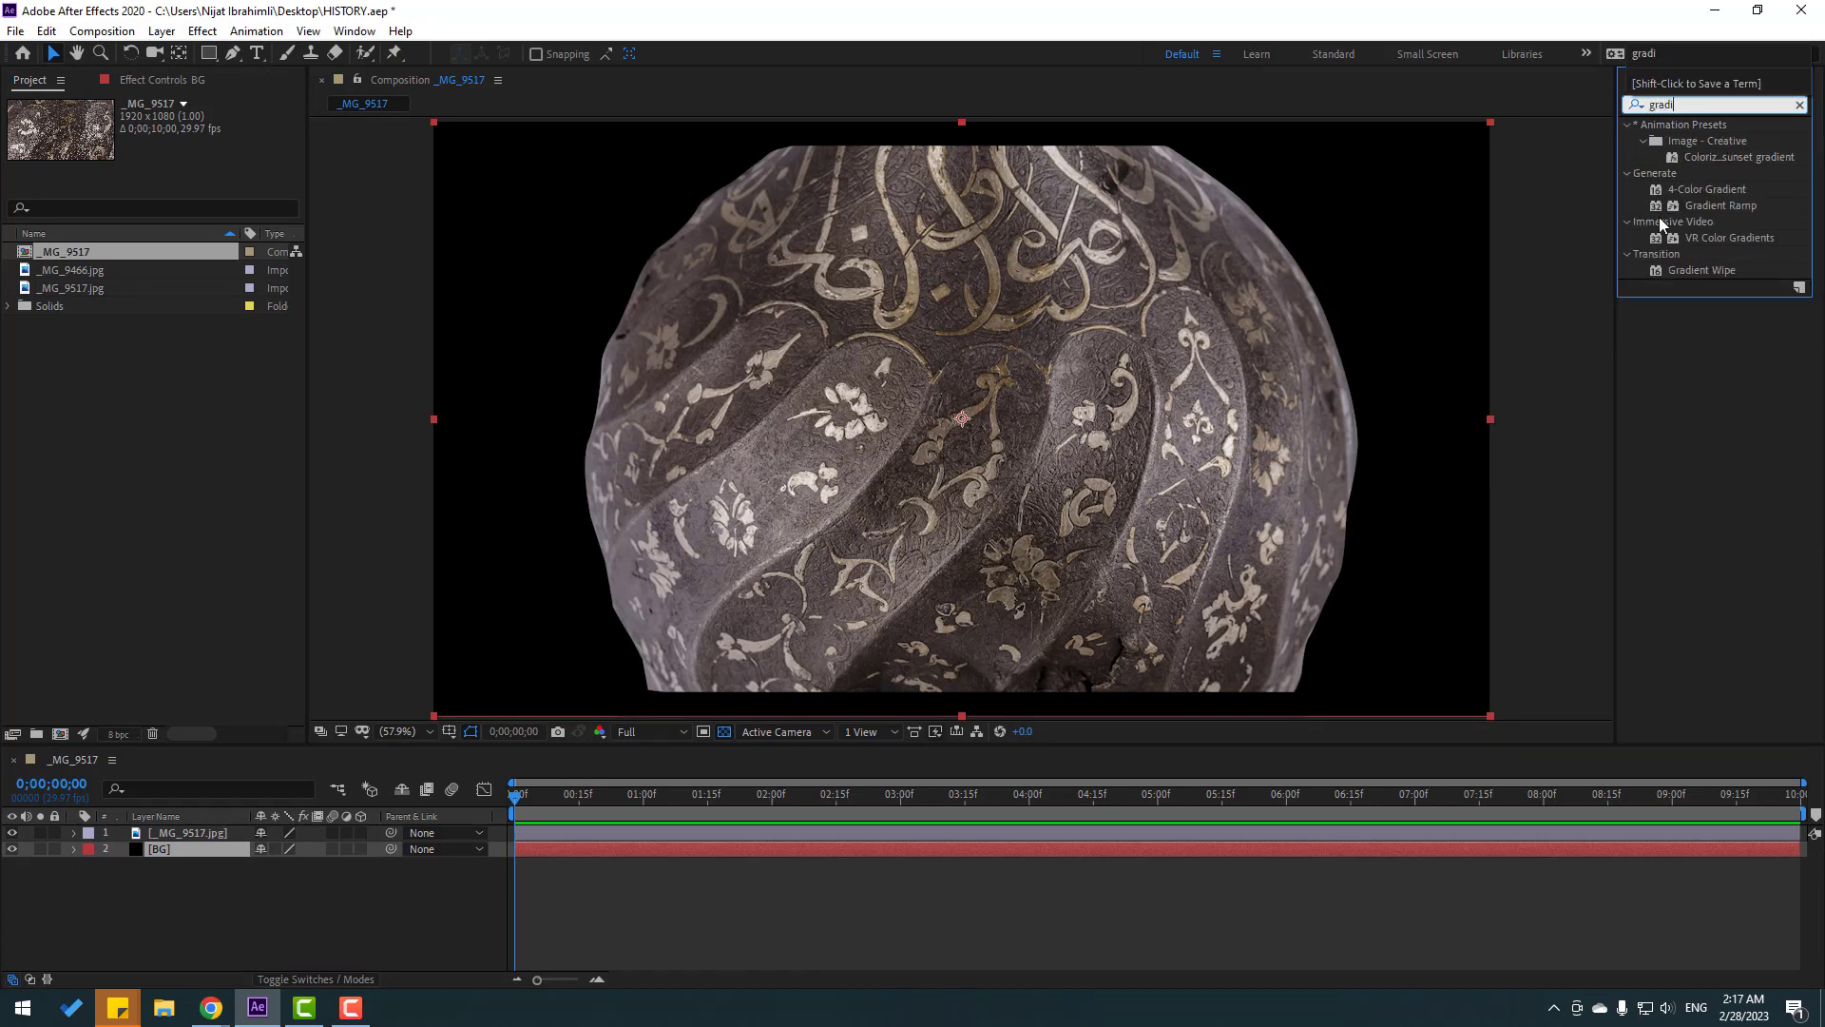
{"action": "left_click_drag", "start_coordinate": [1720, 207], "coordinate": [169, 847]}
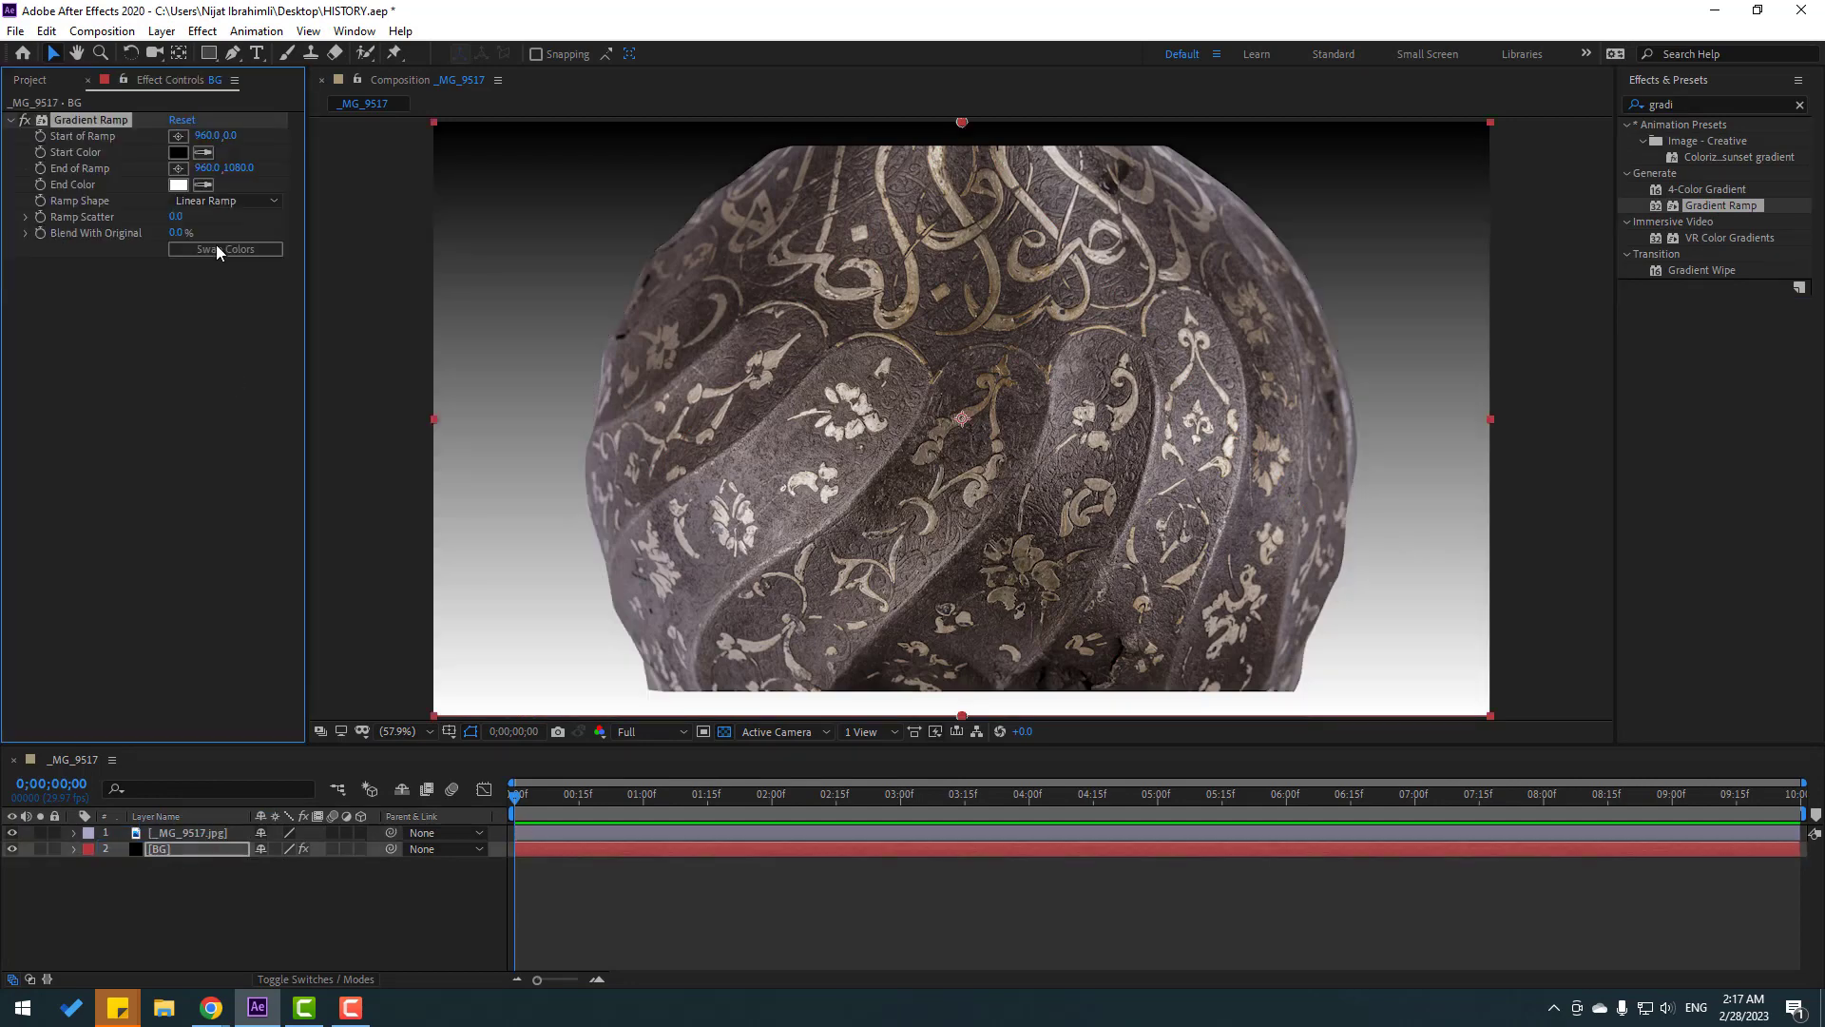
- Set the Gradient Ramp's start color to grey 777777
{"action": "left_click", "coordinate": [177, 152]}
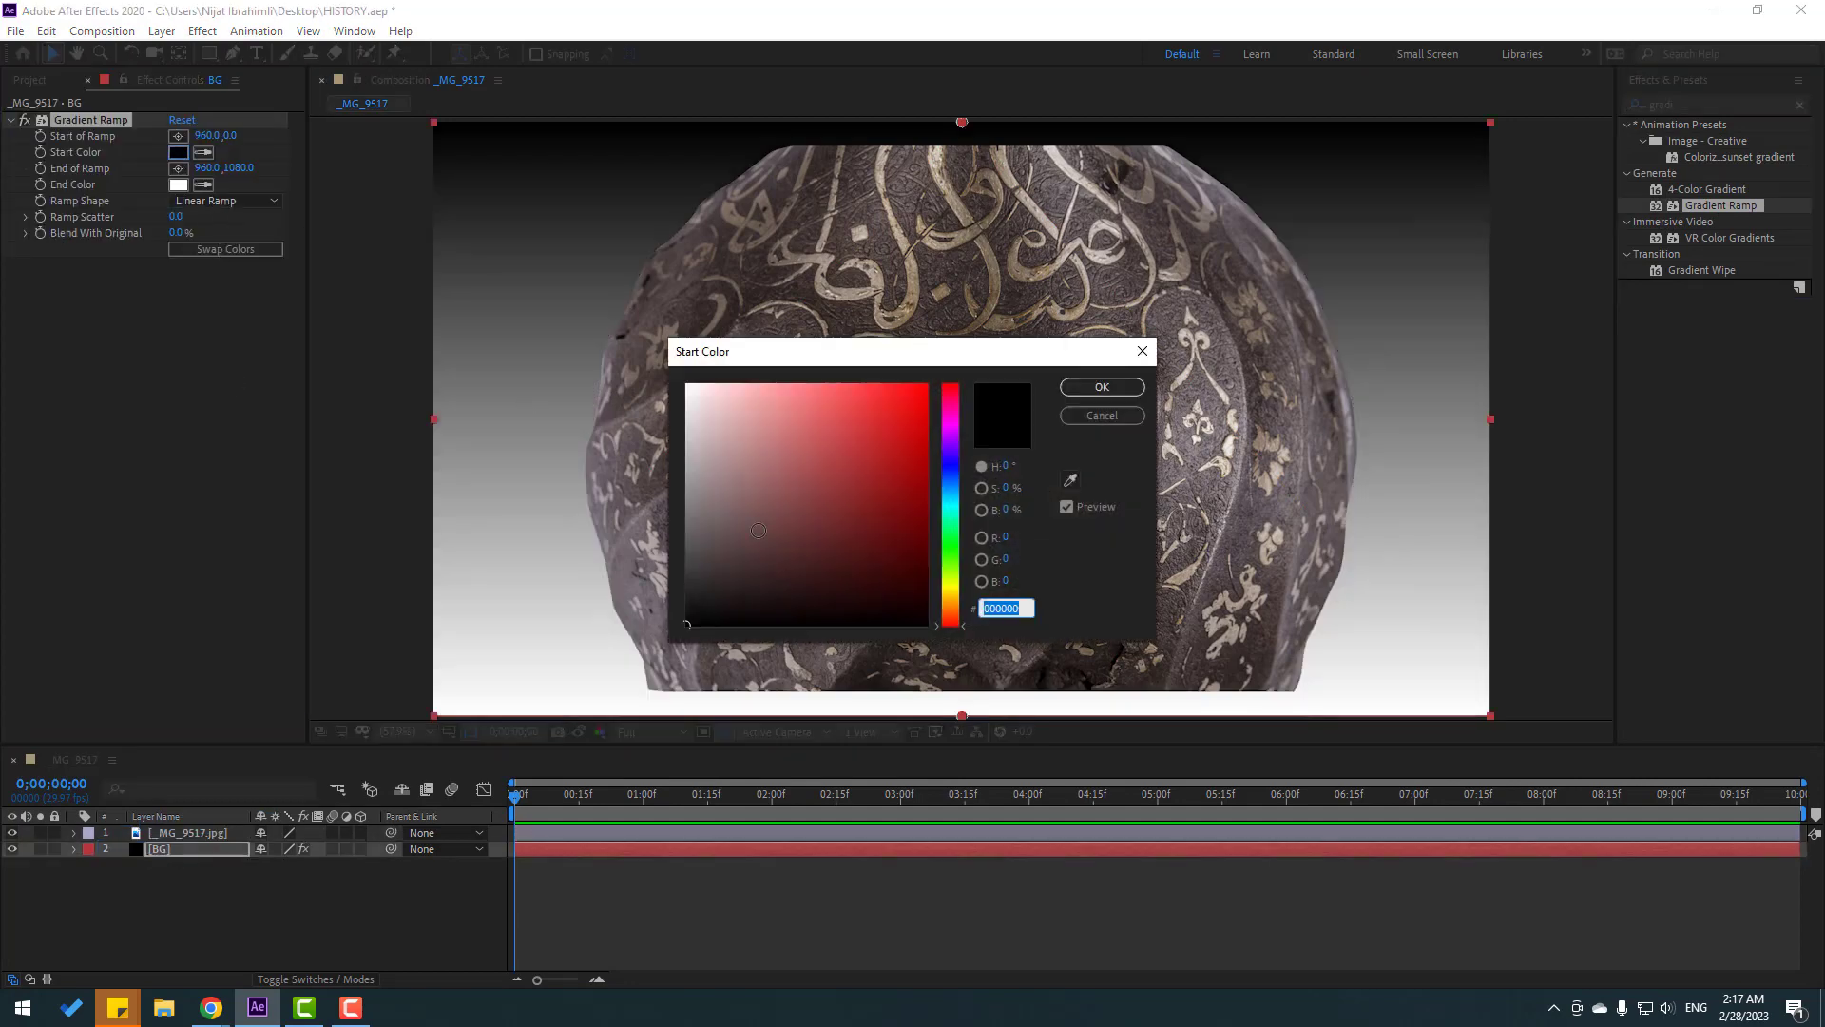
{"action": "left_click_drag", "start_coordinate": [719, 580], "coordinate": [681, 513]}
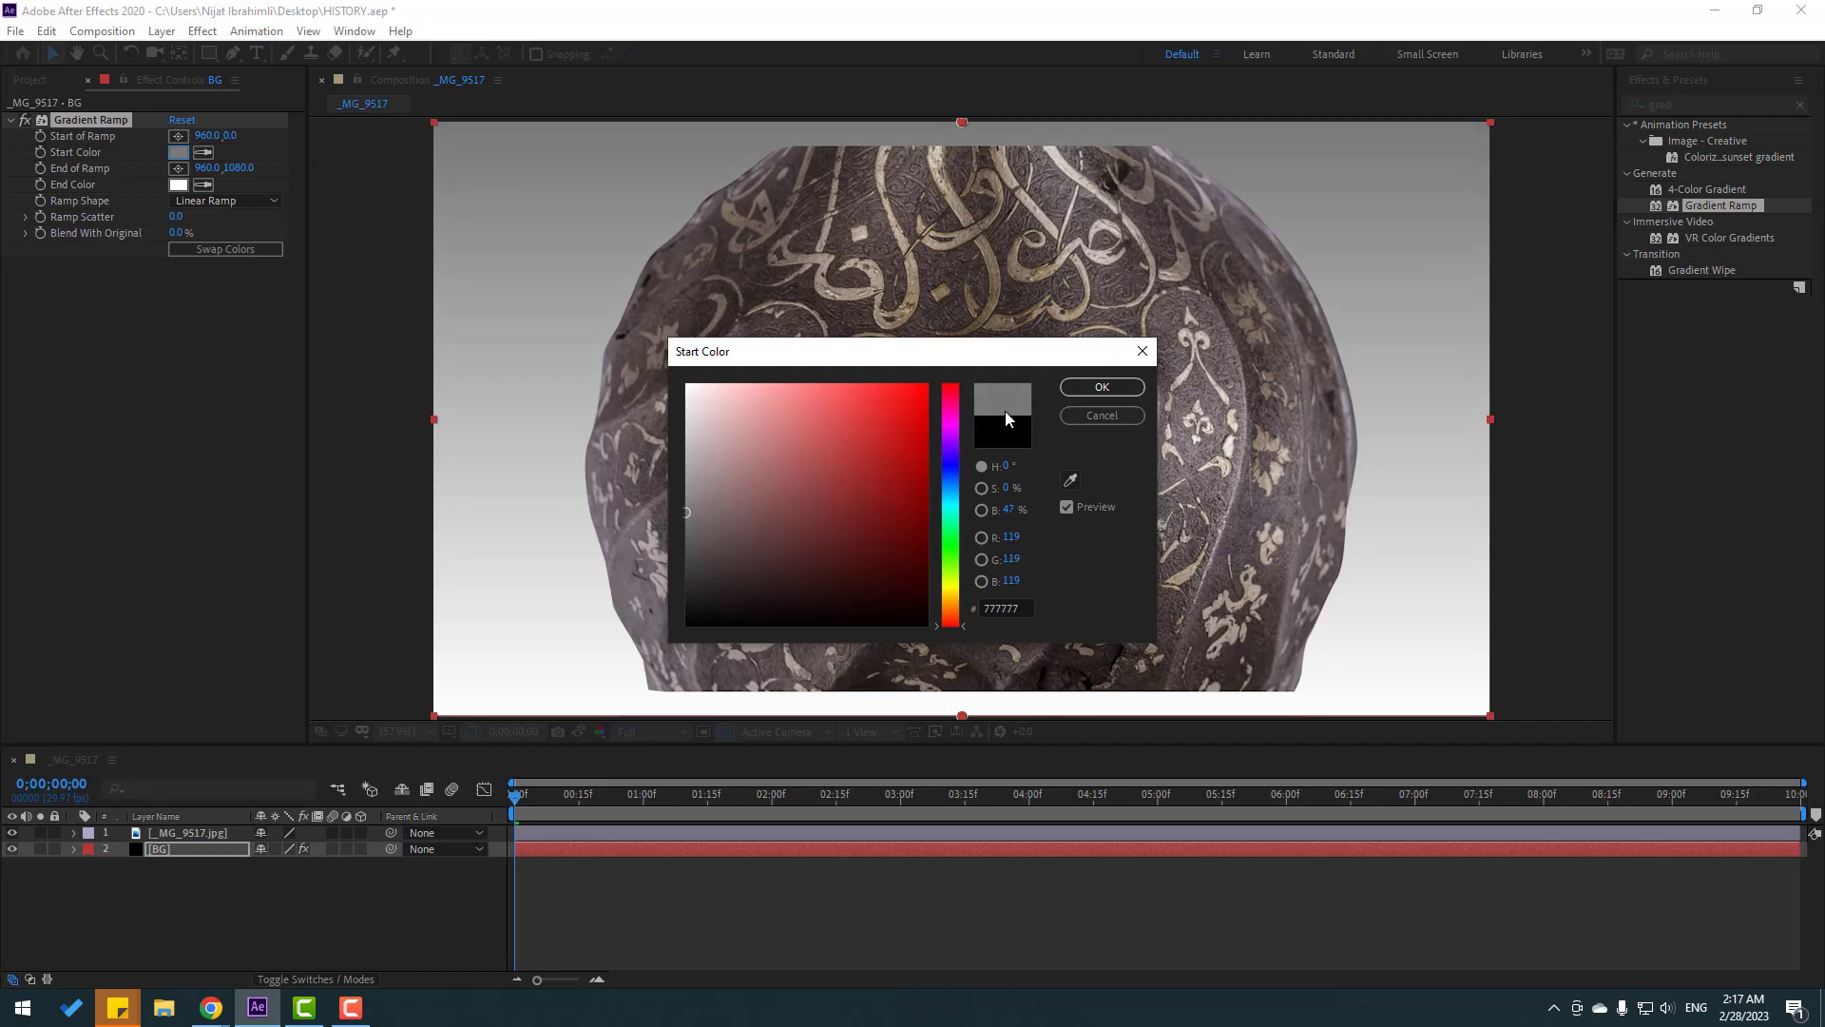
{"action": "left_click", "coordinate": [1071, 390]}
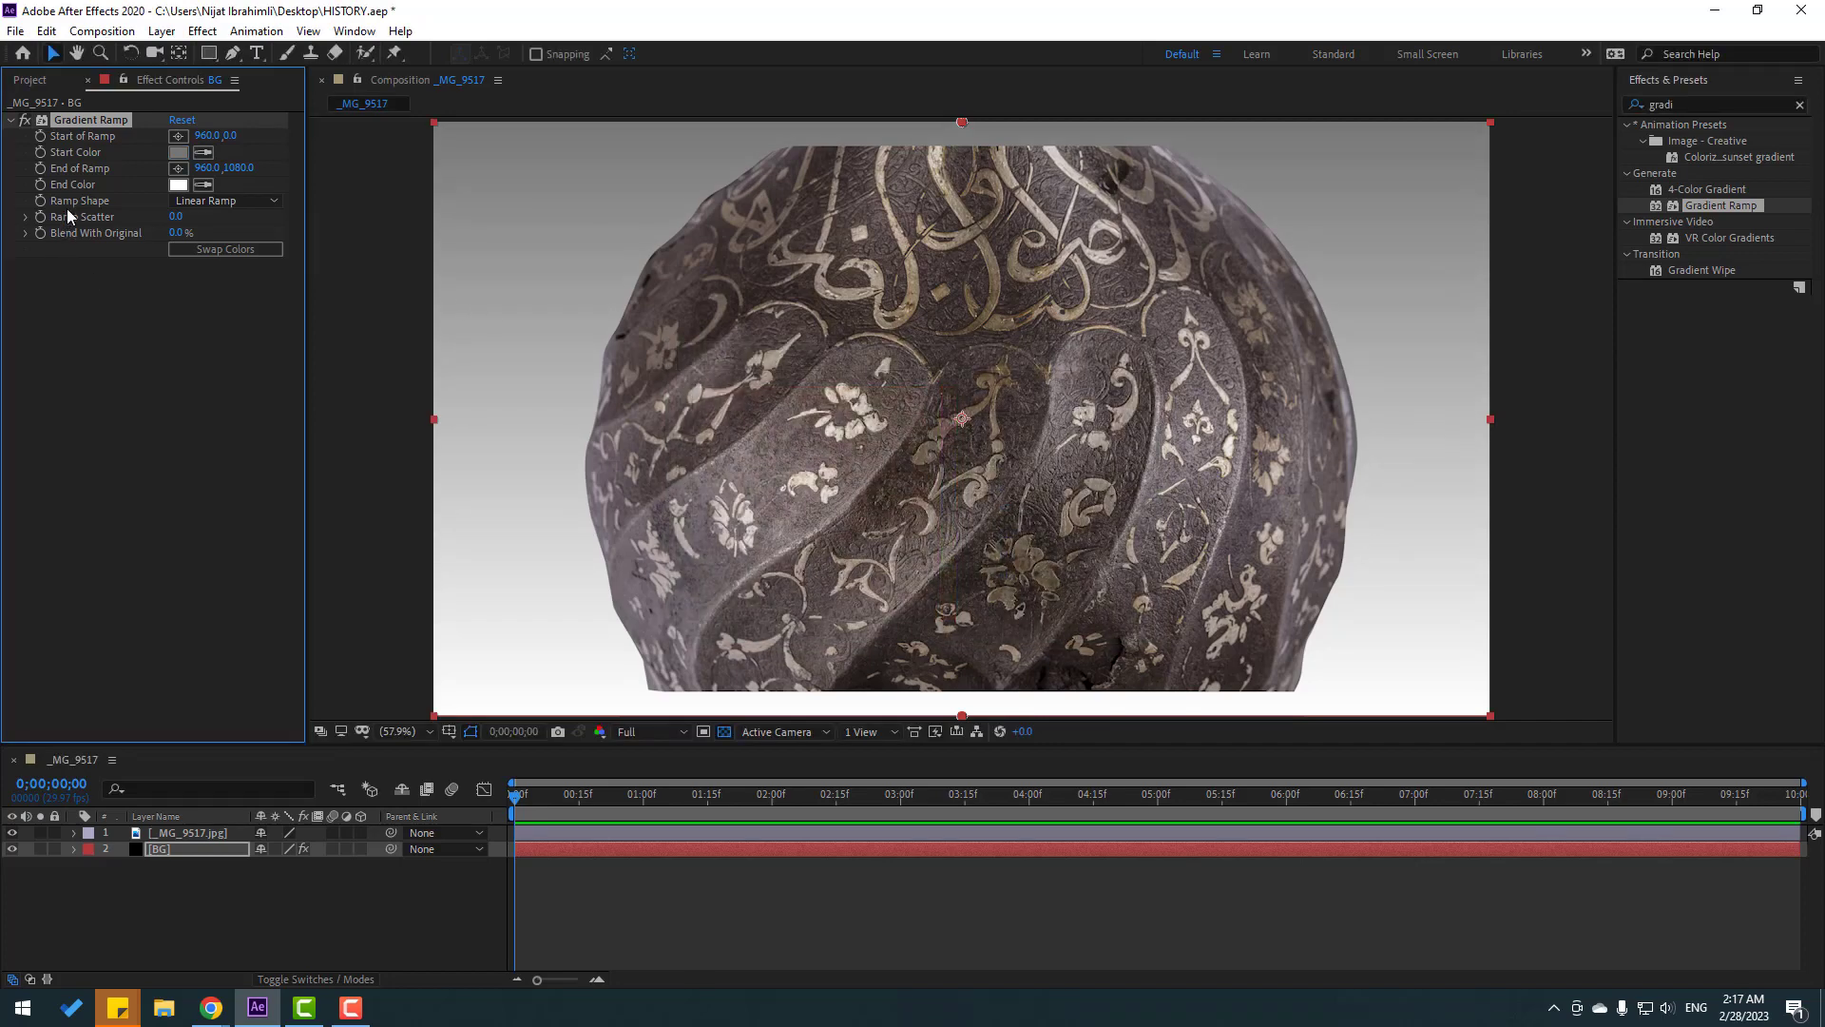
- Change the gradient to Radial Ramp, moving its start point to about 946, 354 and its end point to about 948, 1146
{"action": "left_click", "coordinate": [192, 202]}
{"action": "left_click", "coordinate": [258, 244]}
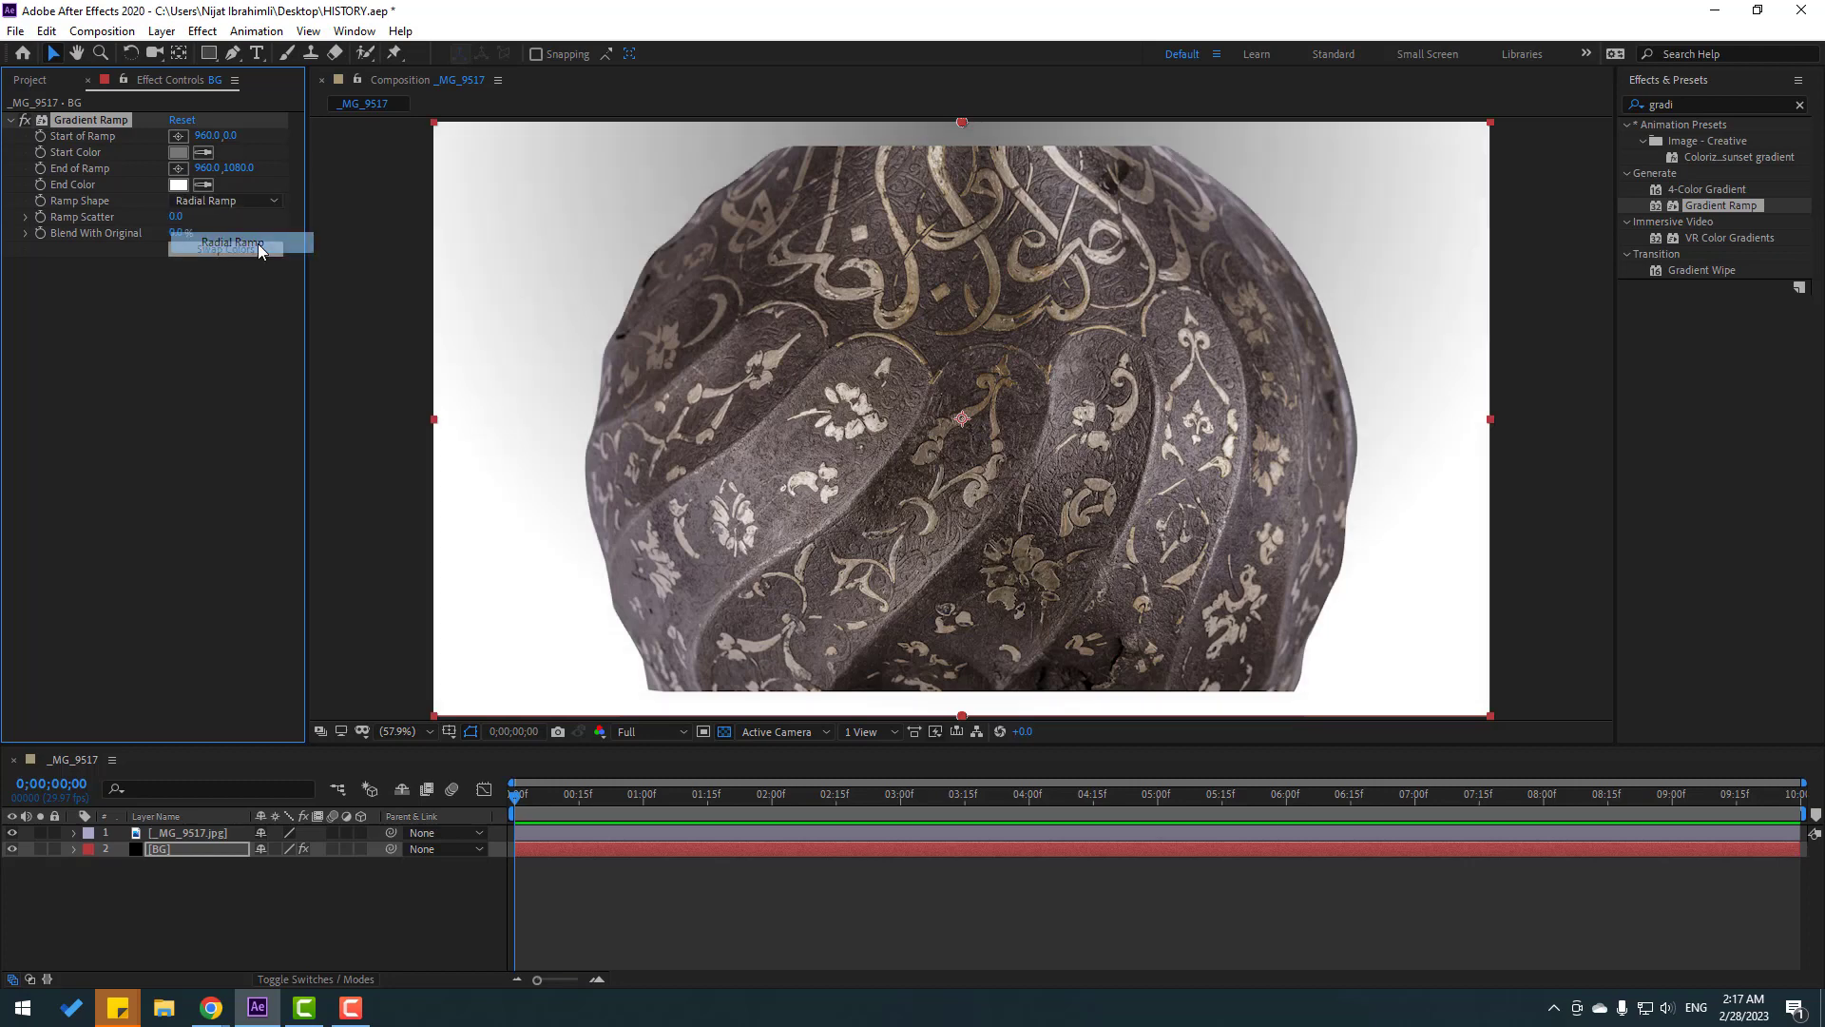
{"action": "scroll", "coordinate": [741, 425], "scroll_direction": "down", "scroll_amount": 1}
{"action": "left_click_drag", "start_coordinate": [959, 677], "coordinate": [954, 705]}
{"action": "left_click_drag", "start_coordinate": [961, 162], "coordinate": [956, 329]}
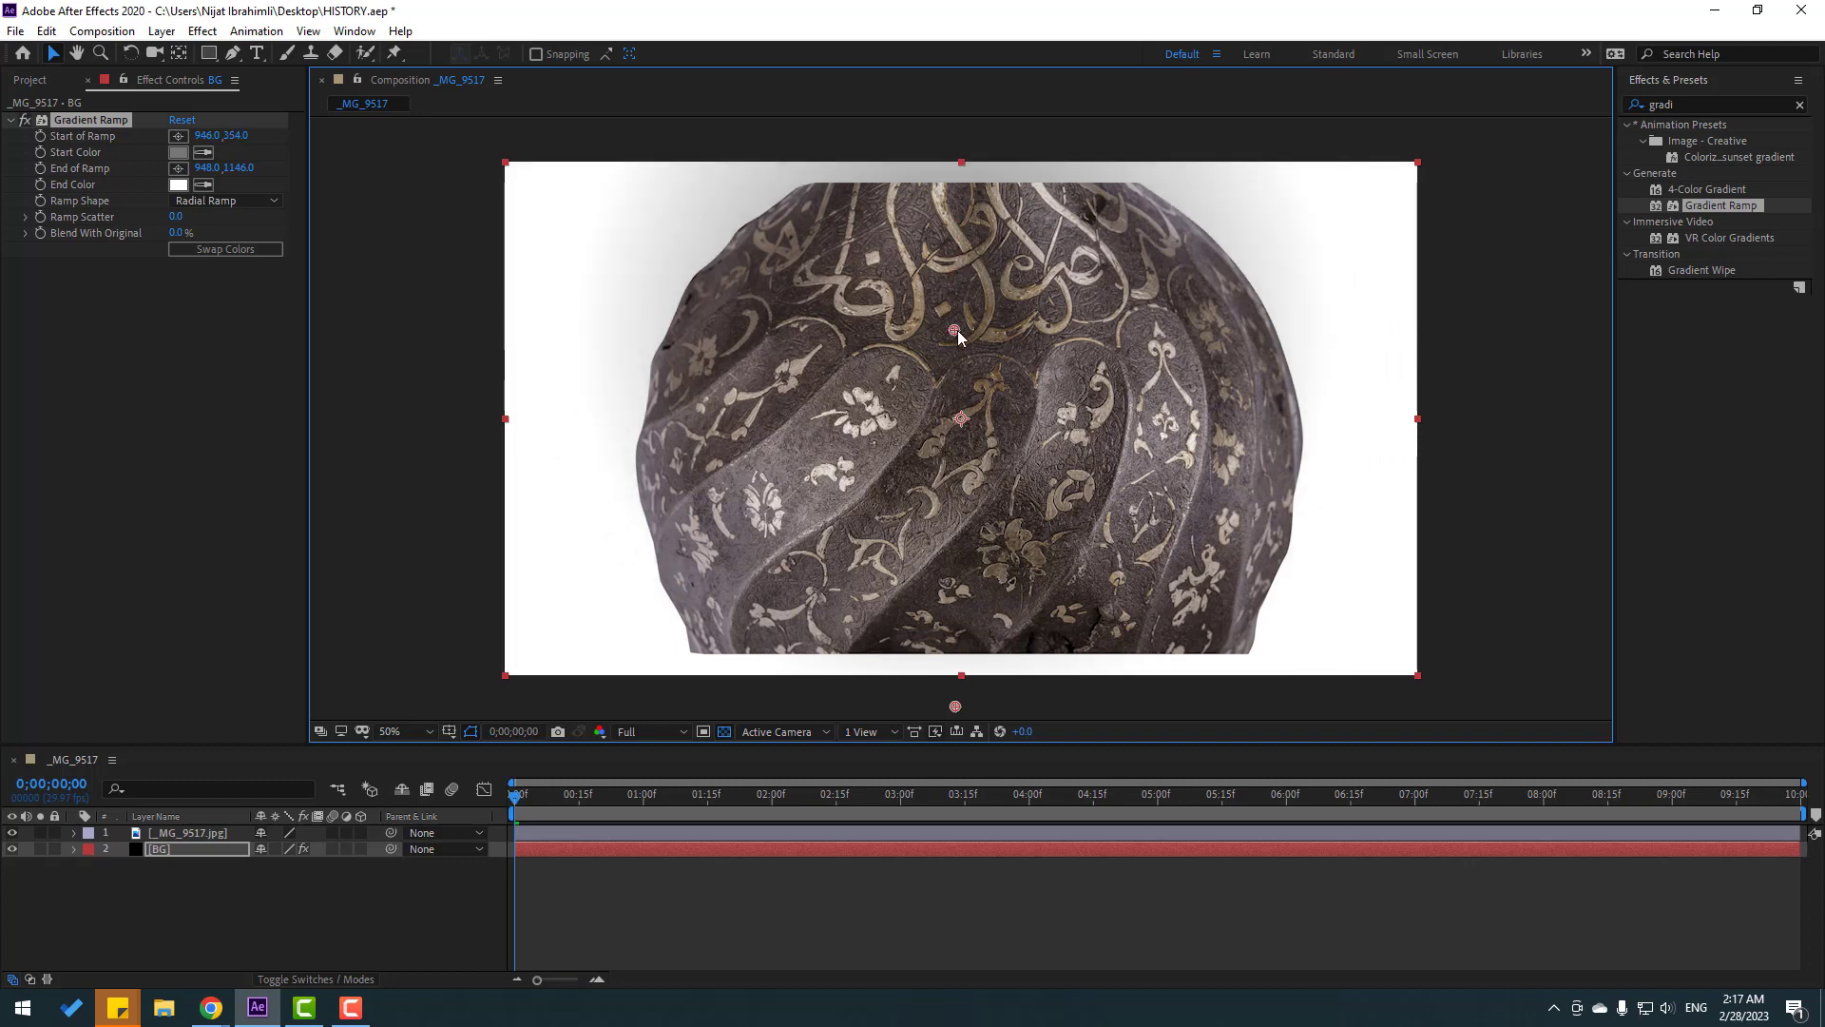
- Swap the gradient's start and end colors, and set the end color to grey 939393
{"action": "left_click", "coordinate": [220, 250]}
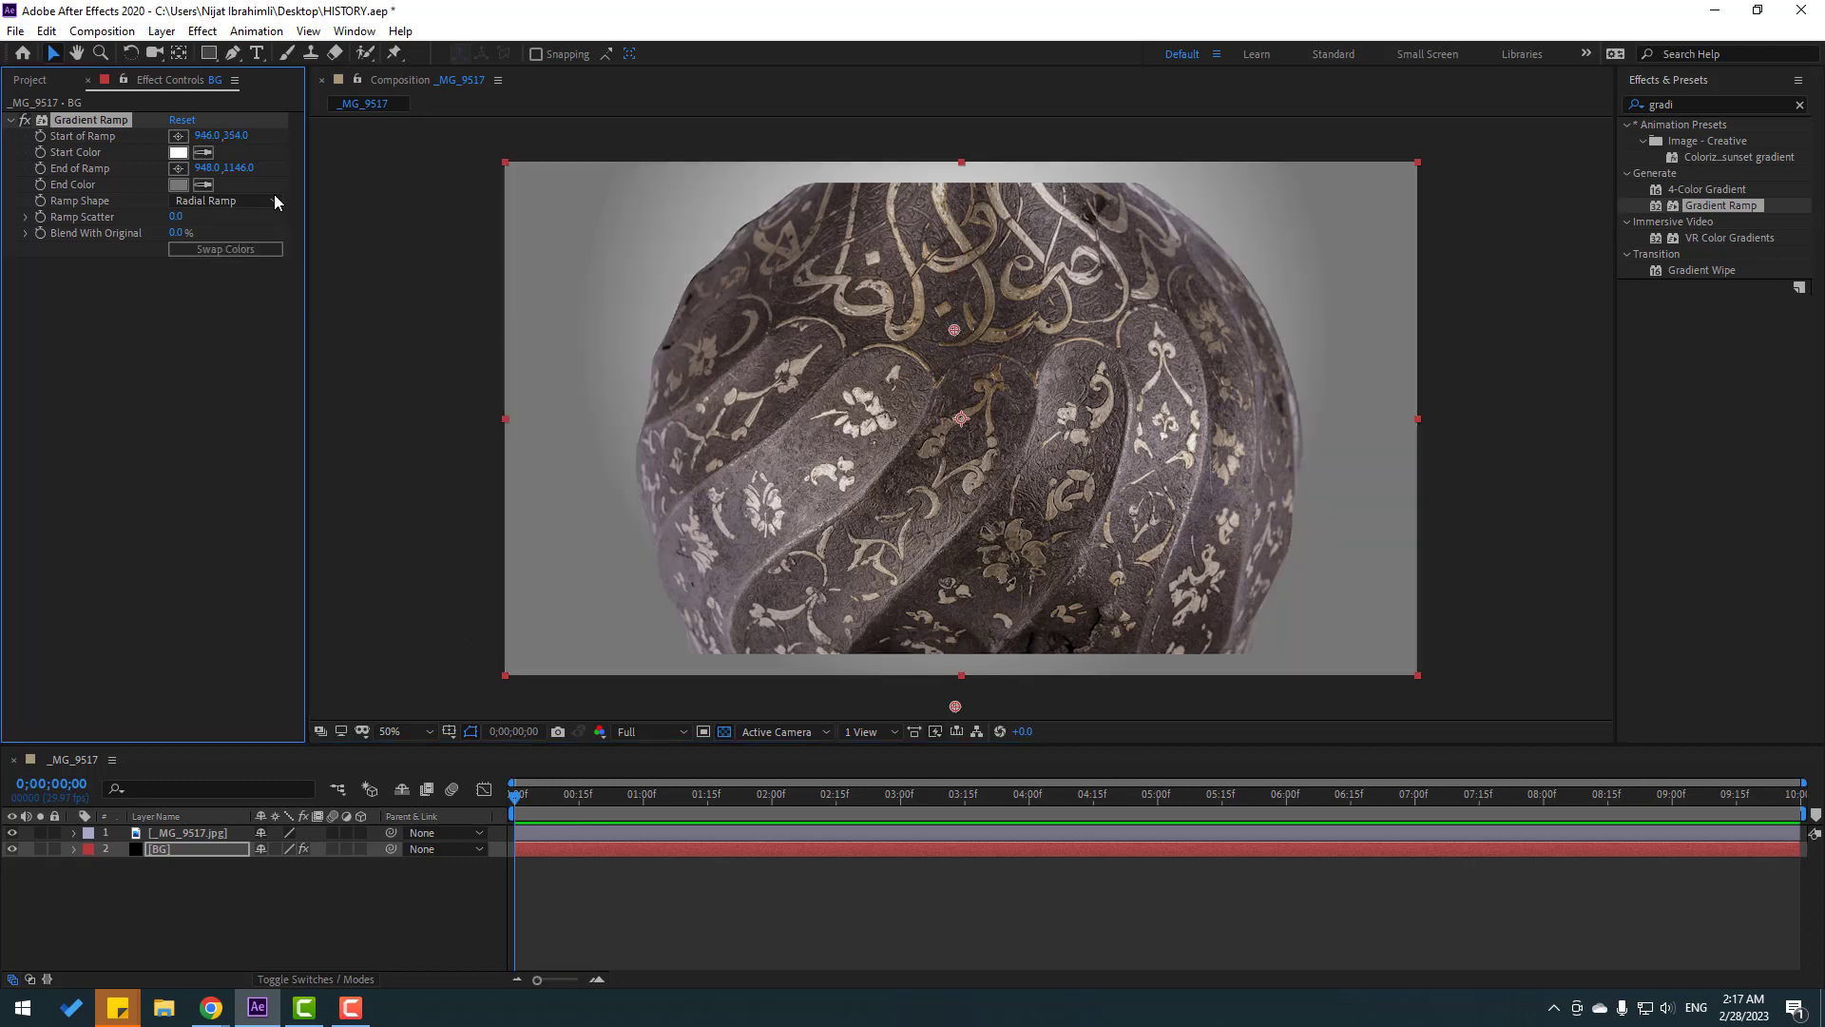
{"action": "left_click", "coordinate": [171, 183]}
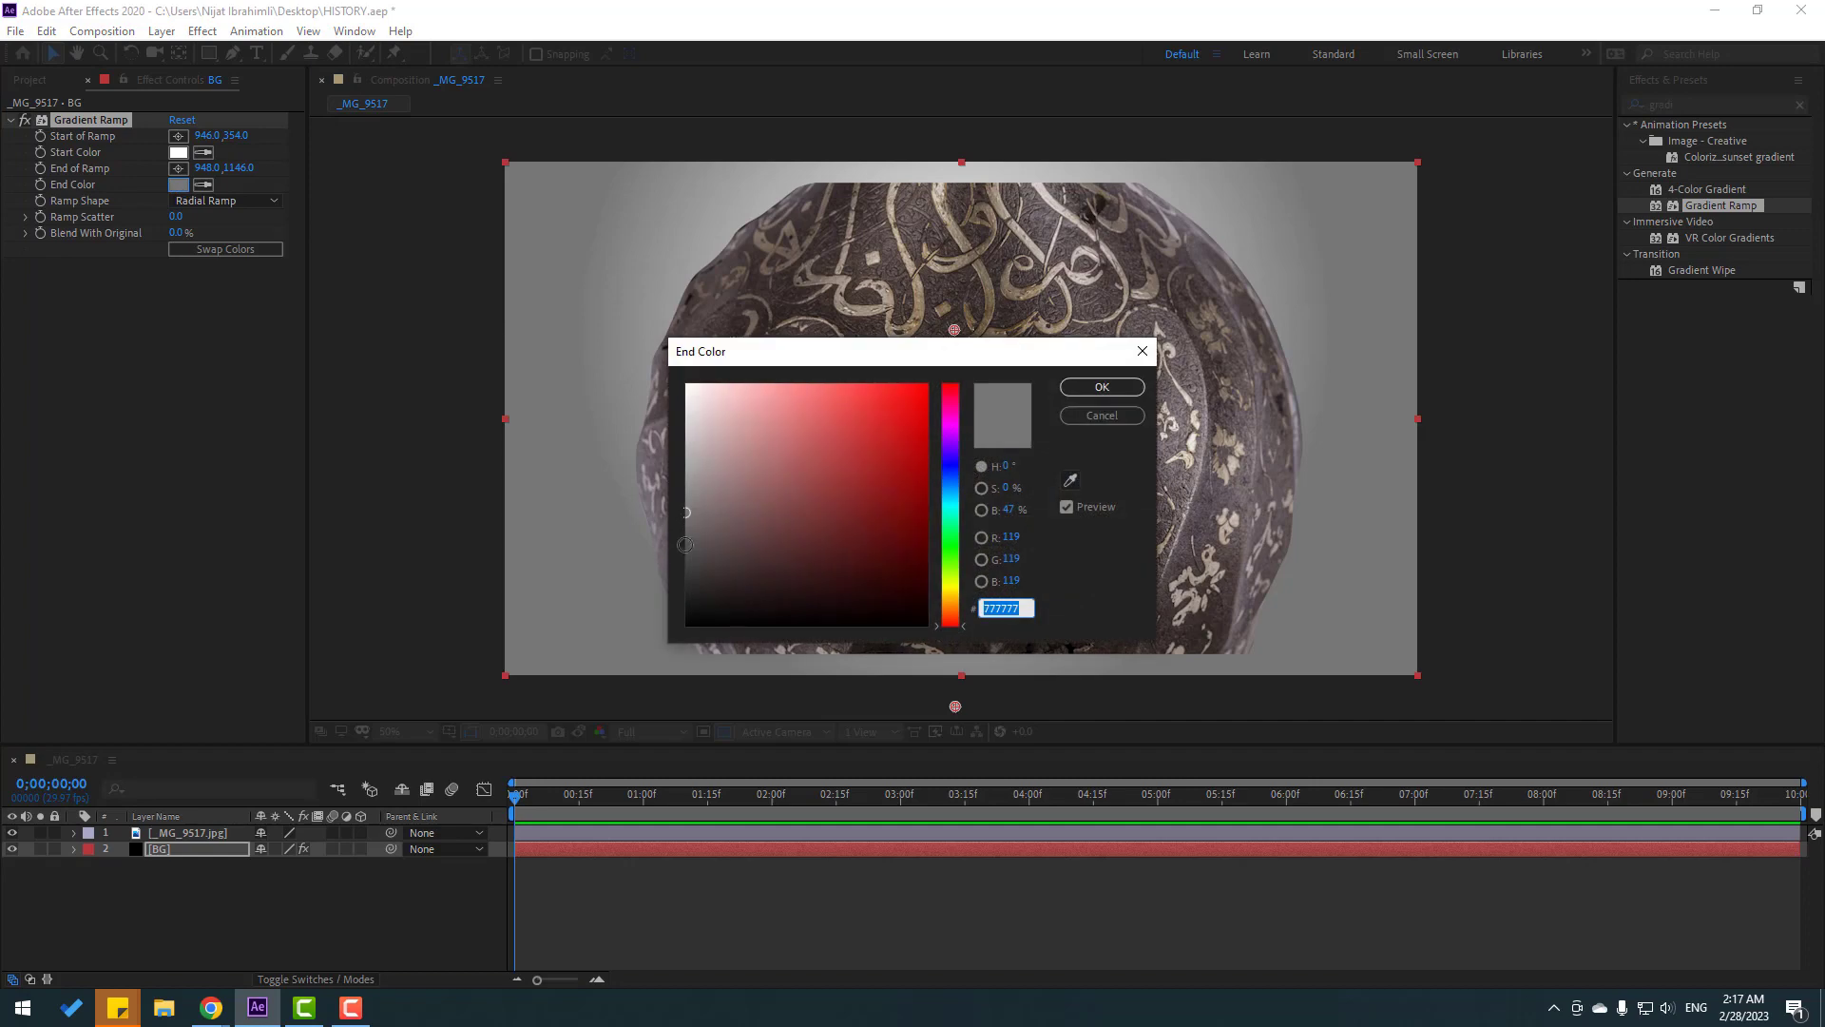
{"action": "type", "text": "939393"}
{"action": "key", "text": "Tab"}
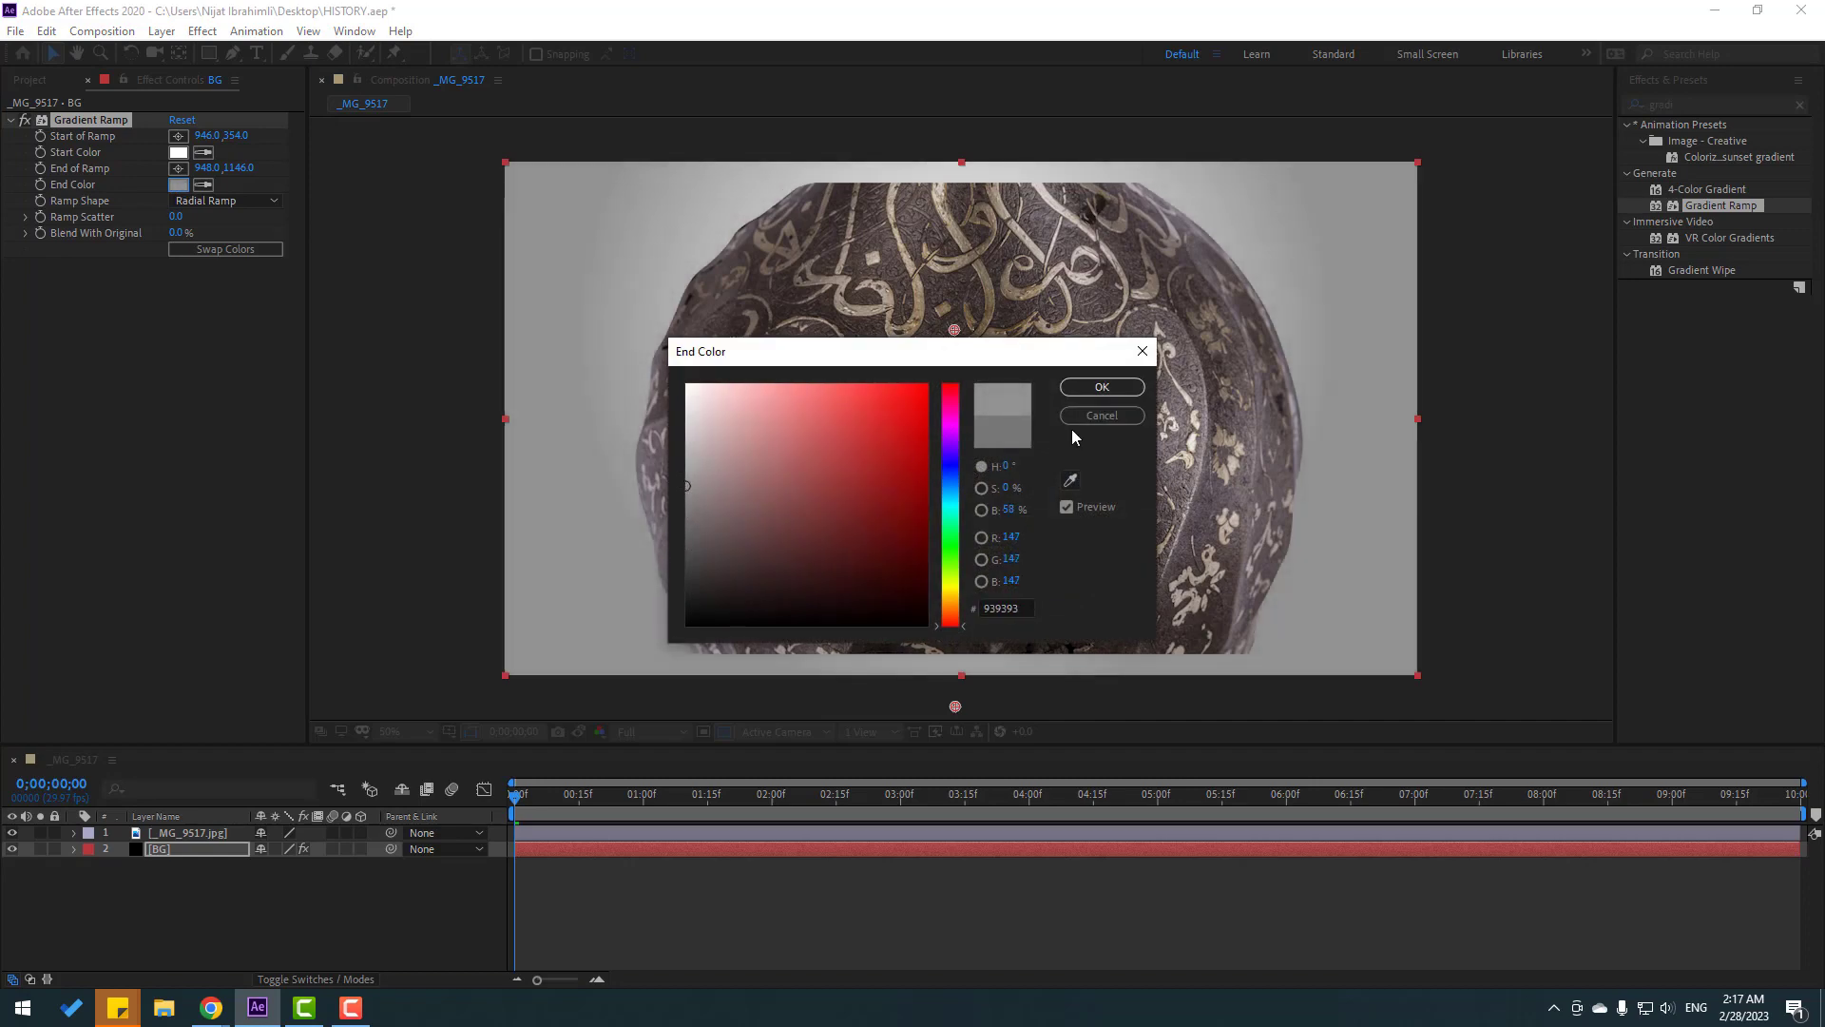
{"action": "left_click", "coordinate": [1078, 390]}
{"action": "left_click", "coordinate": [143, 909]}
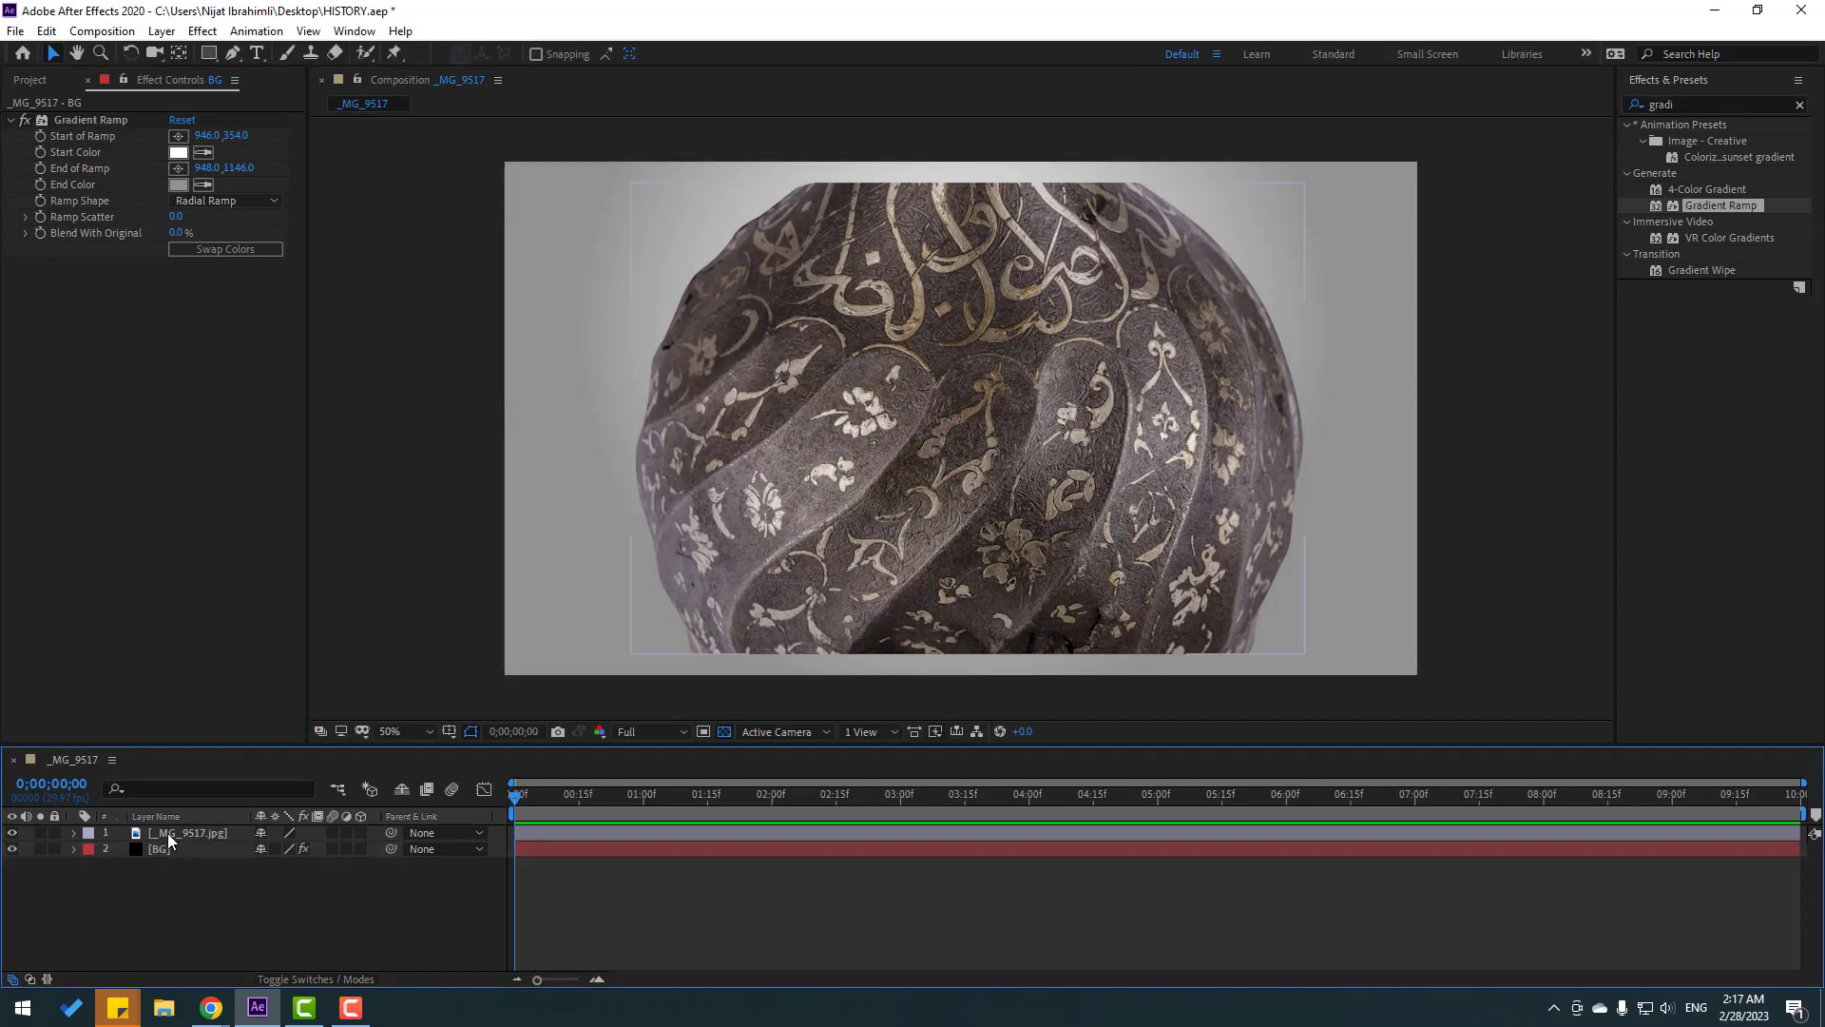
- Scale the masked _MG_9517.jpg photo layer up to 40%
{"action": "left_click", "coordinate": [167, 833]}
{"action": "key", "text": "s"}
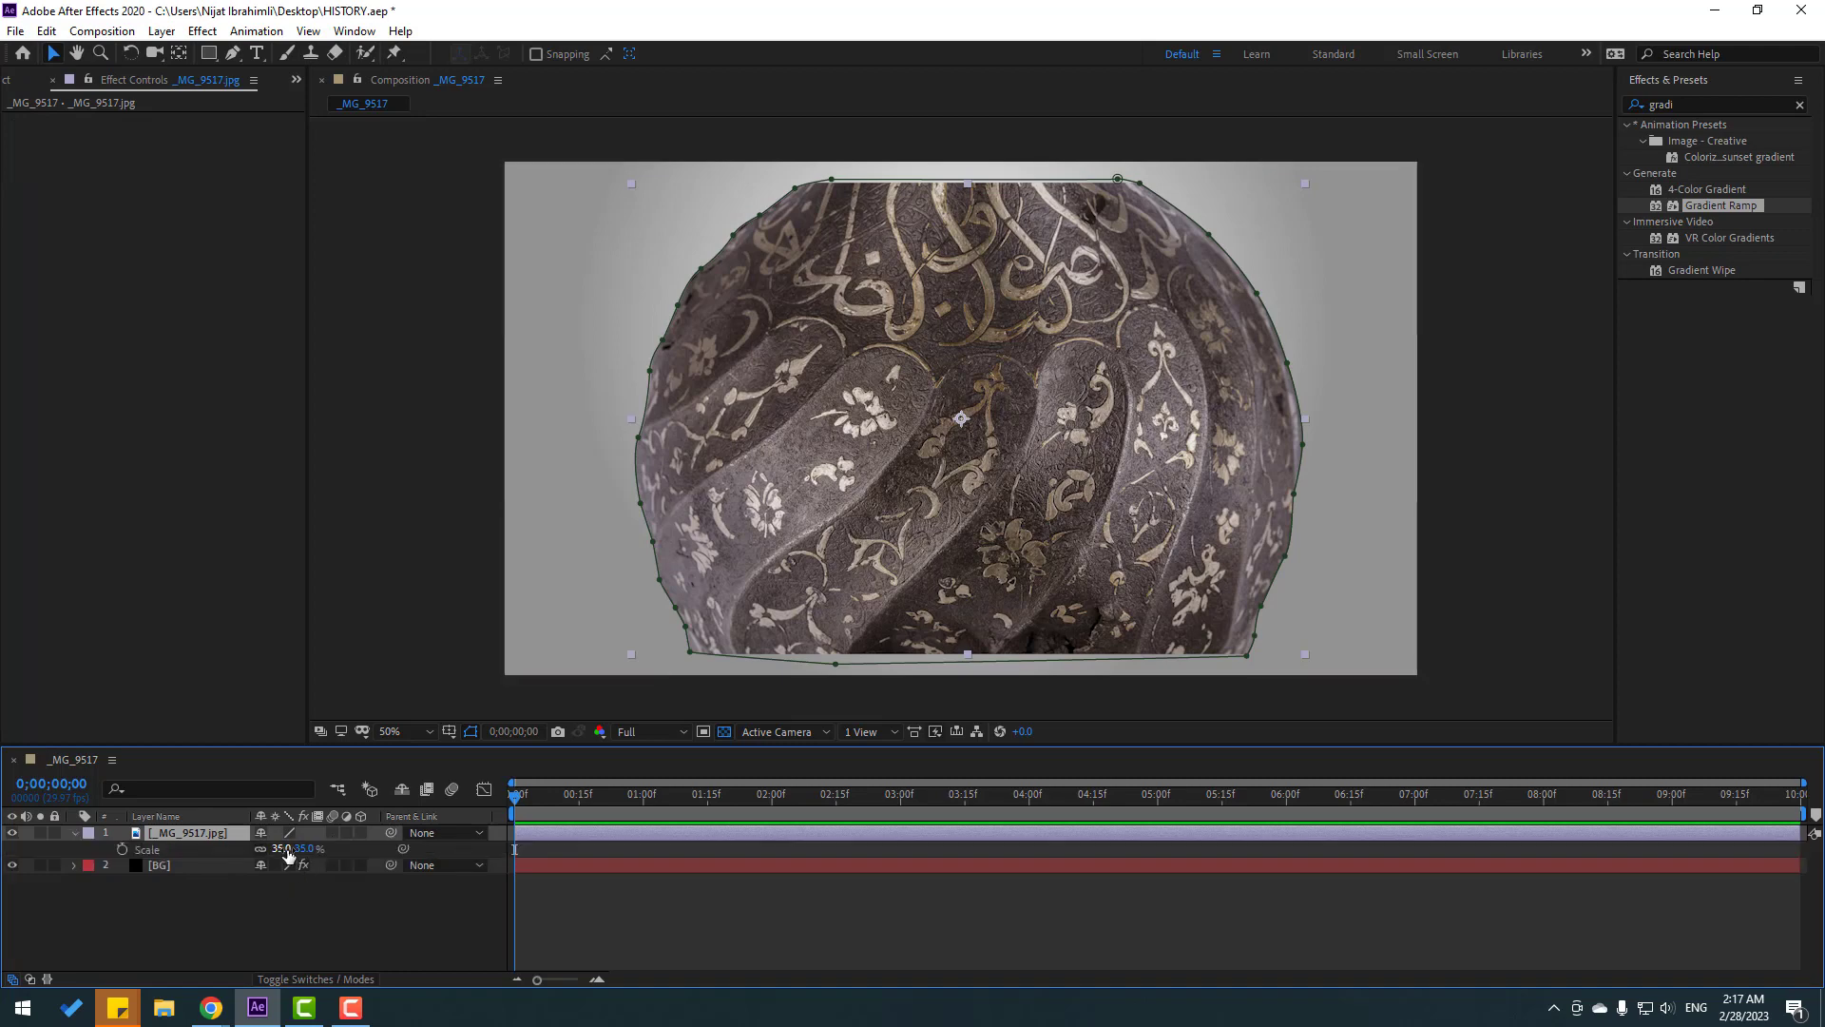
{"action": "left_click_drag", "start_coordinate": [281, 848], "coordinate": [287, 851]}
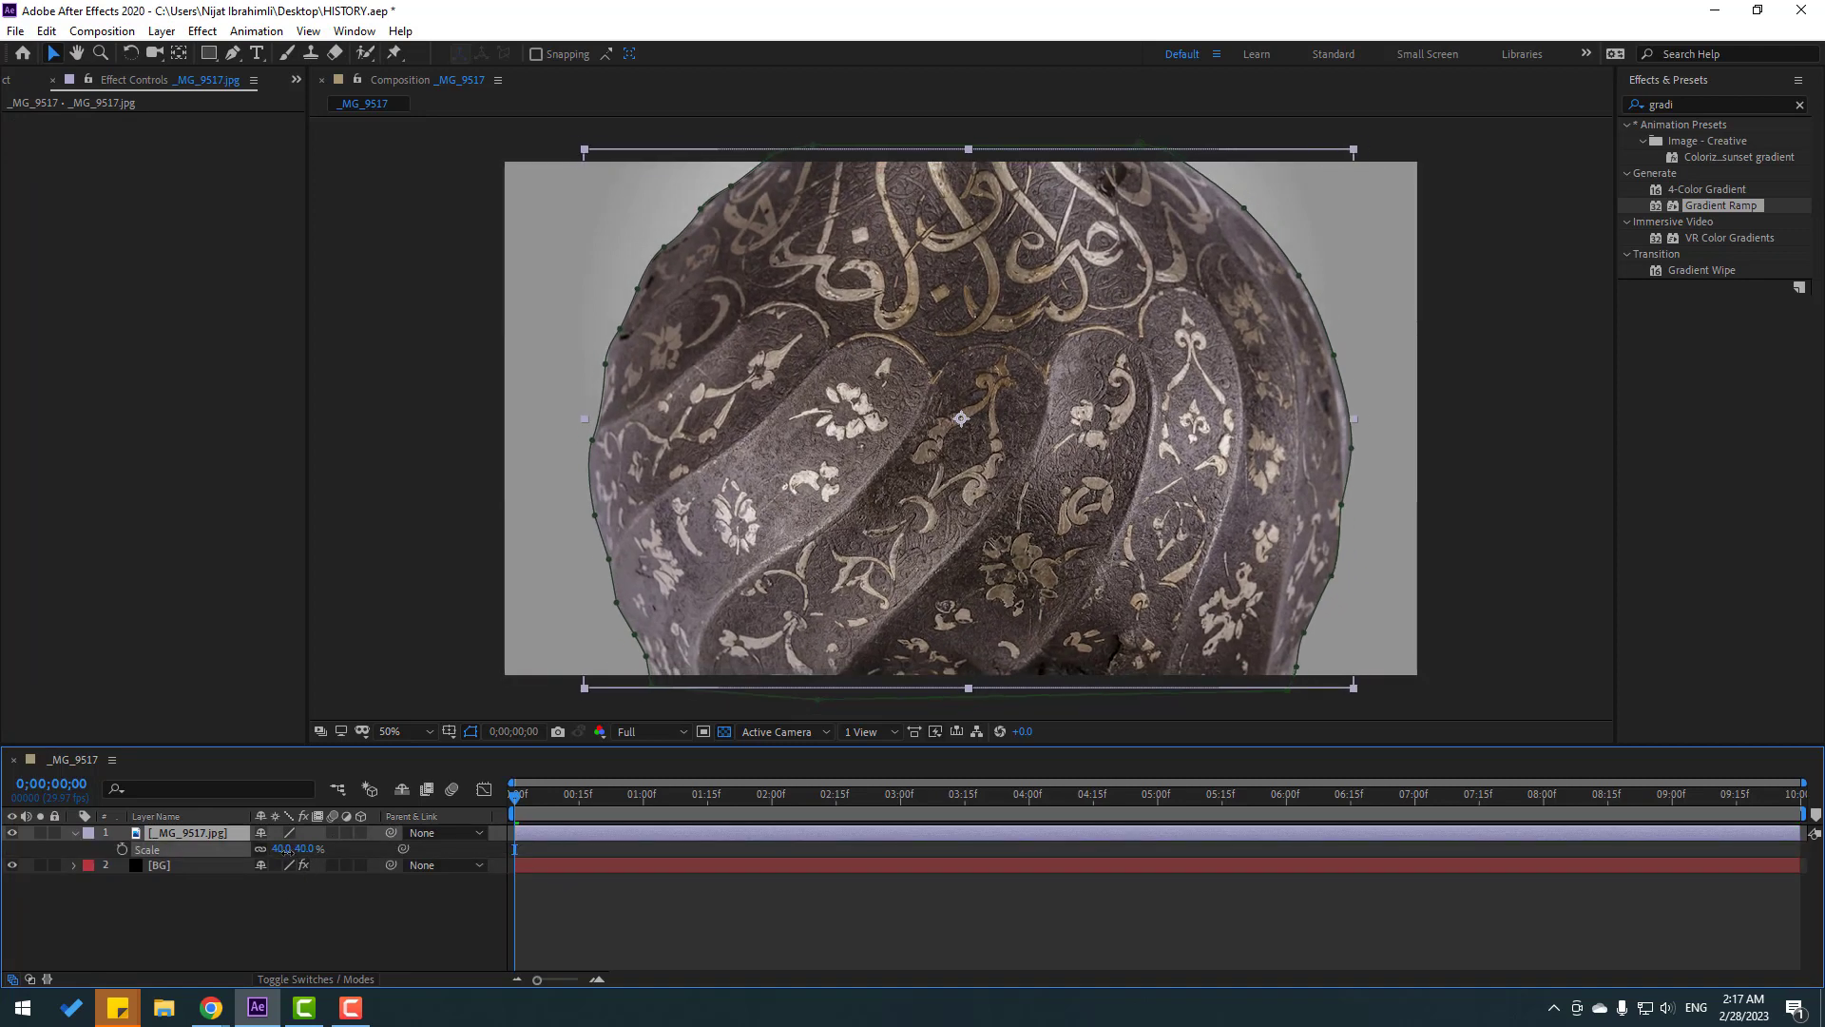
{"action": "left_click", "coordinate": [266, 916]}
{"action": "left_click", "coordinate": [72, 833]}
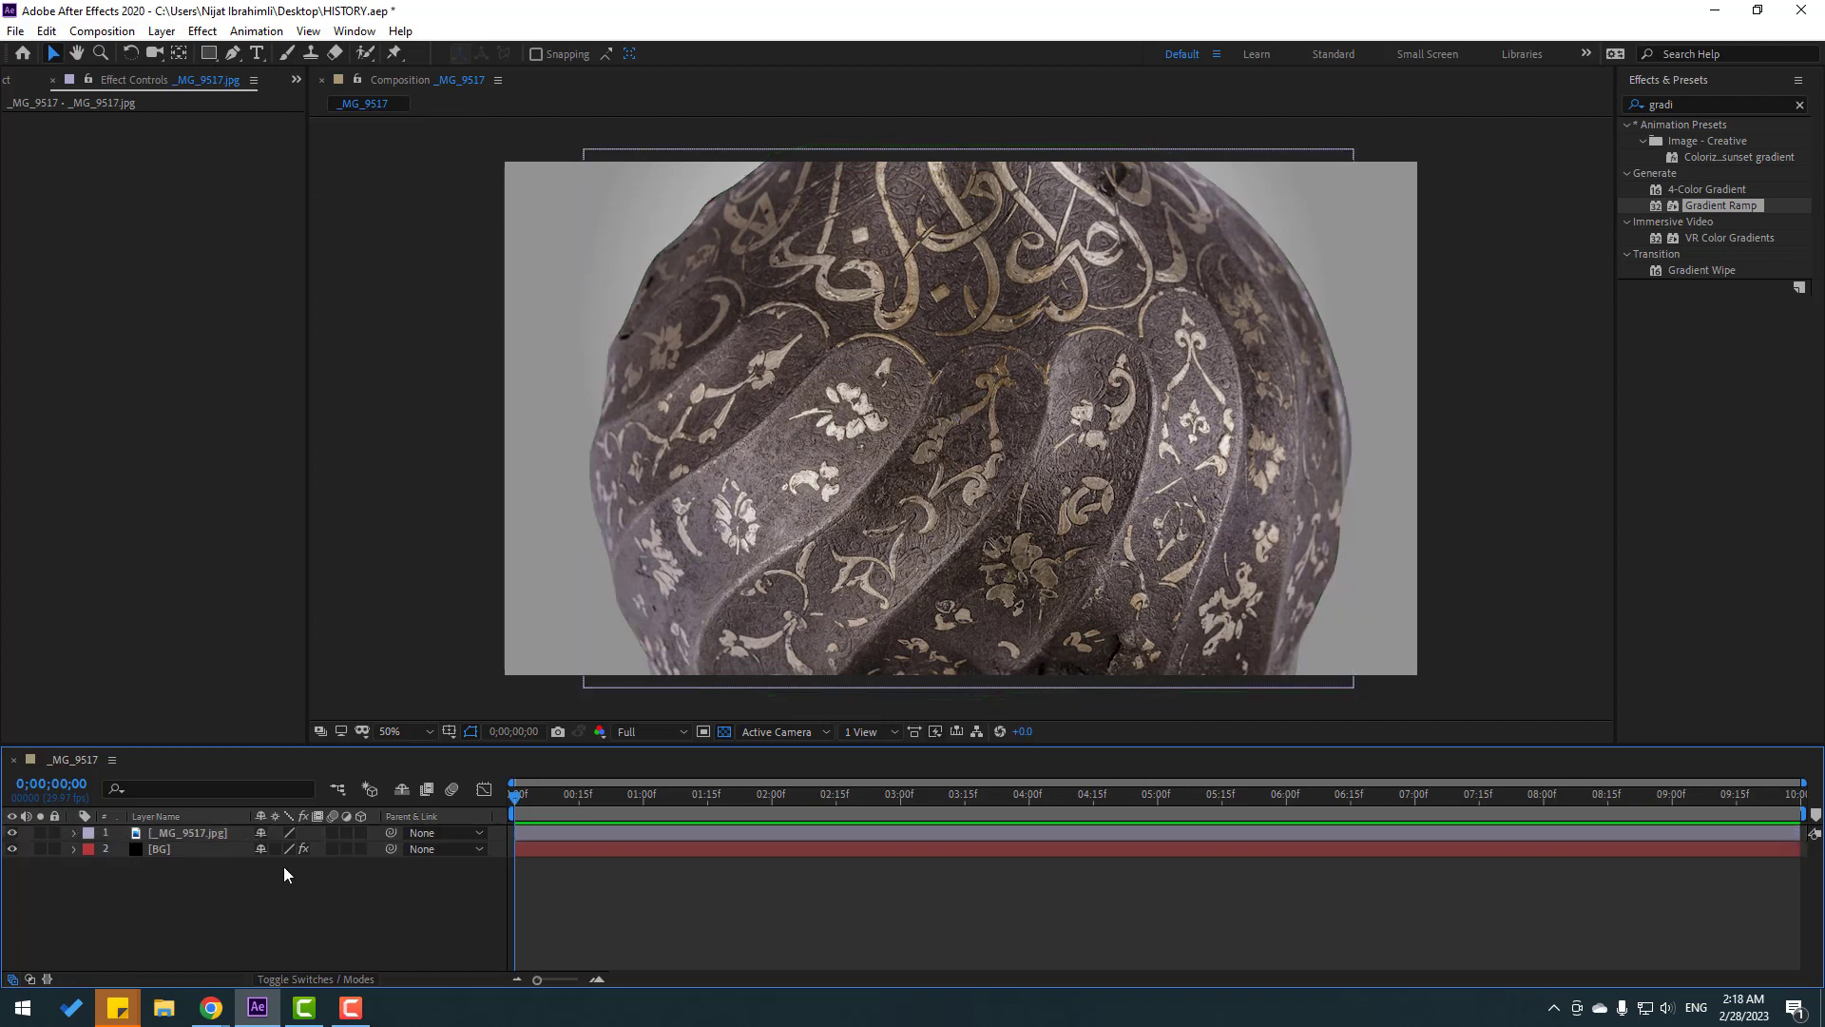
- Apply the Optics Compensation effect to the _MG_9517.jpg photo layer
{"action": "left_click", "coordinate": [191, 835]}
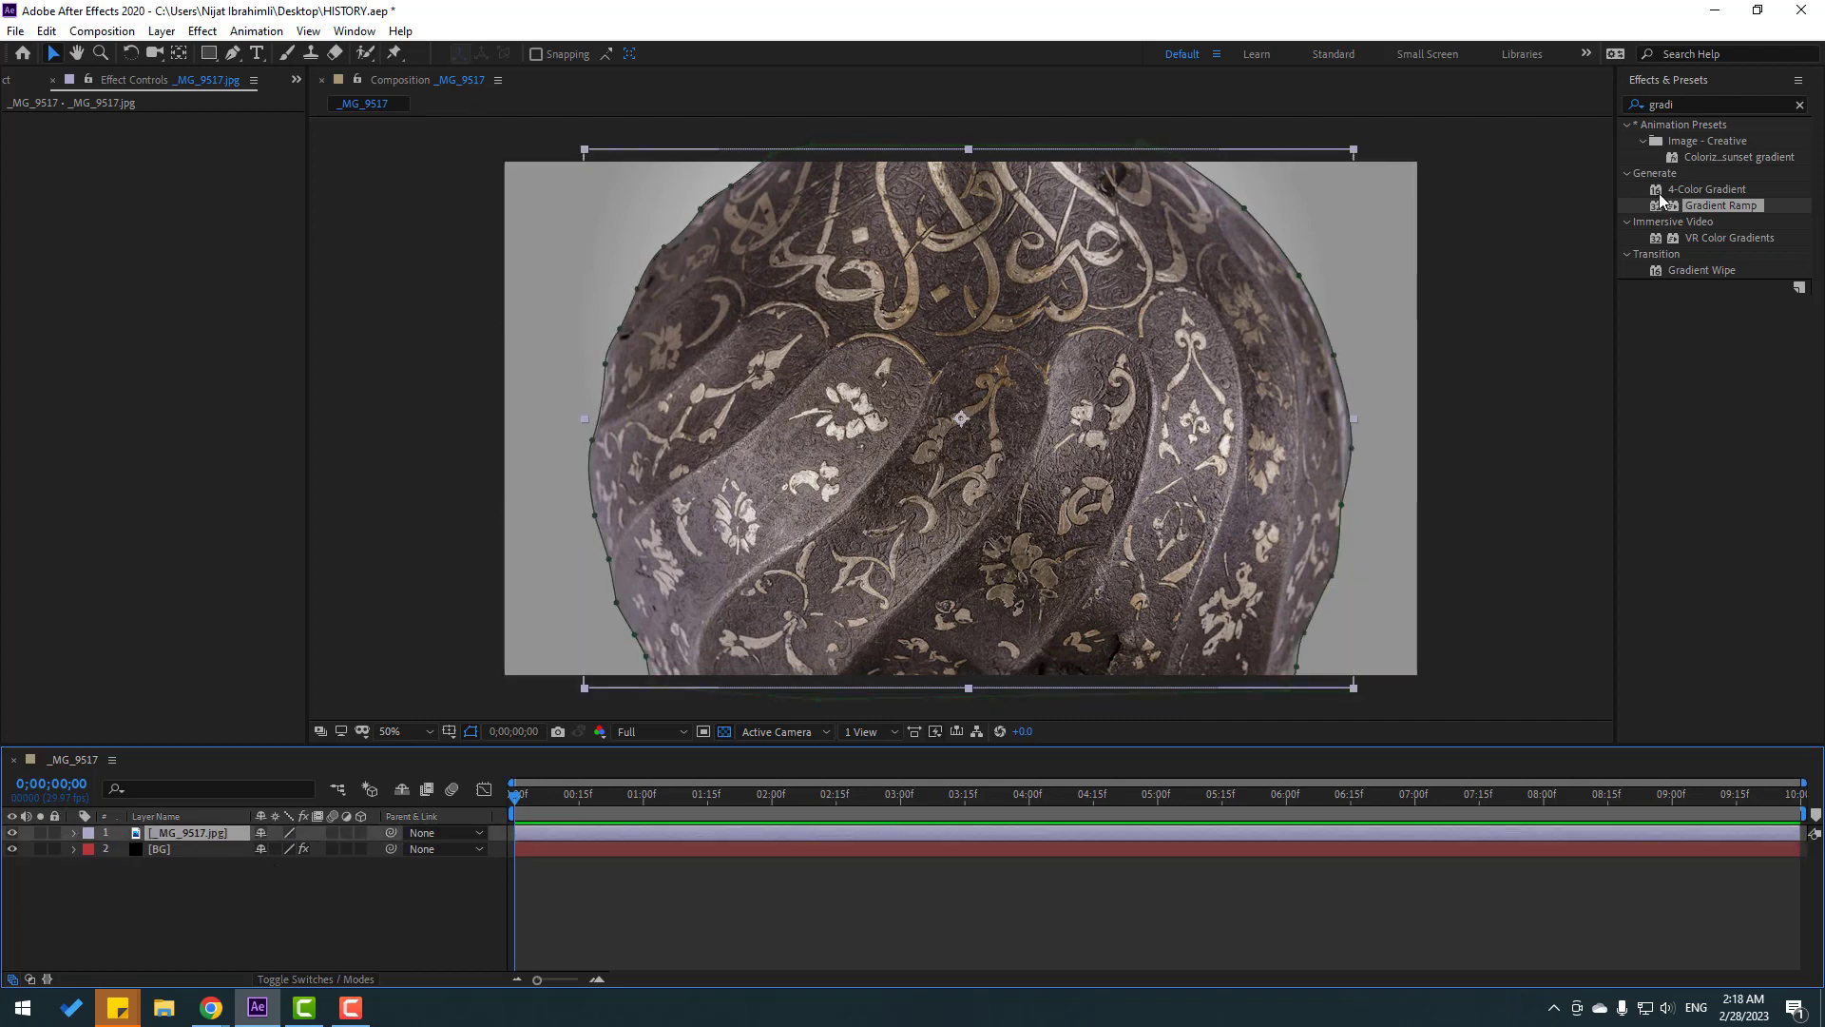
{"action": "left_click", "coordinate": [1693, 103]}
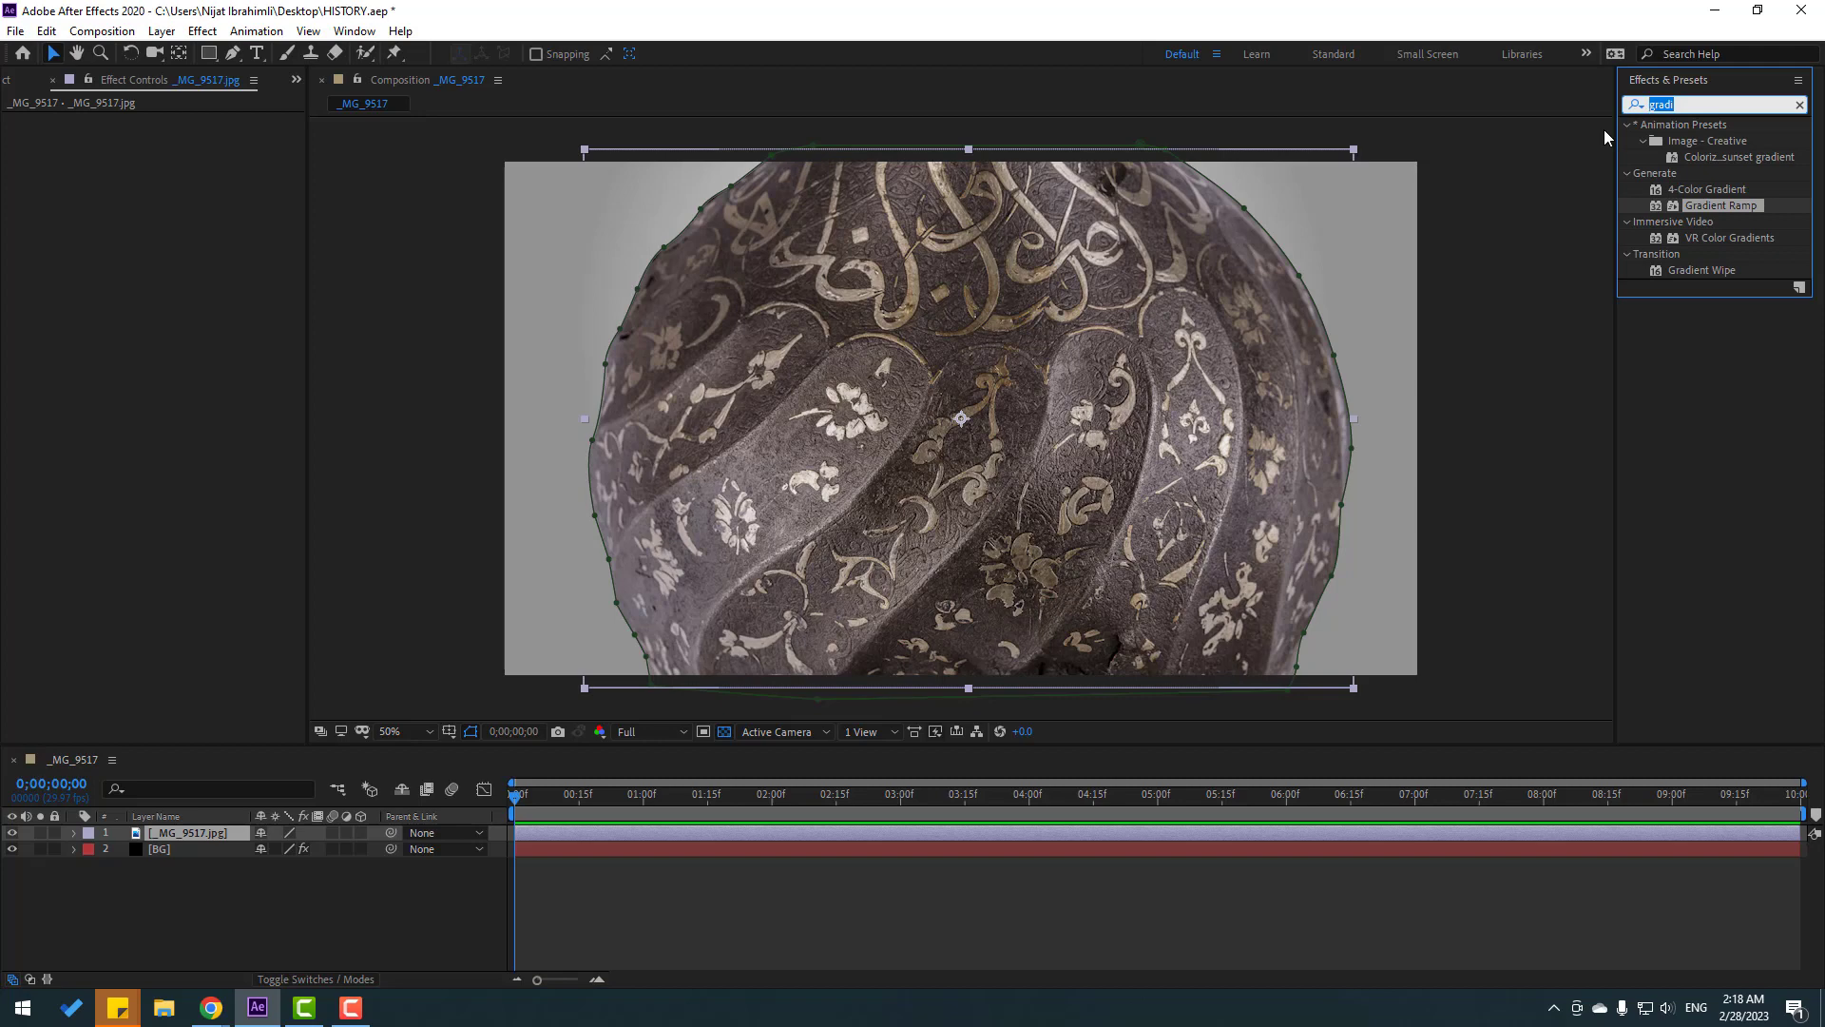
{"action": "type", "text": "opti"}
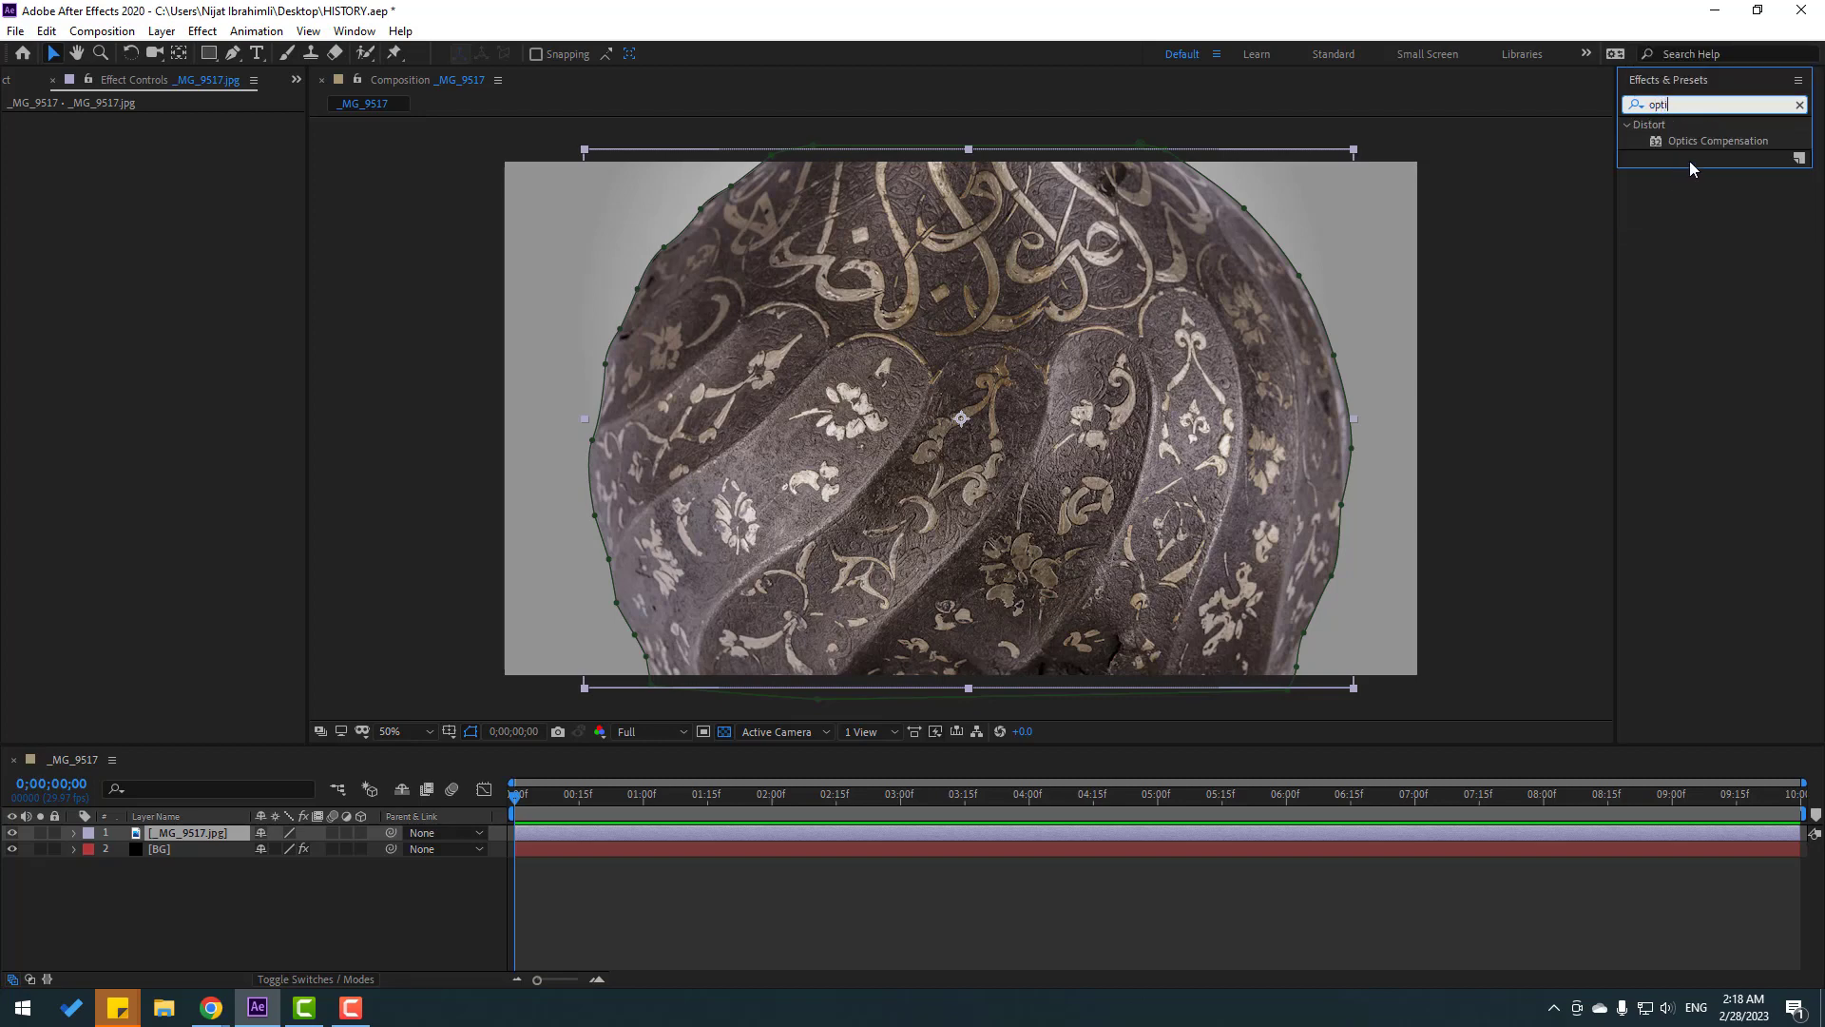
{"action": "left_click_drag", "start_coordinate": [1709, 142], "coordinate": [184, 840]}
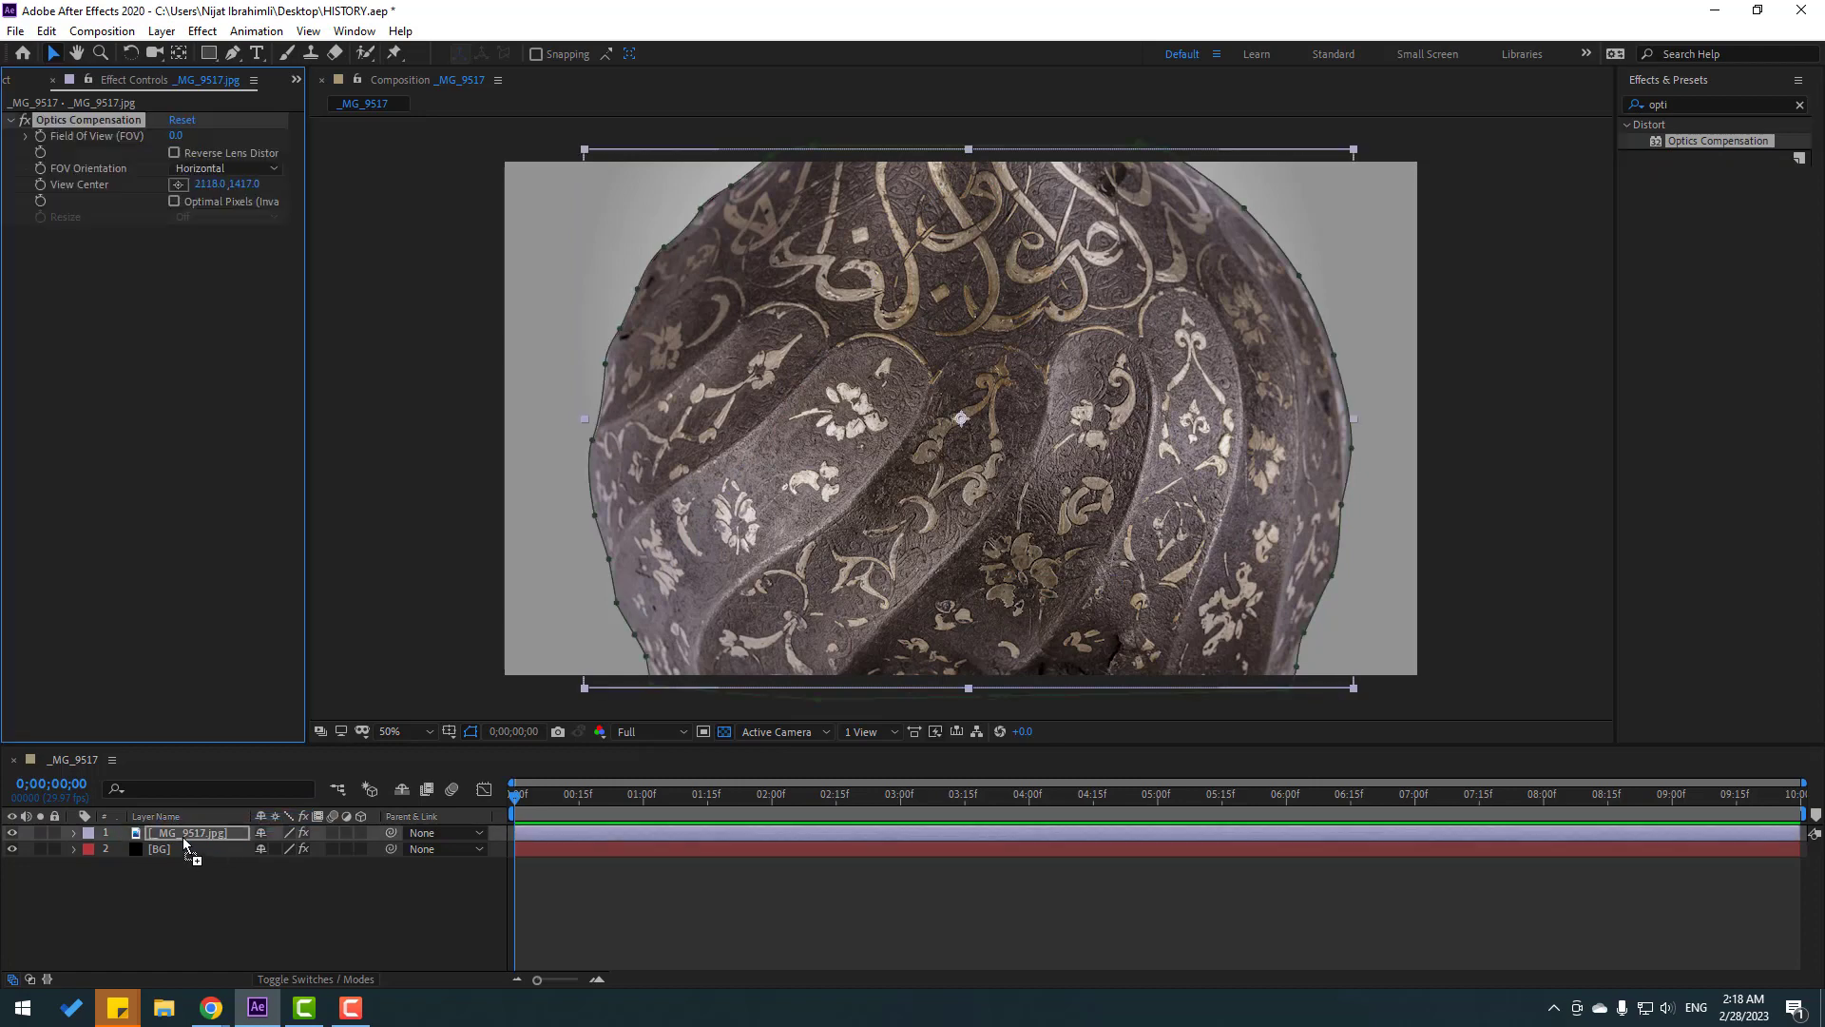
- Set the Optics Compensation field of view to 50 and enable Optimal Pixels
{"action": "type", "text": "50"}
{"action": "key", "text": "Return"}
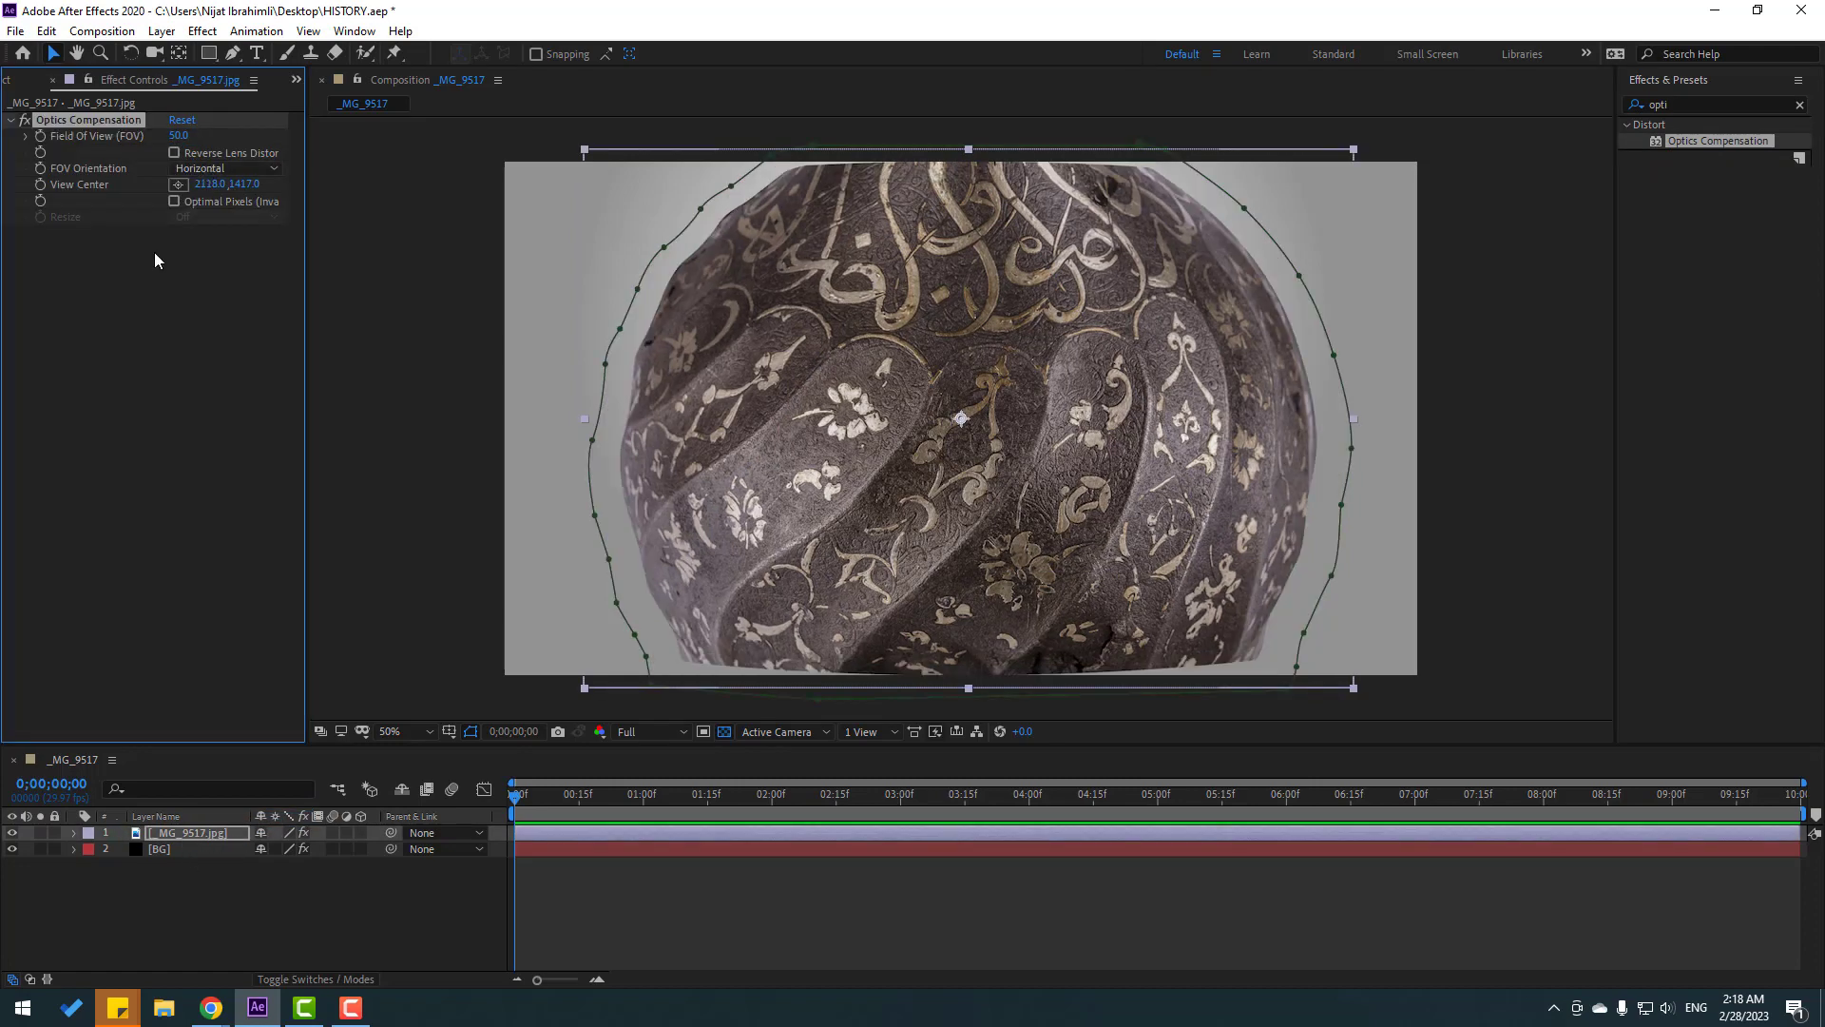
{"action": "left_click", "coordinate": [174, 202]}
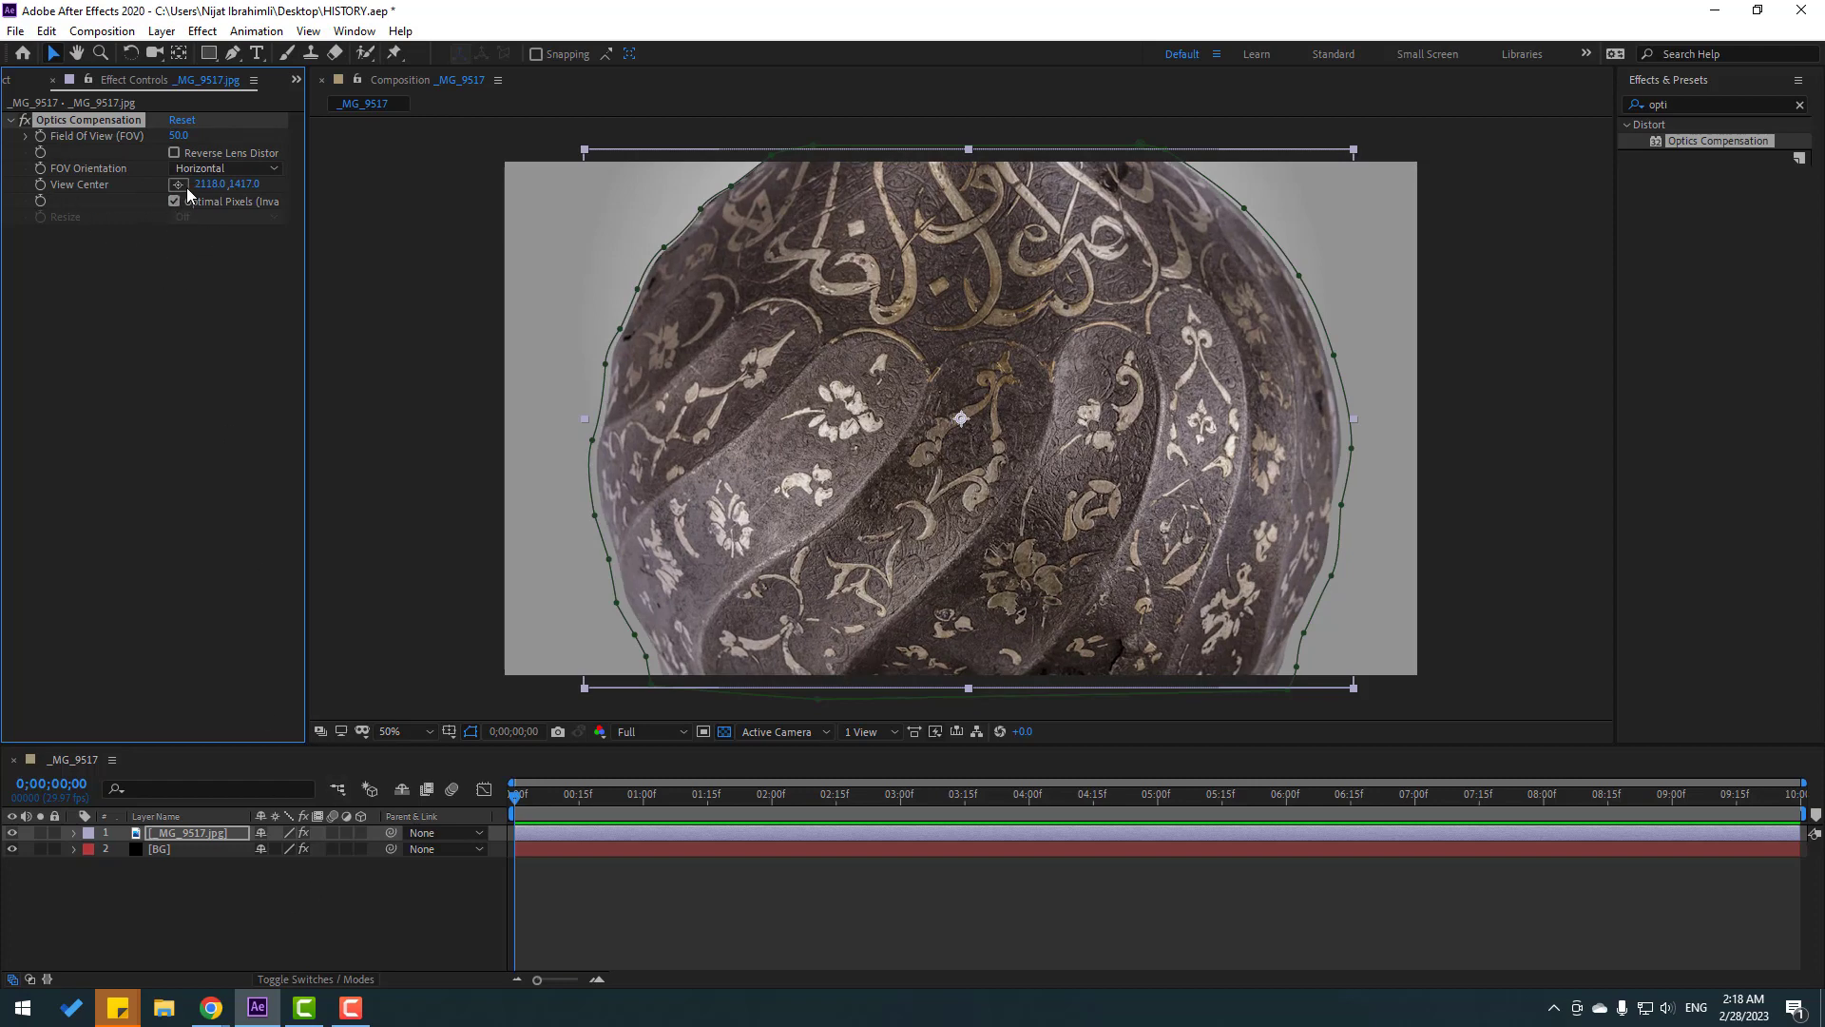
- Keyframe the effect's horizontal View Center from 2420 at 0 seconds to 1887 at 5 seconds, ending the work area there
{"action": "mouse_move", "coordinate": [209, 186]}
{"action": "left_mouse_down"}
{"action": "mouse_move", "coordinate": [326, 181]}
{"action": "mouse_move", "coordinate": [116, 193]}
{"action": "mouse_move", "coordinate": [236, 201]}
{"action": "mouse_move", "coordinate": [201, 206]}
{"action": "mouse_move", "coordinate": [239, 185]}
{"action": "mouse_move", "coordinate": [501, 164]}
{"action": "left_mouse_up"}
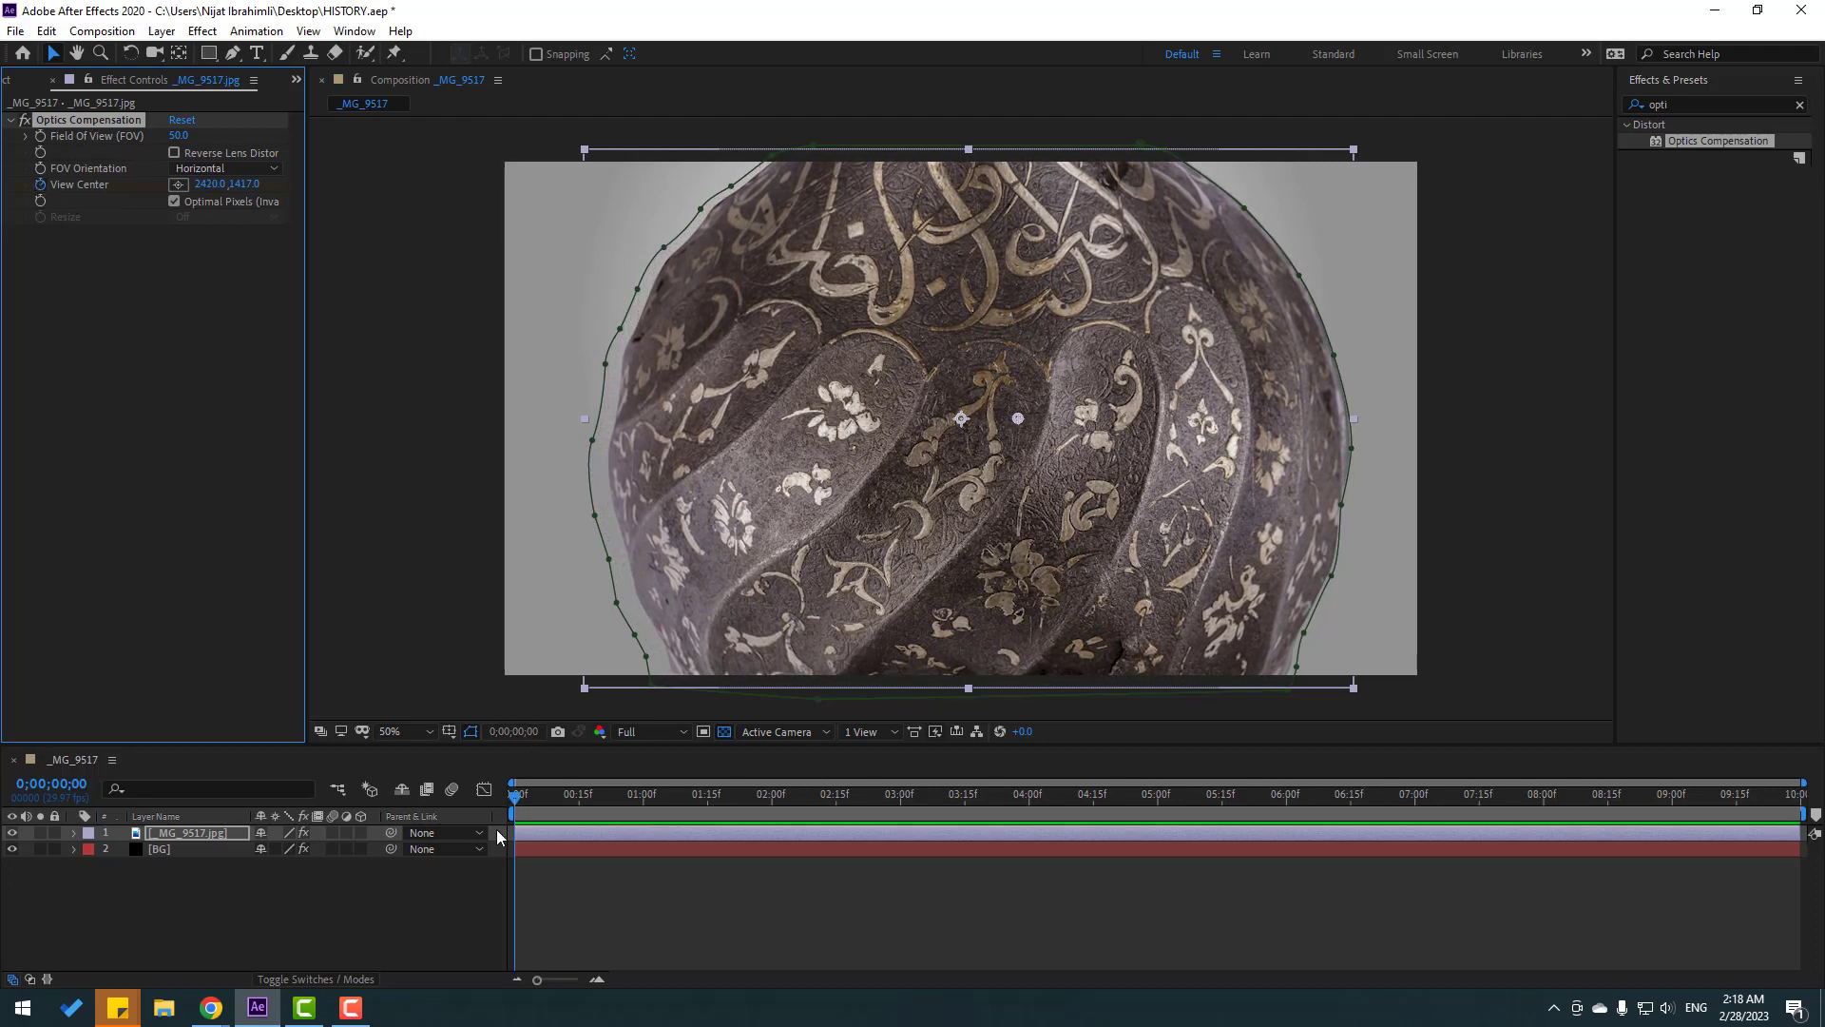
{"action": "key", "text": "u"}
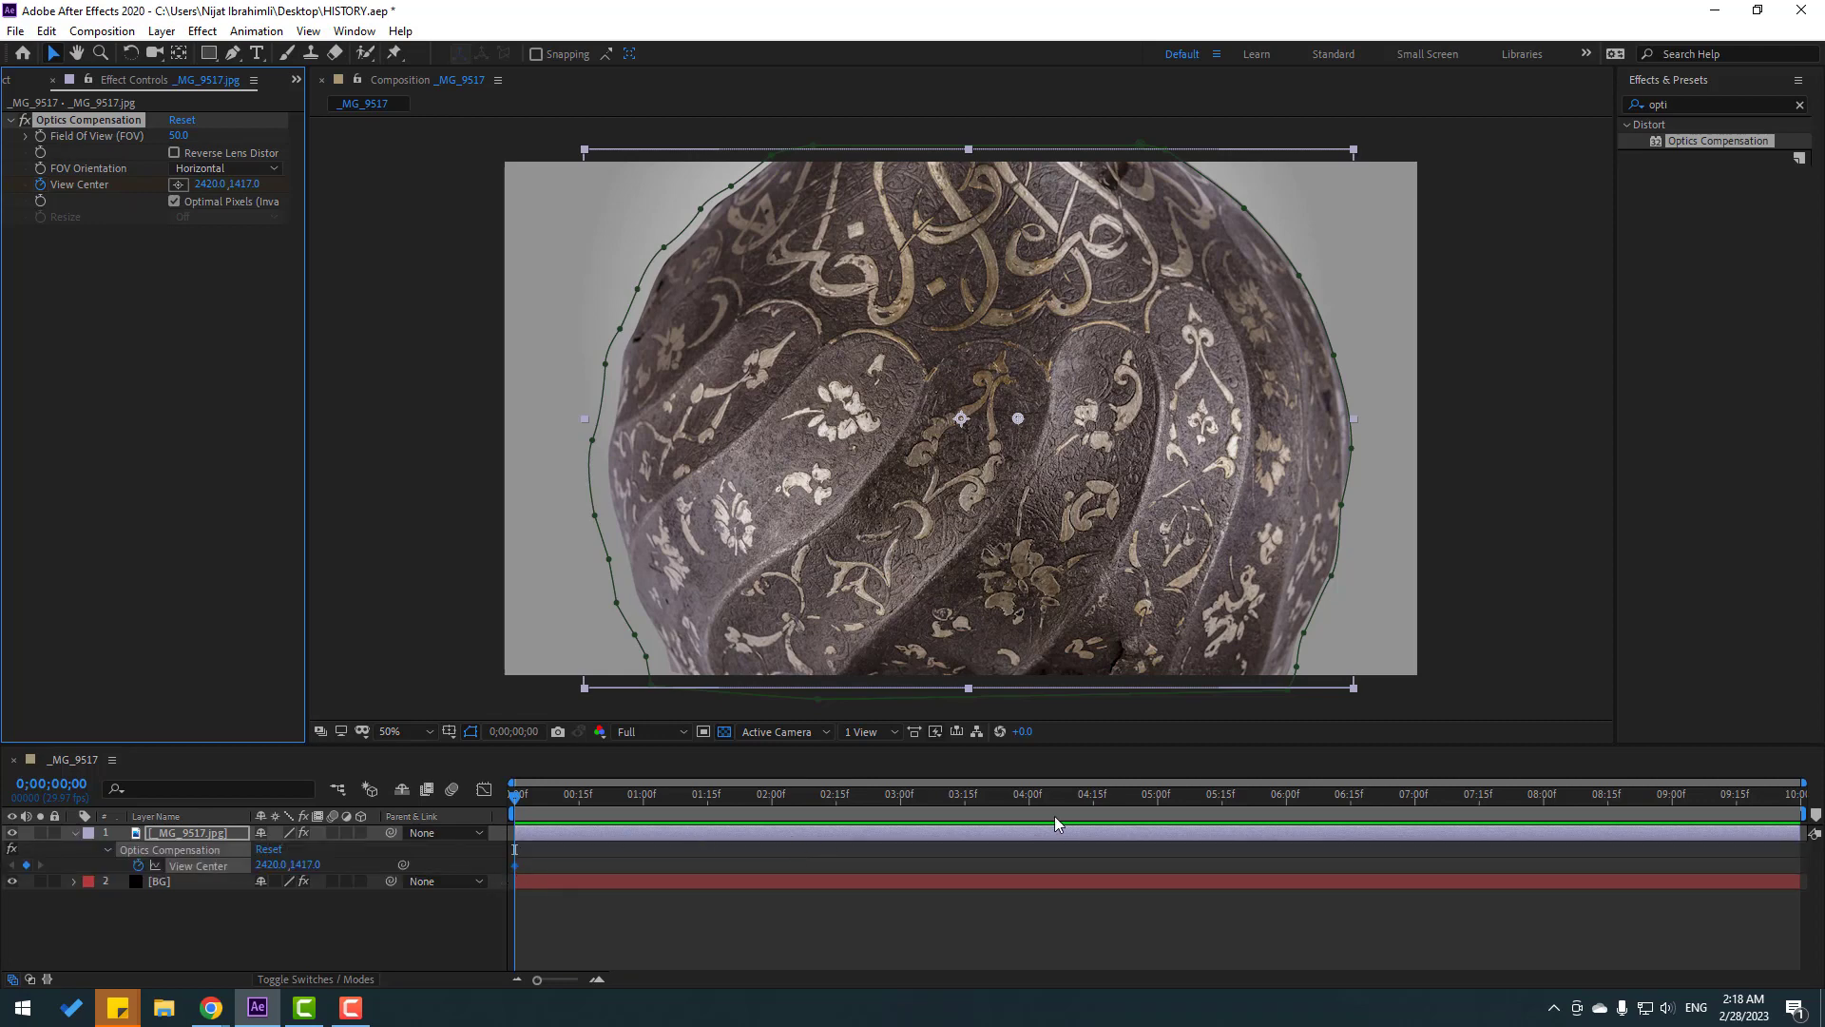
{"action": "left_click", "coordinate": [1158, 797]}
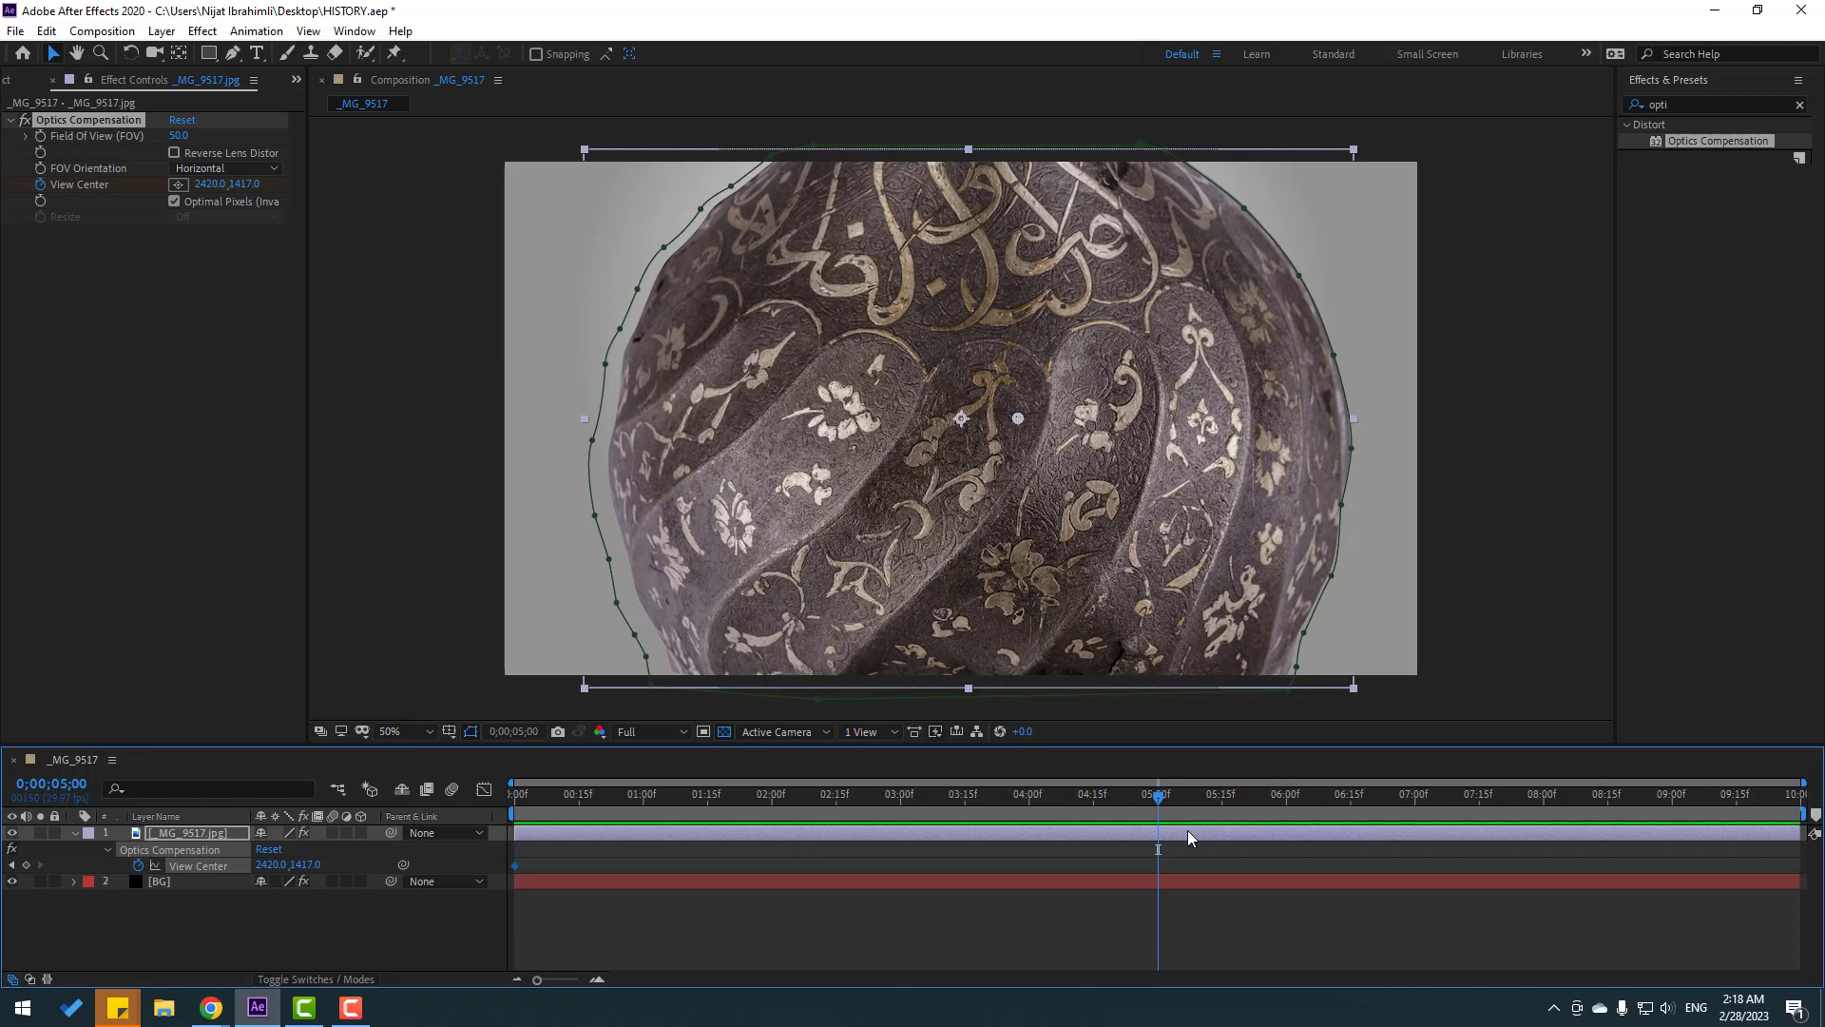
{"action": "key", "text": "n"}
{"action": "left_click_drag", "start_coordinate": [206, 187], "coordinate": [2, 187]}
- Preview the turning motion and set the horizontal View Center keyframe at 5 seconds to 1407
{"action": "left_click", "coordinate": [827, 924]}
{"action": "key", "text": "space"}
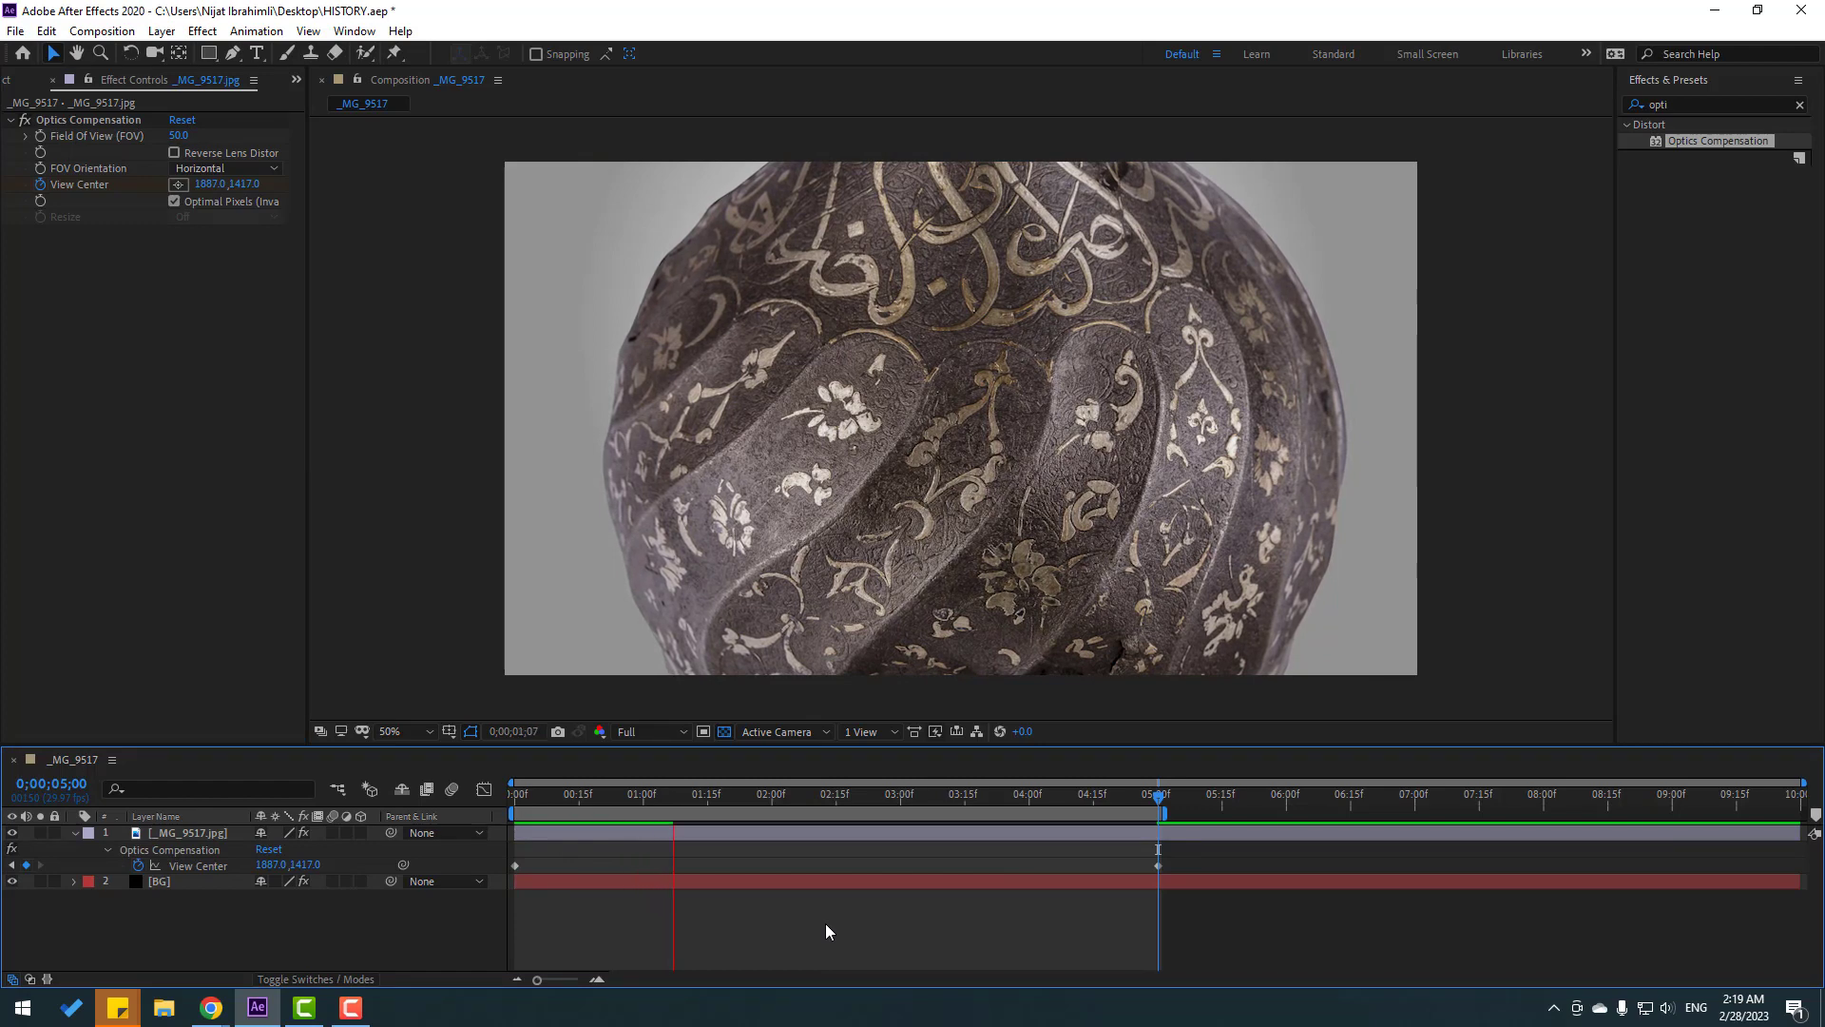
{"action": "left_click", "coordinate": [1158, 794]}
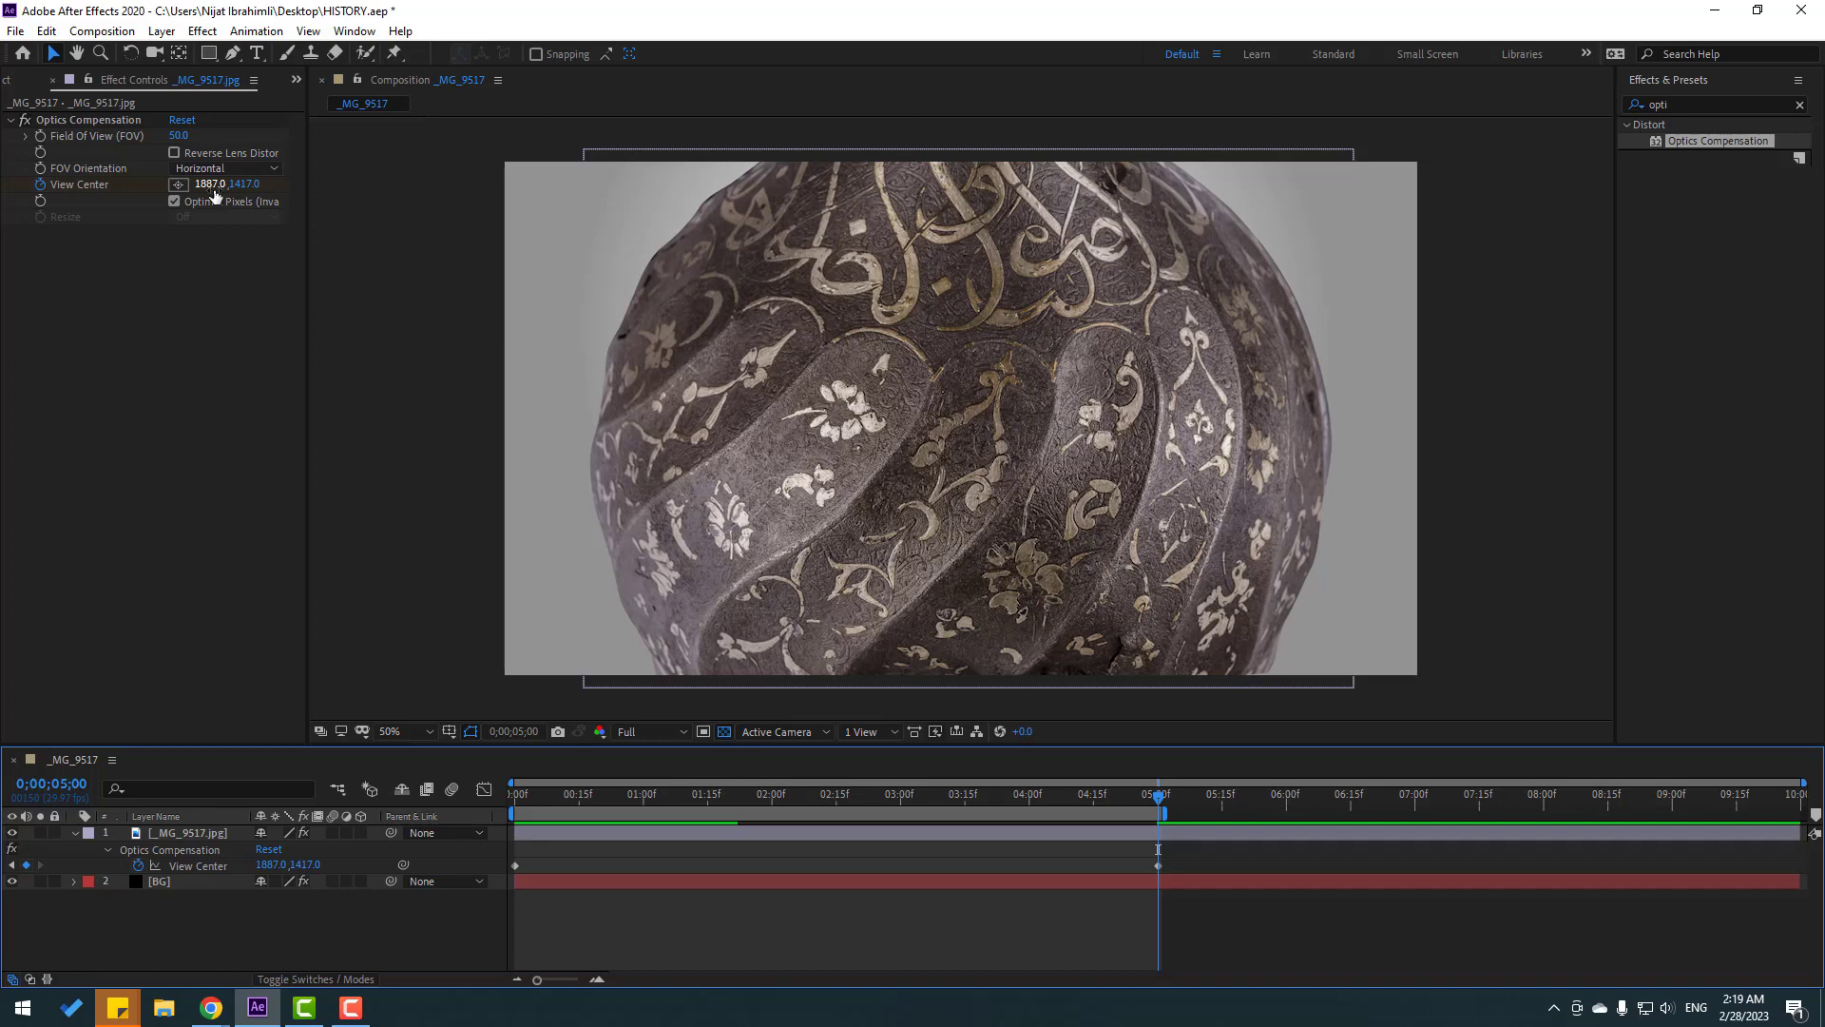
{"action": "left_click_drag", "start_coordinate": [206, 184], "coordinate": [167, 190]}
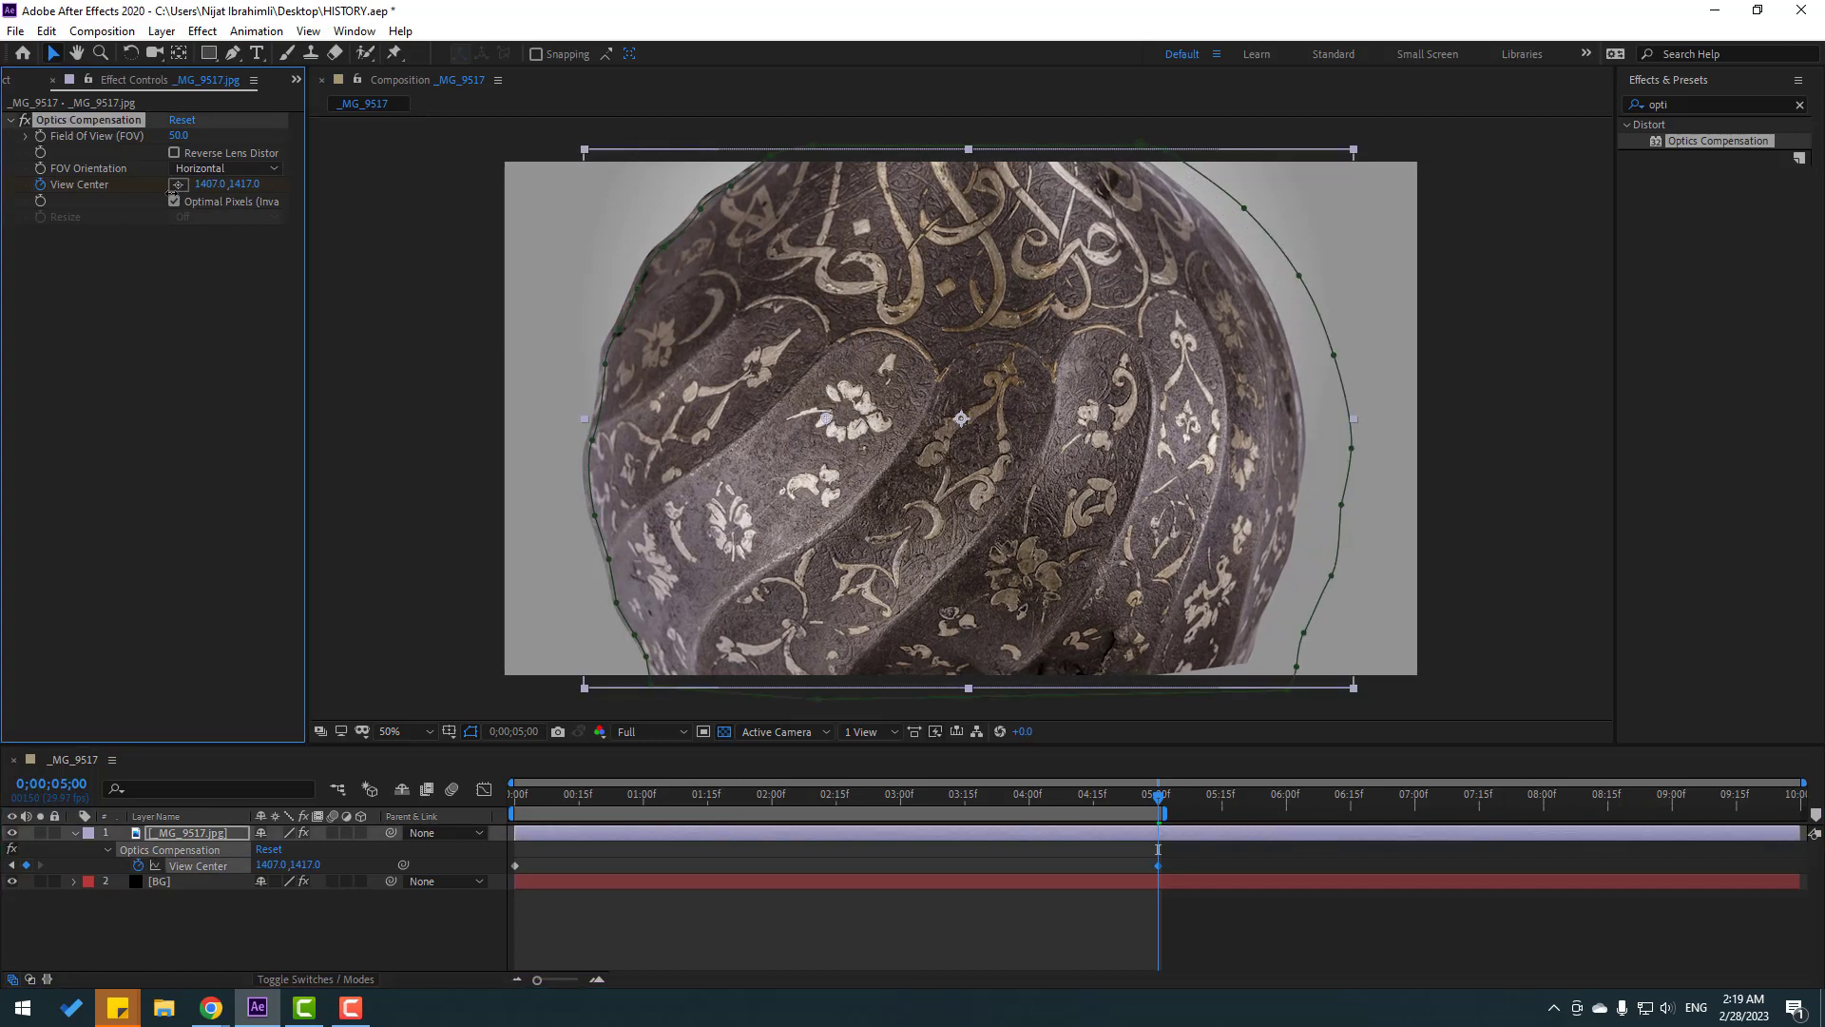
- Scale the _MG_9517.jpg photo layer up to 44%
{"action": "left_click", "coordinate": [162, 834]}
{"action": "key", "text": "s"}
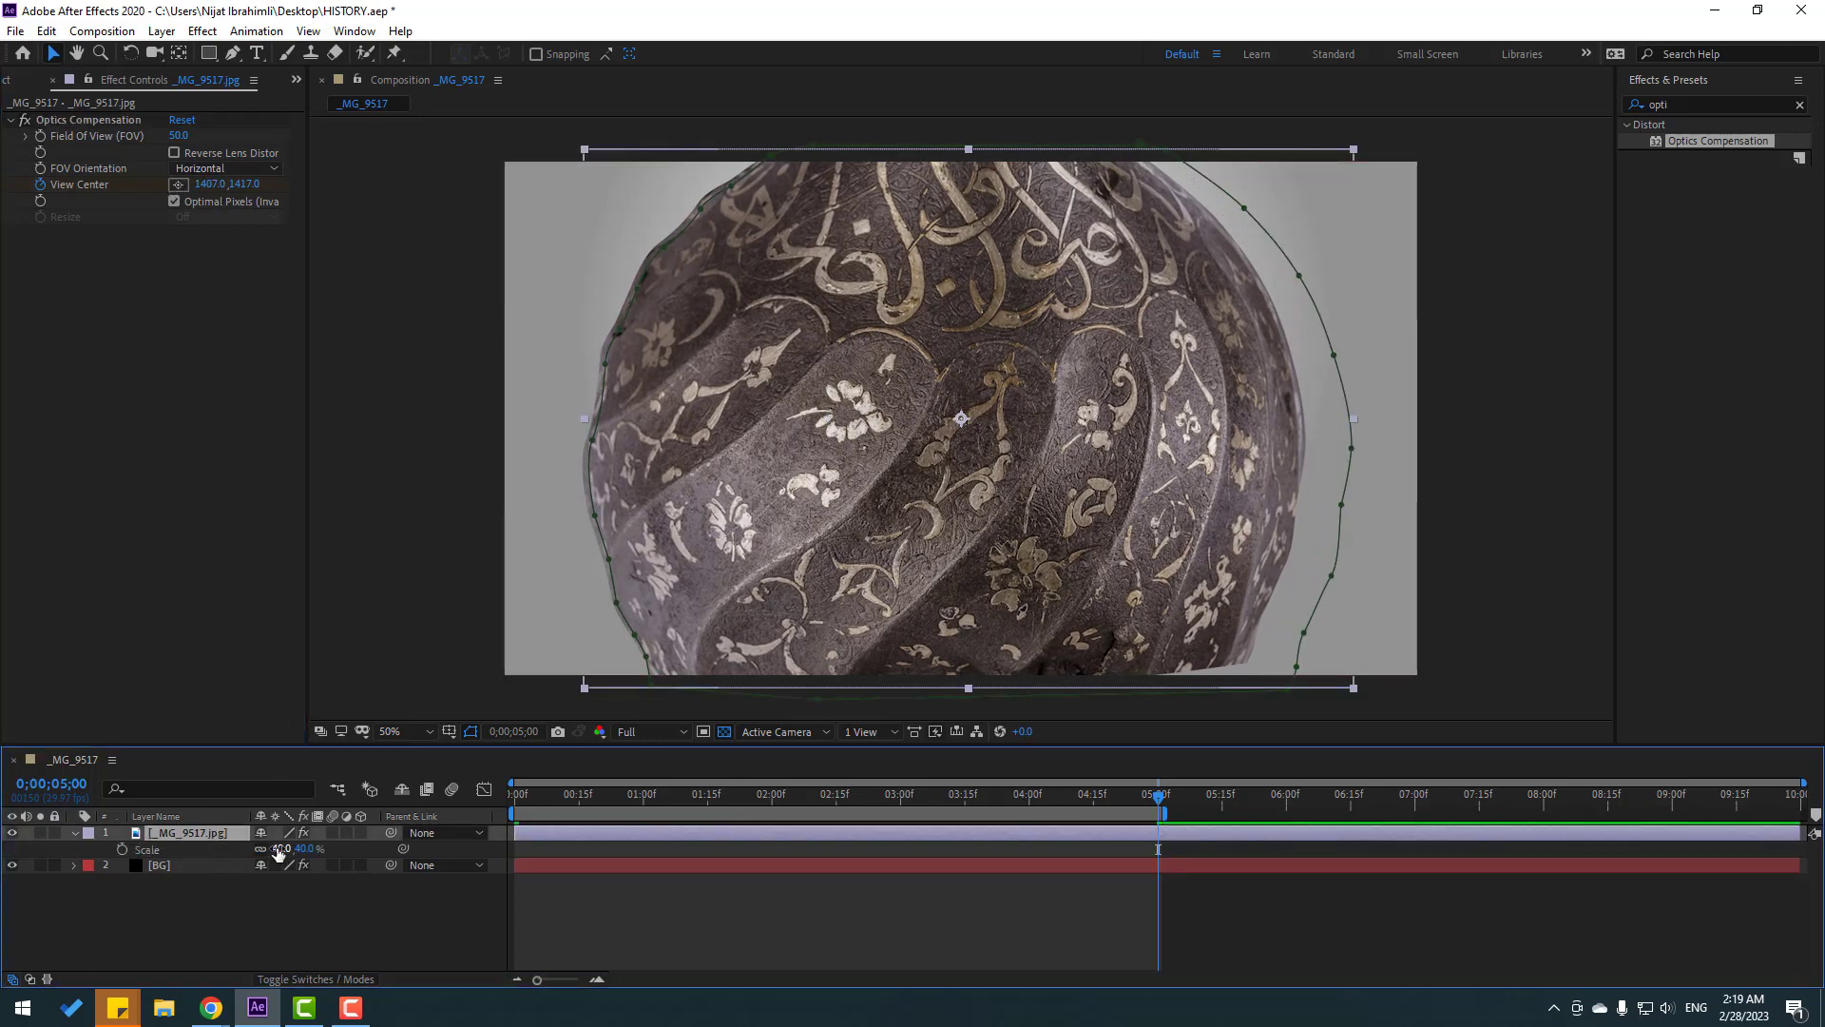
{"action": "left_click_drag", "start_coordinate": [281, 851], "coordinate": [287, 849]}
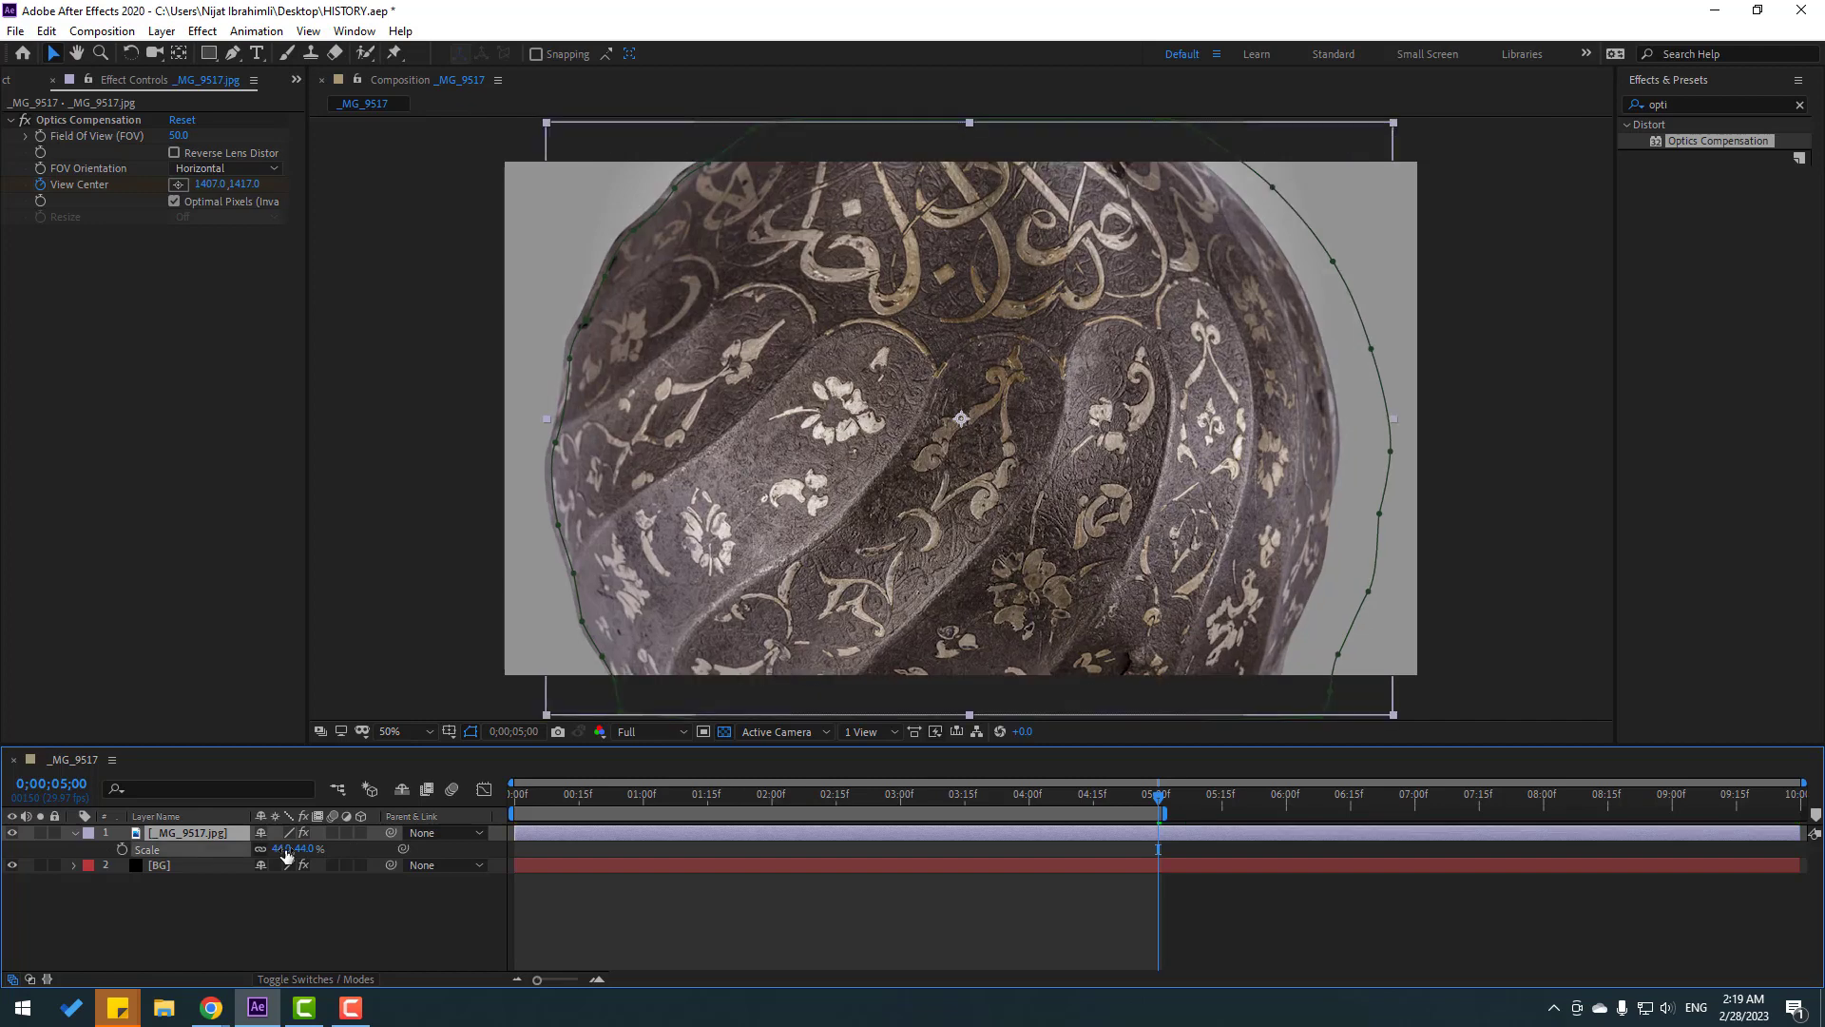
- Preview the enlarged object's turning animation with the composition view fitted up to 100%
{"action": "left_click", "coordinate": [733, 917]}
{"action": "key", "text": "space"}
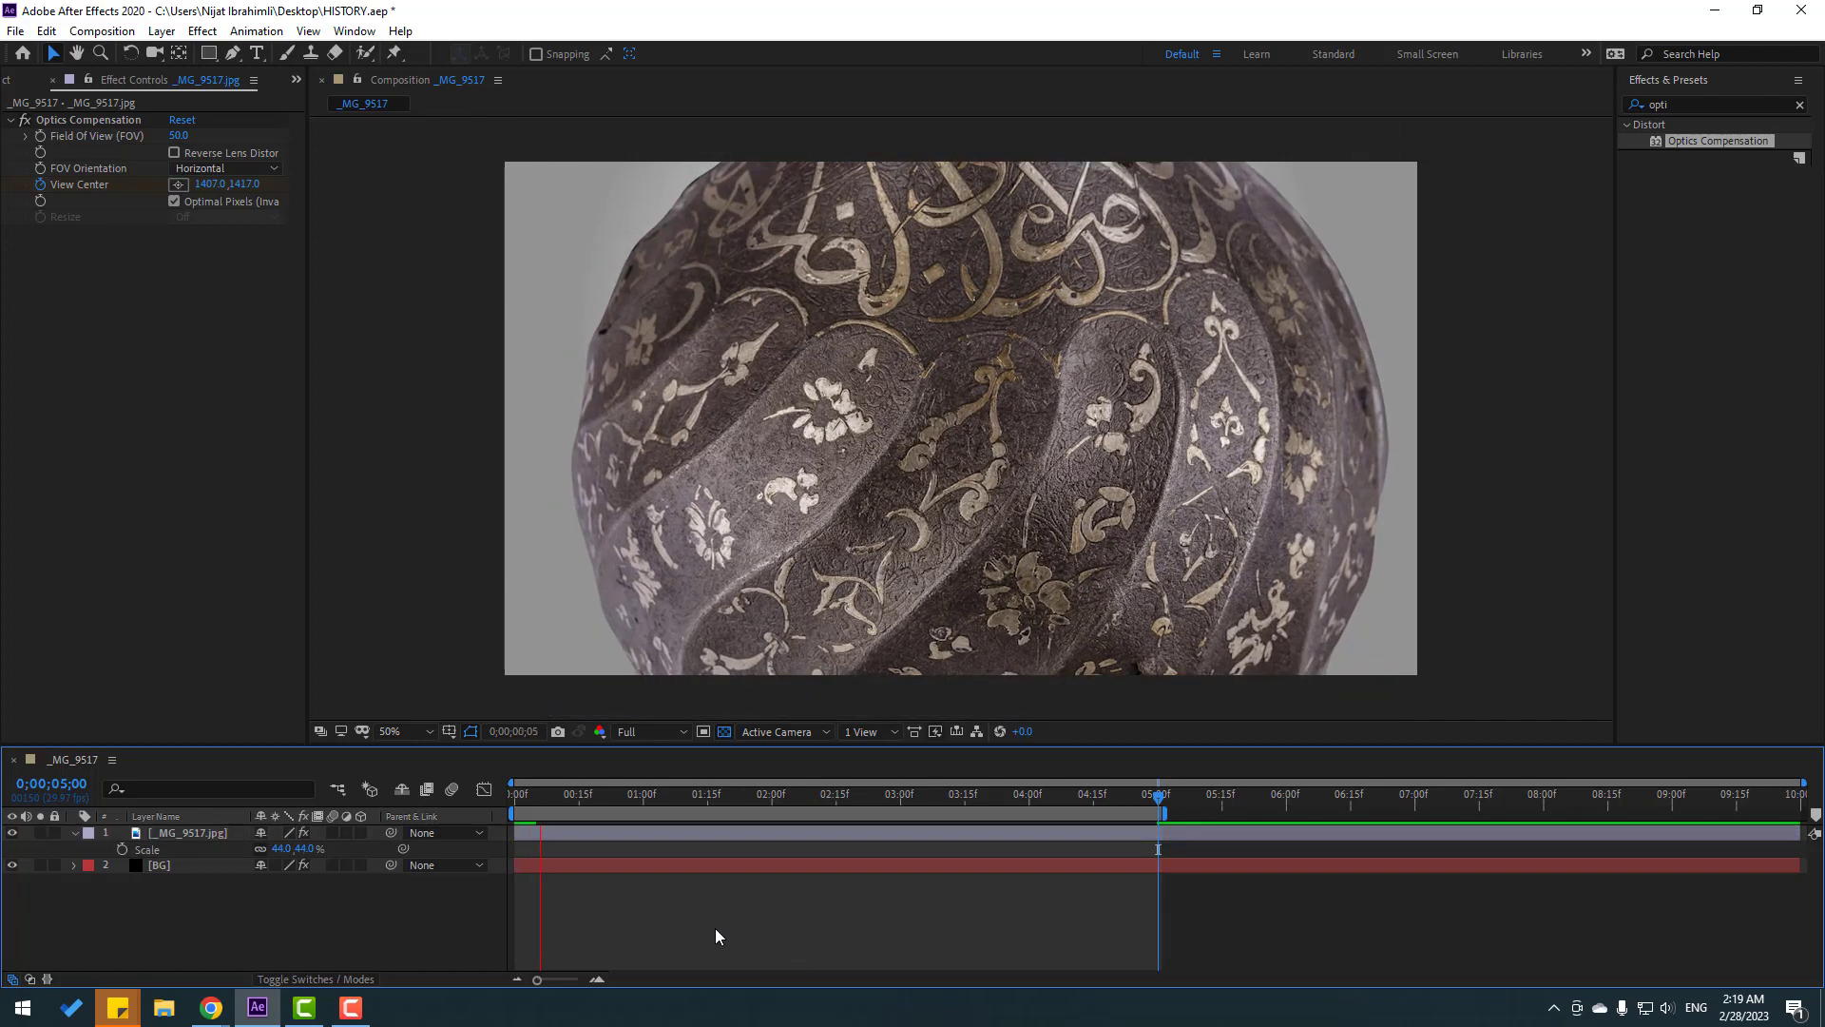
{"action": "left_click", "coordinate": [399, 731]}
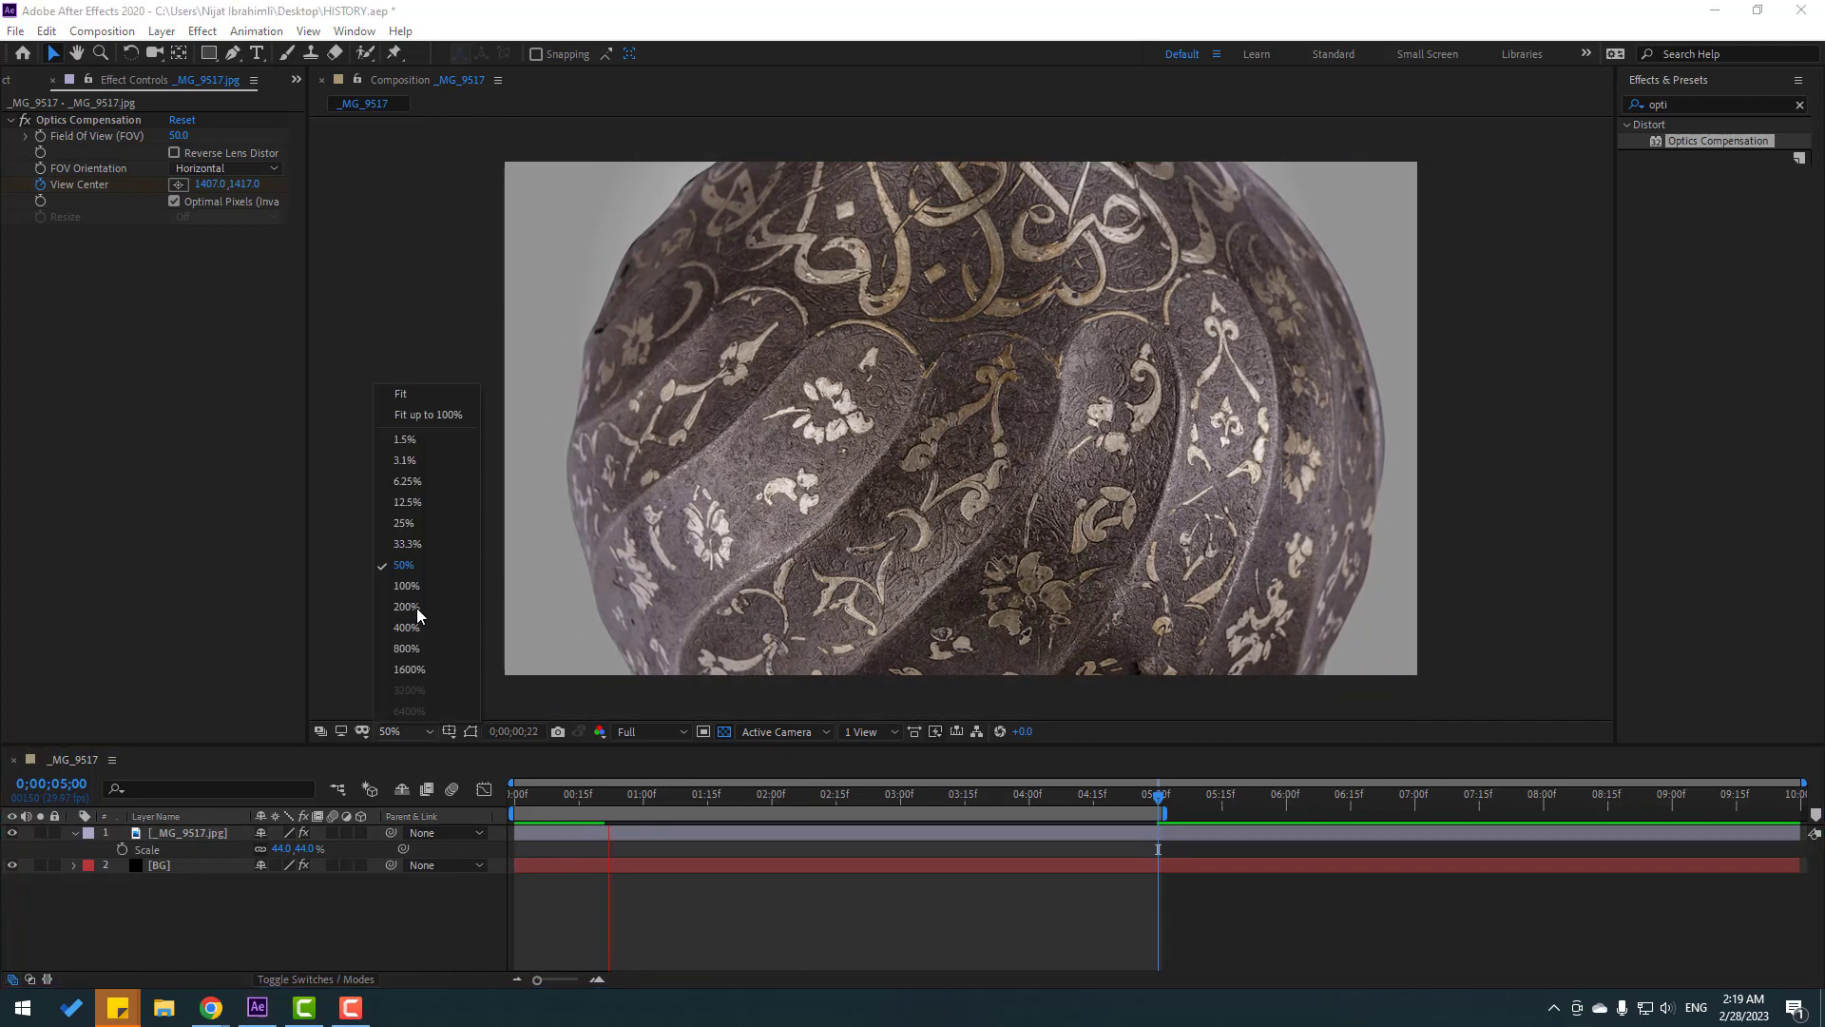
{"action": "left_click", "coordinate": [422, 416]}
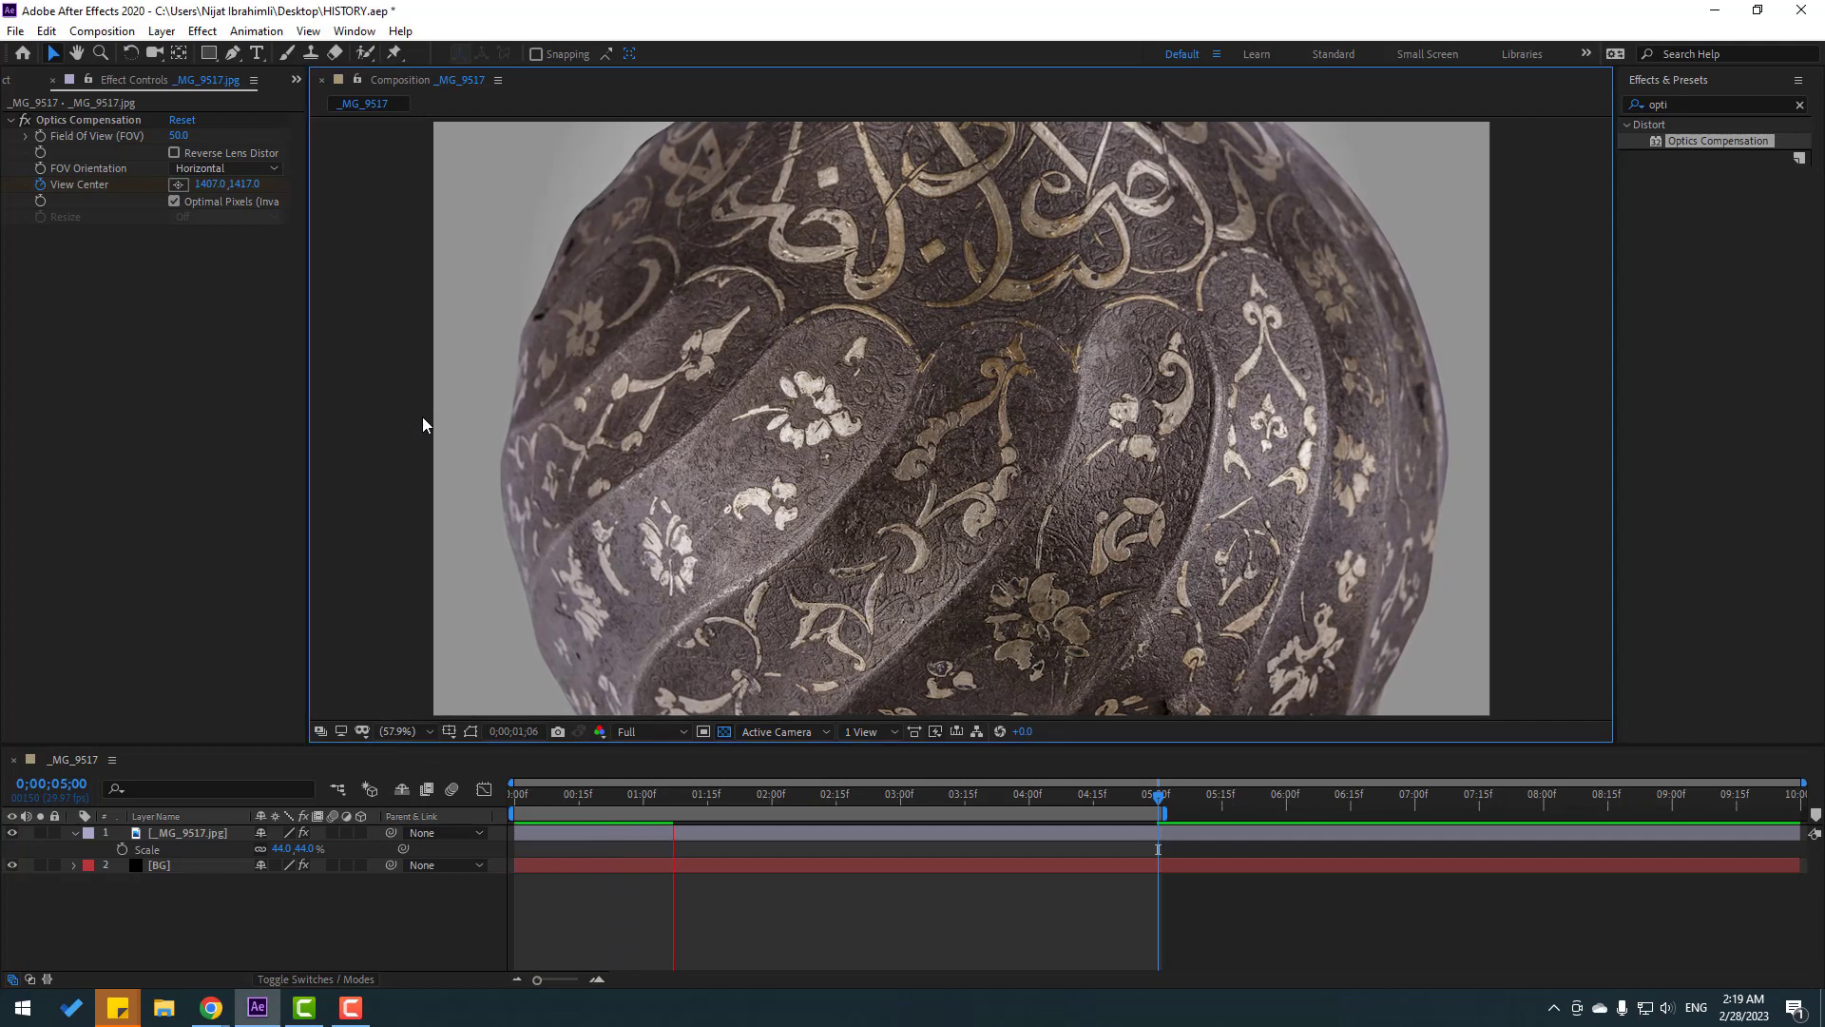
{"action": "key", "text": "space"}
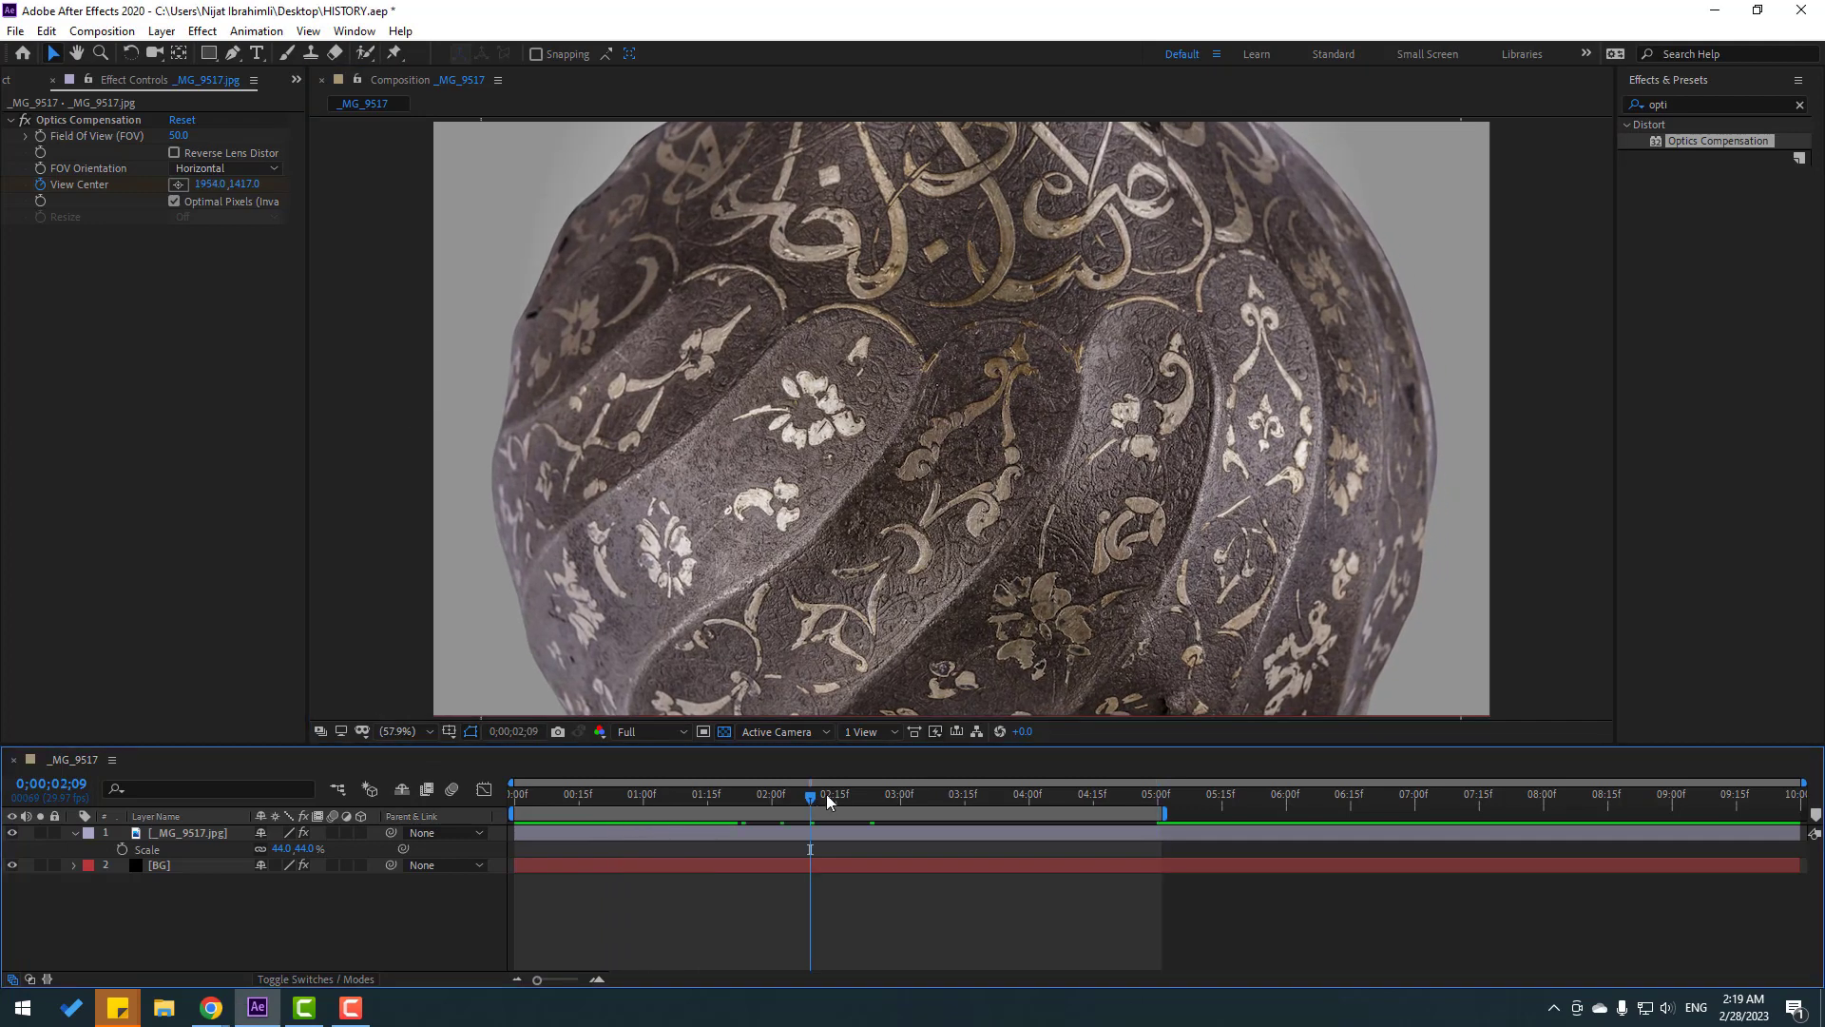
{"action": "key", "text": "s"}
- Create a new light layer of the Point type with the default settings
{"action": "right_click", "coordinate": [209, 919]}
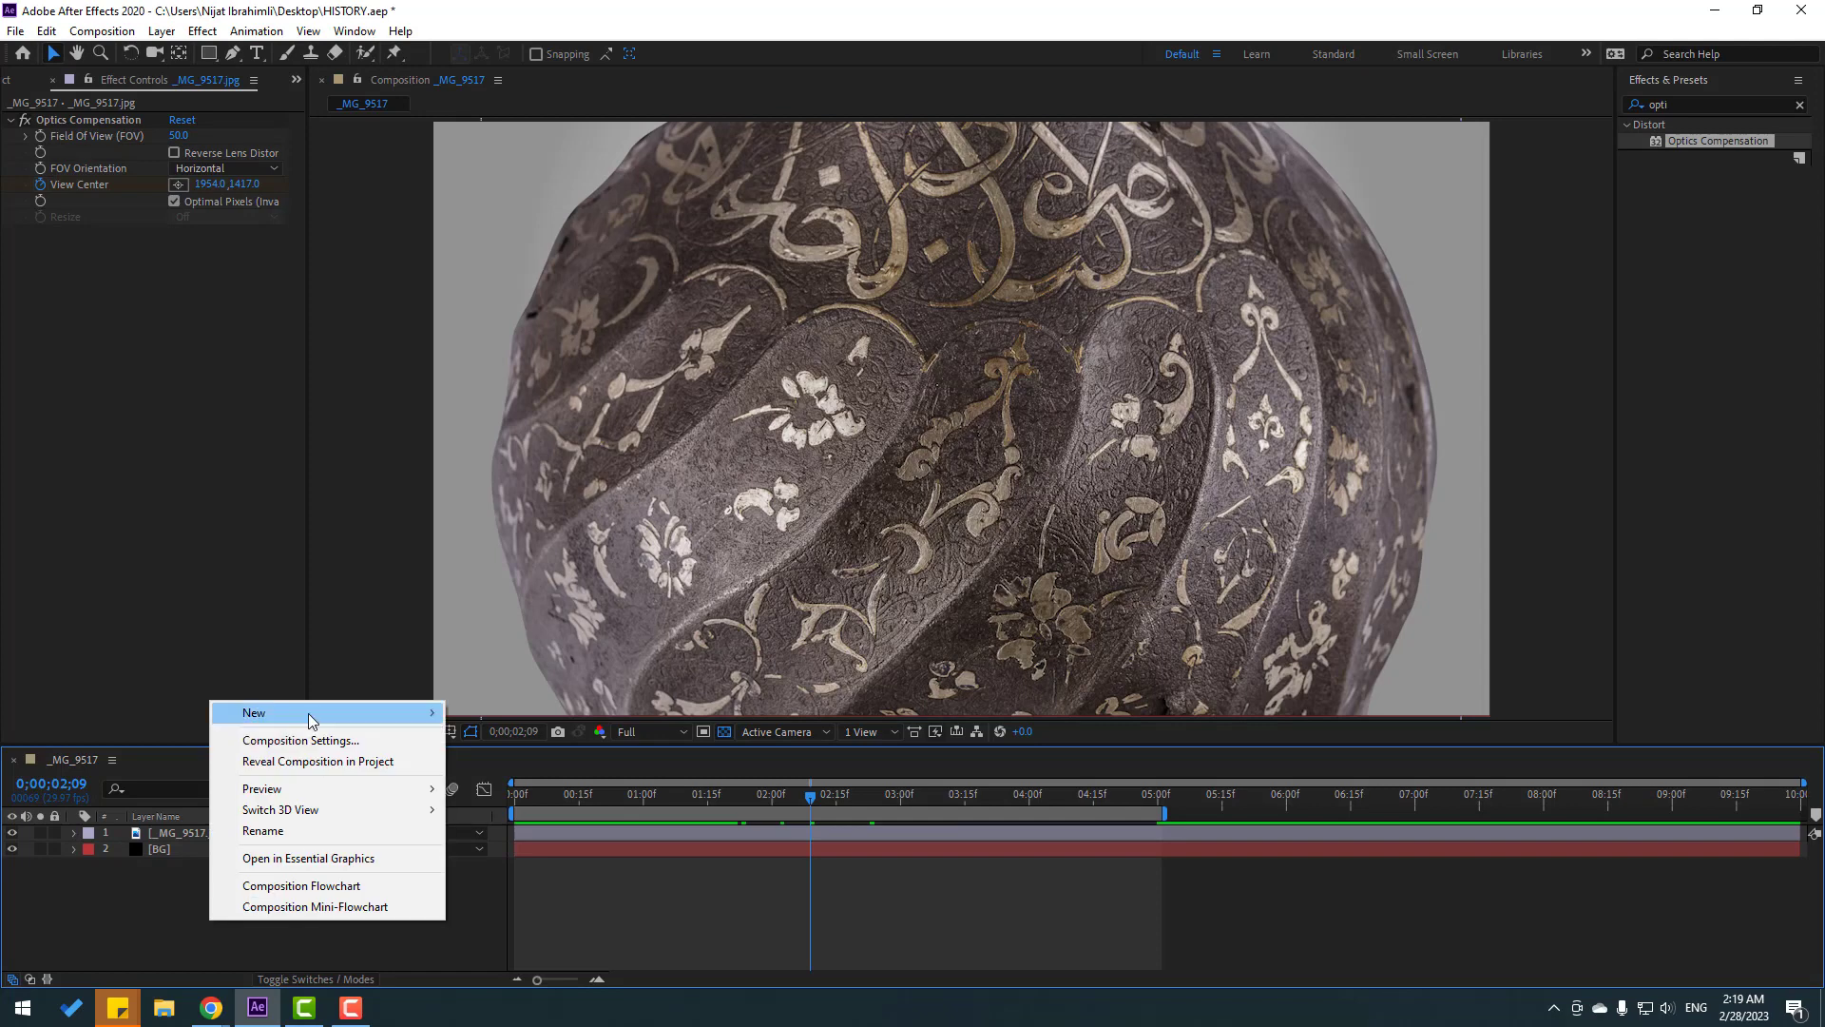
{"action": "mouse_move", "coordinate": [309, 719]}
{"action": "left_click", "coordinate": [516, 782]}
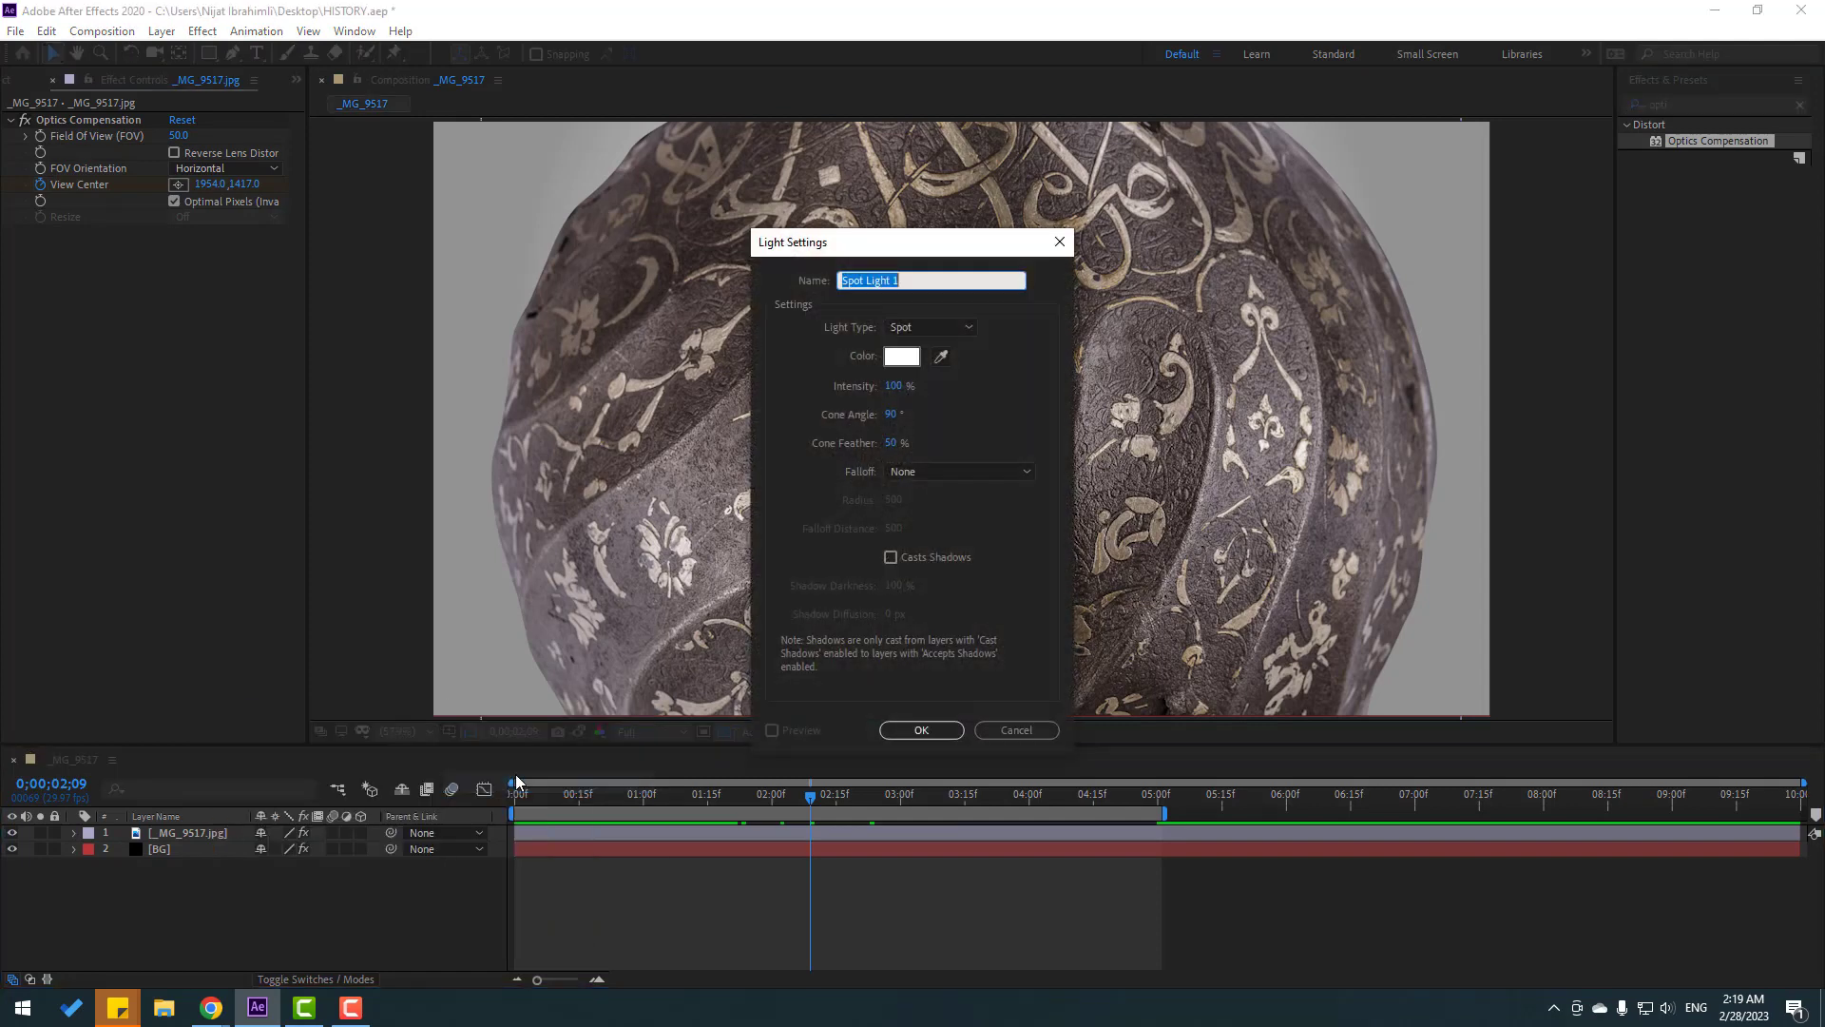
{"action": "left_click", "coordinate": [916, 325]}
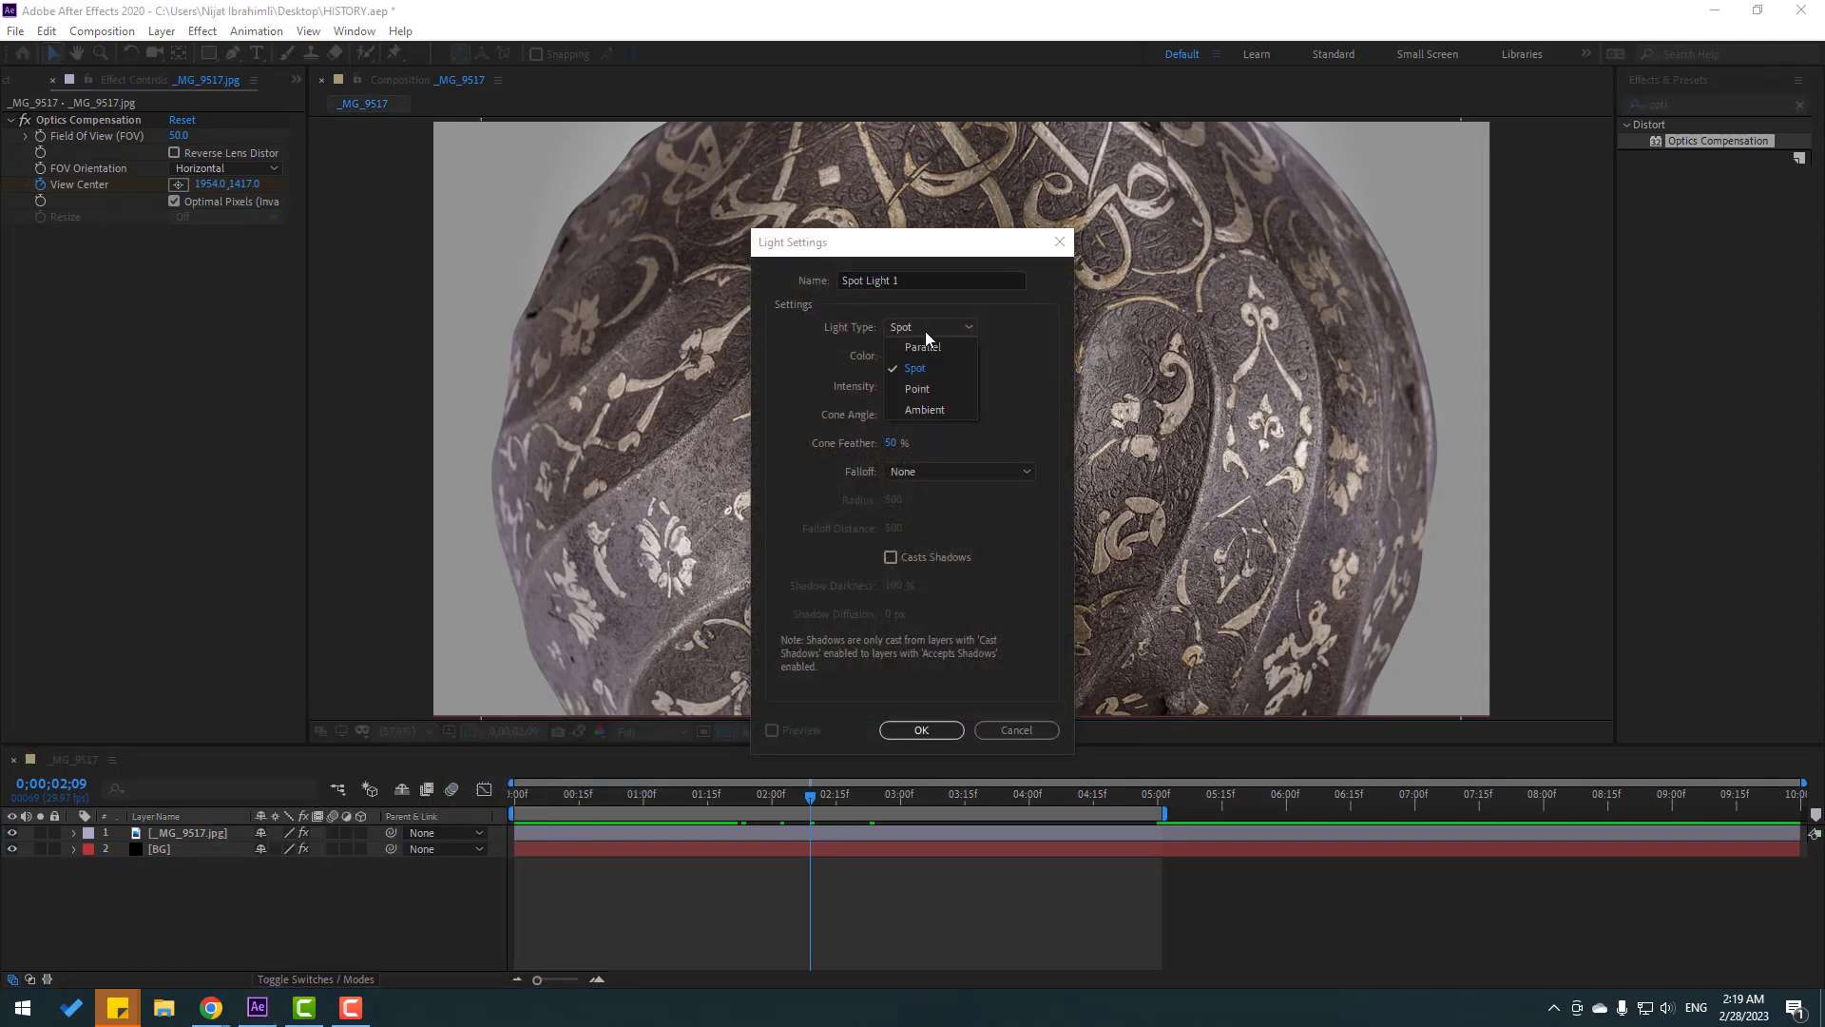
{"action": "left_click", "coordinate": [932, 393]}
{"action": "left_click", "coordinate": [922, 730]}
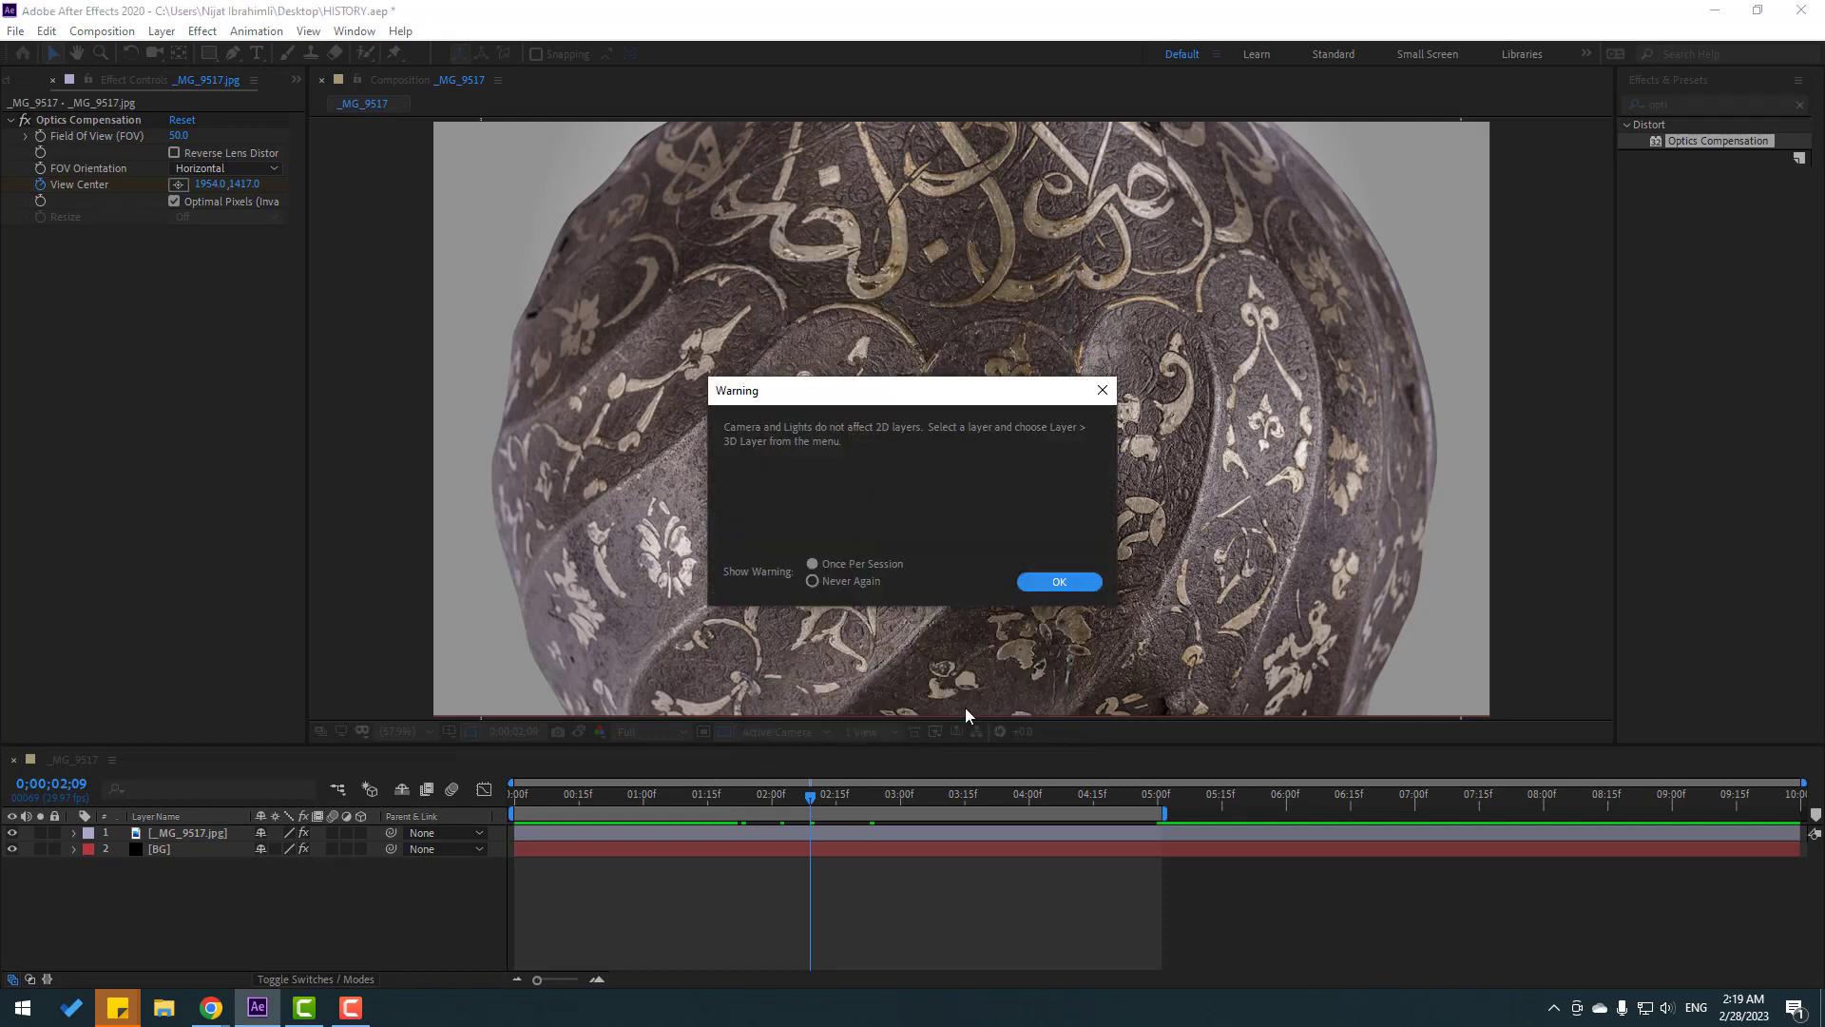
{"action": "left_click", "coordinate": [1058, 580]}
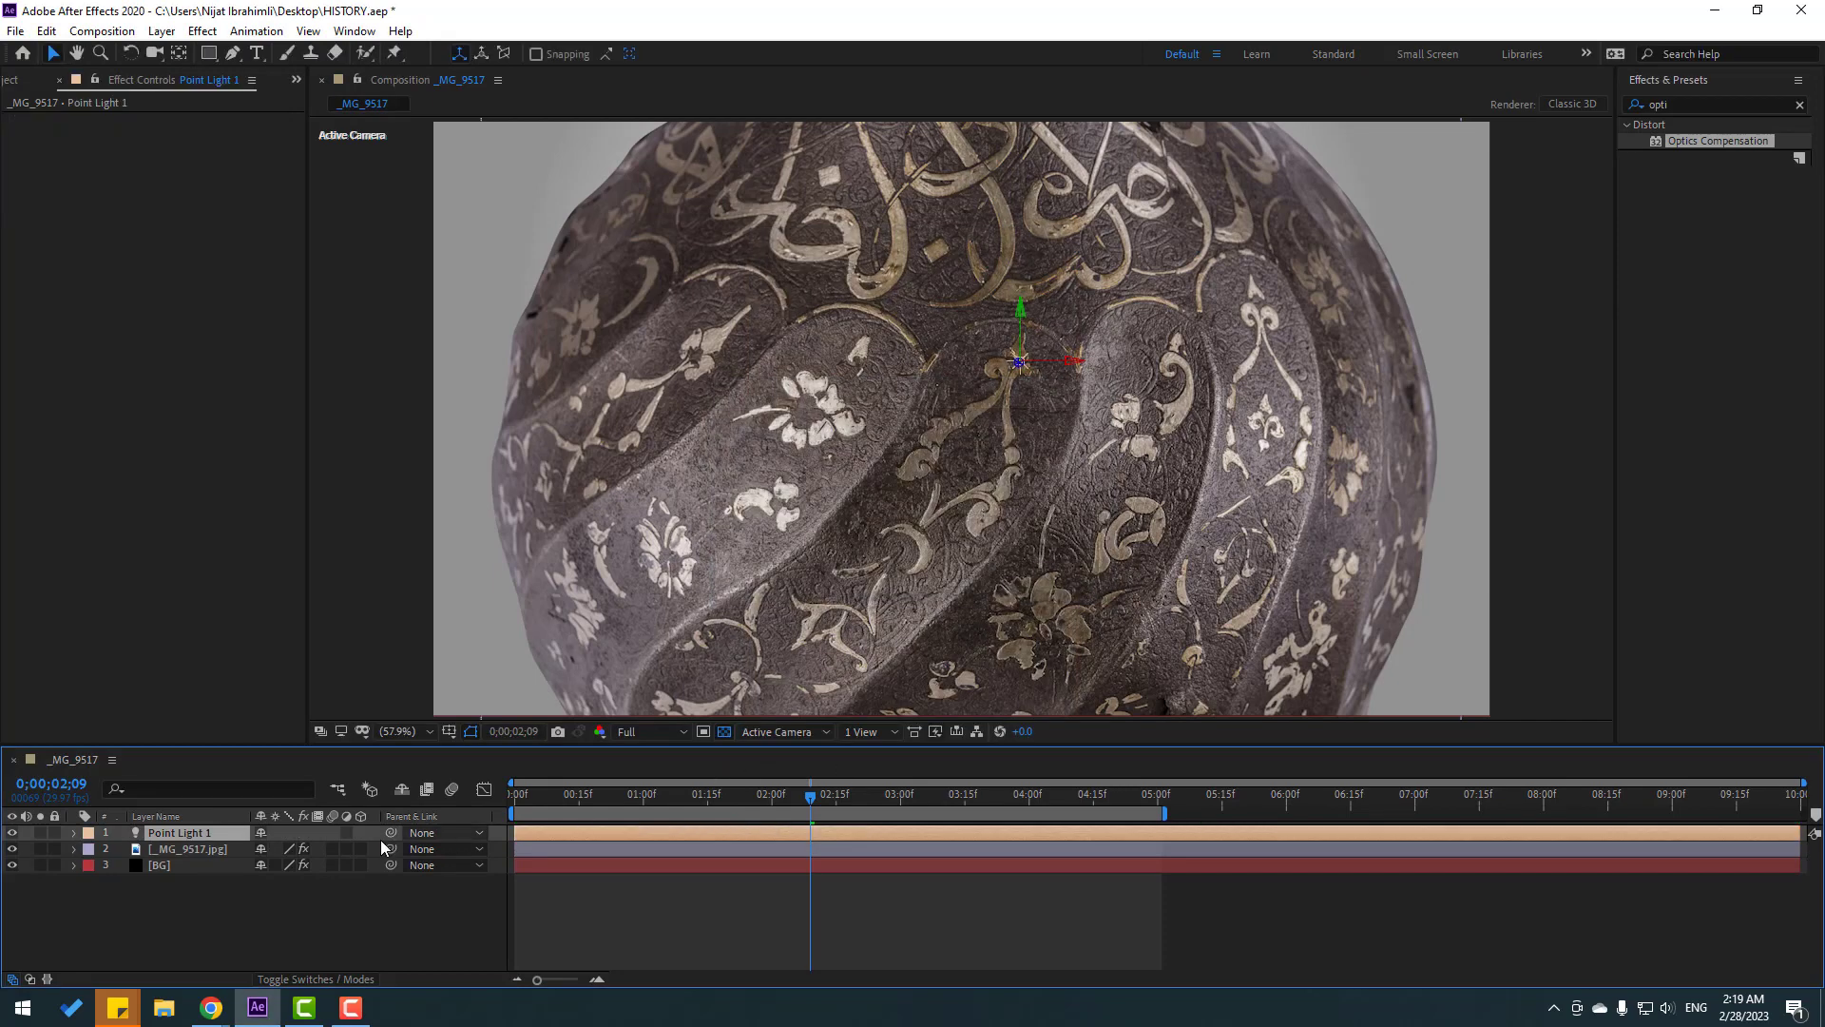
- Turn the _MG_9517.jpg and BG layers into 3D layers so the light affects them
{"action": "left_click", "coordinate": [166, 866]}
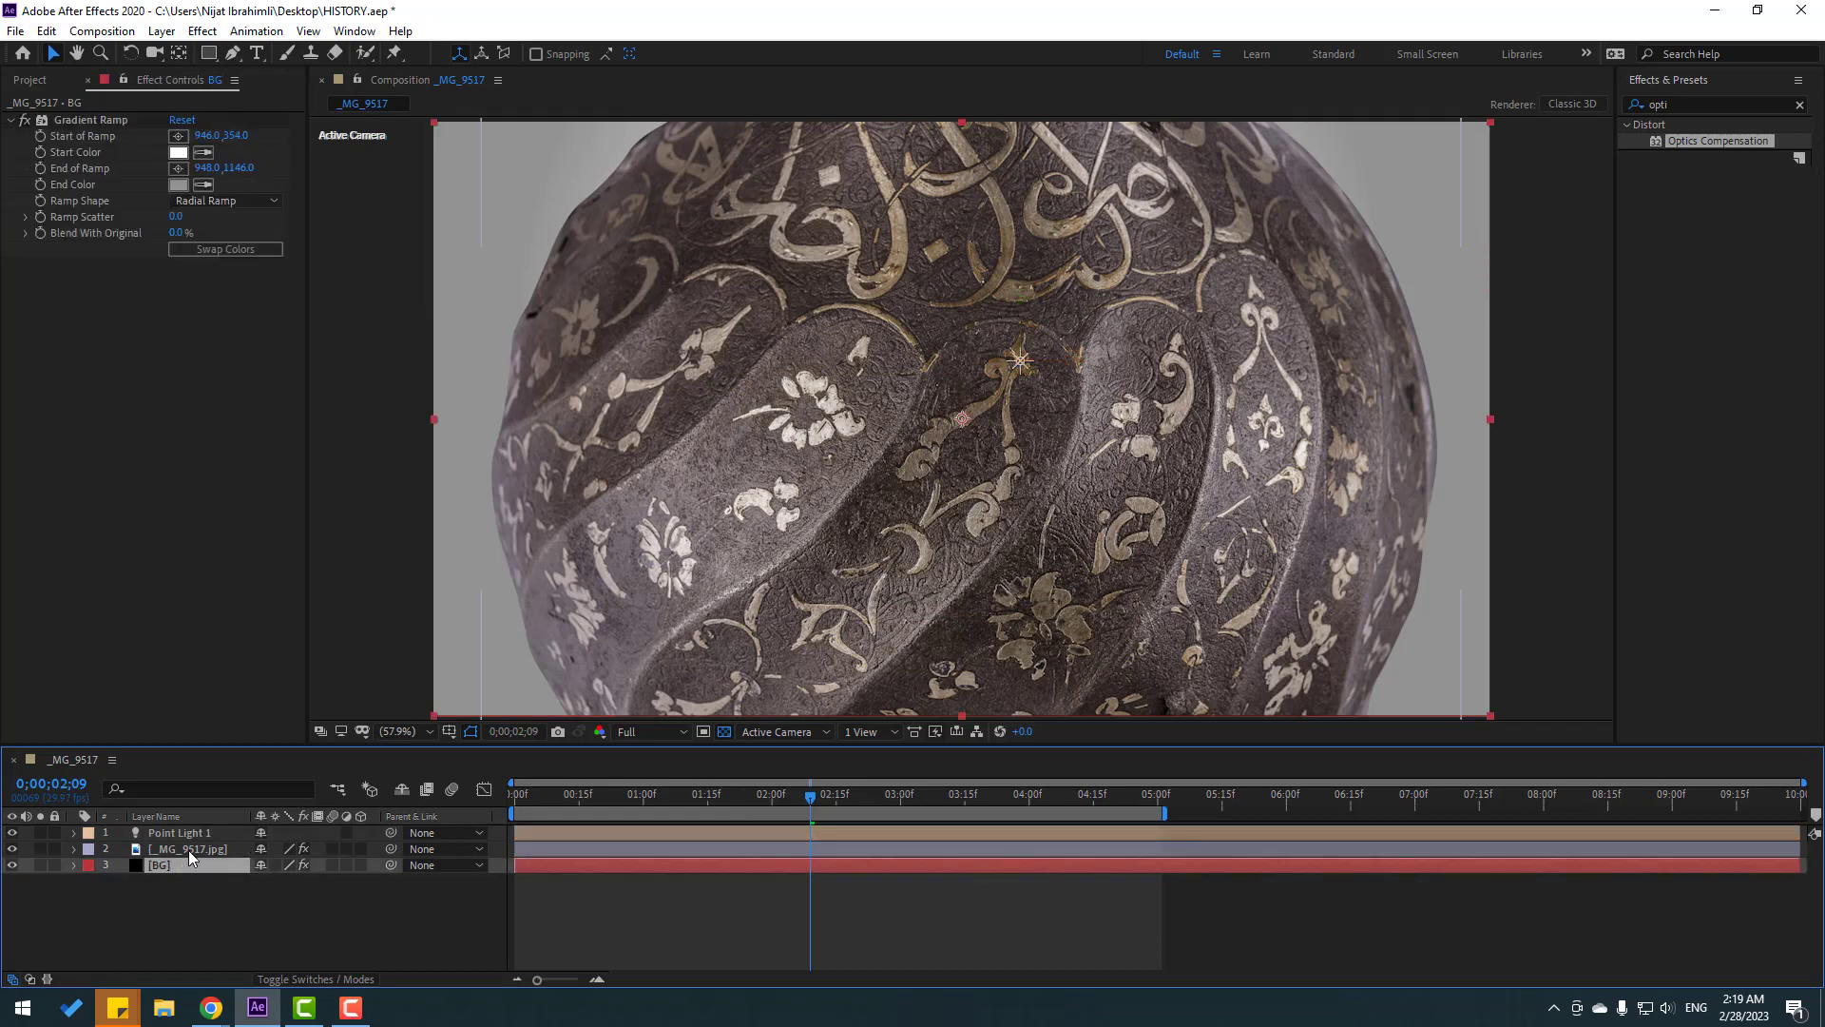
{"action": "left_click", "coordinate": [188, 850], "text": "ctrl"}
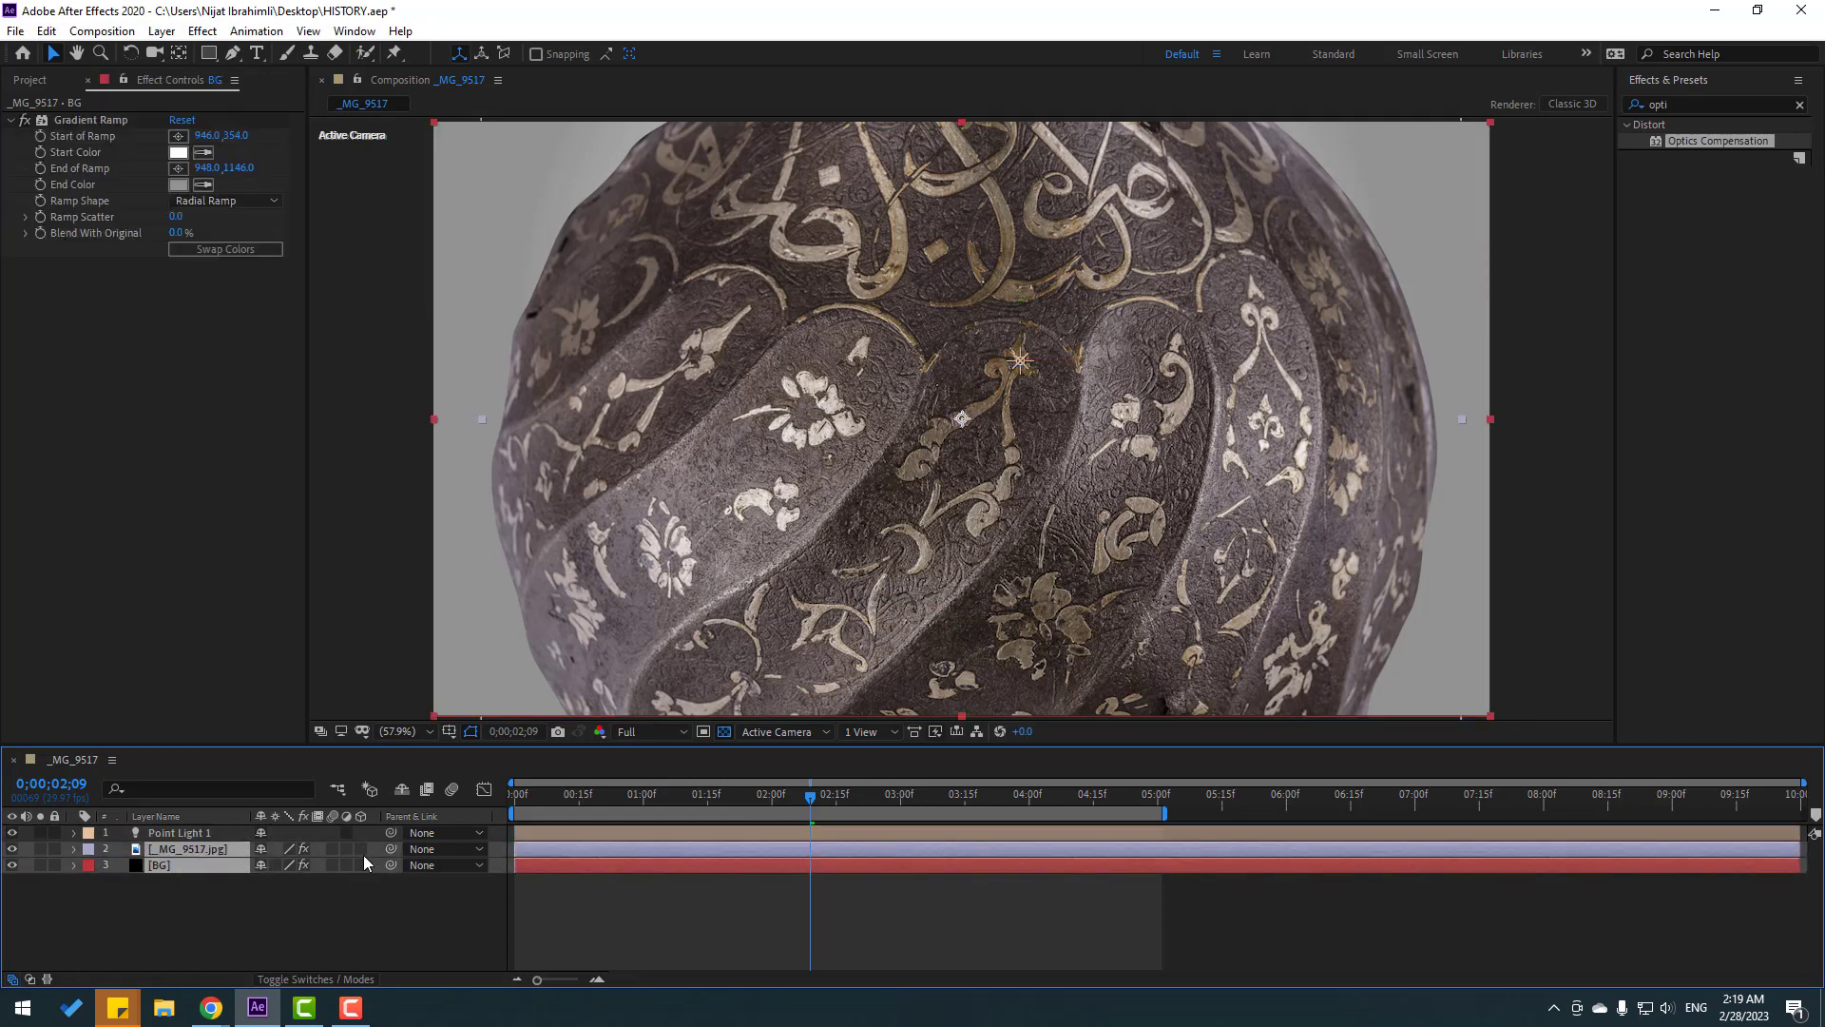
{"action": "left_click", "coordinate": [362, 851]}
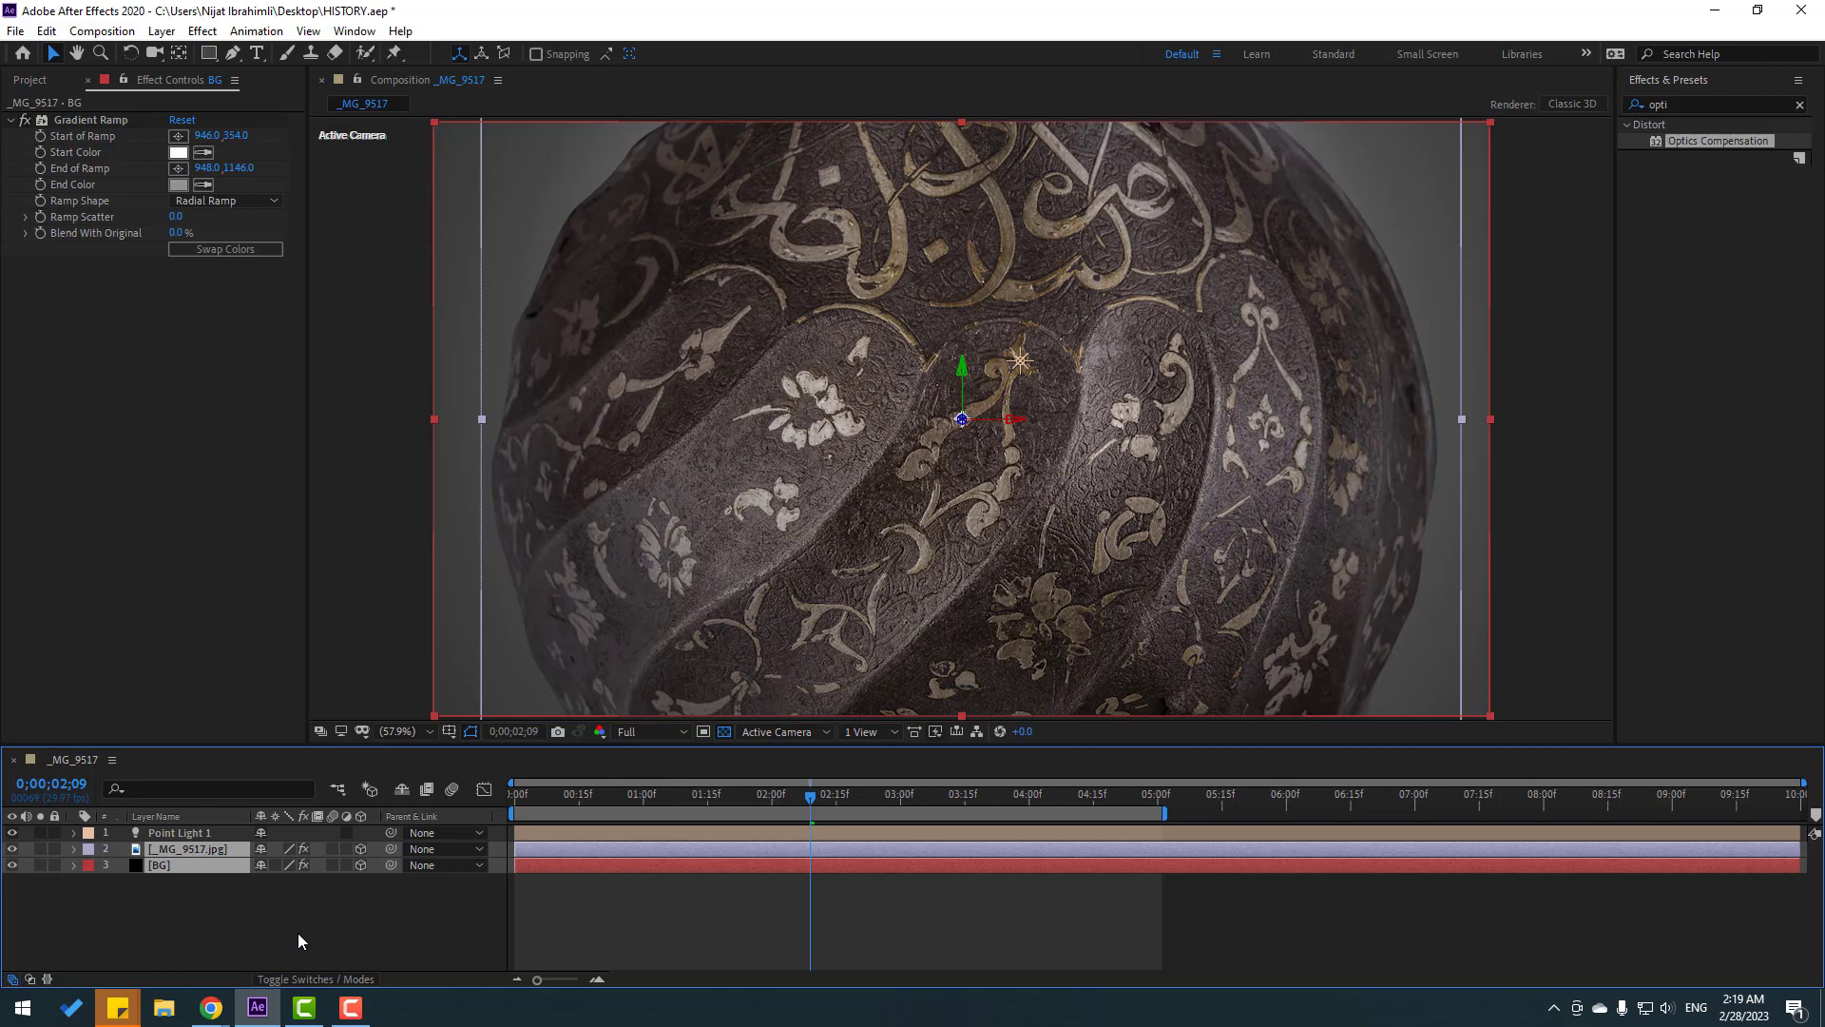
{"action": "left_click", "coordinate": [252, 907]}
- Move the point light along X to the object's left edge, about 340, 460, -667, and keyframe its Position at 0 seconds
{"action": "left_click", "coordinate": [185, 833]}
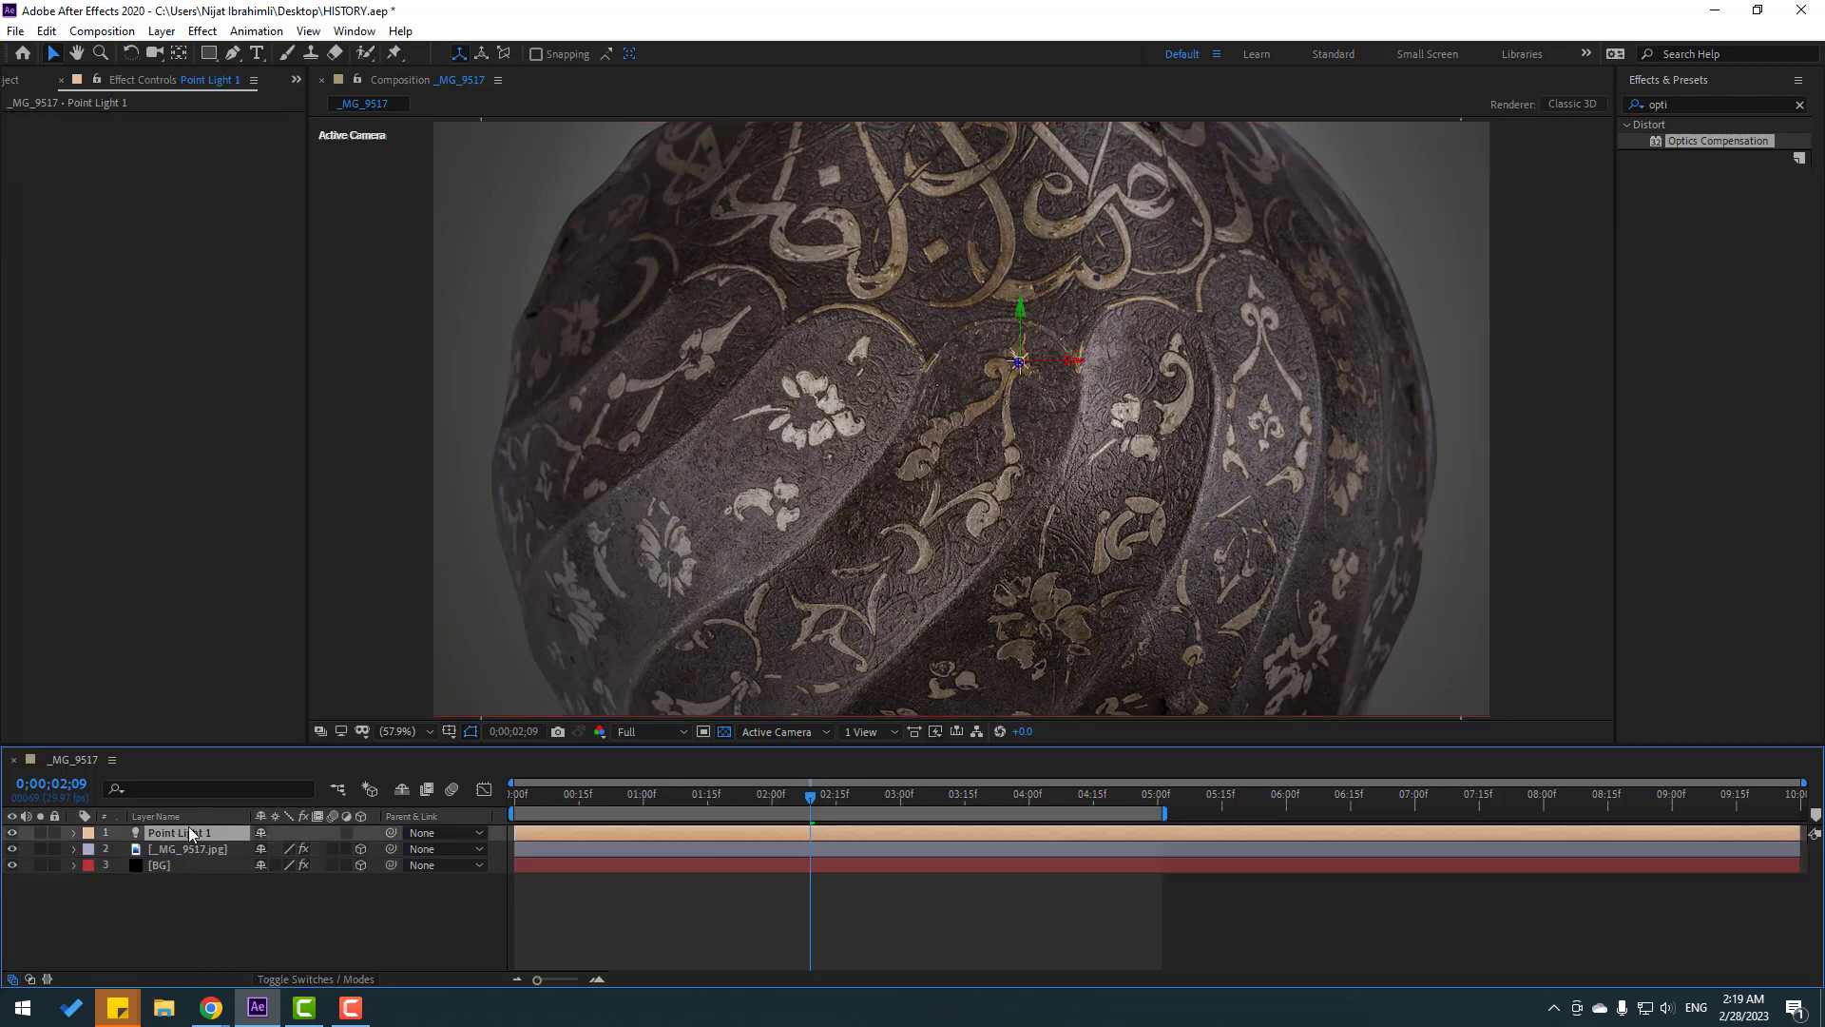
{"action": "left_click_drag", "start_coordinate": [1077, 364], "coordinate": [1331, 364]}
{"action": "left_click_drag", "start_coordinate": [751, 794], "coordinate": [514, 797]}
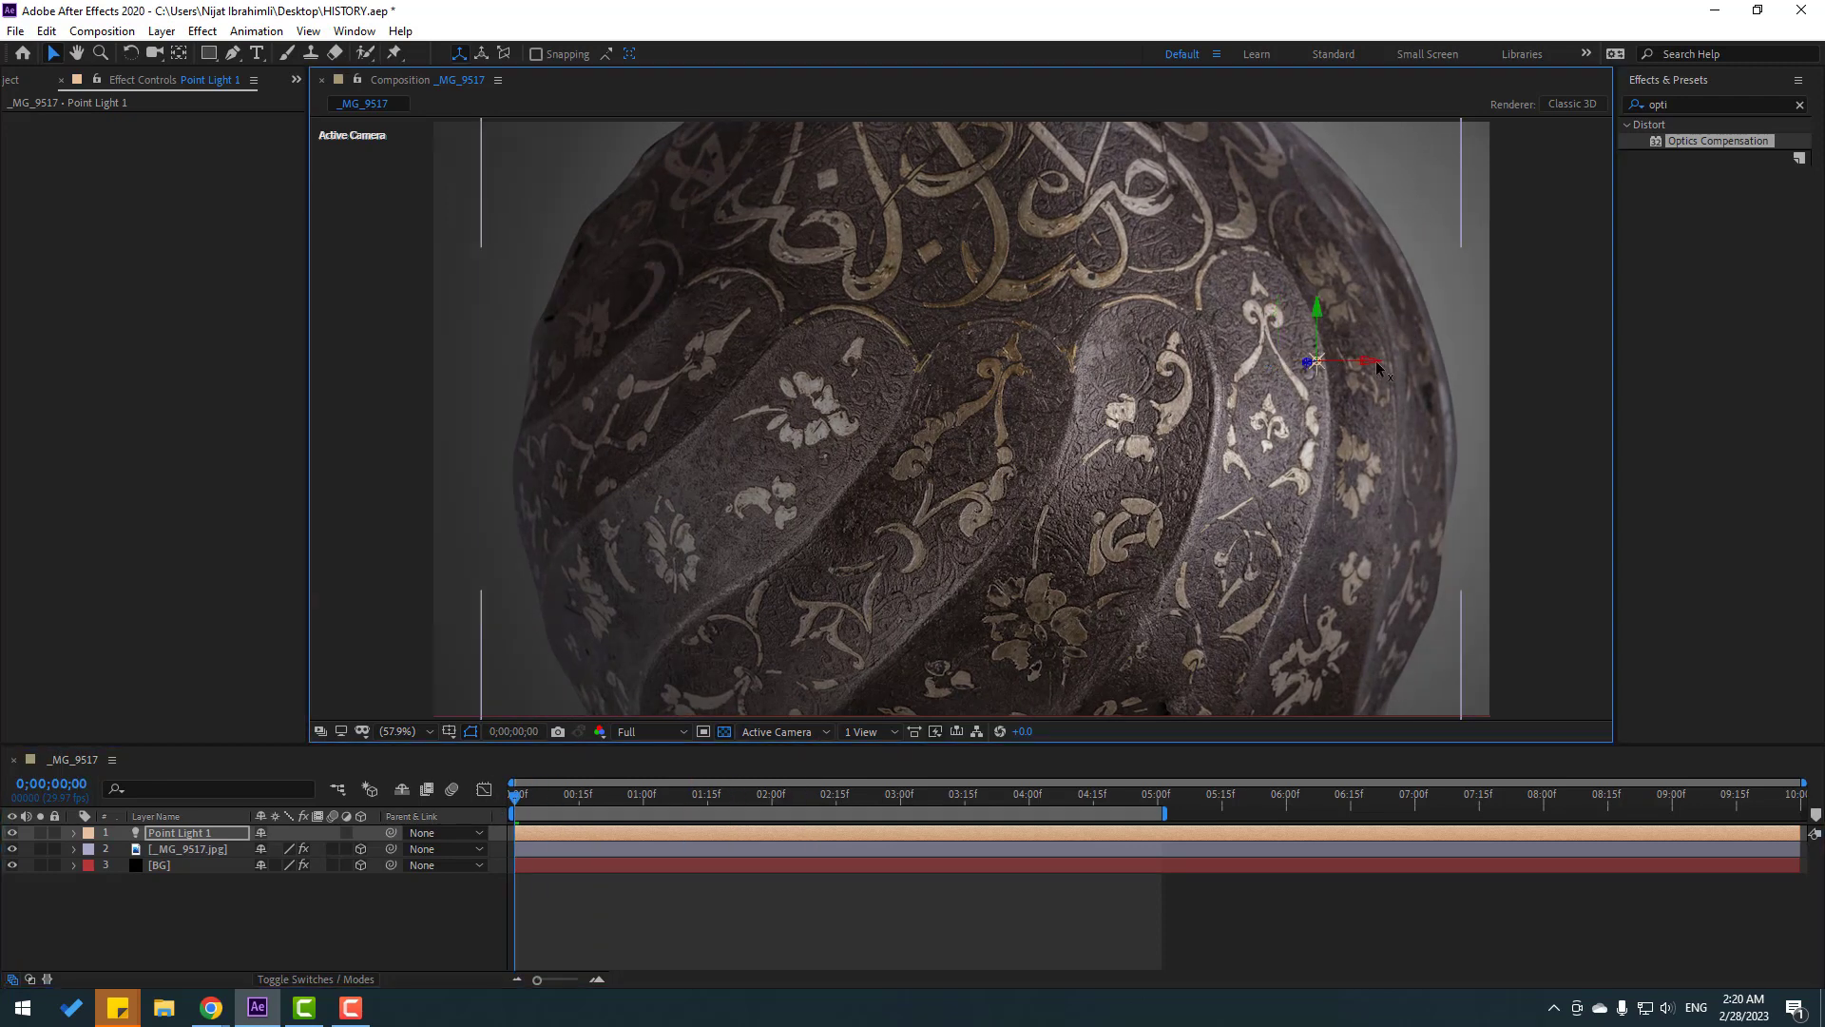
{"action": "left_click_drag", "start_coordinate": [1334, 364], "coordinate": [756, 390]}
{"action": "key", "text": "p"}
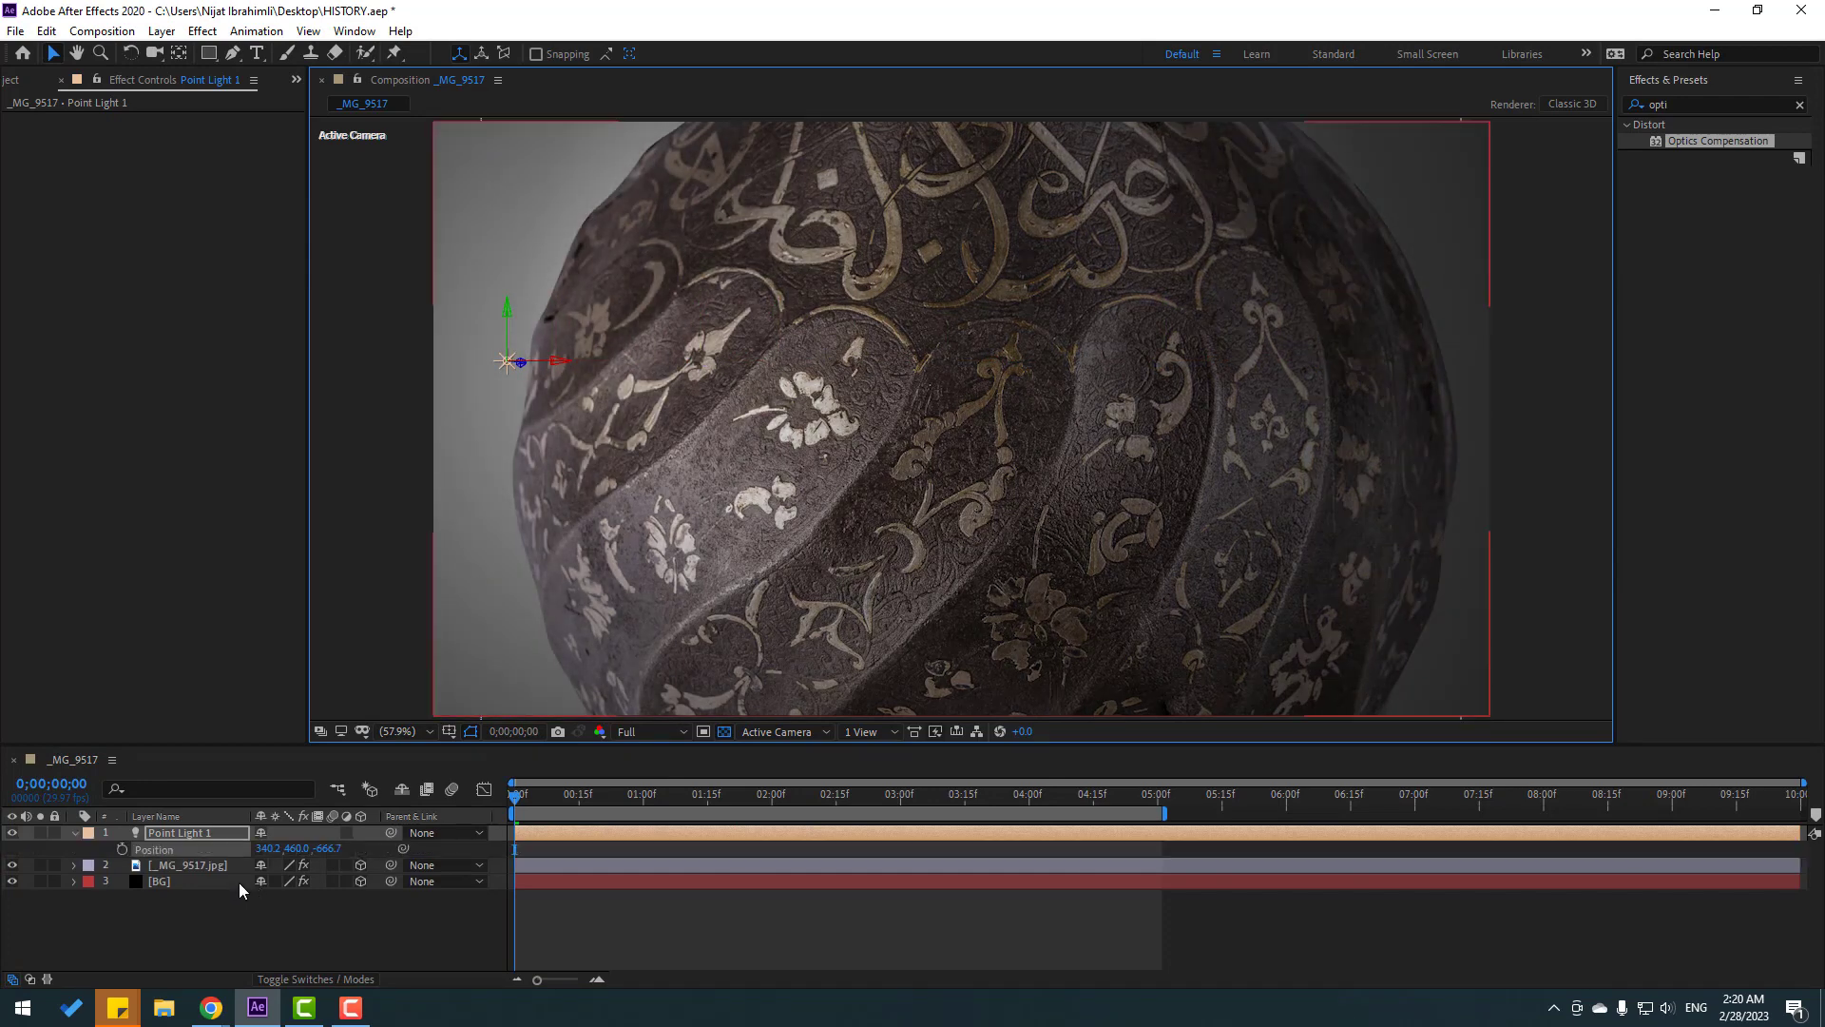
{"action": "left_click", "coordinate": [122, 849]}
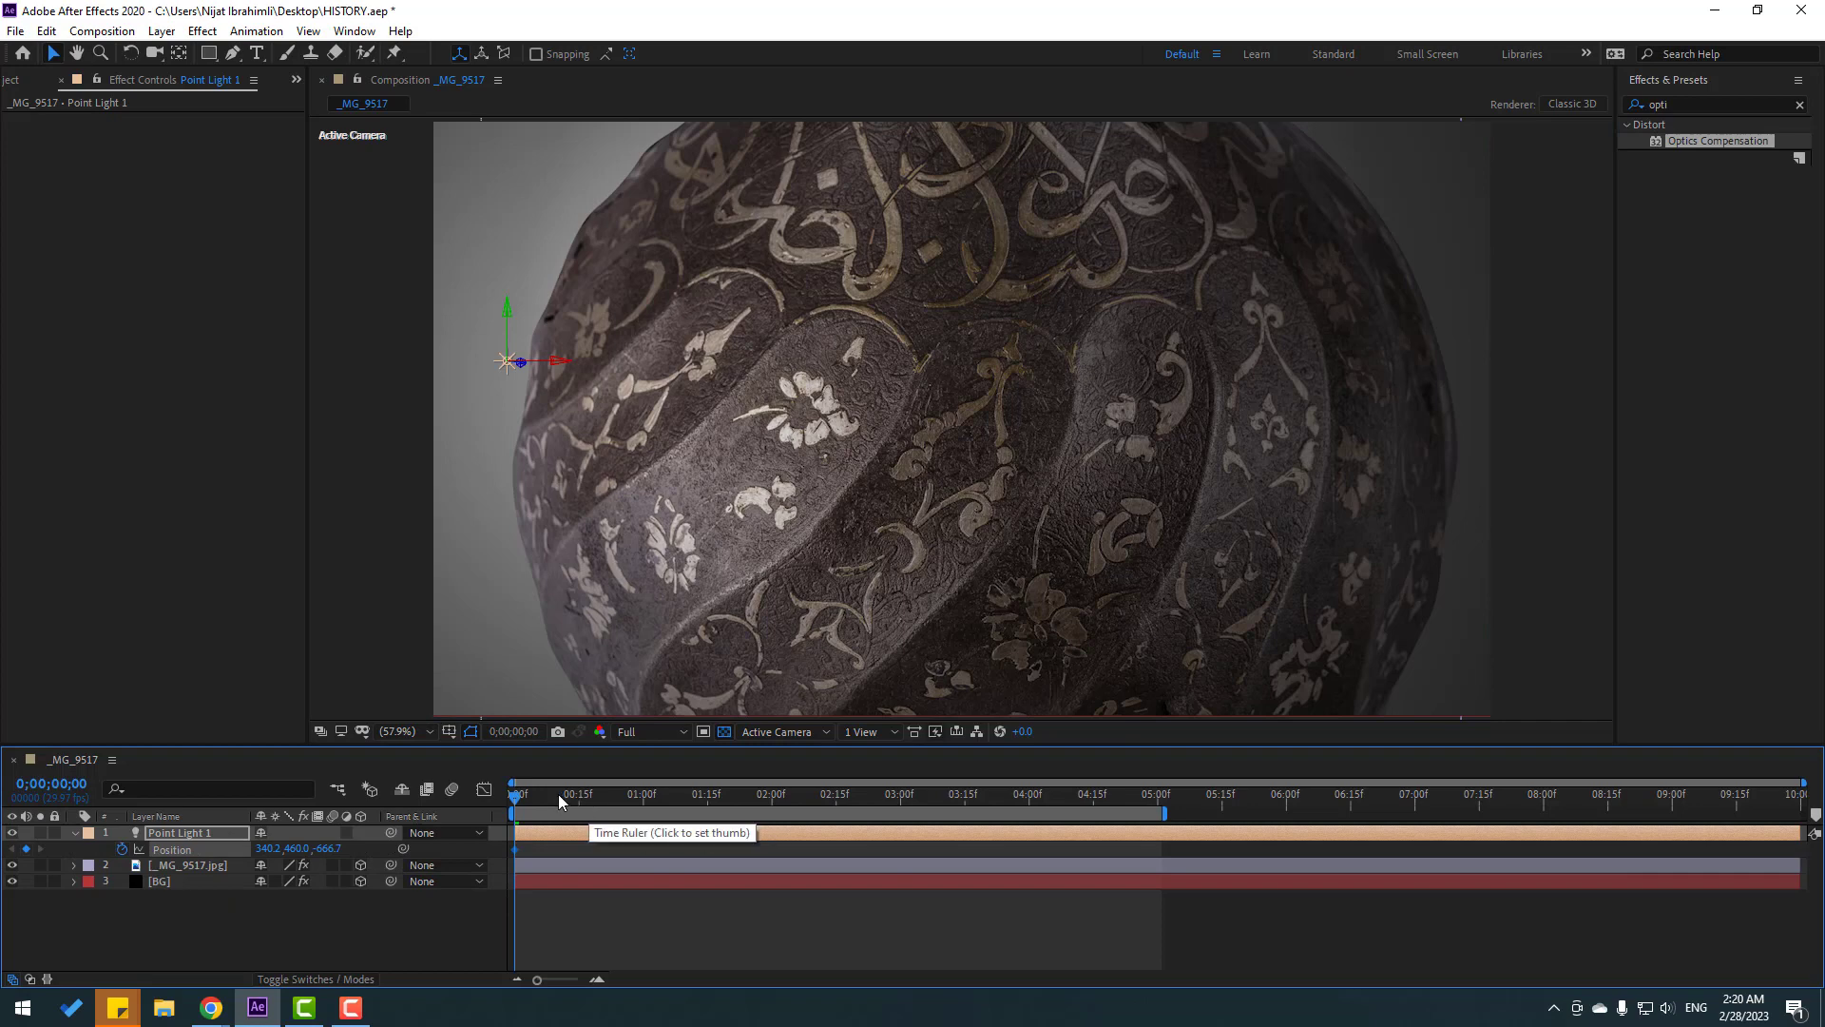
- Keyframe the point light at 0;00;05;01 by moving it horizontally to about X 1164, and preview the sweep
{"action": "left_click_drag", "start_coordinate": [556, 795], "coordinate": [1162, 793]}
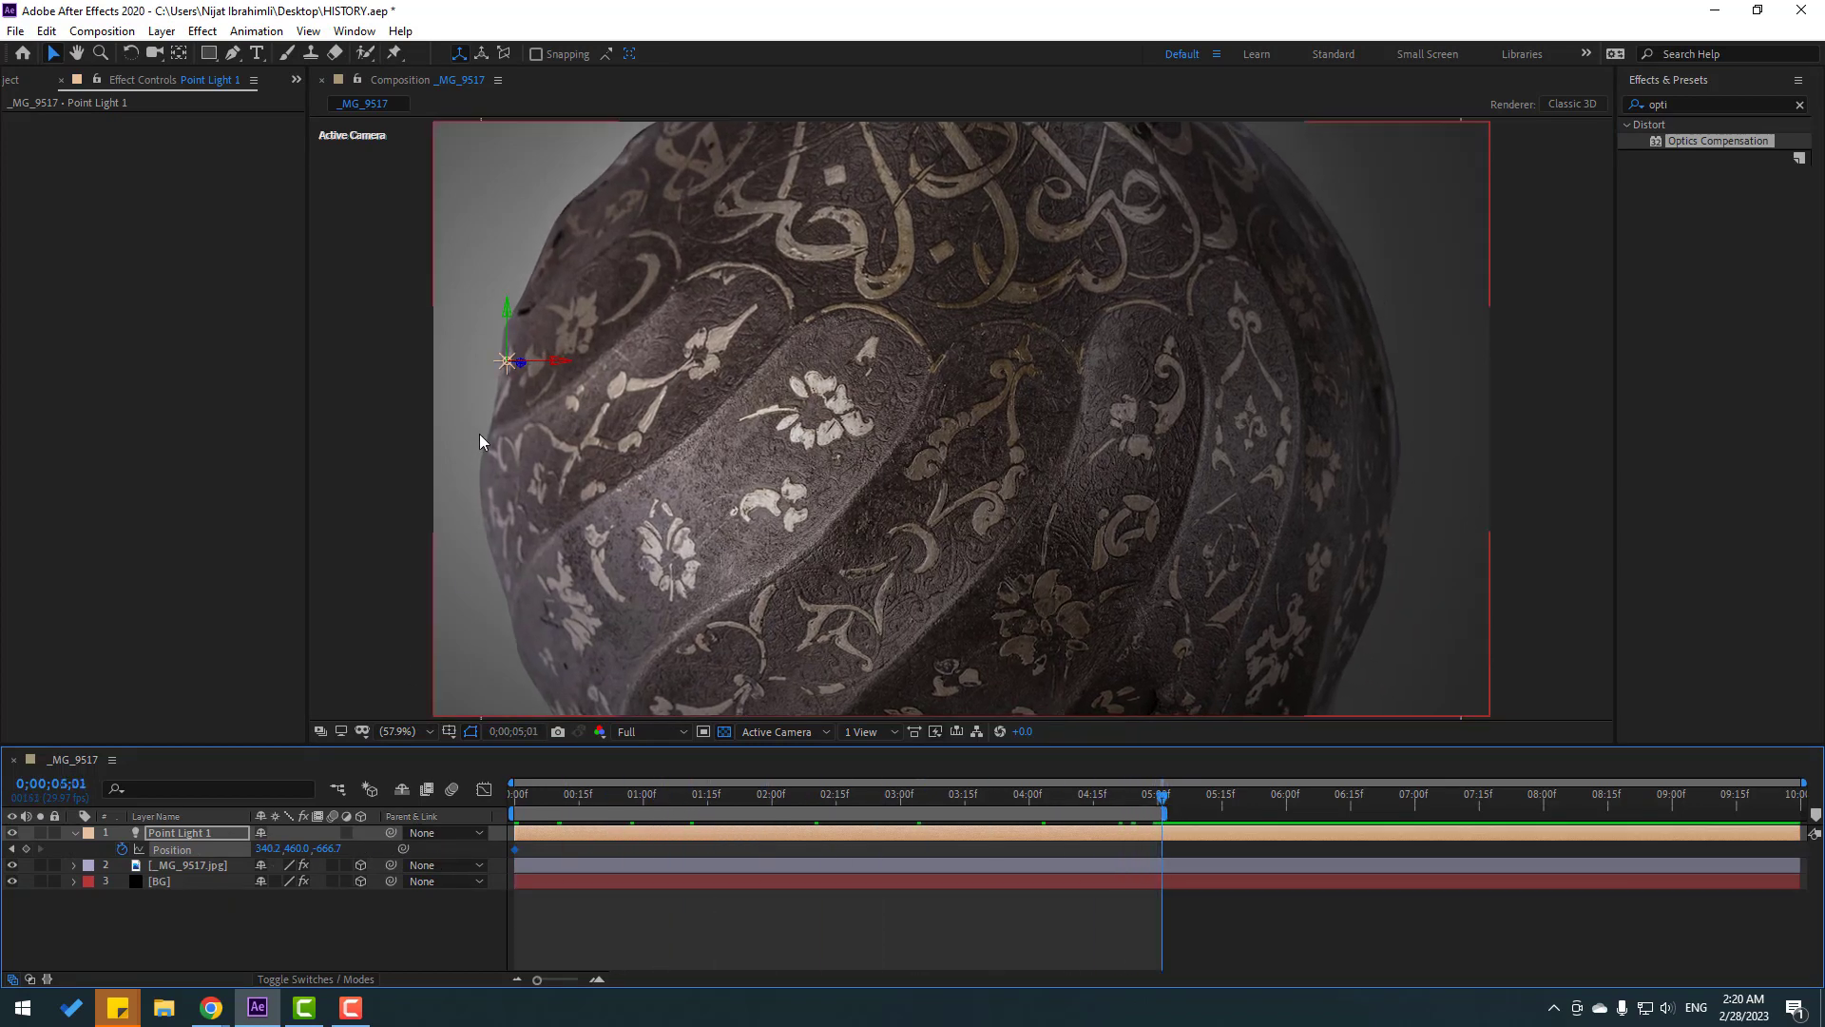
{"action": "left_click_drag", "start_coordinate": [568, 369], "coordinate": [1017, 378]}
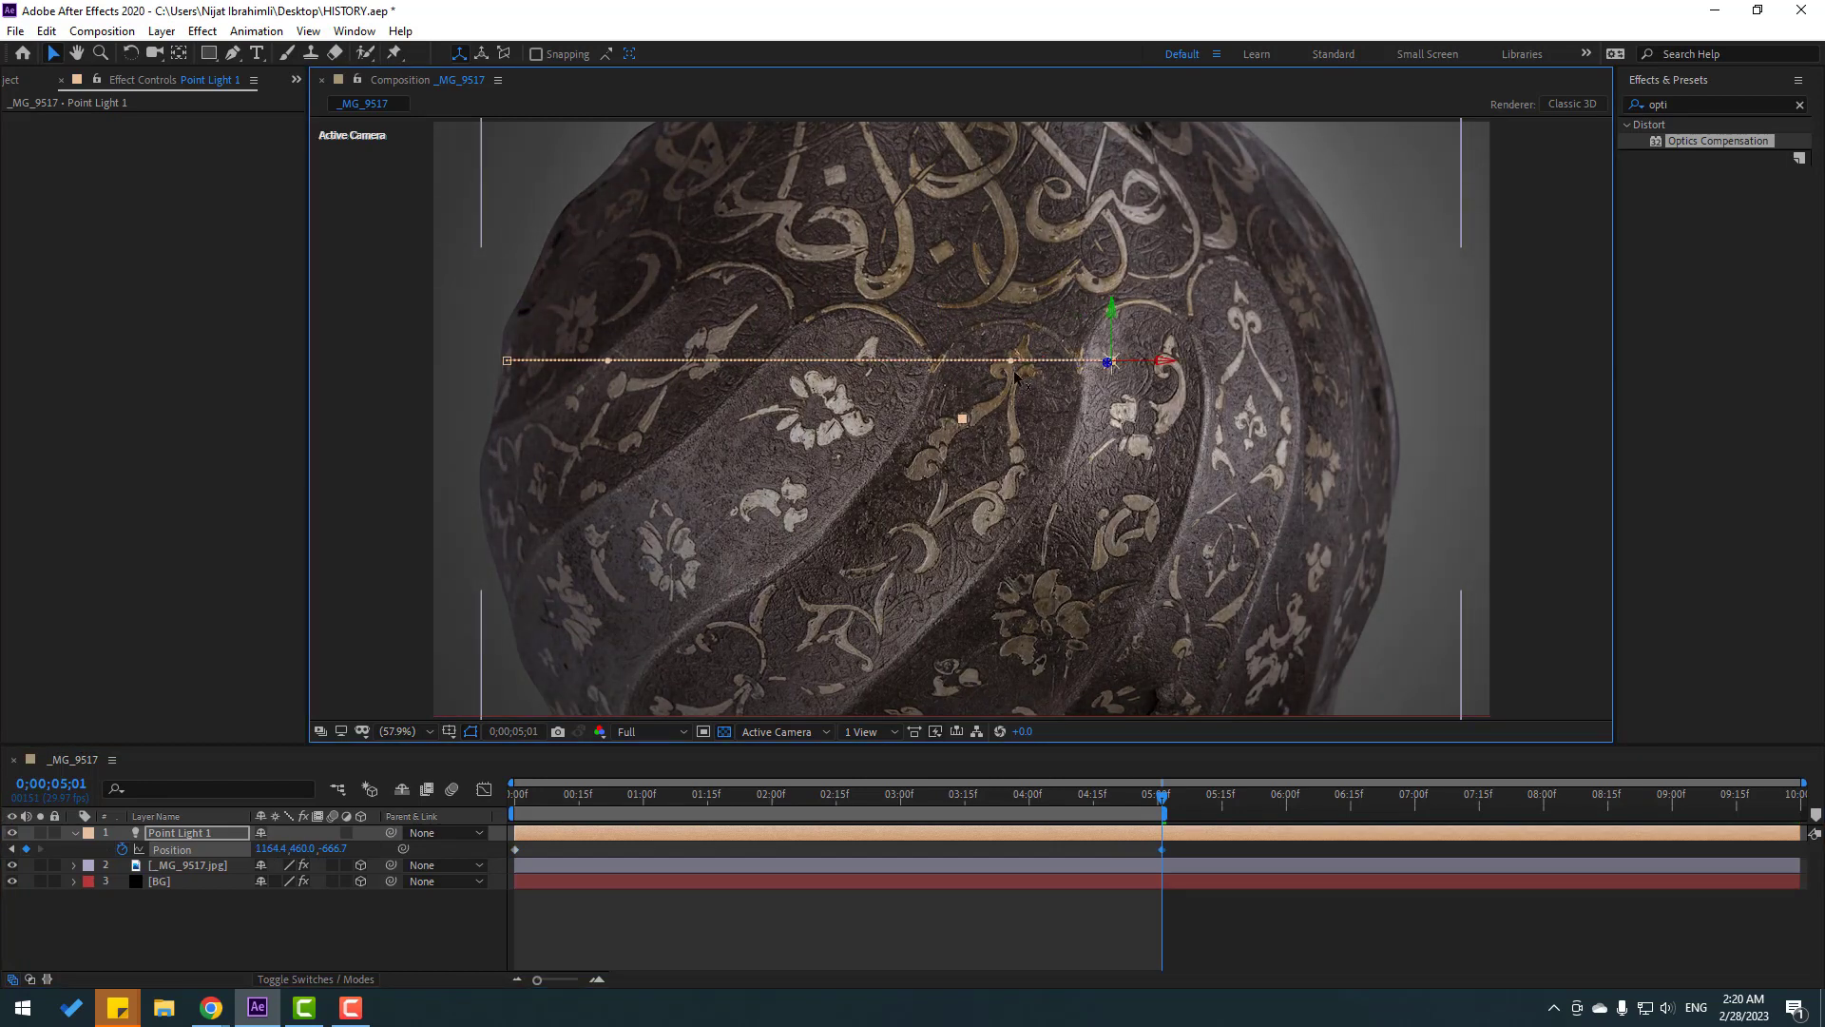
{"action": "left_click", "coordinate": [1253, 937]}
{"action": "key", "text": "space"}
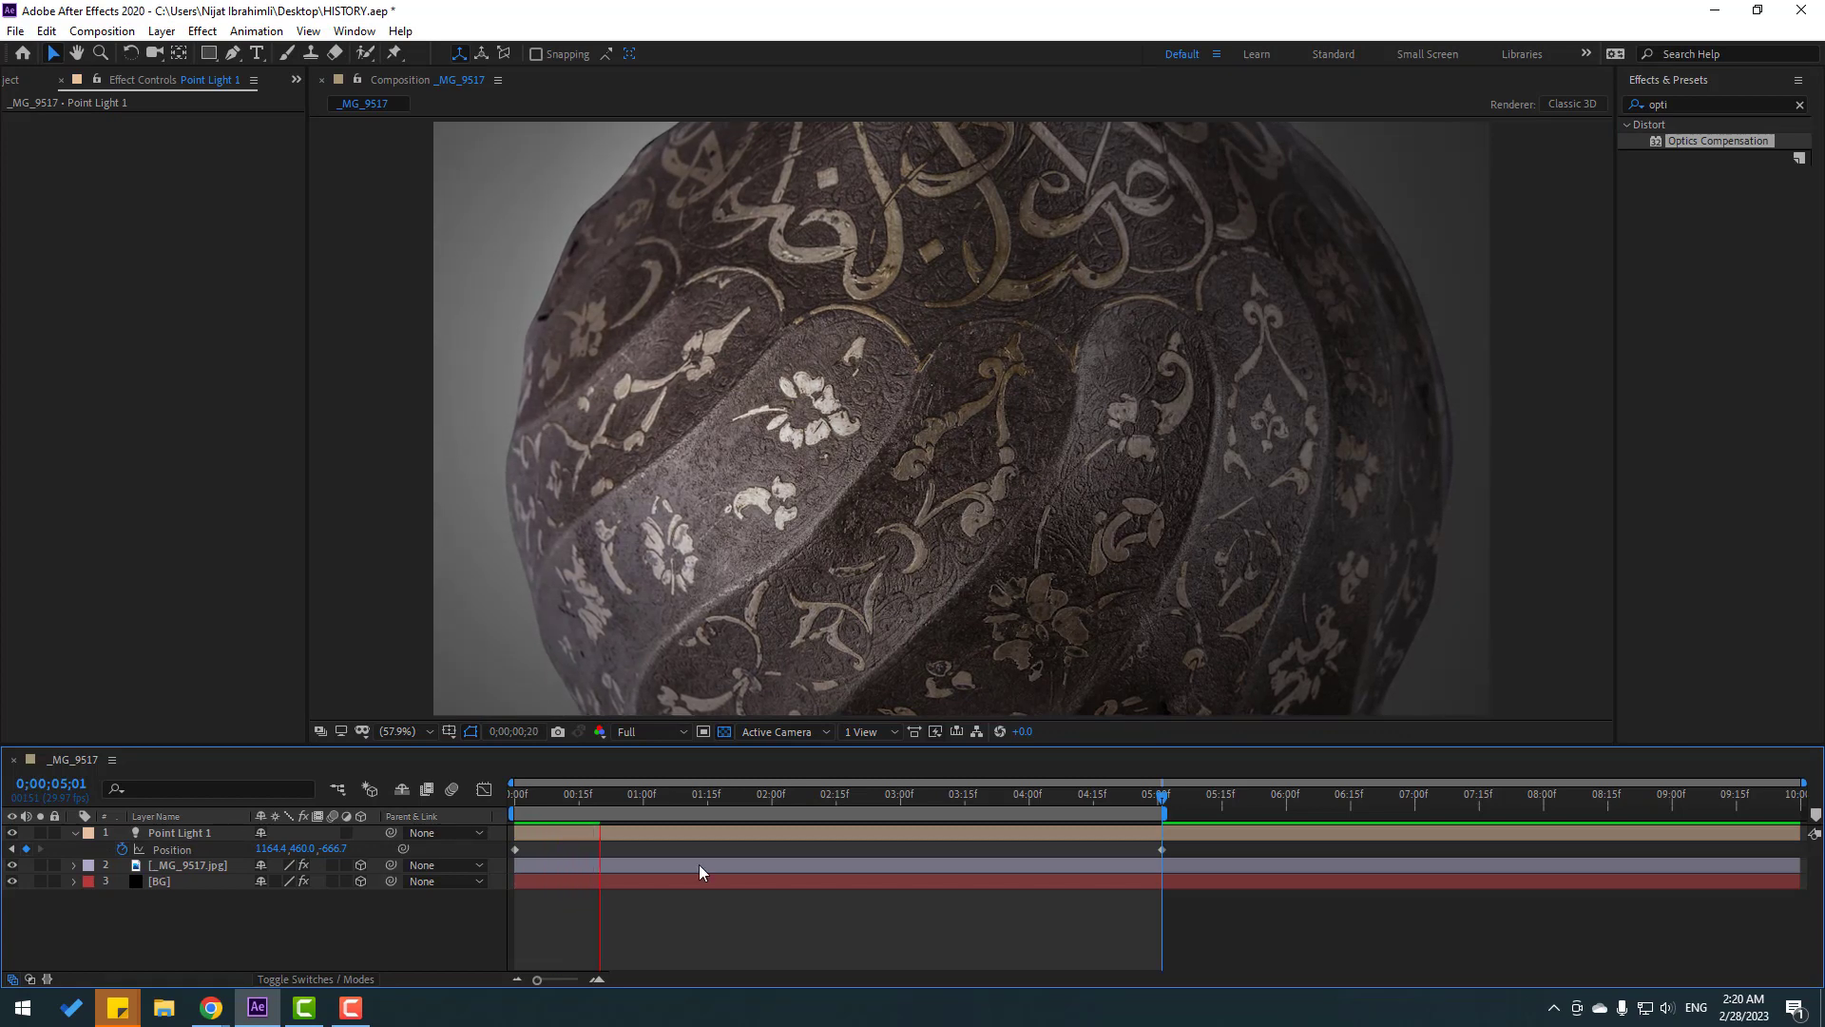
- Lower the preview resolution to Quarter and return the current time to the start of the composition
{"action": "left_click", "coordinate": [649, 732]}
{"action": "left_click", "coordinate": [643, 841]}
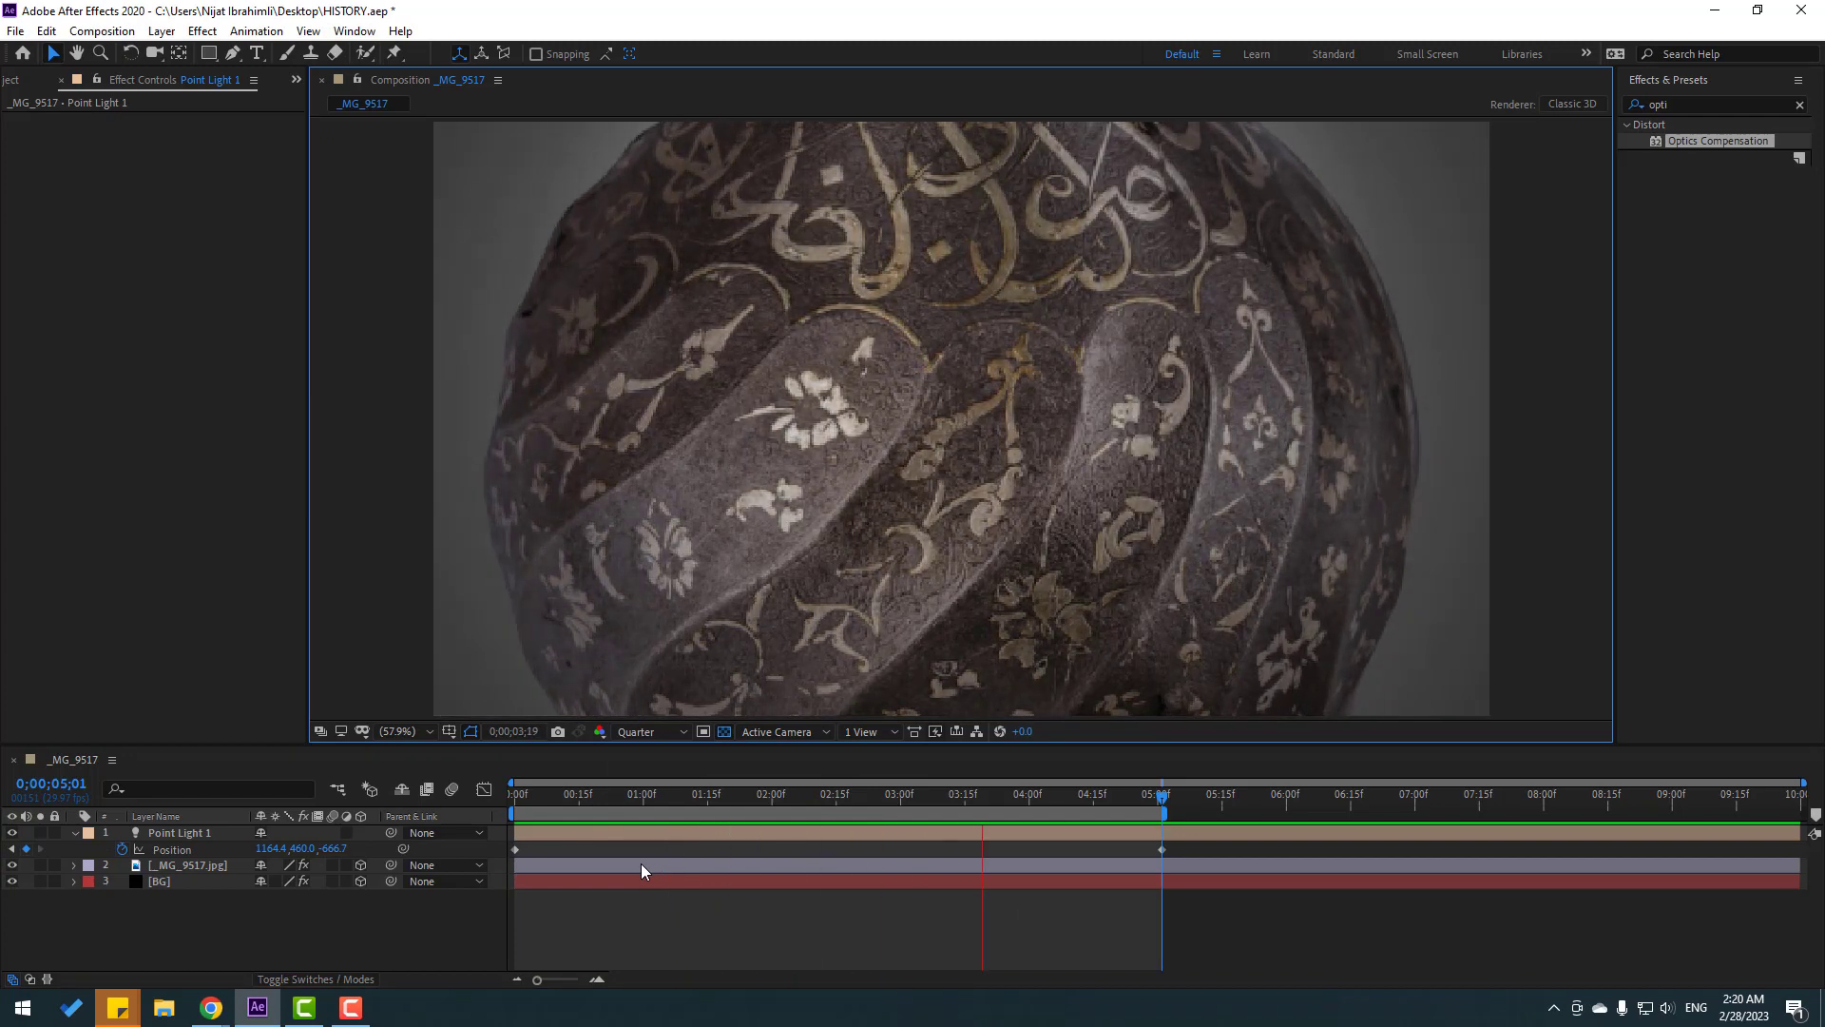
{"action": "left_click_drag", "start_coordinate": [875, 800], "coordinate": [475, 827]}
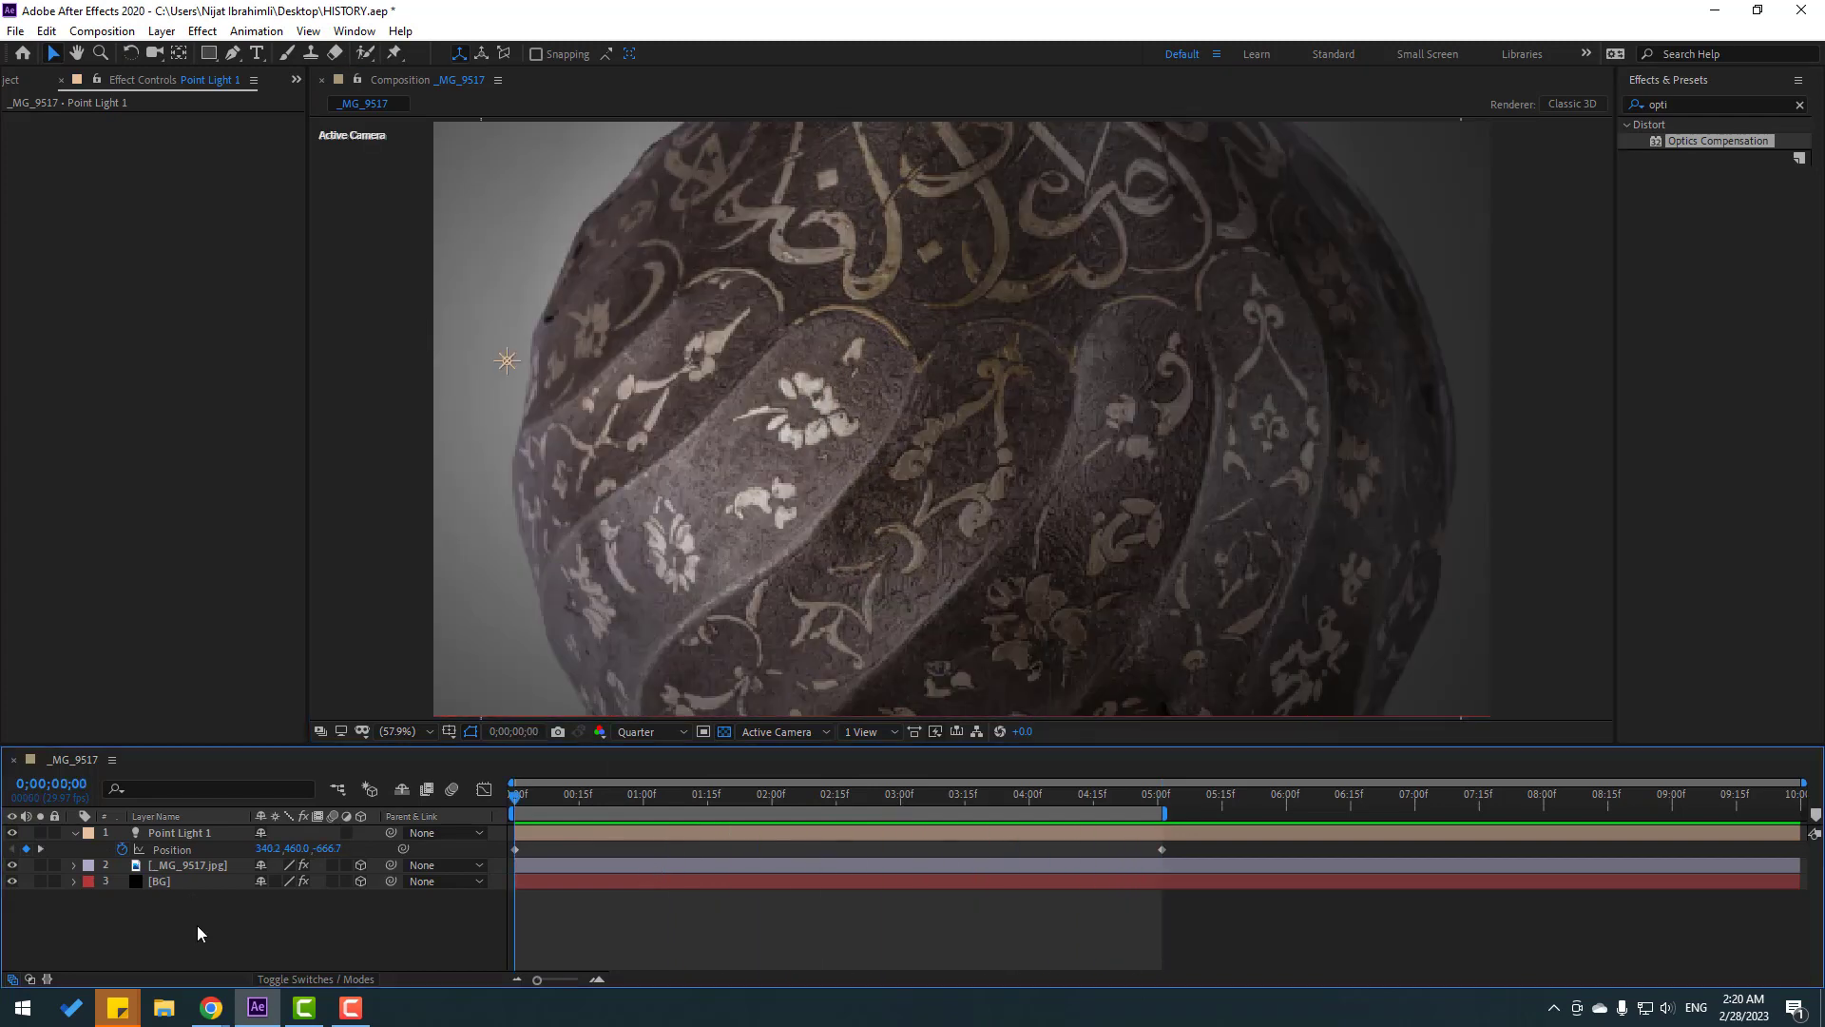
- Add a new camera to the _MG_9517 composition with the default camera settings
{"action": "right_click", "coordinate": [191, 901]}
{"action": "mouse_move", "coordinate": [298, 701]}
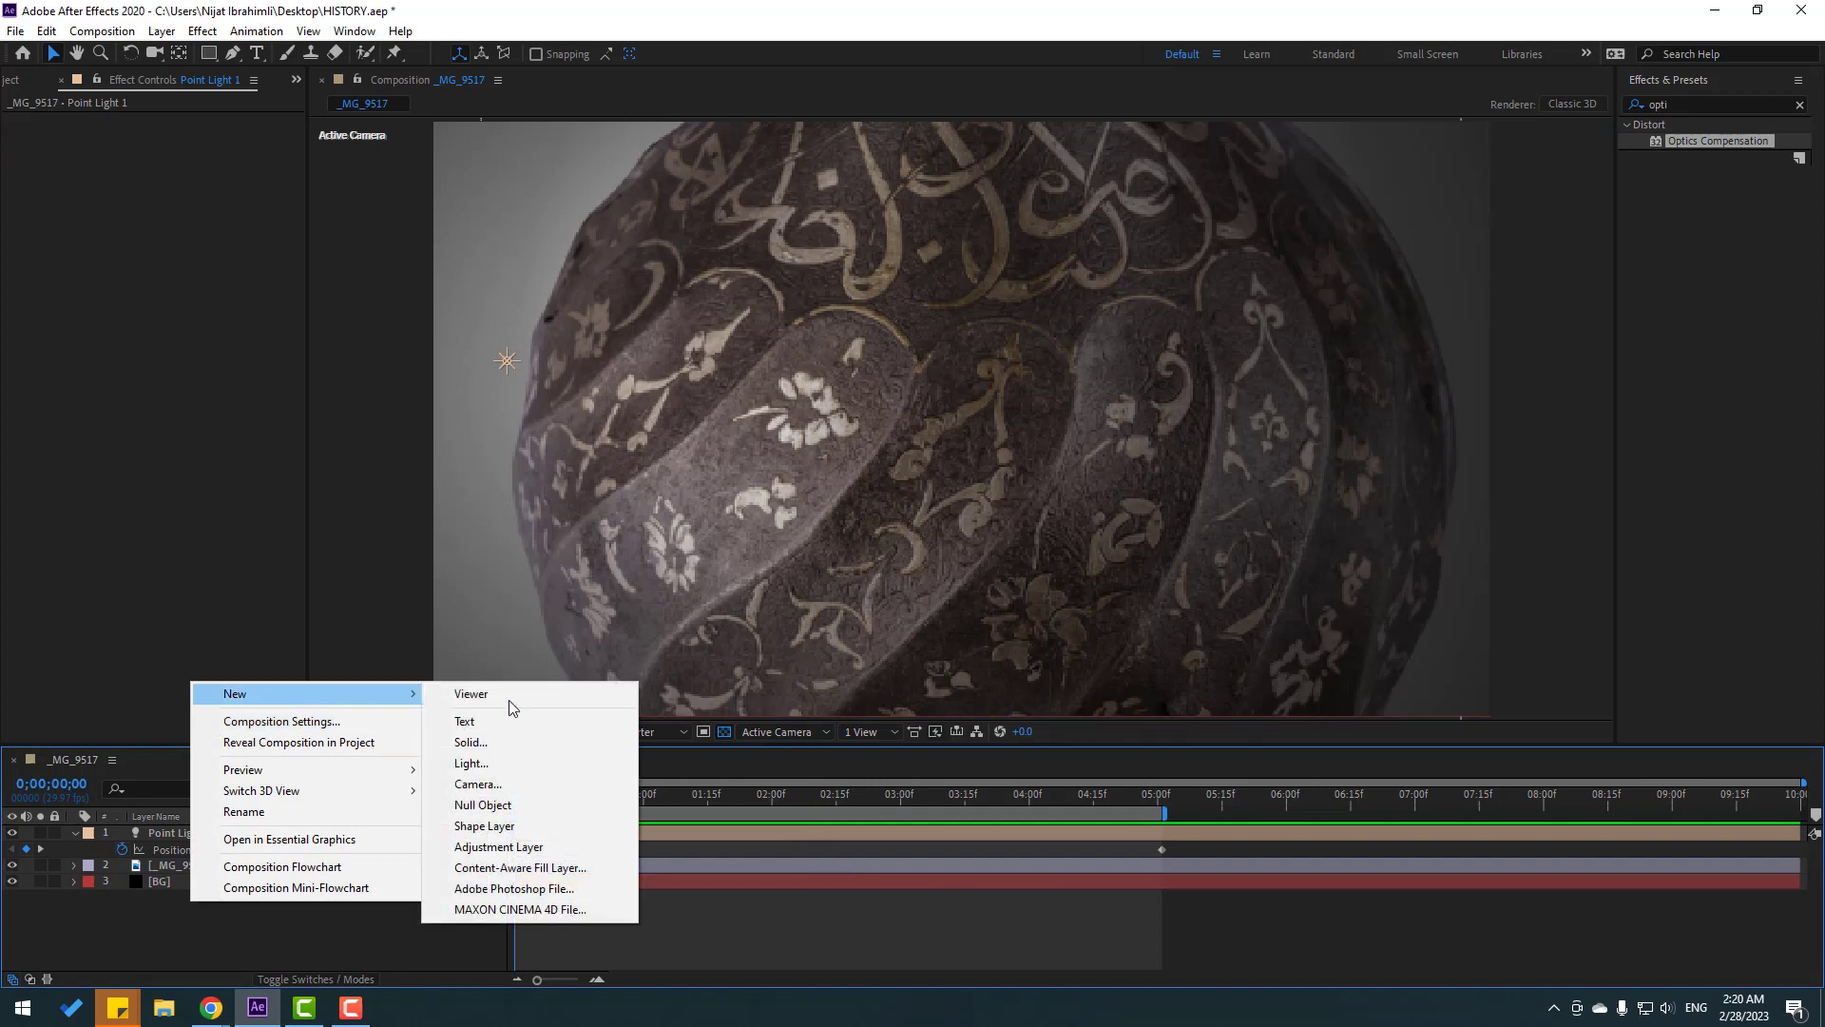
{"action": "left_click", "coordinate": [486, 785]}
{"action": "left_click", "coordinate": [1106, 709]}
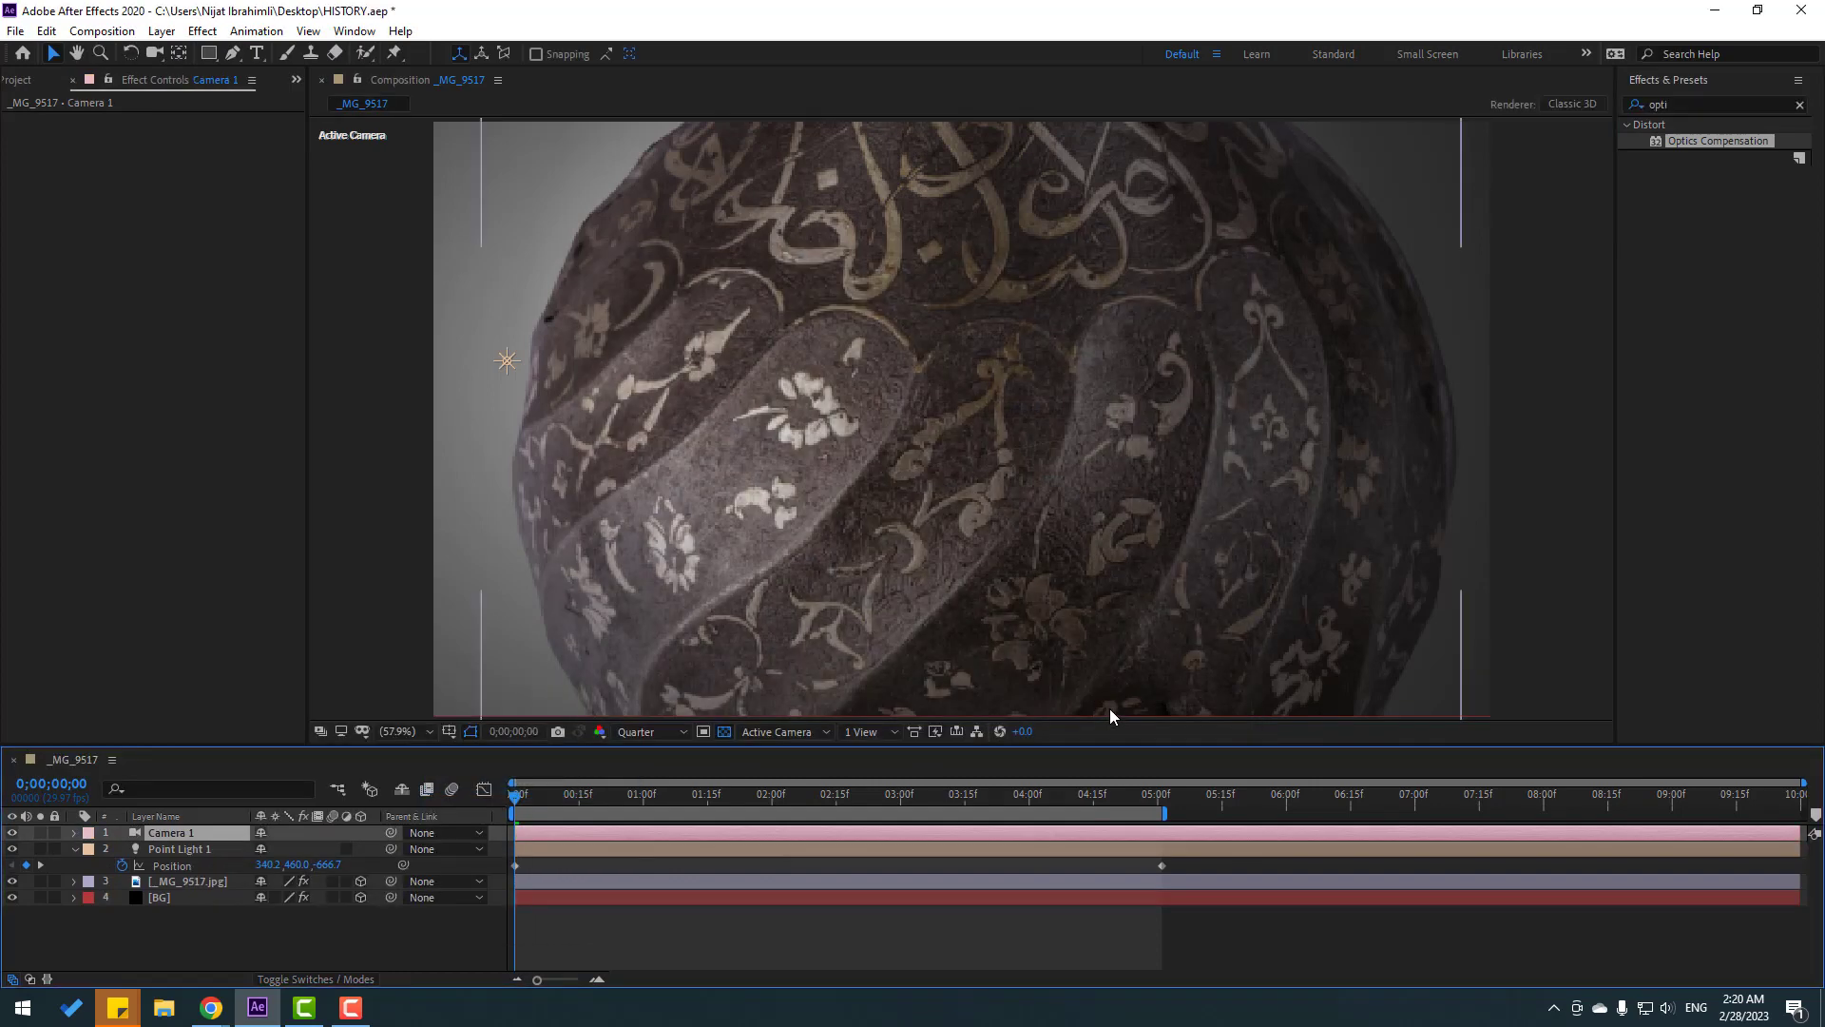
- Create an orbit null for Camera 1 and move the null's anchor point to its centre
{"action": "right_click", "coordinate": [166, 835]}
{"action": "mouse_move", "coordinate": [246, 710]}
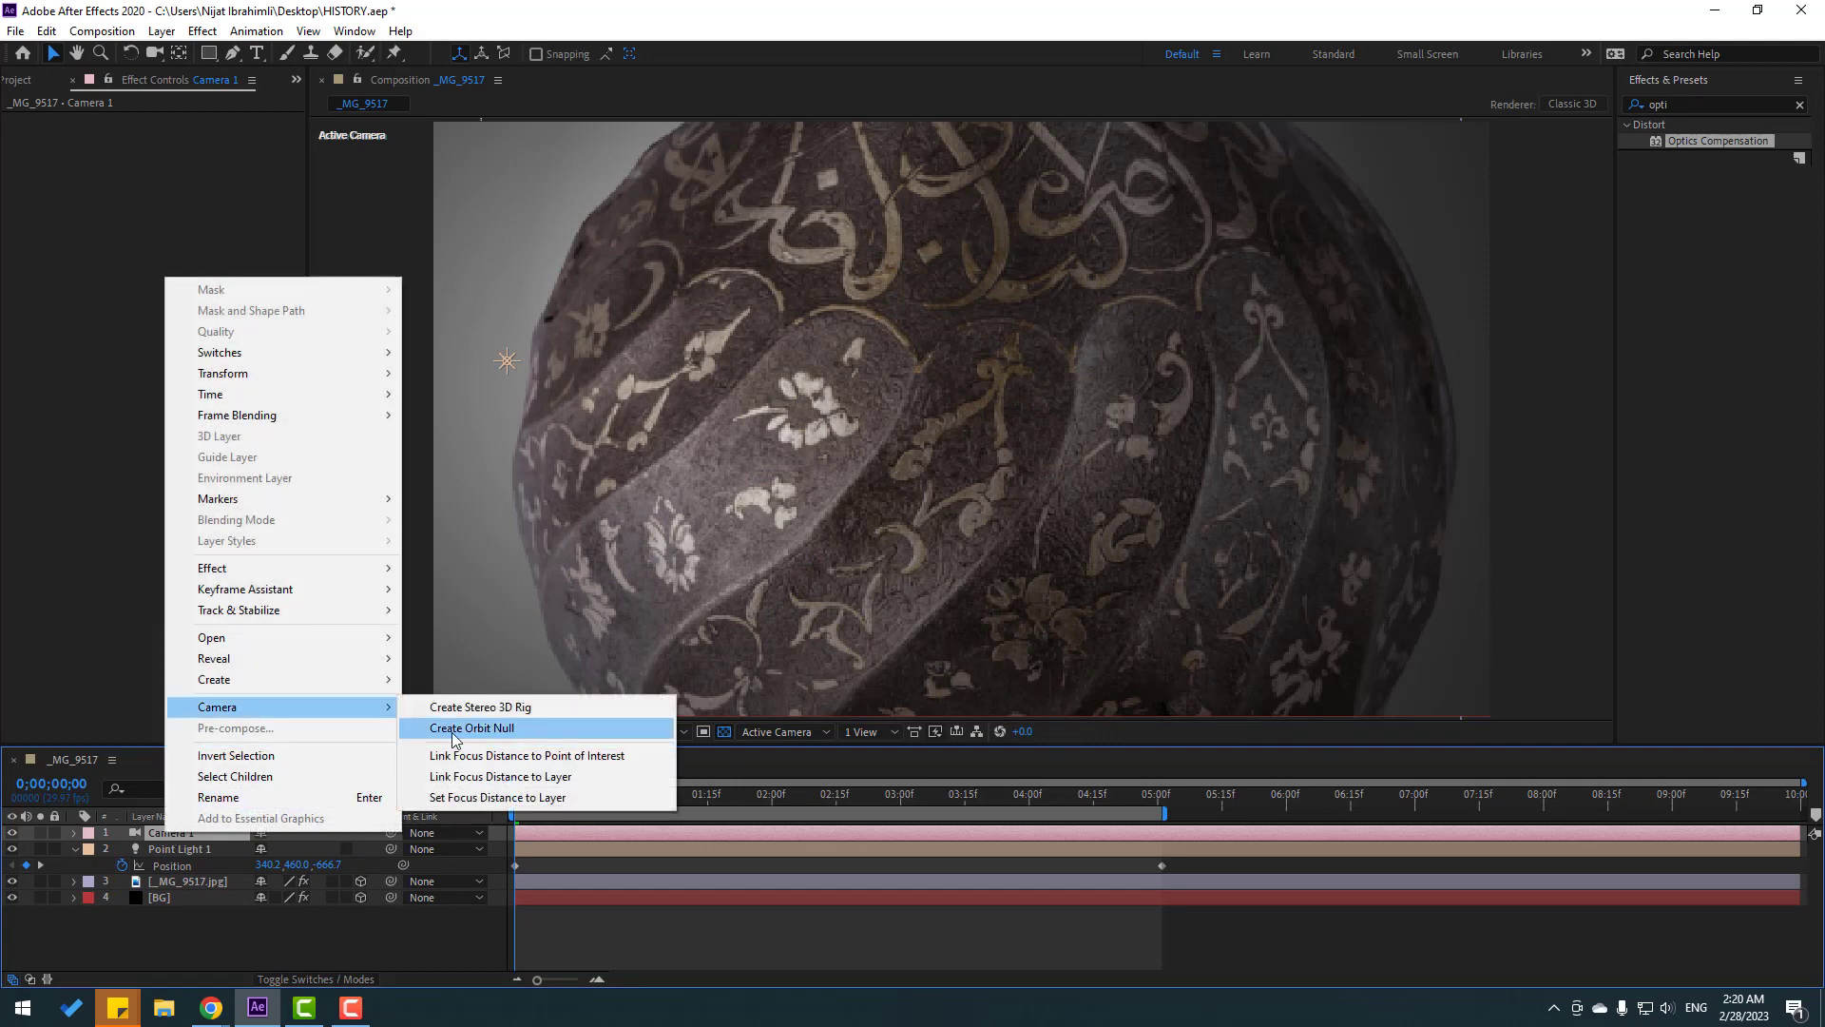
{"action": "left_click", "coordinate": [506, 730]}
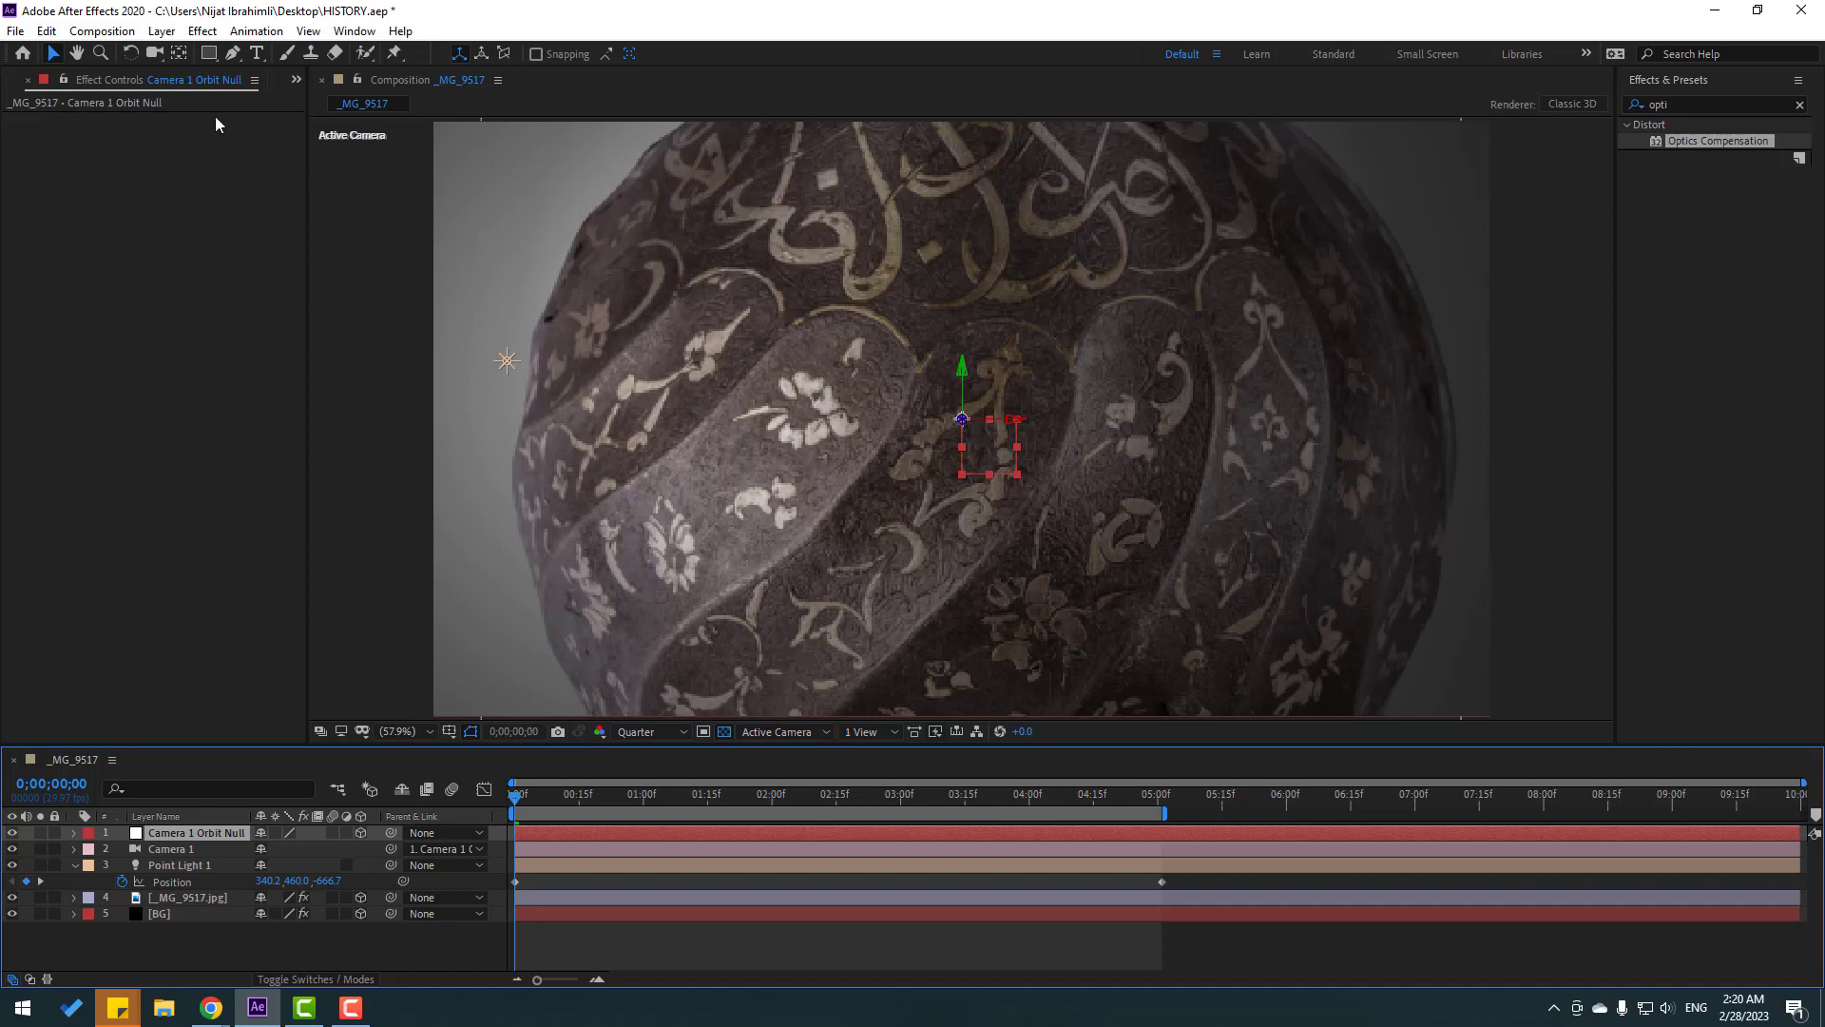
{"action": "left_click", "coordinate": [181, 56]}
{"action": "left_click", "coordinate": [58, 54]}
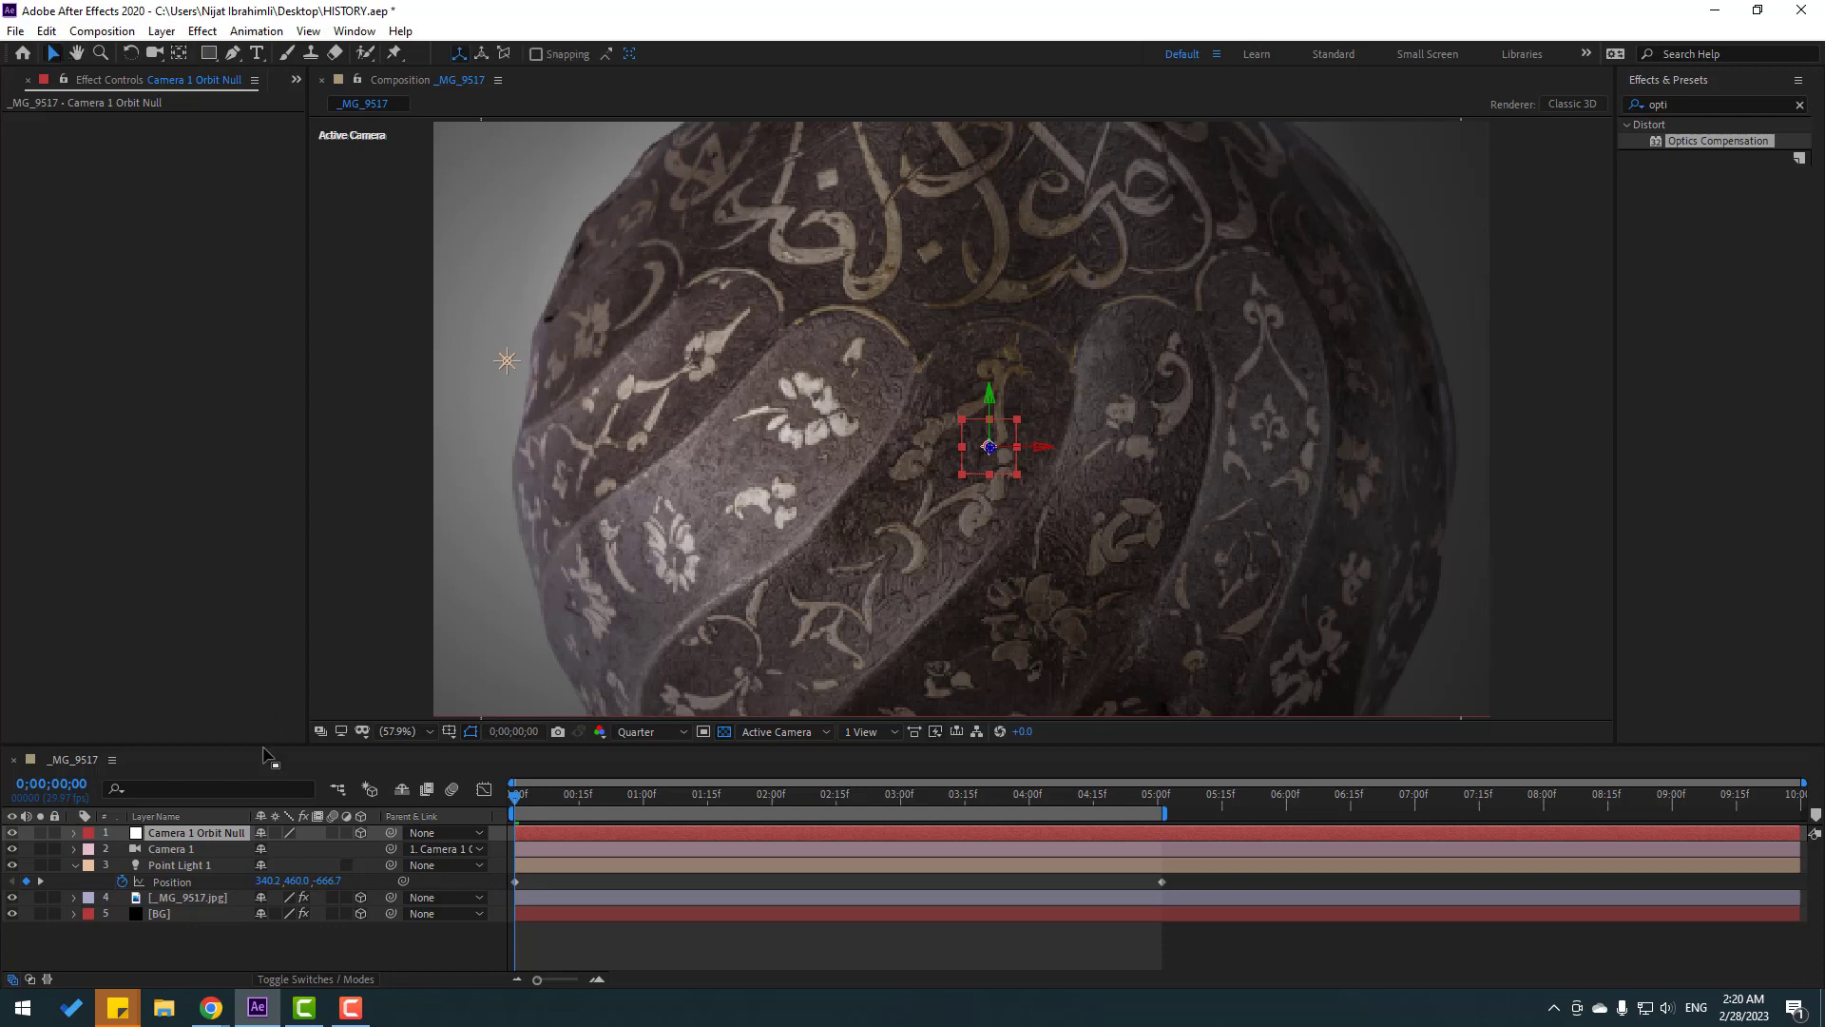
- Keyframe the orbit null's Position at 0 seconds and at 0;00;05;01 with Z set to 232, and preview the camera push
{"action": "key", "text": "p"}
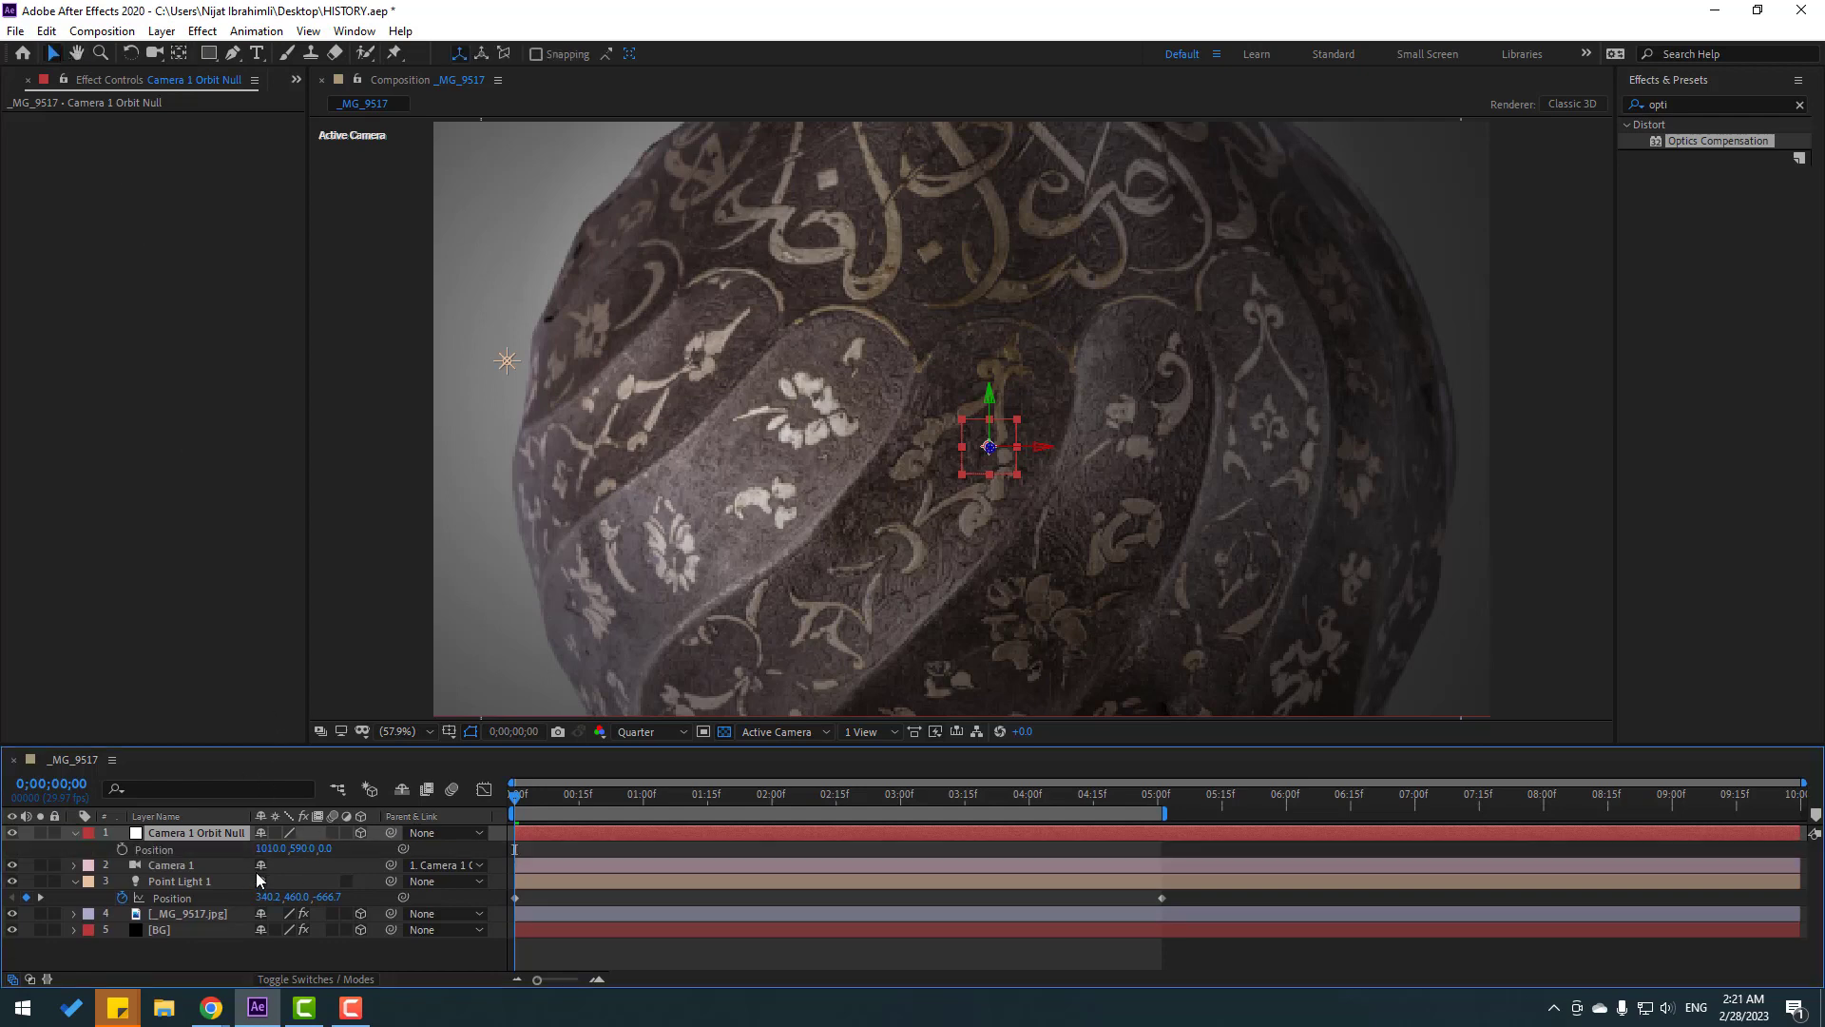
{"action": "left_click", "coordinate": [122, 848]}
{"action": "left_click_drag", "start_coordinate": [549, 806], "coordinate": [1168, 801]}
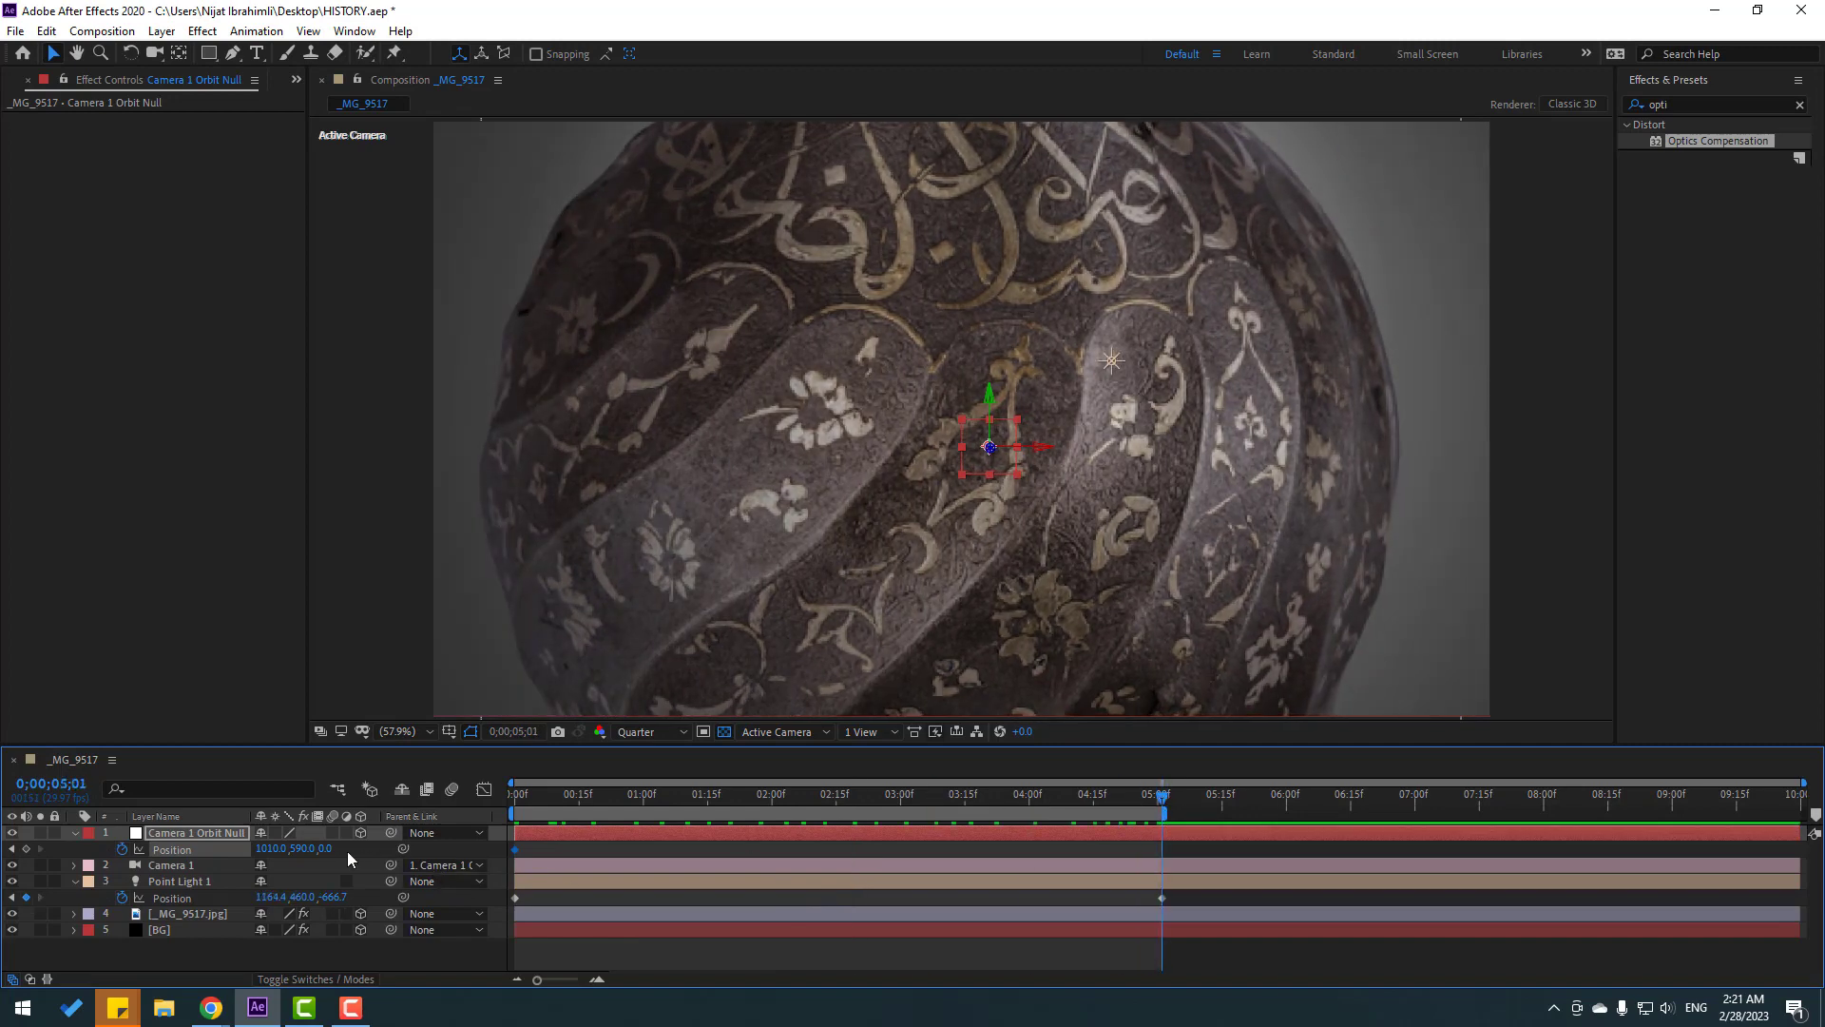
{"action": "left_click_drag", "start_coordinate": [328, 849], "coordinate": [526, 827]}
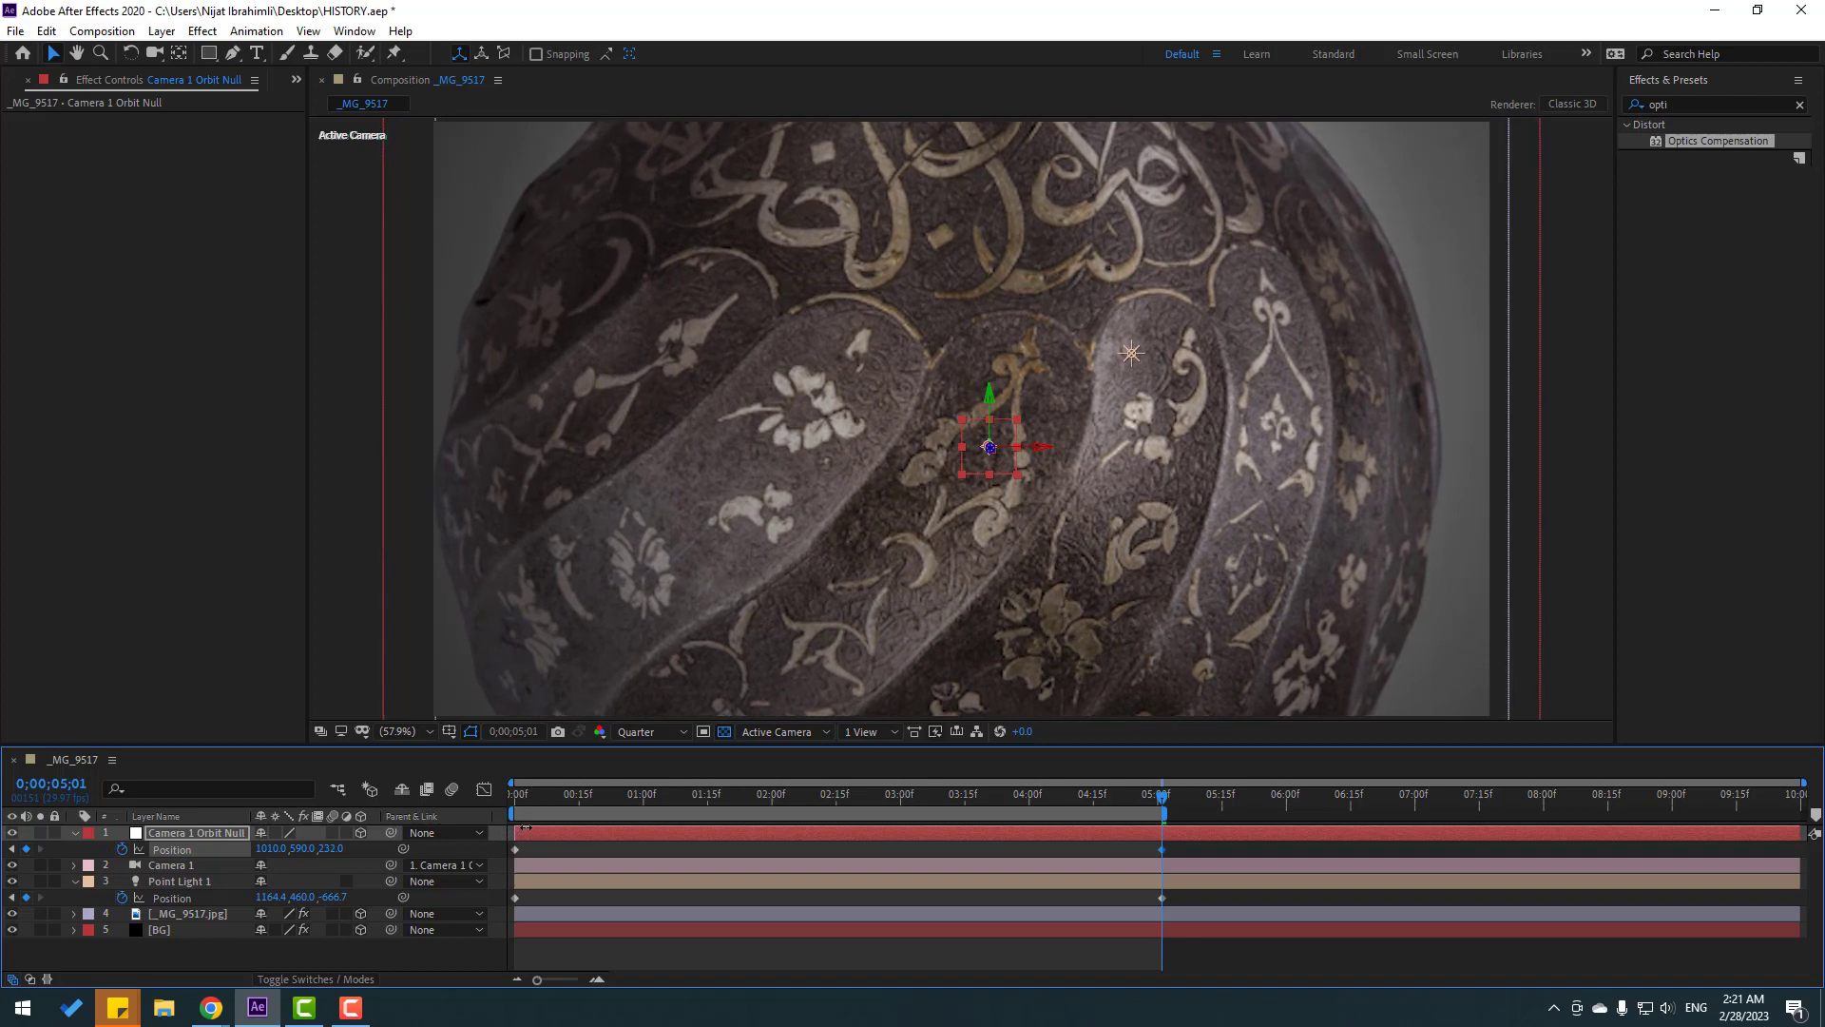
{"action": "key", "text": "space"}
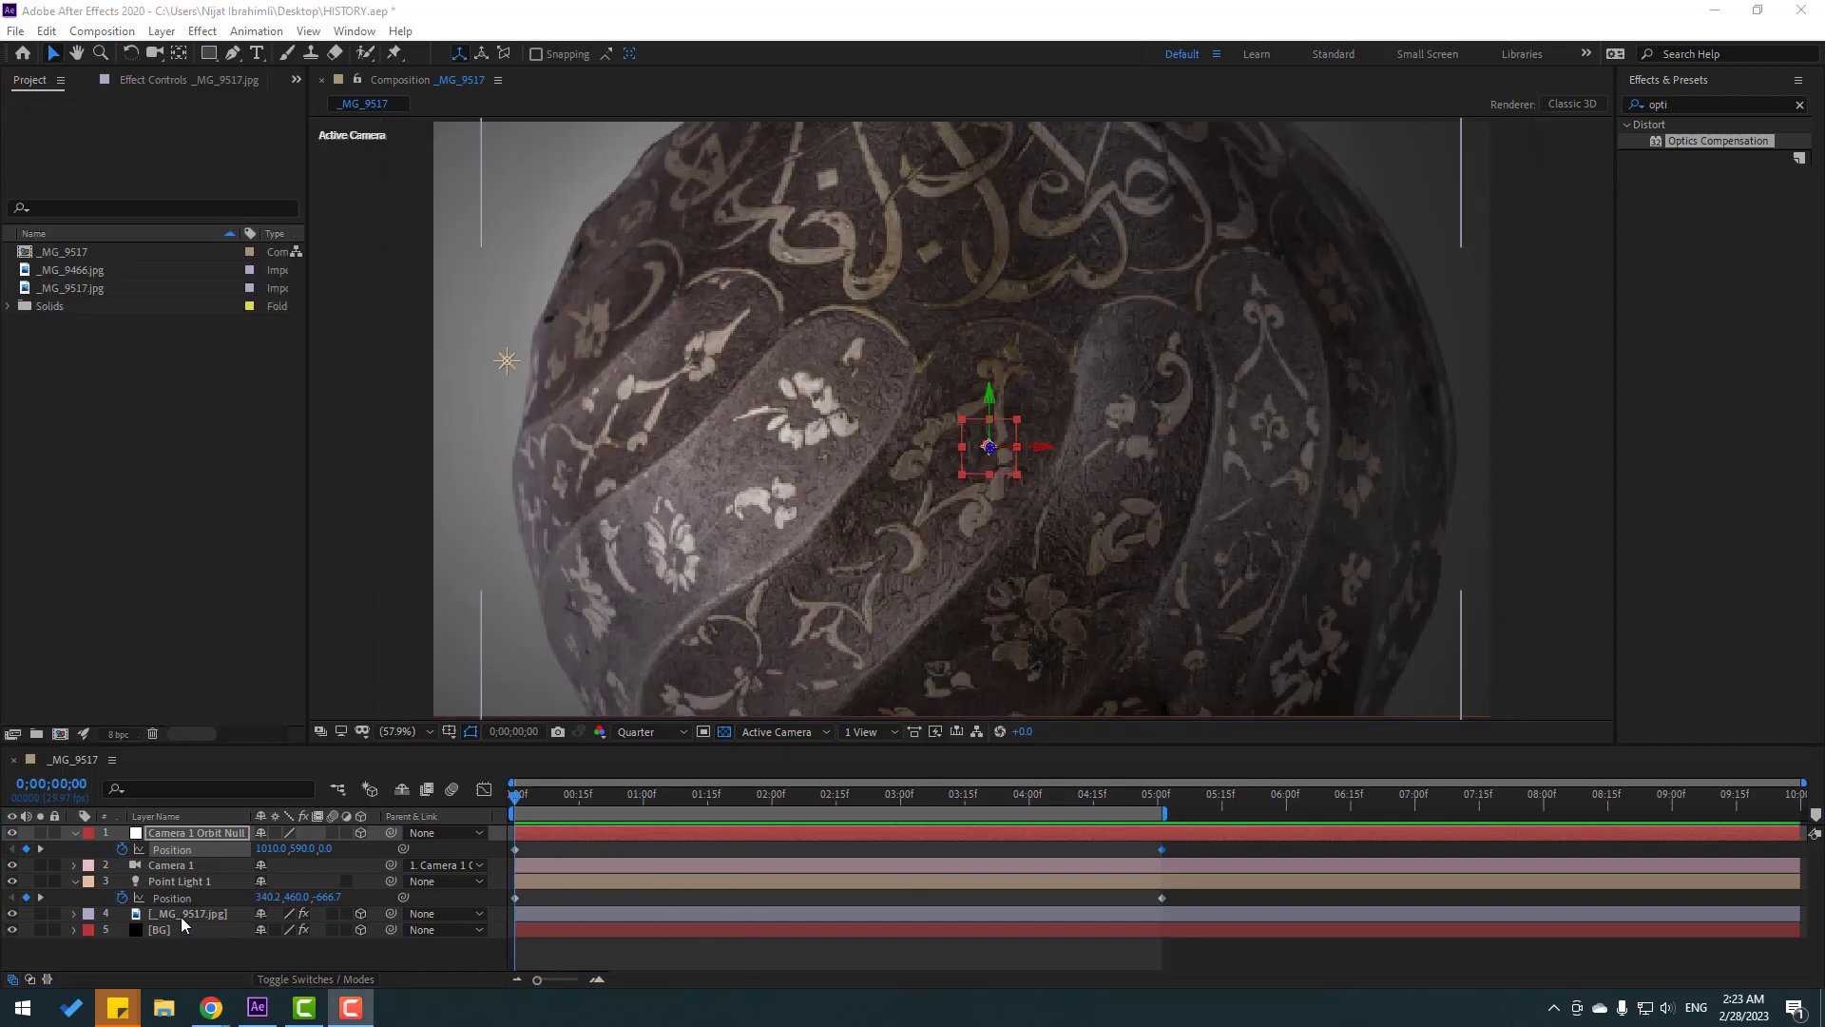
- Raise the Optics Compensation Field of View on _MG_9517.jpg to 71.4 and preview the animation
{"action": "left_click", "coordinate": [177, 915]}
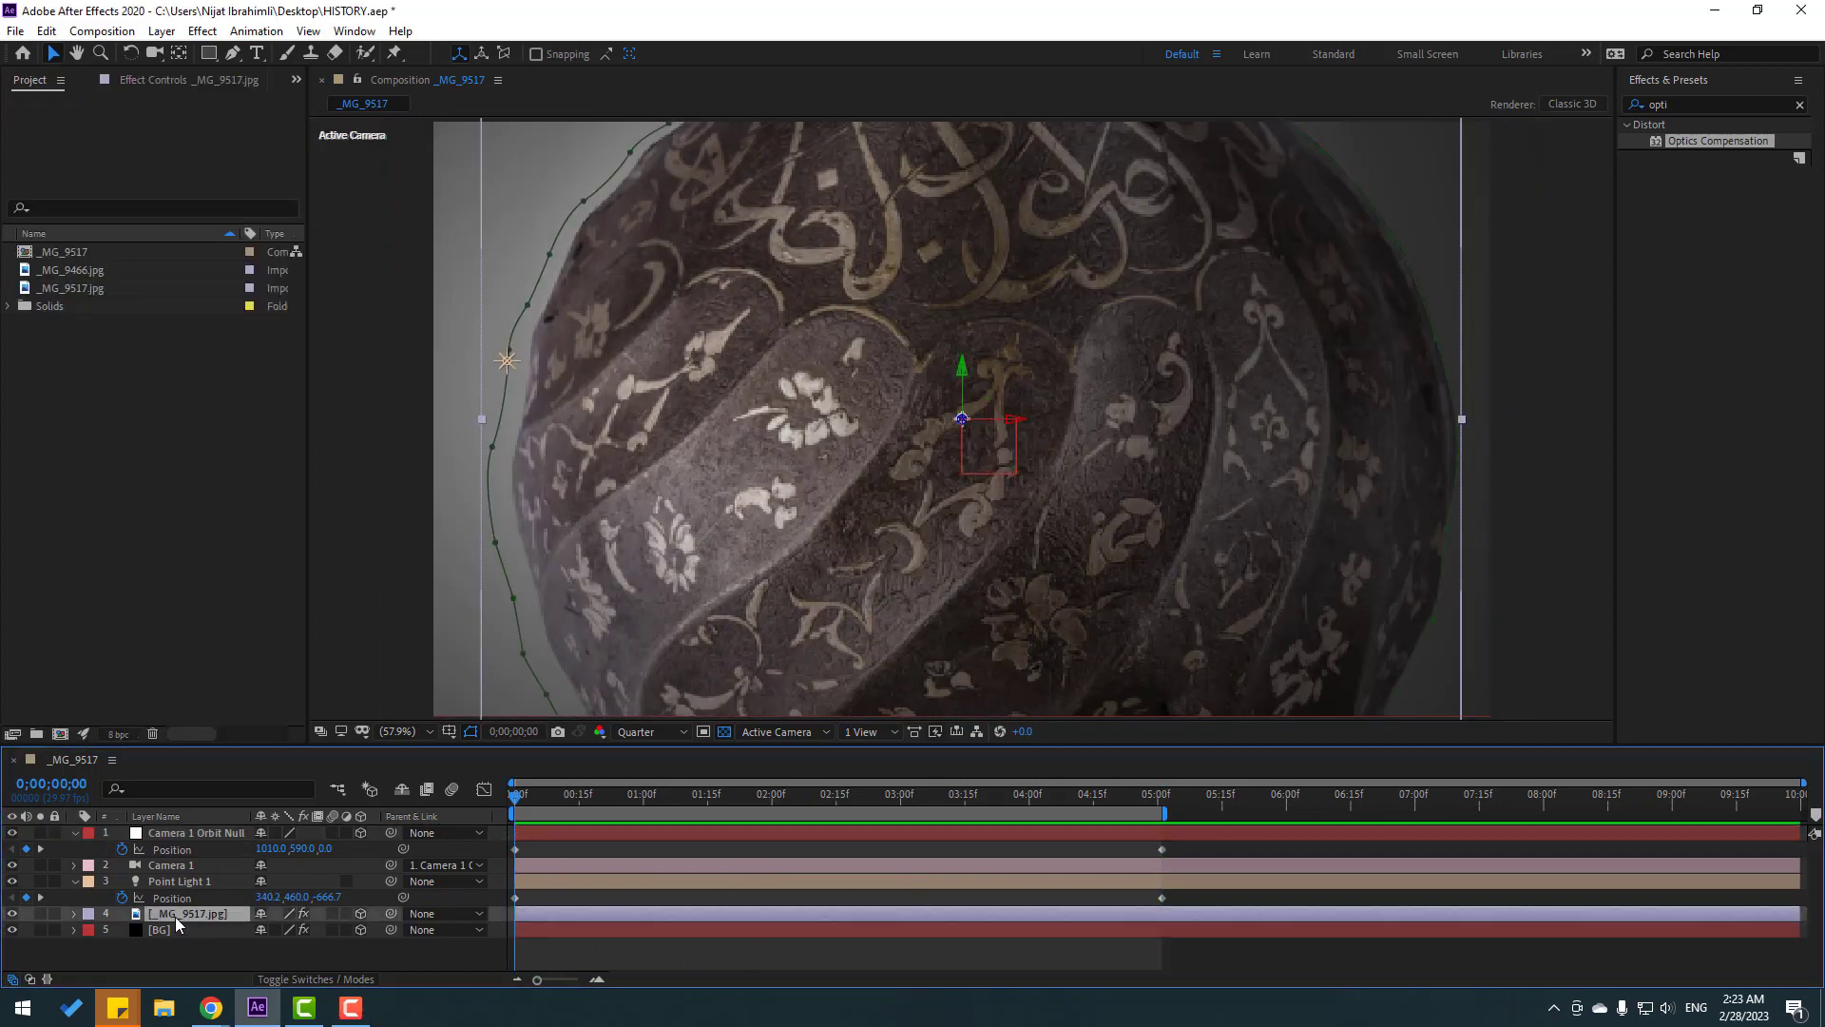
{"action": "left_click", "coordinate": [148, 78]}
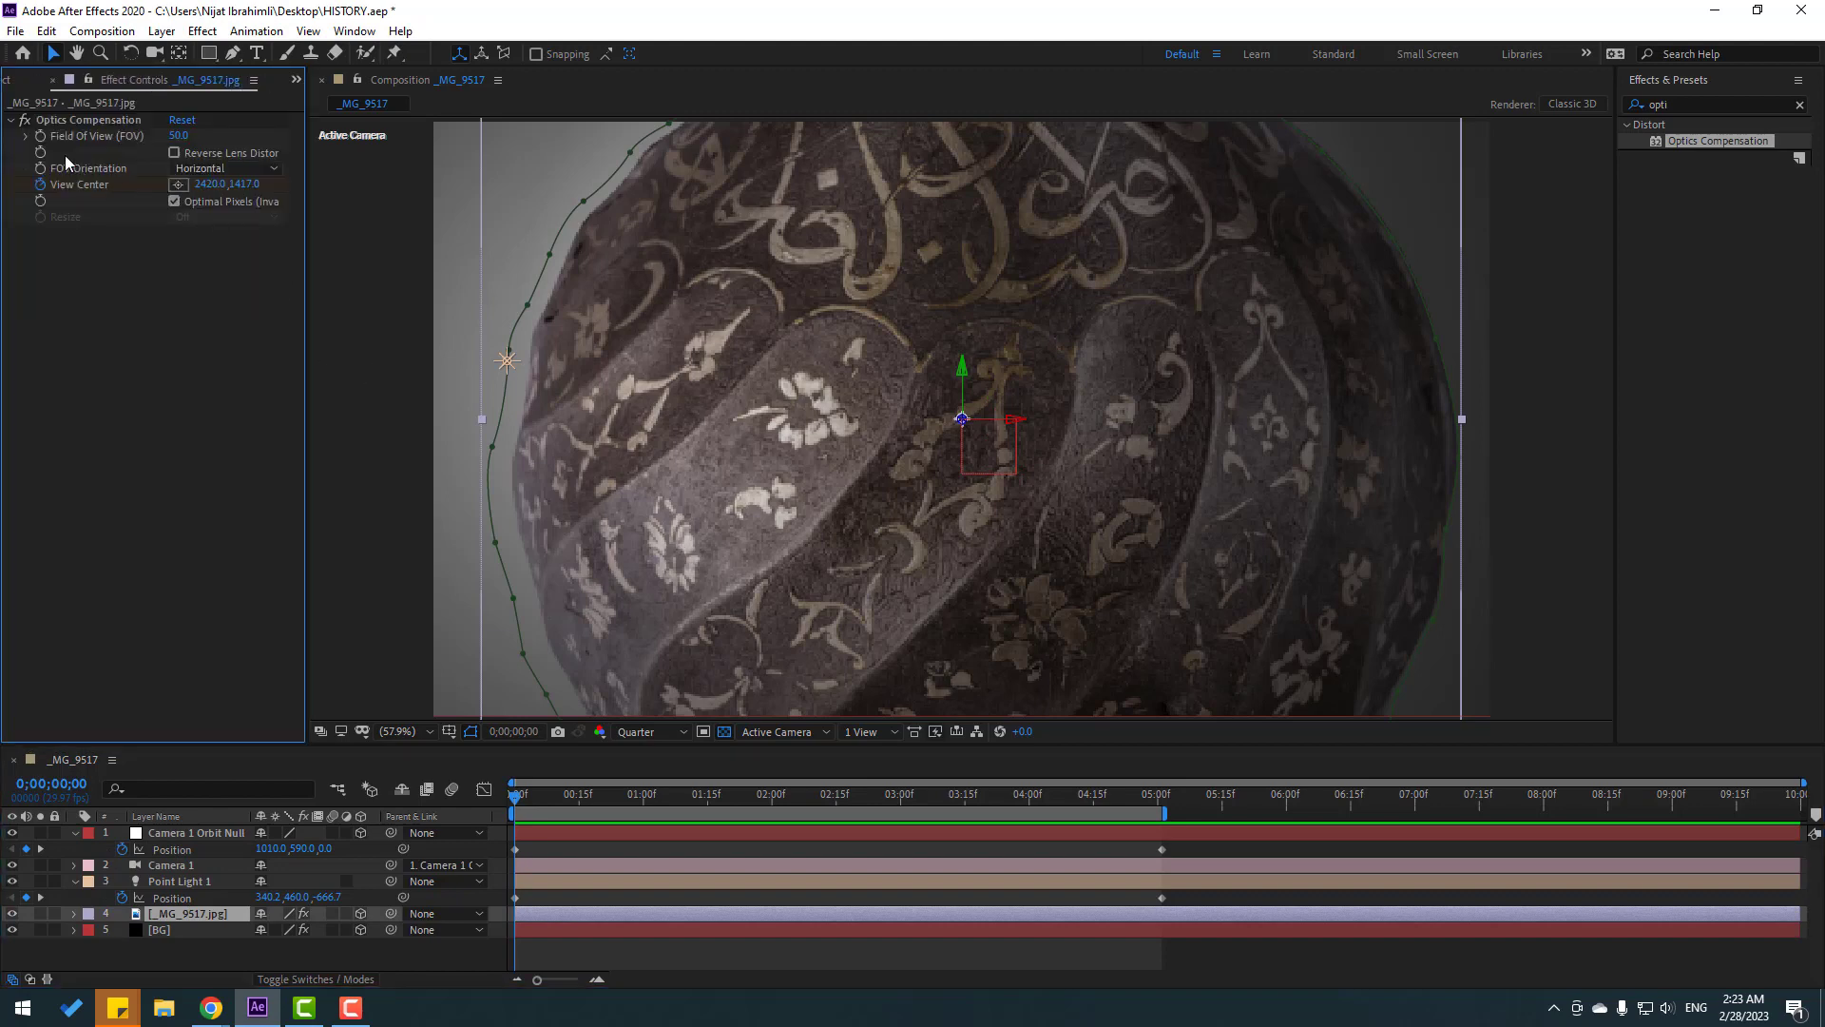
{"action": "left_click_drag", "start_coordinate": [183, 141], "coordinate": [375, 127]}
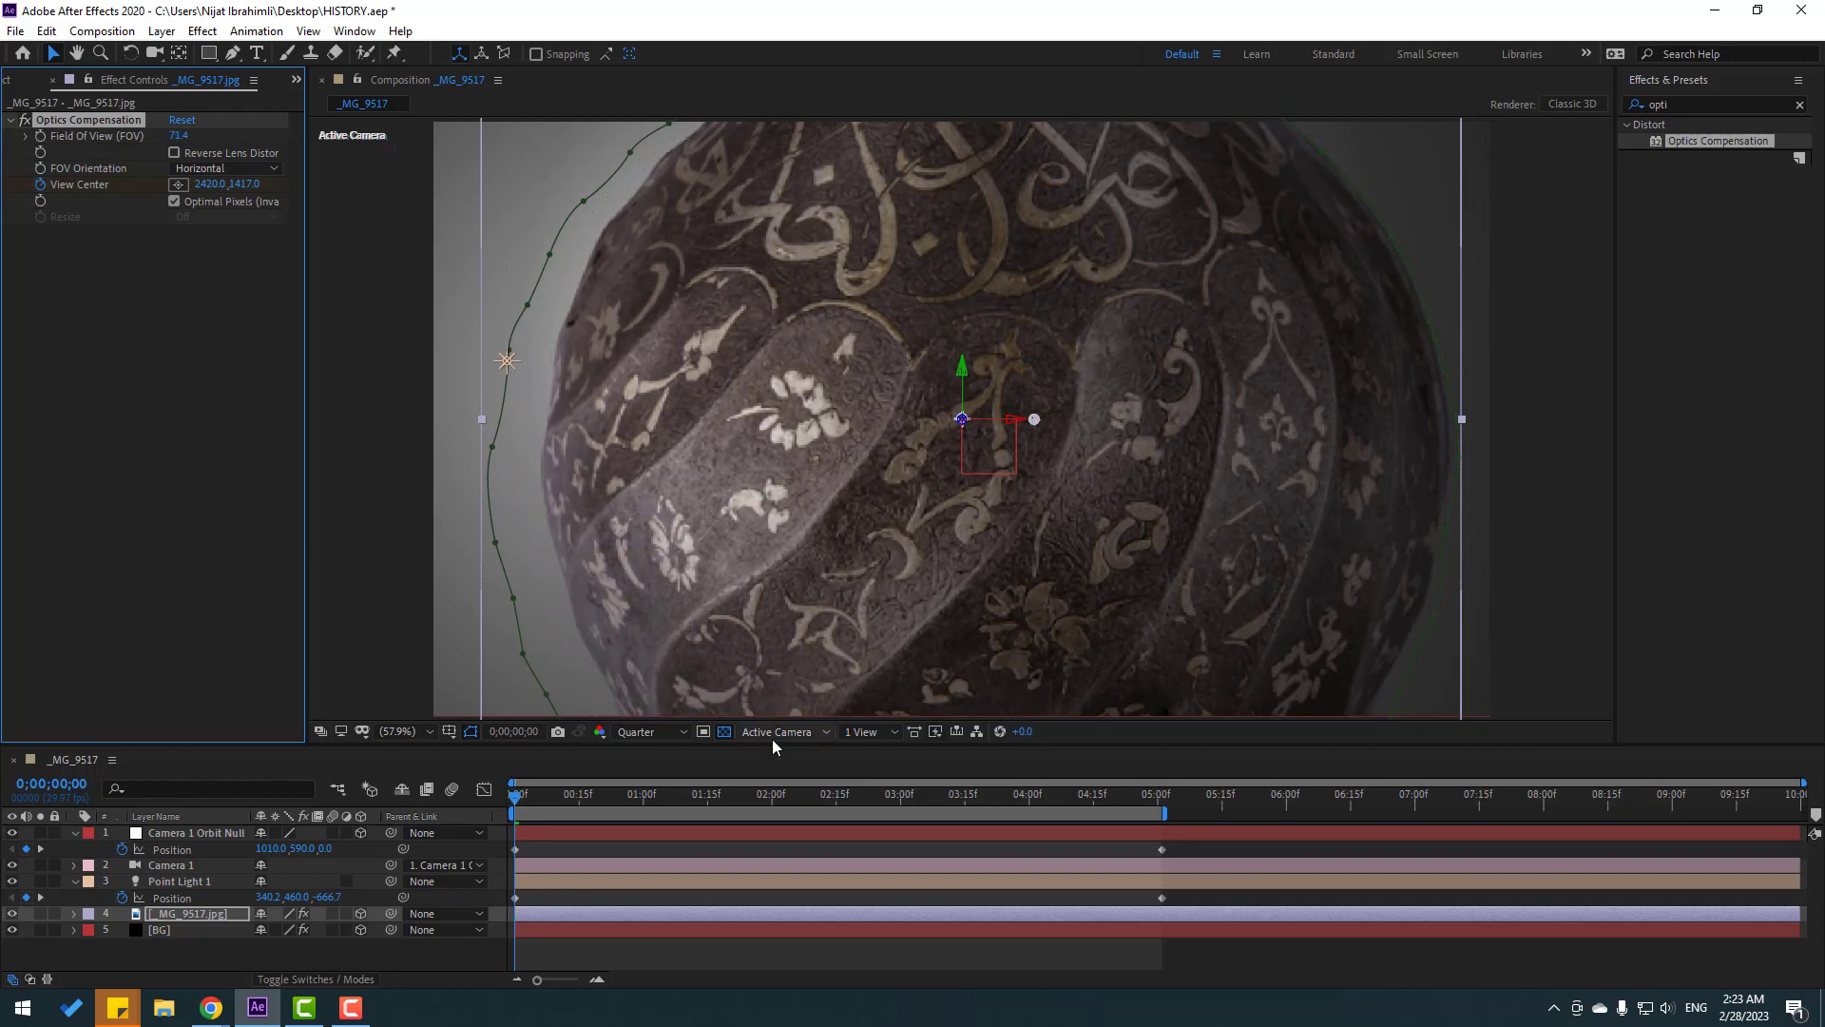
{"action": "left_click", "coordinate": [687, 943]}
{"action": "key", "text": "space"}
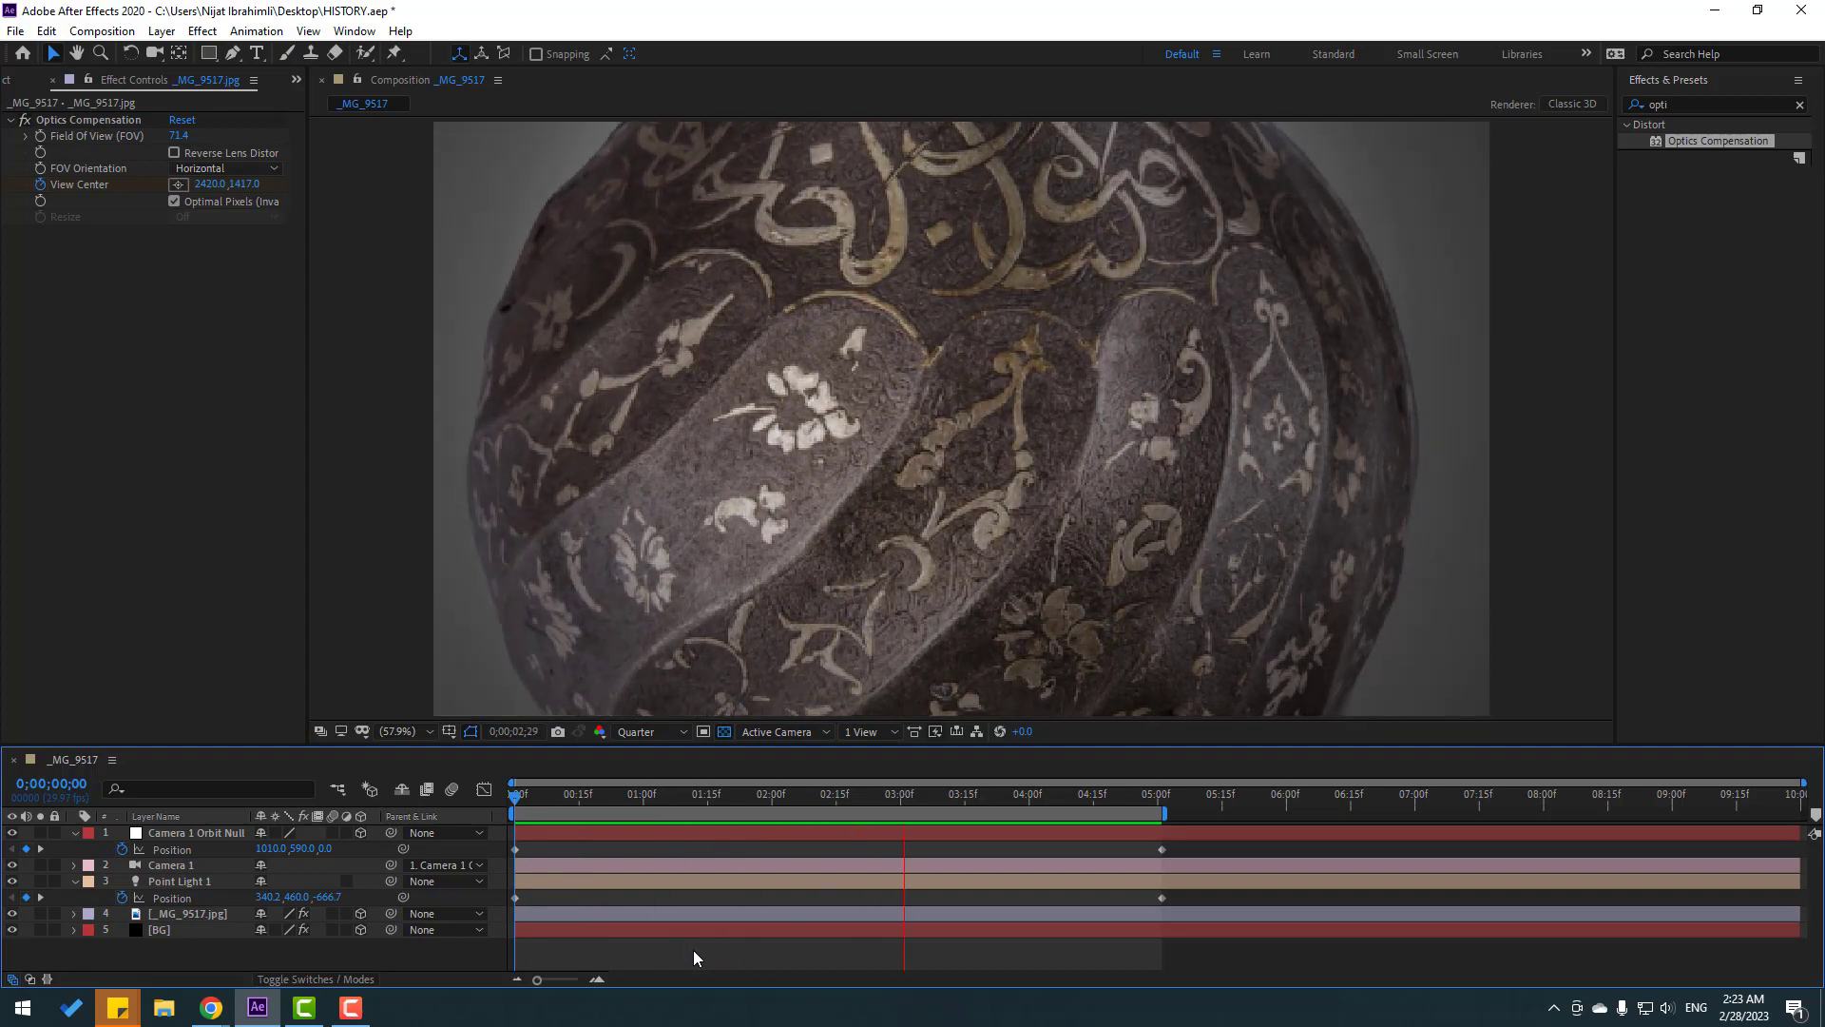
{"action": "left_click", "coordinate": [695, 796]}
- Create a new composition from the _MG_9466.jpg footage
{"action": "left_click", "coordinate": [27, 84]}
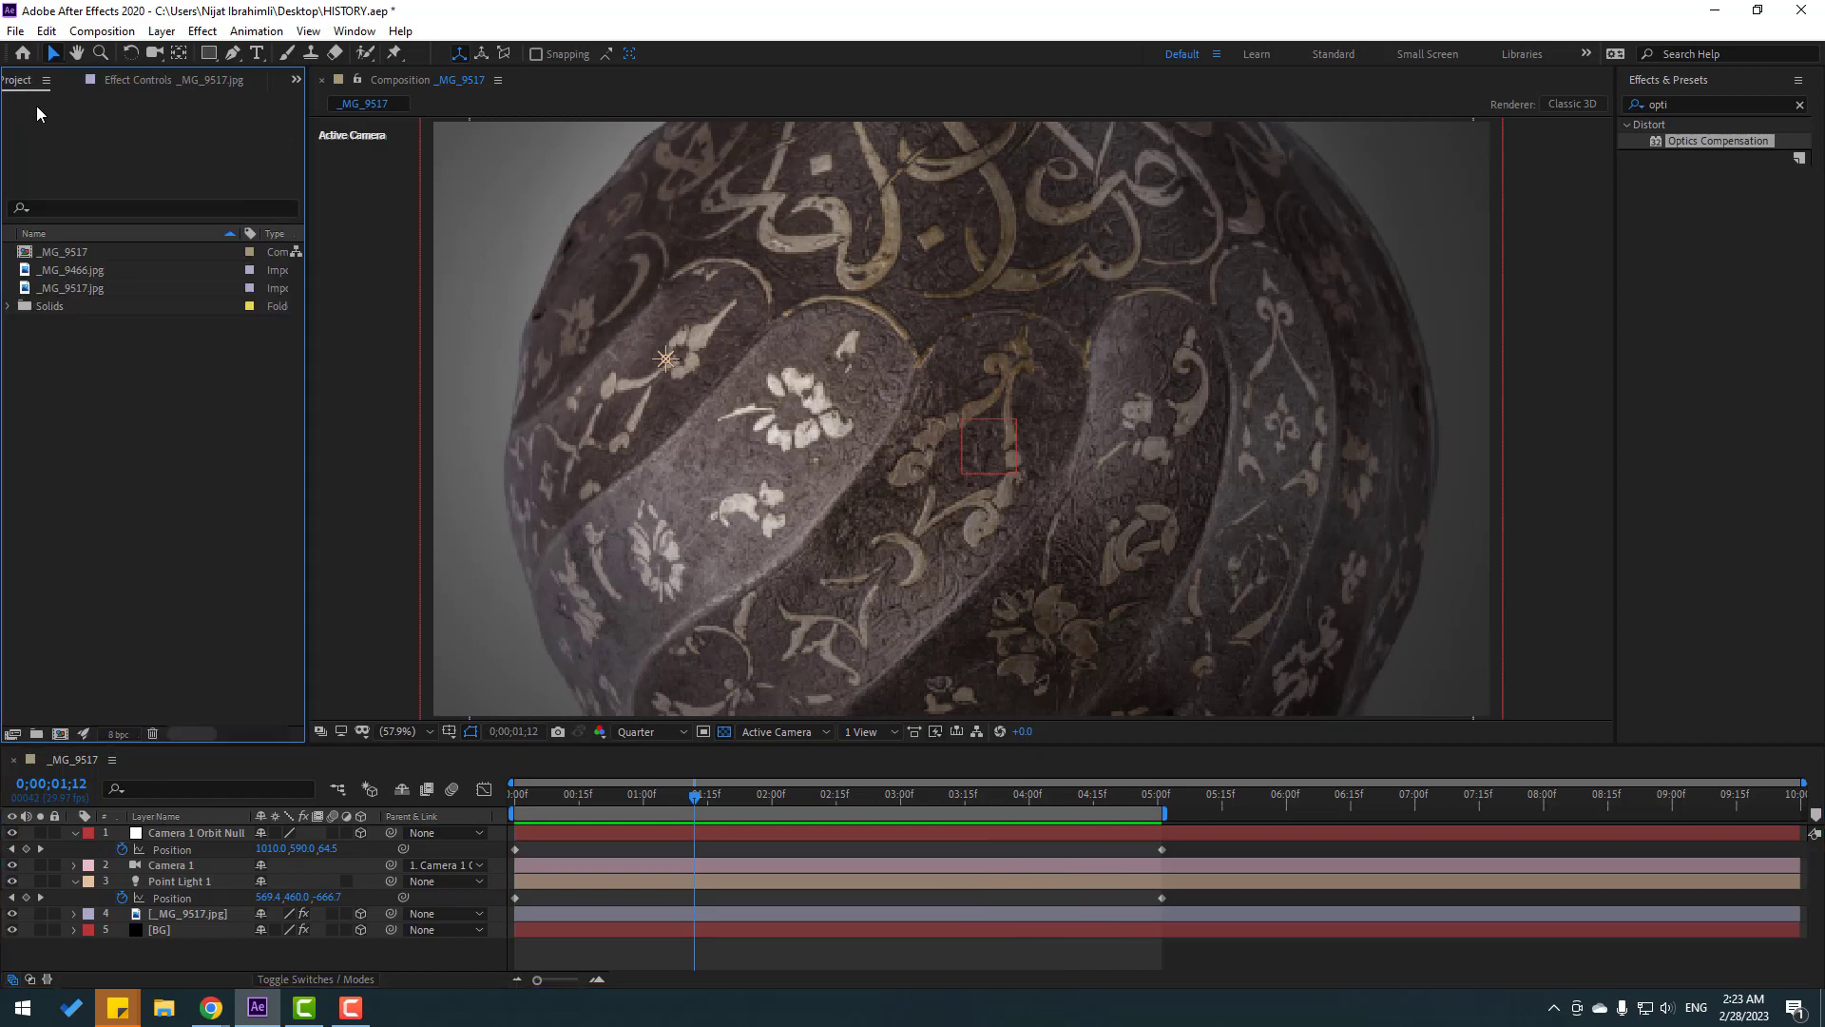
{"action": "left_click", "coordinate": [71, 271]}
{"action": "left_click_drag", "start_coordinate": [114, 276], "coordinate": [59, 733]}
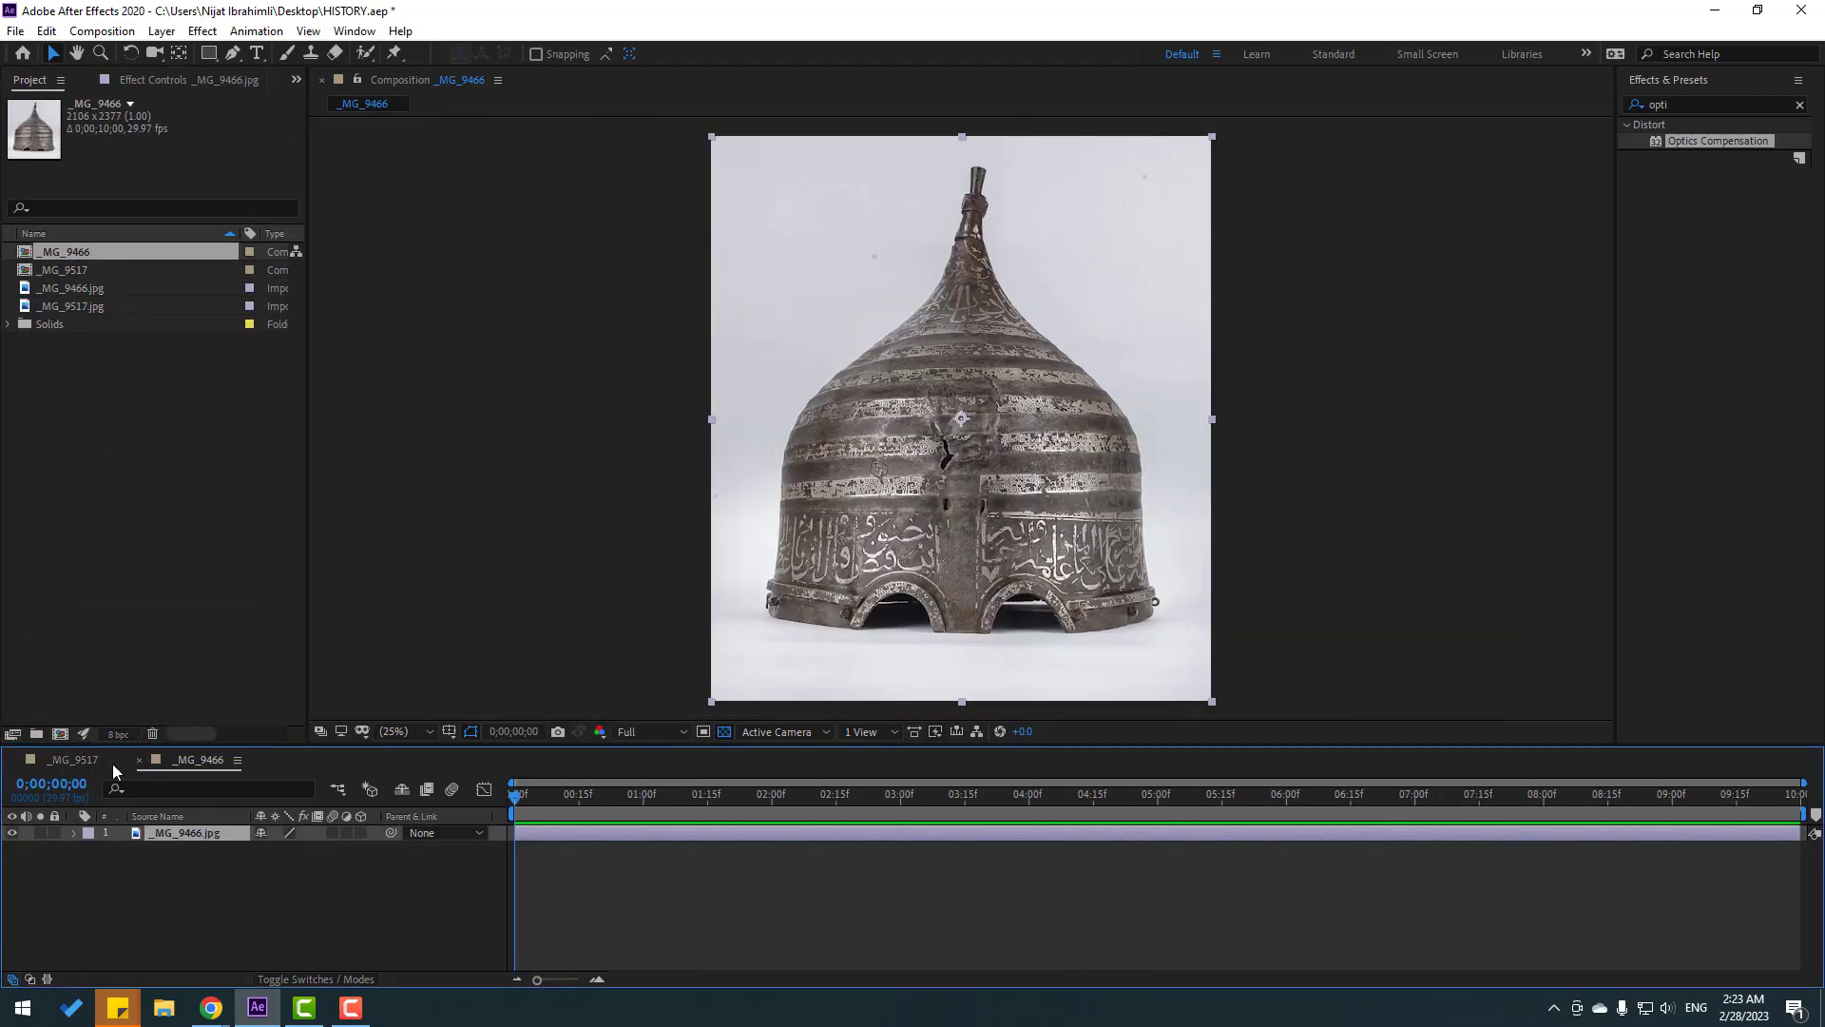
- Set the _MG_9466 composition's size to 1920 × 1080 px and scale the helmet photo layer down to 40%
{"action": "right_click", "coordinate": [148, 893]}
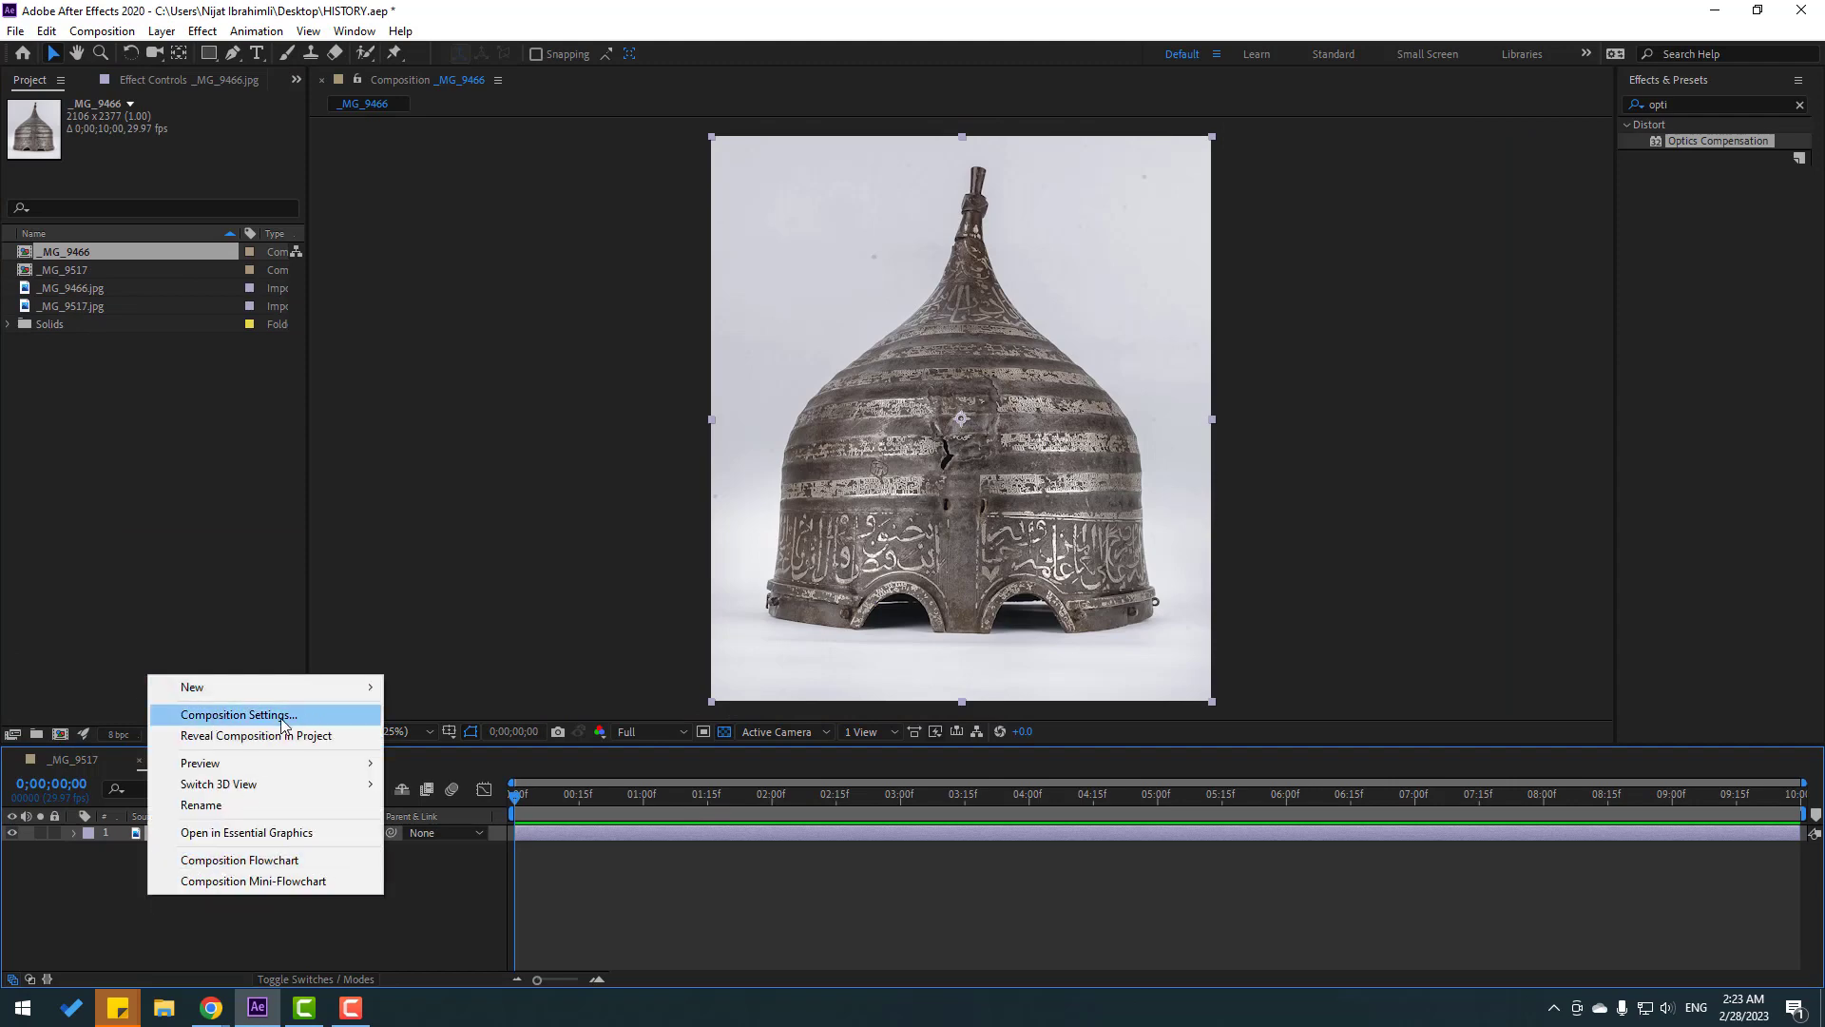
{"action": "left_click", "coordinate": [238, 715]}
{"action": "left_click", "coordinate": [760, 382]}
{"action": "type", "text": "19"}
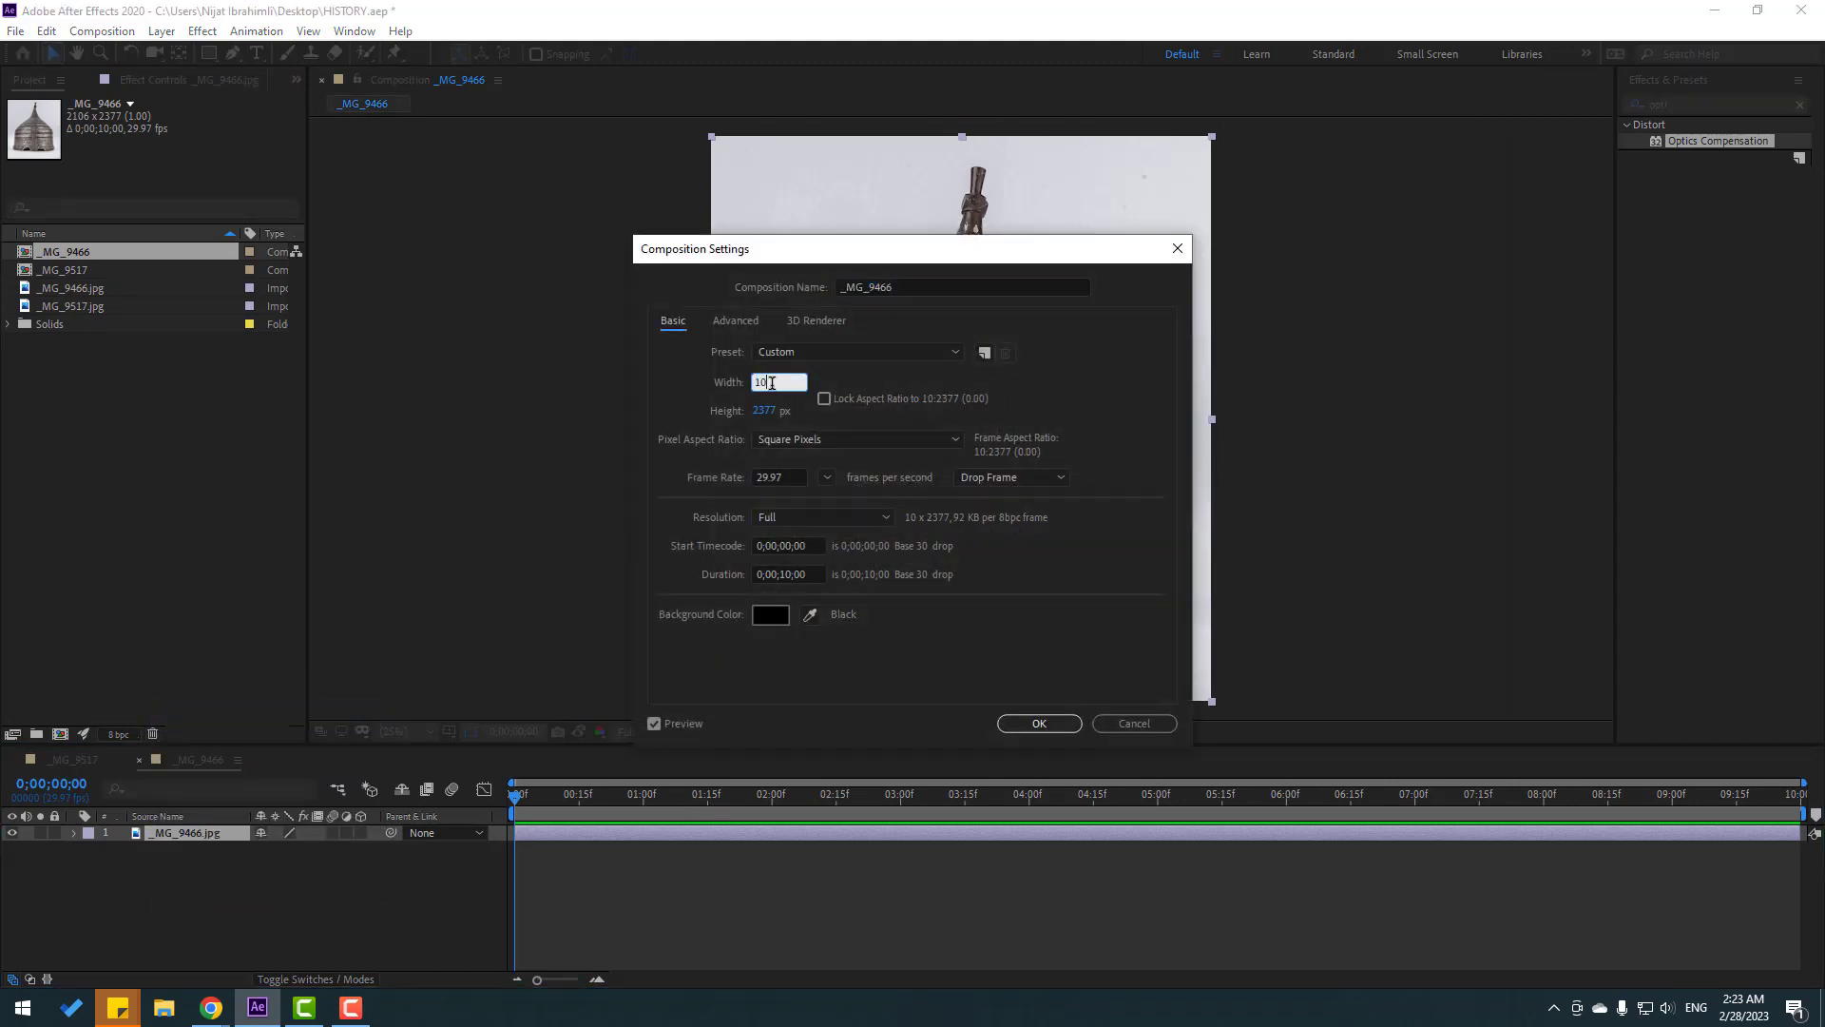
{"action": "type", "text": "20"}
{"action": "left_click", "coordinate": [767, 414]}
{"action": "type", "text": "1080"}
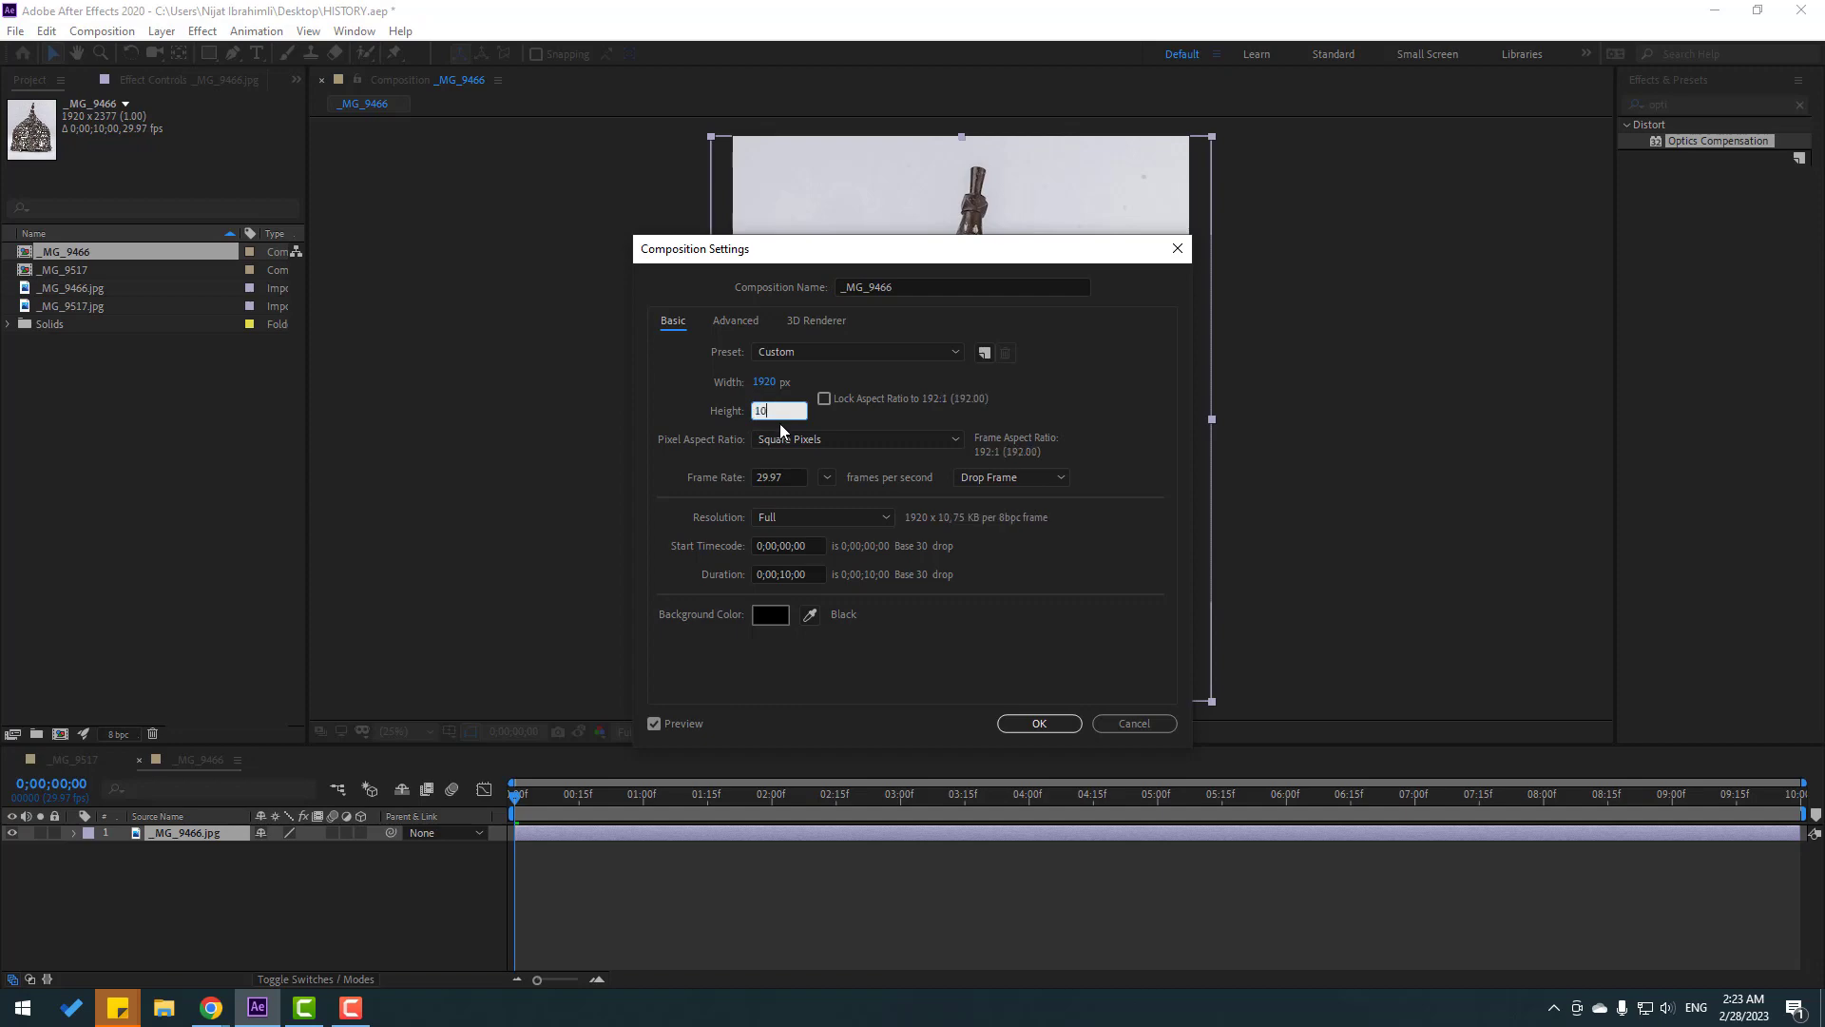
{"action": "left_click", "coordinate": [1038, 724]}
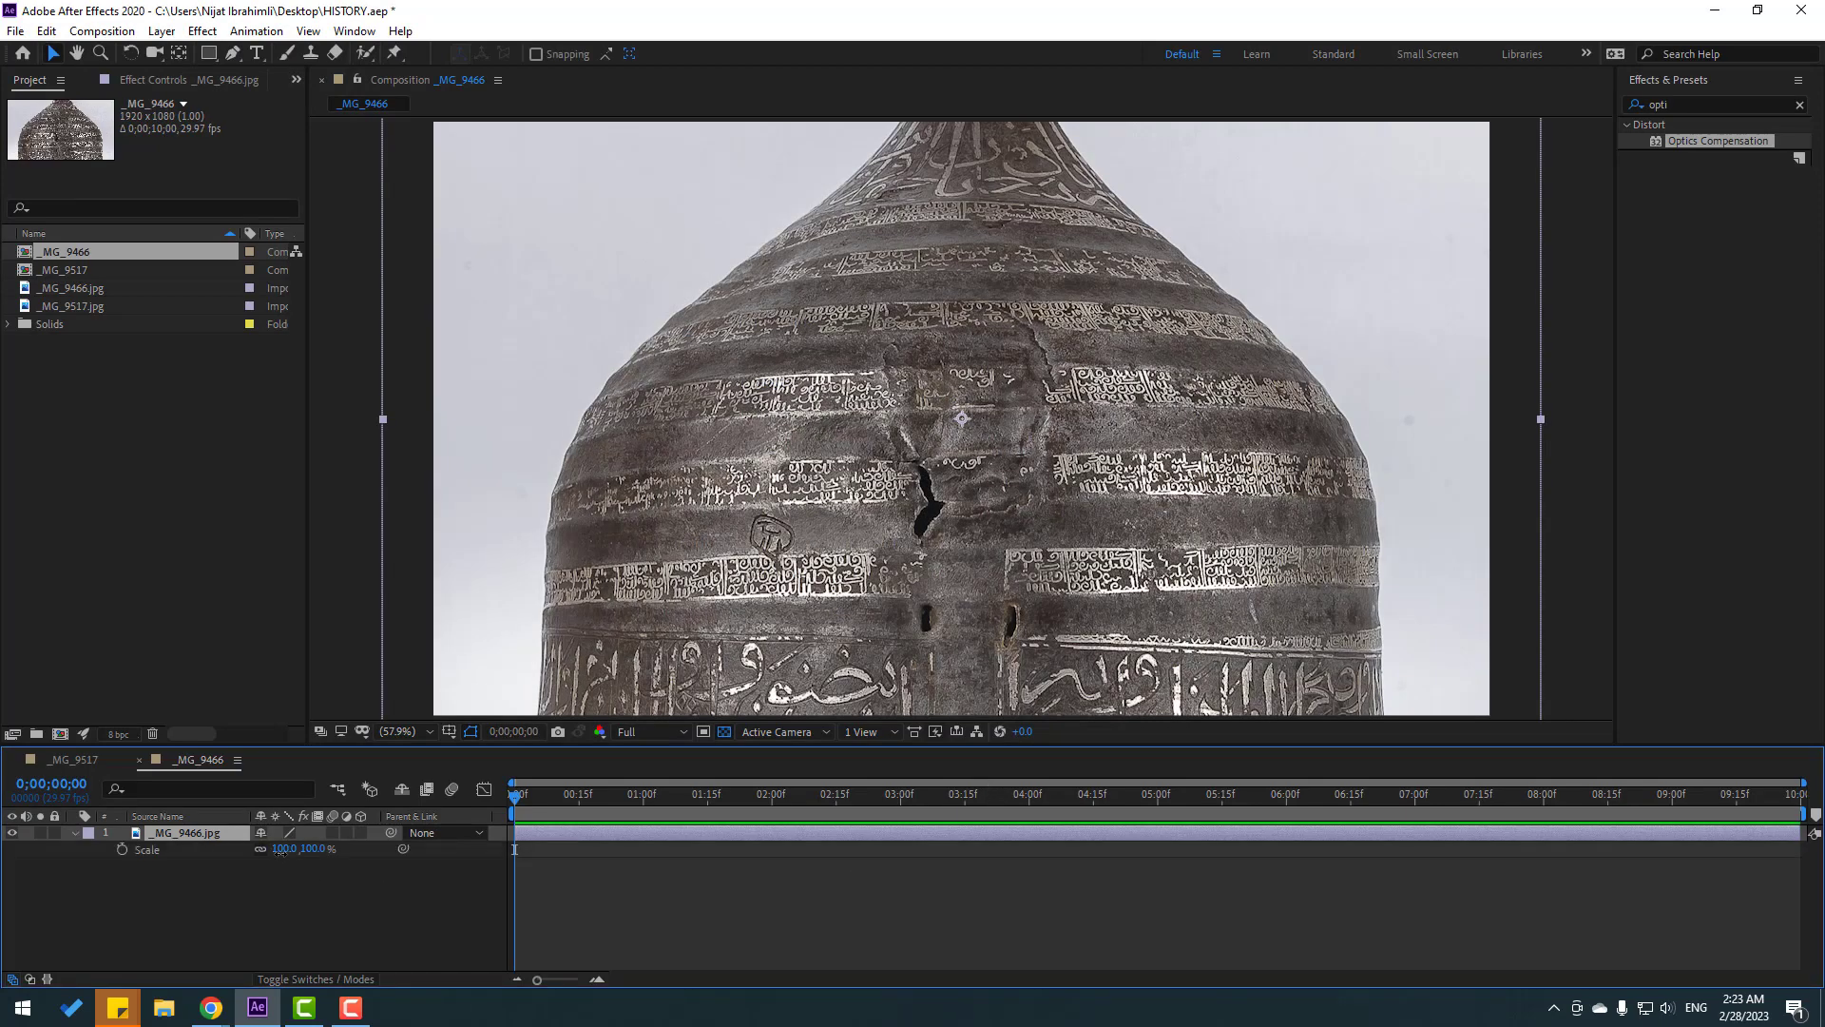
{"action": "left_click_drag", "start_coordinate": [280, 849], "coordinate": [223, 849]}
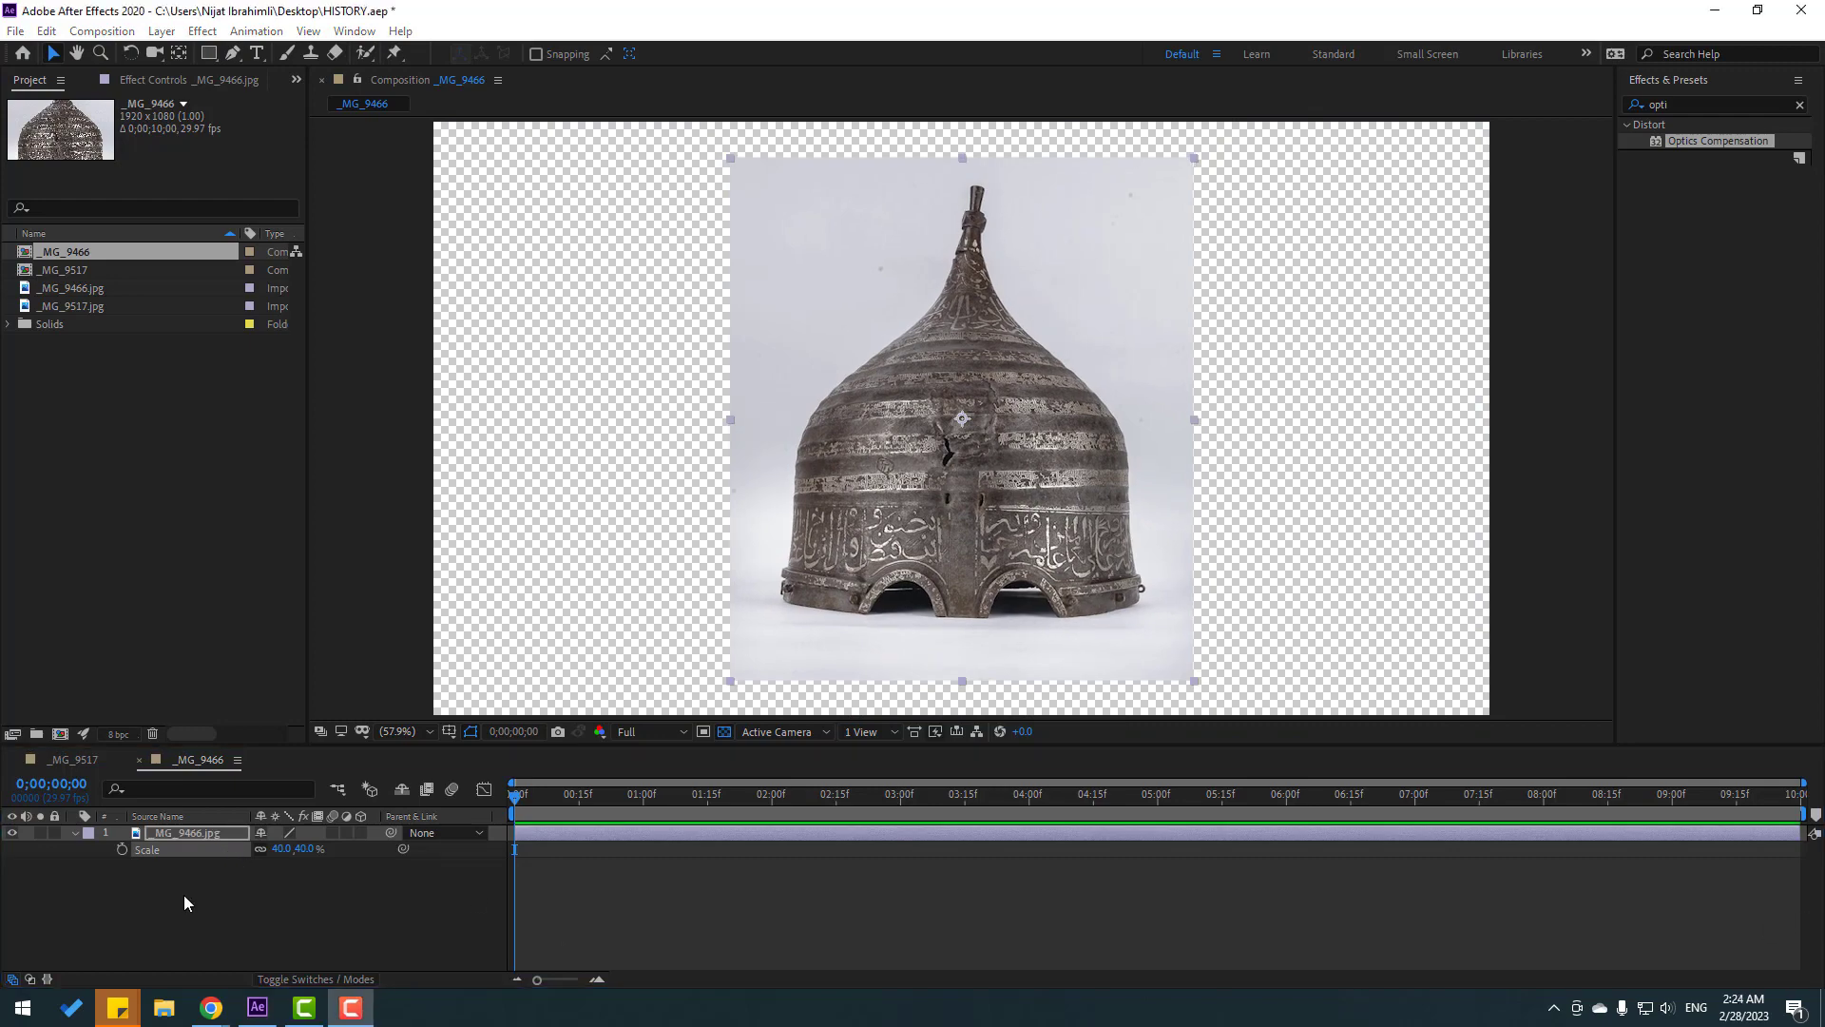
{"action": "left_click", "coordinate": [183, 900]}
- Start a Pen tool mask on _MG_9466.jpg, tracing the left end of the helmet's base and its lower left side
{"action": "left_click", "coordinate": [187, 833]}
{"action": "key", "text": "g"}
{"action": "key", "text": "grave"}
{"action": "scroll", "coordinate": [786, 737], "scroll_direction": "up", "scroll_amount": 3}
{"action": "left_click", "coordinate": [639, 725]}
{"action": "left_click", "coordinate": [511, 705]}
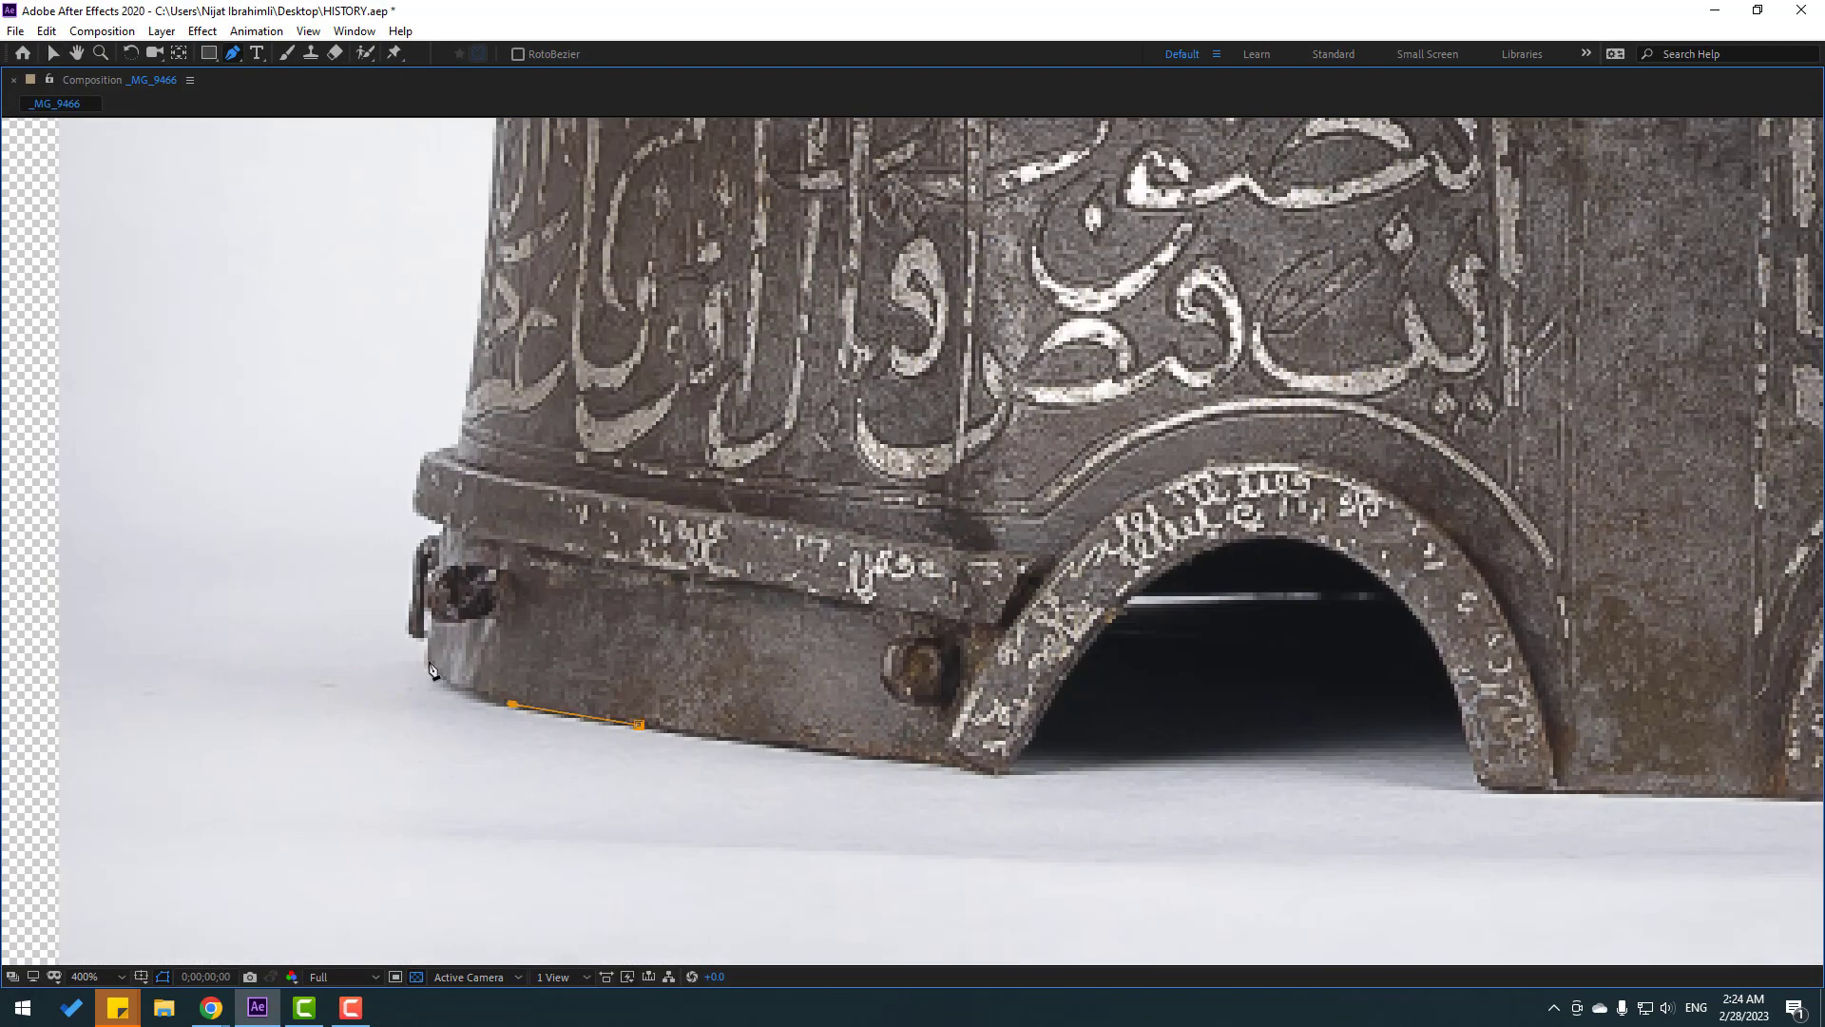
{"action": "left_click", "coordinate": [428, 656]}
{"action": "left_click", "coordinate": [440, 561]}
{"action": "left_click", "coordinate": [446, 522]}
{"action": "left_click_drag", "start_coordinate": [483, 375], "coordinate": [443, 695]}
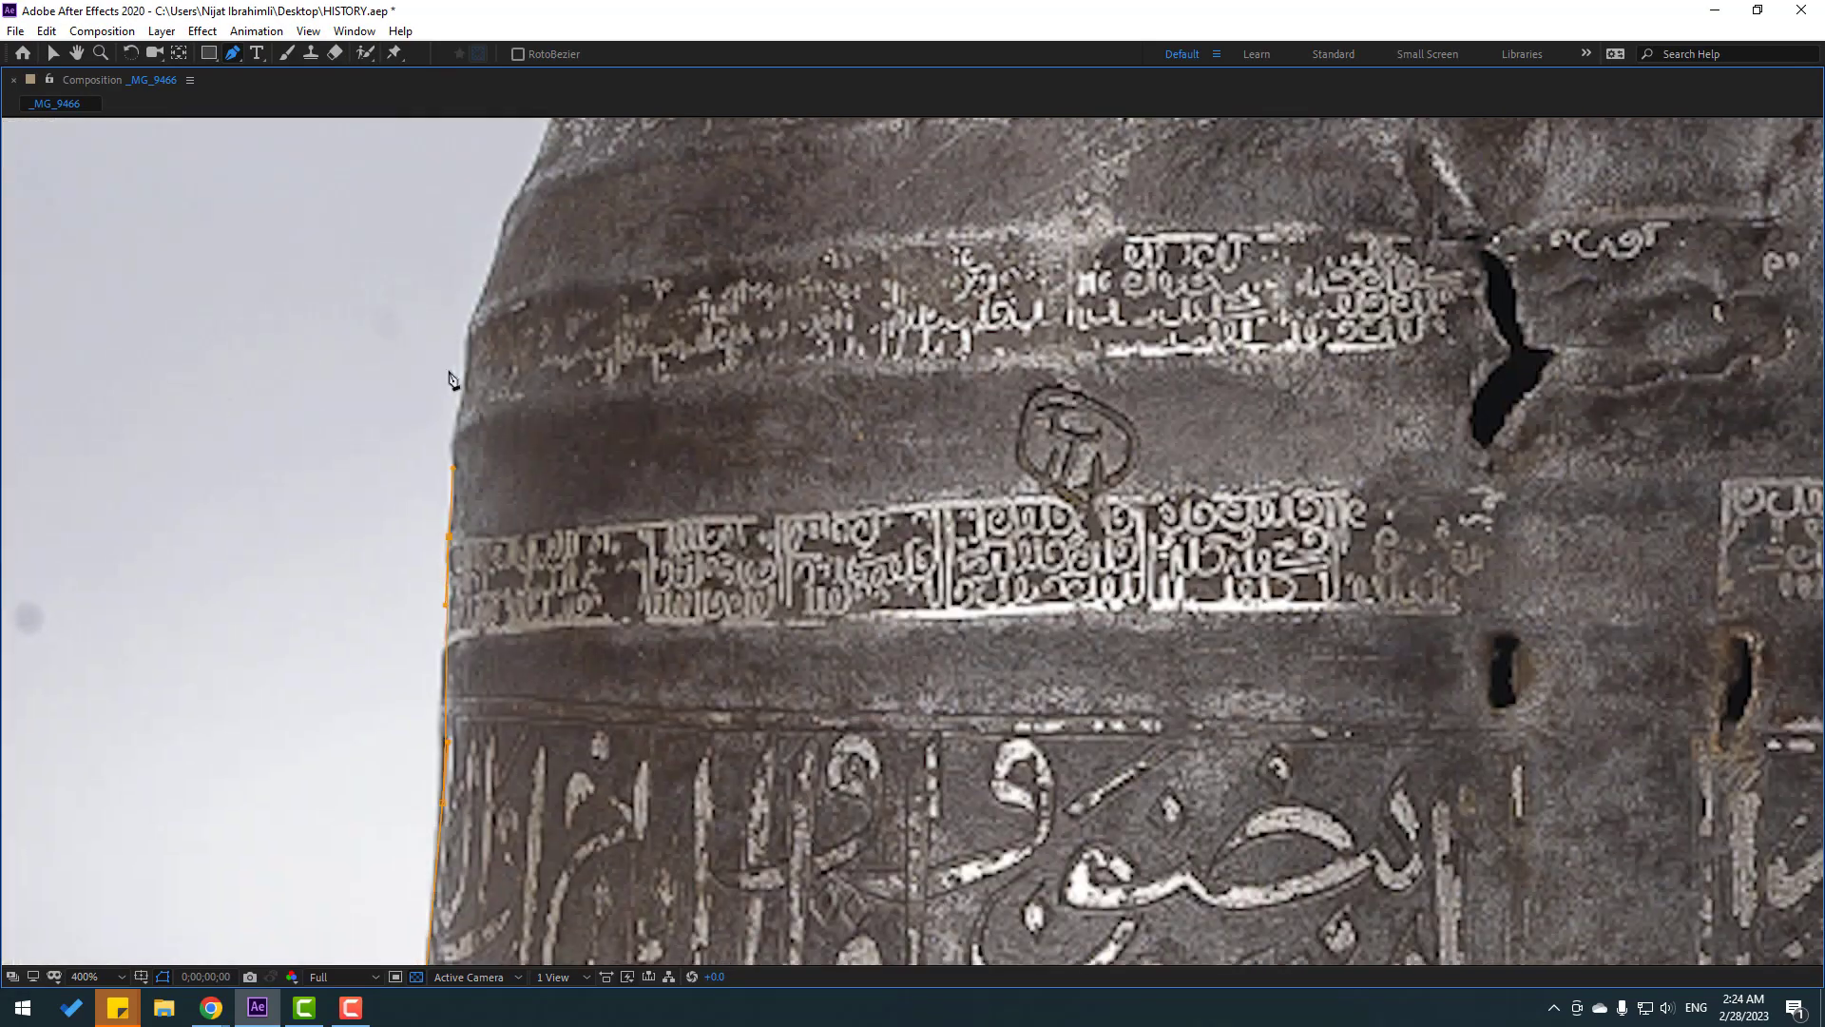
- Continue the mask along the curved left side of the helmet's dome up to the narrow neck
{"action": "left_click", "coordinate": [457, 383]}
{"action": "left_click", "coordinate": [483, 292]}
{"action": "left_click_drag", "start_coordinate": [483, 292], "coordinate": [401, 540]}
{"action": "left_click_drag", "start_coordinate": [466, 381], "coordinate": [489, 340]}
{"action": "left_click_drag", "start_coordinate": [489, 340], "coordinate": [329, 584]}
{"action": "left_click_drag", "start_coordinate": [469, 418], "coordinate": [539, 361]}
{"action": "scroll", "coordinate": [542, 367], "scroll_direction": "up", "scroll_amount": 10}
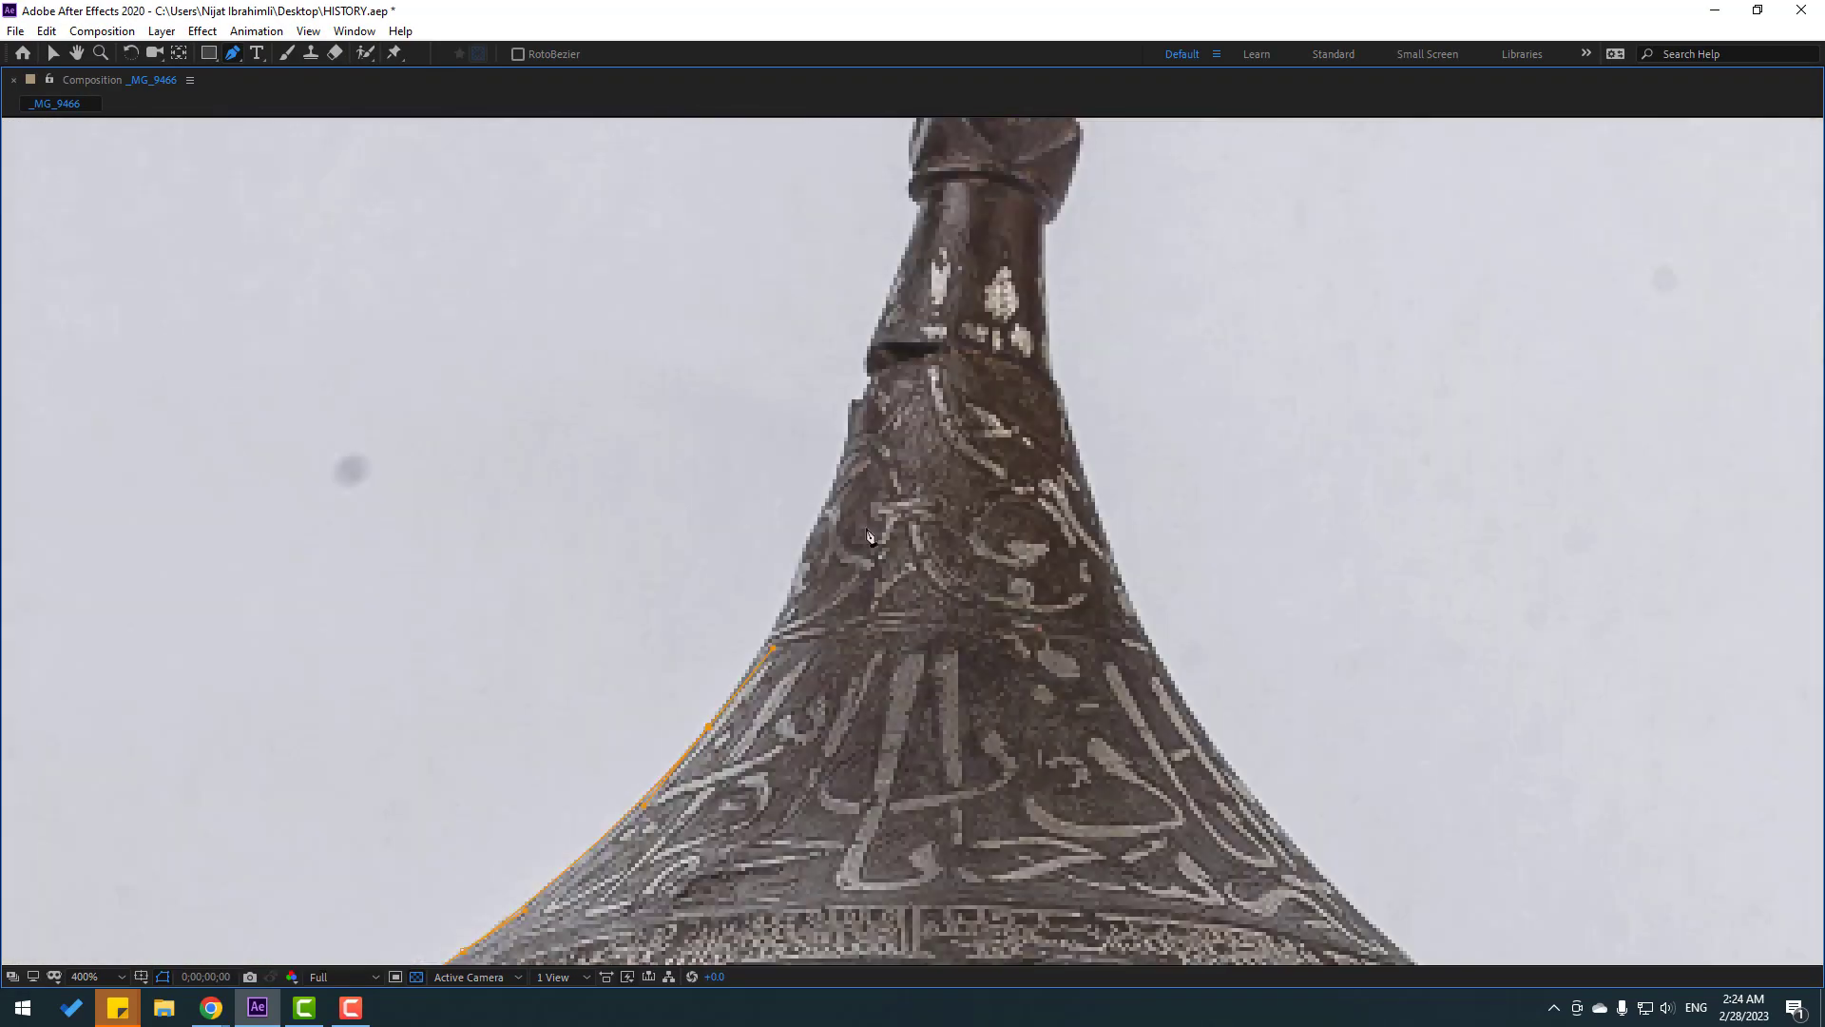
- Trace the mask up the left of the helmet's spire, across its tip and down to the knob's right side
{"action": "left_click", "coordinate": [842, 463]}
{"action": "left_click", "coordinate": [870, 354]}
{"action": "left_click", "coordinate": [908, 148]}
{"action": "left_click", "coordinate": [849, 261]}
{"action": "left_click", "coordinate": [882, 245]}
{"action": "left_click_drag", "start_coordinate": [912, 142], "coordinate": [834, 401]}
{"action": "left_click", "coordinate": [834, 333]}
{"action": "left_click", "coordinate": [888, 323]}
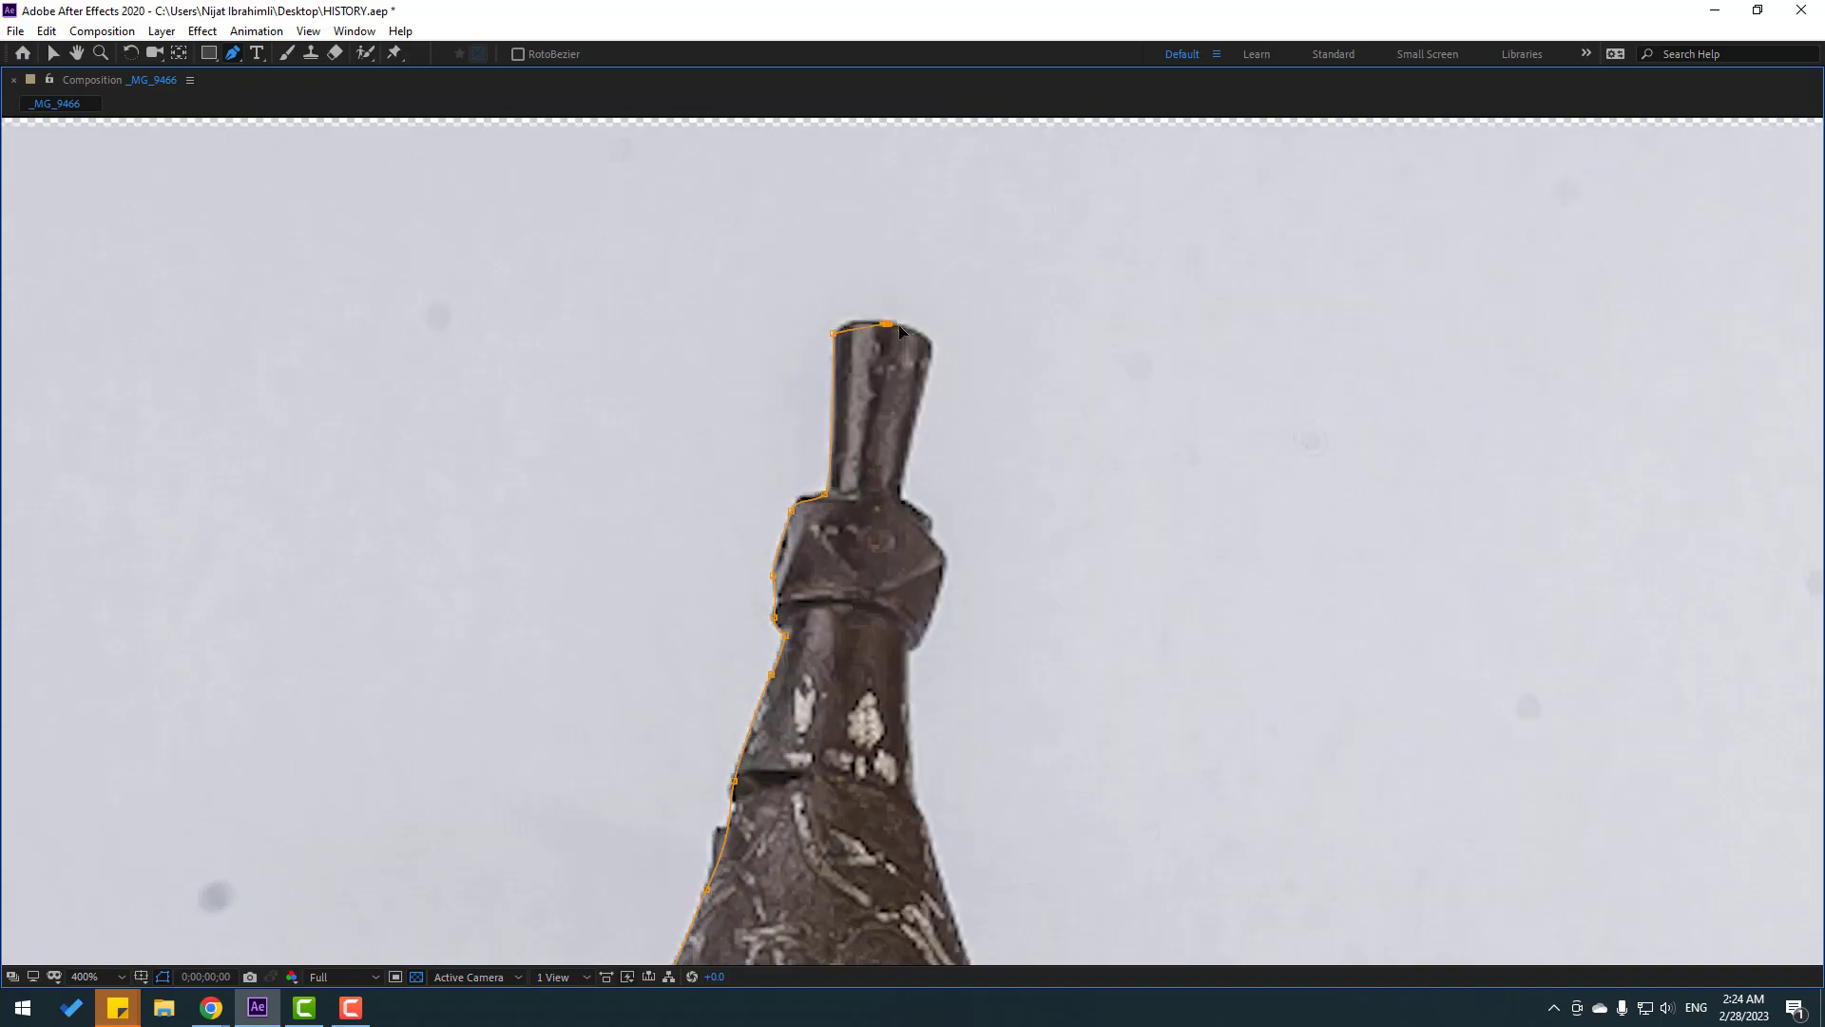
{"action": "left_click", "coordinate": [931, 524]}
{"action": "left_click", "coordinate": [926, 539]}
- Trace the mask down the helmet's right side and around the right end of the base rim
{"action": "scroll", "coordinate": [911, 654], "scroll_direction": "down", "scroll_amount": 10}
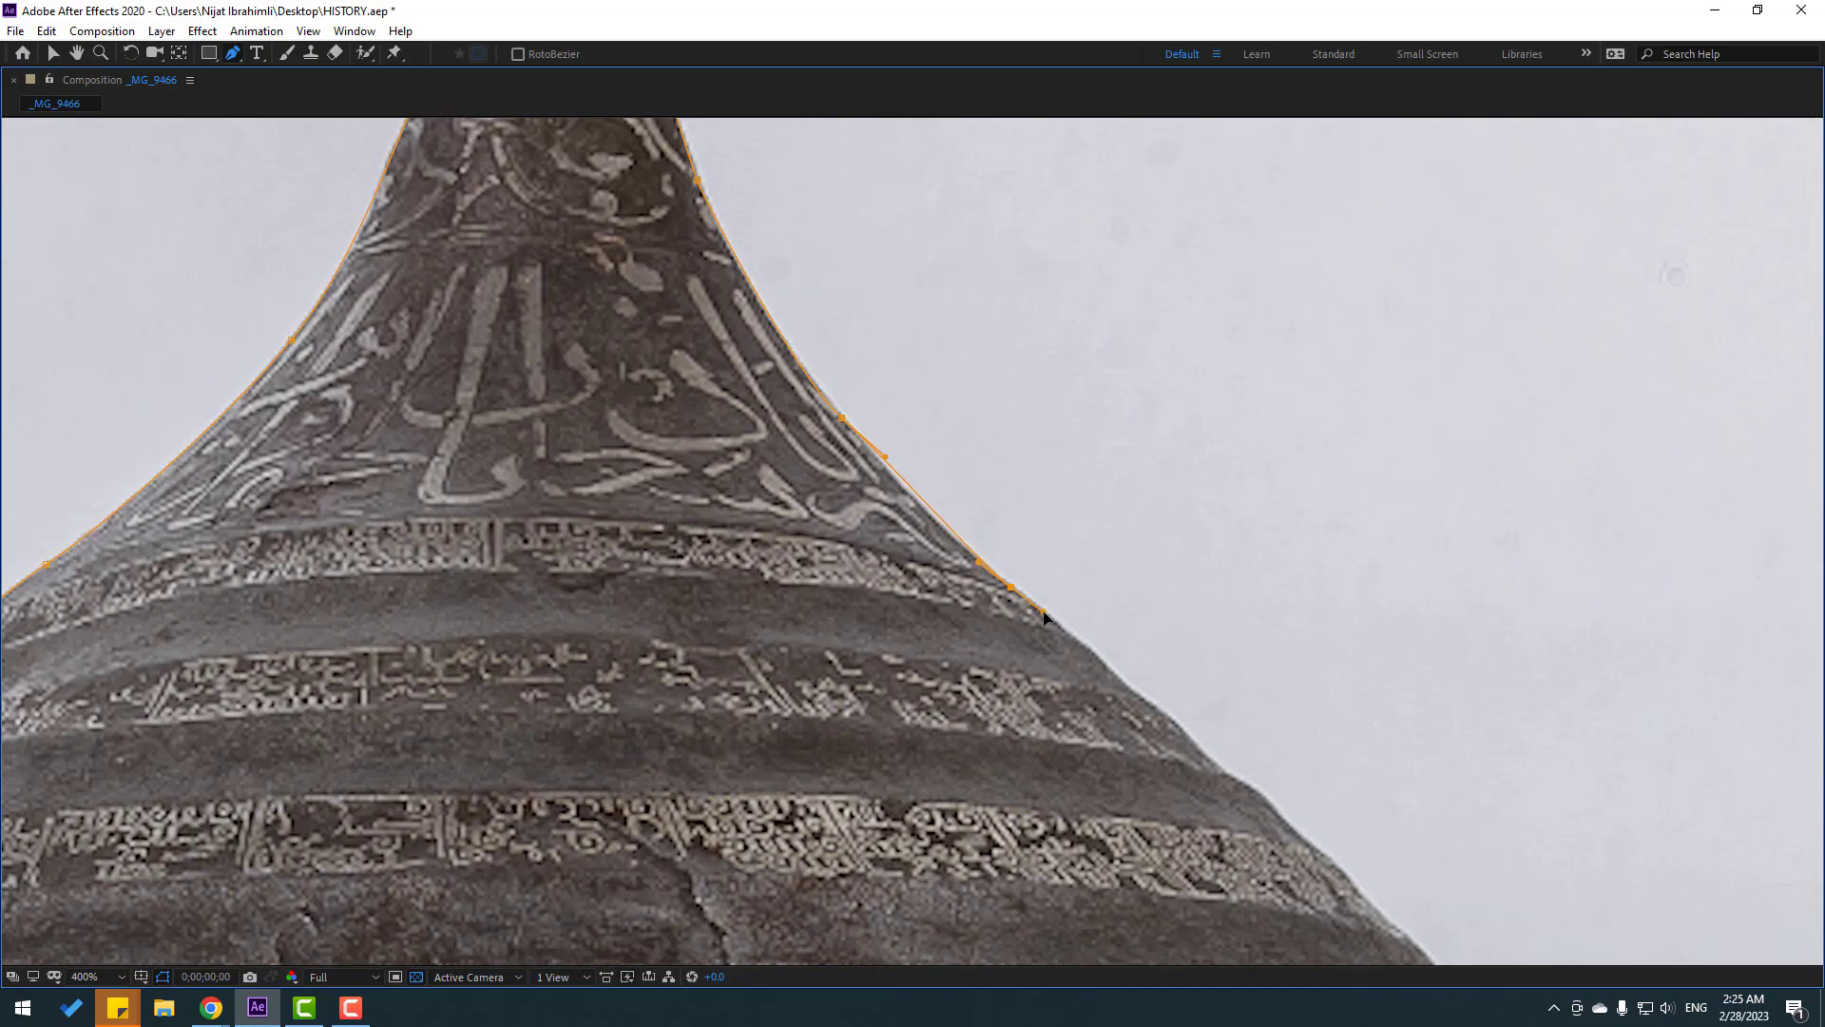
{"action": "scroll", "coordinate": [880, 470], "scroll_direction": "down", "scroll_amount": 15}
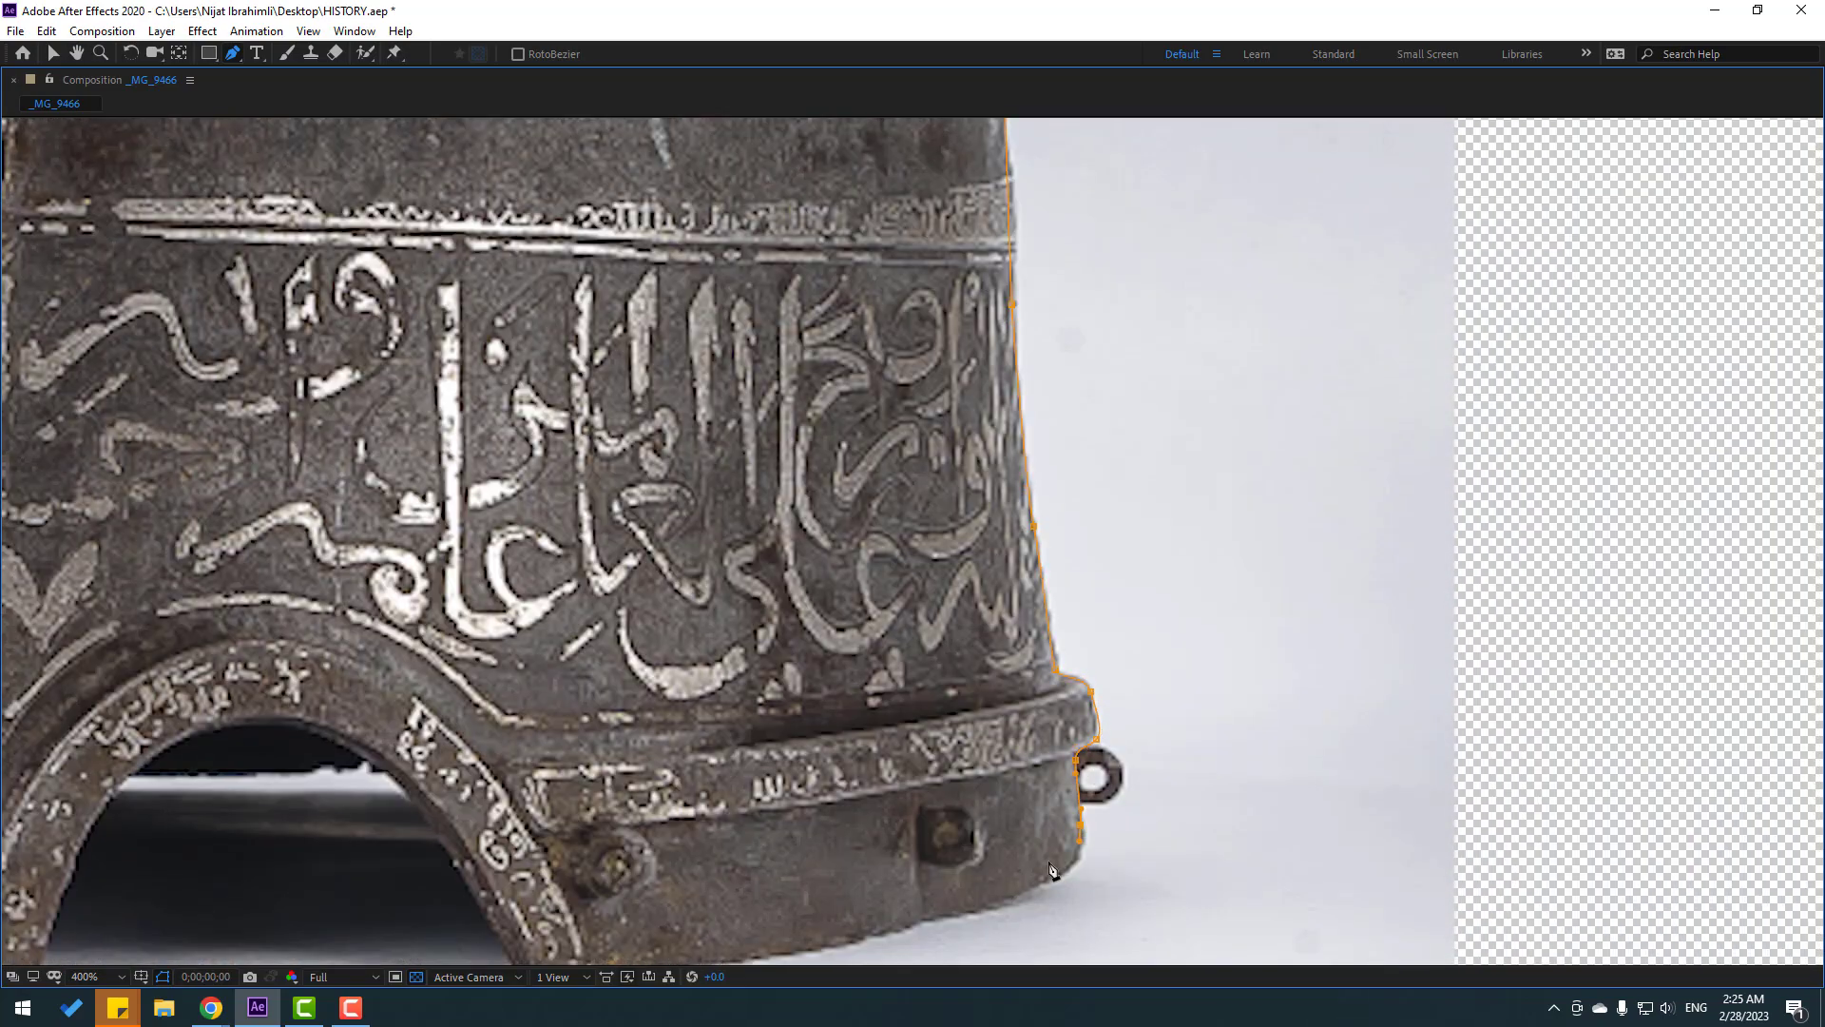
{"action": "left_click_drag", "start_coordinate": [1050, 869], "coordinate": [1088, 630]}
{"action": "left_click_drag", "start_coordinate": [1061, 652], "coordinate": [991, 677]}
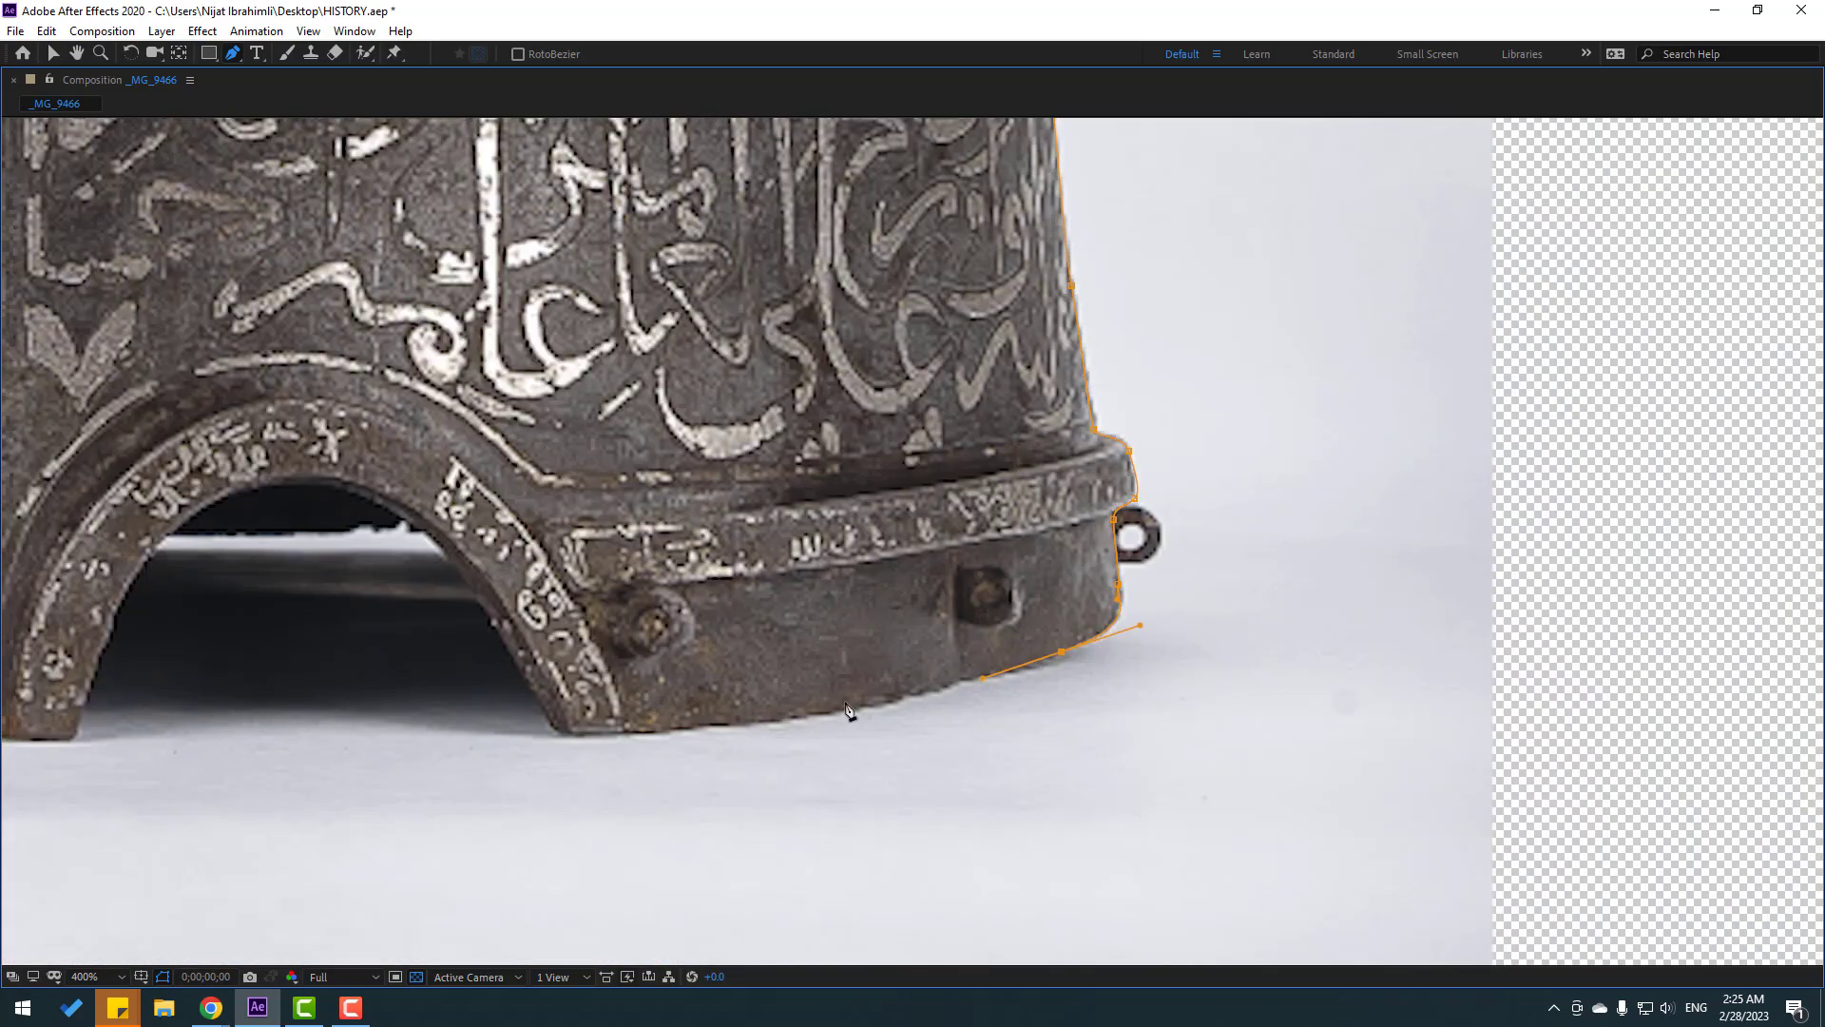
- Trace the mask along the helmet's bottom edge and around both arched openings, and close it at its starting point
{"action": "left_click_drag", "start_coordinate": [810, 715], "coordinate": [774, 720]}
{"action": "mouse_move", "coordinate": [615, 730]}
{"action": "left_mouse_down"}
{"action": "mouse_move", "coordinate": [511, 647]}
{"action": "mouse_move", "coordinate": [736, 620]}
{"action": "mouse_move", "coordinate": [708, 532]}
{"action": "left_mouse_up"}
{"action": "left_click_drag", "start_coordinate": [548, 486], "coordinate": [445, 508]}
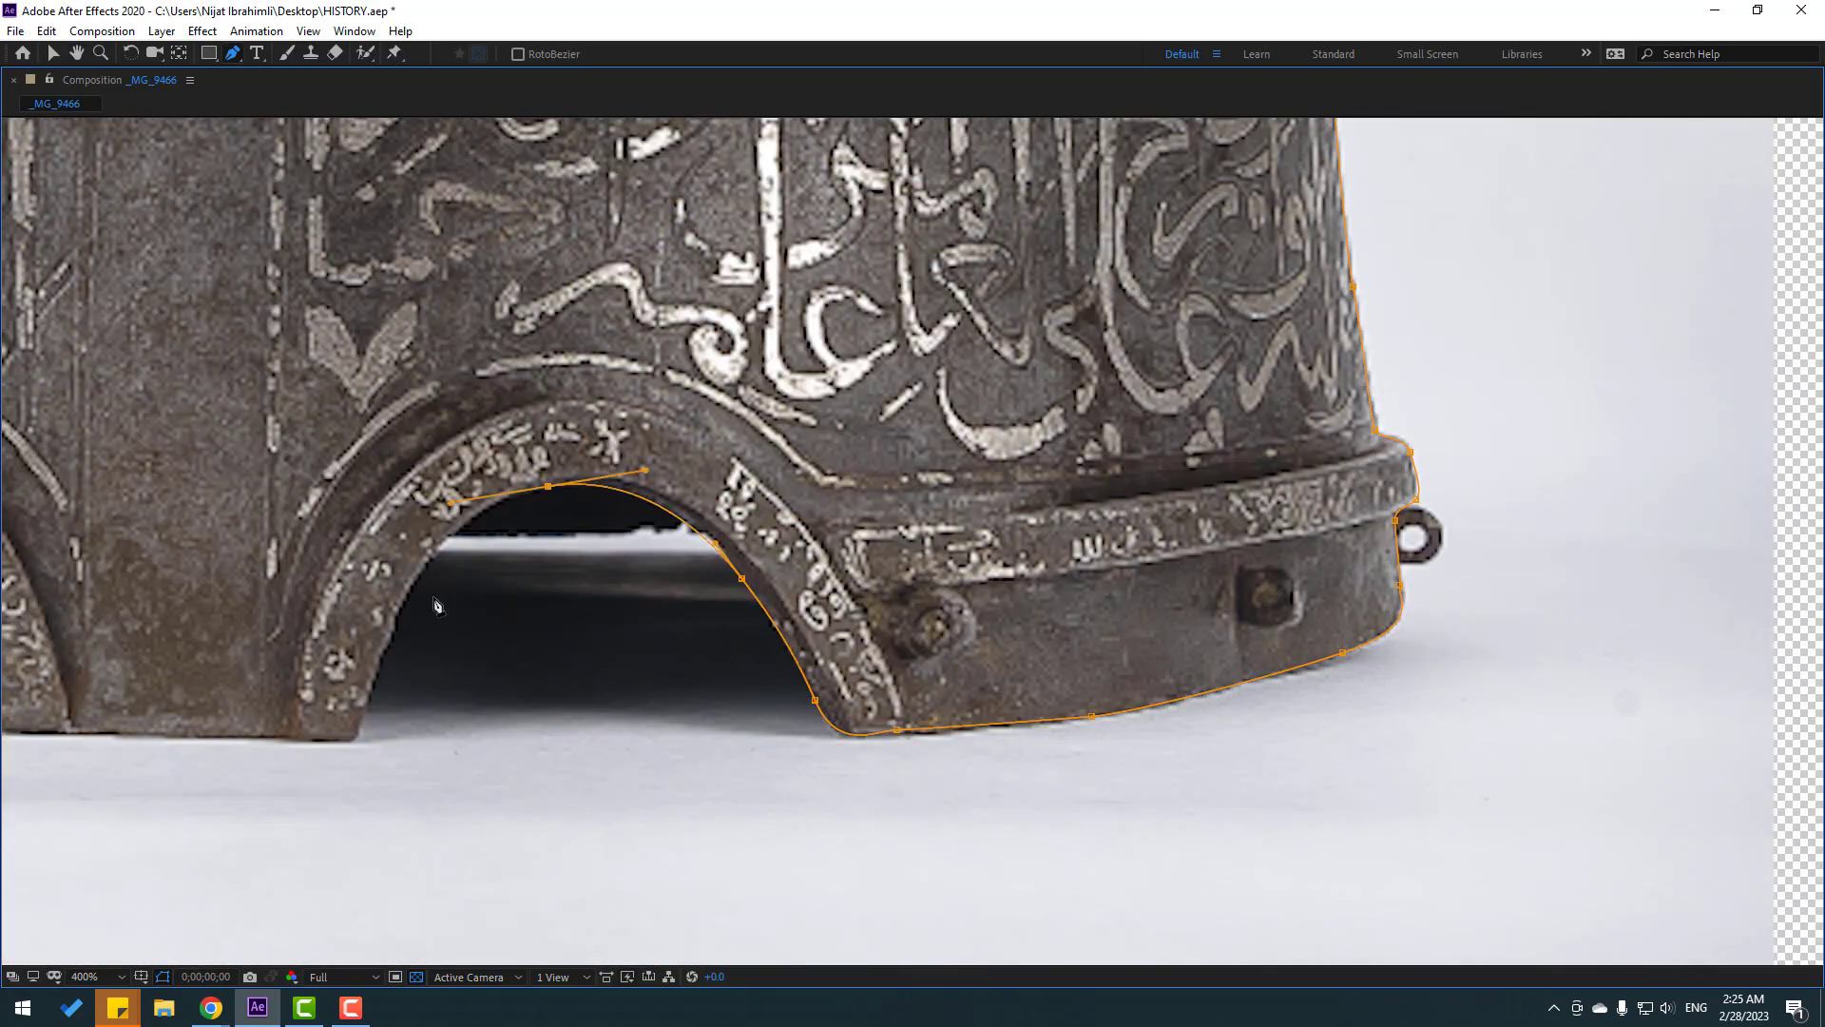
{"action": "left_click_drag", "start_coordinate": [391, 623], "coordinate": [370, 671]}
{"action": "left_click_drag", "start_coordinate": [620, 569], "coordinate": [487, 589]}
{"action": "left_click_drag", "start_coordinate": [406, 623], "coordinate": [738, 623]}
{"action": "left_click_drag", "start_coordinate": [639, 587], "coordinate": [633, 587]}
{"action": "left_click_drag", "start_coordinate": [561, 519], "coordinate": [545, 425]}
{"action": "left_click_drag", "start_coordinate": [441, 349], "coordinate": [372, 327]}
{"action": "left_click_drag", "start_coordinate": [228, 418], "coordinate": [381, 486]}
{"action": "left_click_drag", "start_coordinate": [249, 522], "coordinate": [643, 575]}
{"action": "left_click_drag", "start_coordinate": [1448, 527], "coordinate": [708, 541]}
- Refine the mask curve at the right side of the left arch and fit the cut-out helmet in the viewer
{"action": "left_click", "coordinate": [596, 494]}
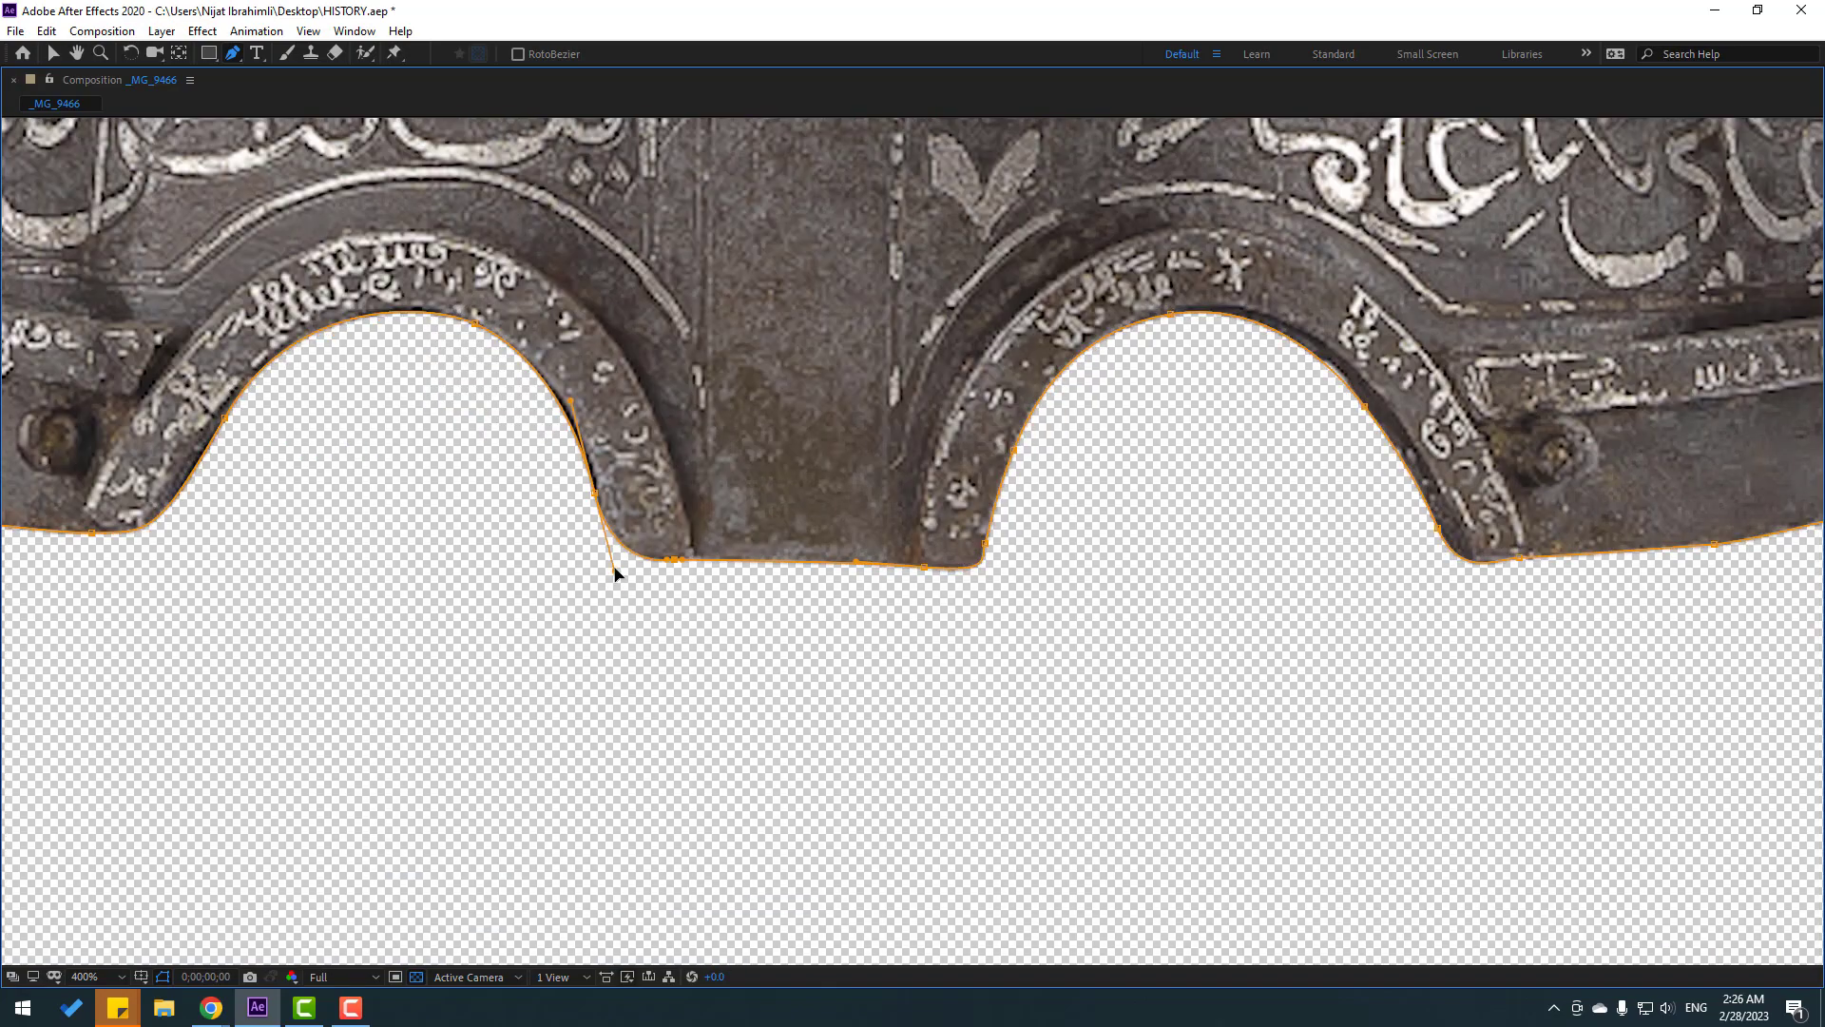
{"action": "left_click_drag", "start_coordinate": [1385, 536], "coordinate": [617, 553]}
{"action": "scroll", "coordinate": [613, 542], "scroll_direction": "down", "scroll_amount": 2}
{"action": "left_click_drag", "start_coordinate": [582, 433], "coordinate": [796, 820]}
{"action": "key", "text": "grave"}
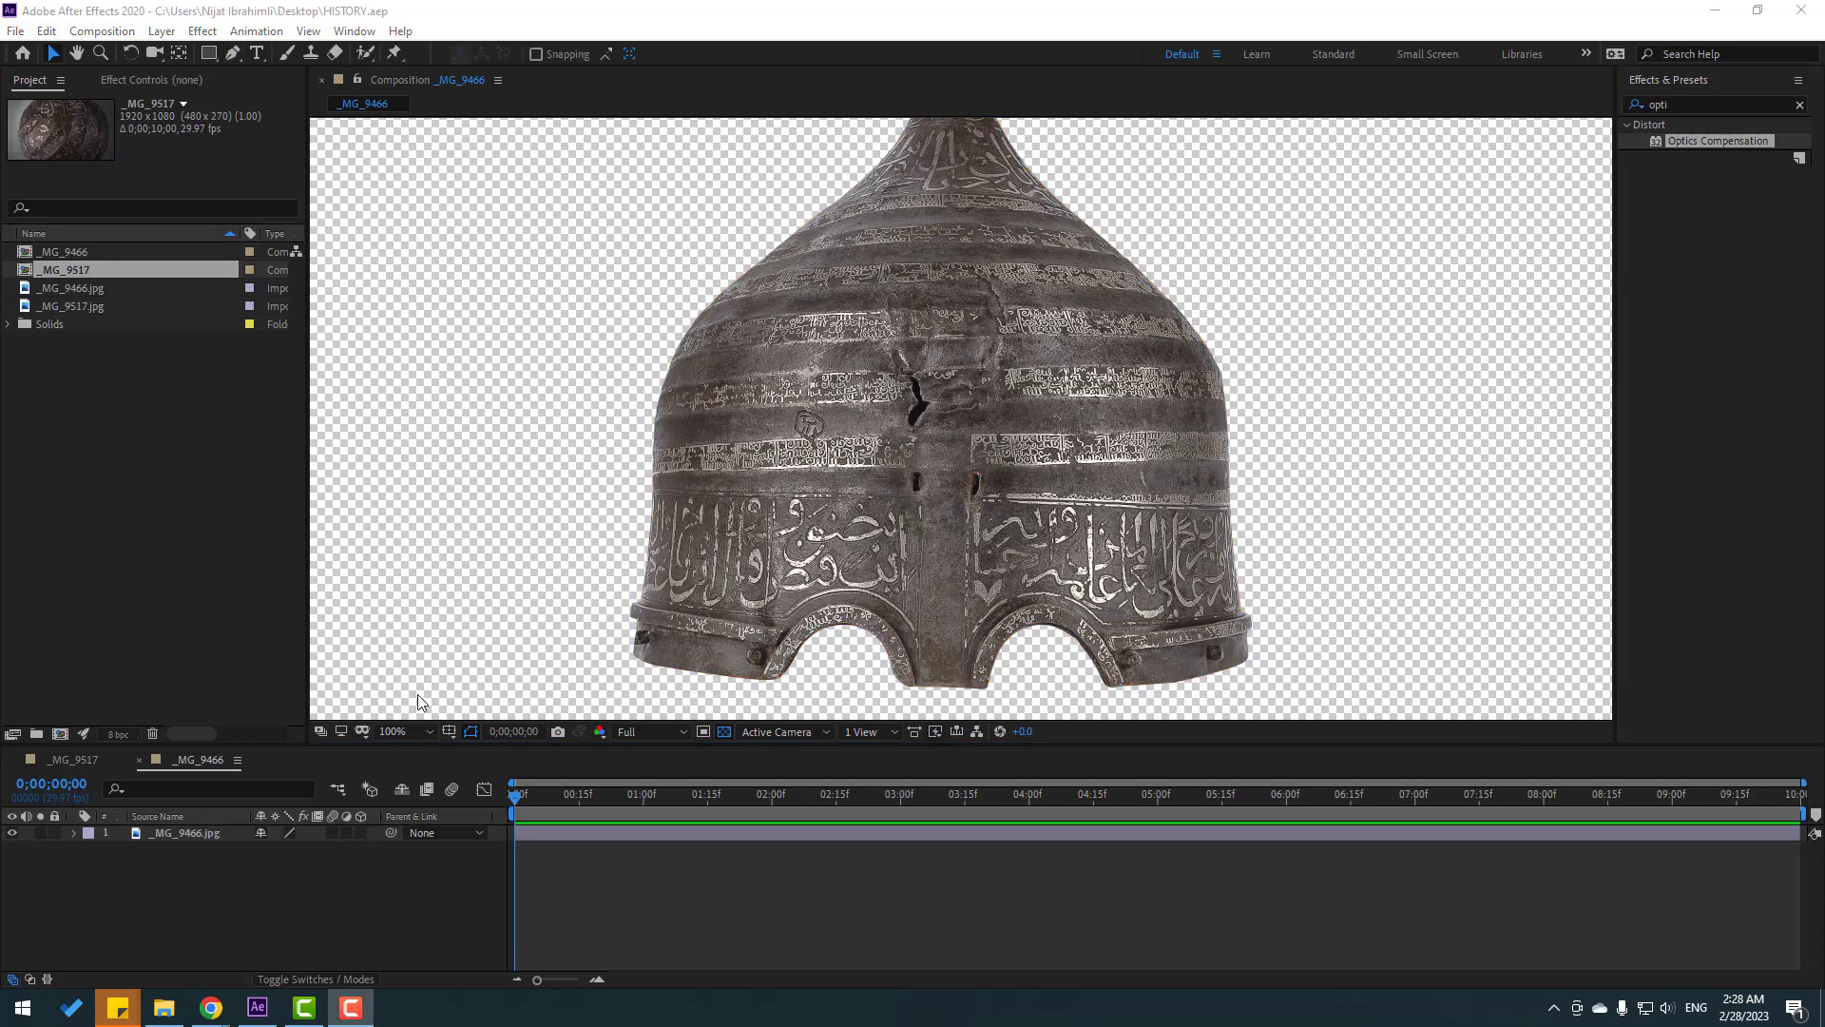
{"action": "key", "text": "shift+/"}
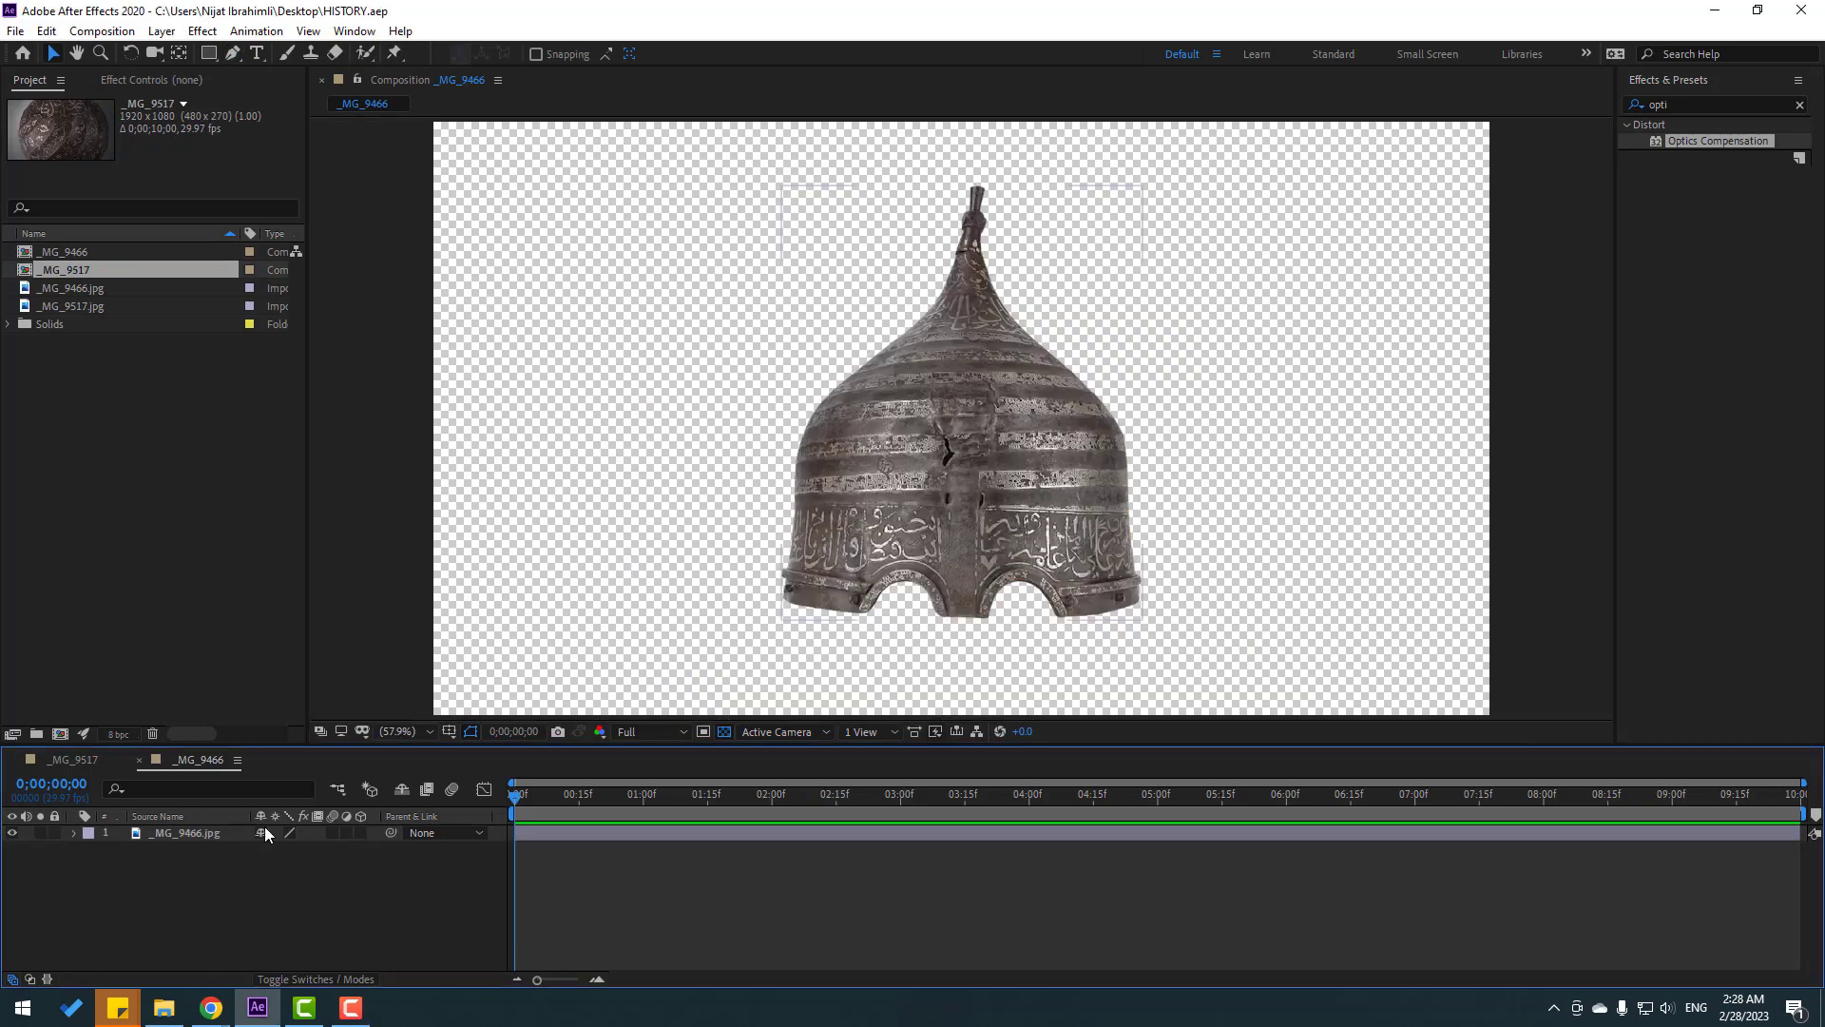
- Copy the BG gradient layer from _MG_9517 into the _MG_9466 composition beneath the helmet and make it a 2D layer
{"action": "left_click", "coordinate": [76, 762]}
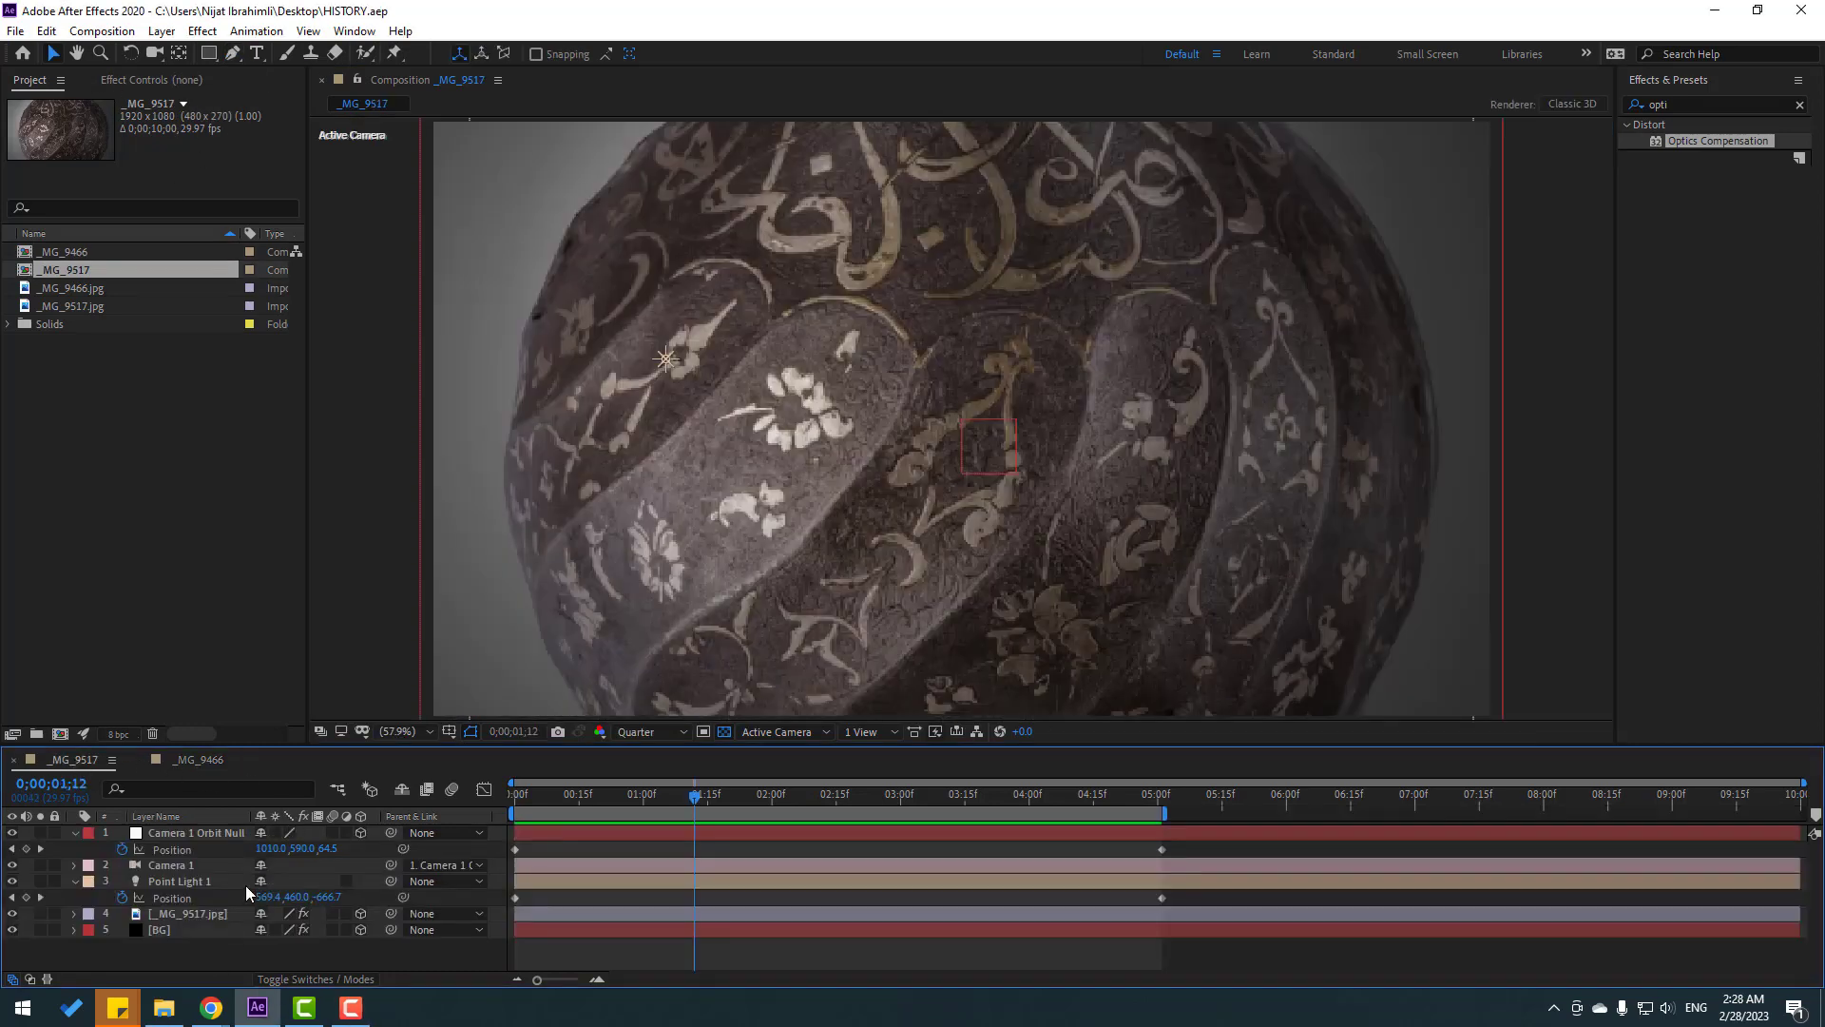
{"action": "left_click", "coordinate": [163, 935]}
{"action": "left_click", "coordinate": [185, 763]}
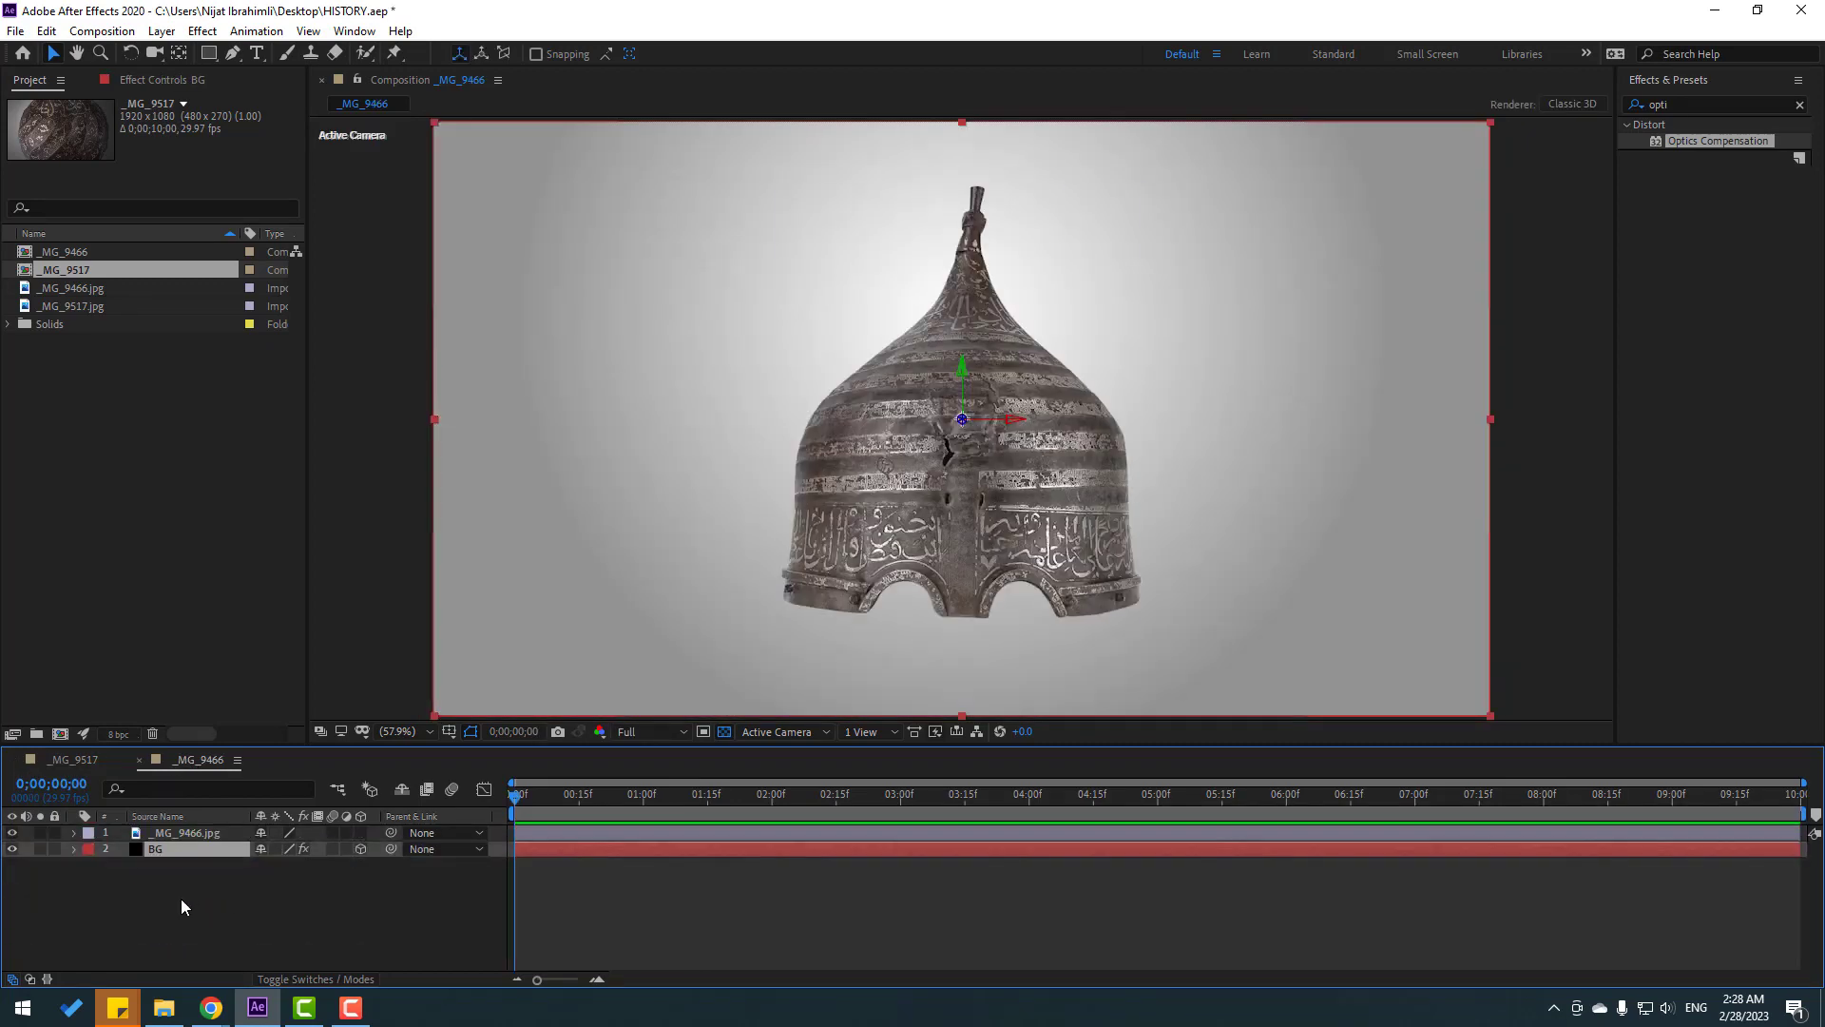
{"action": "left_click", "coordinate": [181, 898]}
{"action": "left_click", "coordinate": [361, 851]}
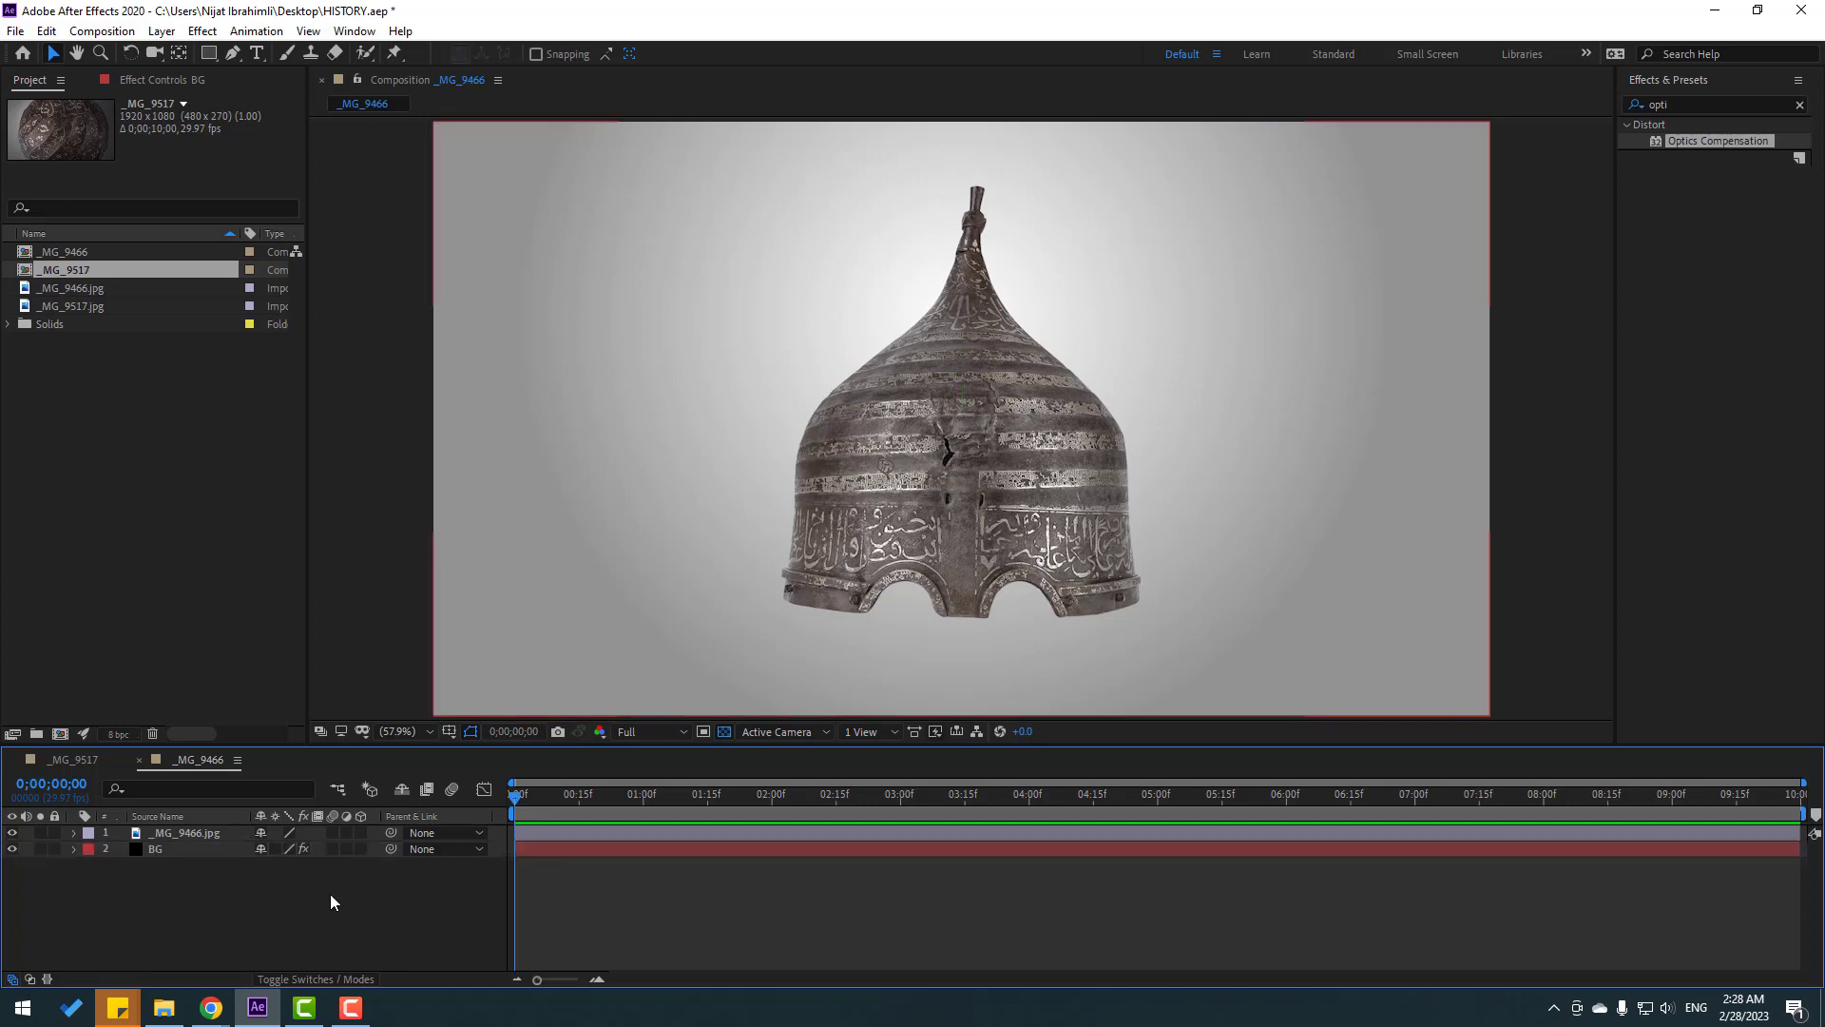
- Apply the Optics Compensation effect to the _MG_9466.jpg helmet layer and set its Field Of View to 78.5
{"action": "left_click", "coordinate": [170, 837]}
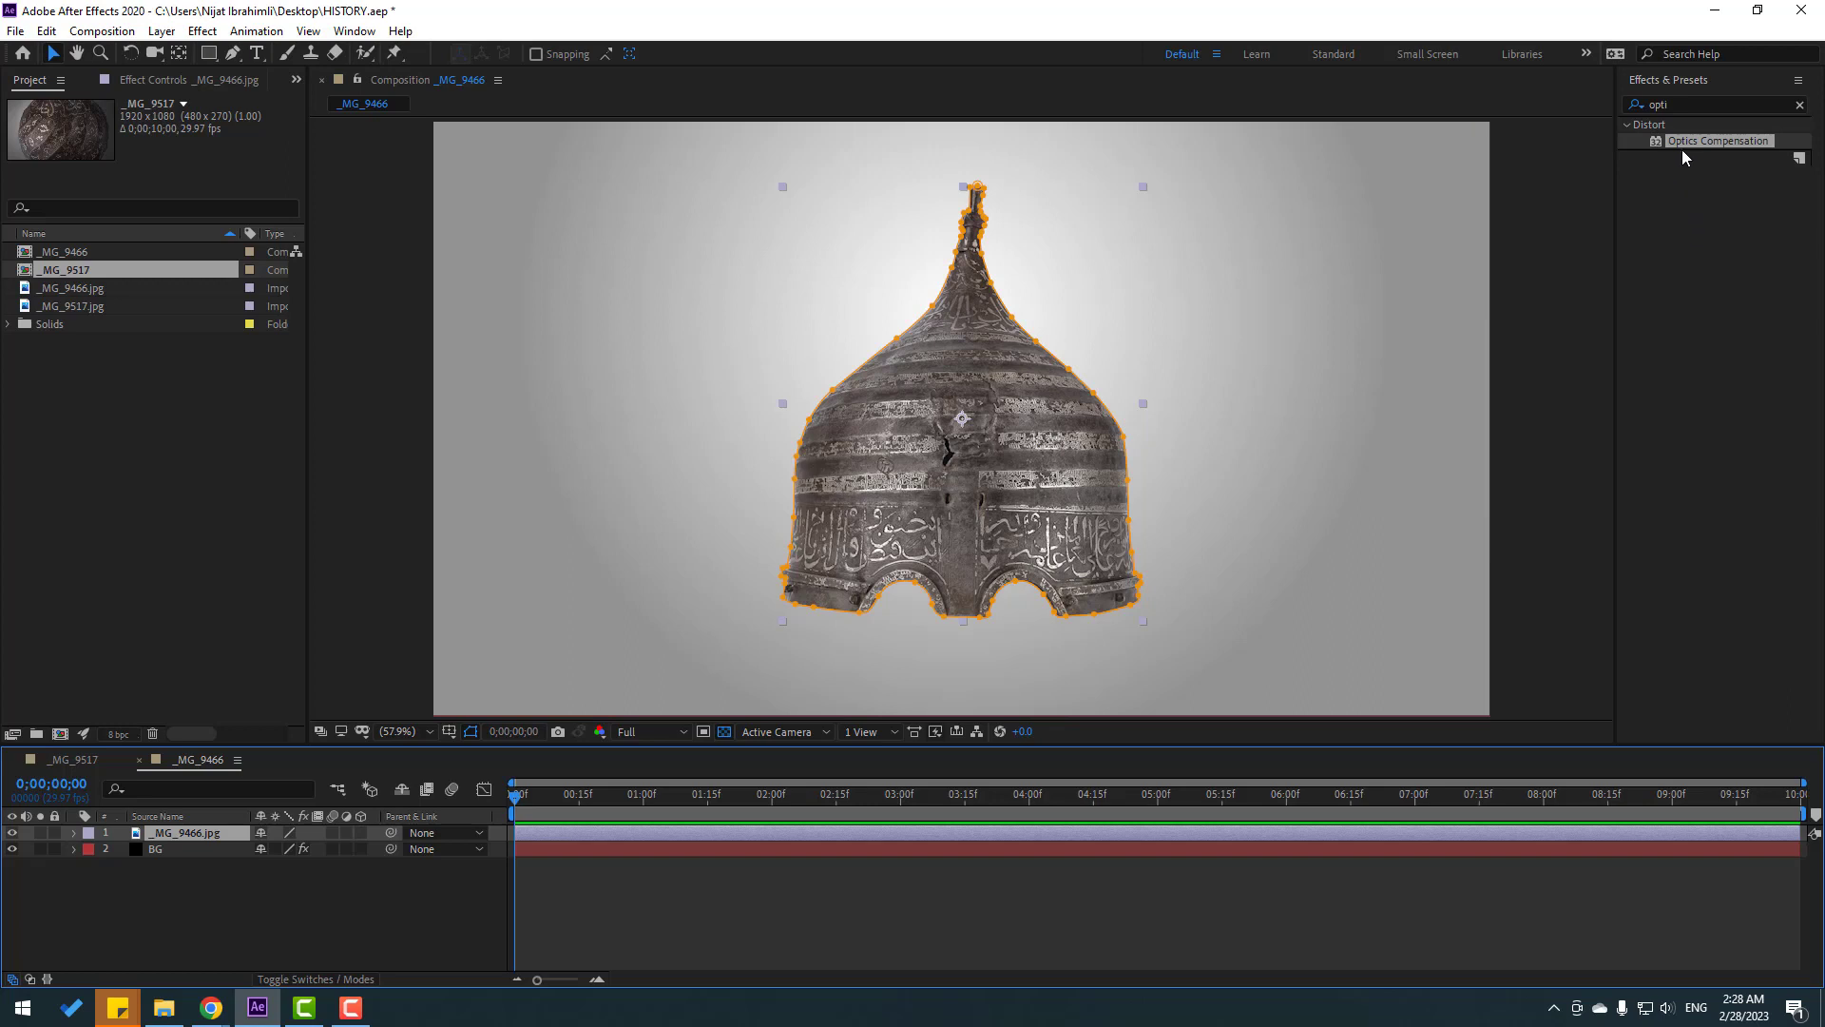
{"action": "left_click_drag", "start_coordinate": [1680, 150], "coordinate": [144, 840]}
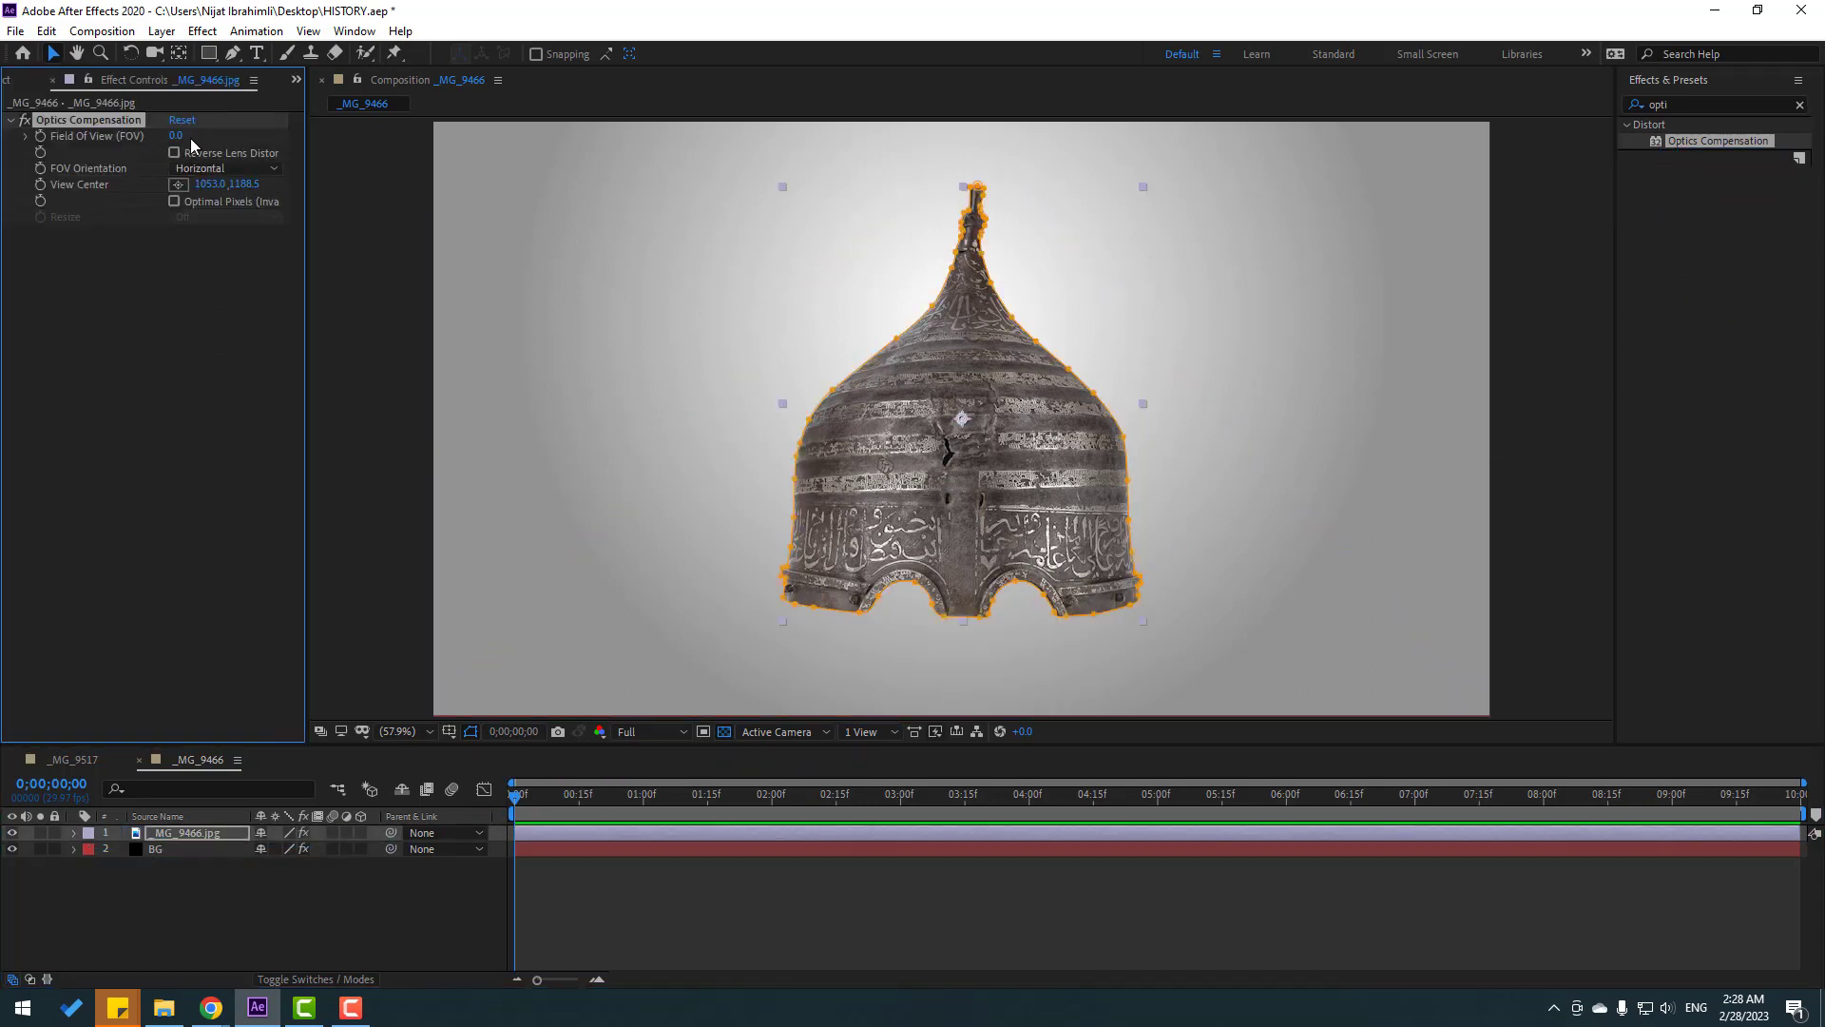
{"action": "left_click_drag", "start_coordinate": [178, 138], "coordinate": [216, 136]}
{"action": "left_click_drag", "start_coordinate": [335, 136], "coordinate": [908, 121]}
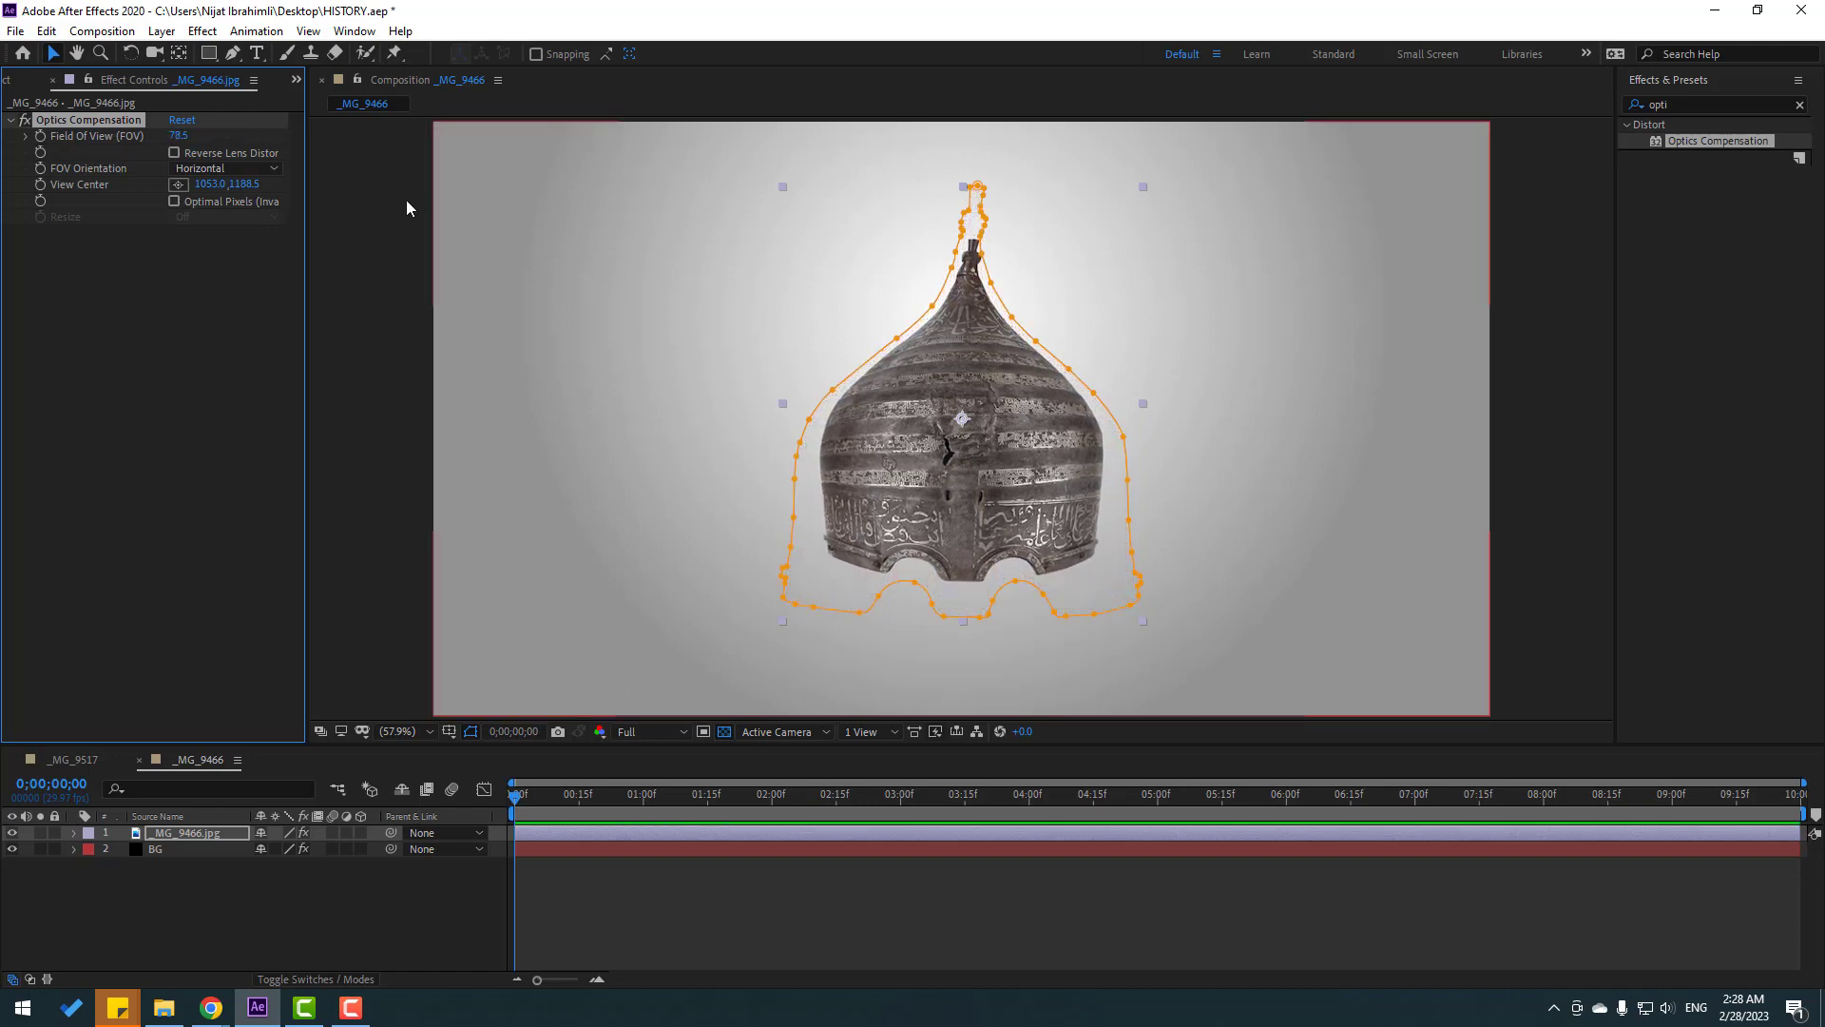
- Animate the helmet's Scale from 21% at the start to 48% at 7 seconds, ending the work area there
{"action": "key", "text": "s"}
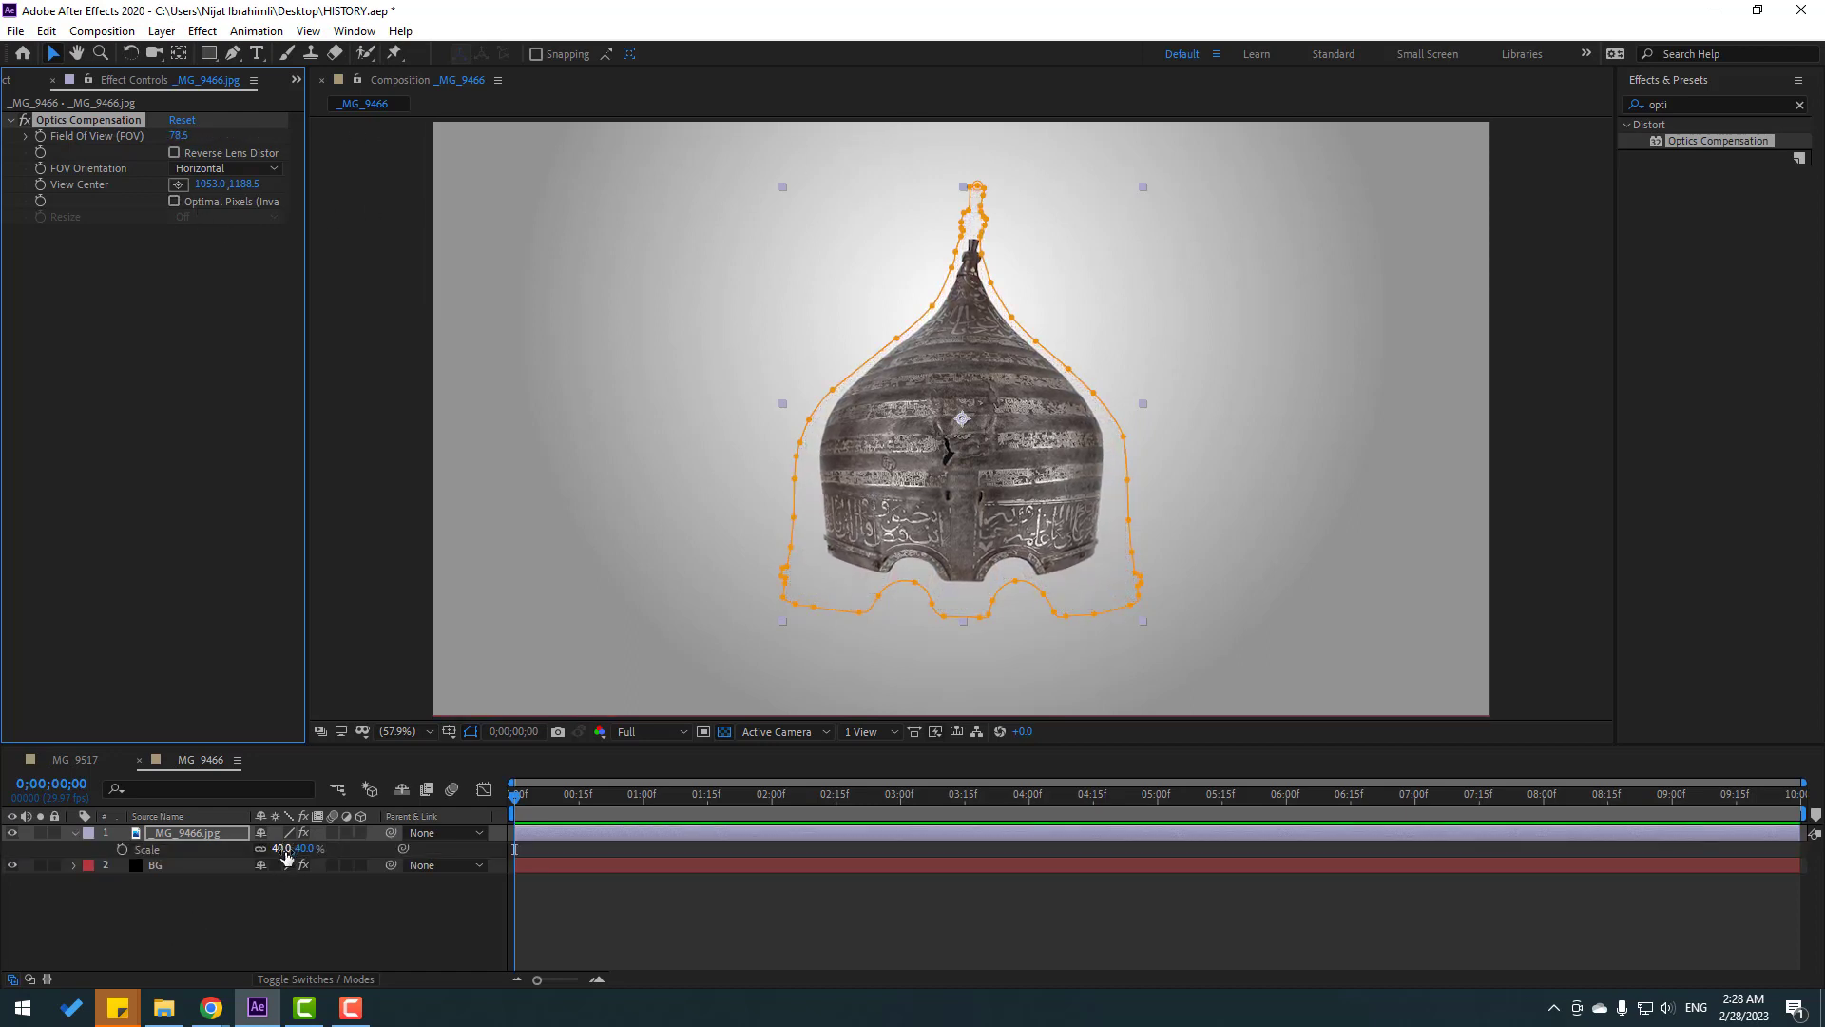
{"action": "left_click_drag", "start_coordinate": [283, 850], "coordinate": [265, 851]}
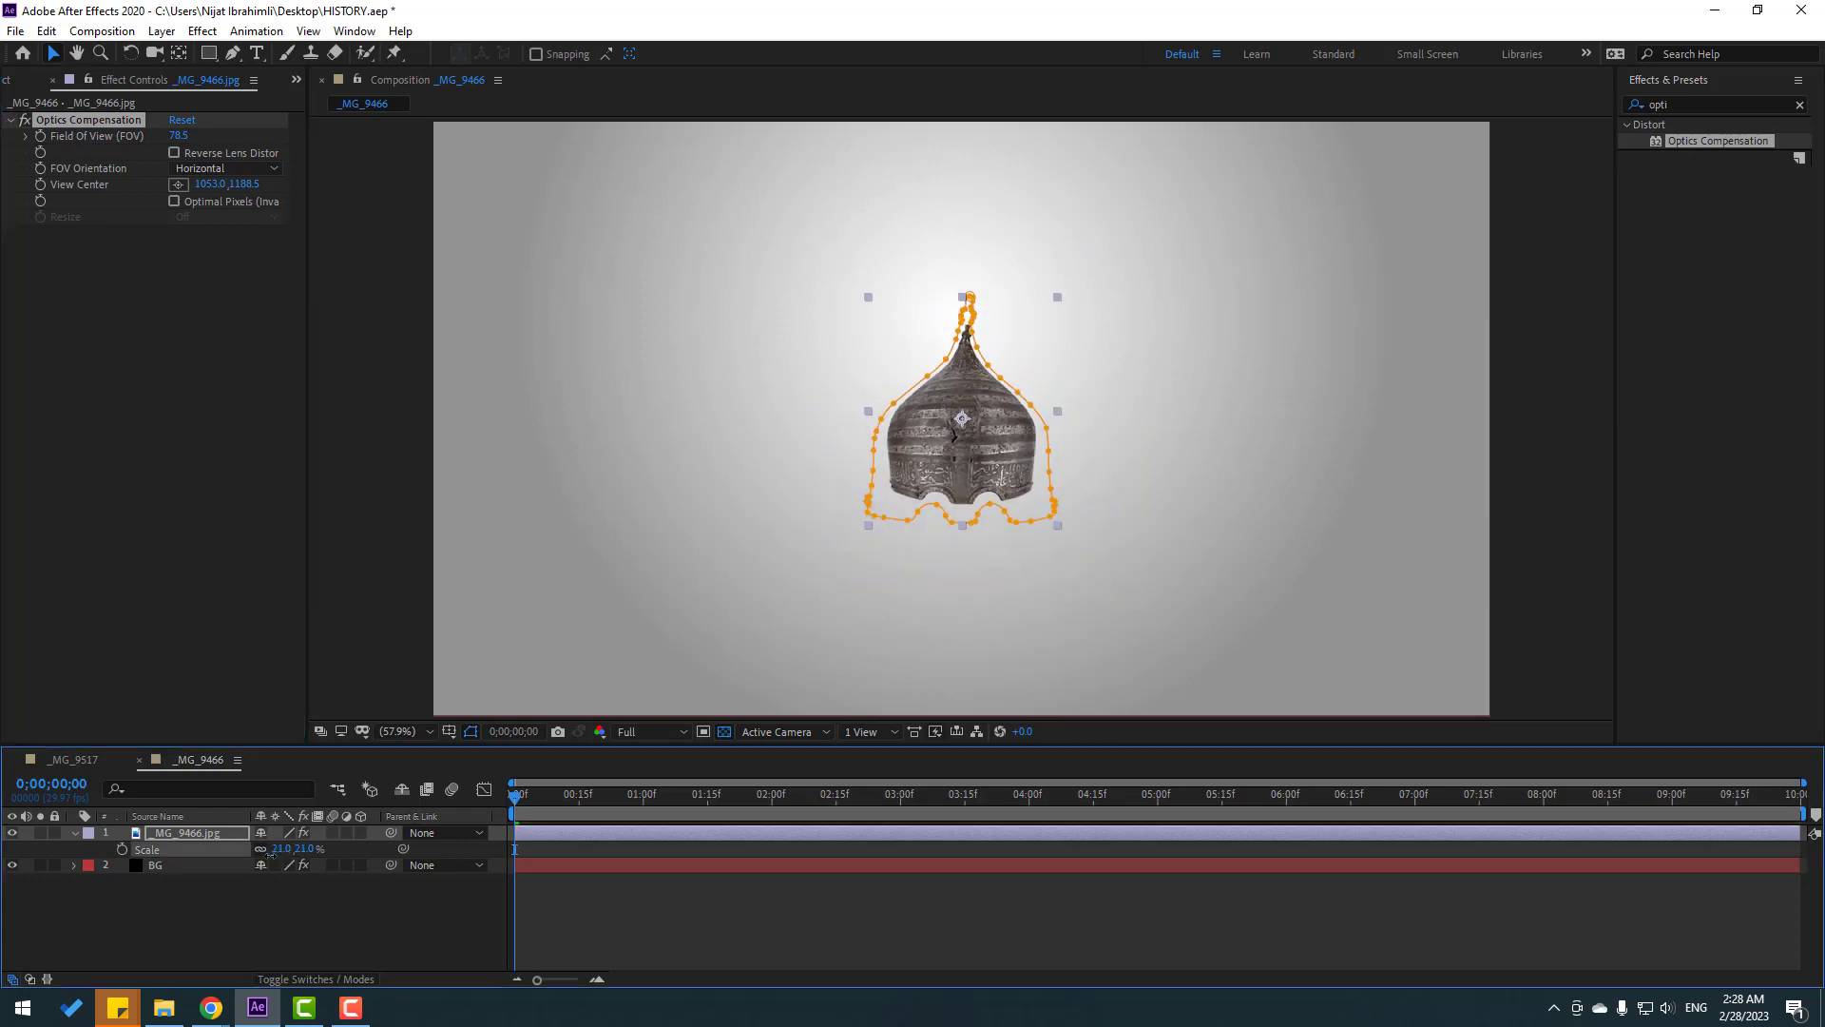
{"action": "left_click", "coordinate": [121, 850]}
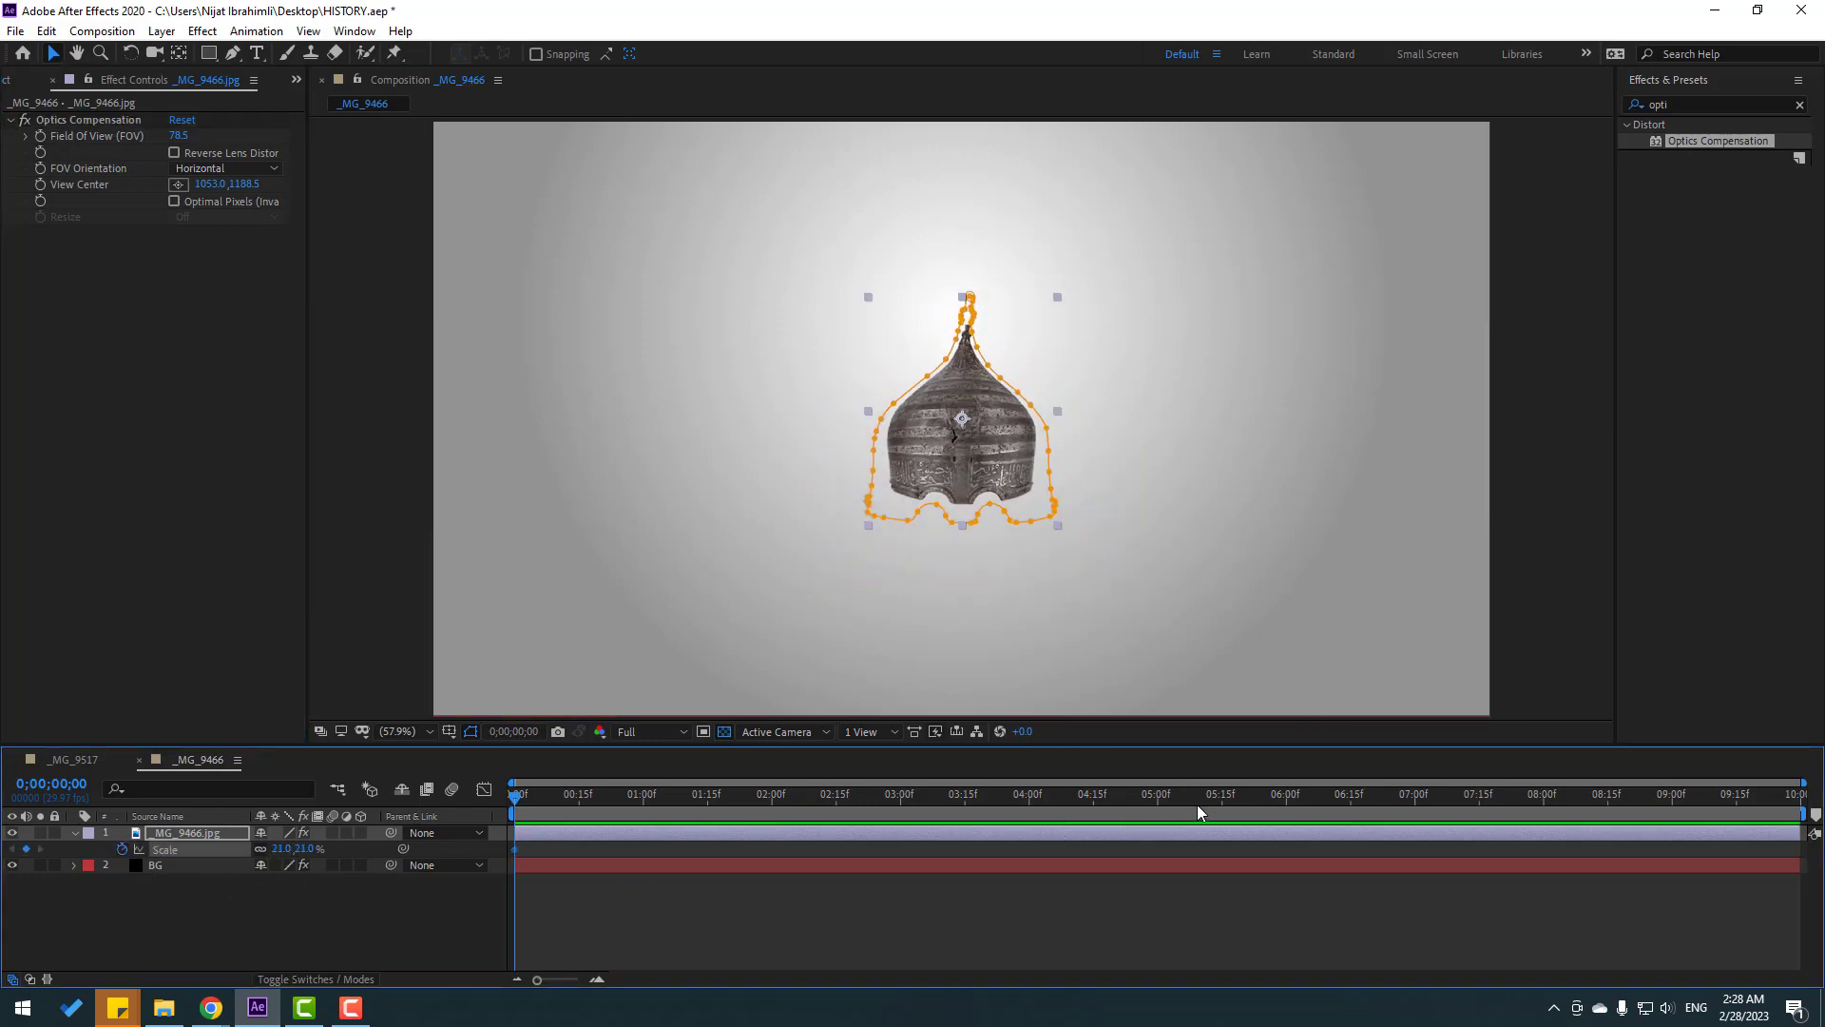
{"action": "left_click_drag", "start_coordinate": [1198, 806], "coordinate": [1412, 807]}
{"action": "key", "text": "n"}
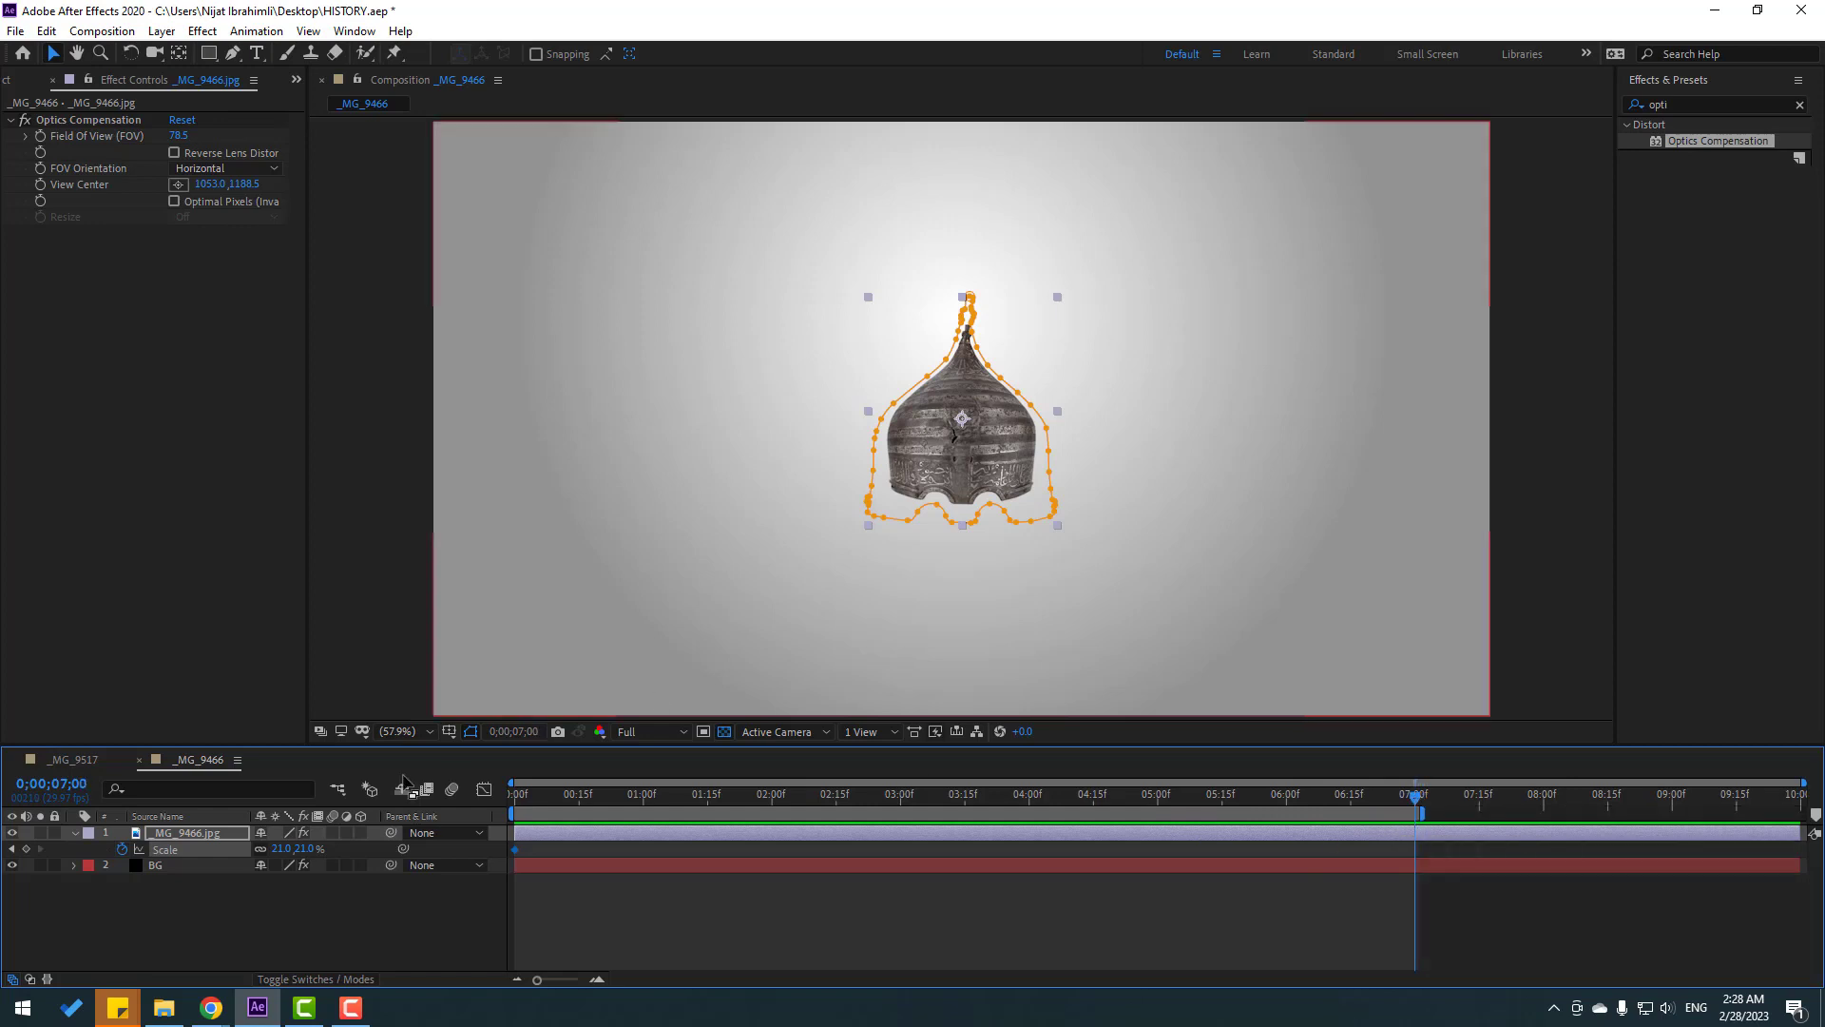
{"action": "left_click_drag", "start_coordinate": [285, 849], "coordinate": [310, 849]}
- Keyframe the Optics Compensation Field Of View from its current value at the start to 0 at 7 seconds
{"action": "left_click_drag", "start_coordinate": [1410, 799], "coordinate": [476, 796]}
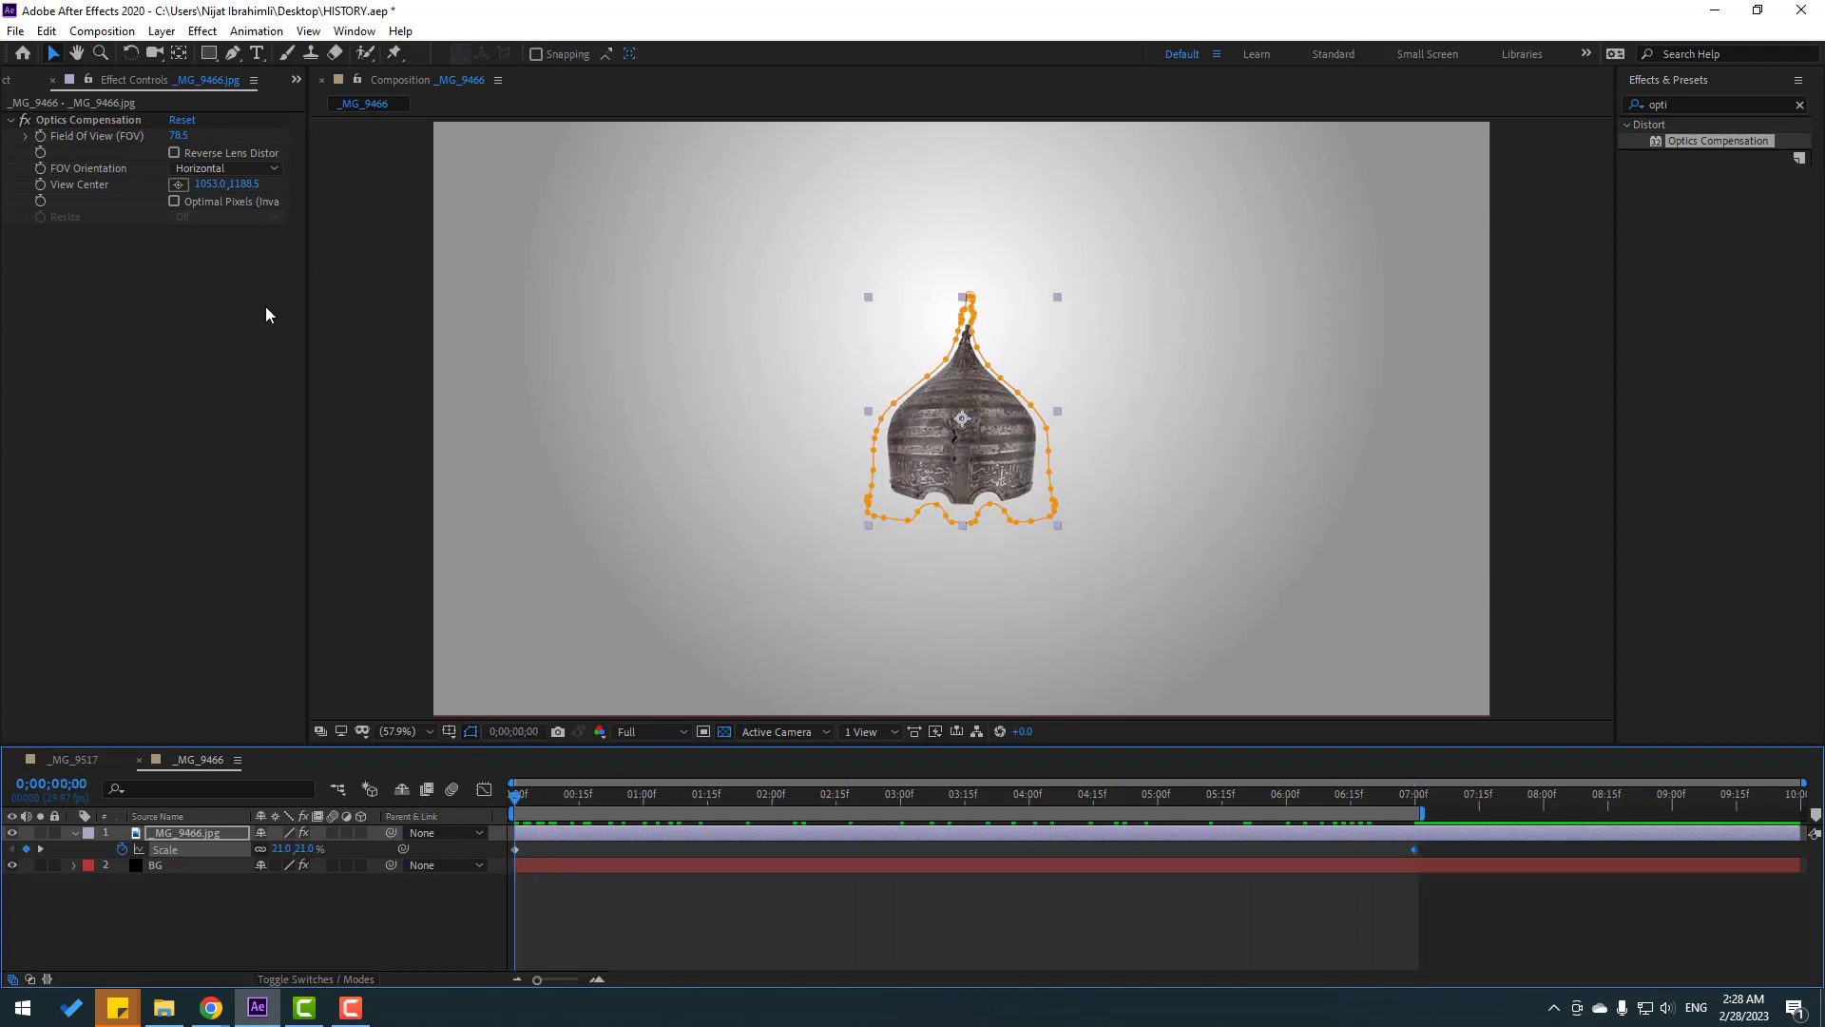
{"action": "left_click", "coordinate": [41, 136]}
{"action": "left_click_drag", "start_coordinate": [741, 800], "coordinate": [1415, 795]}
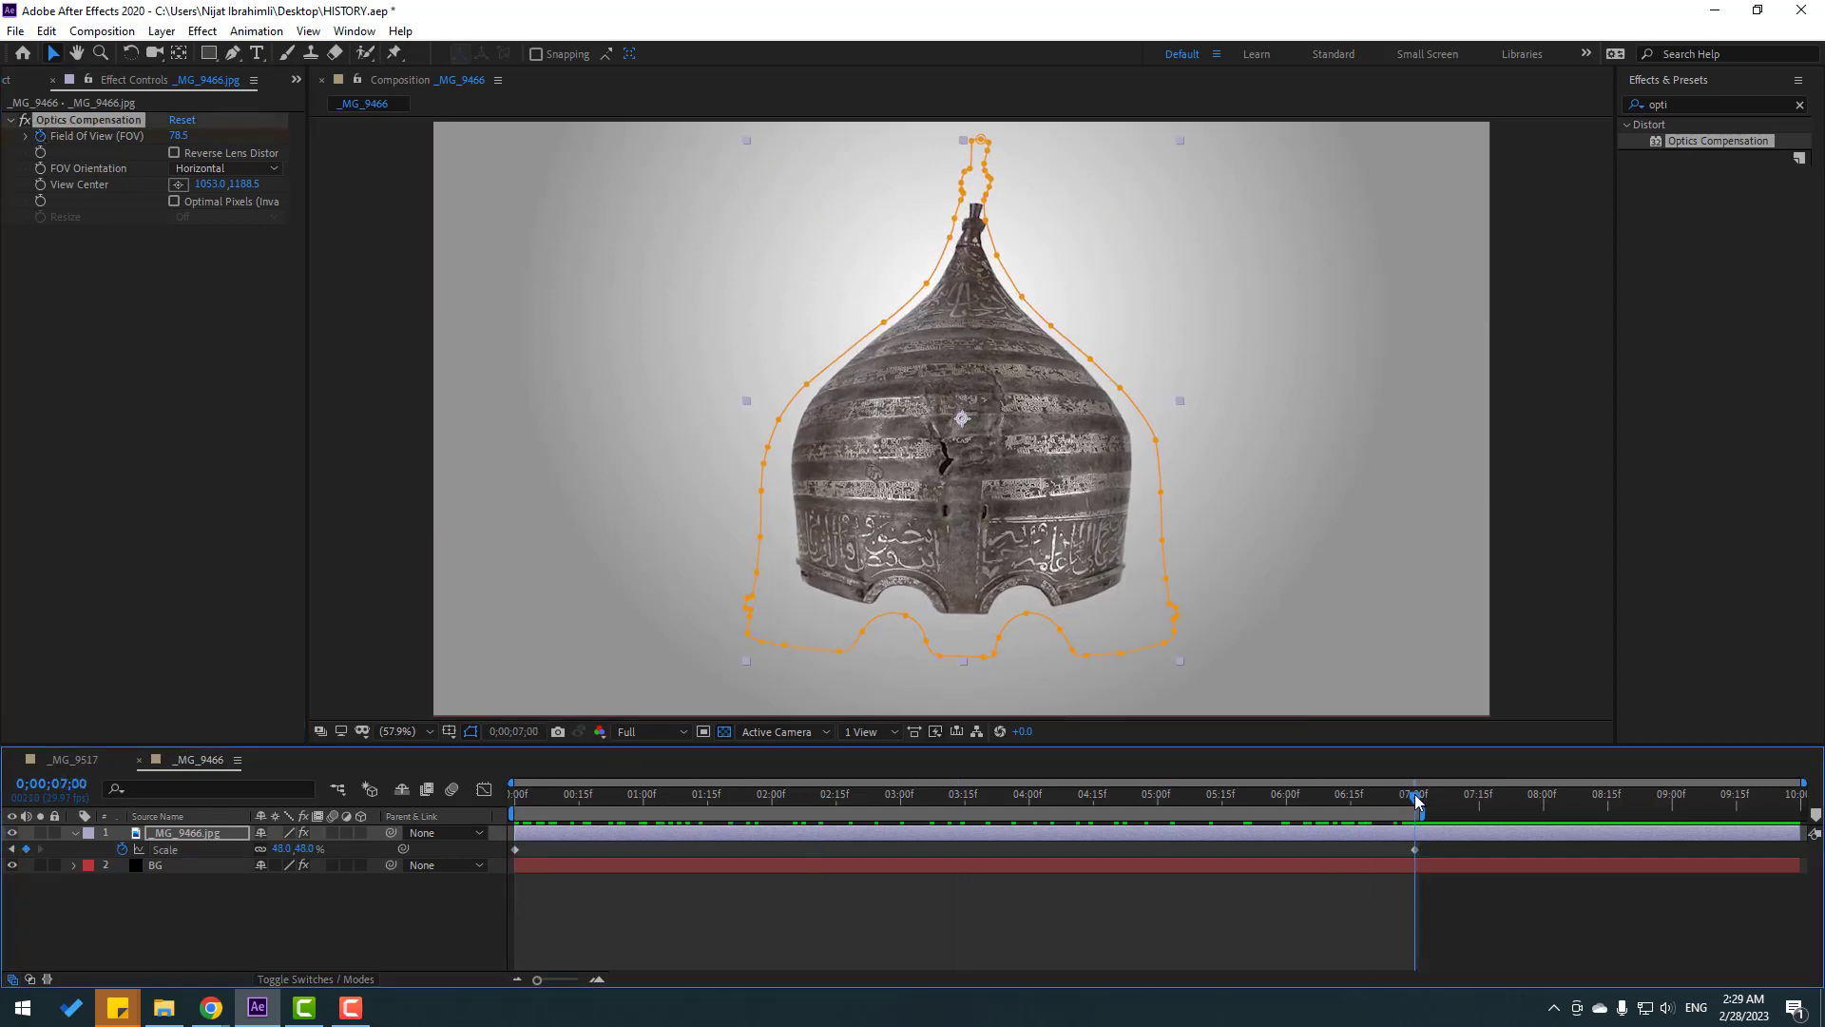
{"action": "left_click", "coordinate": [179, 138]}
{"action": "type", "text": "0"}
{"action": "key", "text": "Return"}
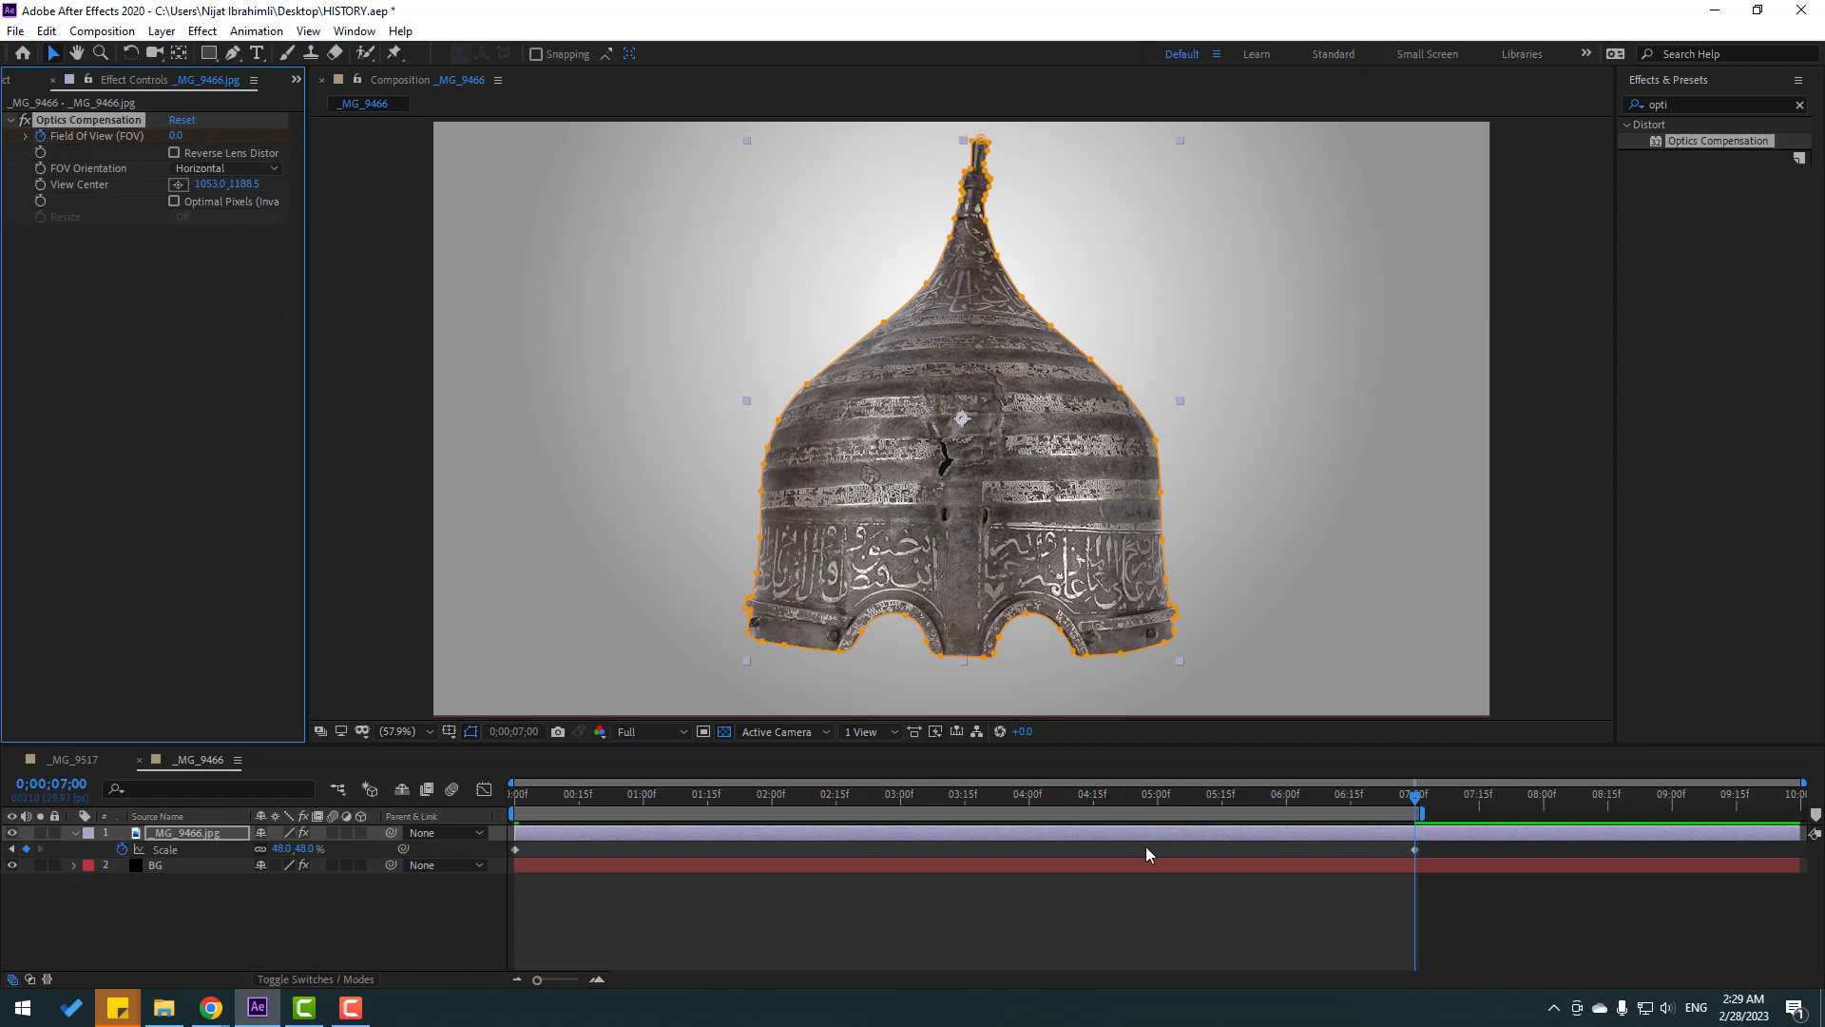
- Preview the helmet animation and lower the viewer resolution to Quarter
{"action": "key", "text": "space"}
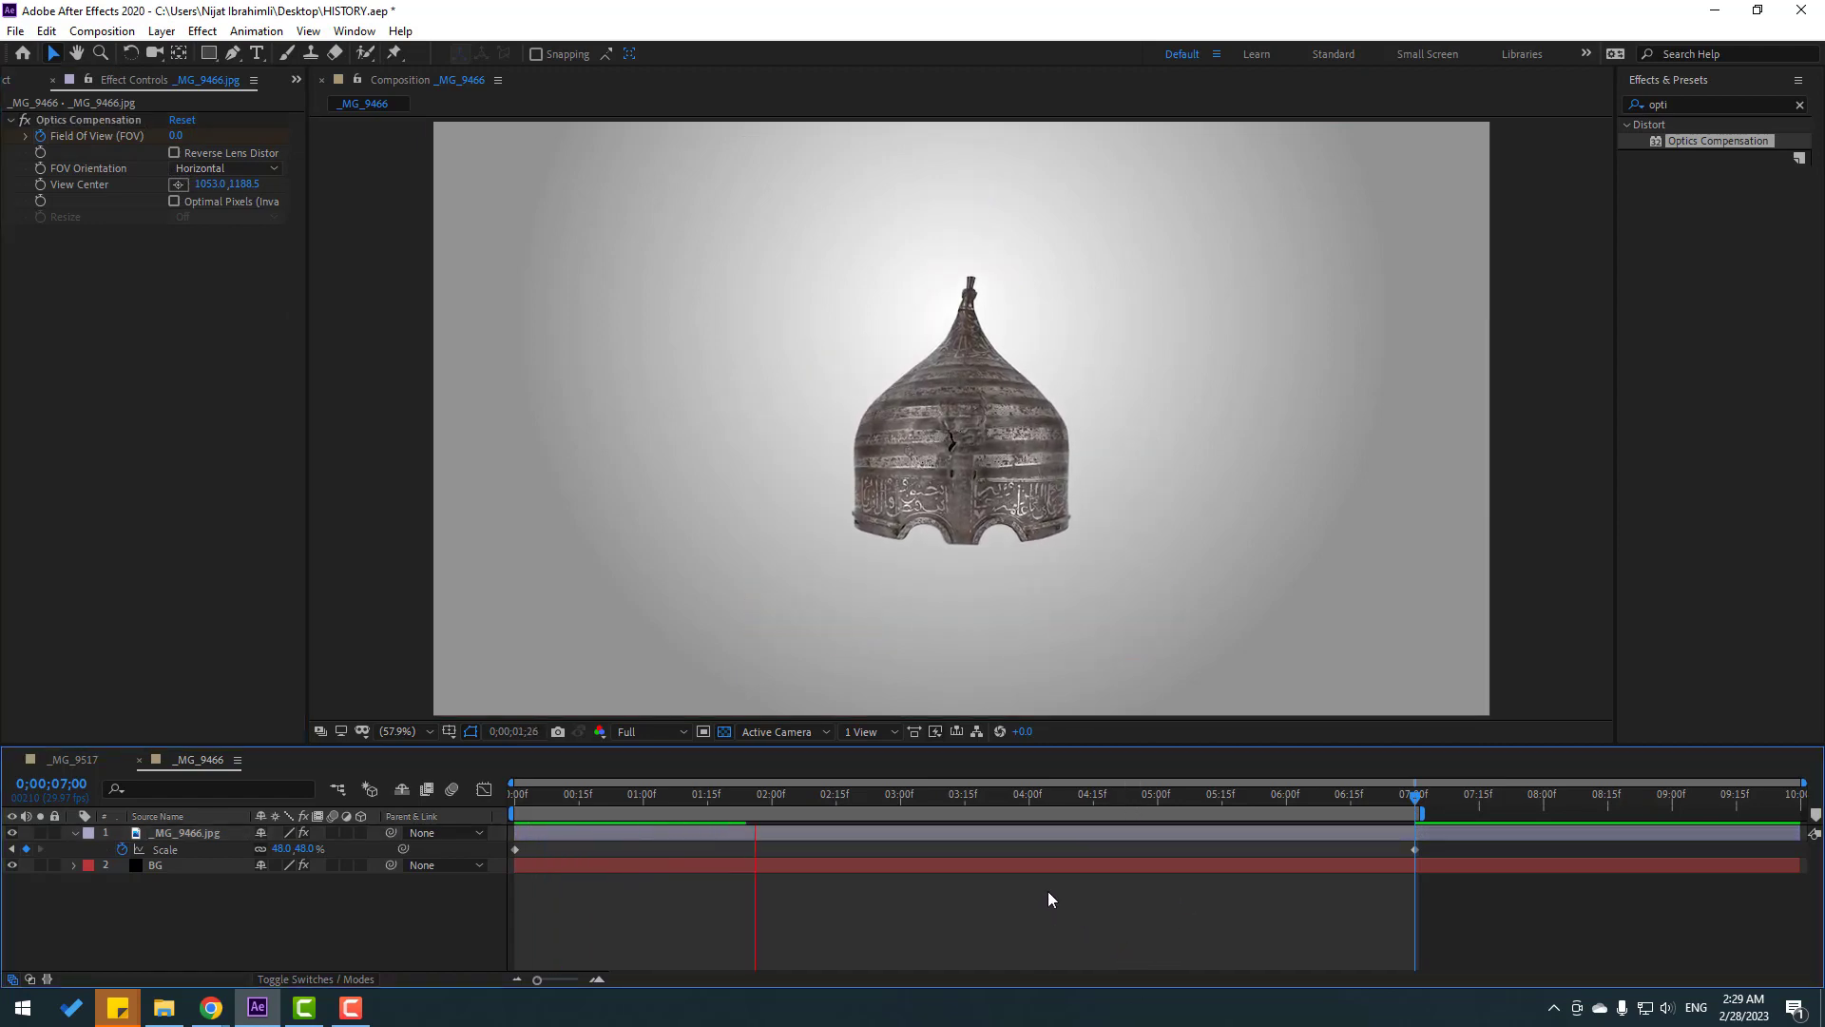
{"action": "left_click", "coordinate": [874, 801]}
{"action": "left_click", "coordinate": [628, 730]}
{"action": "left_click", "coordinate": [650, 834]}
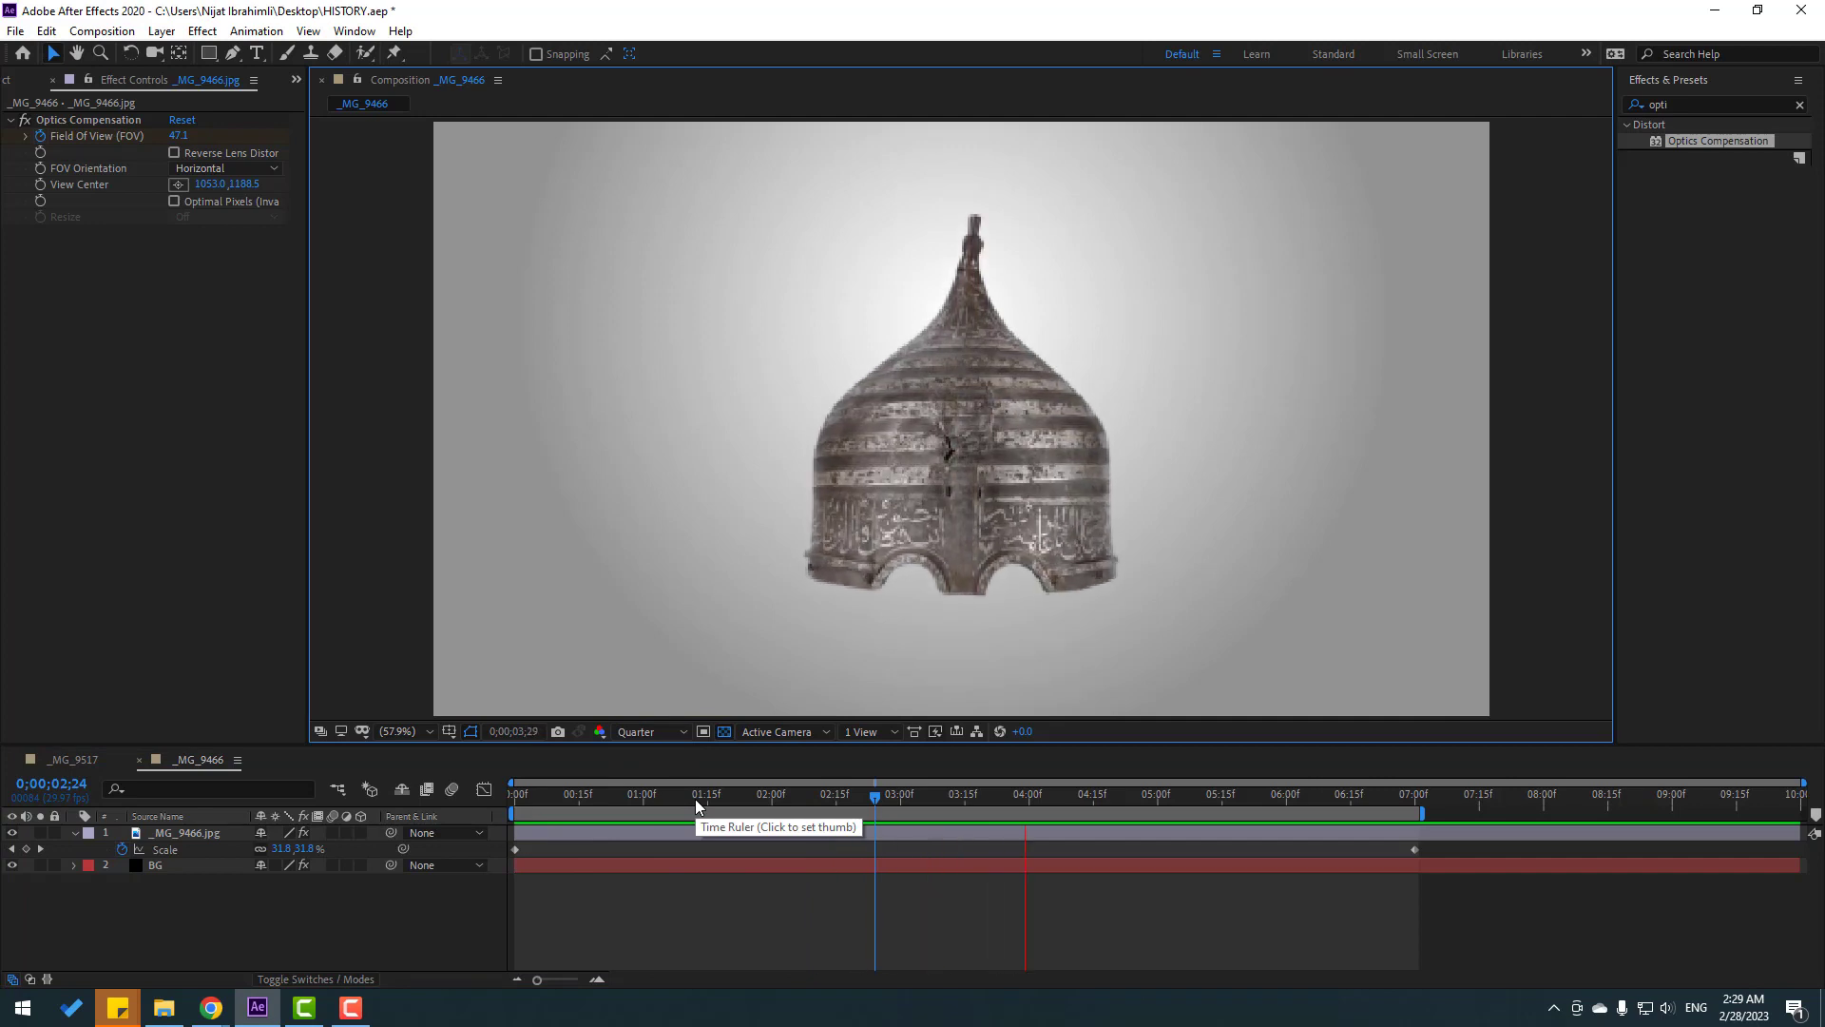
- Keyframe the horizontal View Center of Optics Compensation from 1133 at the start to 361 at 7 seconds
{"action": "left_click_drag", "start_coordinate": [694, 798], "coordinate": [514, 798]}
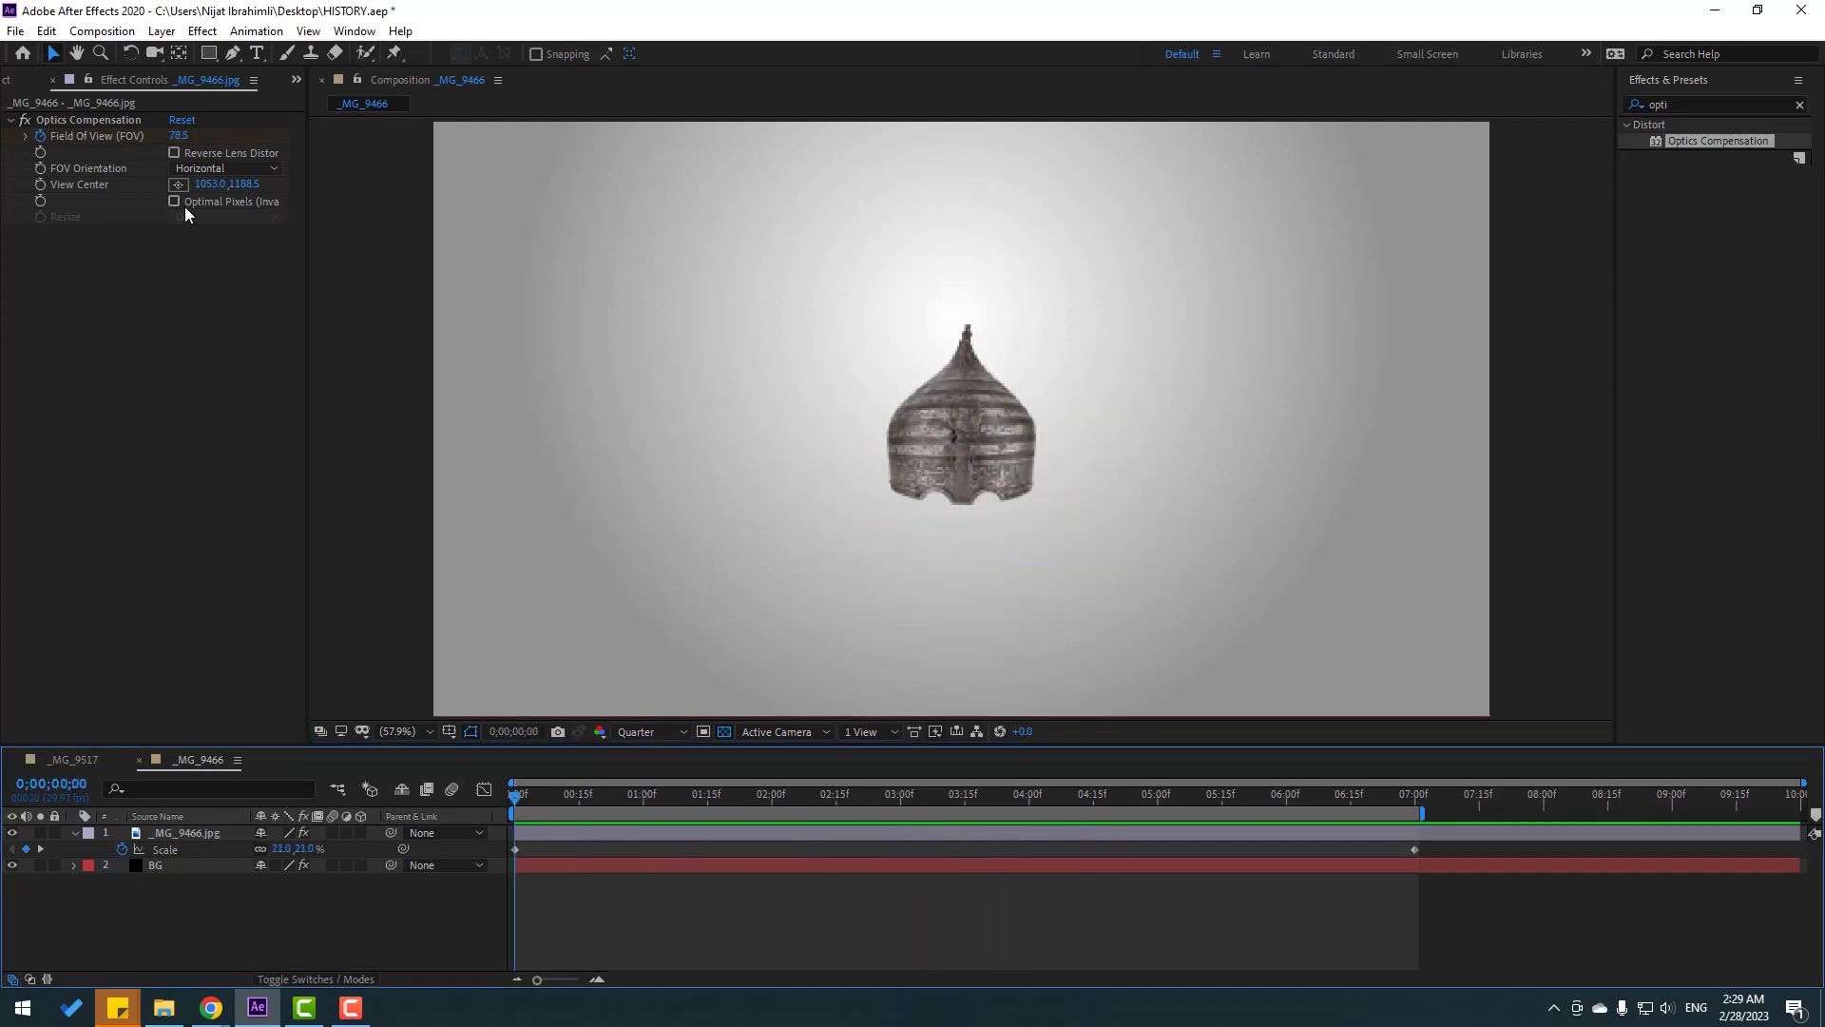
{"action": "left_click_drag", "start_coordinate": [212, 186], "coordinate": [314, 184]}
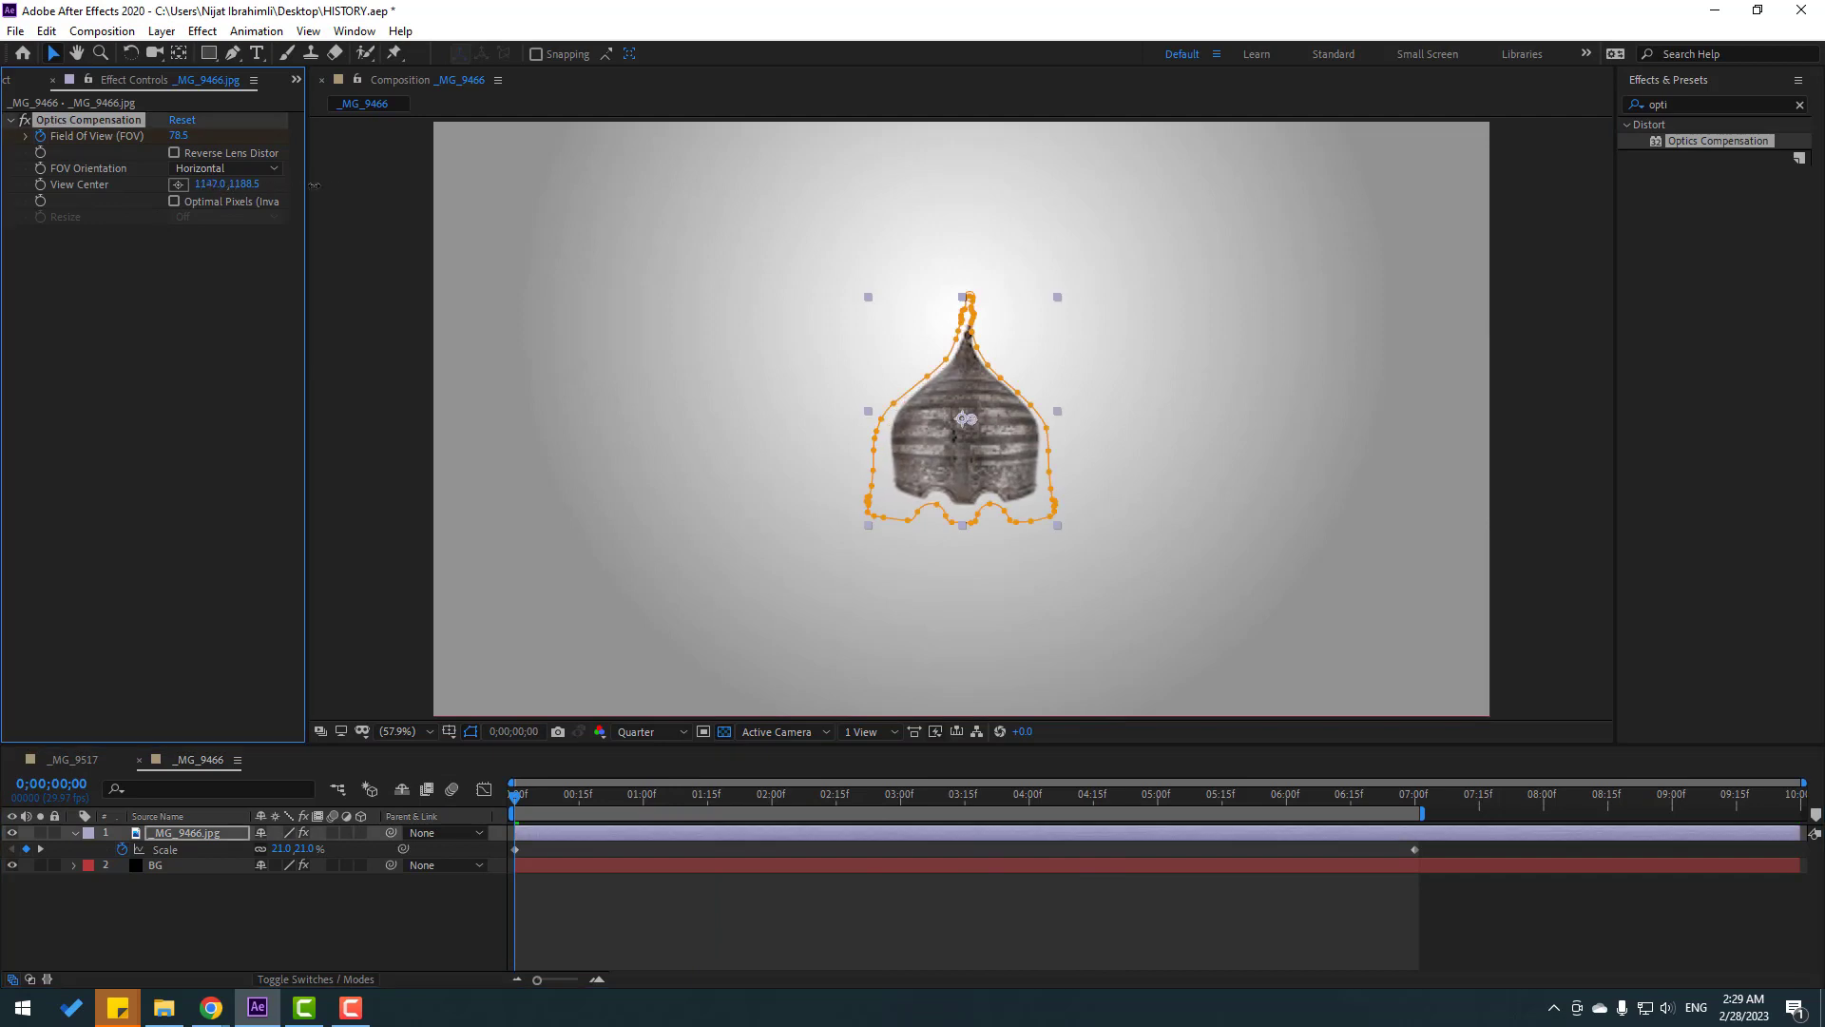
{"action": "key", "text": "ctrl+z"}
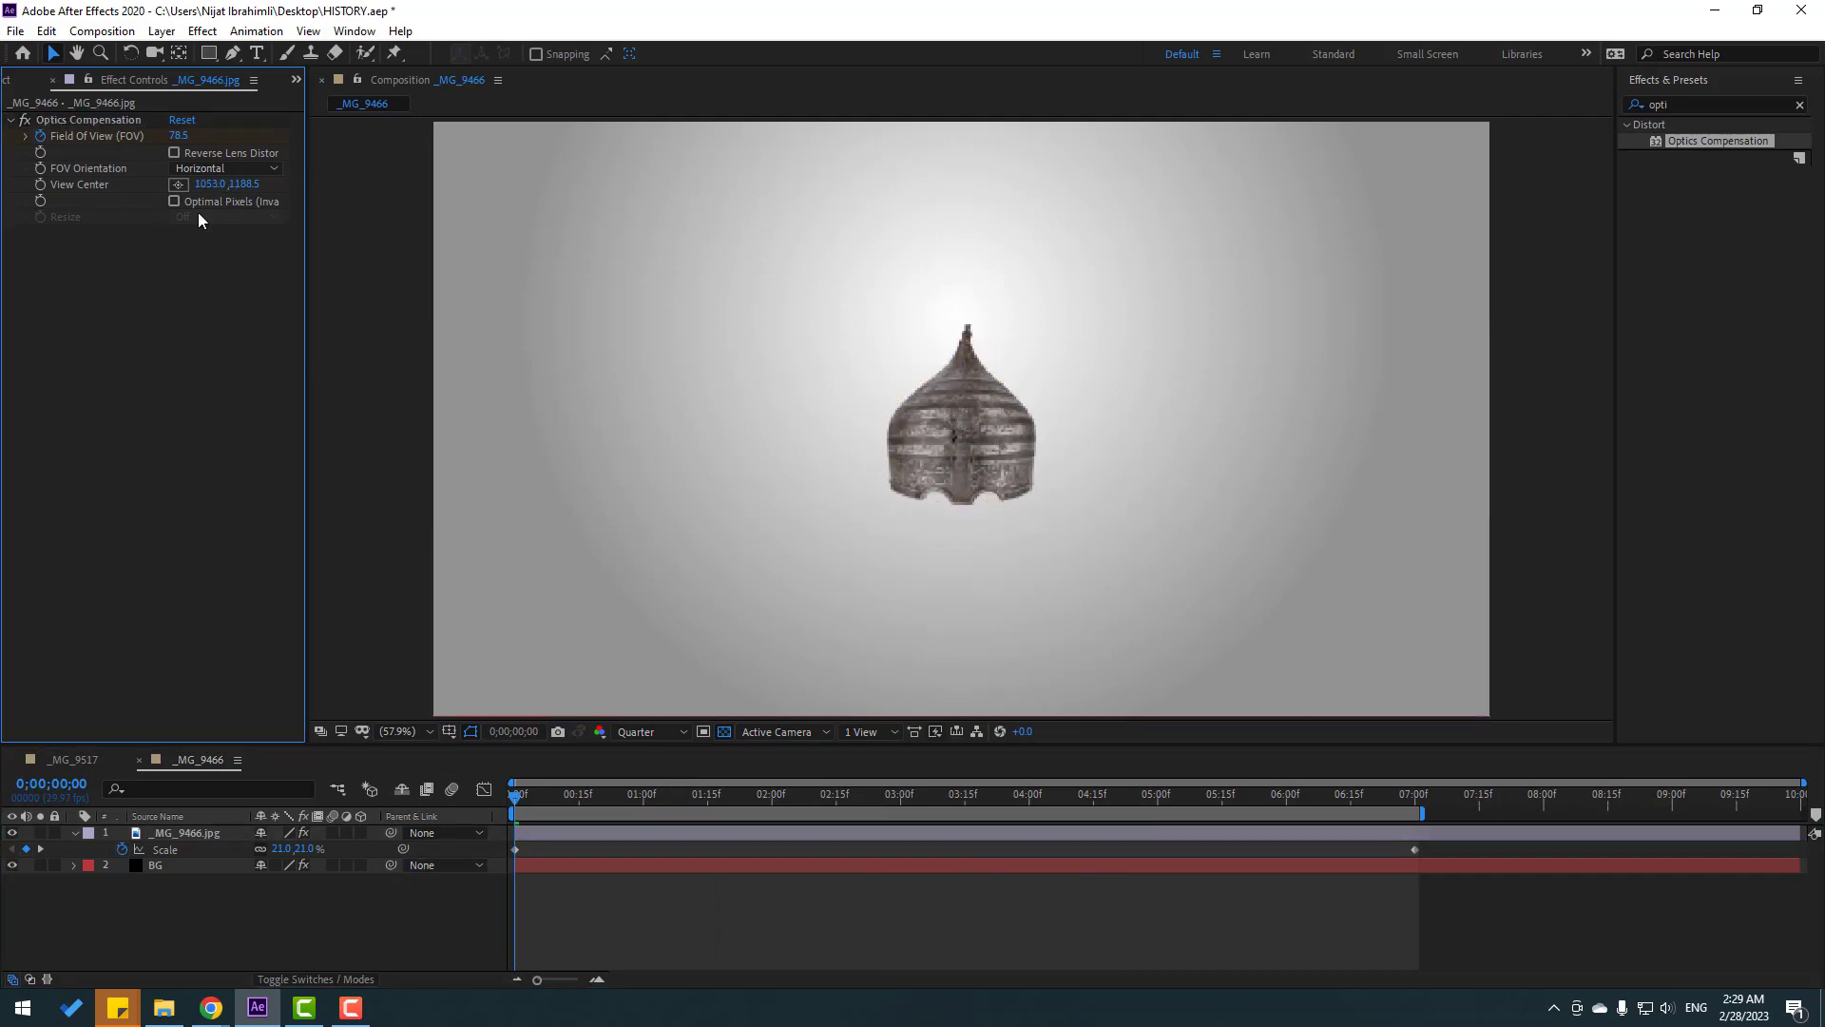
{"action": "left_click", "coordinate": [40, 185]}
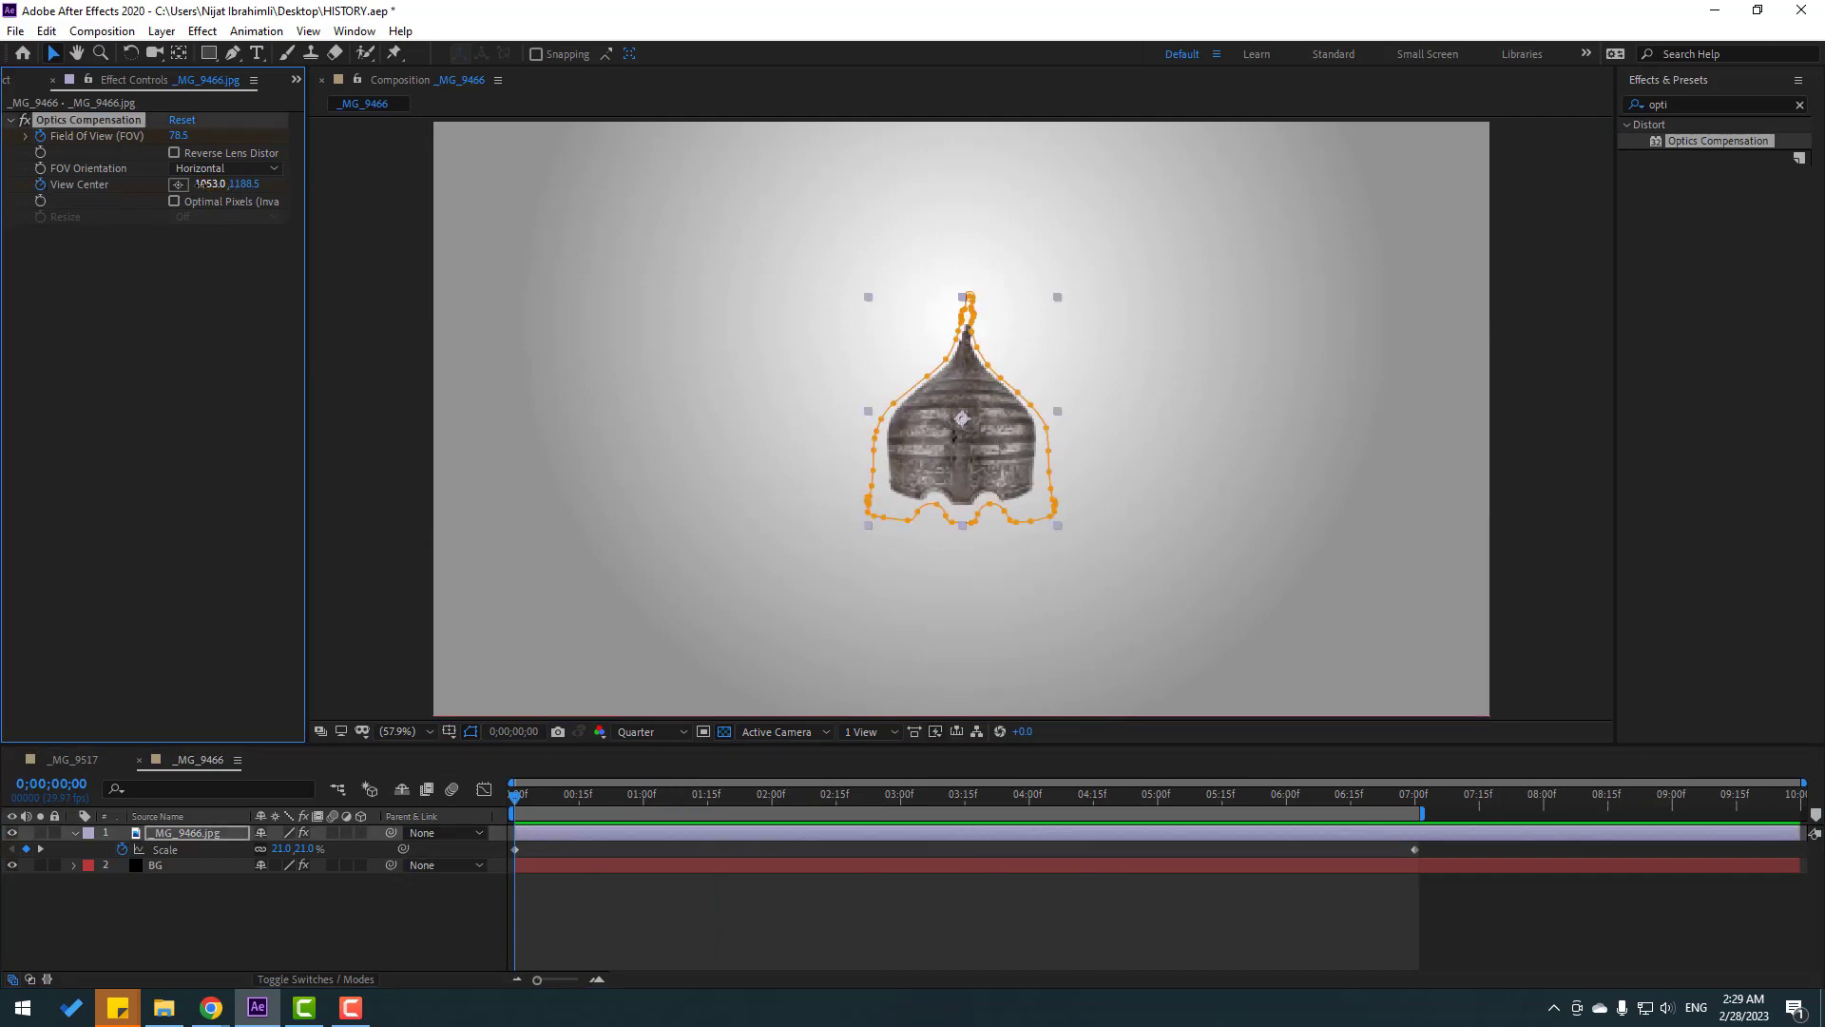
{"action": "left_click_drag", "start_coordinate": [199, 183], "coordinate": [218, 185]}
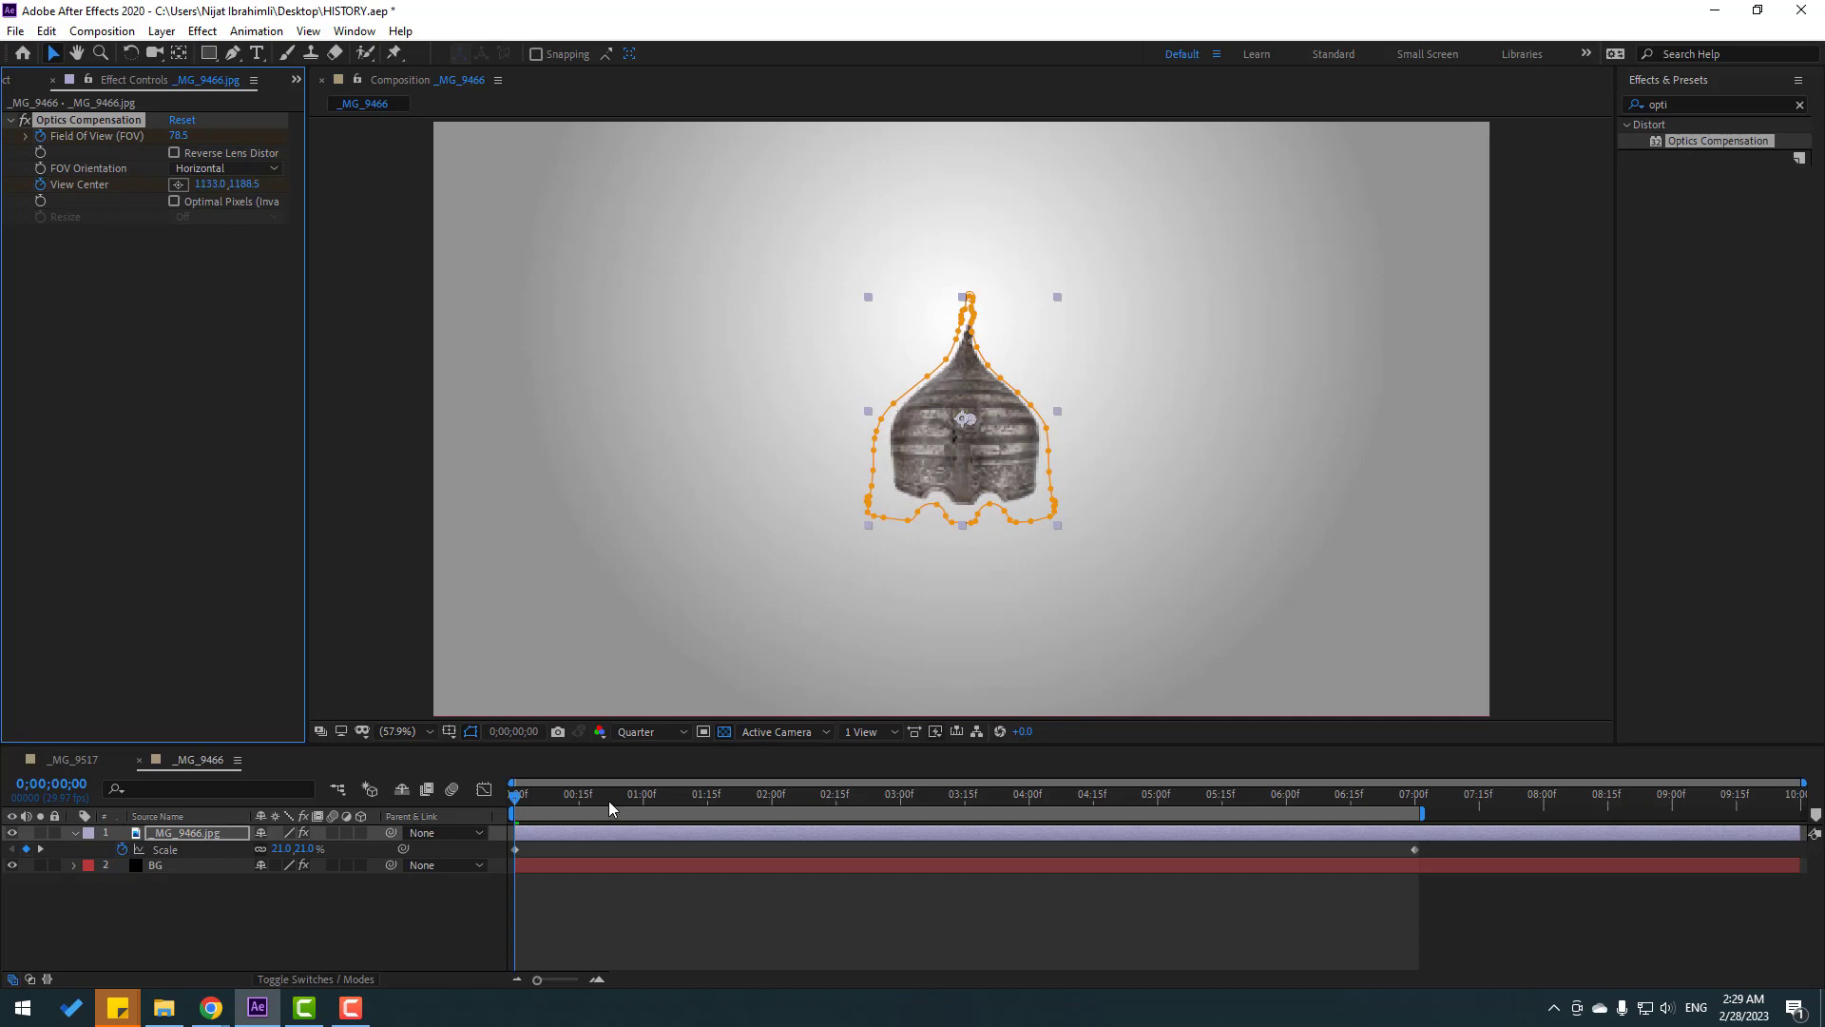
{"action": "left_click_drag", "start_coordinate": [609, 801], "coordinate": [1414, 797]}
{"action": "left_click_drag", "start_coordinate": [213, 184], "coordinate": [128, 194]}
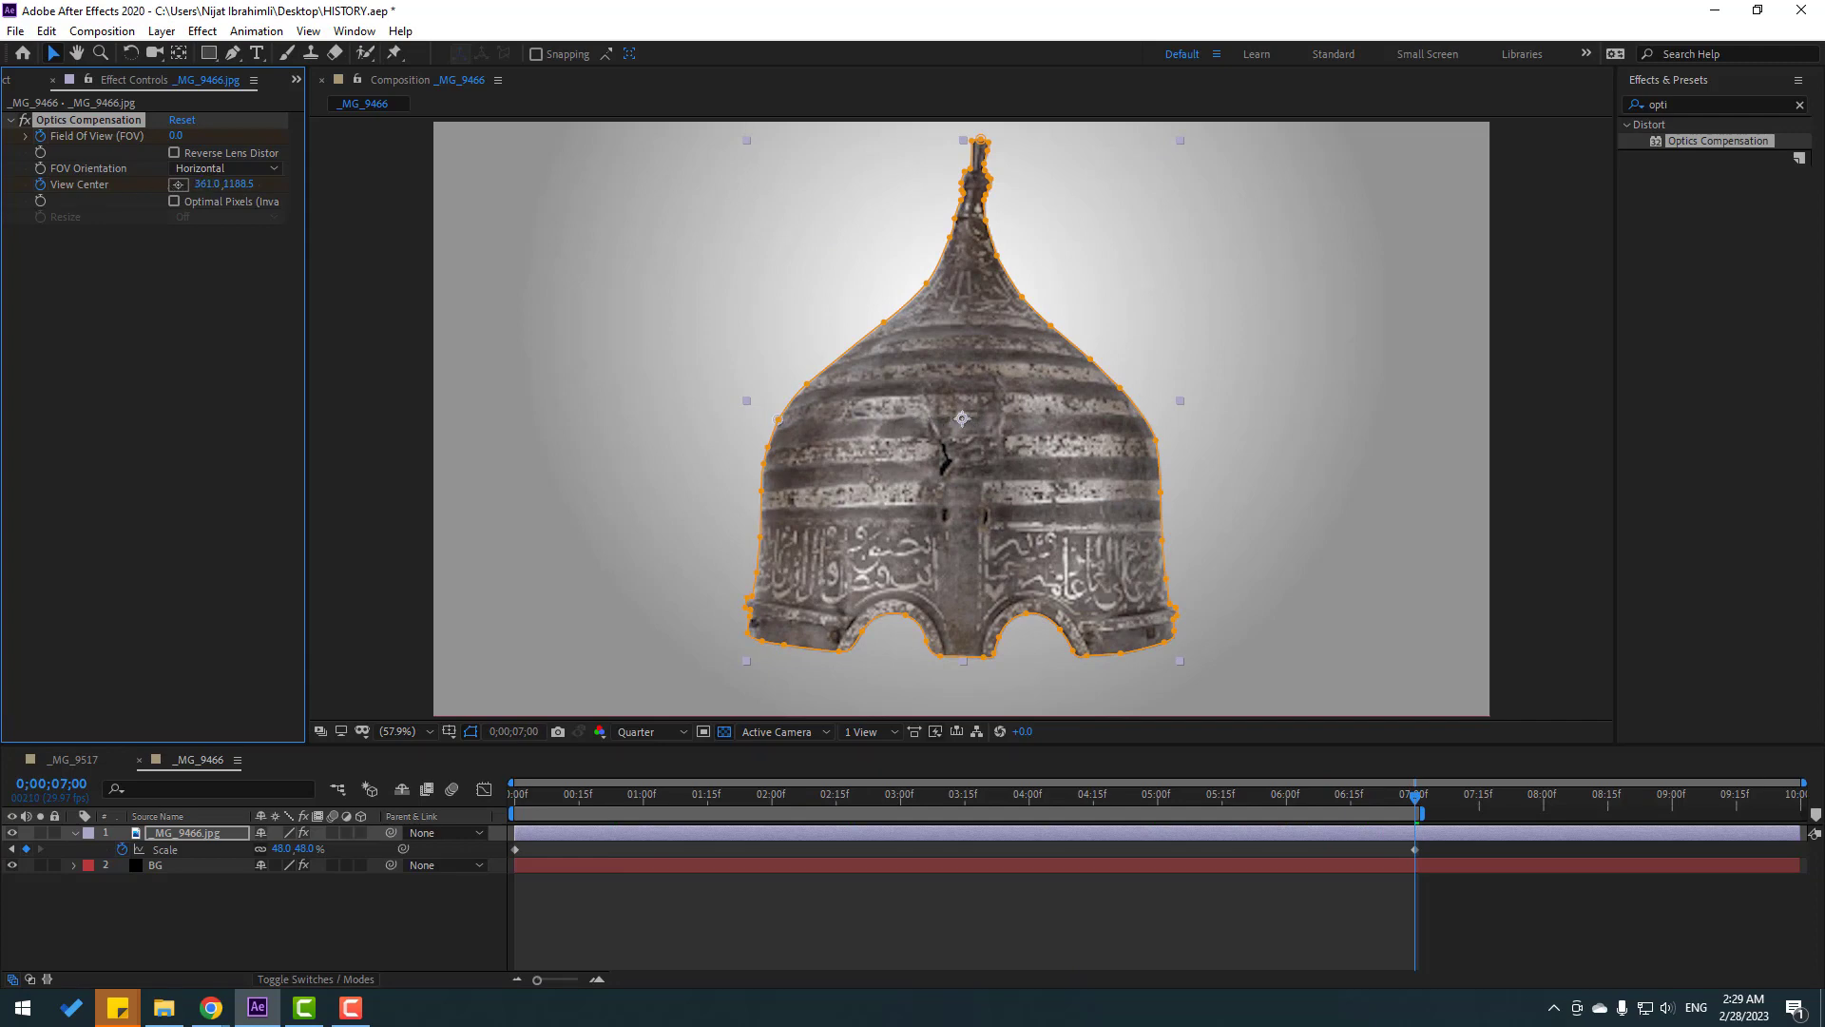
- Review the helmet's turning and growing motion across the work area and return to the first frame
{"action": "left_click_drag", "start_coordinate": [1416, 813], "coordinate": [597, 814]}
{"action": "left_click_drag", "start_coordinate": [649, 819], "coordinate": [866, 844]}
{"action": "left_click", "coordinate": [684, 899]}
{"action": "key", "text": "Home"}
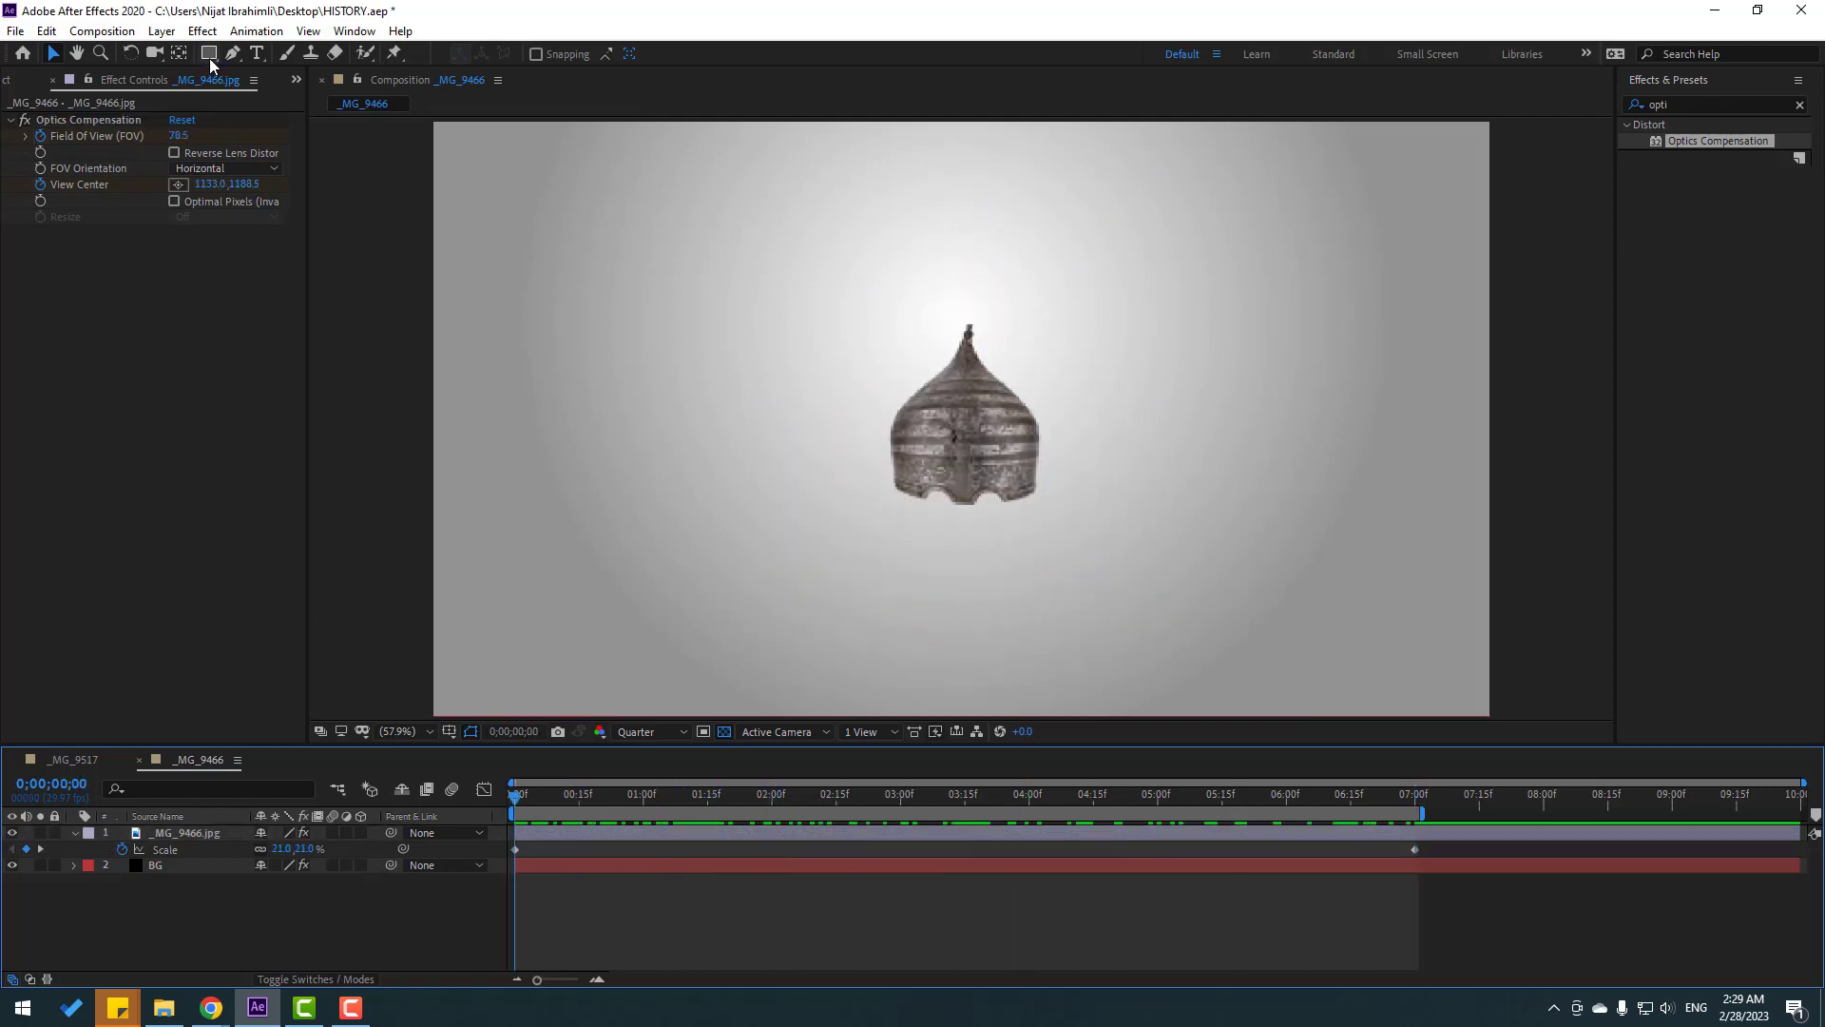
- Draw a flat, wide ellipse shape centred below the helmet with the Ellipse tool
{"action": "mouse_move", "coordinate": [209, 58]}
{"action": "left_mouse_down"}
{"action": "mouse_move", "coordinate": [258, 100]}
{"action": "mouse_move", "coordinate": [278, 92]}
{"action": "left_mouse_up"}
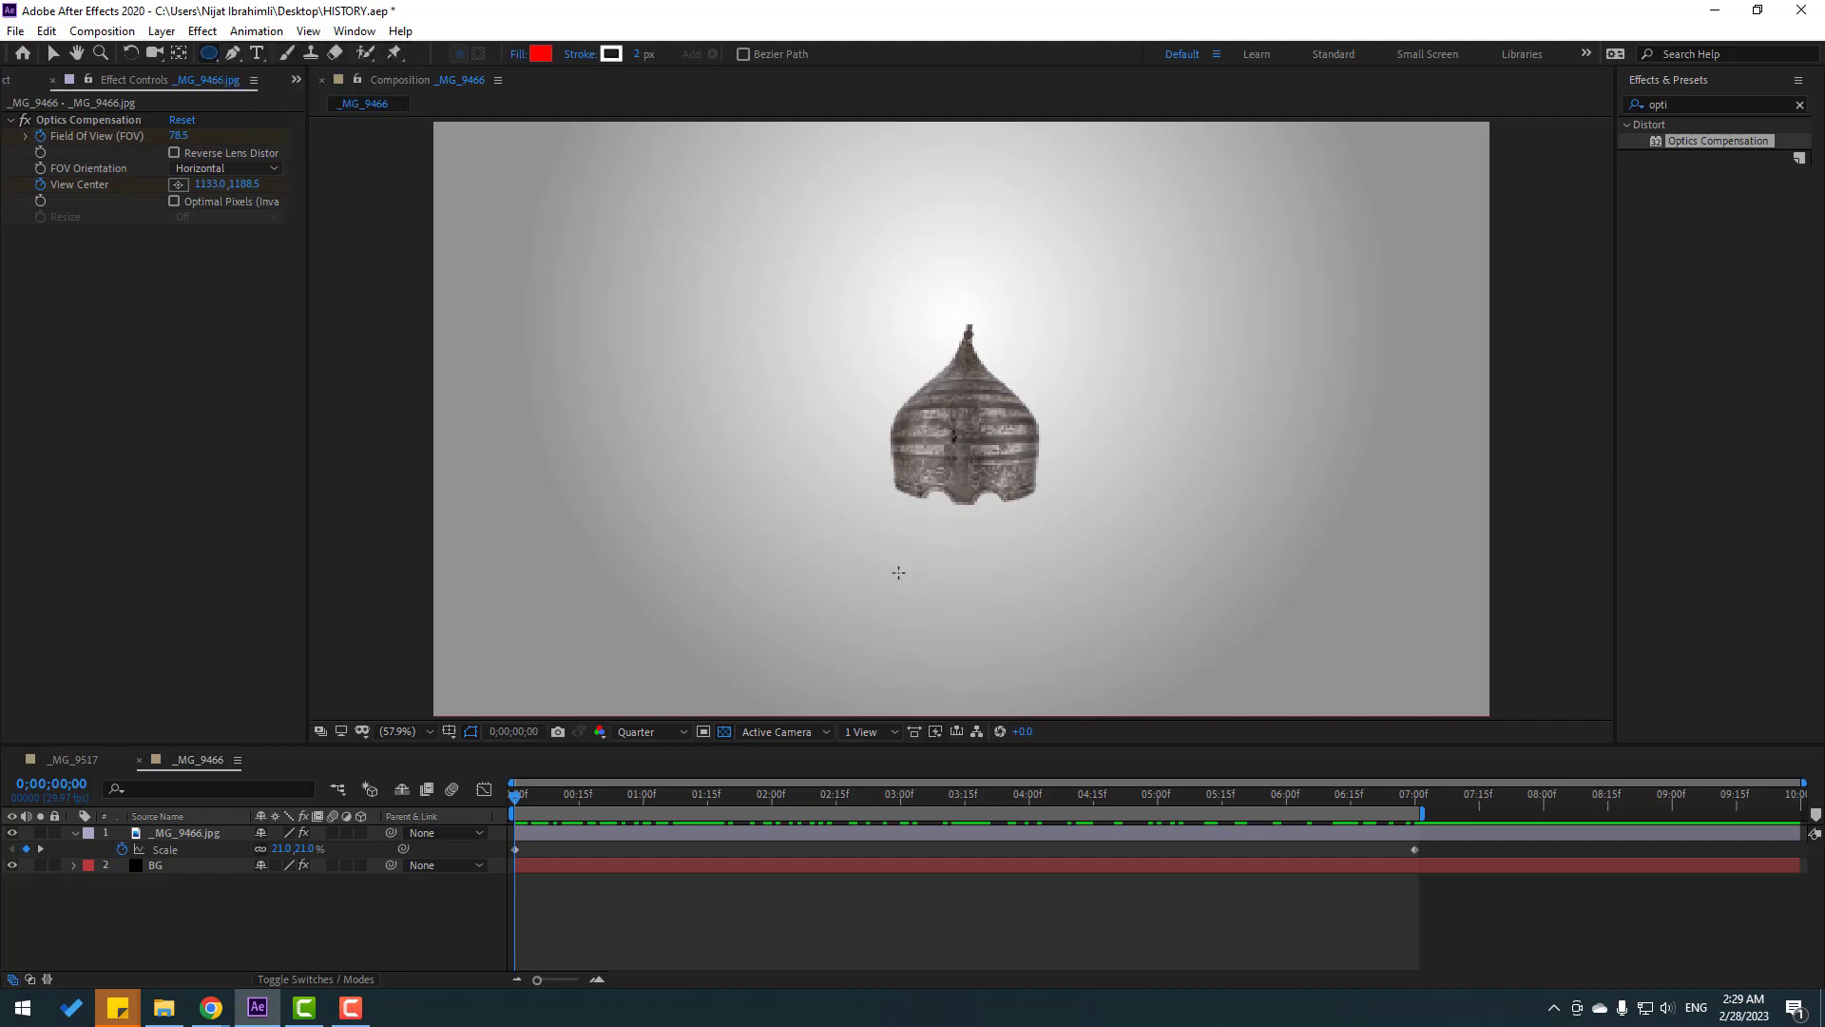
{"action": "left_click_drag", "start_coordinate": [902, 598], "coordinate": [1034, 629]}
{"action": "key", "text": "v"}
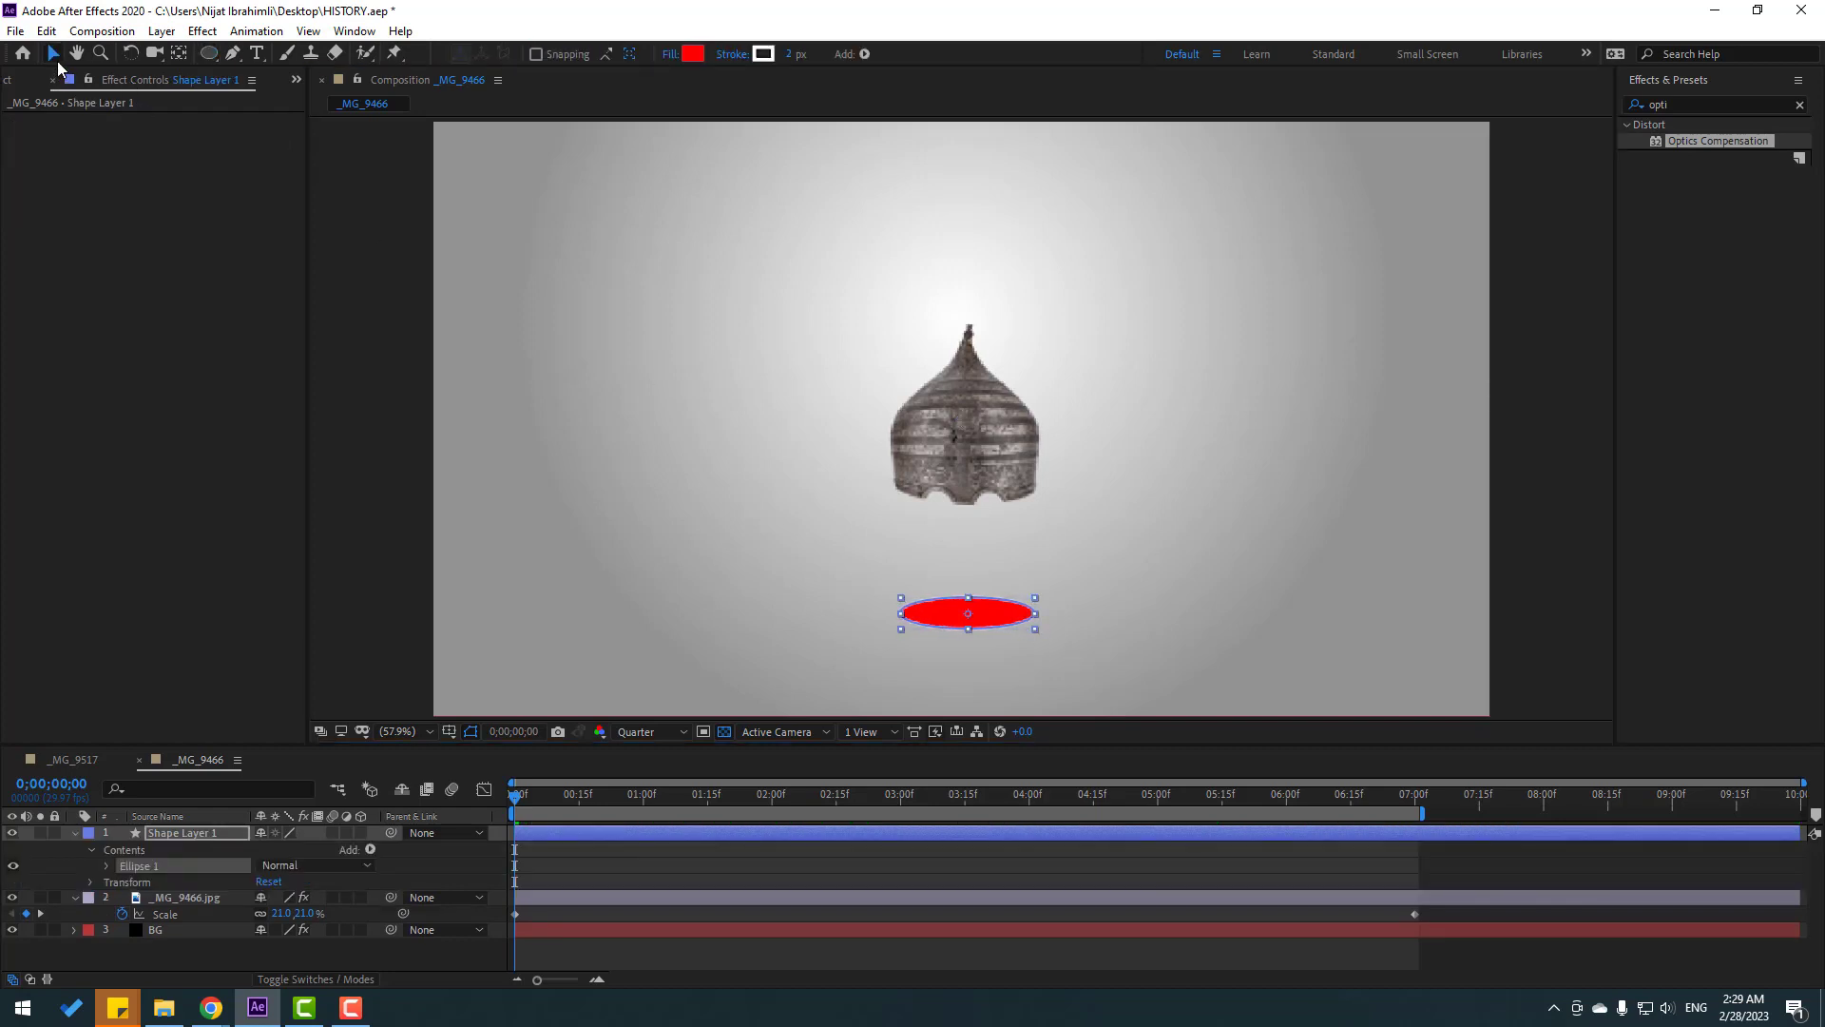
- Set the ellipse's stroke width to 0 px and fill it with a grey sampled from the background, made slightly darker
{"action": "left_click_drag", "start_coordinate": [794, 64], "coordinate": [782, 83]}
{"action": "left_click", "coordinate": [693, 54]}
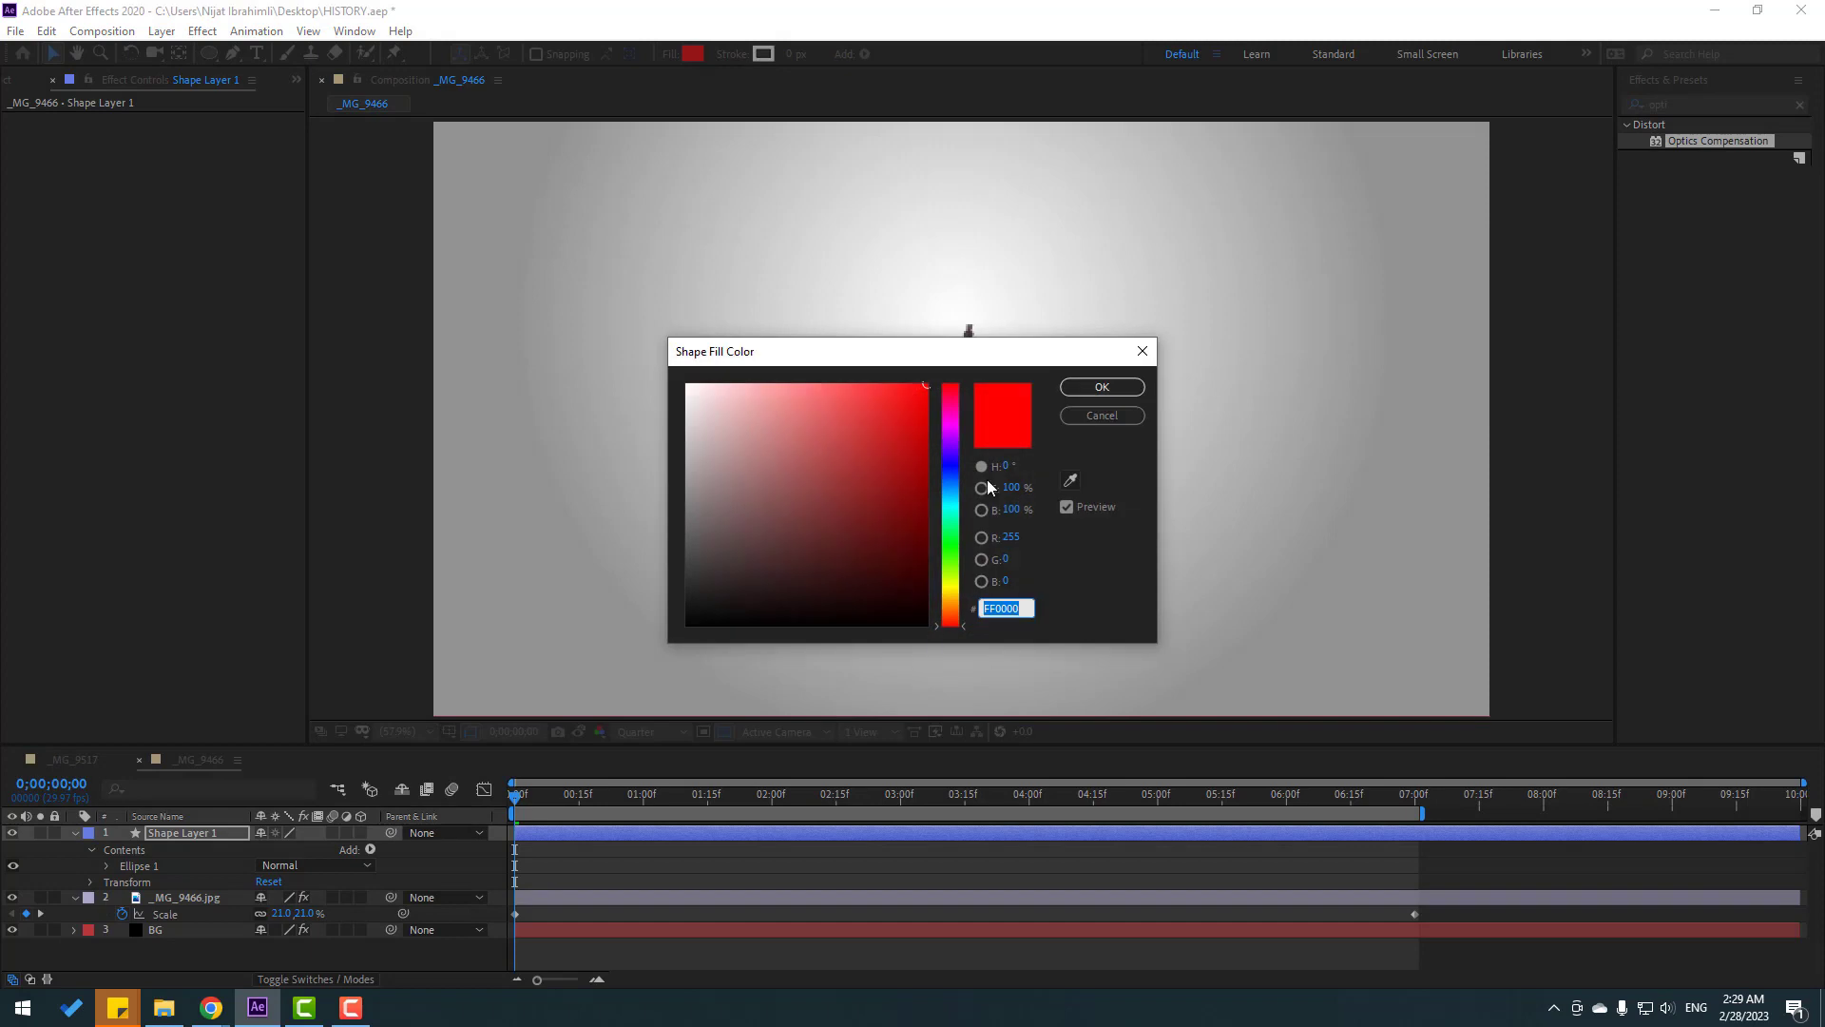
{"action": "left_click", "coordinate": [1070, 482]}
{"action": "left_click", "coordinate": [560, 496]}
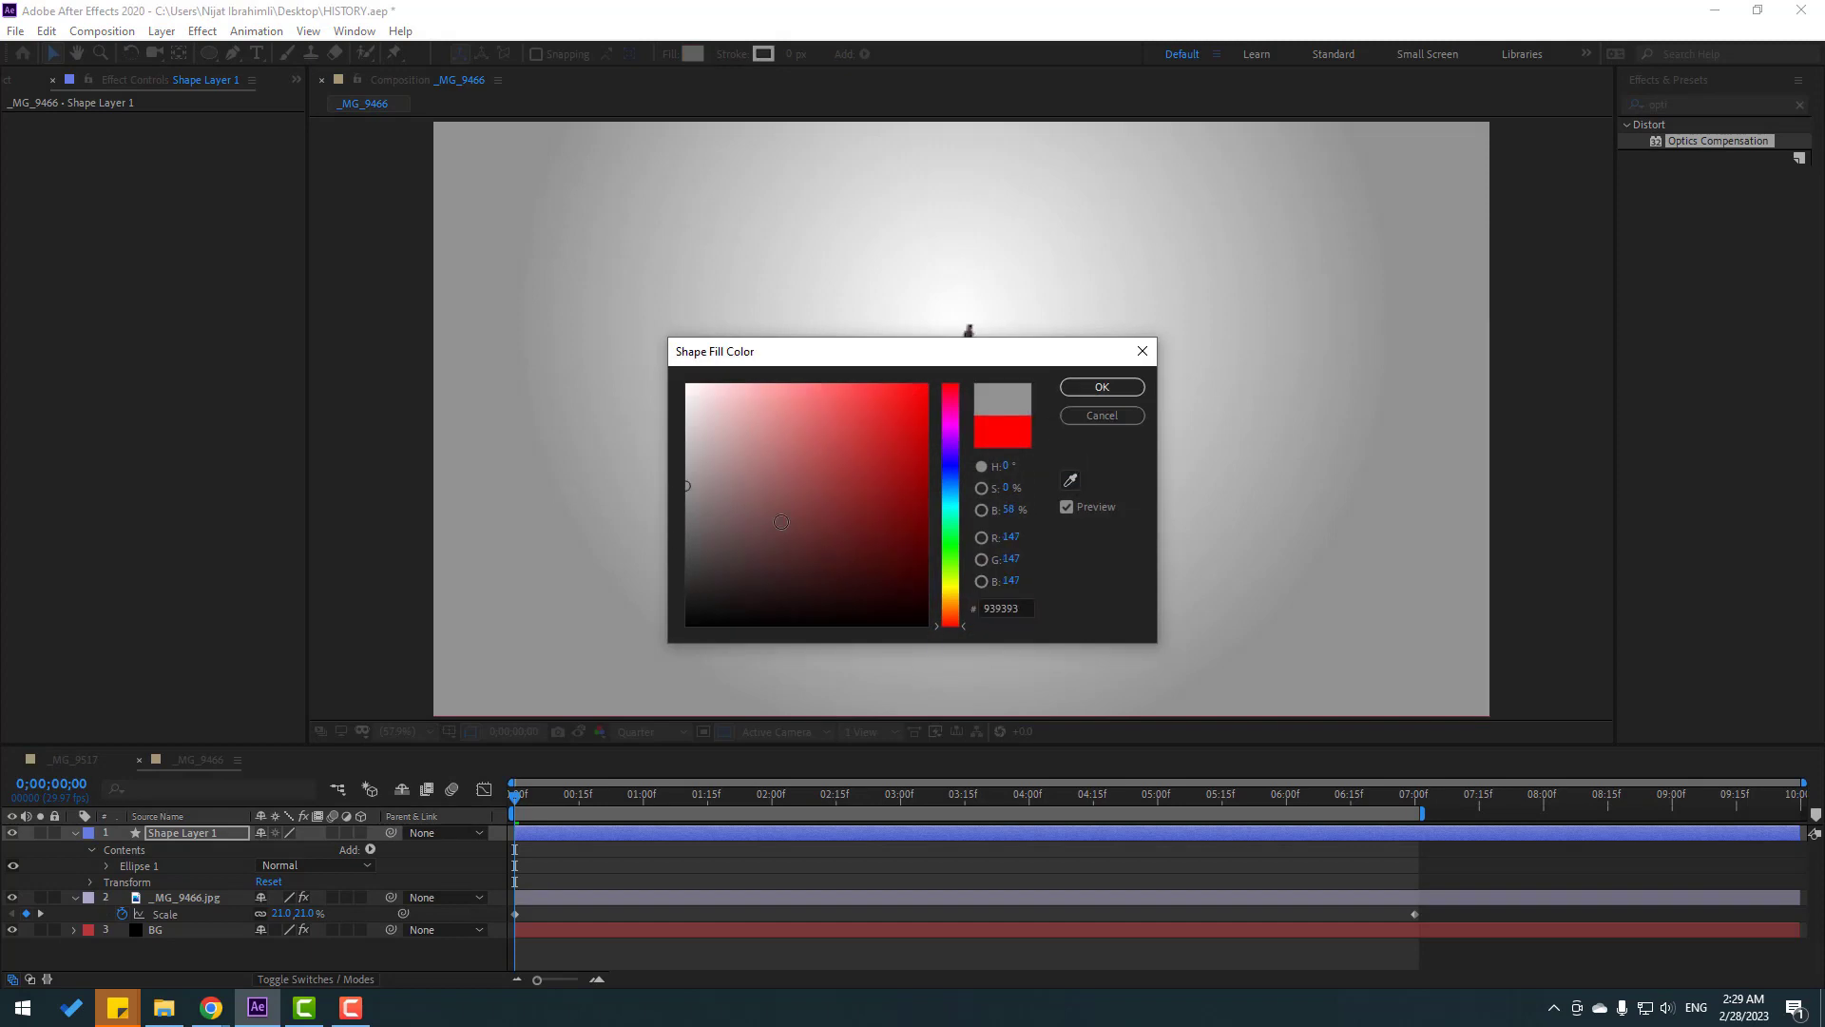
{"action": "left_click_drag", "start_coordinate": [841, 371], "coordinate": [1349, 584]}
{"action": "left_click_drag", "start_coordinate": [1201, 700], "coordinate": [1194, 715]}
{"action": "left_click", "coordinate": [1610, 600]}
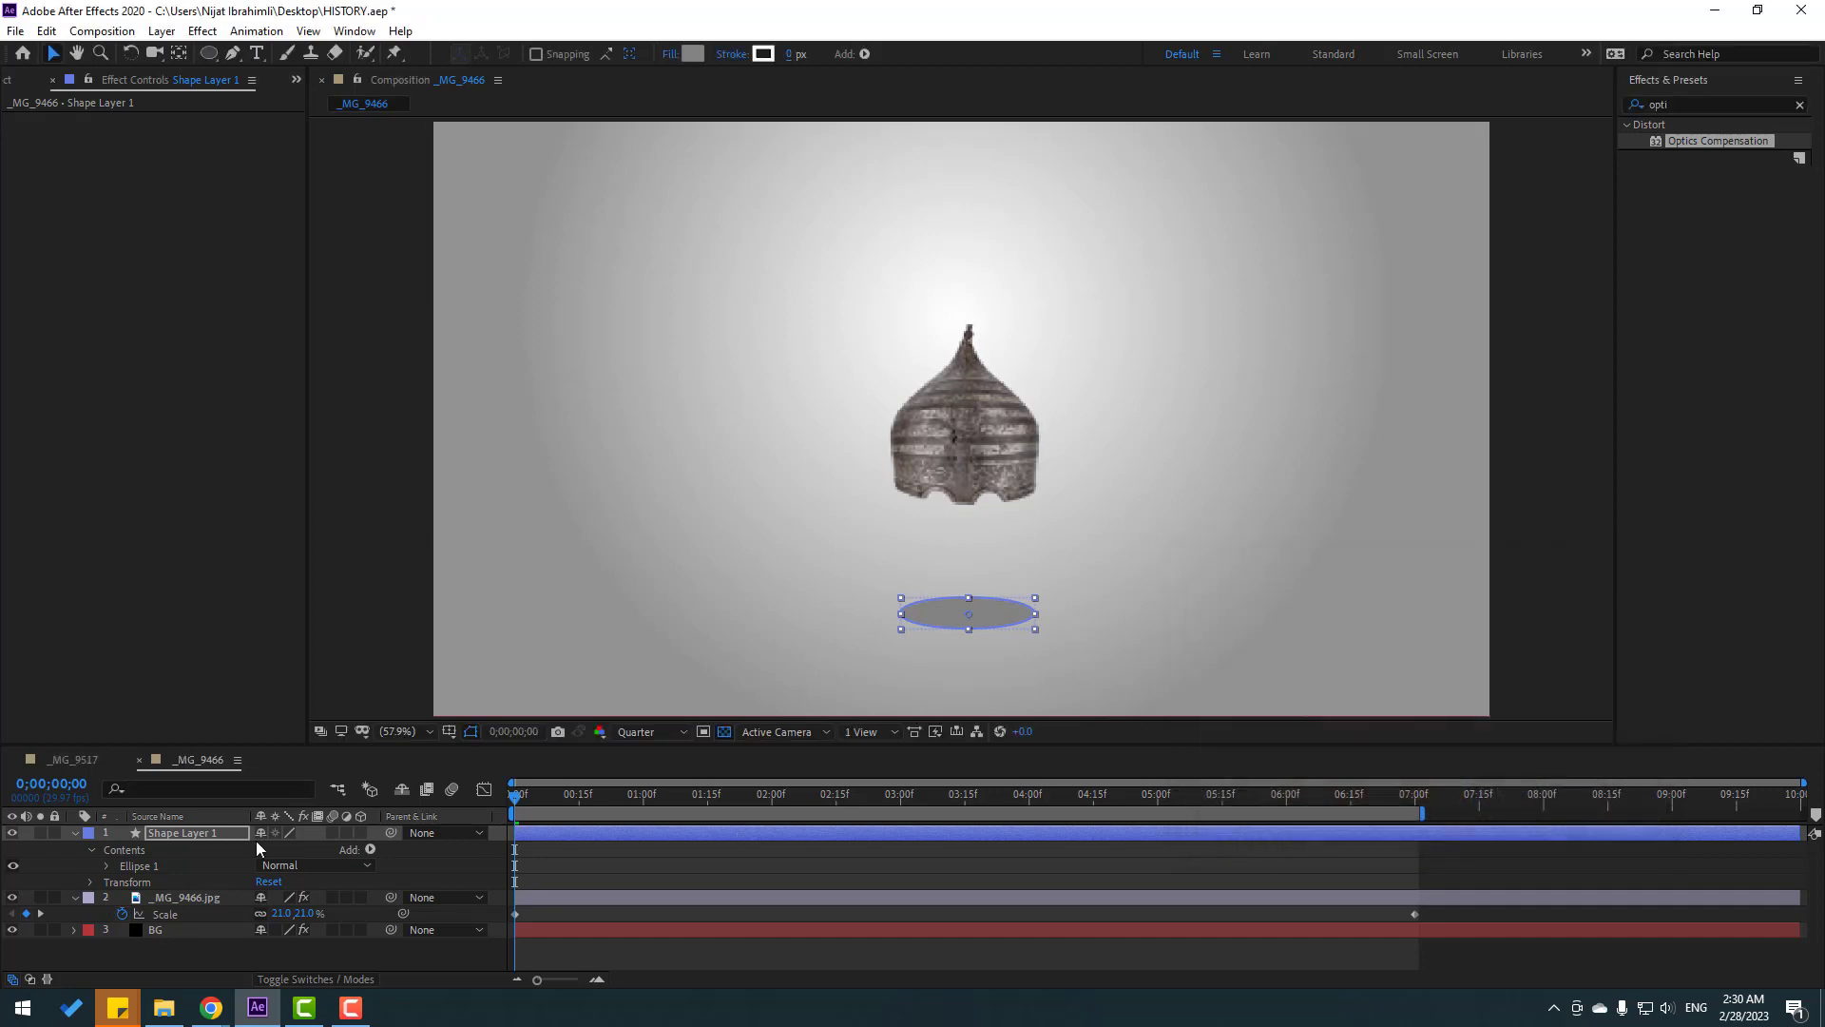
- Center the ellipse layer's anchor point on the ellipse
{"action": "left_click", "coordinate": [188, 837]}
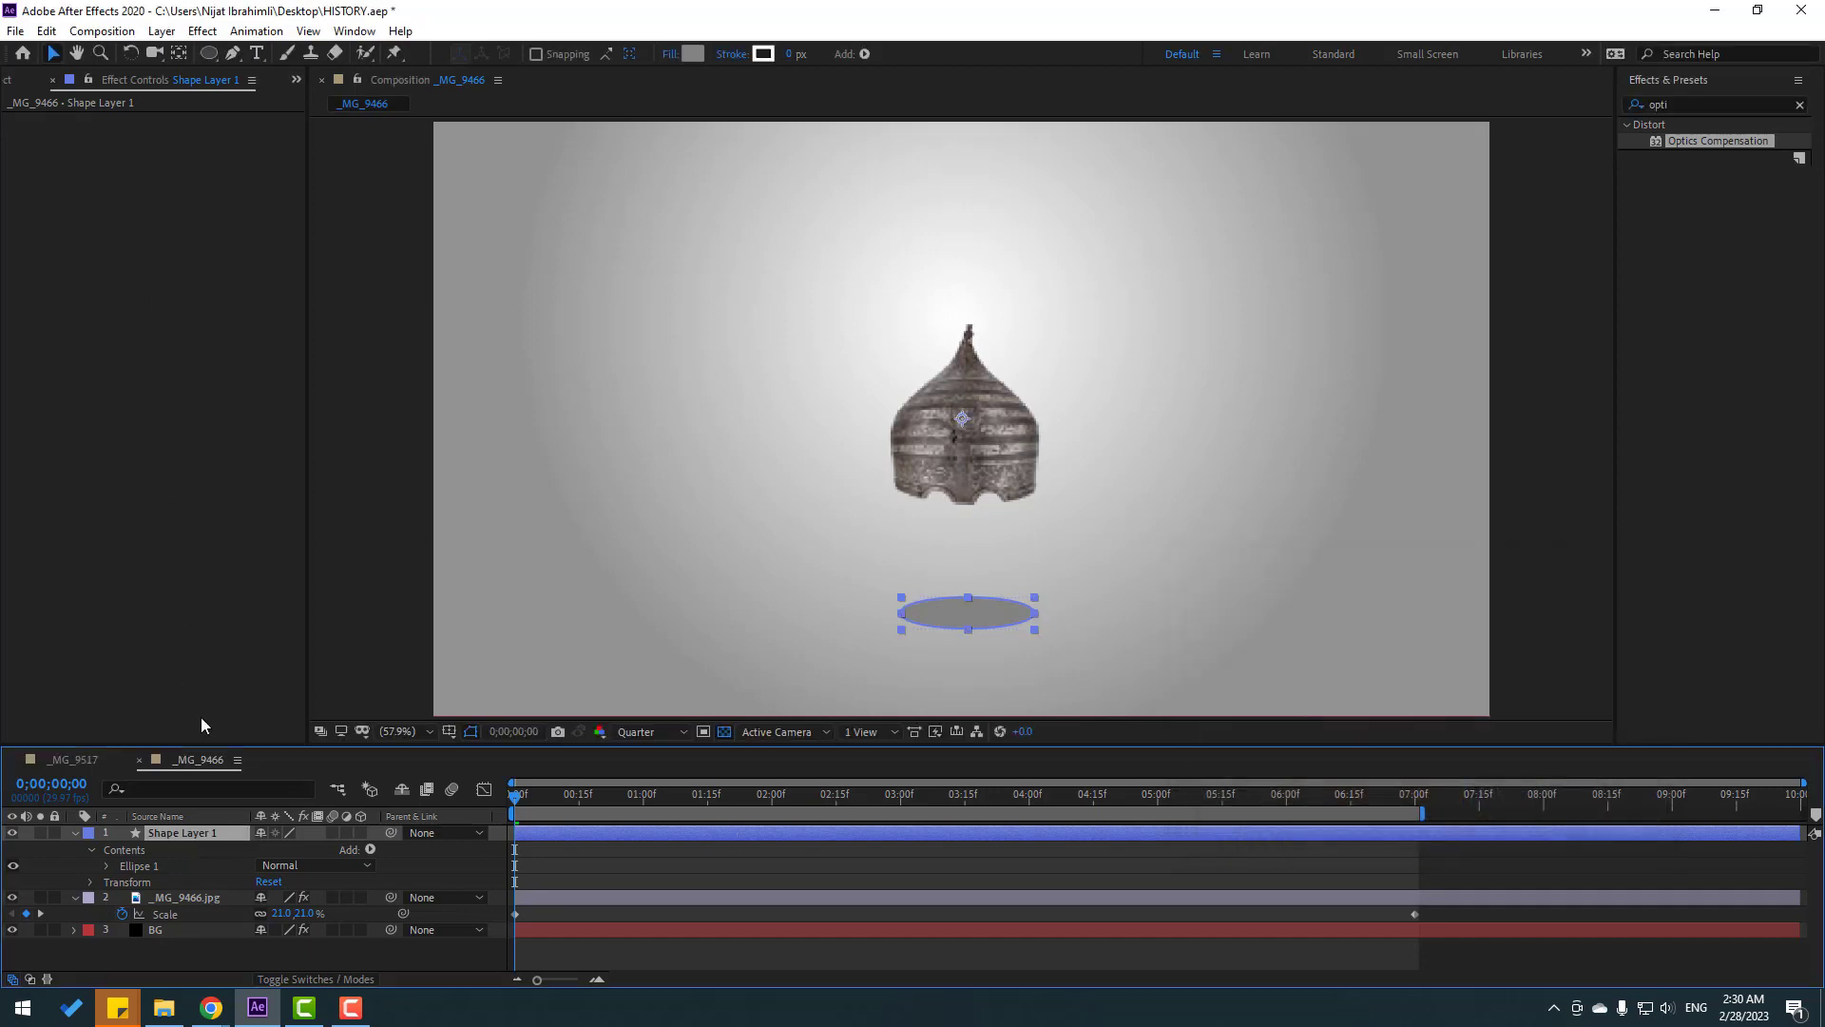
{"action": "left_click", "coordinate": [182, 58]}
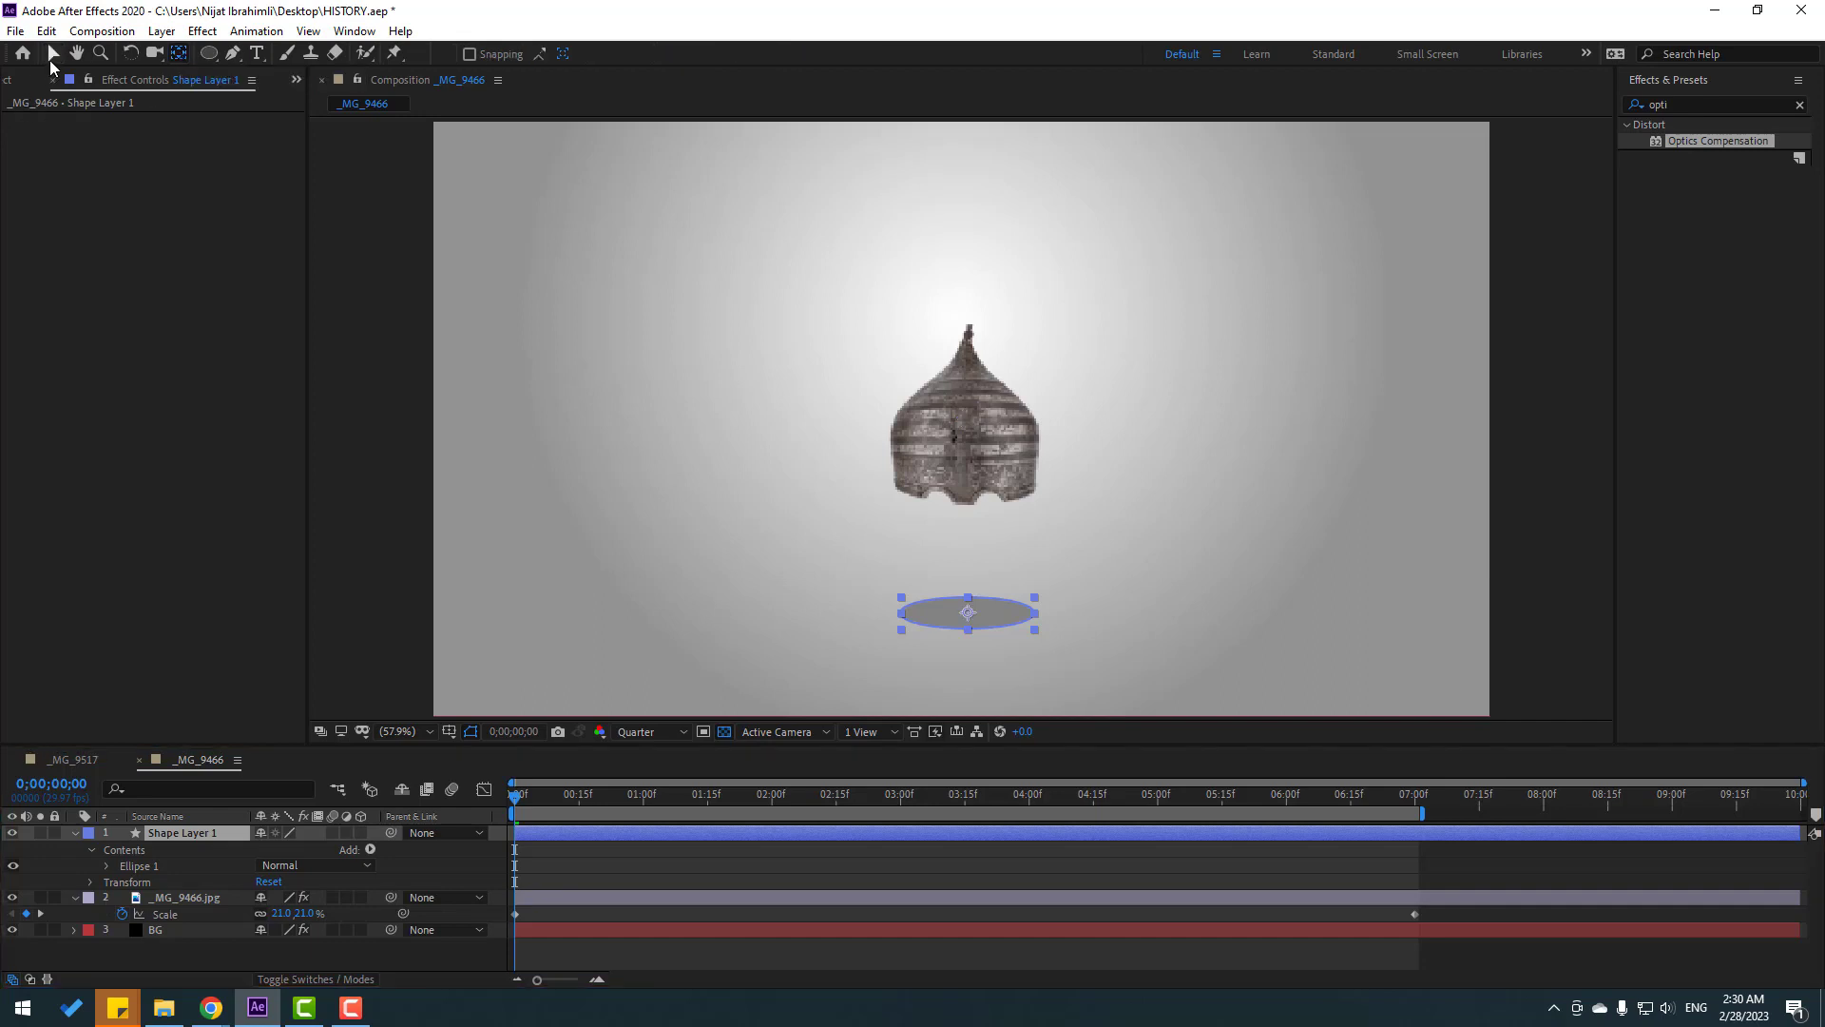
{"action": "left_click", "coordinate": [51, 60]}
- Rename the ellipse layer "shadow" and parent it to the _MG_9466.jpg layer
{"action": "left_click", "coordinate": [75, 832]}
{"action": "key", "text": "Return"}
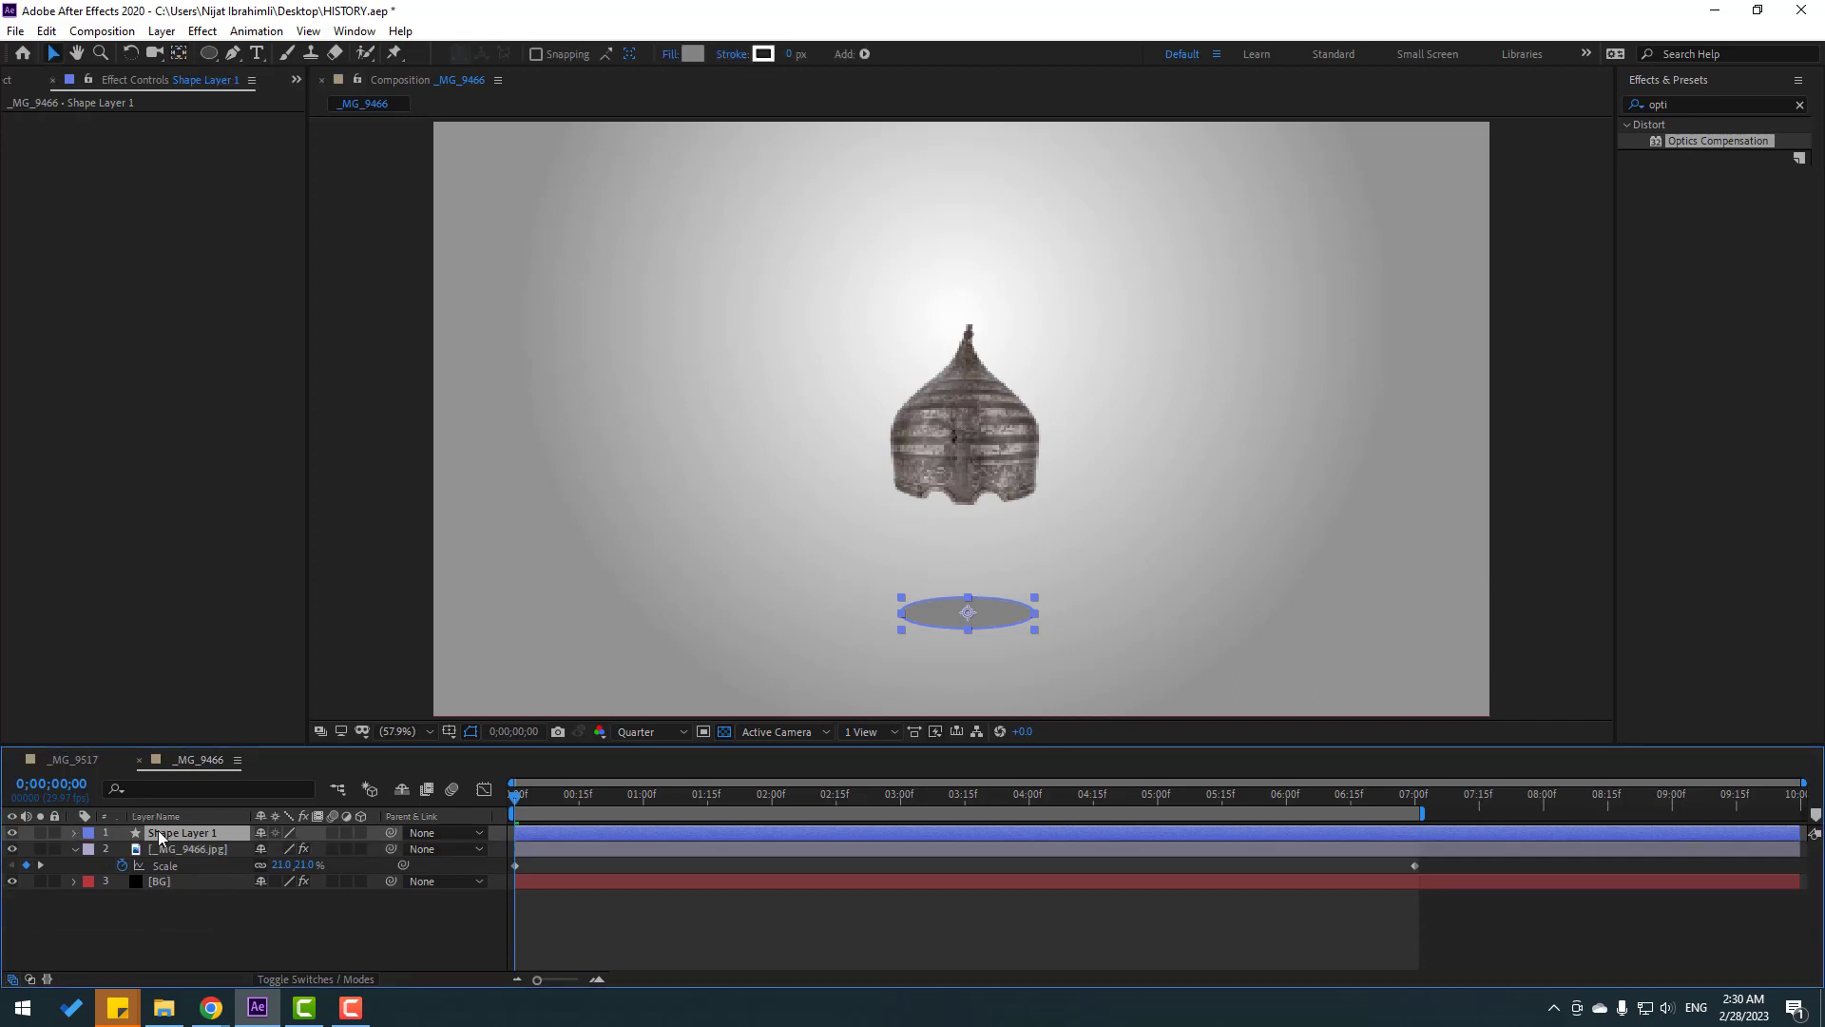
{"action": "key", "text": "Return"}
{"action": "type", "text": "shadow"}
{"action": "key", "text": "Return"}
{"action": "left_click_drag", "start_coordinate": [391, 833], "coordinate": [203, 848]}
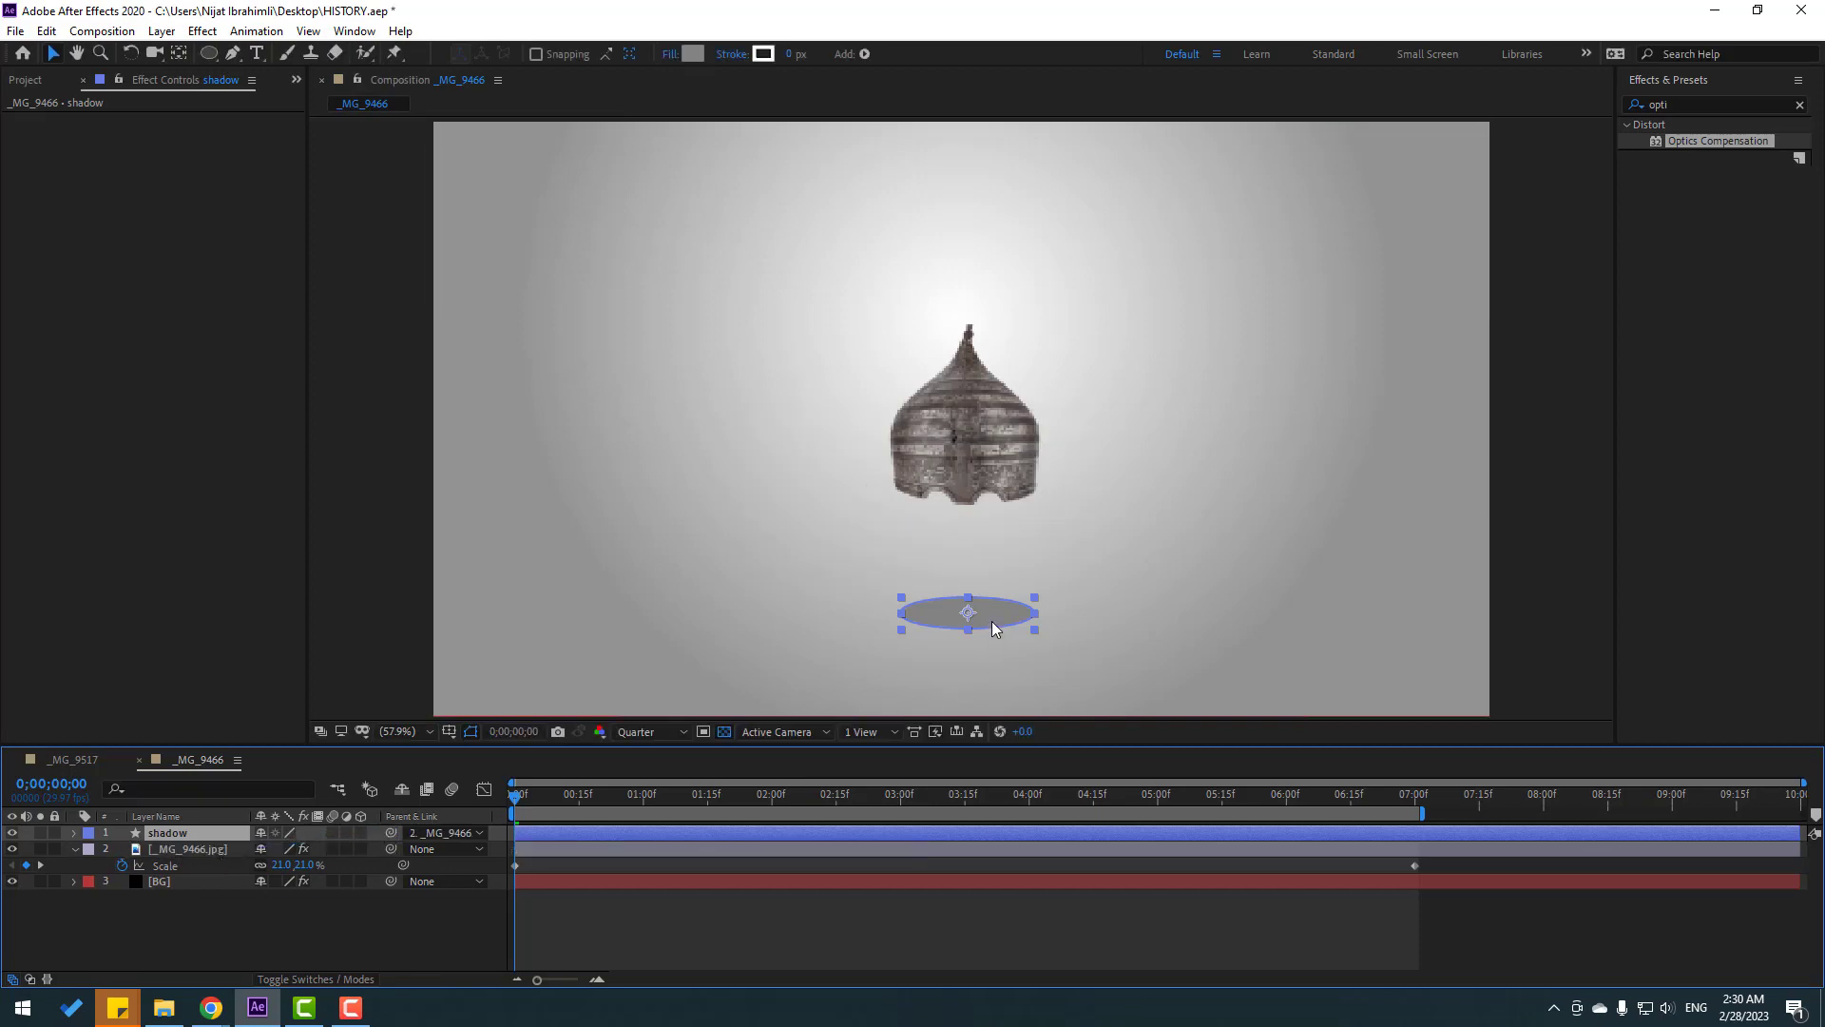
- Move the shadow ellipse slightly down and to the left, and show the Title/Action Safe guides
{"action": "left_click_drag", "start_coordinate": [991, 620], "coordinate": [980, 634]}
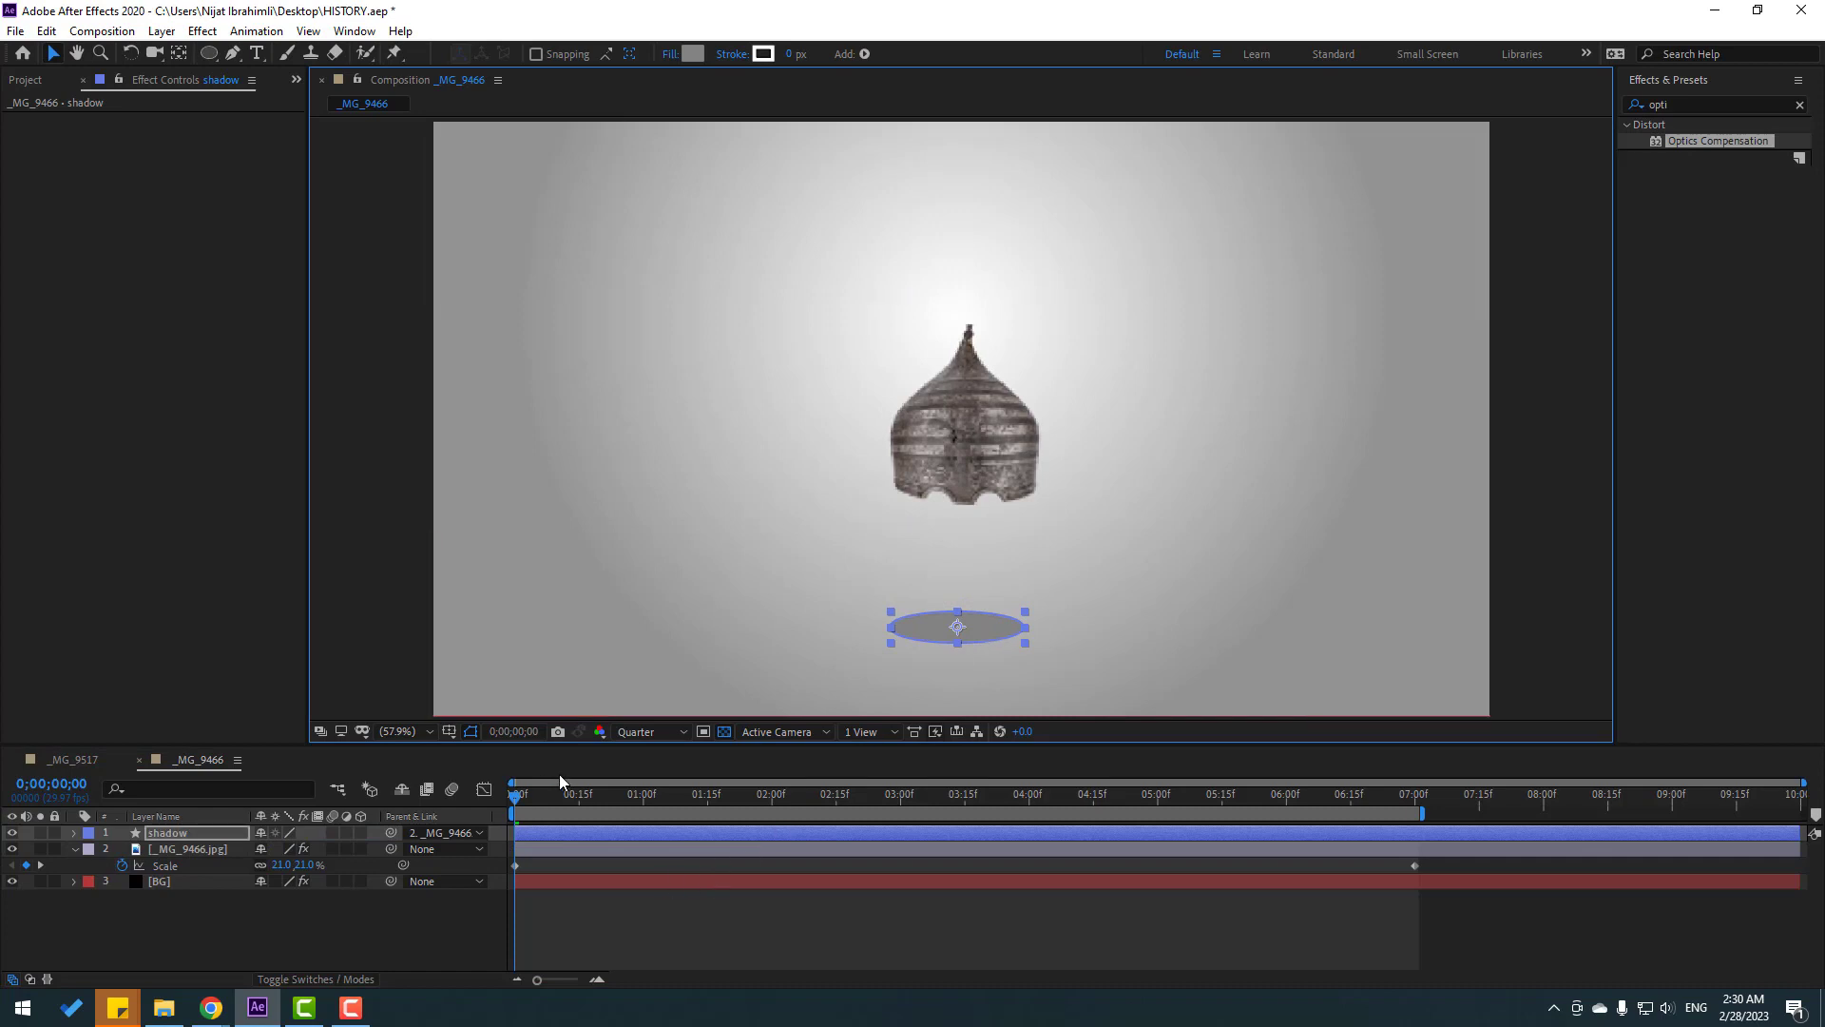
{"action": "left_click", "coordinate": [446, 732]}
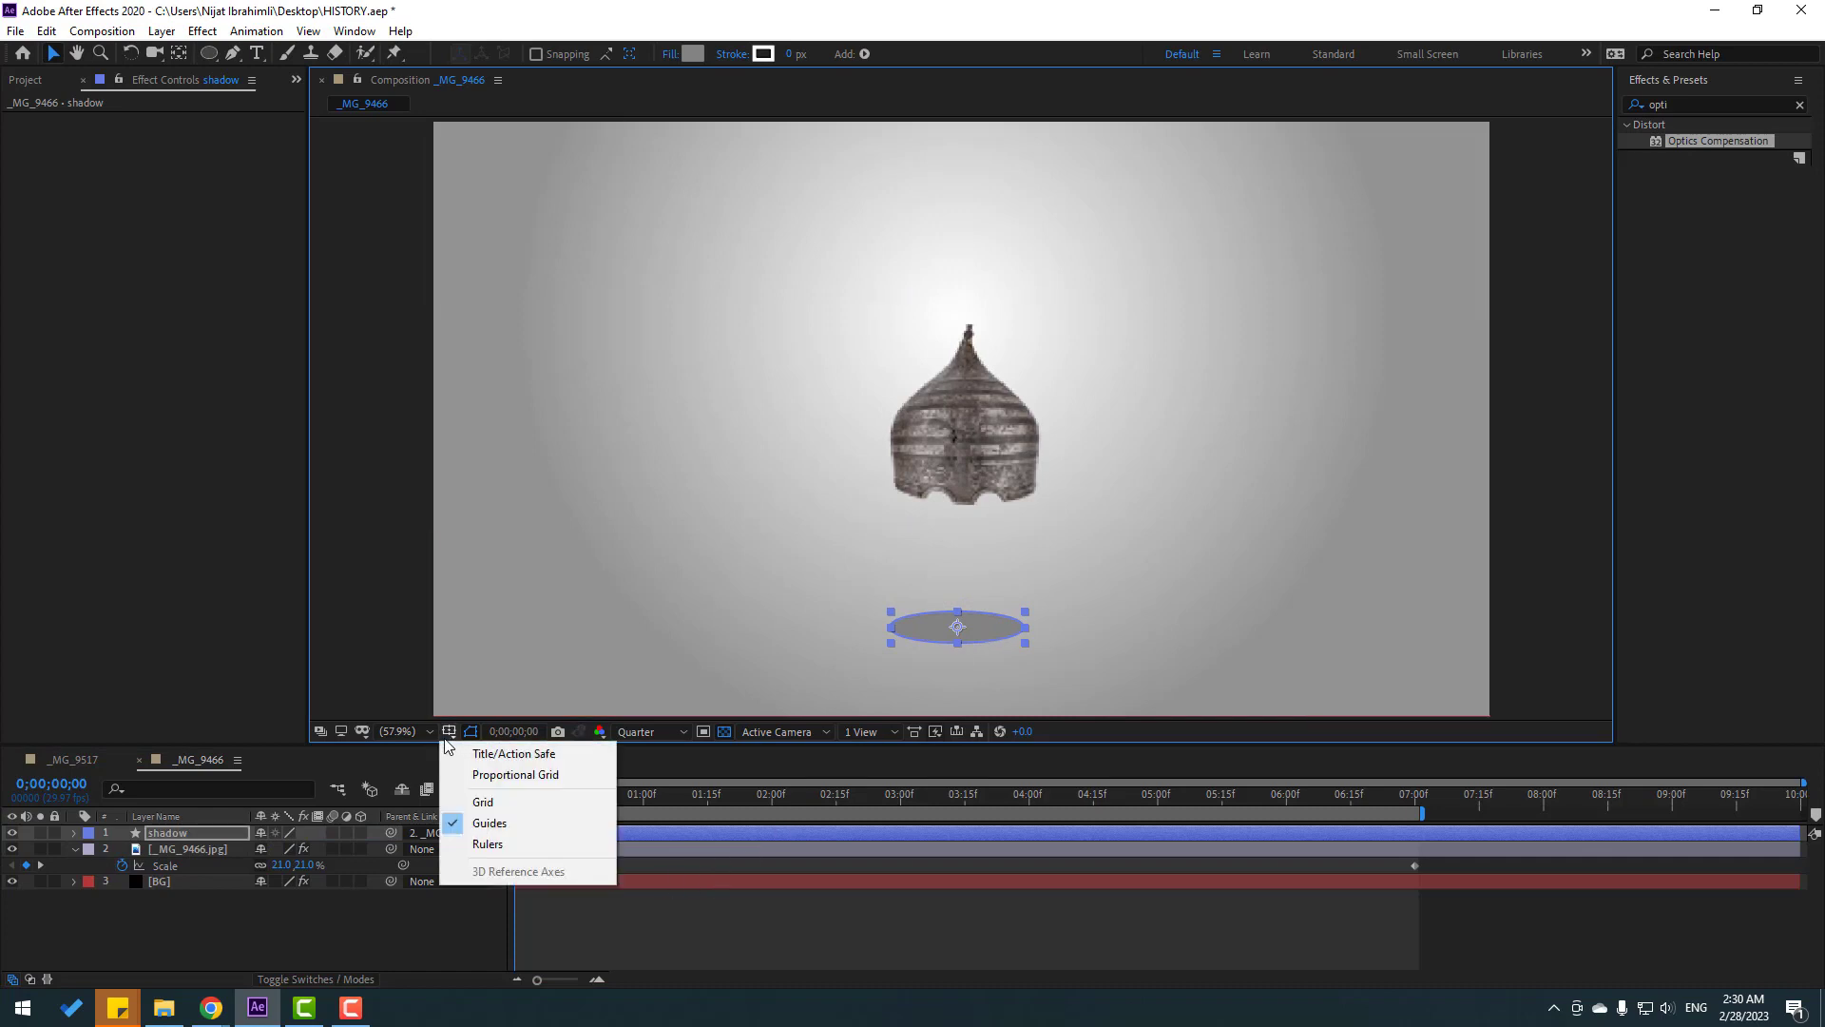
{"action": "left_click", "coordinate": [512, 754]}
- Reposition the helmet slightly up and left against the safe guides, checking its framing near the end of the scale animation
{"action": "left_click", "coordinate": [180, 852]}
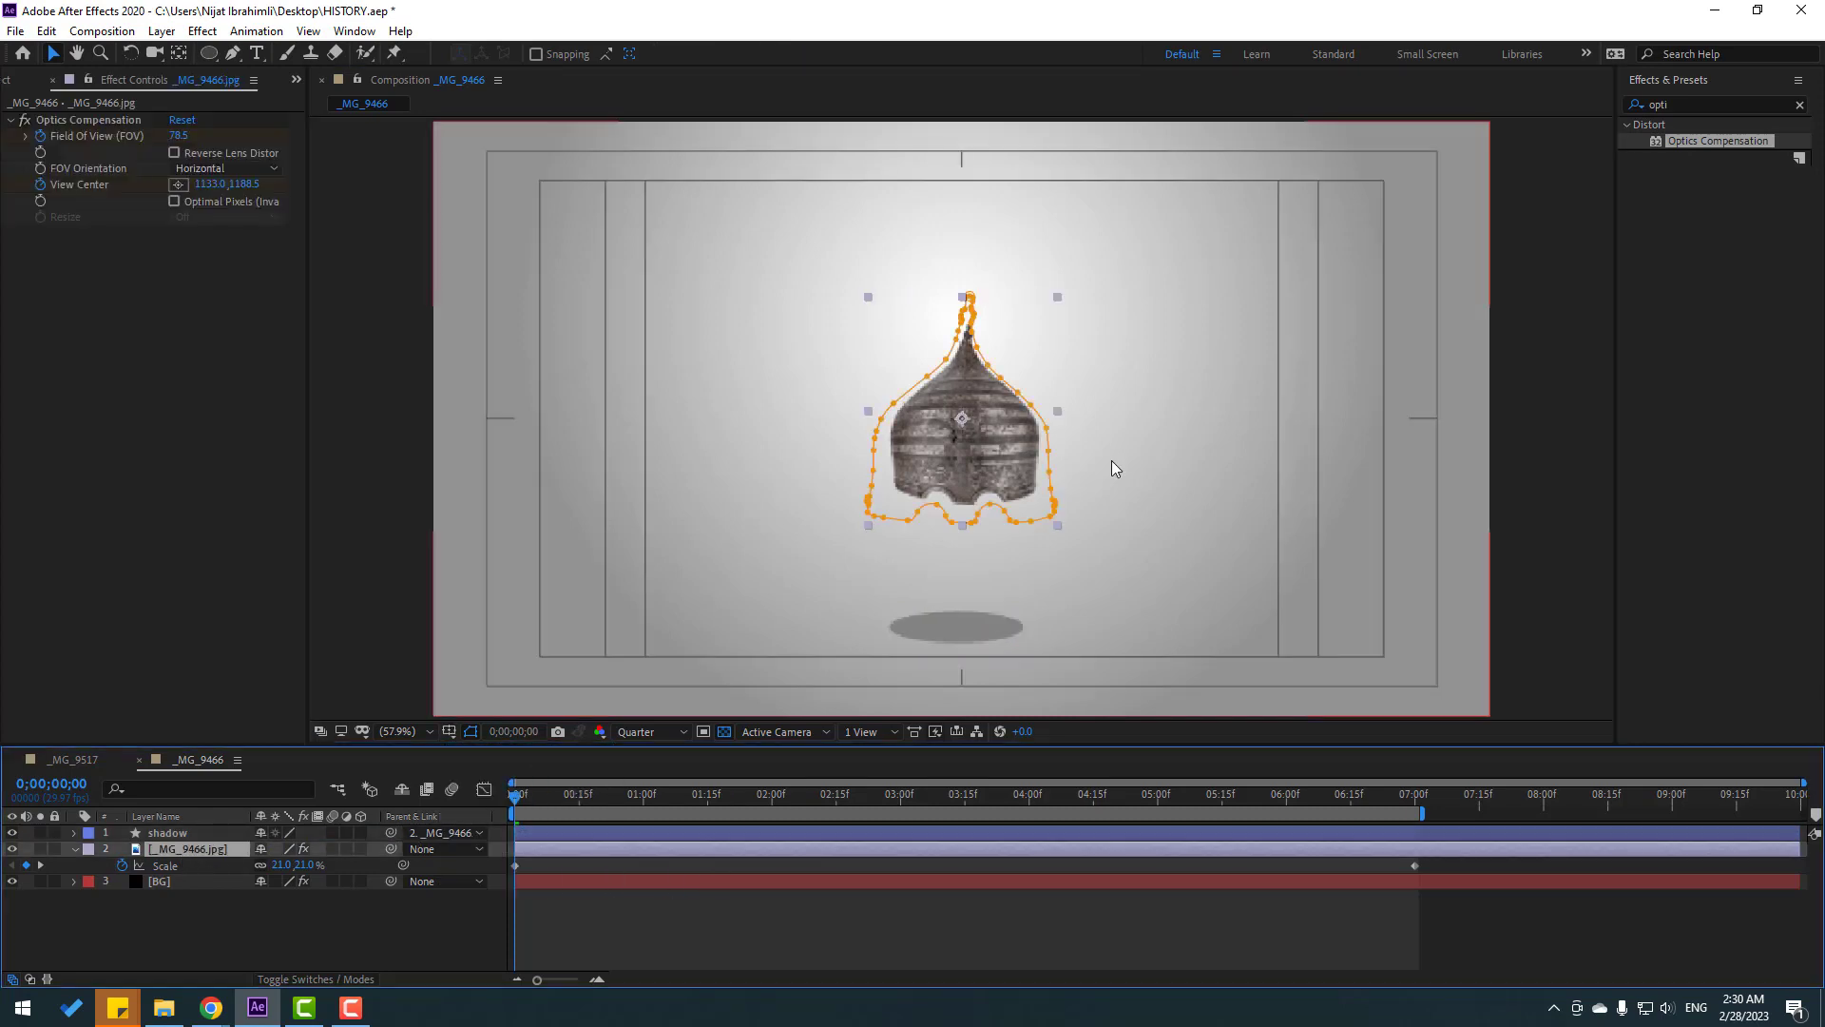
{"action": "left_click_drag", "start_coordinate": [1031, 468], "coordinate": [1007, 419]}
{"action": "left_click", "coordinate": [310, 915]}
{"action": "left_click_drag", "start_coordinate": [522, 805], "coordinate": [1348, 799]}
{"action": "left_click", "coordinate": [1019, 461]}
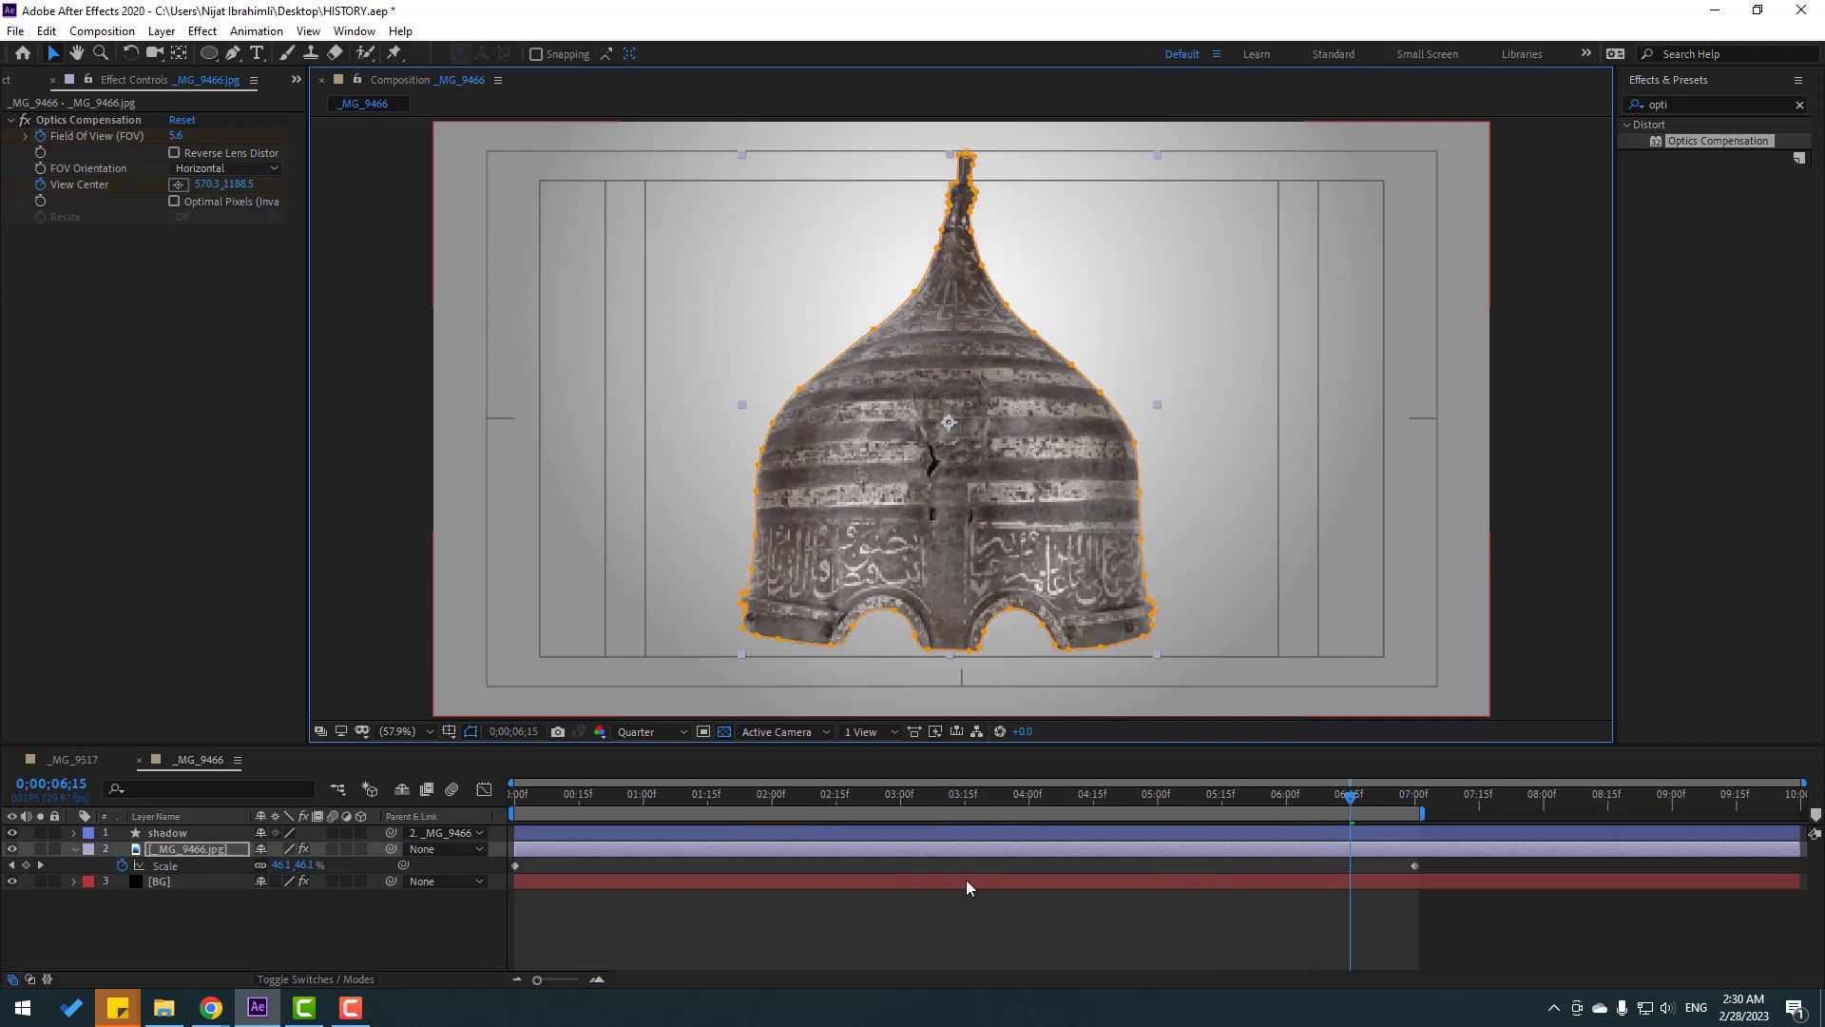
- Preview the repositioned helmet with its parented shadow from the start and inspect a frame around 3 seconds
{"action": "left_click_drag", "start_coordinate": [1226, 798], "coordinate": [514, 806]}
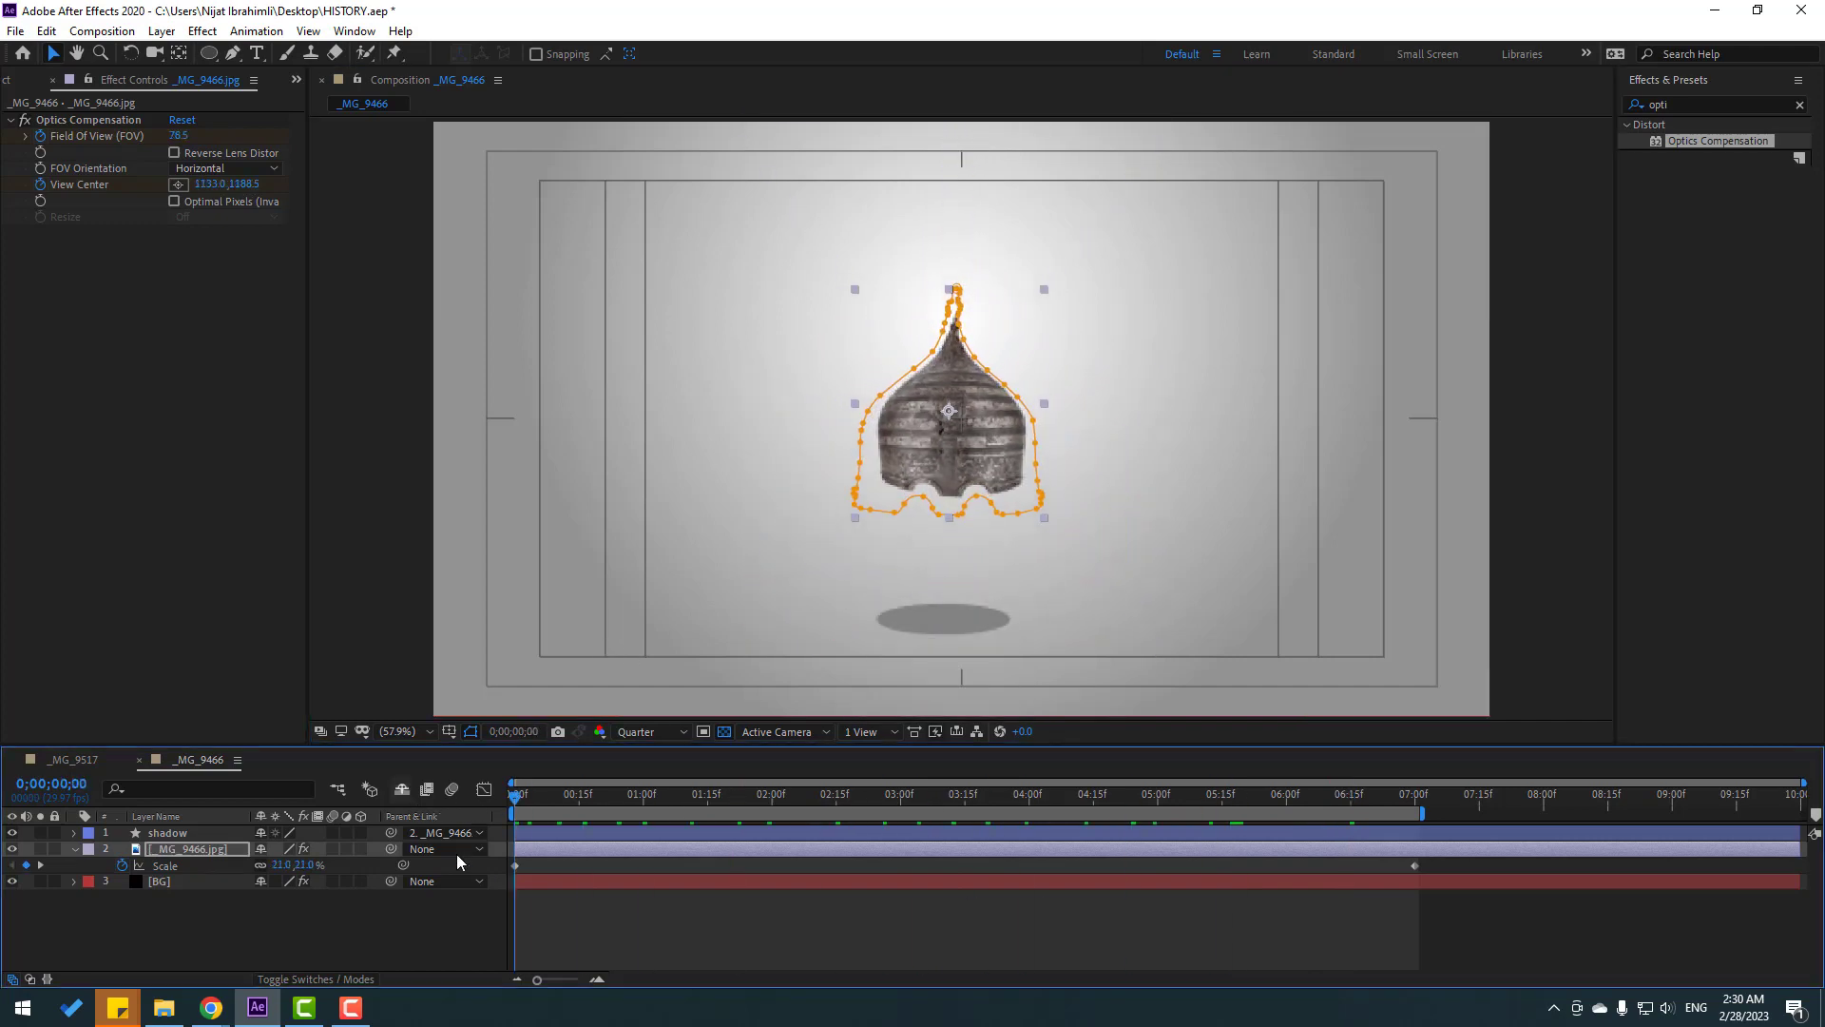
{"action": "left_click", "coordinate": [447, 927]}
{"action": "key", "text": "space"}
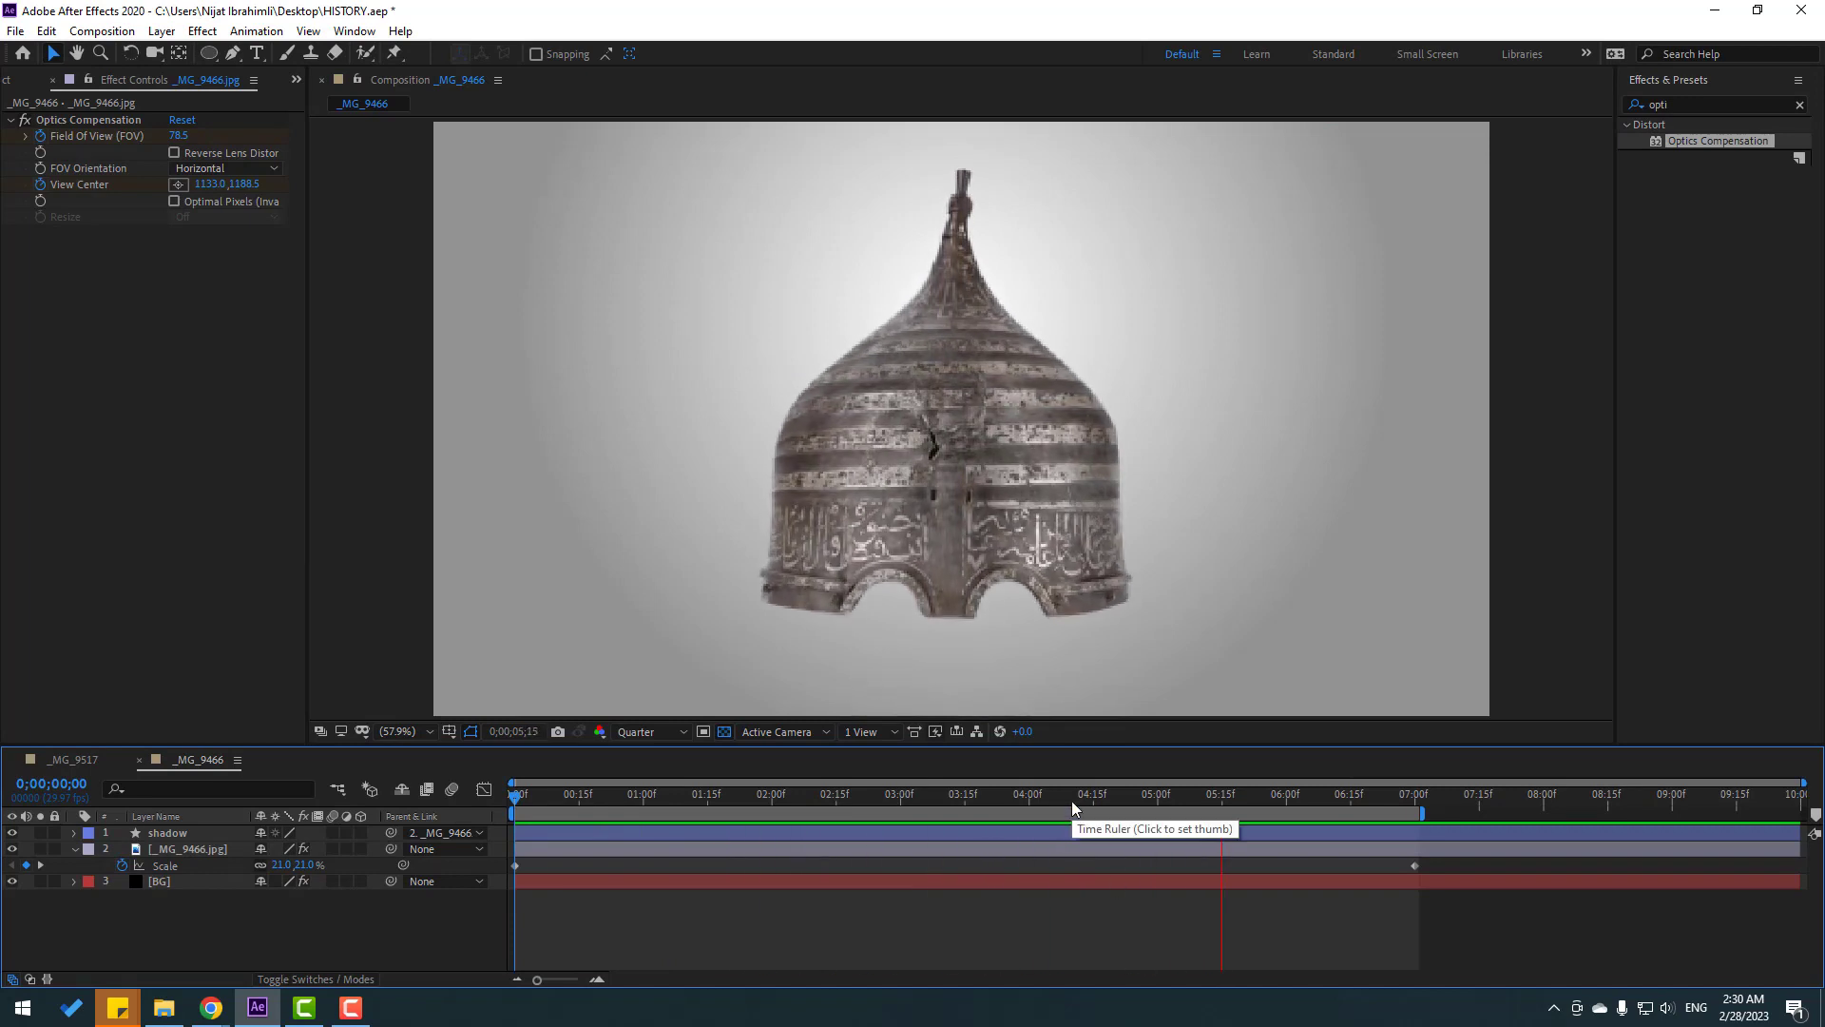
{"action": "left_click", "coordinate": [866, 799]}
{"action": "left_click", "coordinate": [930, 798]}
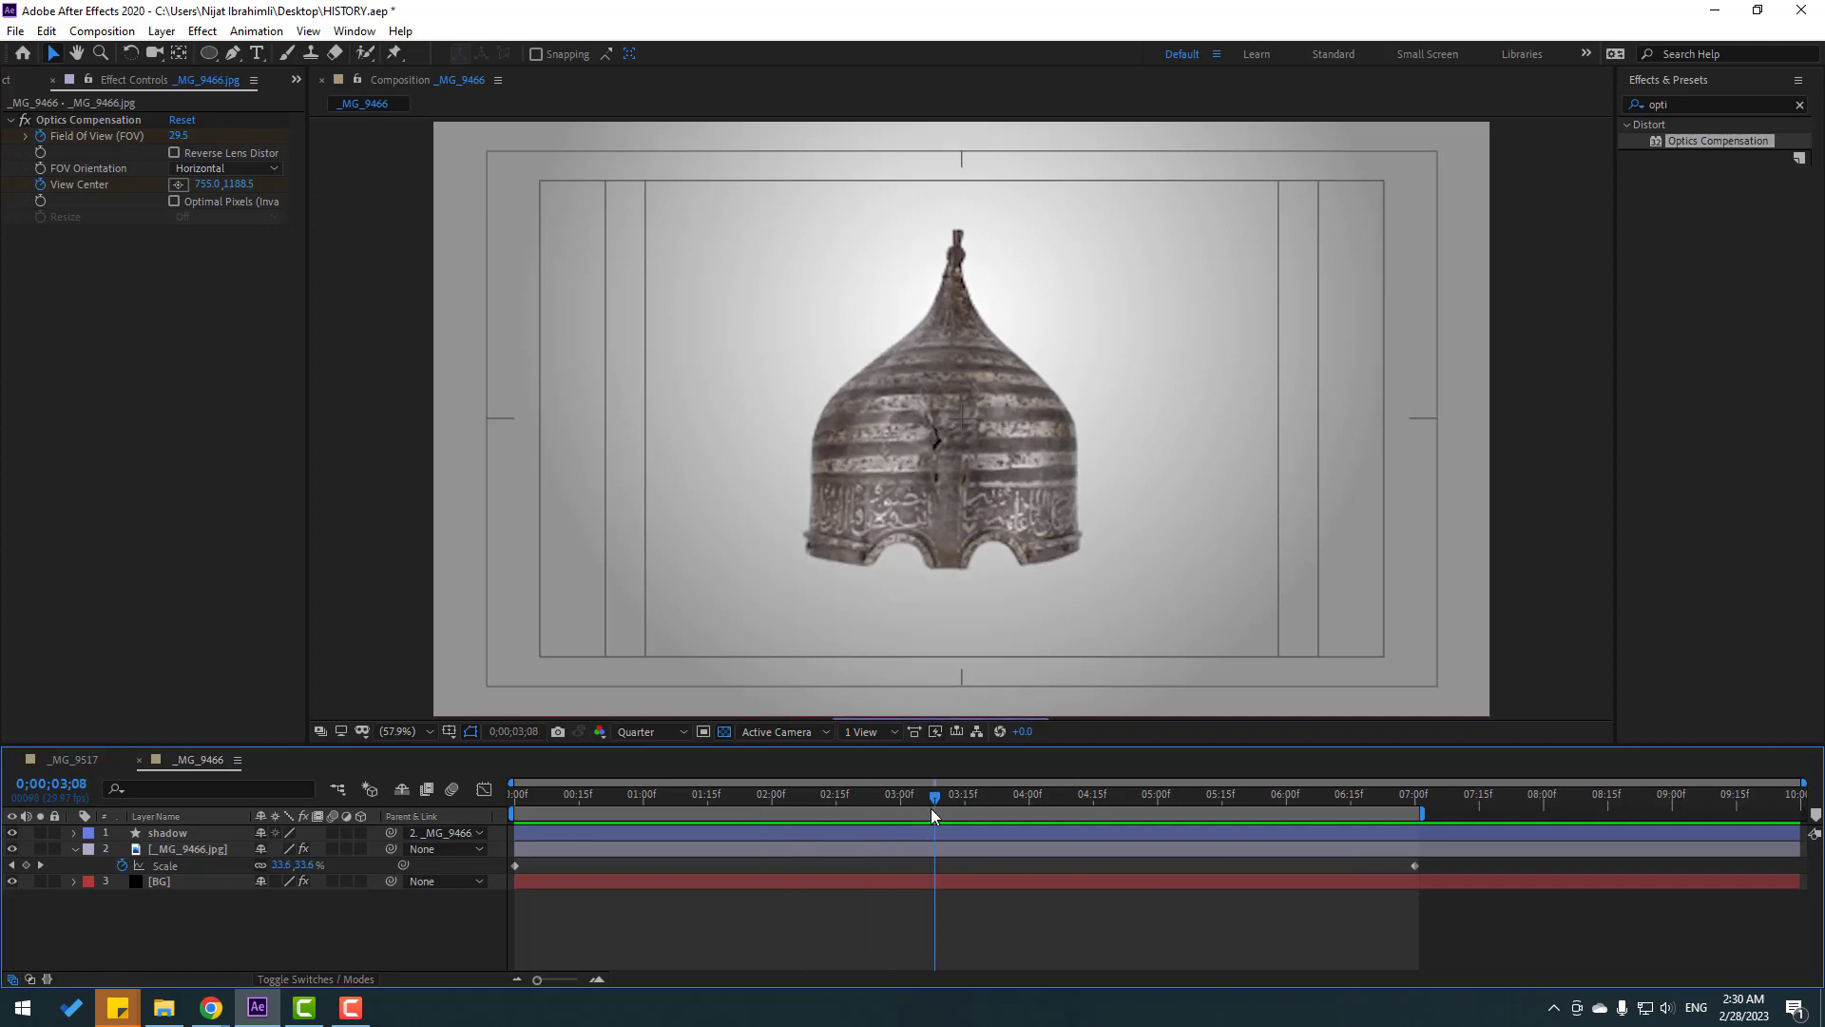
- Find the CC Light Sweep effect and apply it to the _MG_9466.jpg helmet layer
{"action": "left_click", "coordinate": [1639, 105]}
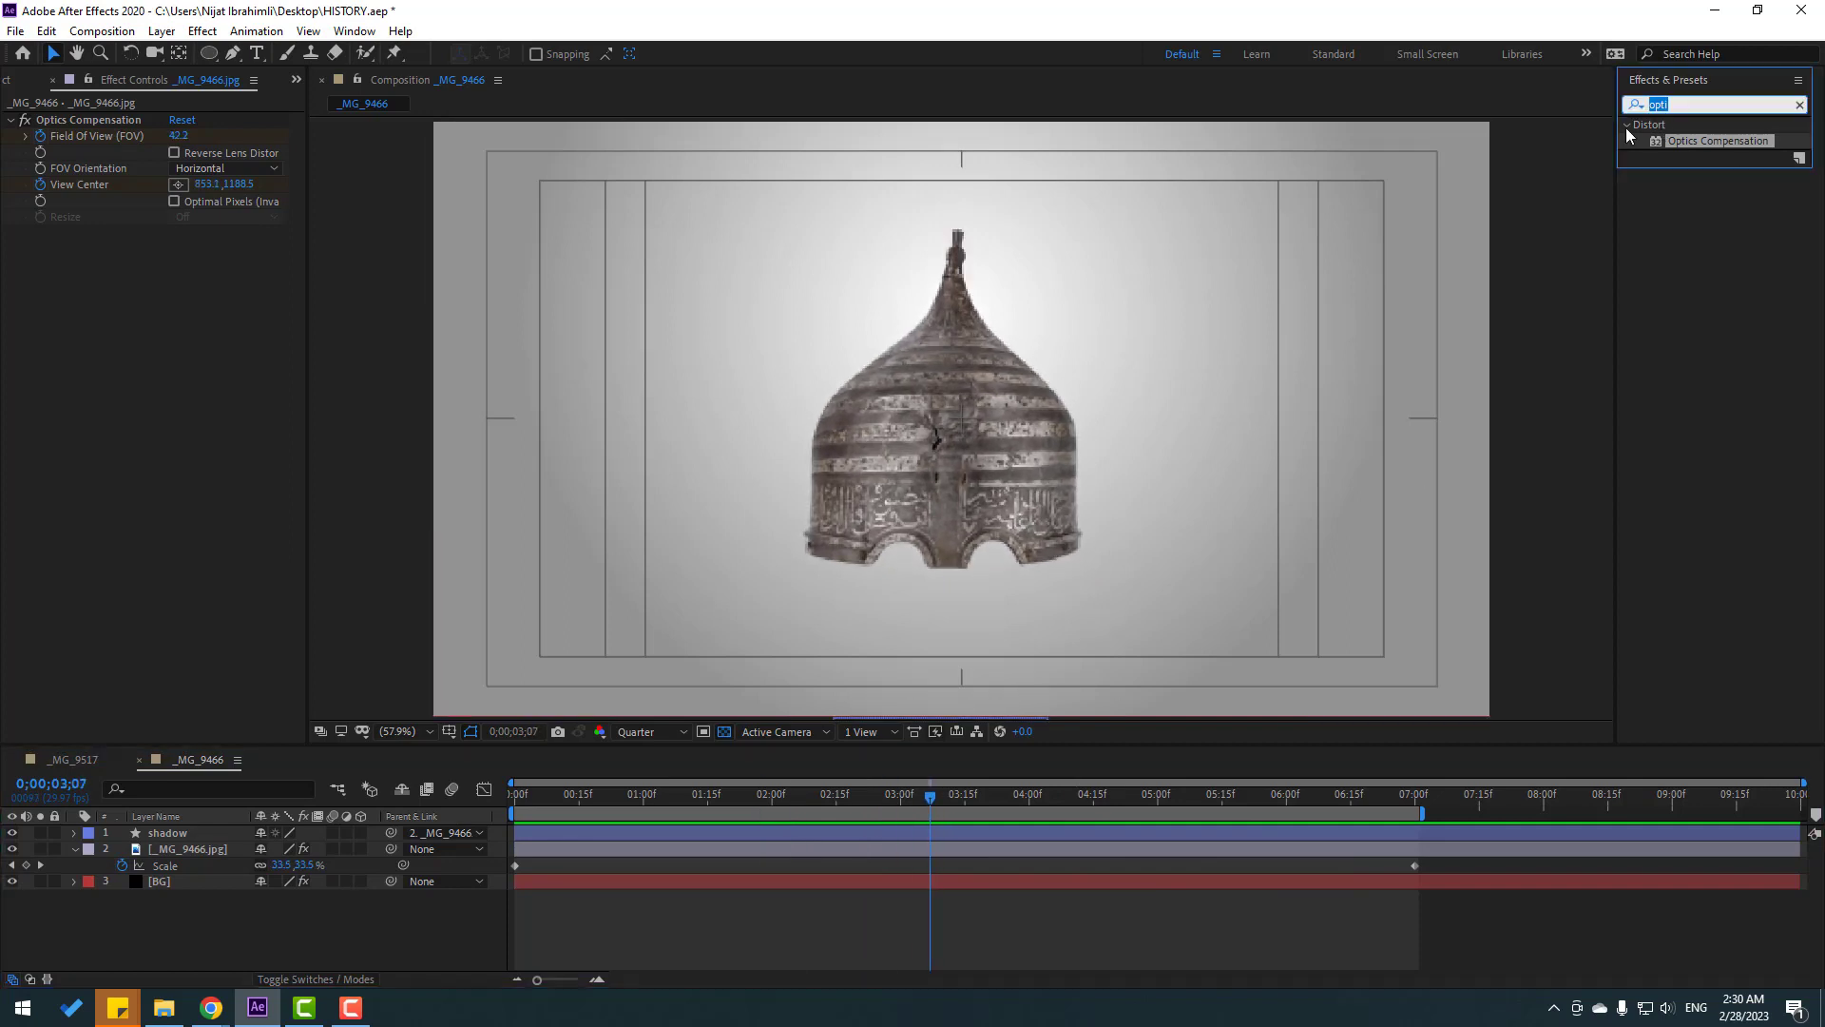
{"action": "type", "text": "swe"}
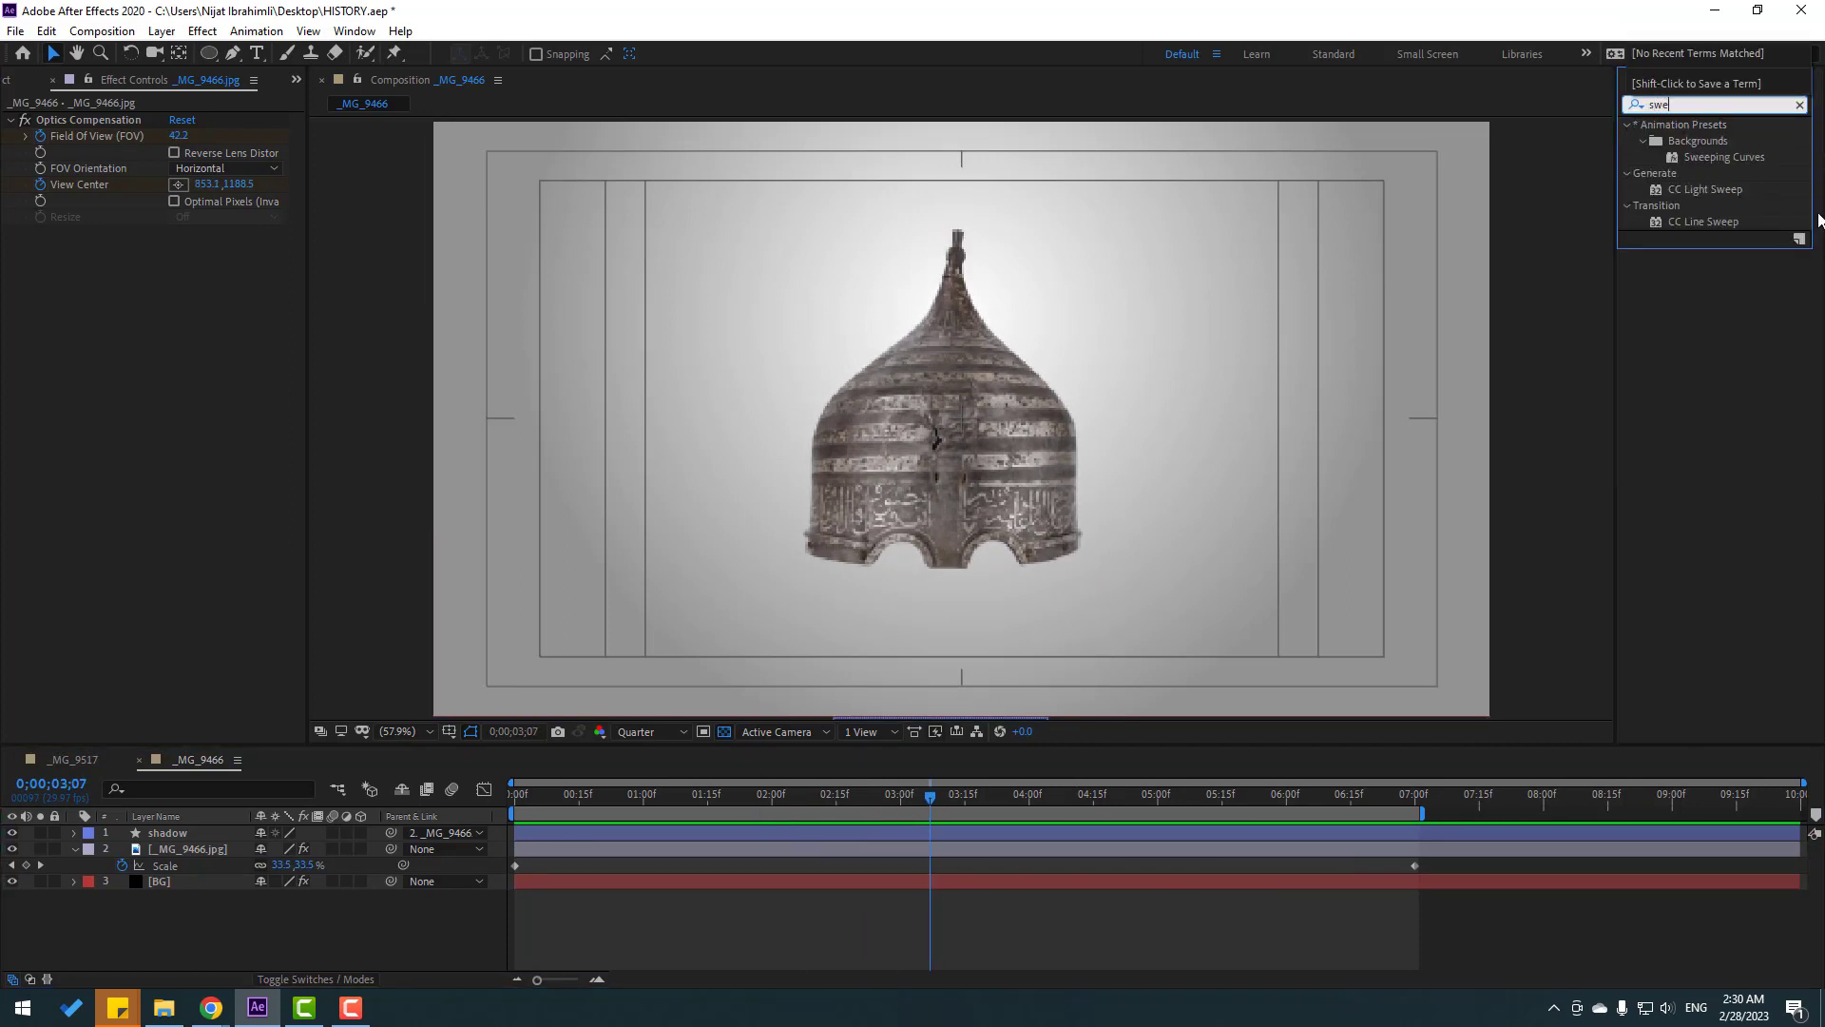
{"action": "left_click", "coordinate": [1715, 192]}
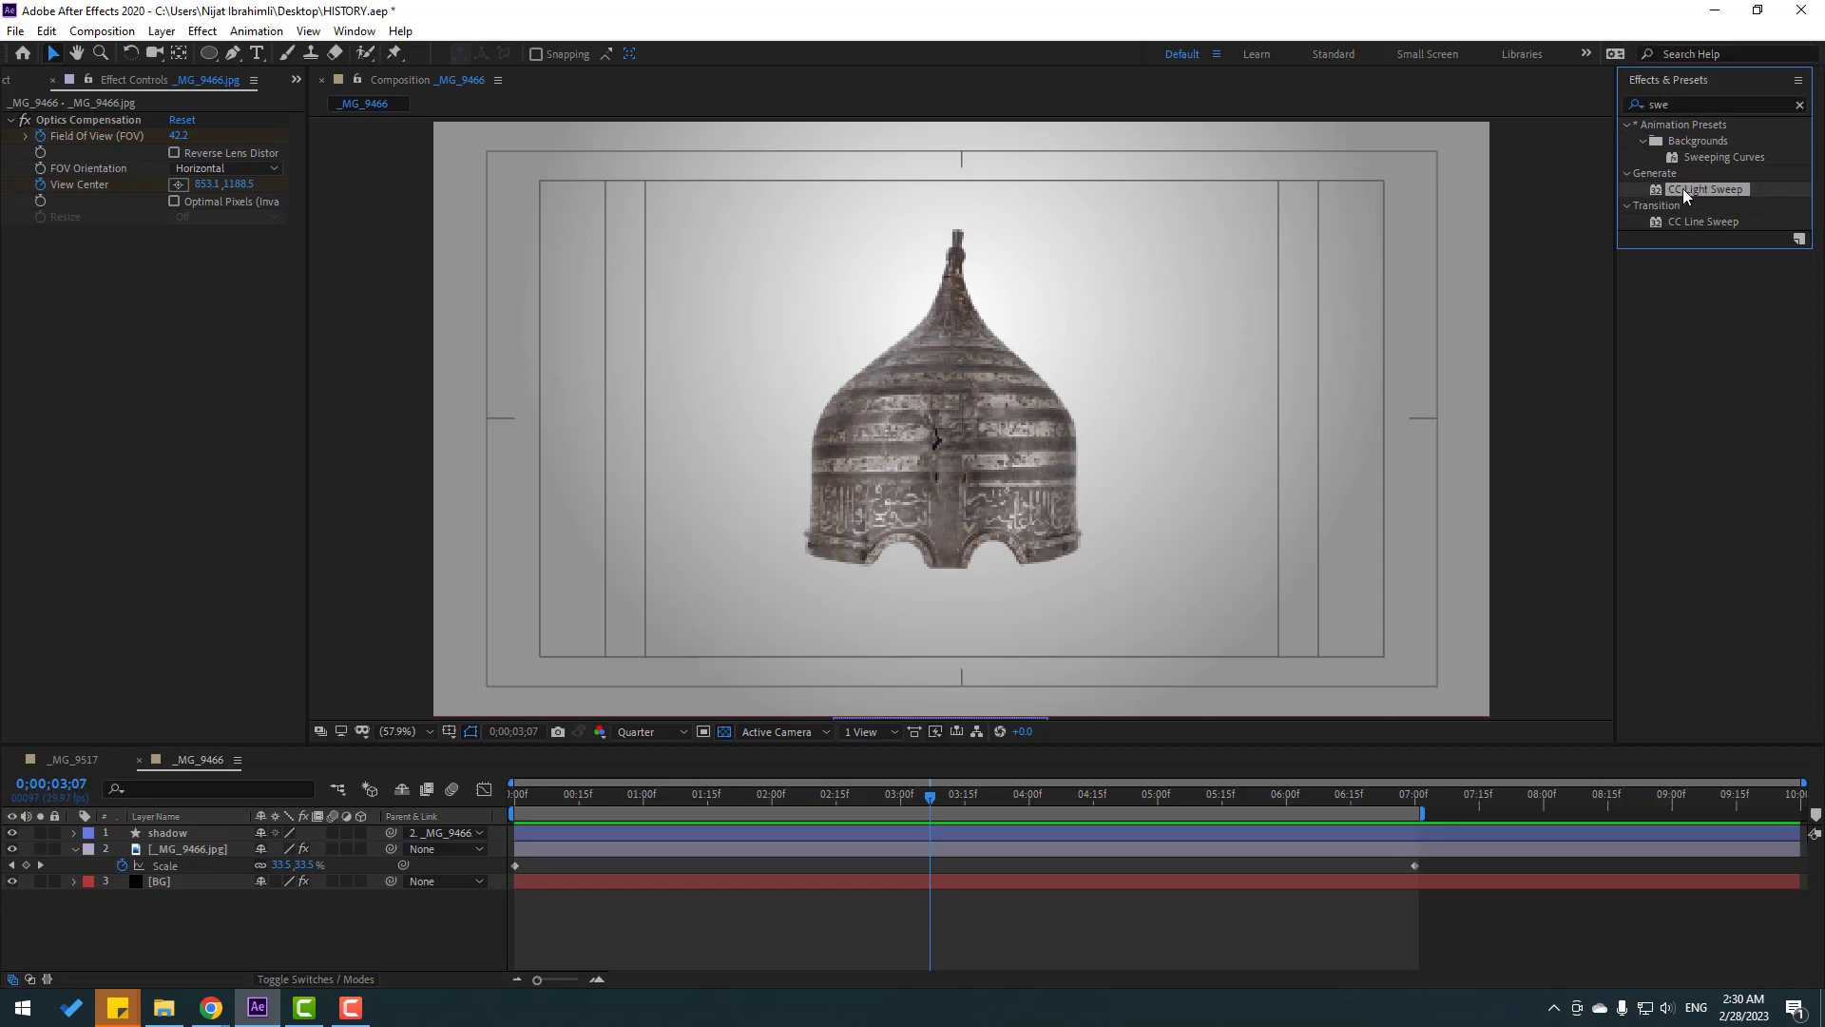
{"action": "left_click_drag", "start_coordinate": [1683, 188], "coordinate": [1116, 556]}
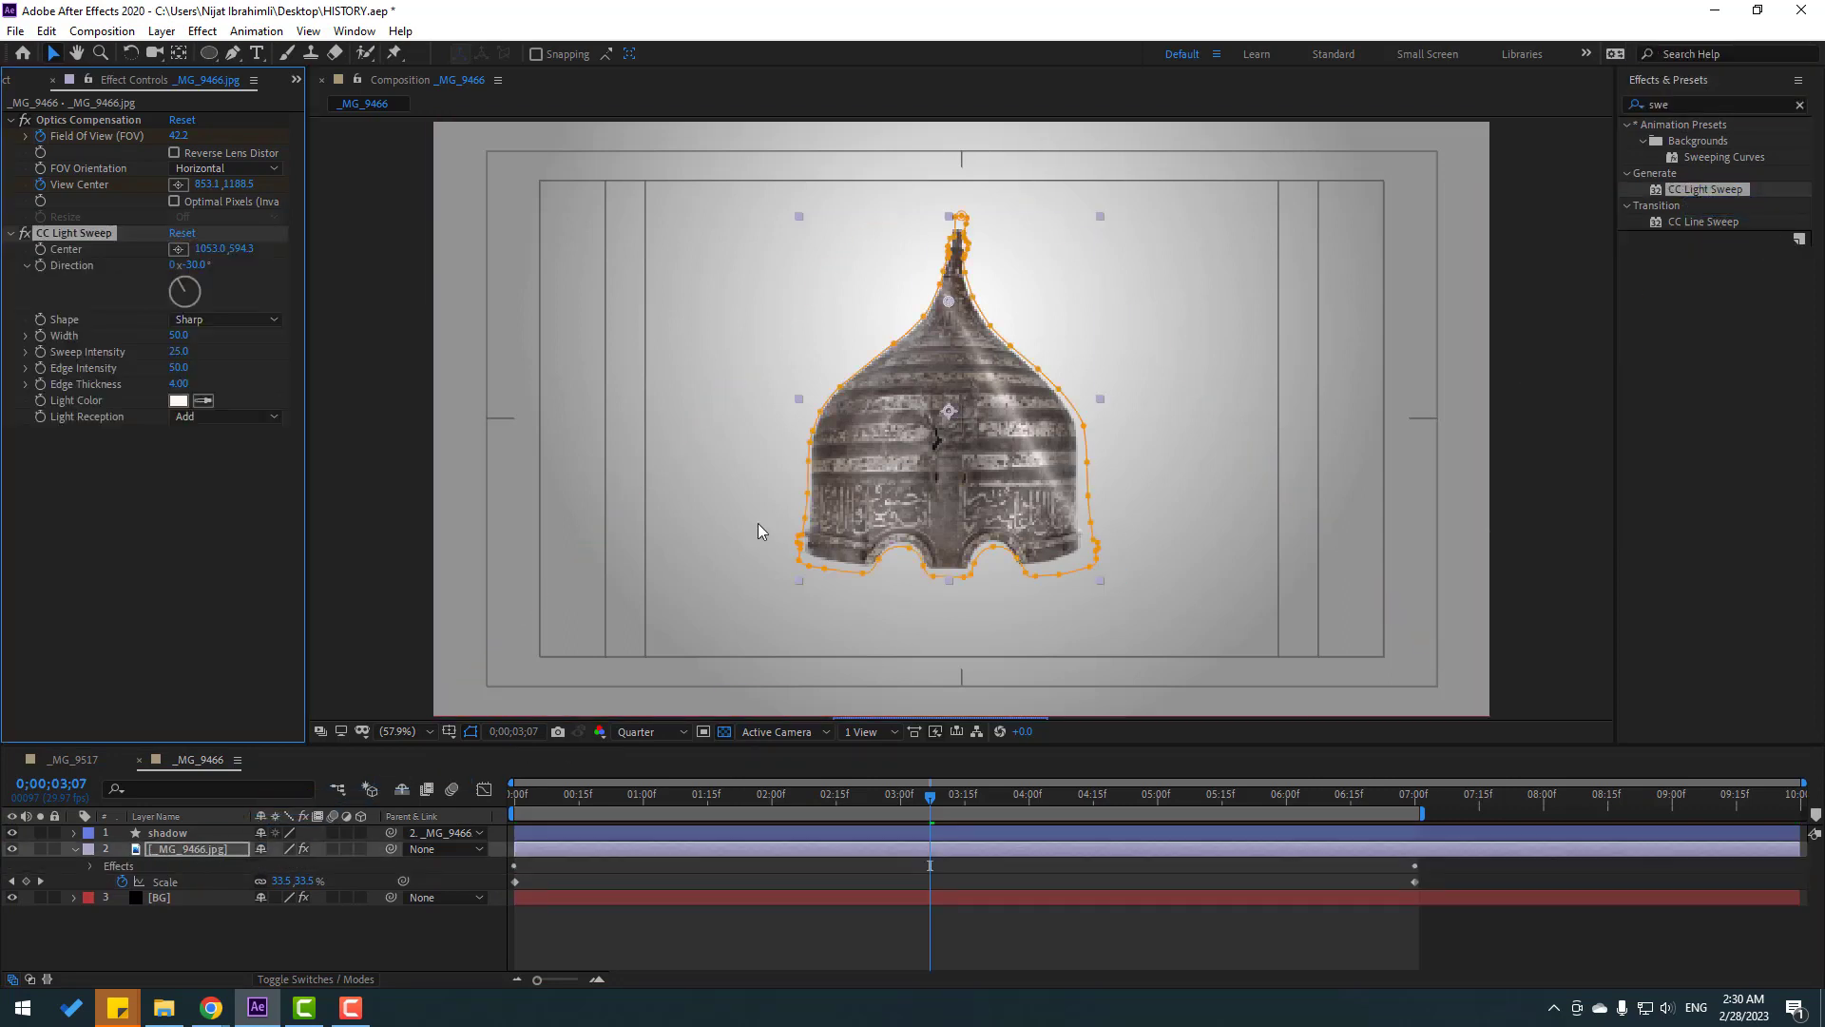
- Keyframe the light sweep's Center from right of the helmet's spire at 0;00;03;17 to left of the helmet at 0;00;06;18
{"action": "left_click_drag", "start_coordinate": [948, 302], "coordinate": [985, 288]}
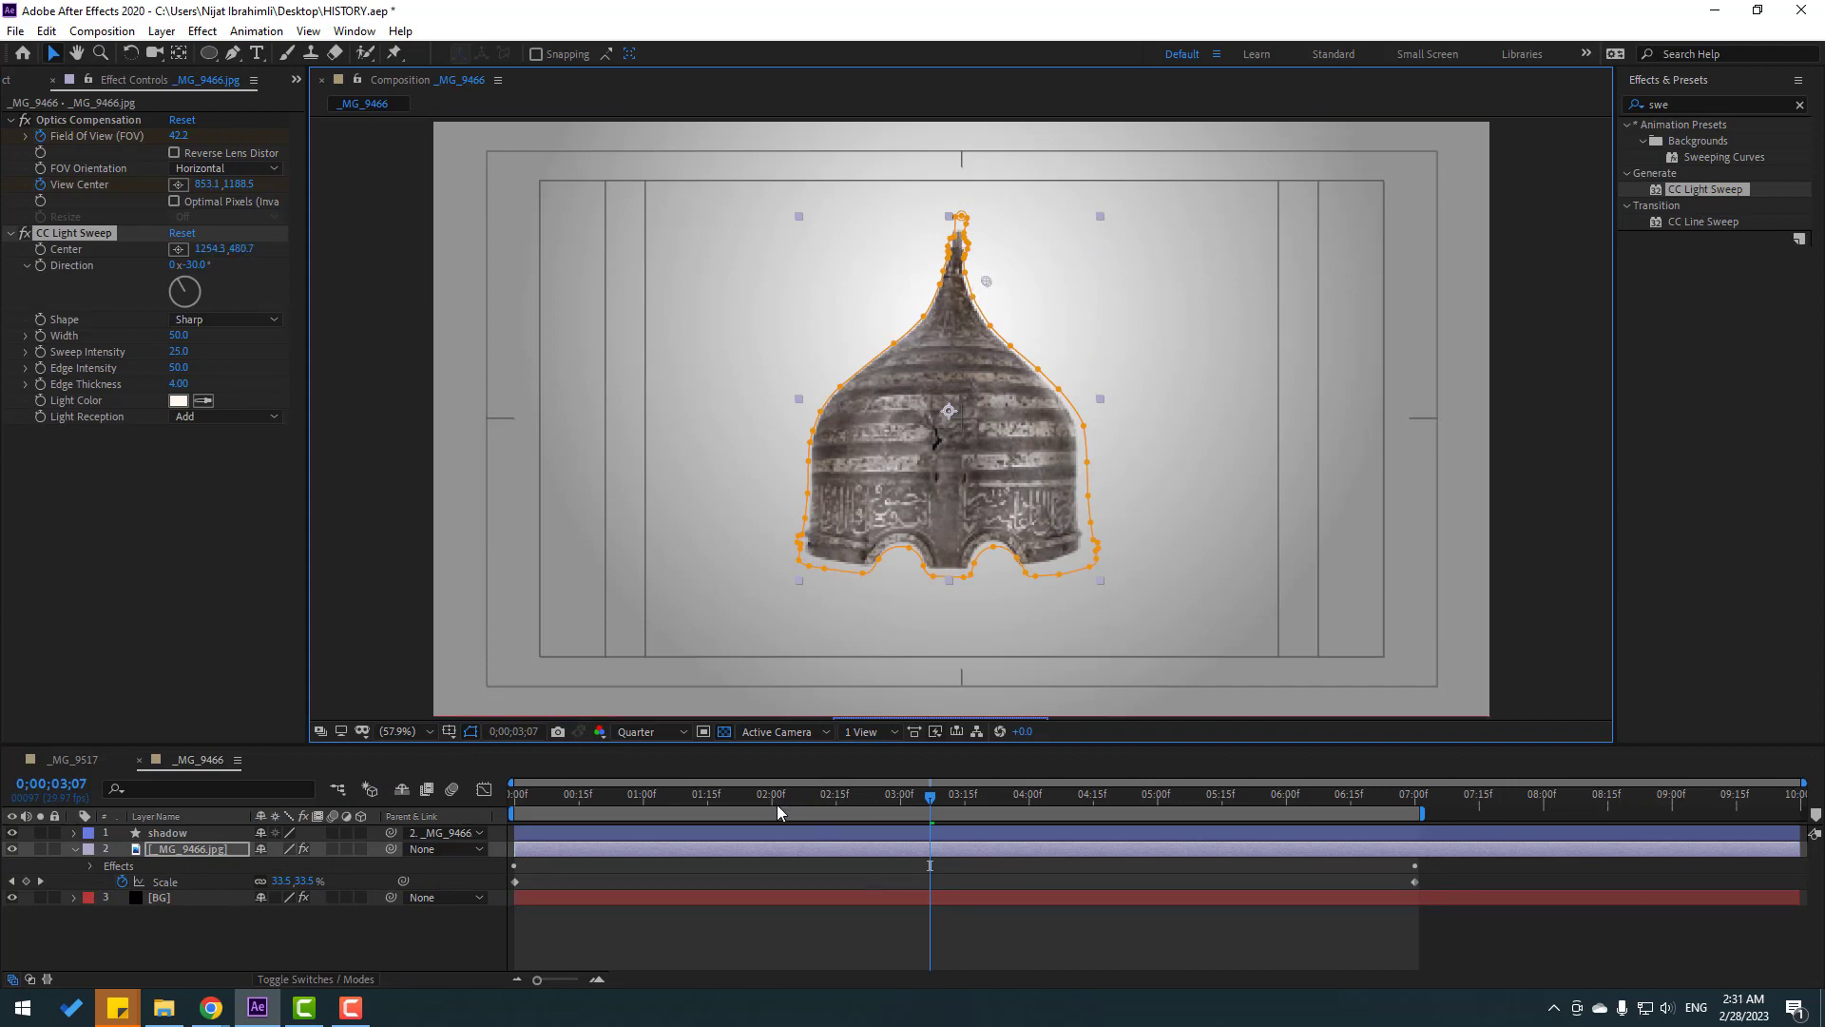
{"action": "left_click_drag", "start_coordinate": [778, 807], "coordinate": [973, 800]}
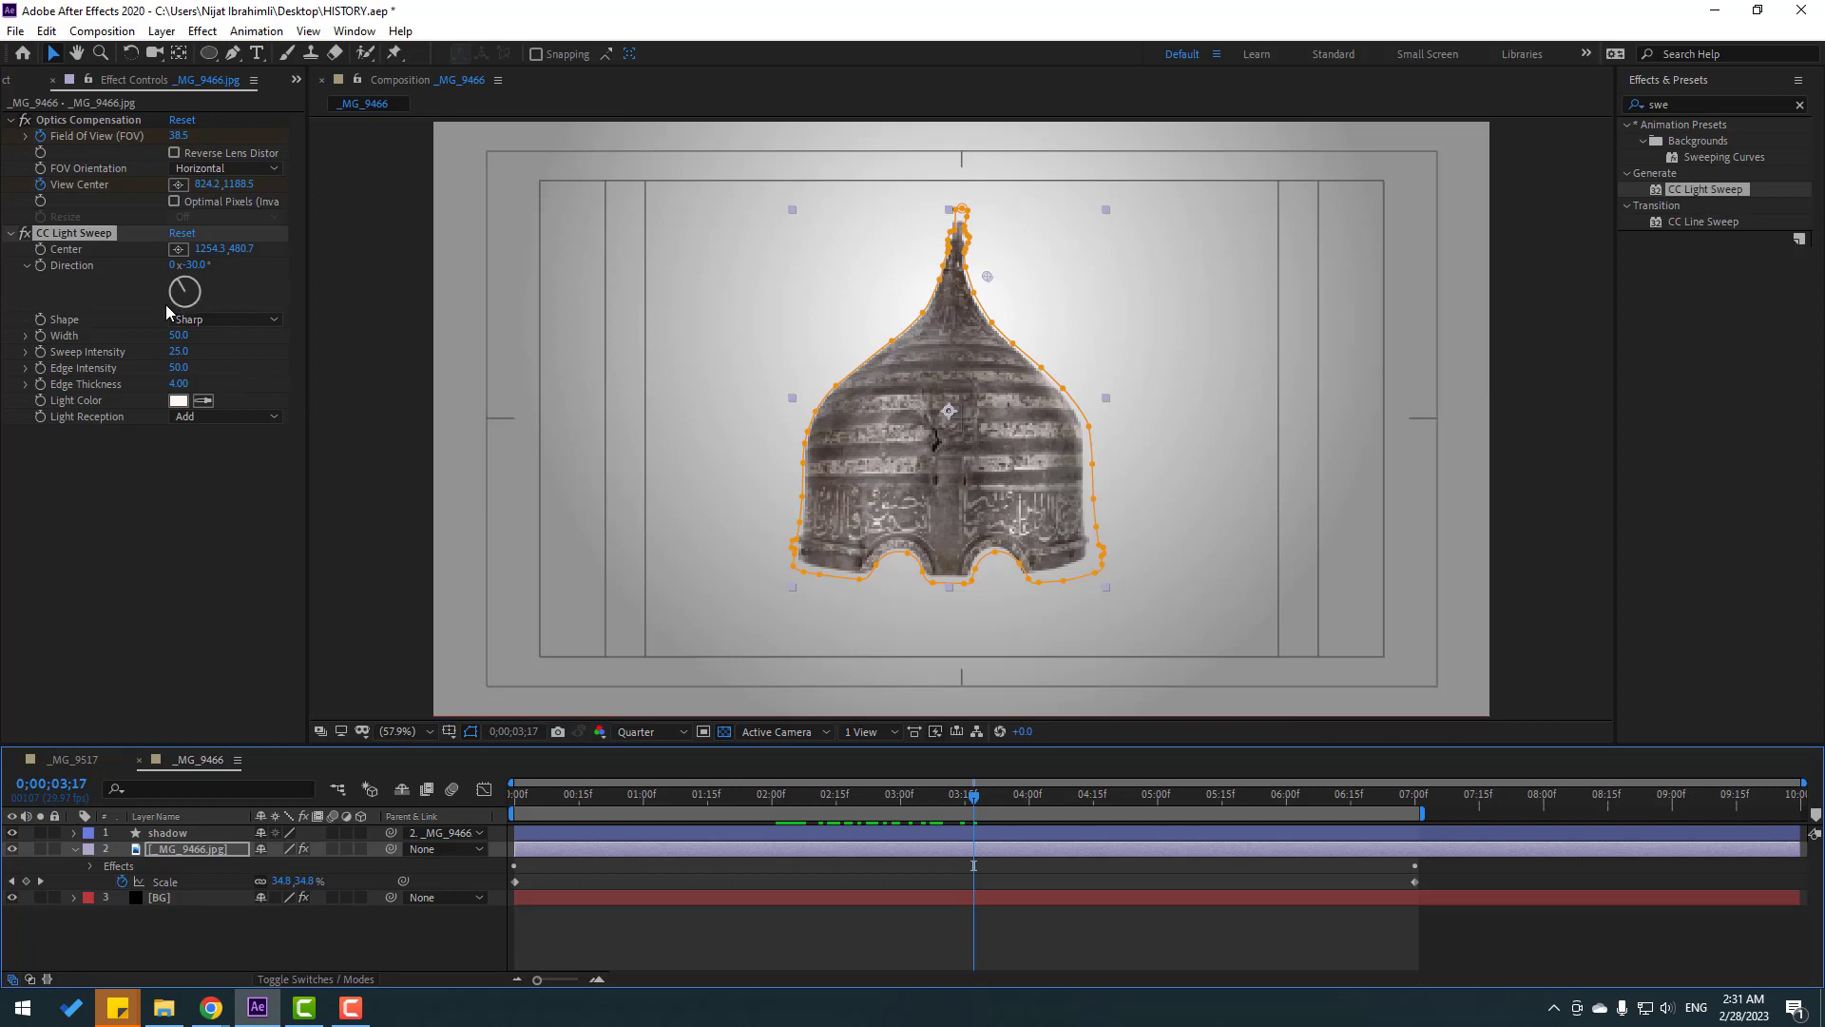
{"action": "left_click", "coordinate": [100, 289]}
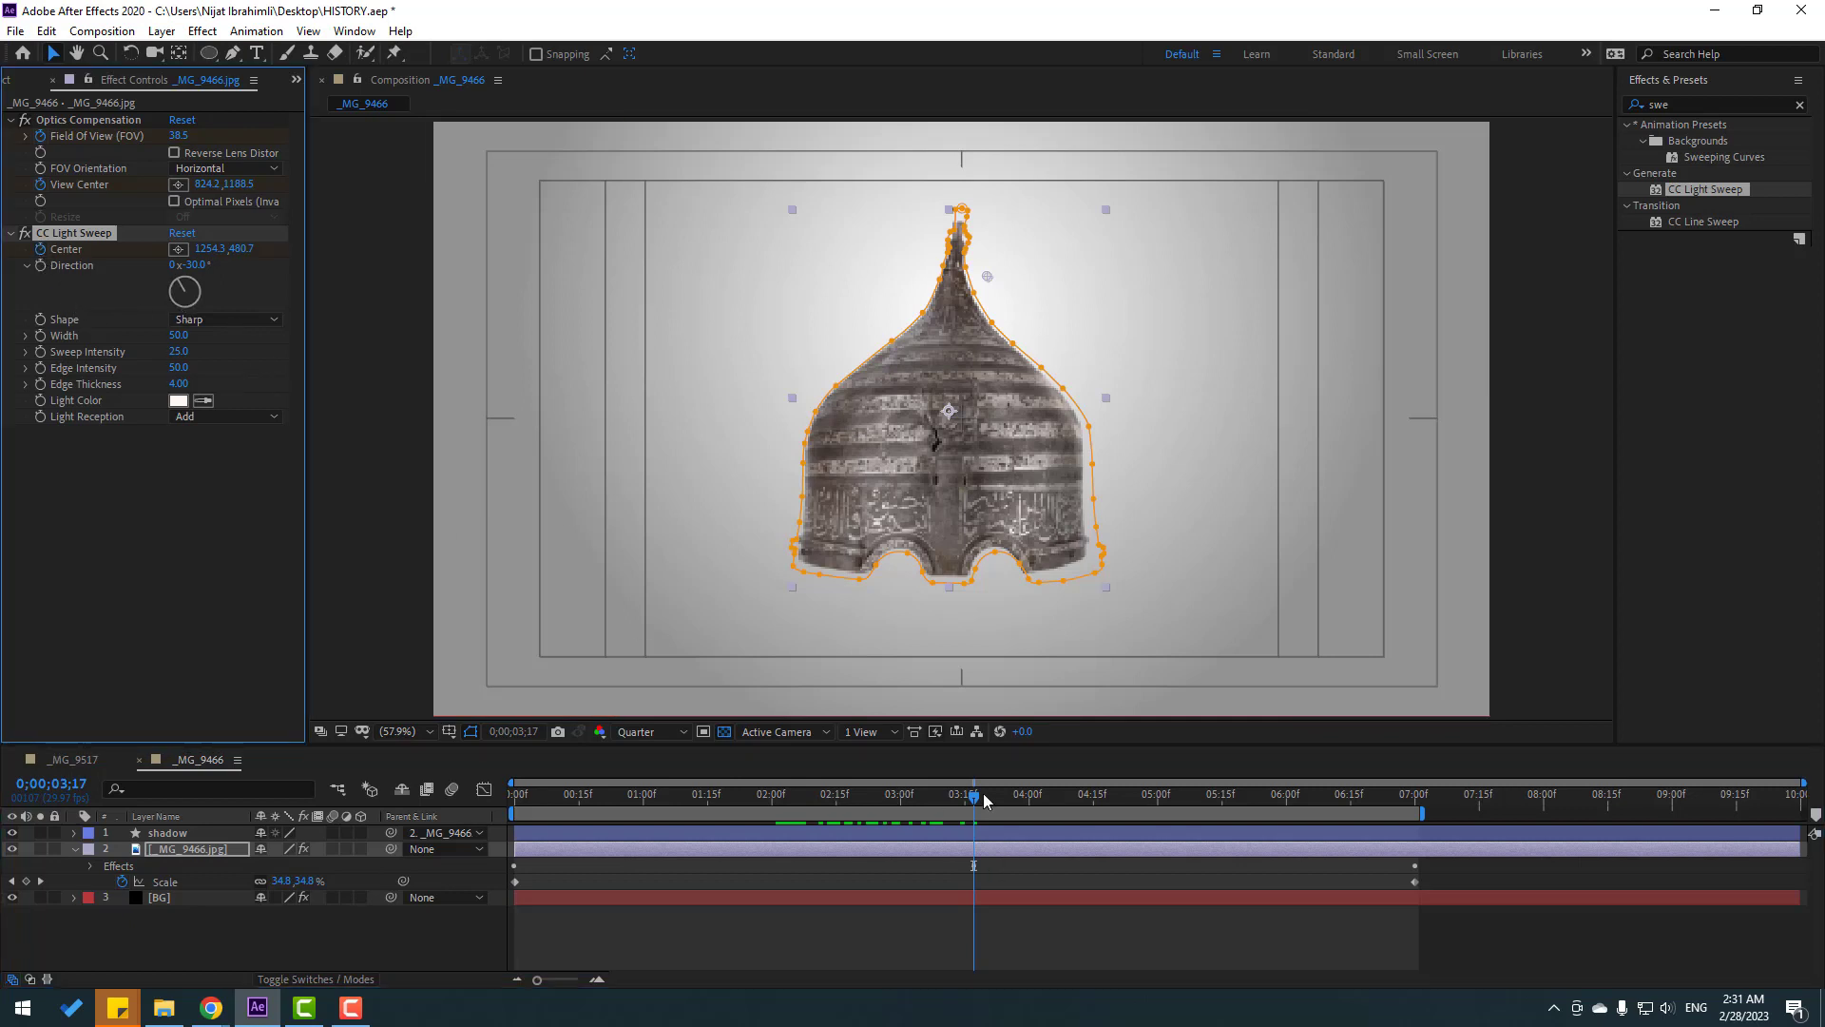
{"action": "left_click_drag", "start_coordinate": [1000, 795], "coordinate": [1363, 794]}
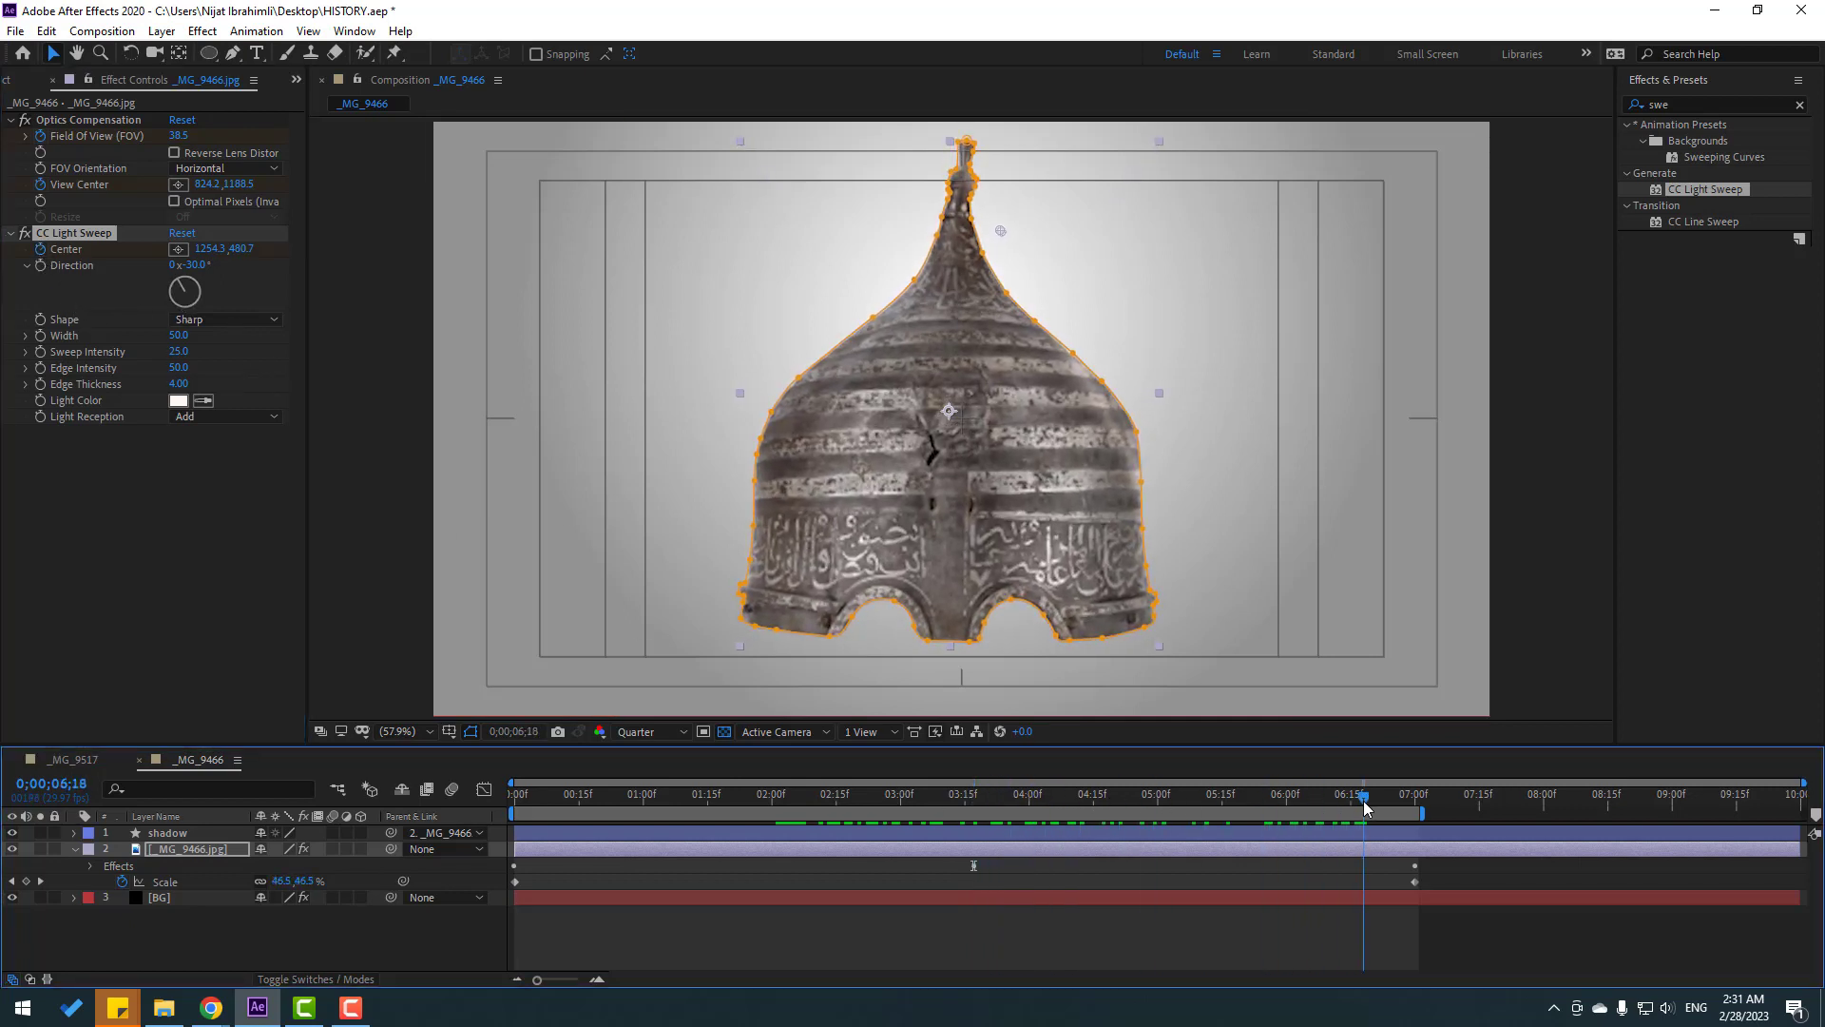
{"action": "left_click_drag", "start_coordinate": [1000, 232], "coordinate": [638, 384]}
- Preview the light sweep, stop at 0;00;04;22 where it crosses the helmet, and set the viewer resolution to Full
{"action": "key", "text": "space"}
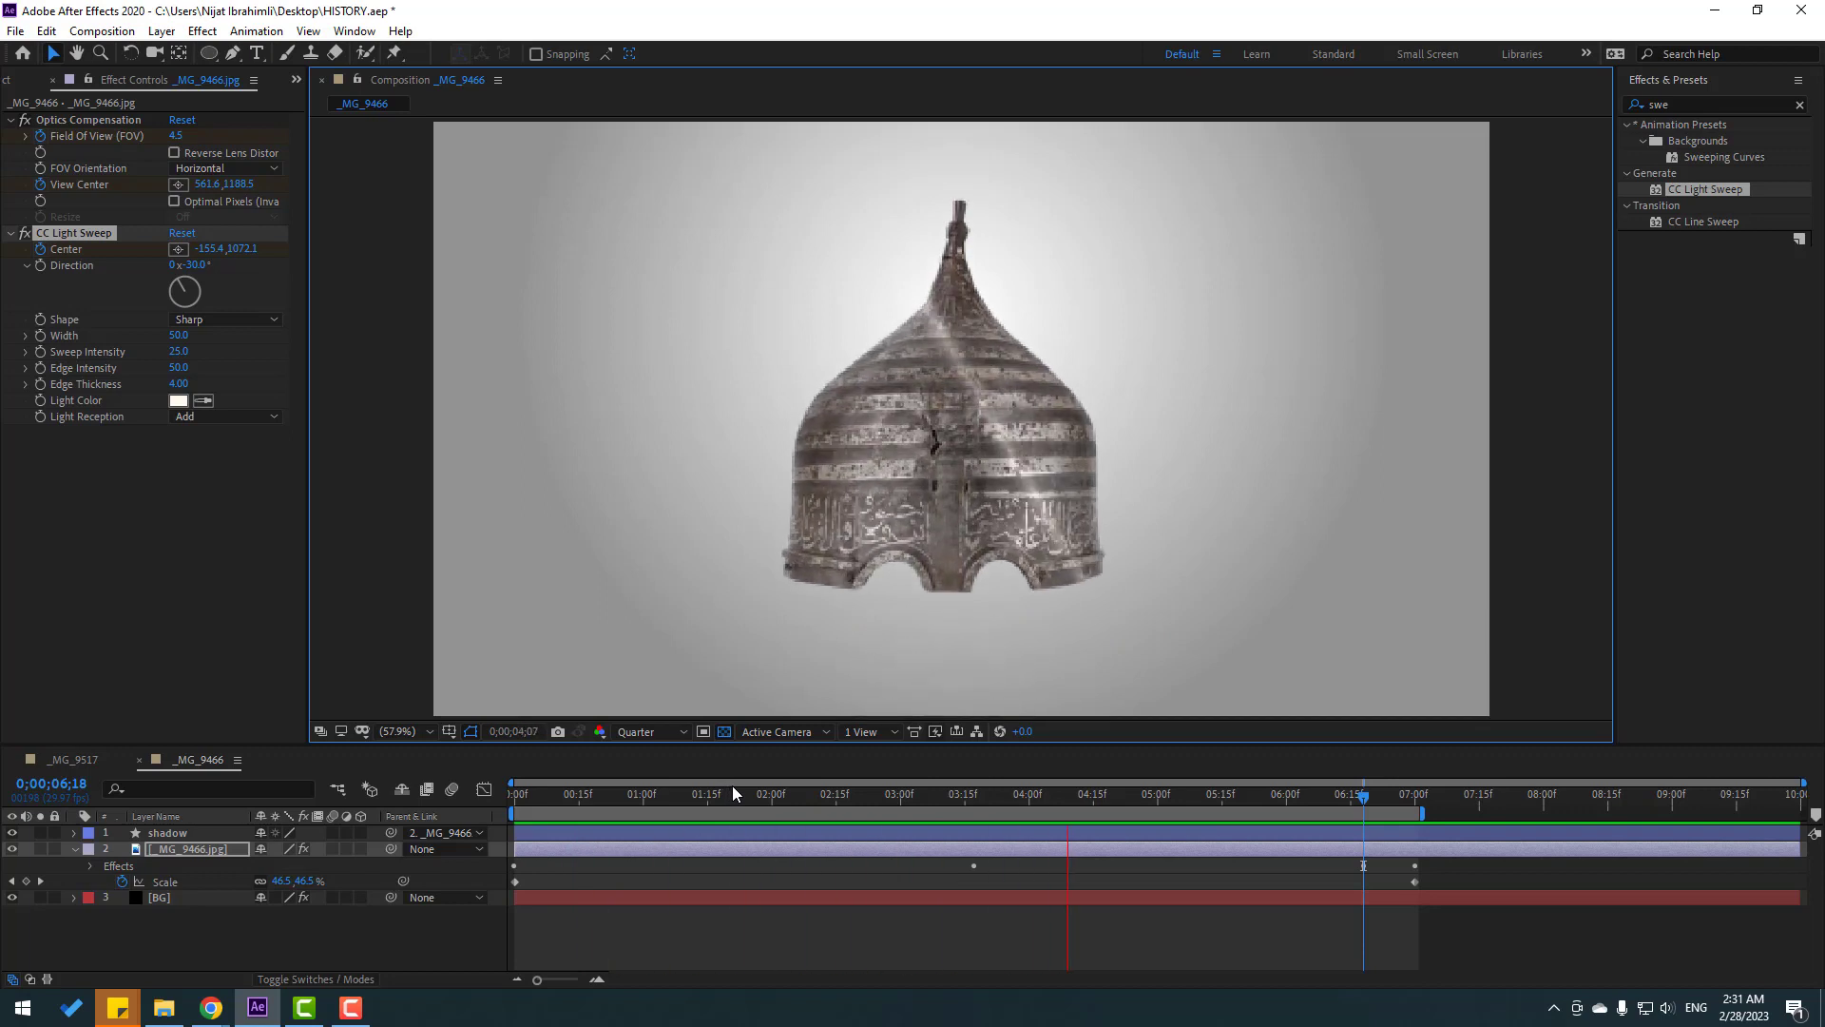
{"action": "left_click_drag", "start_coordinate": [1140, 798], "coordinate": [1215, 801]}
{"action": "left_click", "coordinate": [1123, 794]}
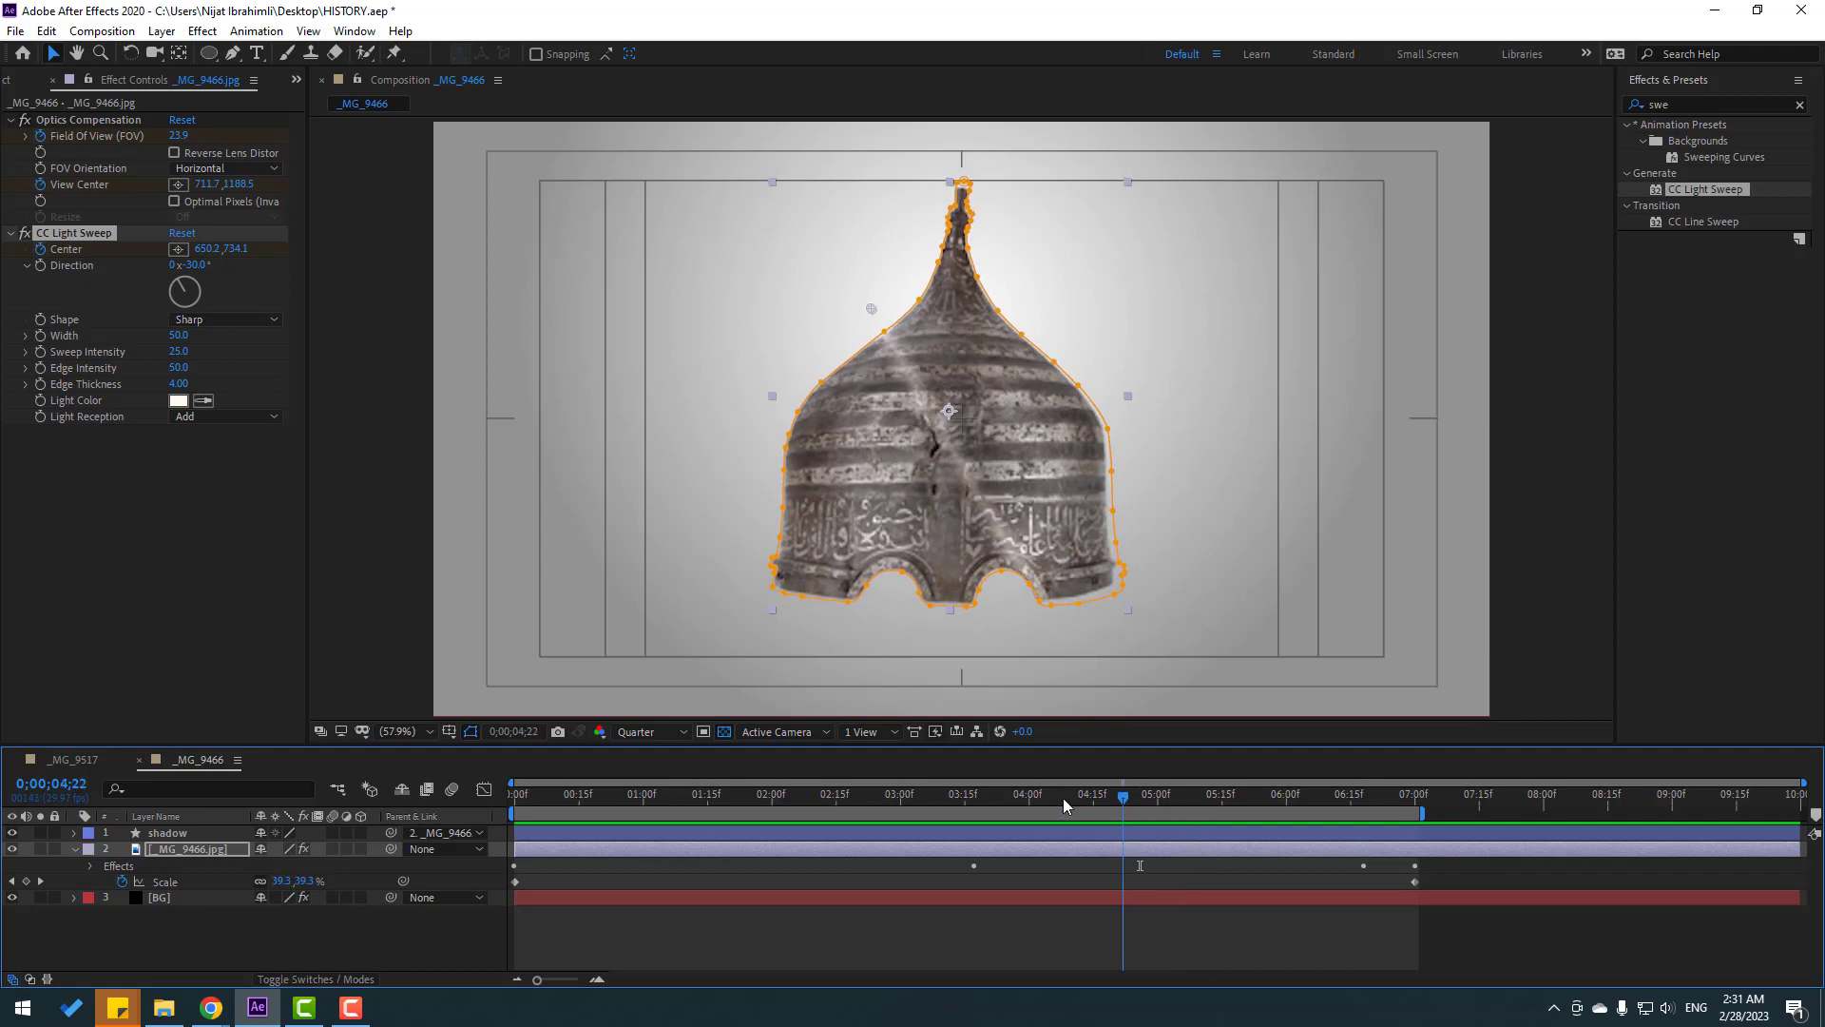
{"action": "left_click", "coordinate": [627, 732]}
{"action": "left_click", "coordinate": [638, 777]}
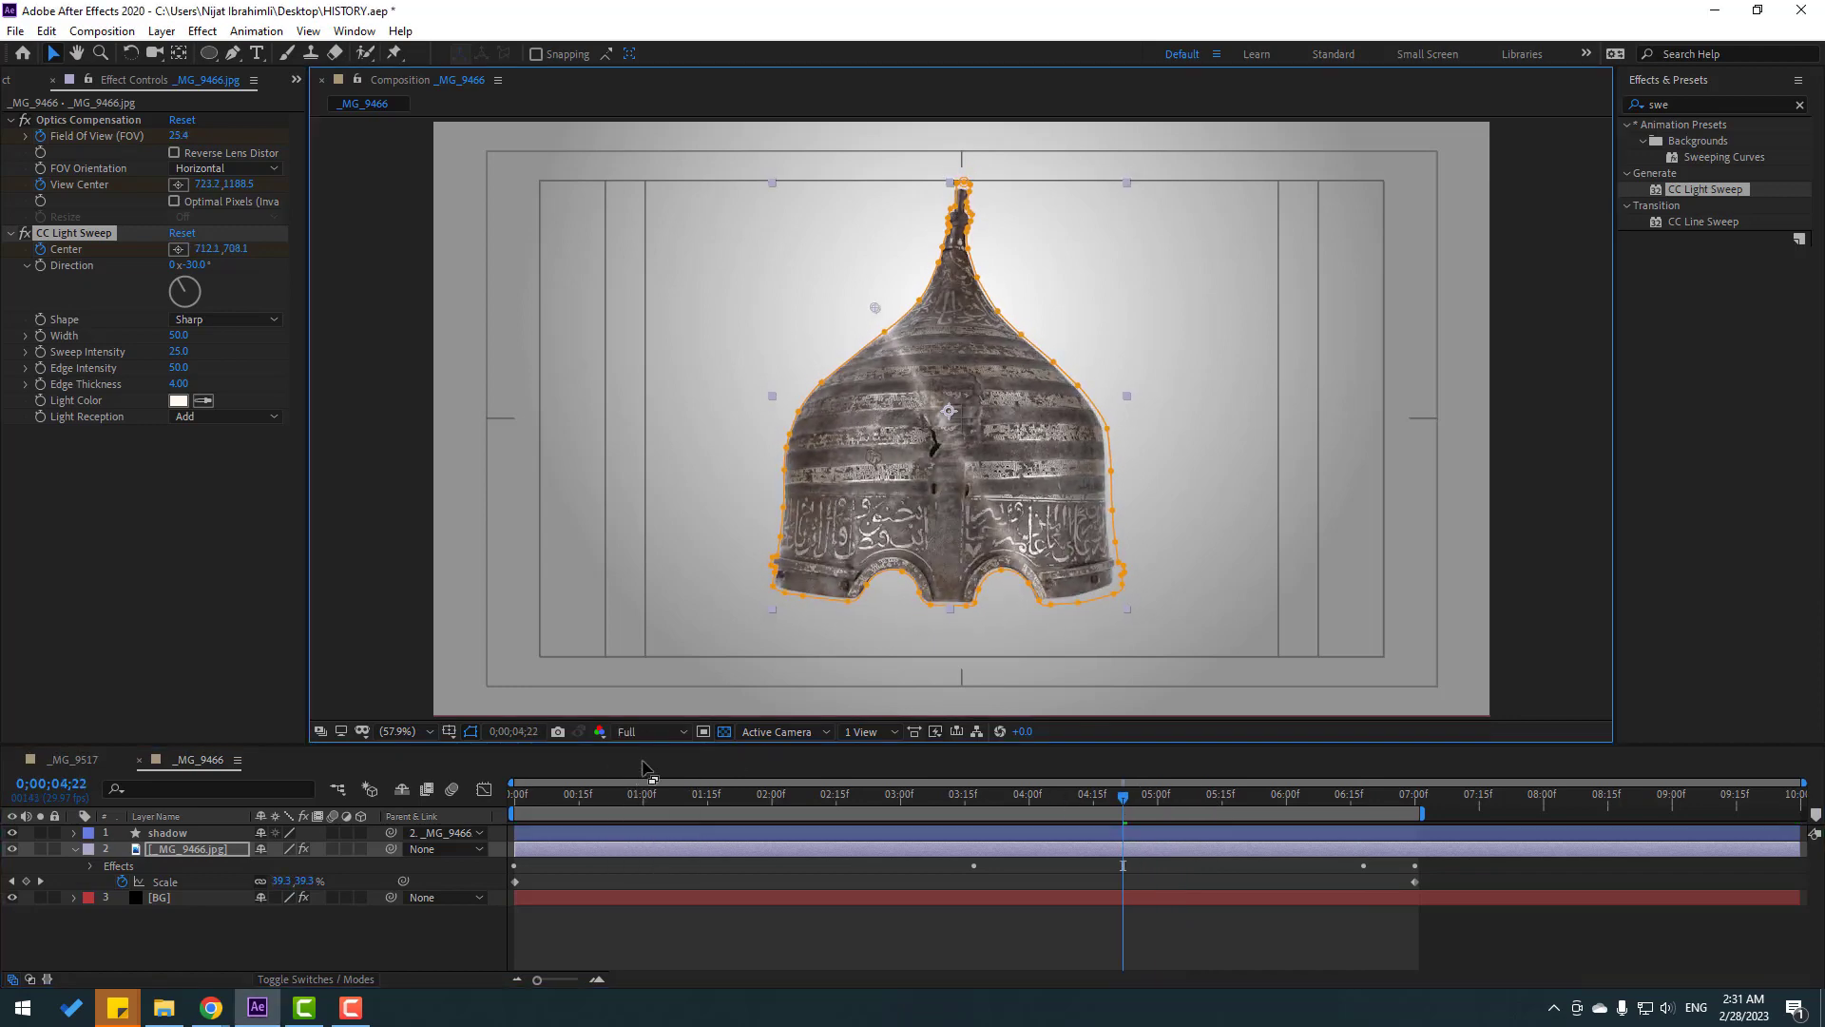
- Set the light sweep's Width to 78, Sweep Intensity to 44 and Edge Intensity to 30, checking the helmet's edge up close
{"action": "key", "text": "/"}
{"action": "left_click_drag", "start_coordinate": [182, 338], "coordinate": [206, 337]}
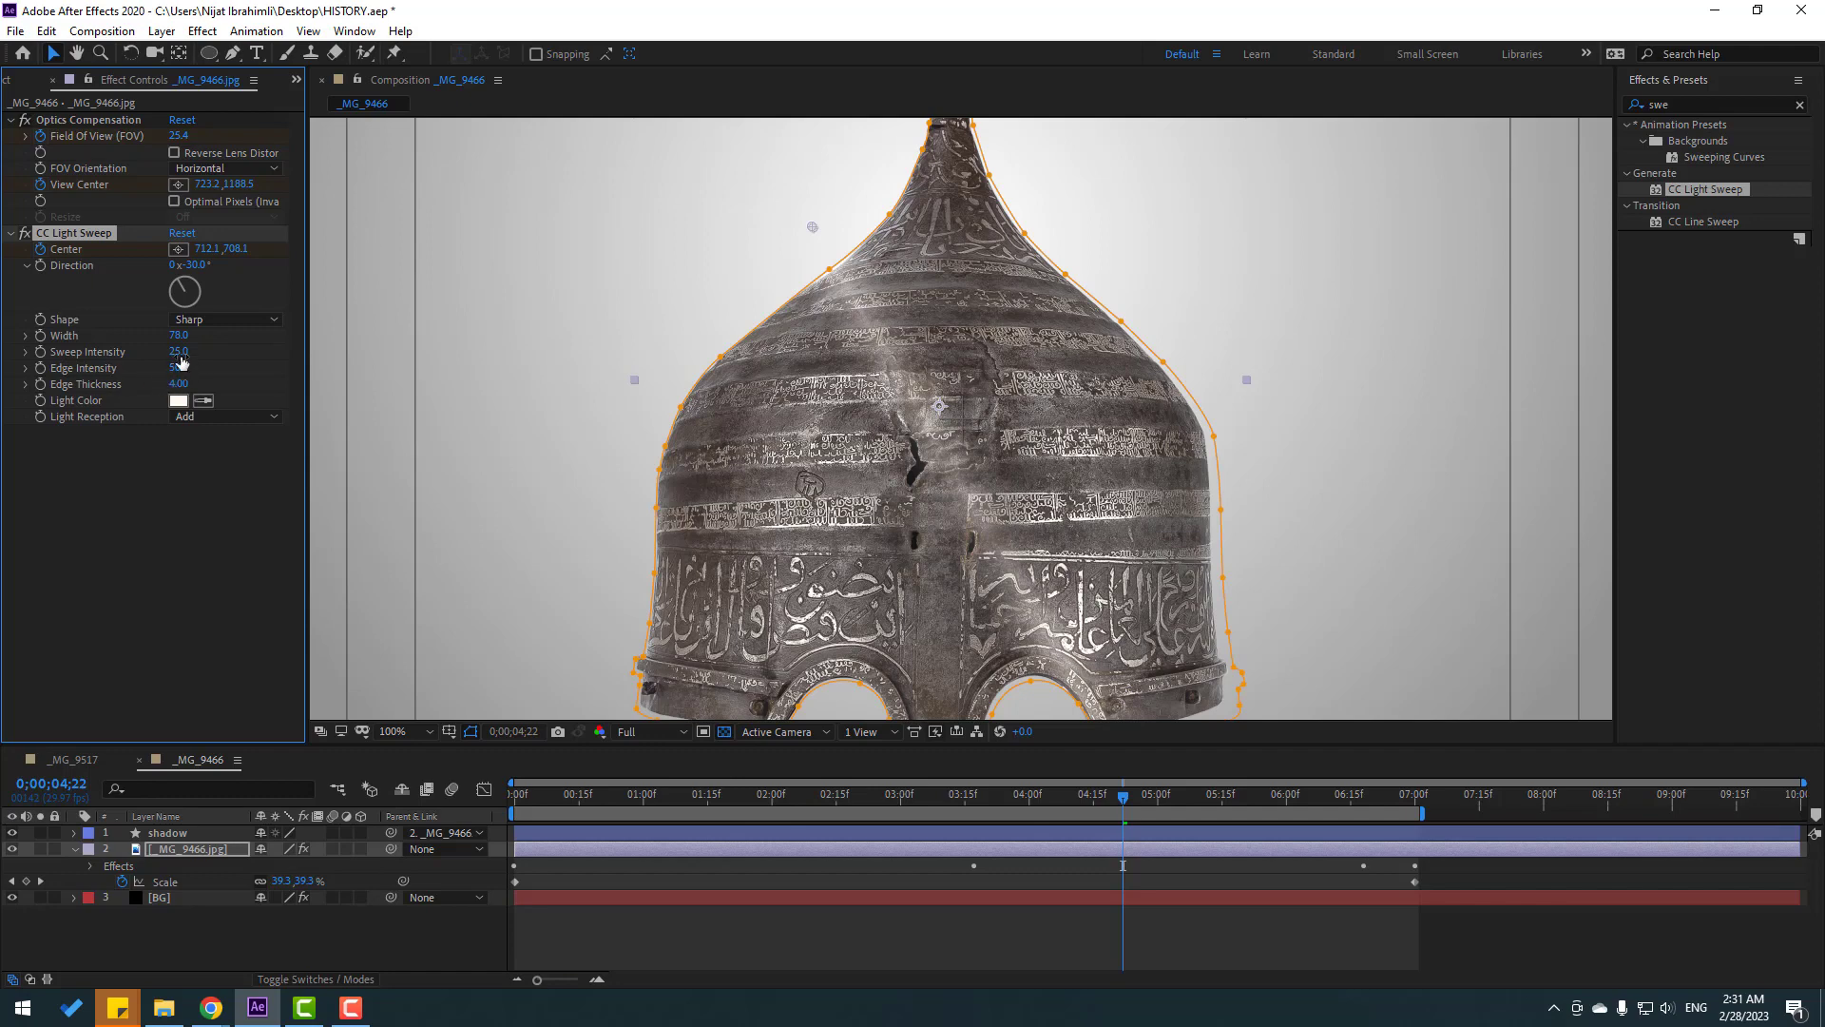
{"action": "mouse_move", "coordinate": [177, 355]}
{"action": "left_mouse_down"}
{"action": "mouse_move", "coordinate": [215, 349]}
{"action": "mouse_move", "coordinate": [197, 351]}
{"action": "left_mouse_up"}
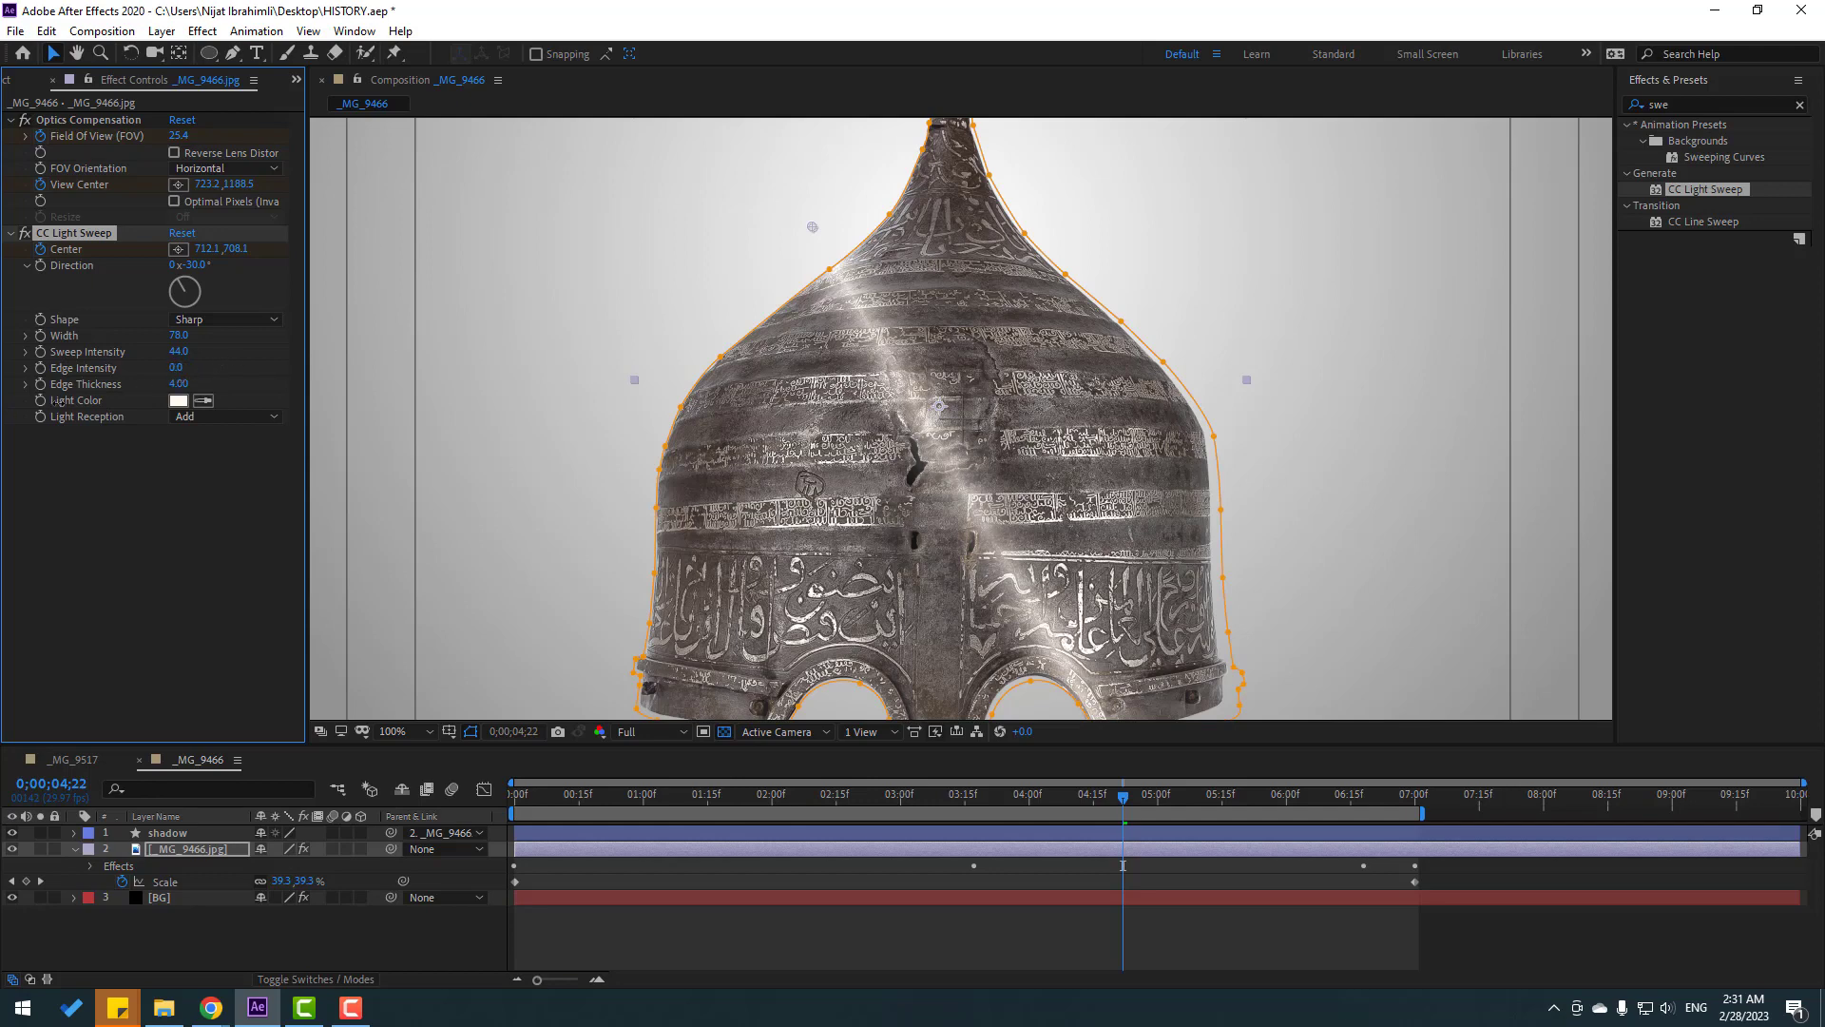
{"action": "scroll", "coordinate": [1065, 454], "scroll_direction": "up", "scroll_amount": 4}
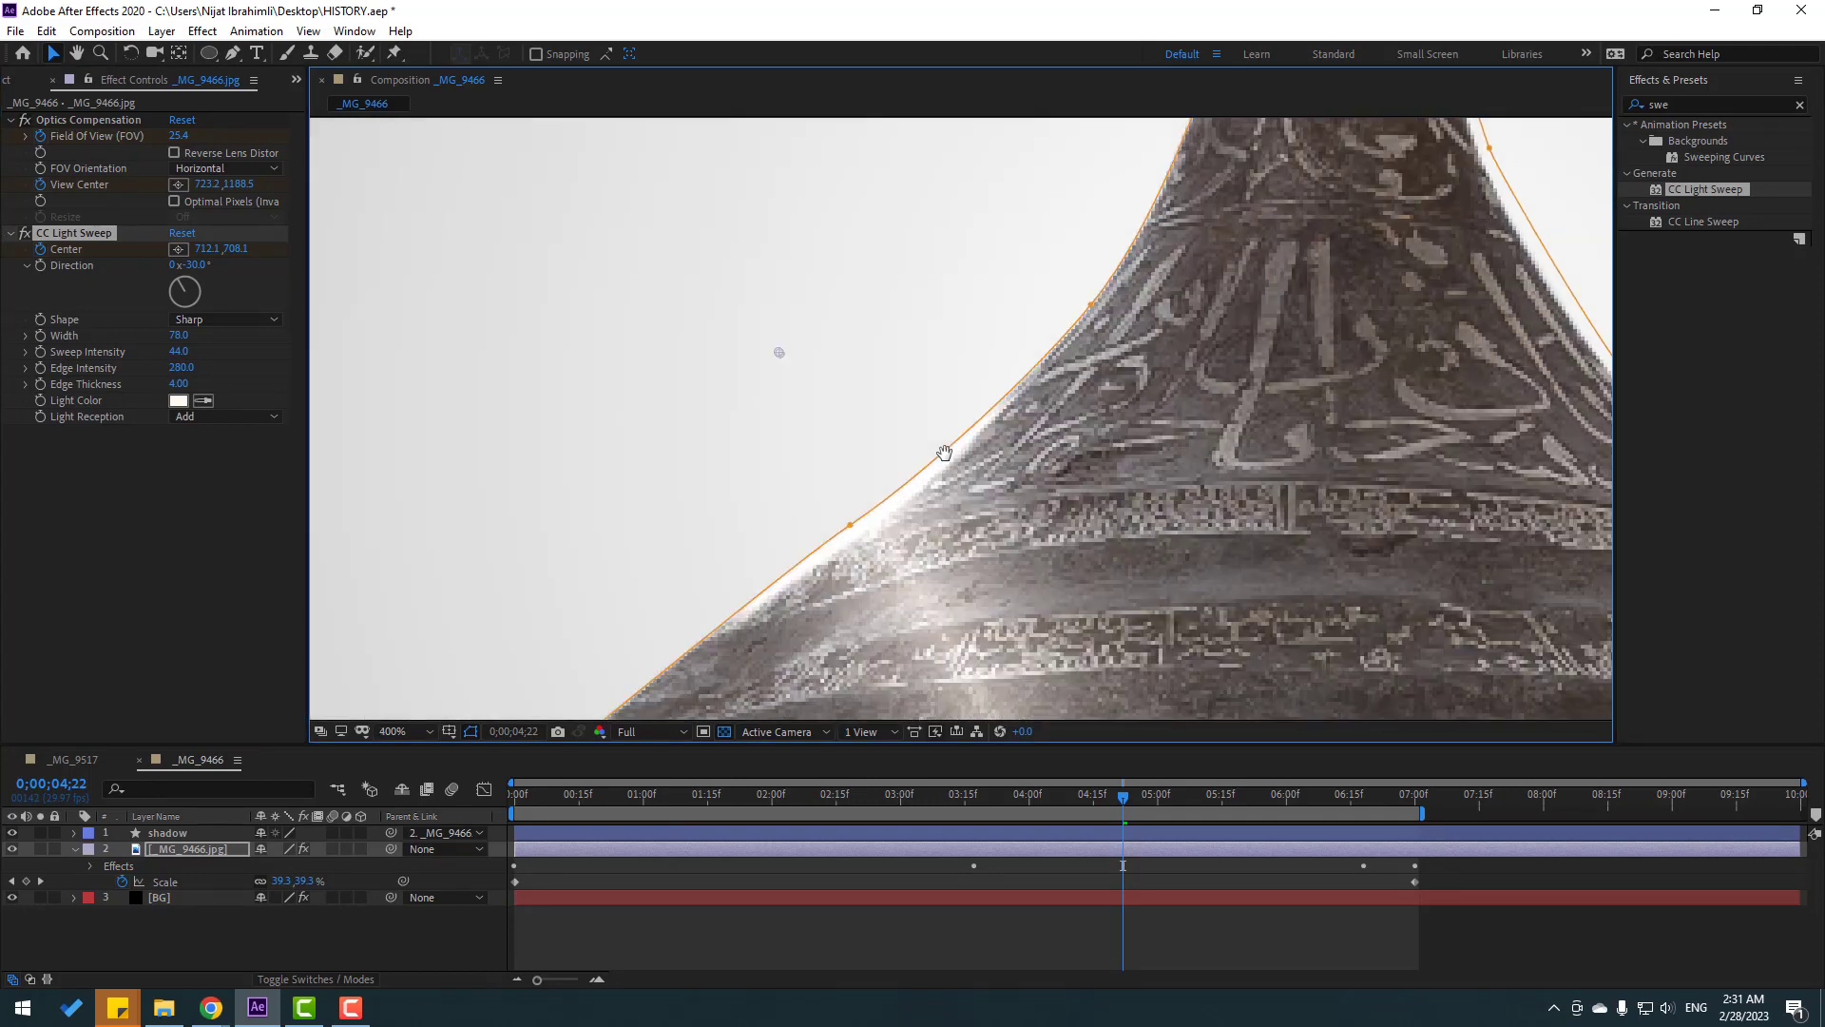
{"action": "left_click_drag", "start_coordinate": [181, 367], "coordinate": [17, 367]}
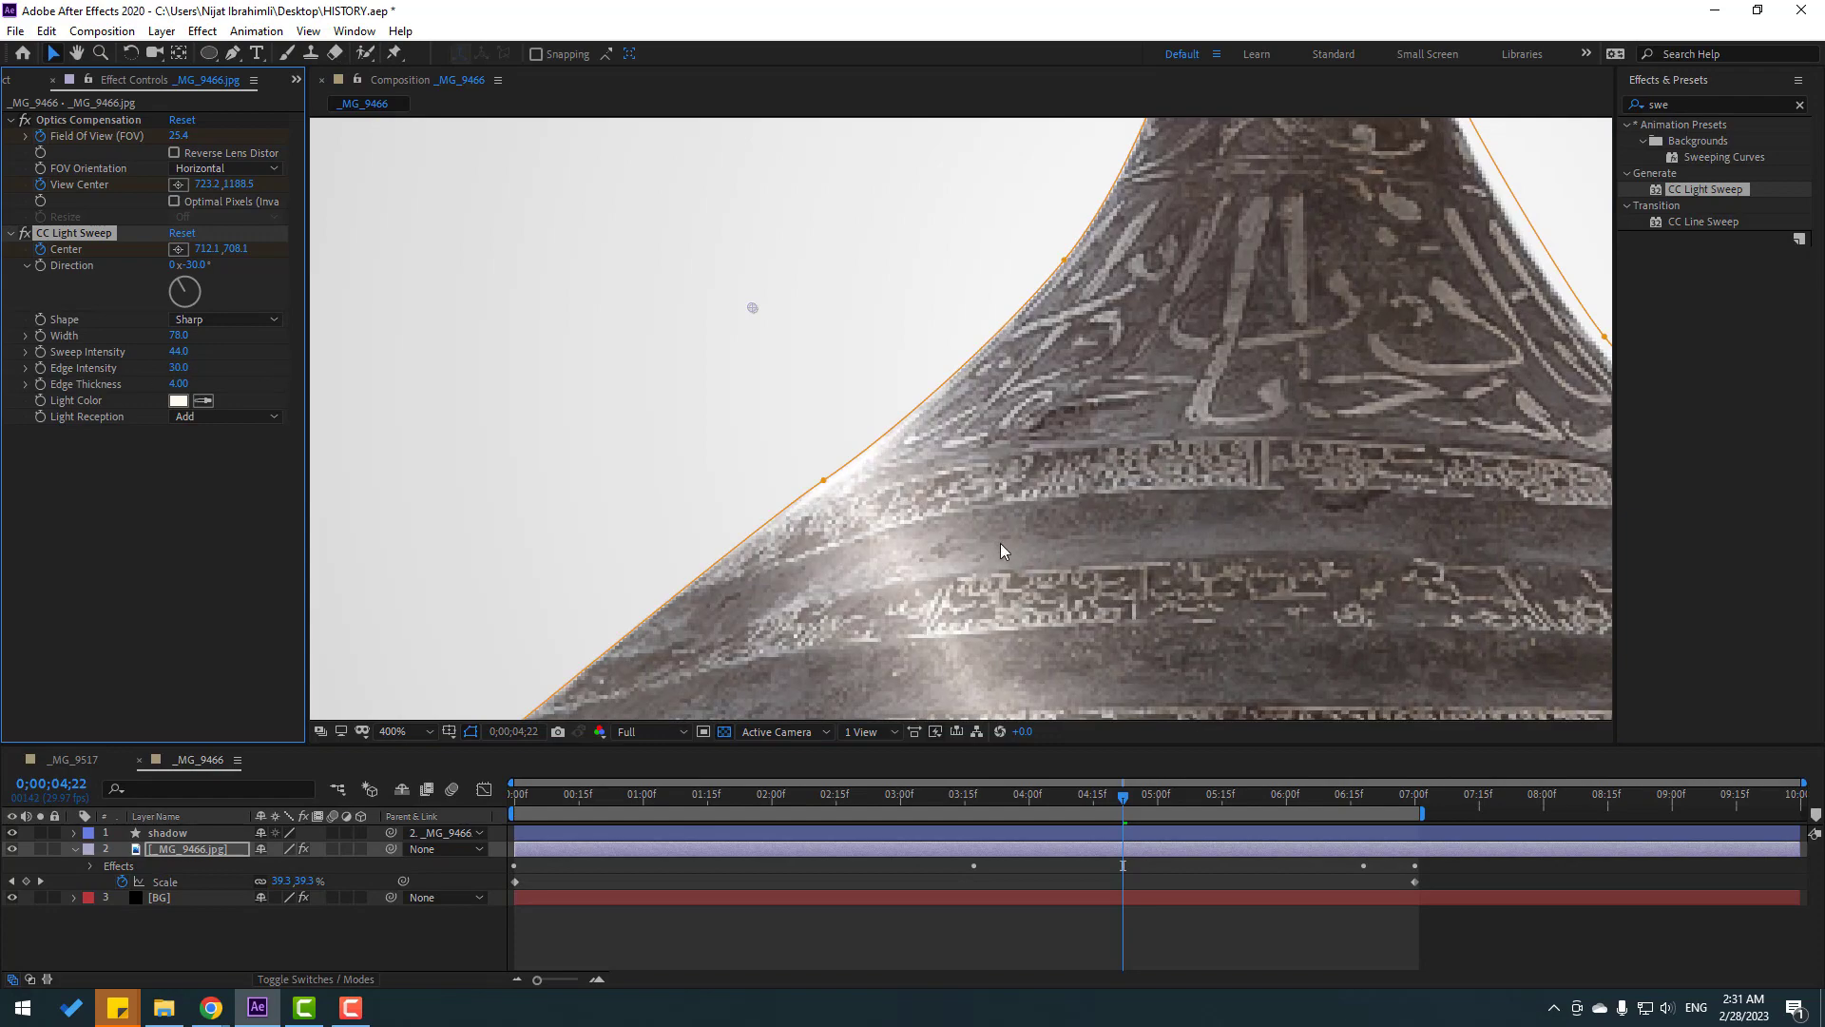
- Set the light sweep's Edge Thickness to 6 and widen its Width to 185
{"action": "scroll", "coordinate": [1000, 544], "scroll_direction": "down", "scroll_amount": 1}
{"action": "left_click_drag", "start_coordinate": [913, 508], "coordinate": [855, 395]}
{"action": "left_click_drag", "start_coordinate": [1094, 684], "coordinate": [968, 518]}
{"action": "scroll", "coordinate": [972, 309], "scroll_direction": "down", "scroll_amount": 2}
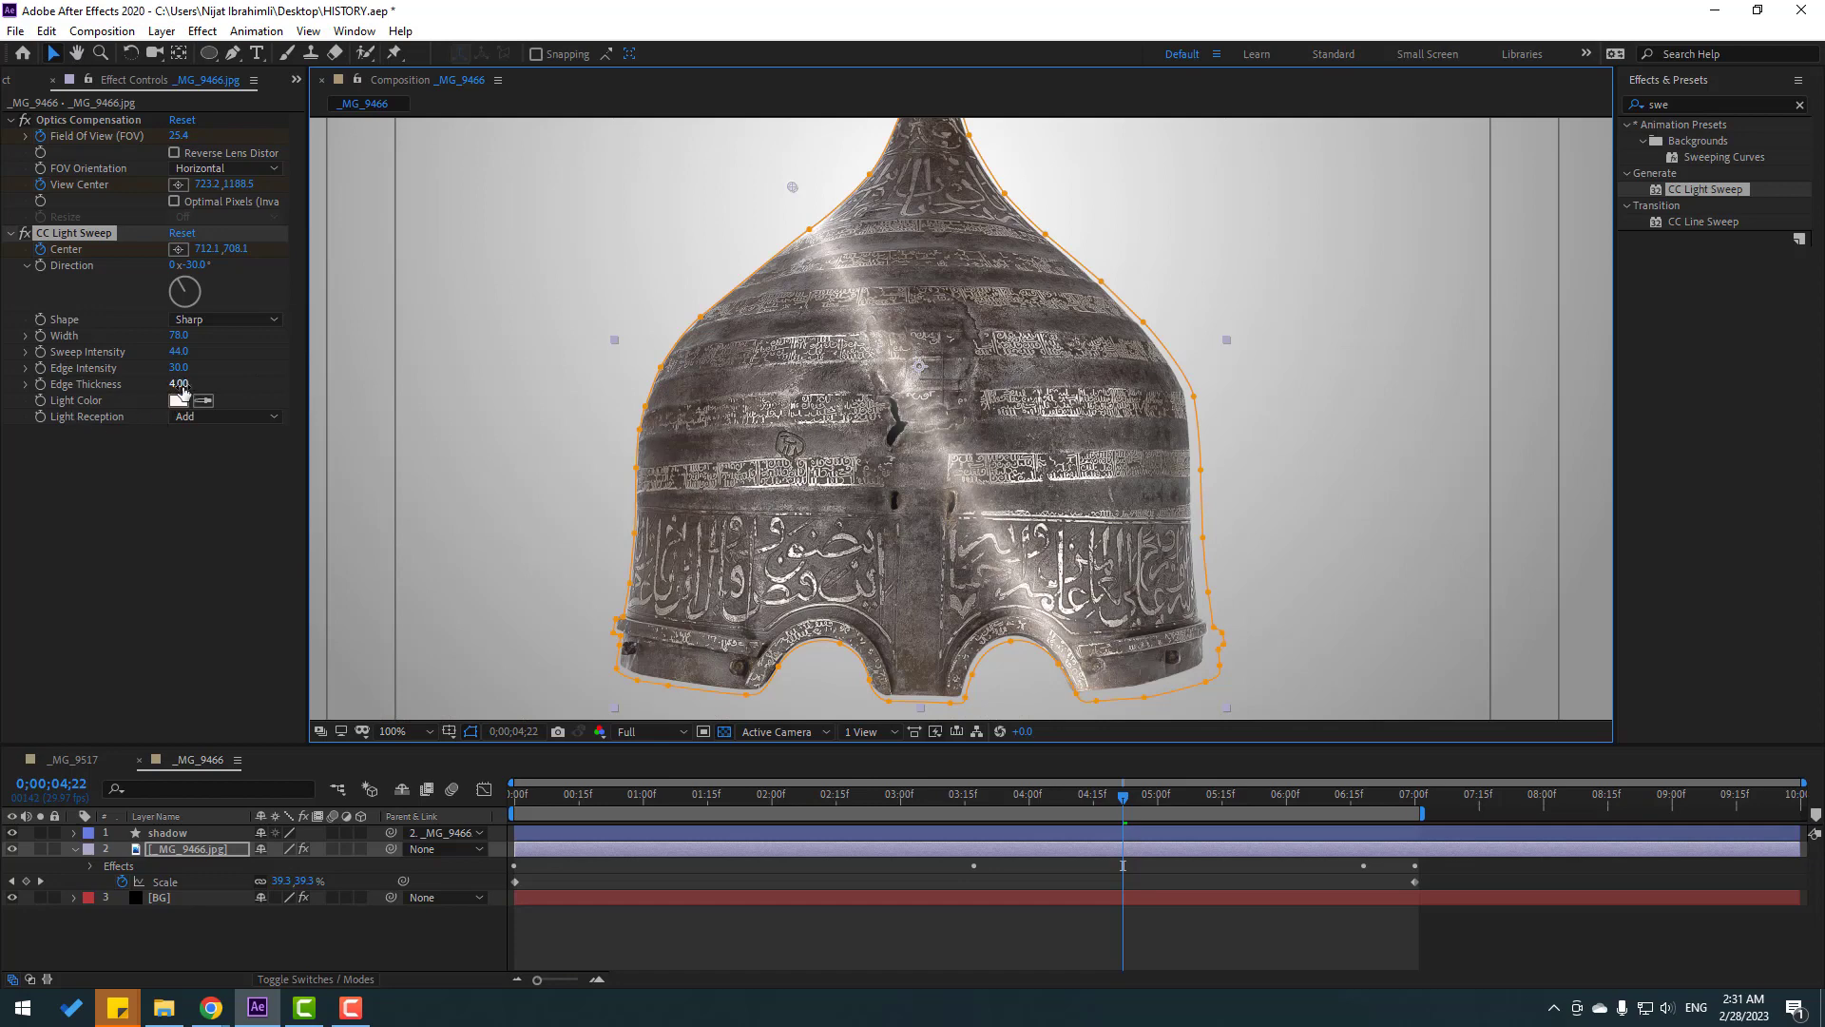
{"action": "left_click_drag", "start_coordinate": [184, 389], "coordinate": [143, 387]}
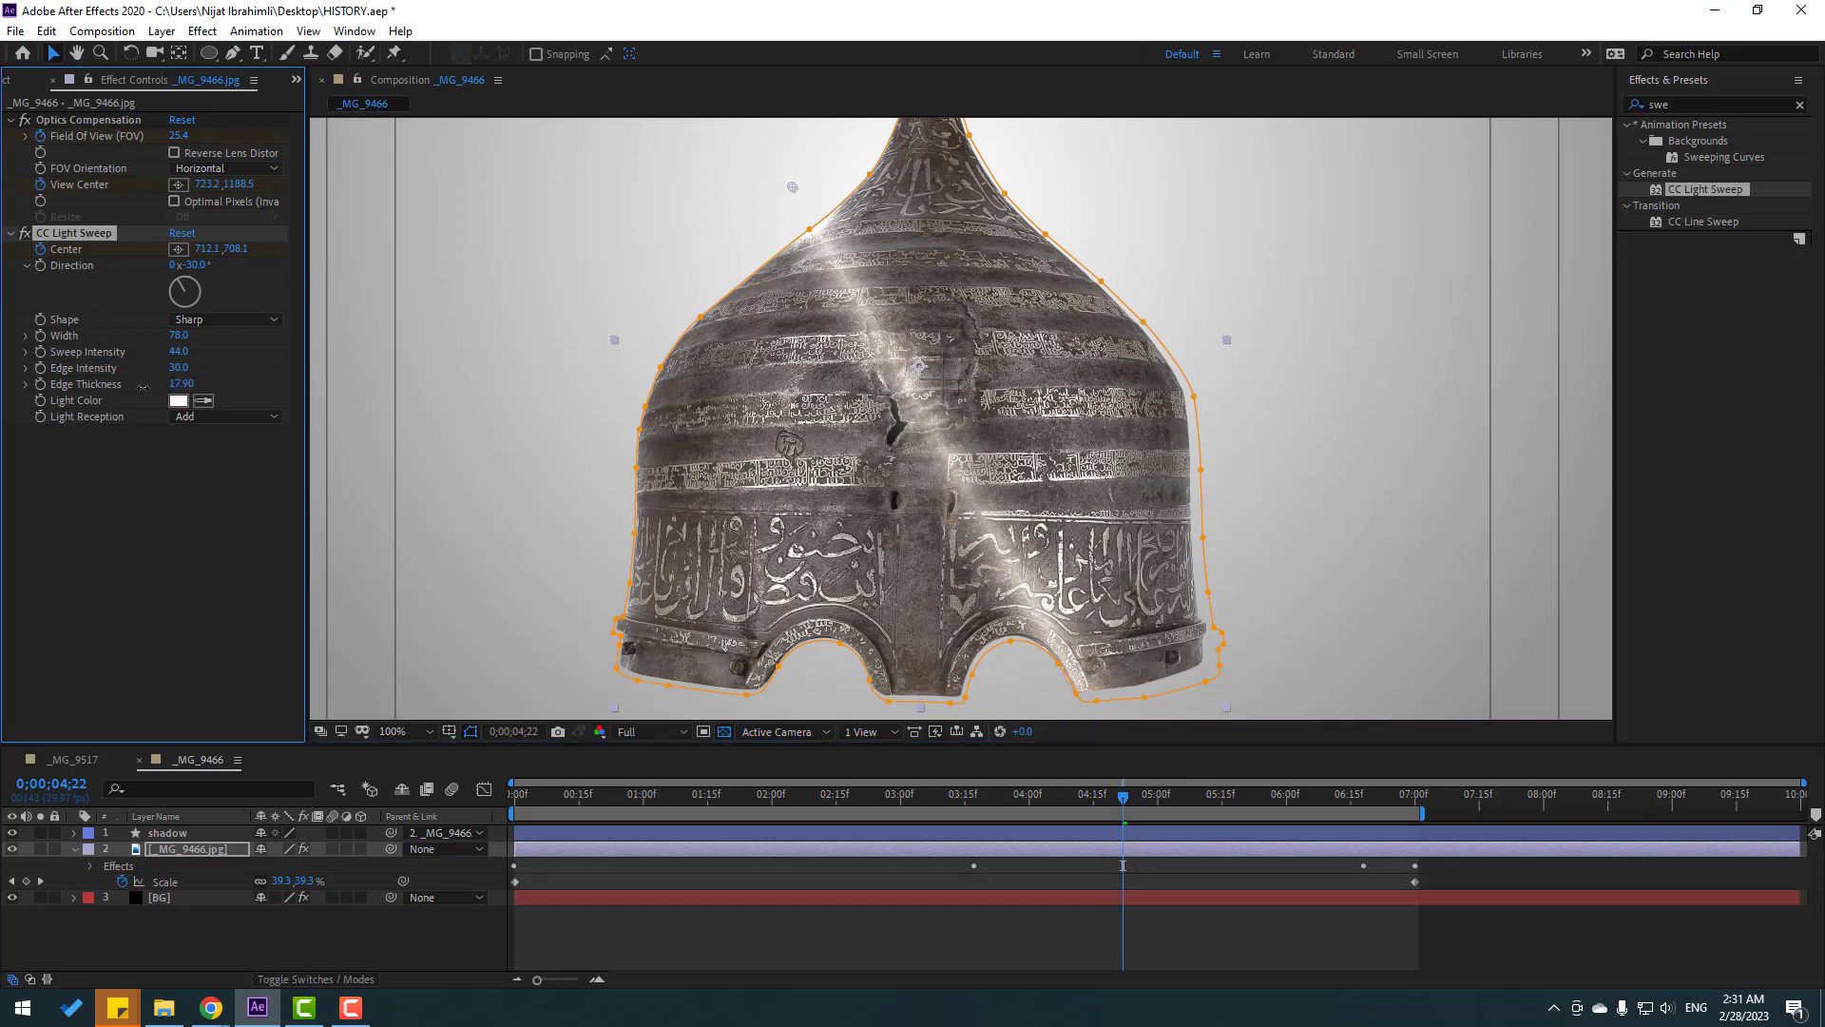
{"action": "left_click_drag", "start_coordinate": [343, 337], "coordinate": [301, 296]}
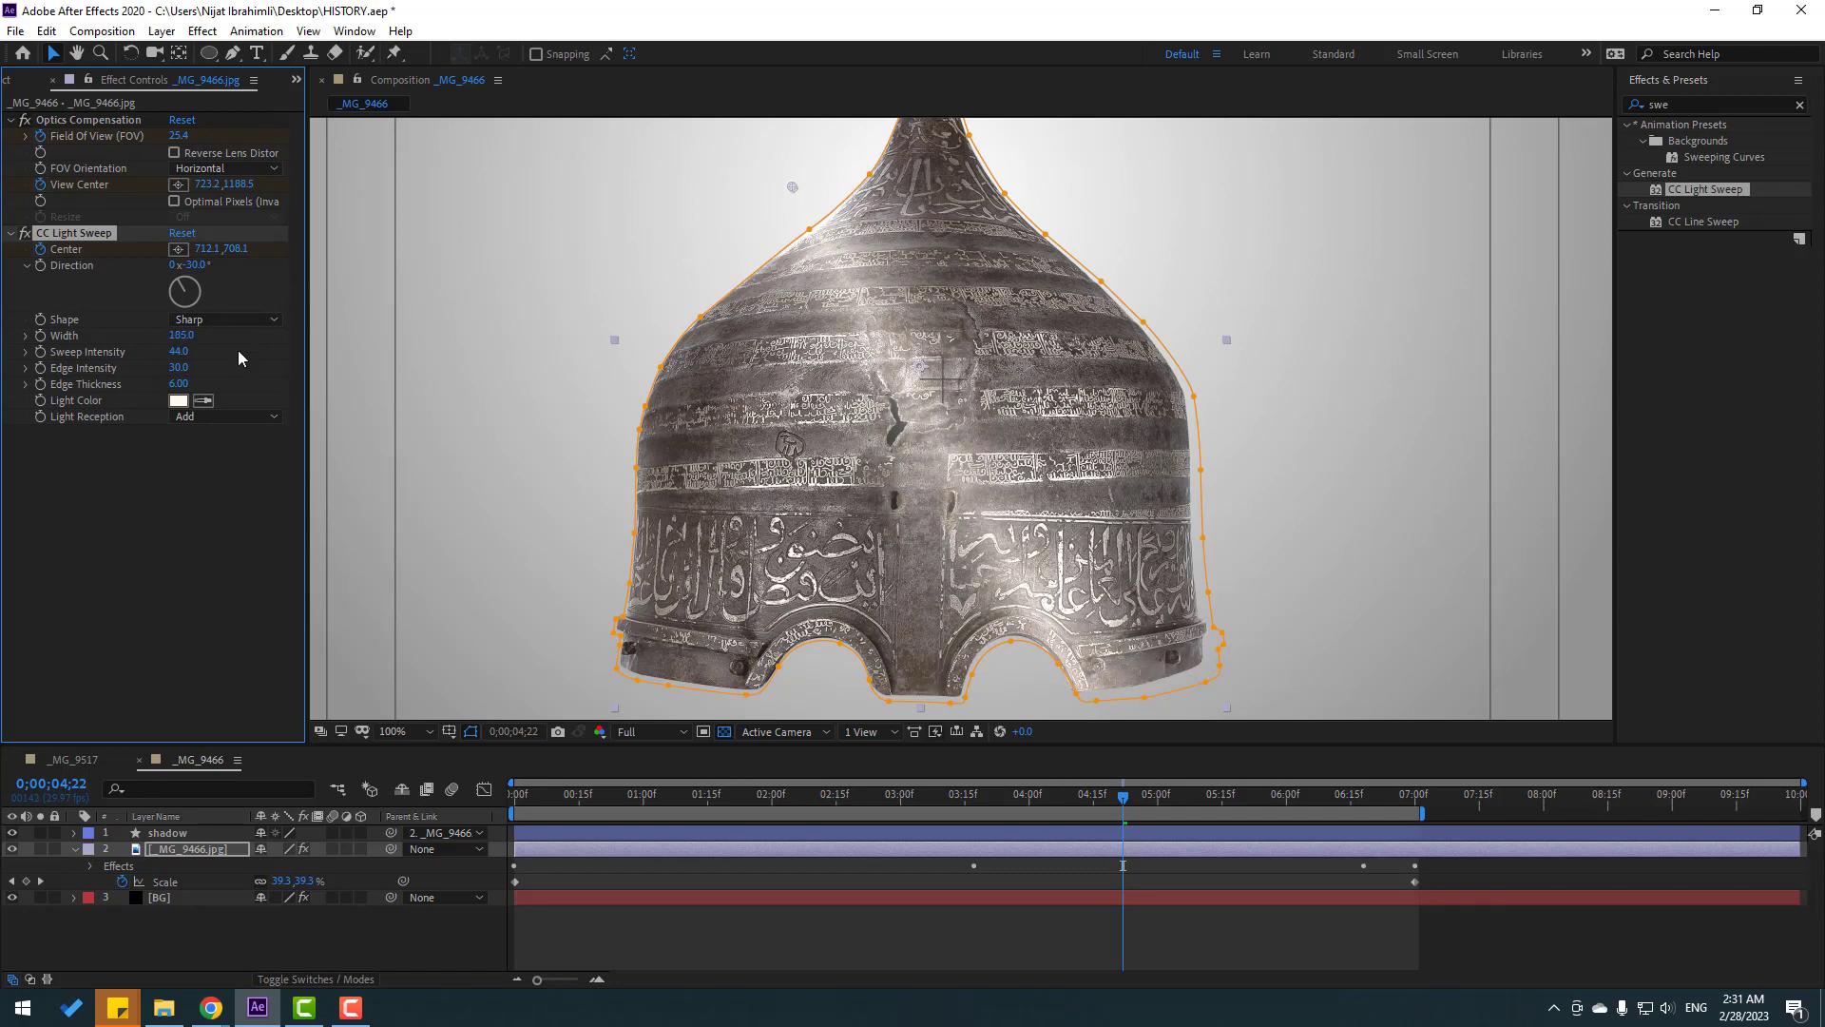
- Change the light sweep's Light Color to a warm pale yellow, F8DFAC
{"action": "left_click", "coordinate": [178, 400]}
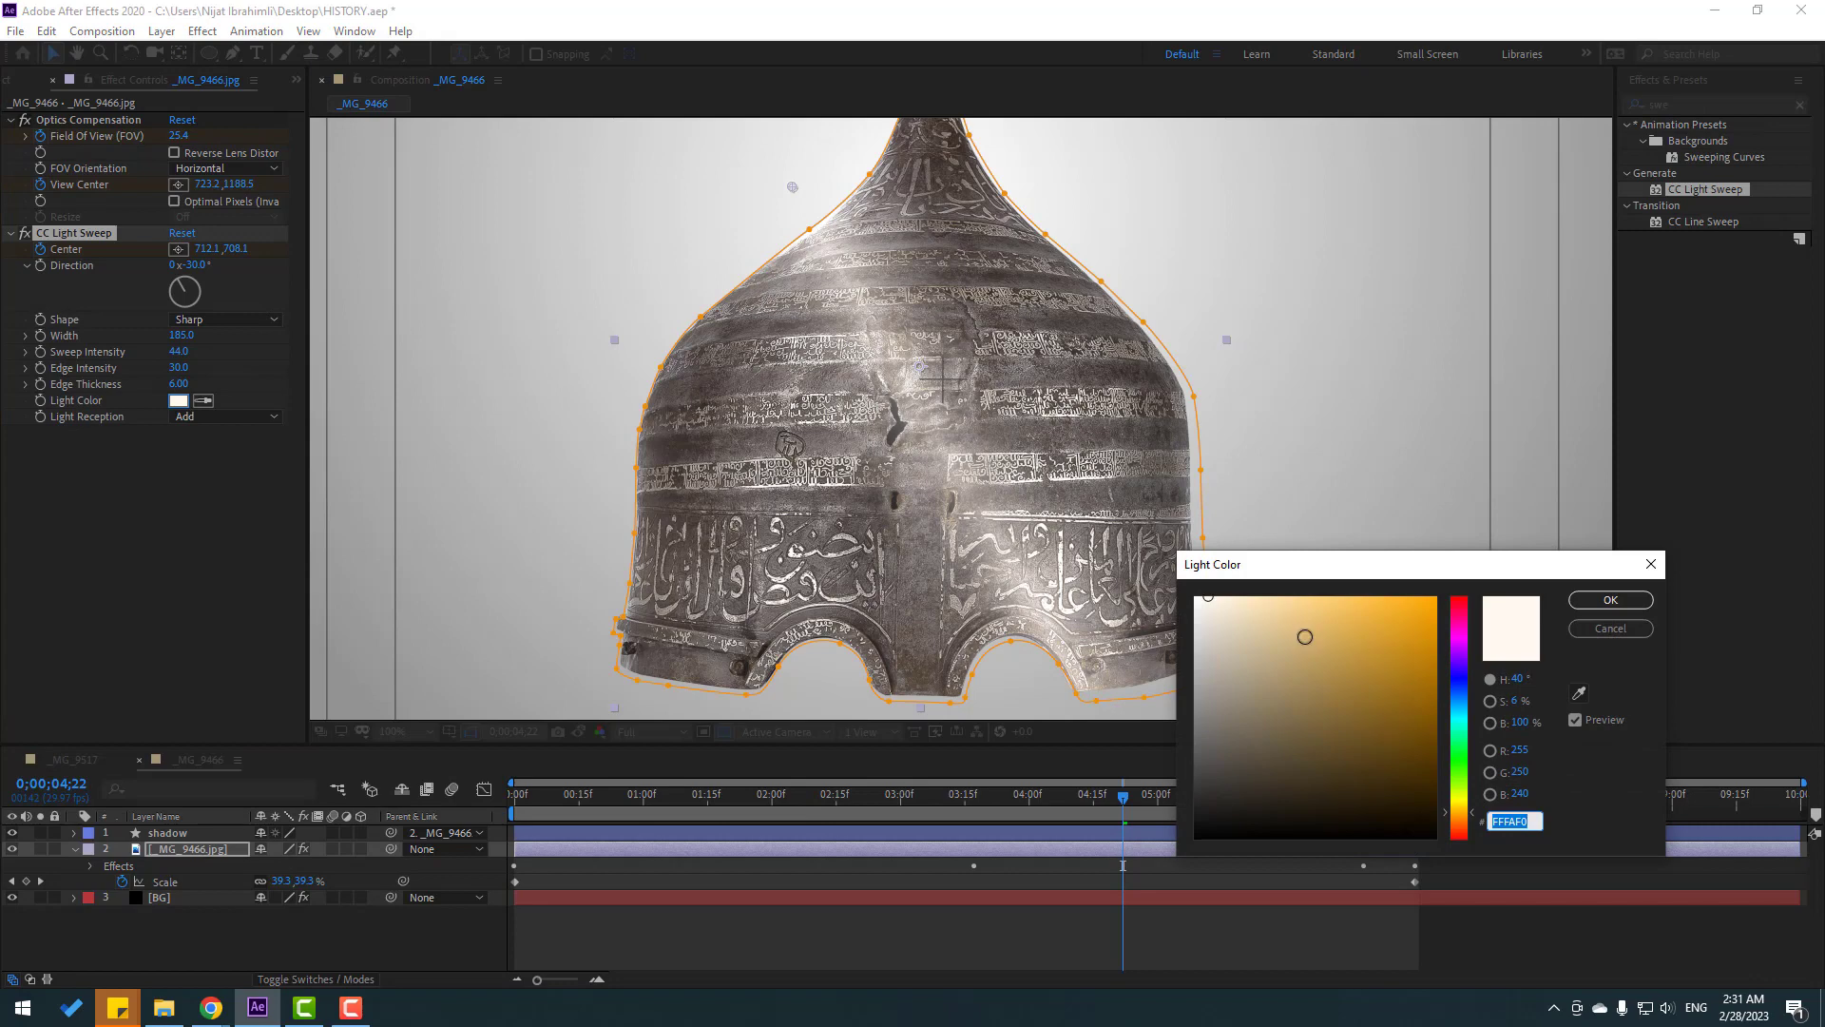
{"action": "left_click_drag", "start_coordinate": [1223, 614], "coordinate": [1268, 603]}
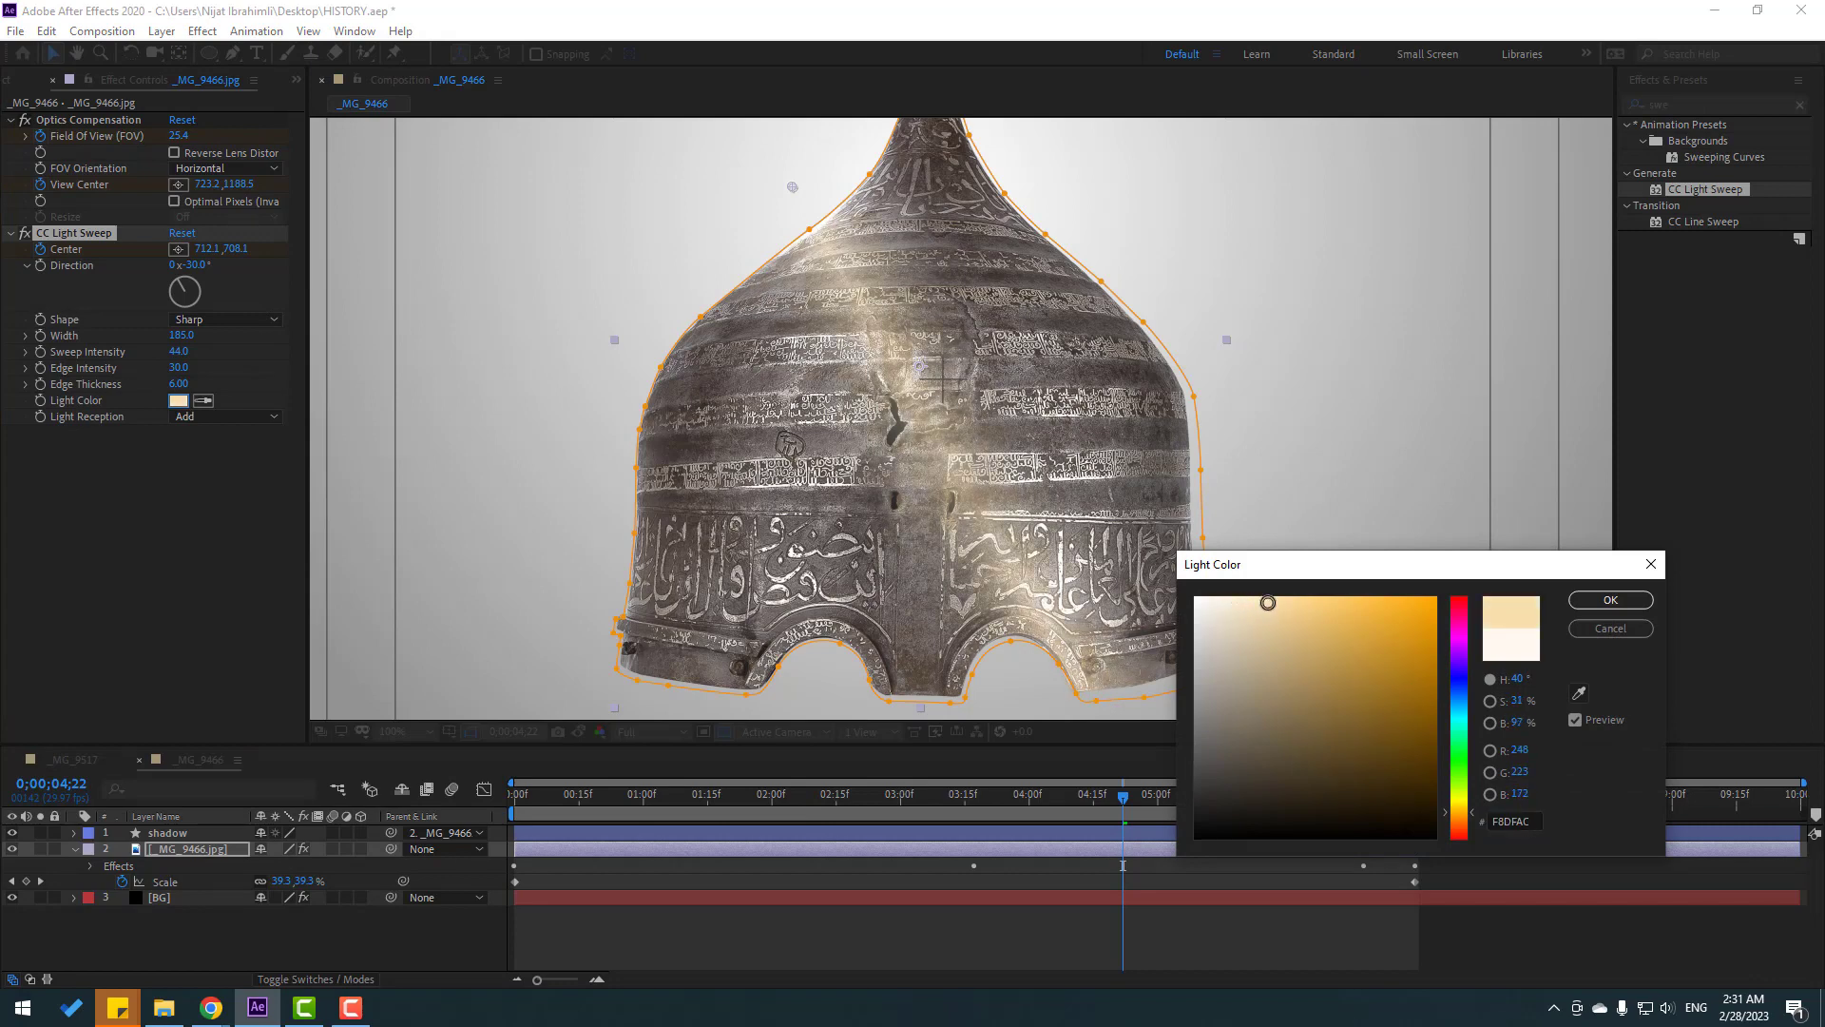
{"action": "left_click", "coordinate": [1609, 600]}
- Inspect the tinted sweep around 4 seconds, fit the composition in the viewer up to 100%, and play back the animation
{"action": "left_click_drag", "start_coordinate": [978, 804], "coordinate": [1084, 806]}
{"action": "left_click", "coordinate": [884, 913]}
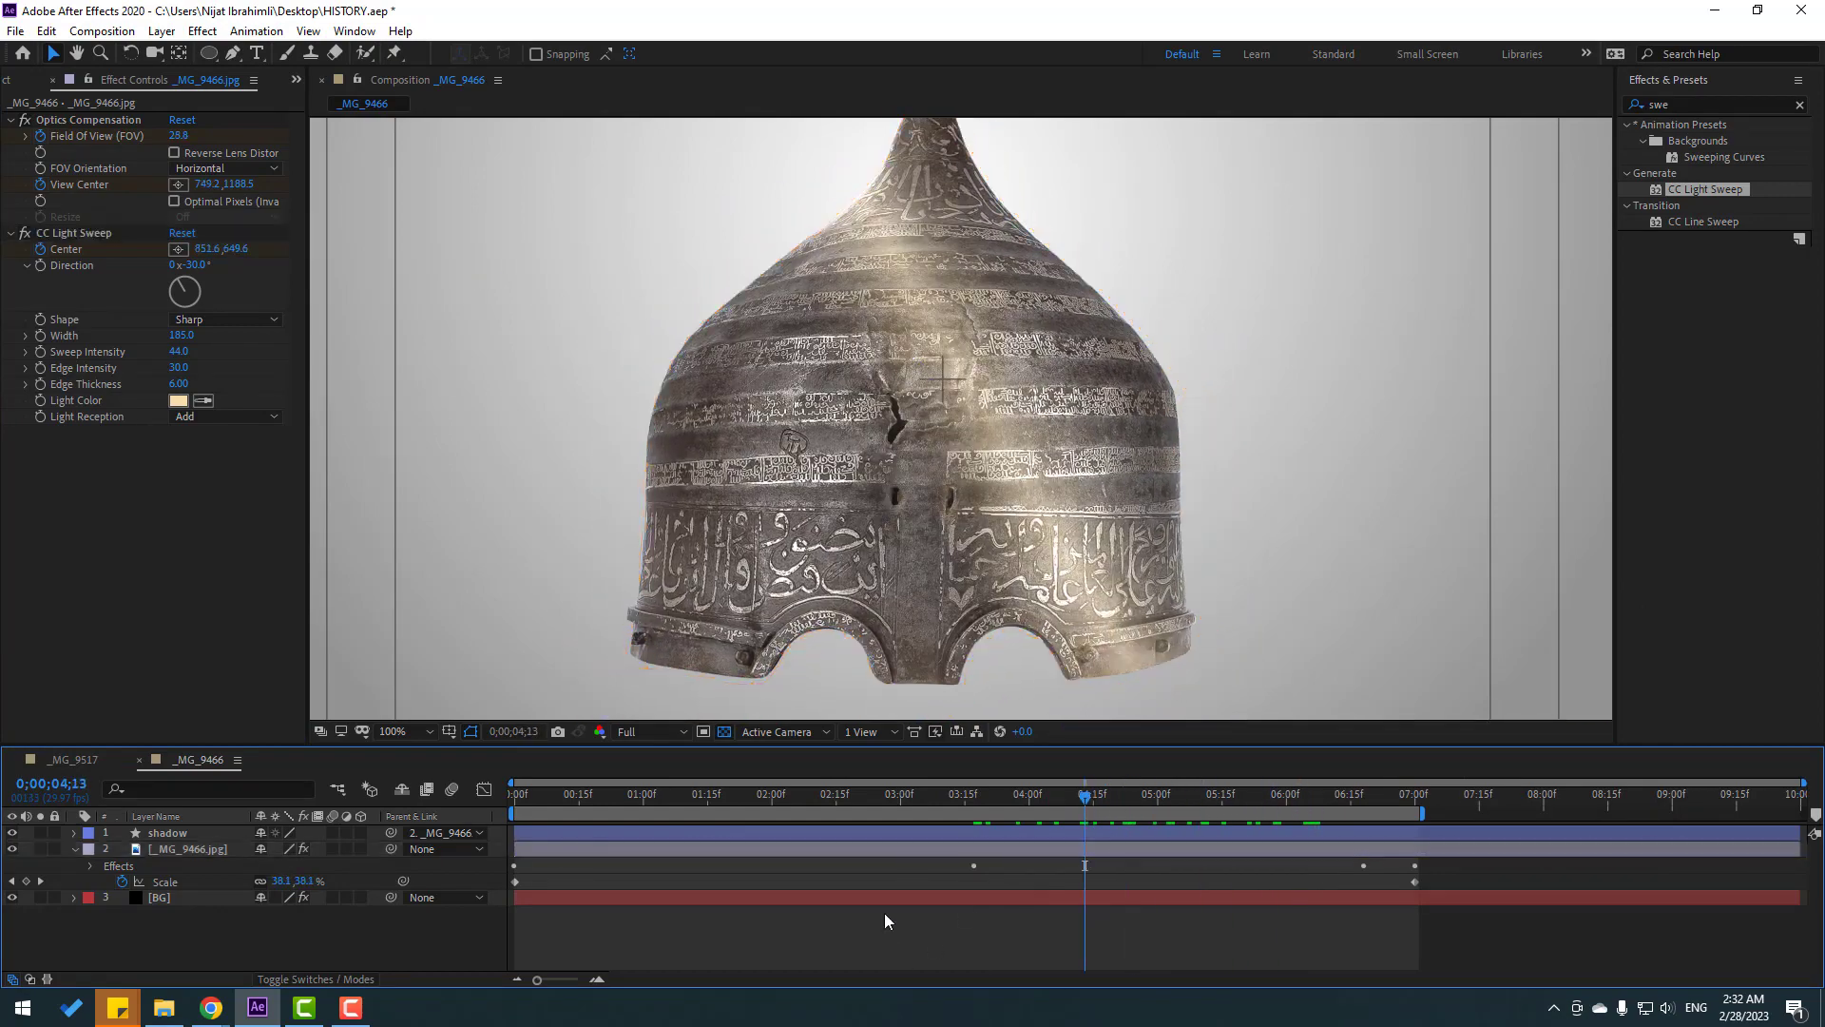
{"action": "scroll", "coordinate": [932, 623], "scroll_direction": "down", "scroll_amount": 1}
{"action": "left_click", "coordinate": [403, 734]}
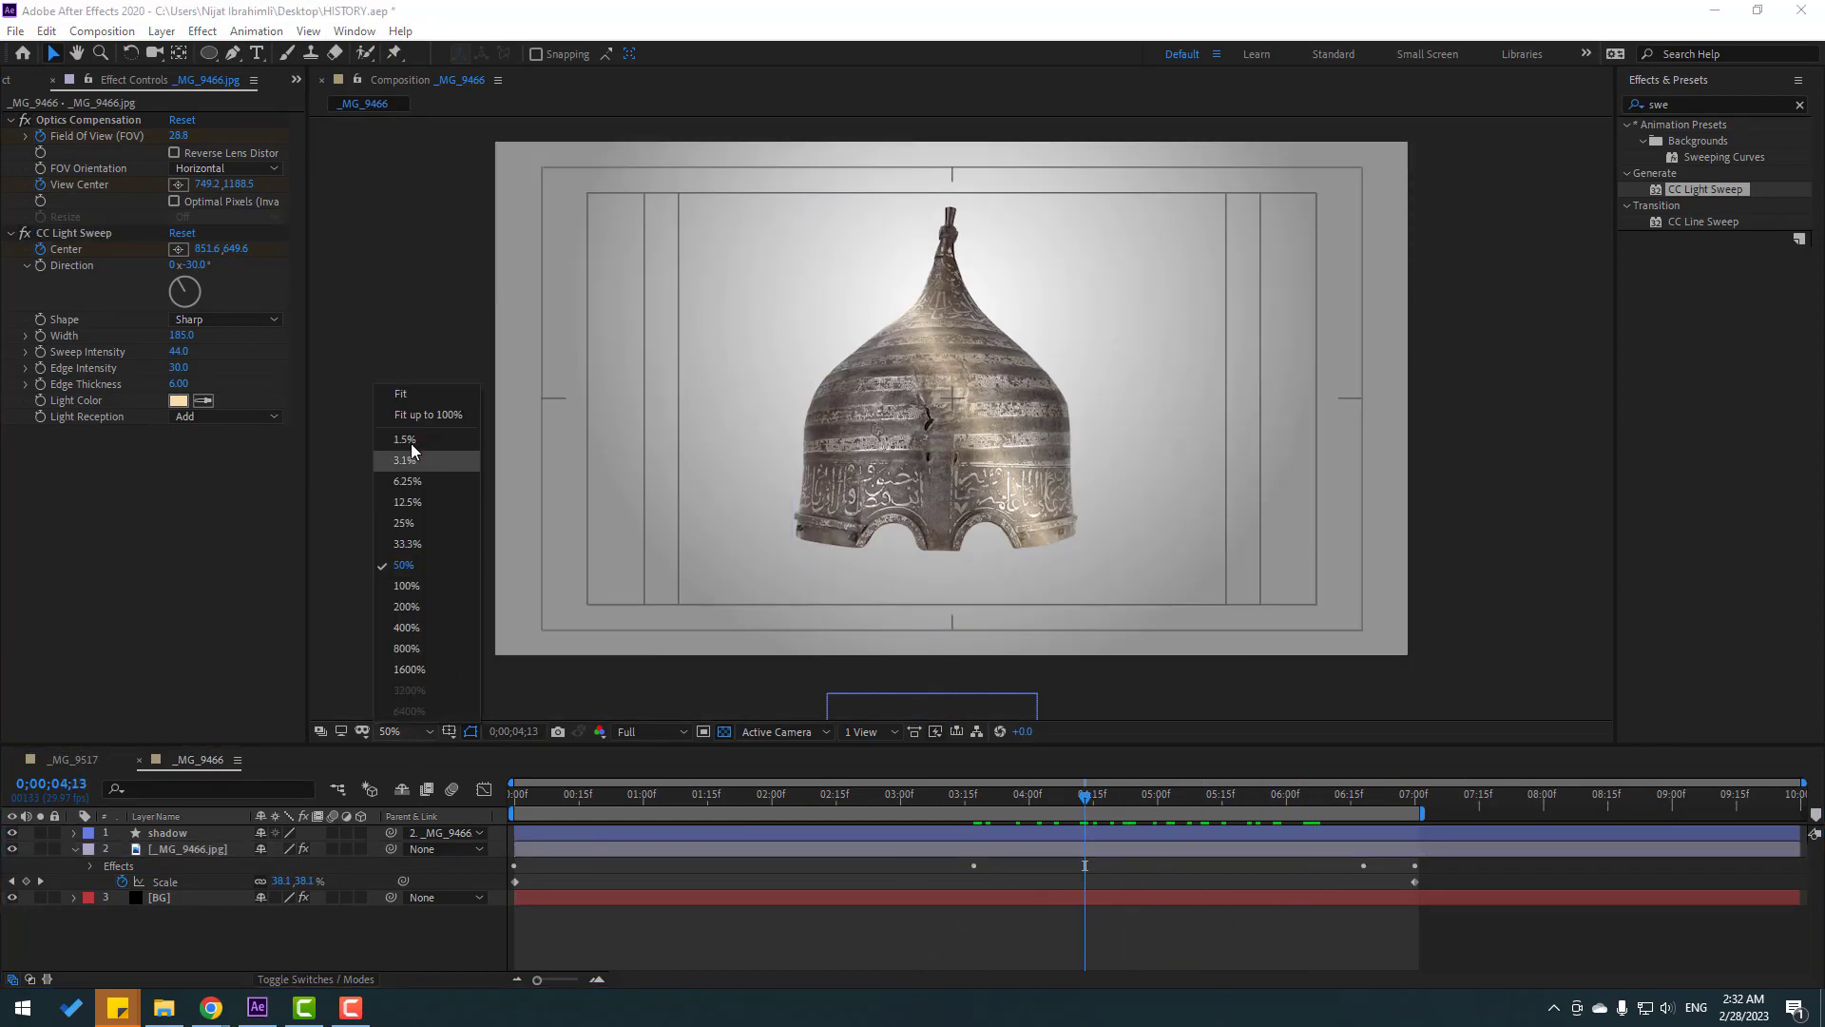
{"action": "left_click", "coordinate": [419, 419]}
{"action": "key", "text": "shift+slash"}
{"action": "key", "text": "space"}
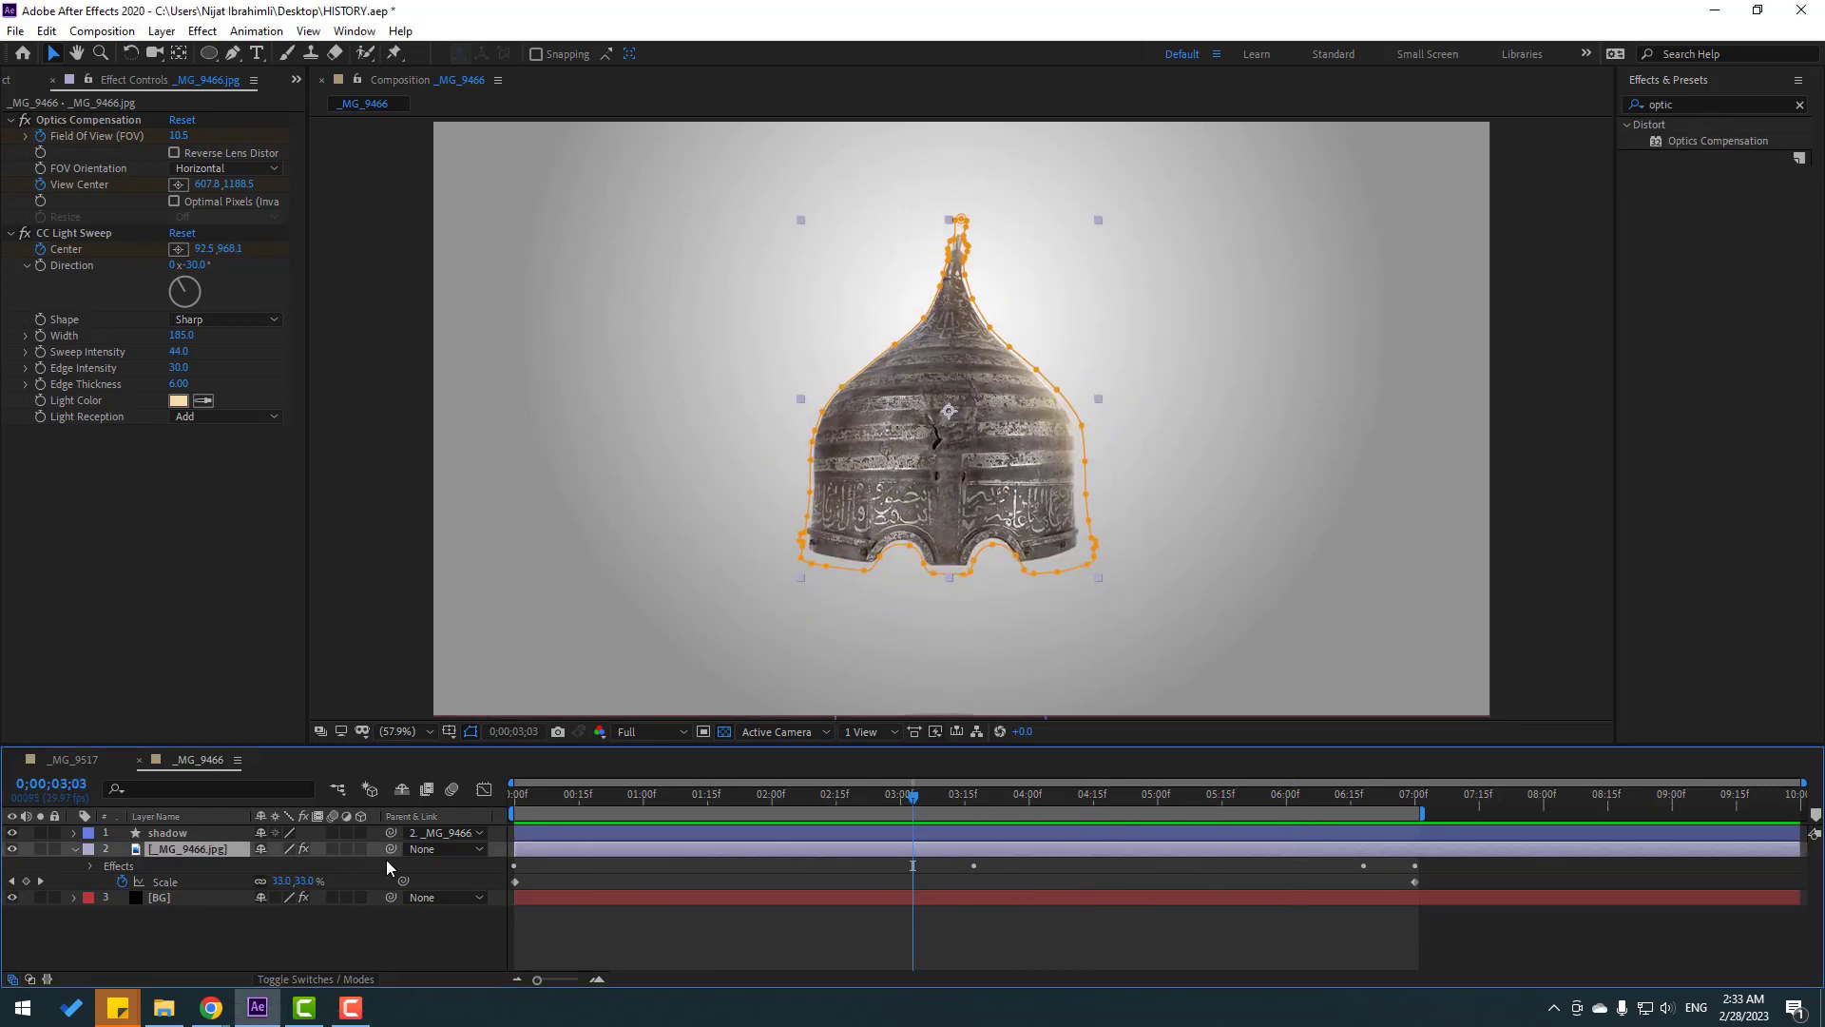
- Delete the shadow ellipse layer from the _MG_9466 composition
{"action": "left_click", "coordinate": [186, 834]}
{"action": "key", "text": "Delete"}
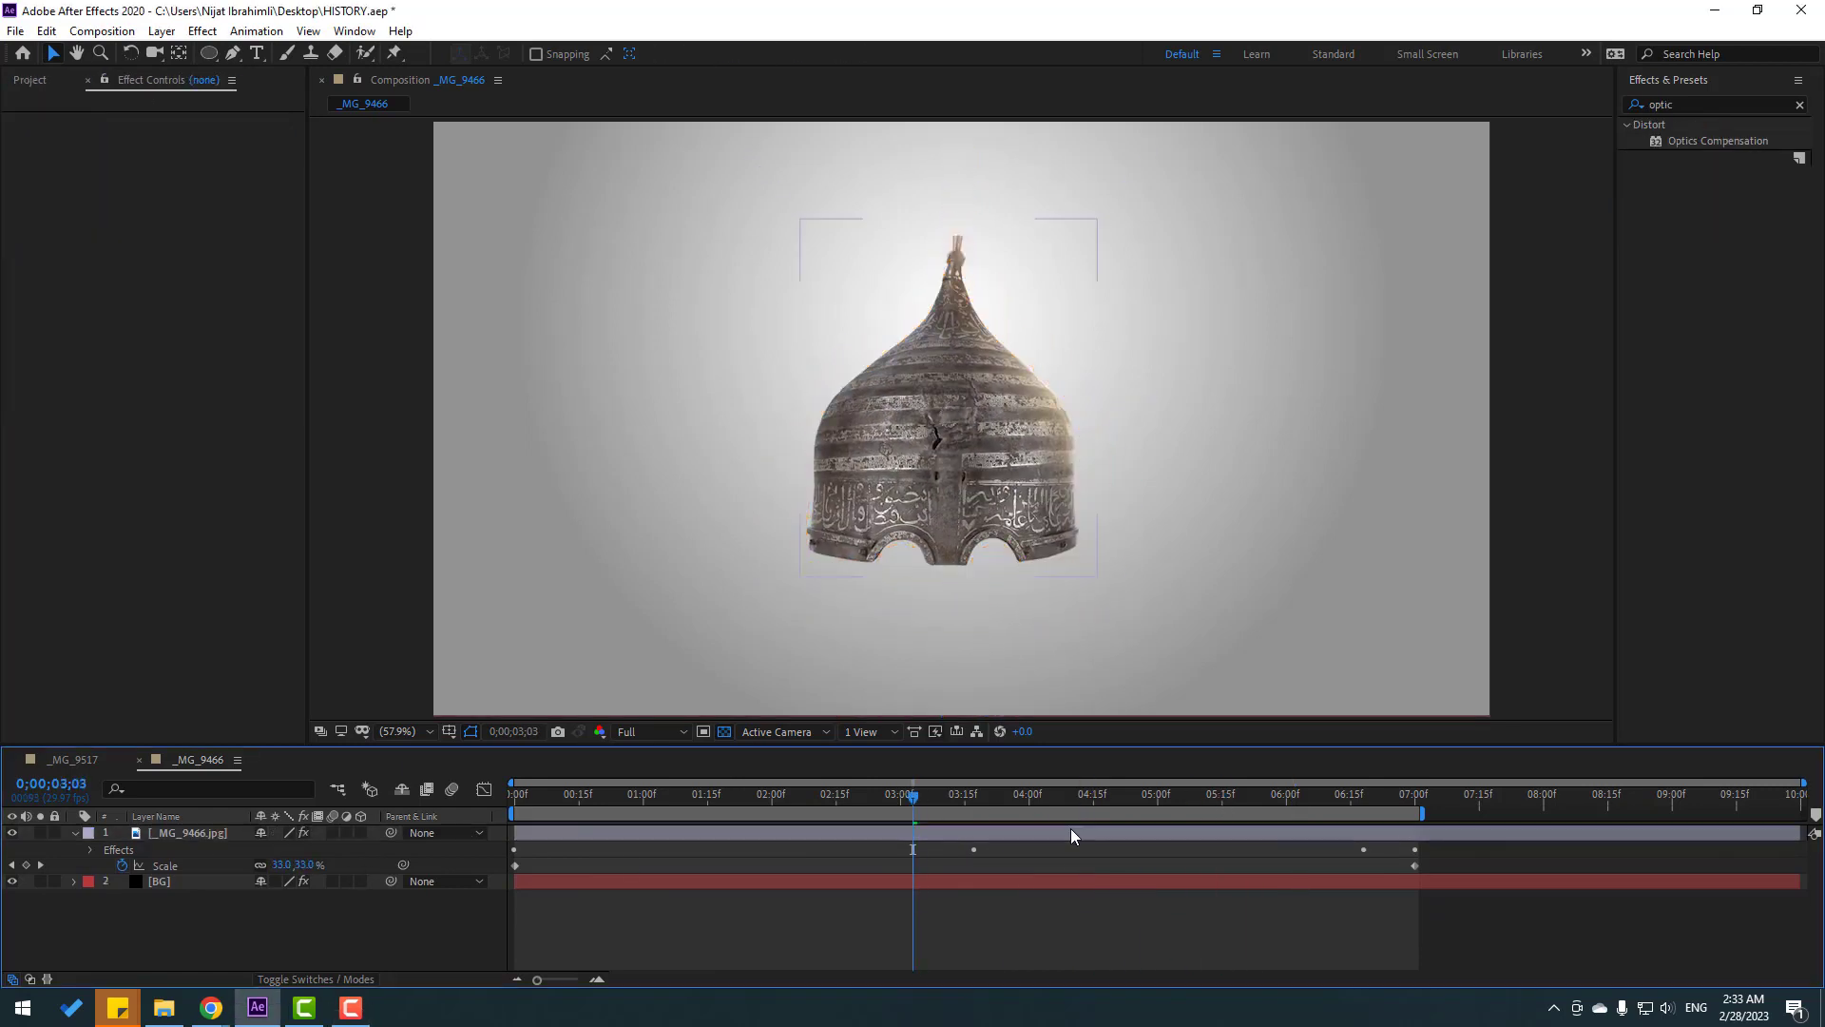
- Create a black 1920 × 1080 px solid layer named "Shadow" with the playhead at the start of the composition
{"action": "left_click_drag", "start_coordinate": [952, 797], "coordinate": [455, 800]}
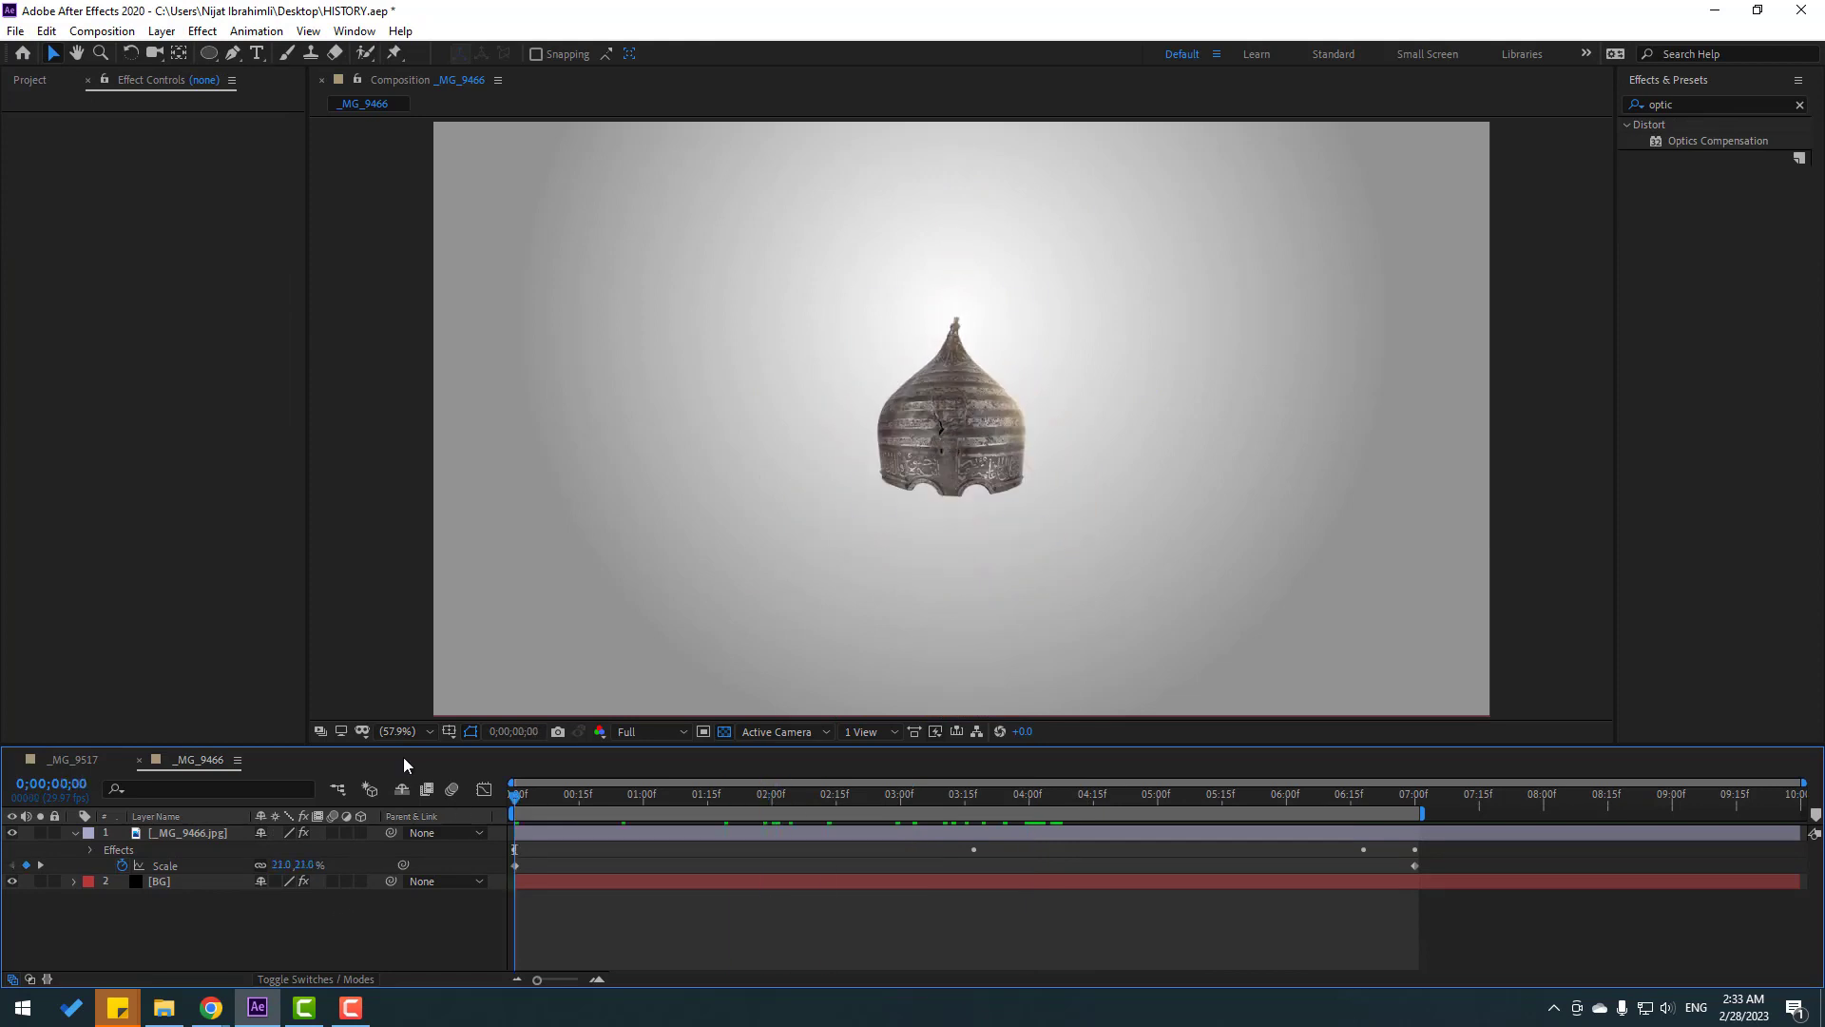
{"action": "right_click", "coordinate": [247, 914]}
{"action": "mouse_move", "coordinate": [350, 717]}
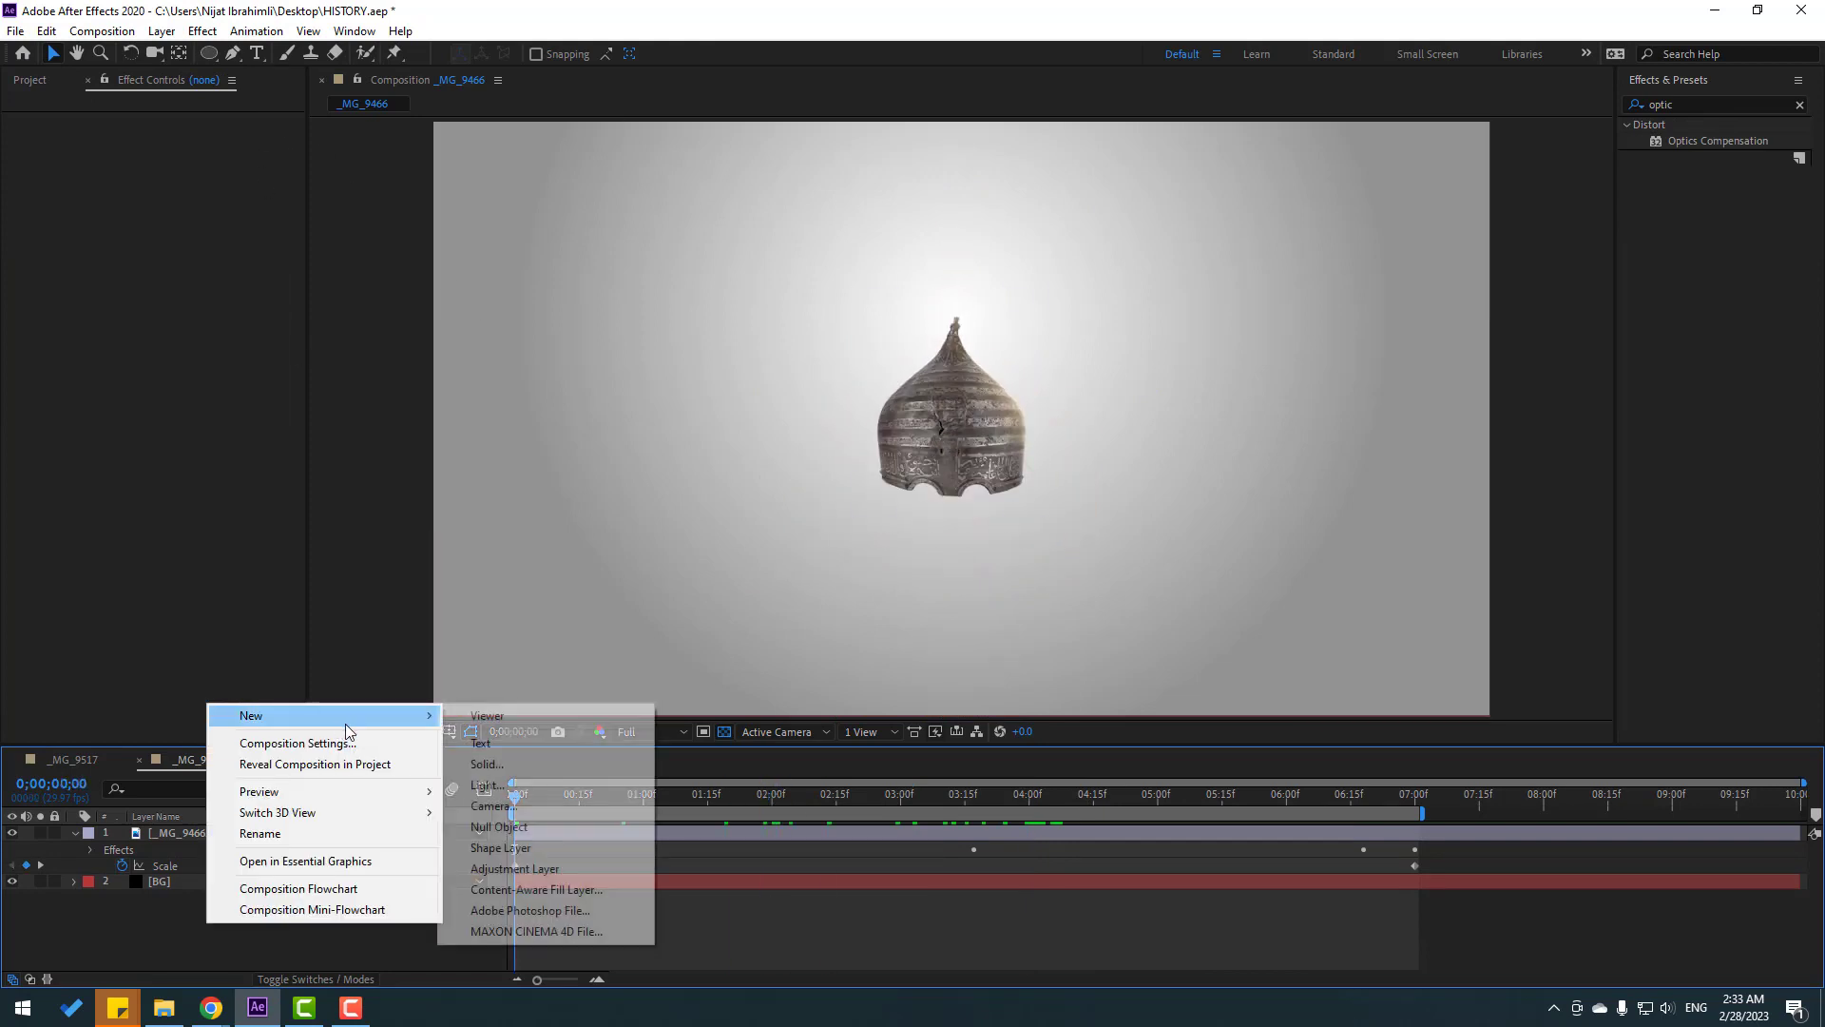
{"action": "left_click", "coordinate": [524, 770]}
{"action": "type", "text": "Shadow"}
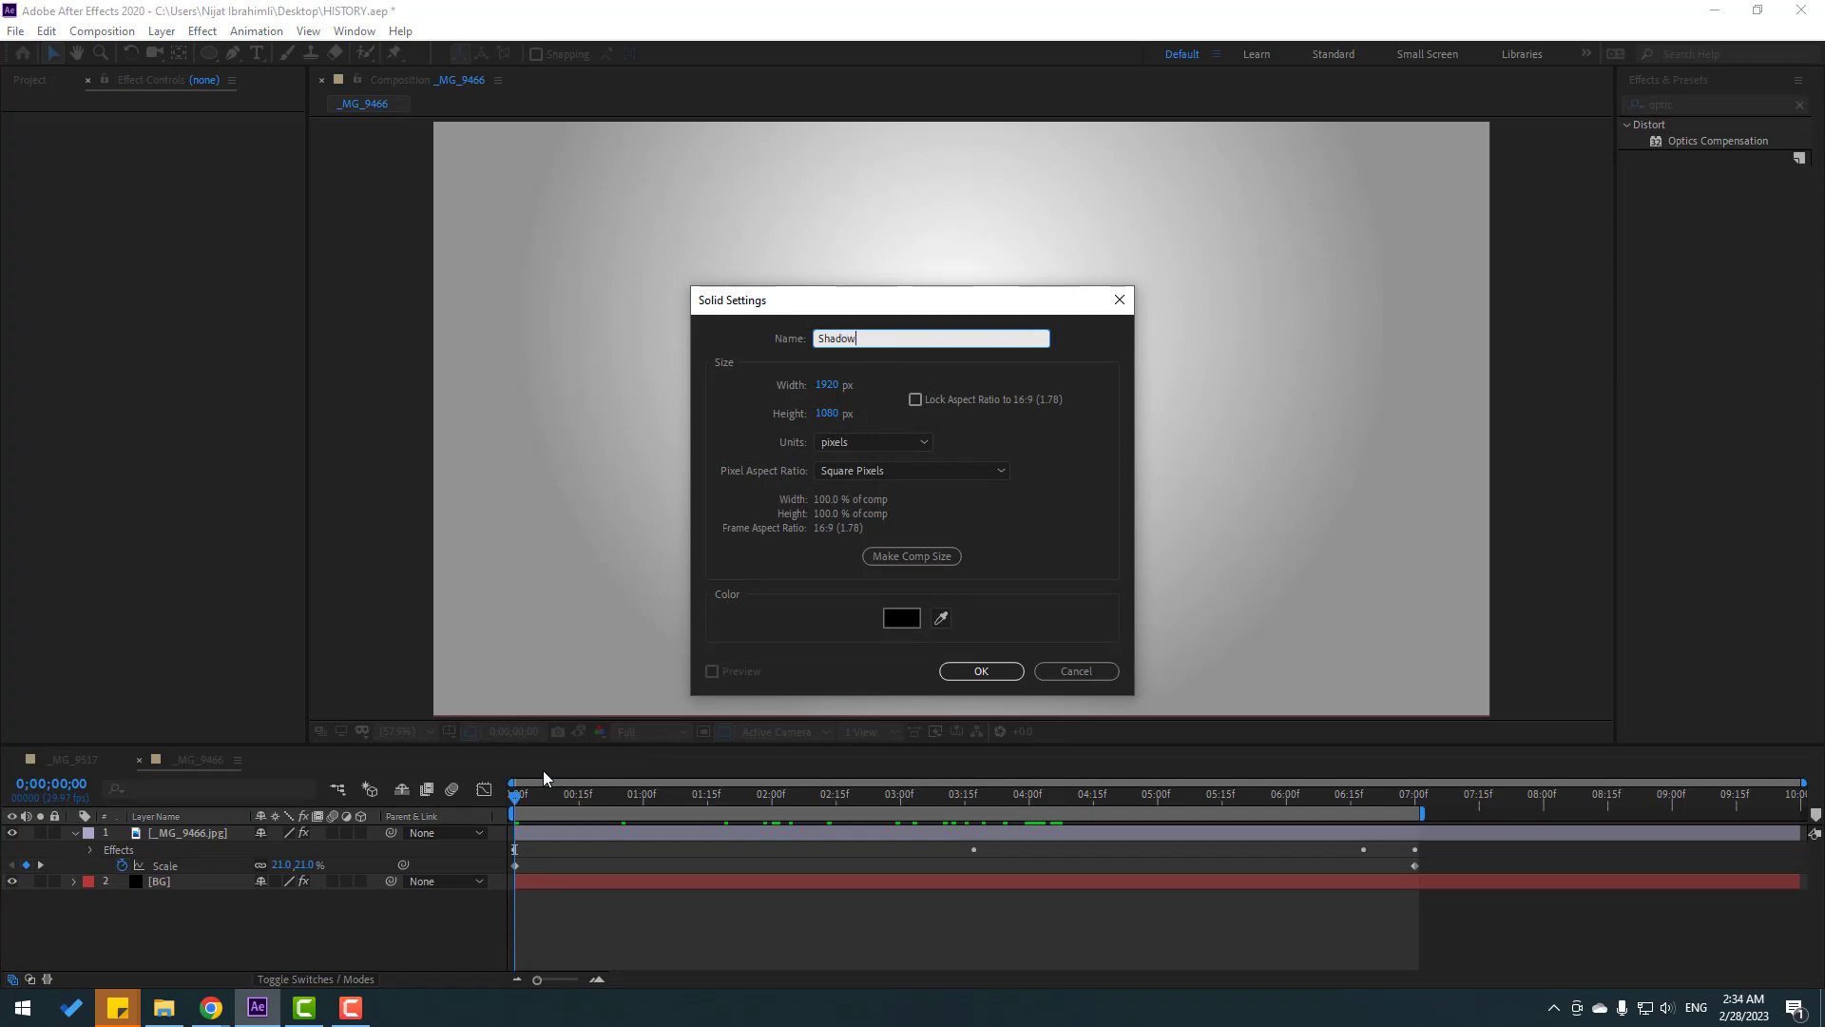
{"action": "key", "text": "Return"}
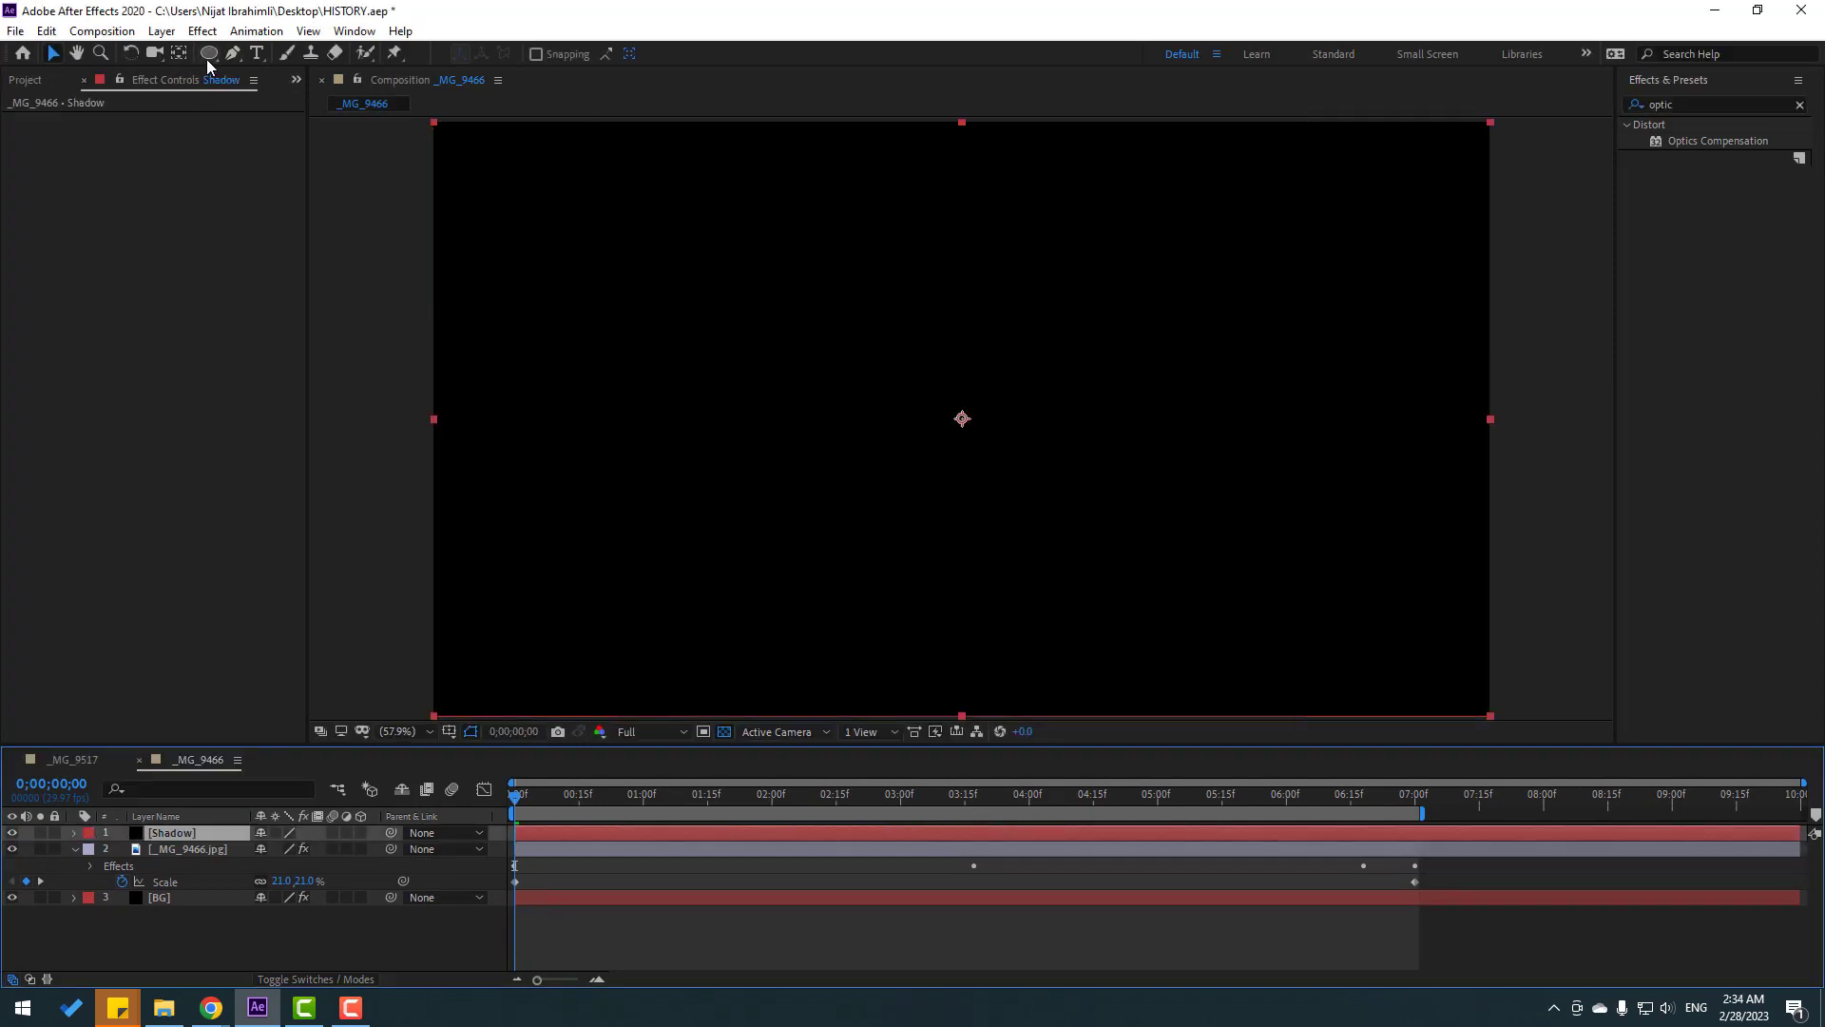
- Mask the Shadow solid with a wide, flat ellipse and move it to sit centred well below the helmet
{"action": "left_click", "coordinate": [207, 59]}
{"action": "left_click_drag", "start_coordinate": [799, 510], "coordinate": [998, 556]}
{"action": "left_click", "coordinate": [55, 55]}
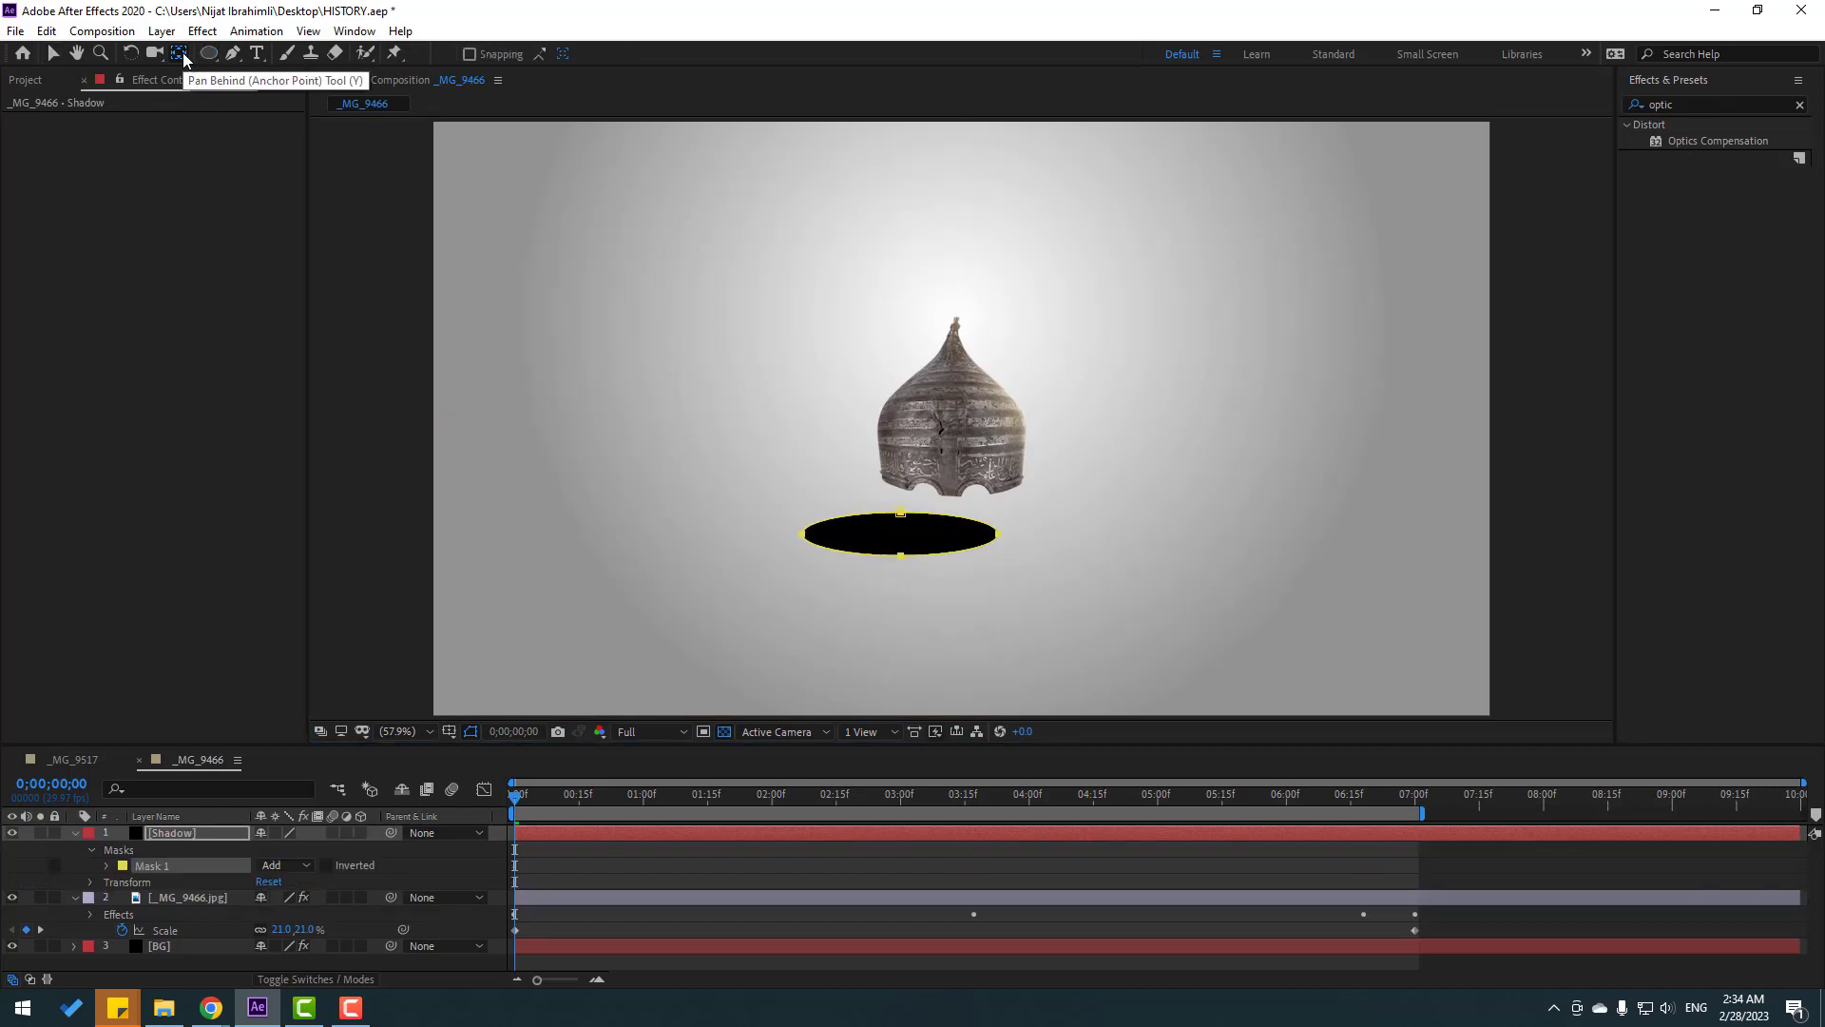
{"action": "left_click", "coordinate": [582, 837]}
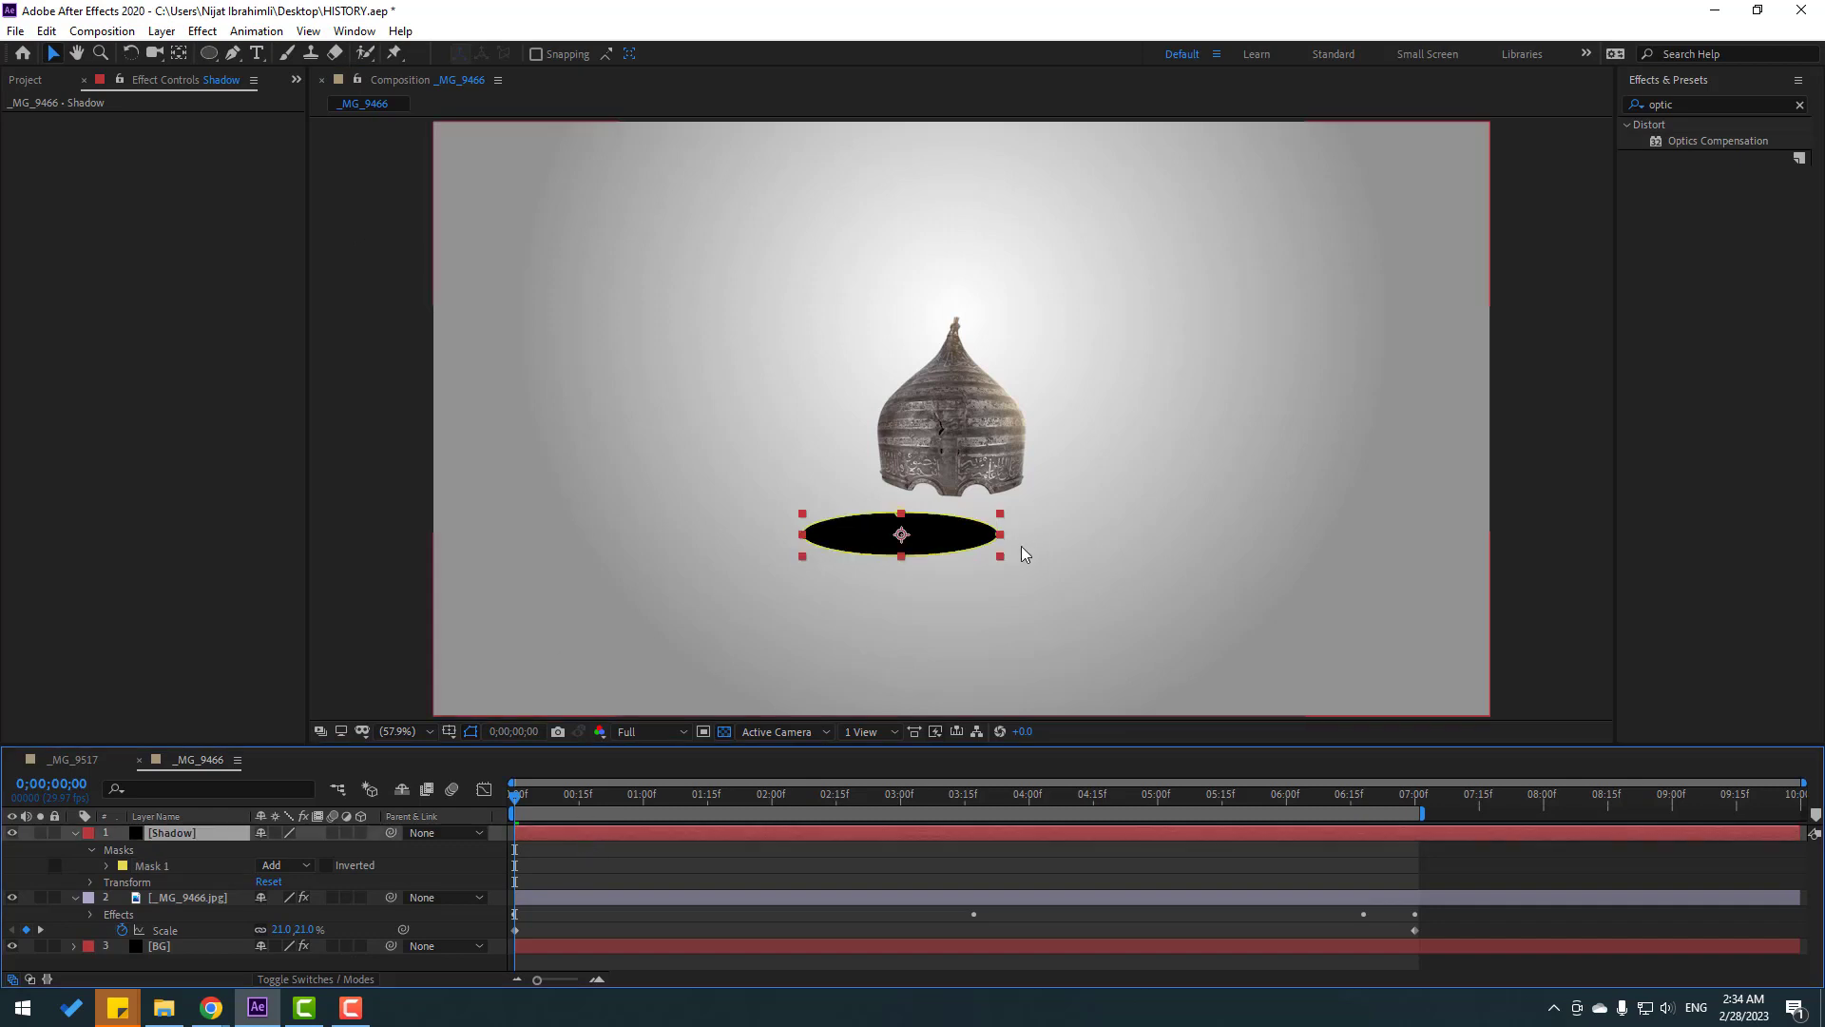
{"action": "left_click_drag", "start_coordinate": [937, 543], "coordinate": [986, 640]}
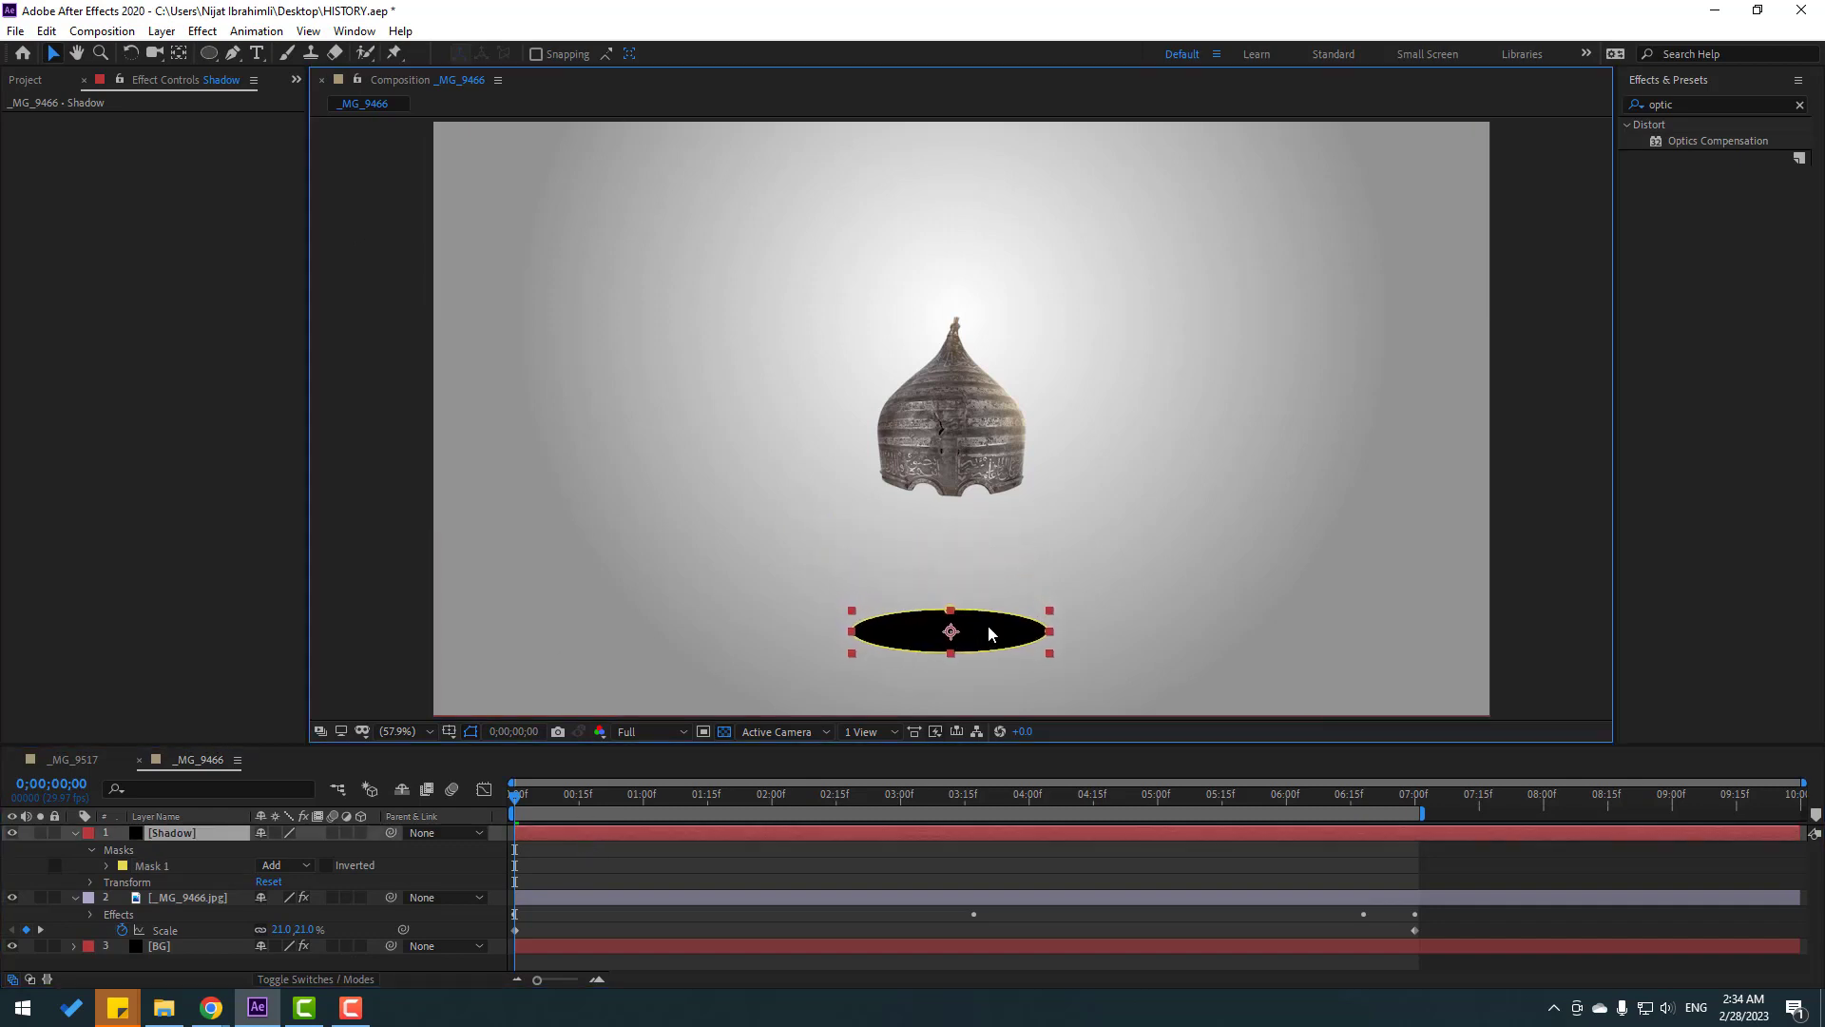
- Find the Fill effect and apply it to the Shadow layer
{"action": "left_click", "coordinate": [1645, 109]}
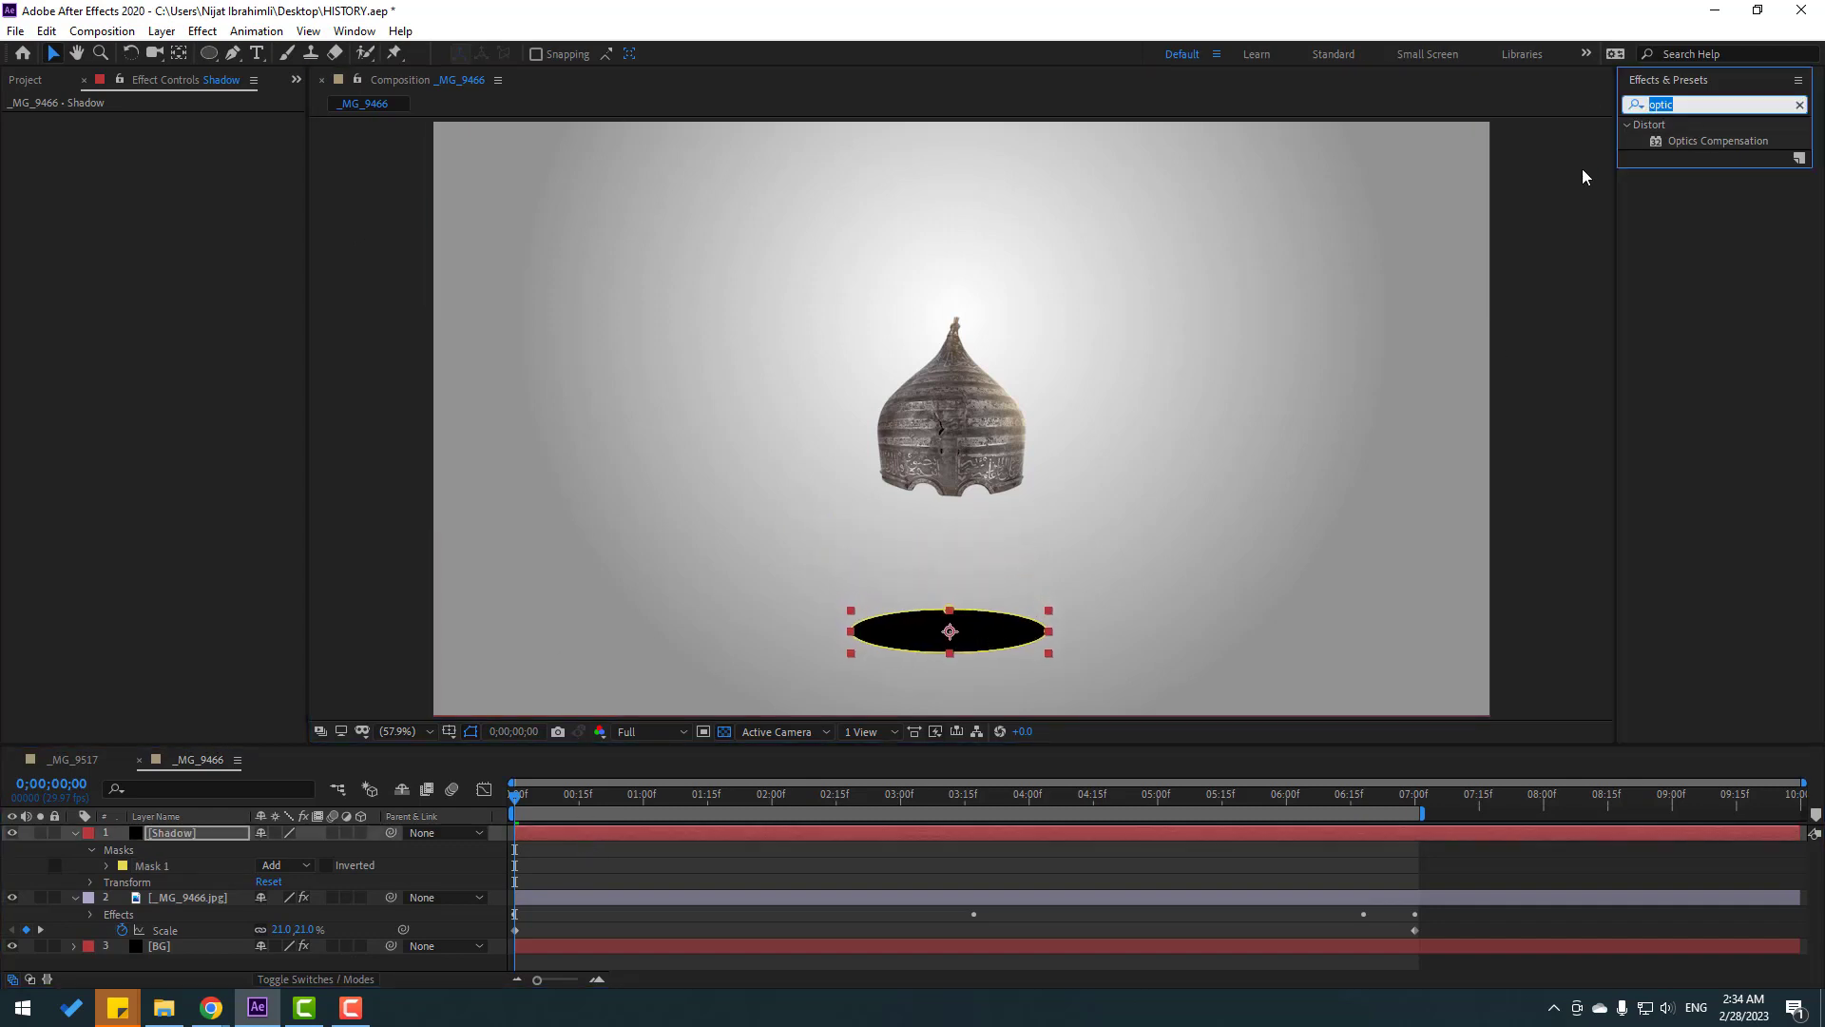
{"action": "type", "text": "fill"}
{"action": "left_click_drag", "start_coordinate": [1691, 222], "coordinate": [970, 651]}
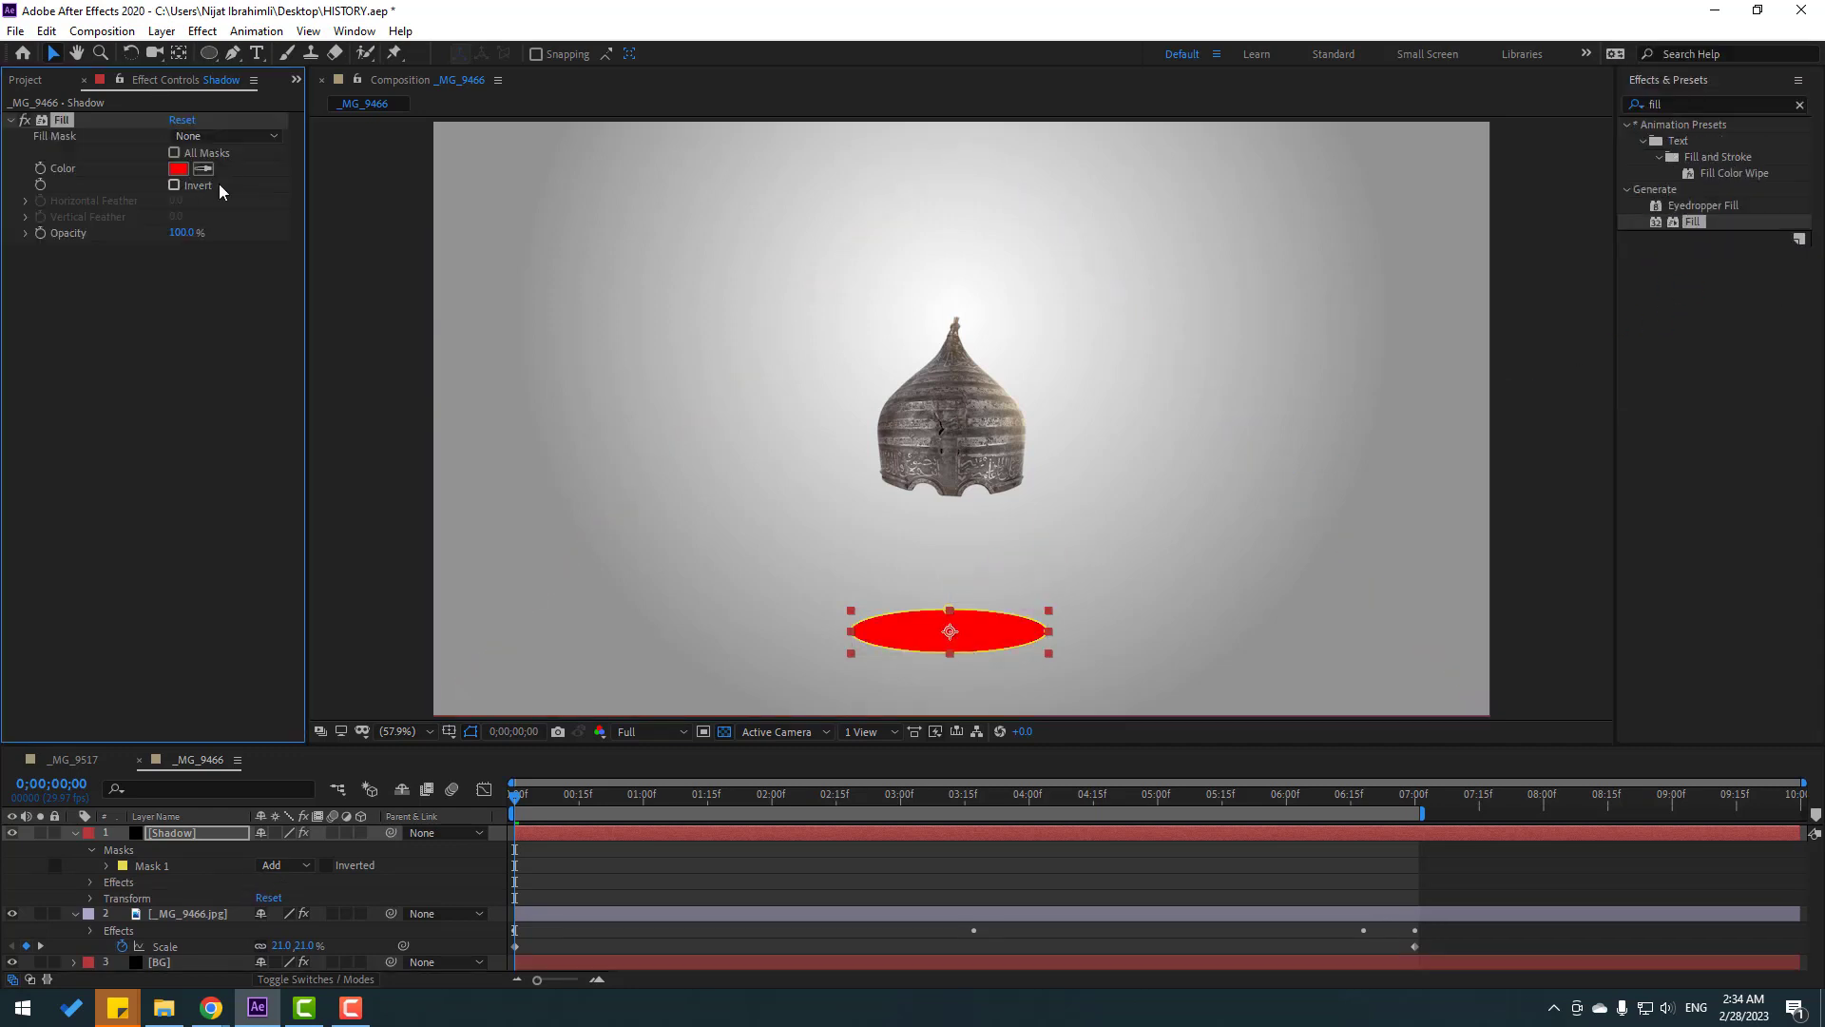
- Sample the grey background as the Shadow layer's Fill colour and darken it to 818181
{"action": "left_click", "coordinate": [708, 578]}
{"action": "left_click", "coordinate": [178, 169]}
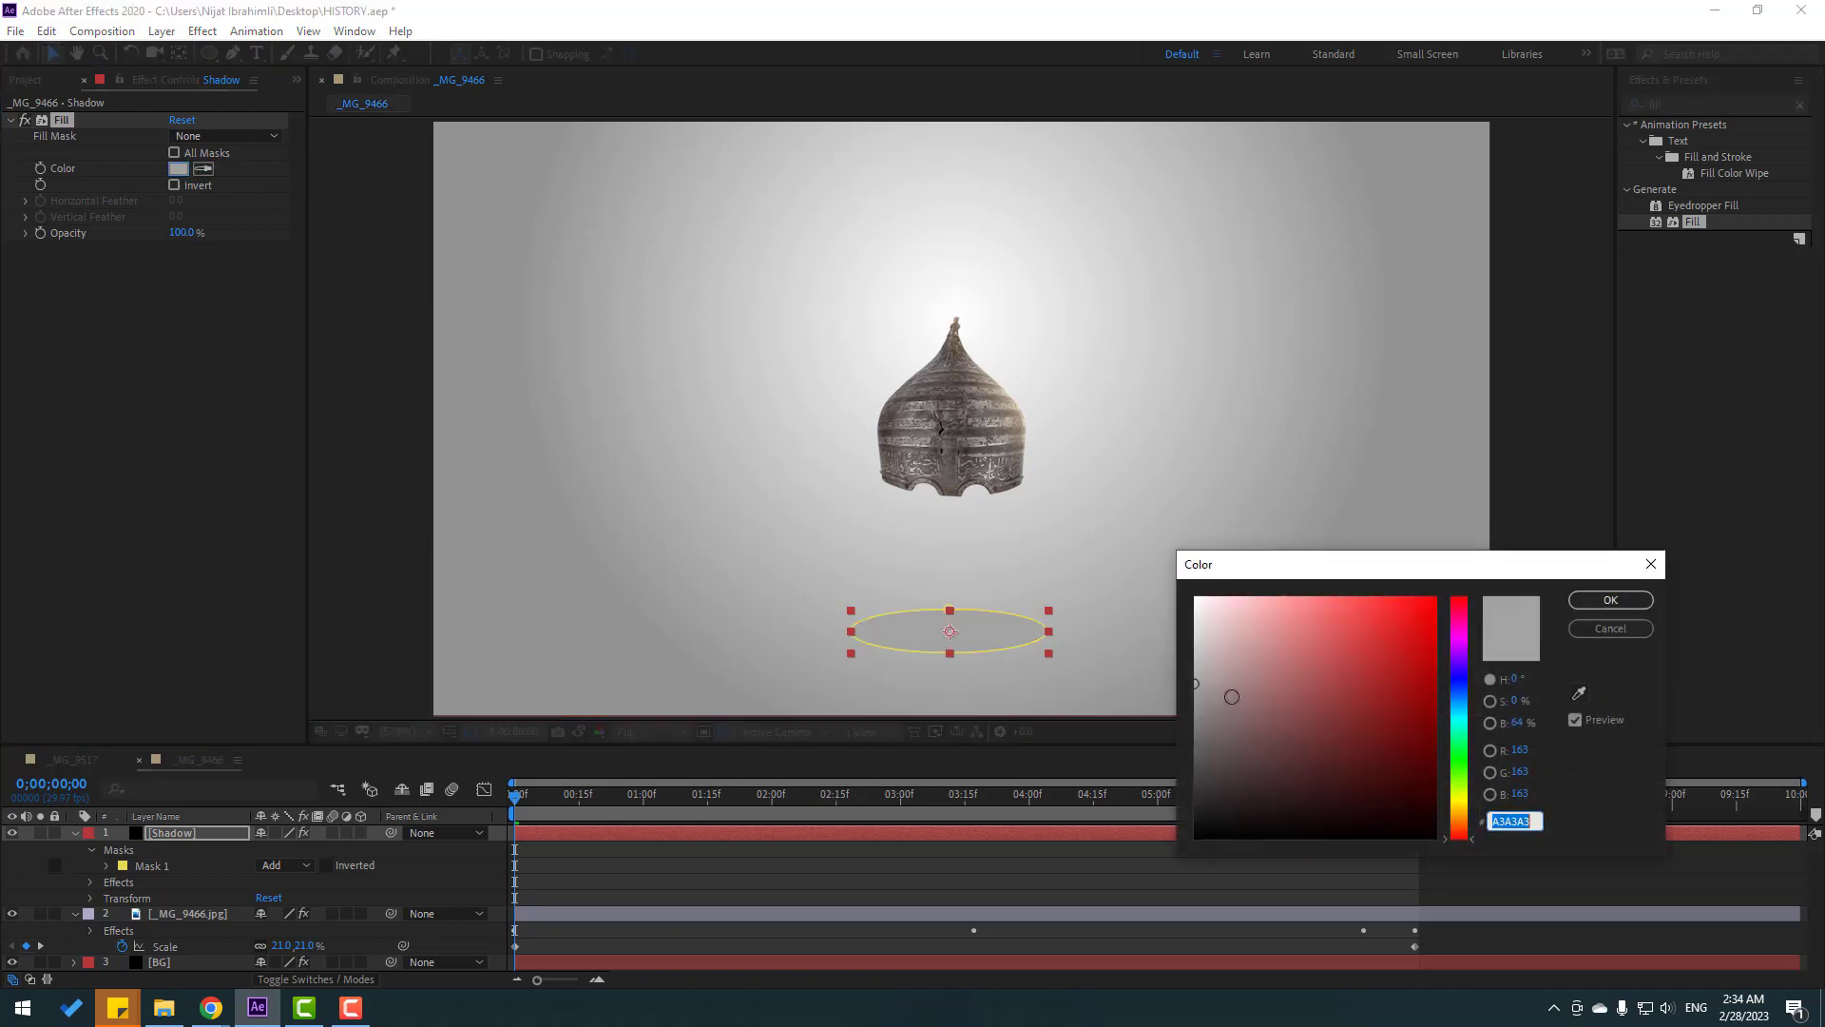
{"action": "left_click_drag", "start_coordinate": [1205, 693], "coordinate": [1190, 711]}
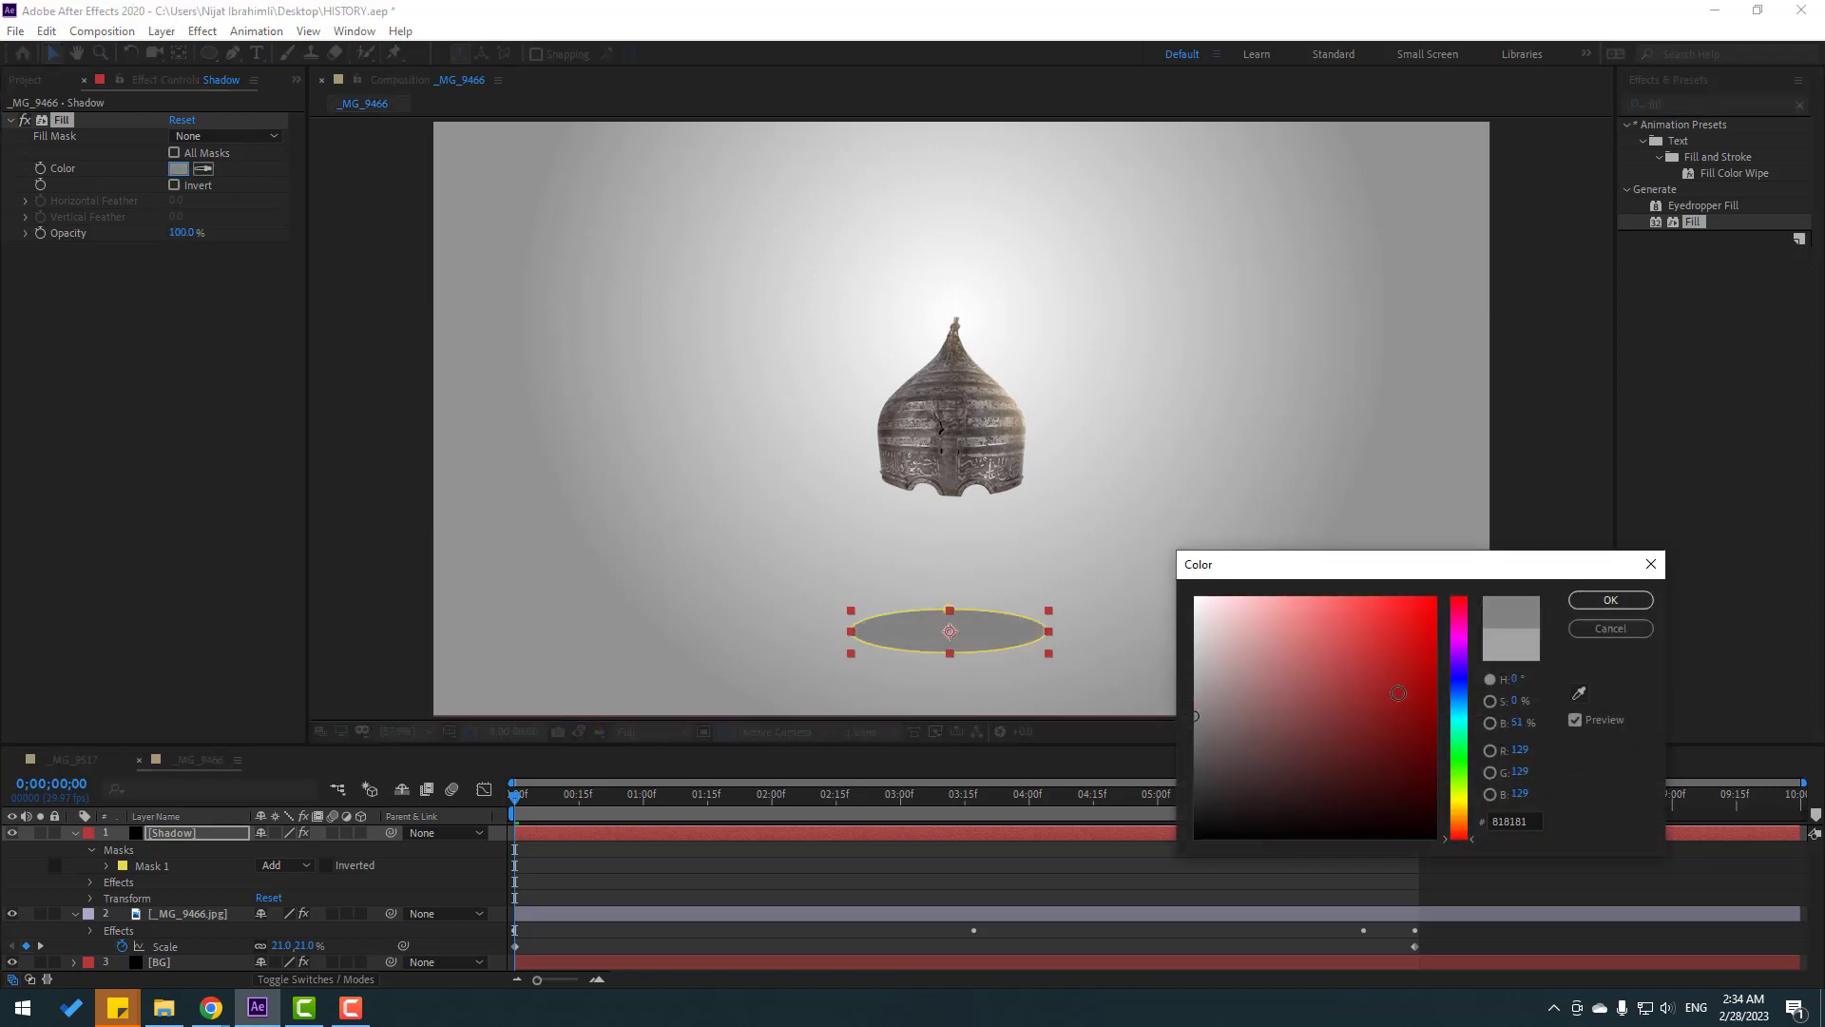
{"action": "left_click", "coordinate": [1610, 599]}
{"action": "left_click", "coordinate": [1043, 888]}
- Soften the Shadow layer's ellipse mask by setting its Mask Feather to 56 pixels
{"action": "left_click_drag", "start_coordinate": [546, 483], "coordinate": [581, 388]}
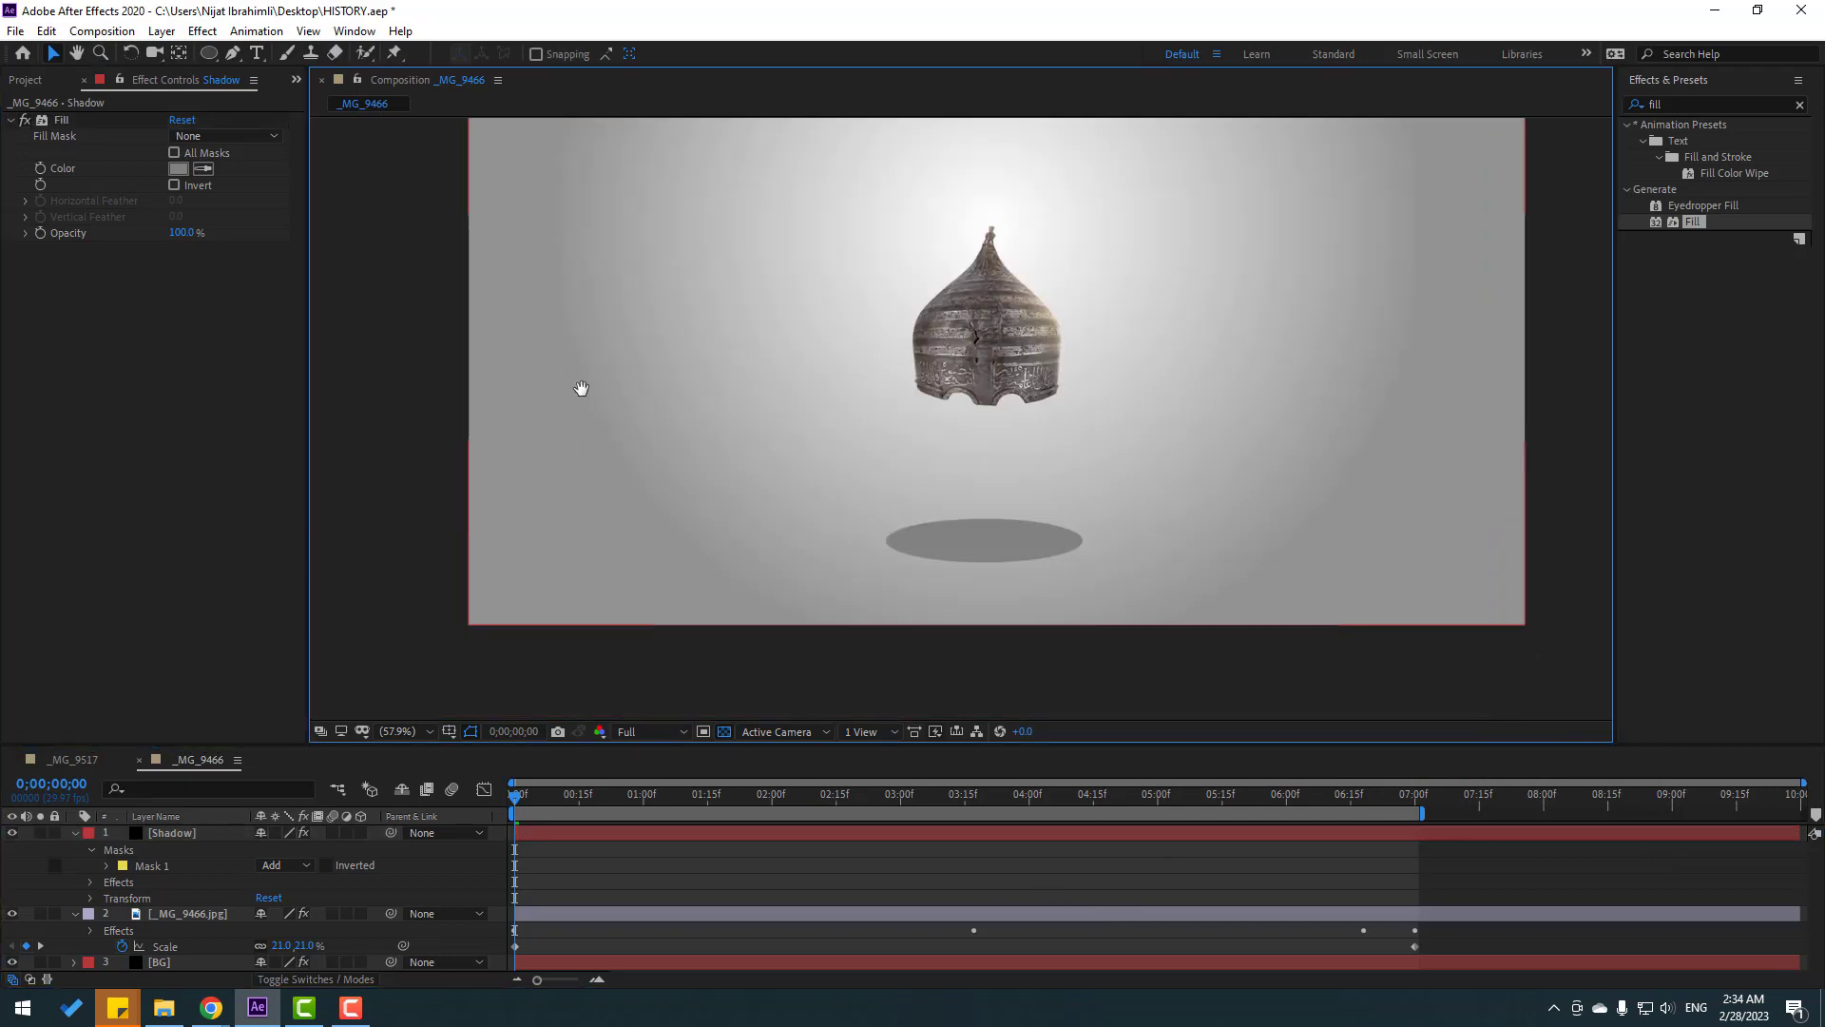
{"action": "scroll", "coordinate": [995, 584], "scroll_direction": "up", "scroll_amount": 2}
{"action": "left_click_drag", "start_coordinate": [995, 584], "coordinate": [908, 489]}
{"action": "left_click", "coordinate": [874, 343]}
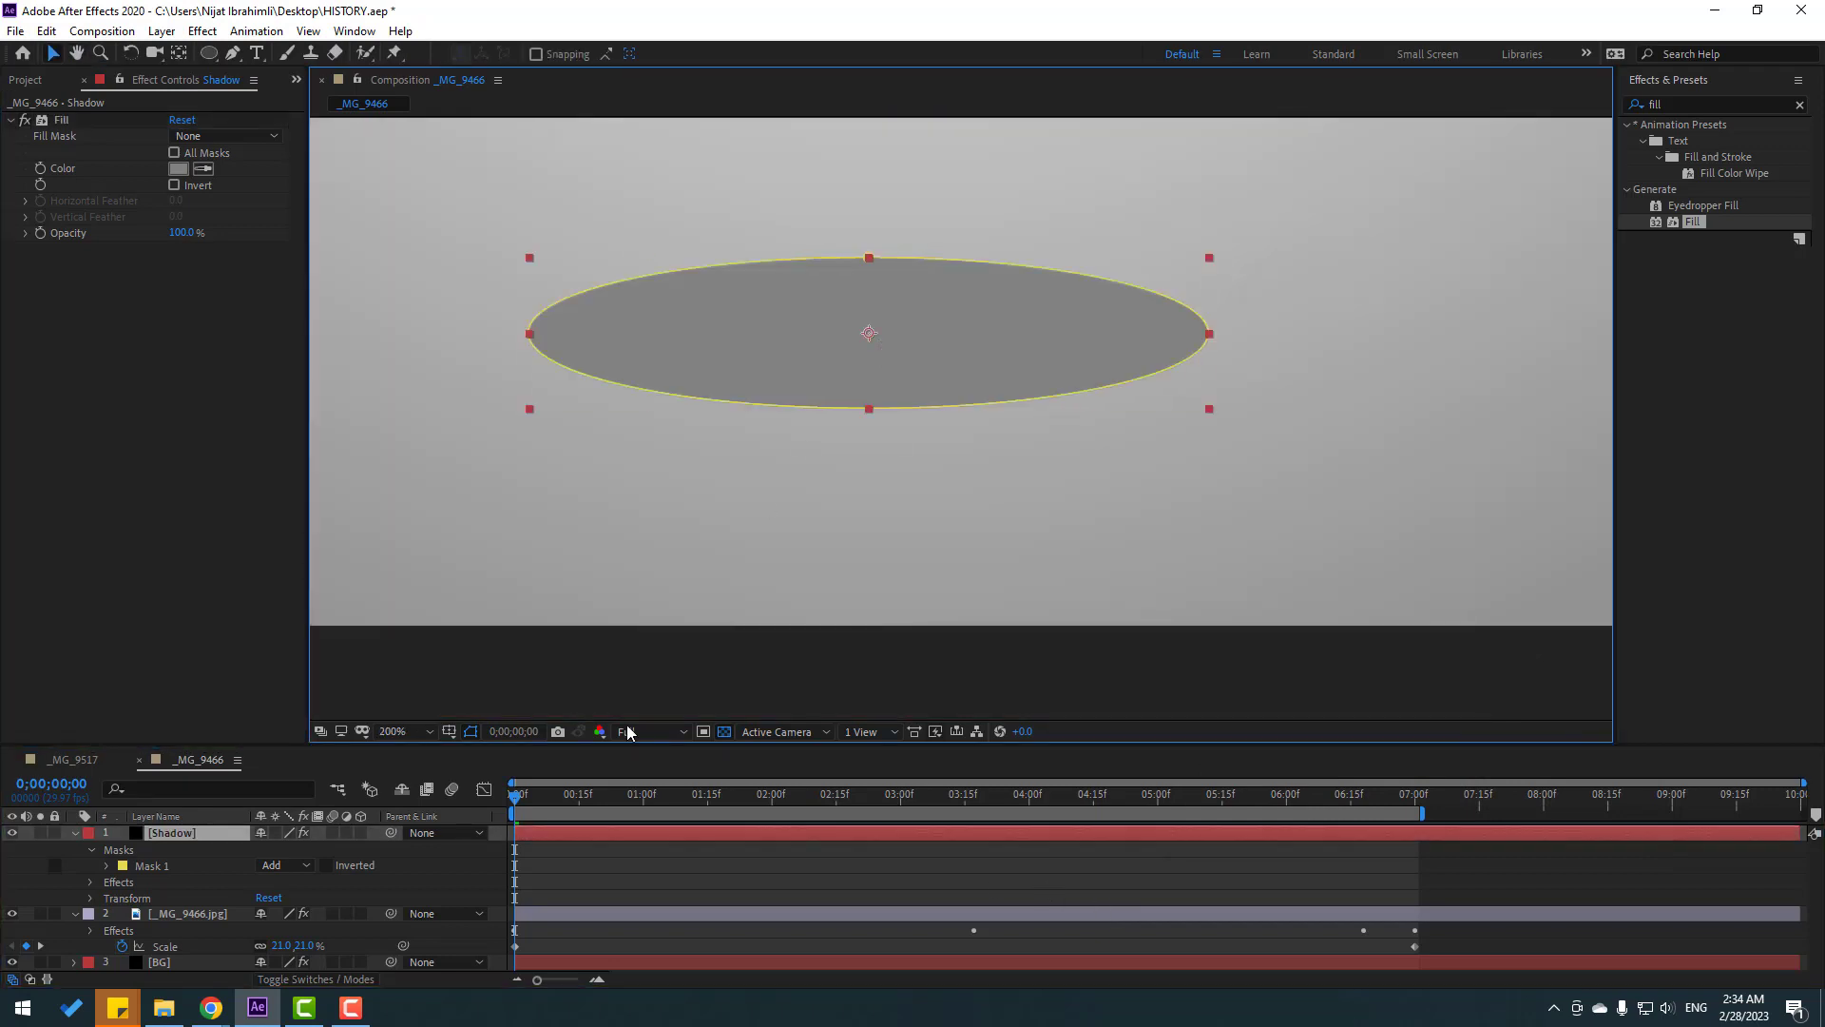
{"action": "left_click", "coordinate": [106, 866]}
{"action": "left_click", "coordinate": [174, 899]}
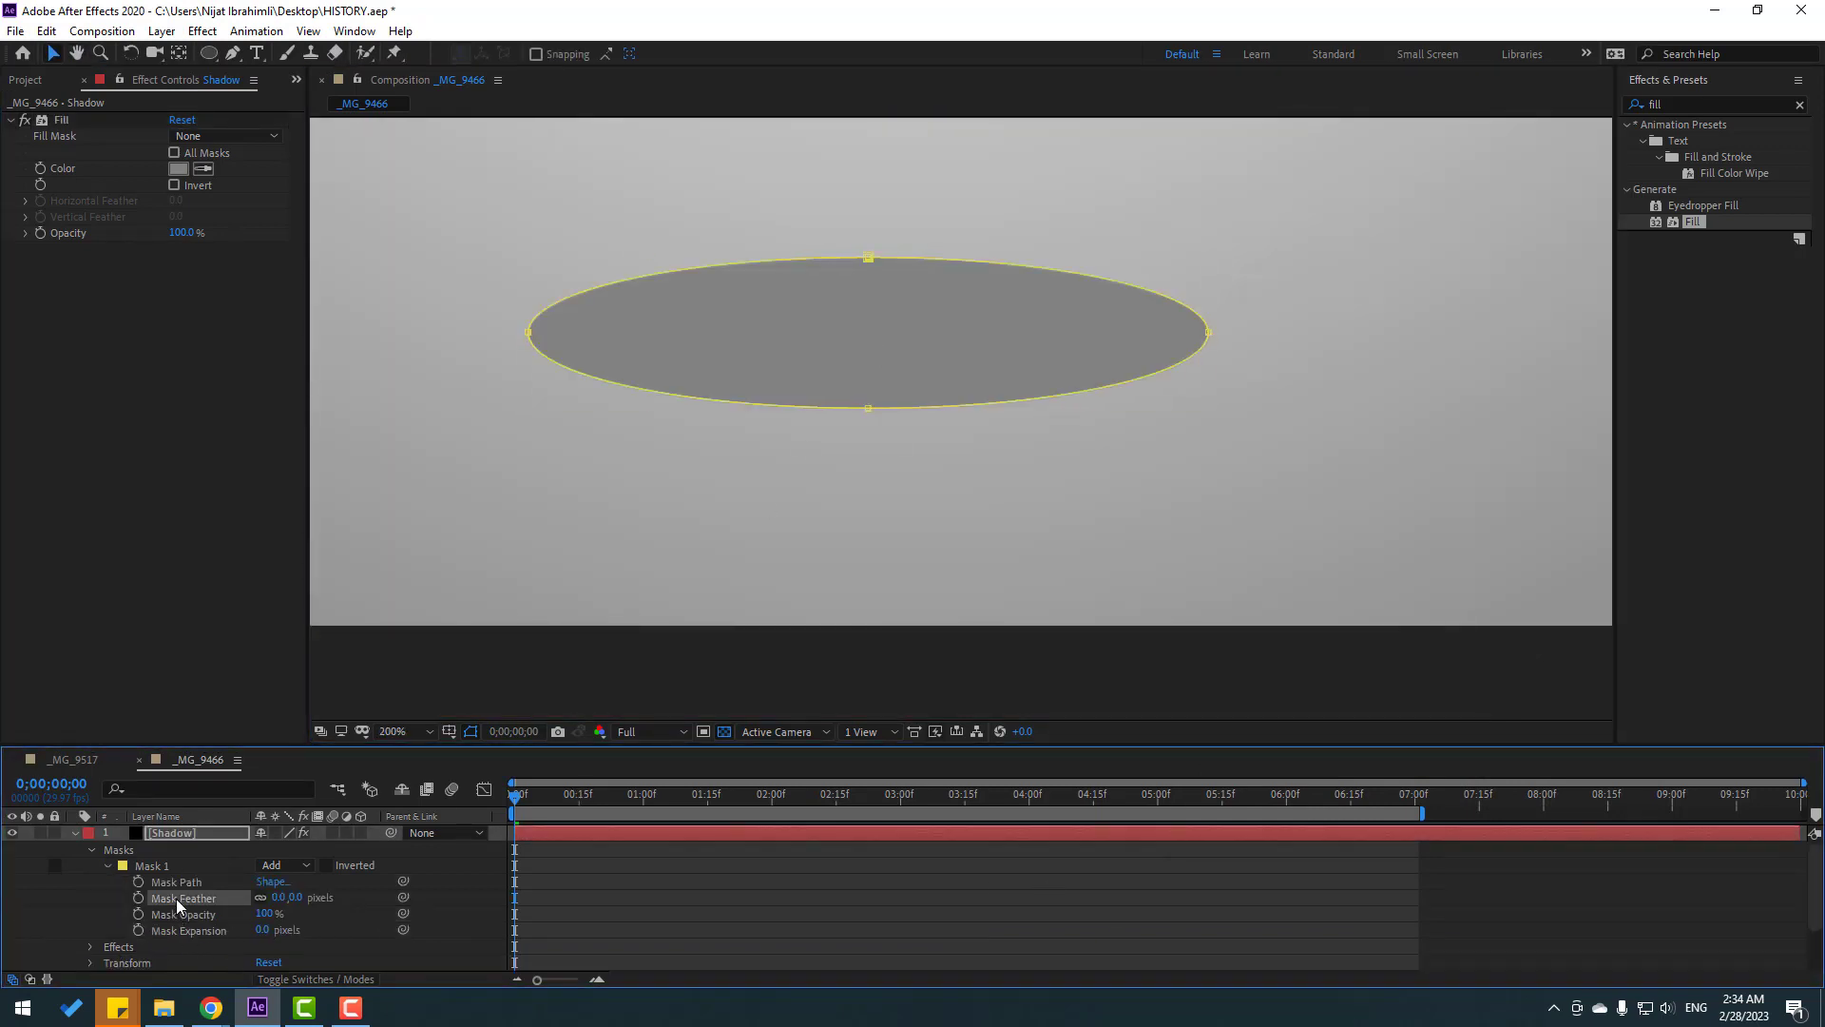
{"action": "left_click_drag", "start_coordinate": [276, 897], "coordinate": [290, 899]}
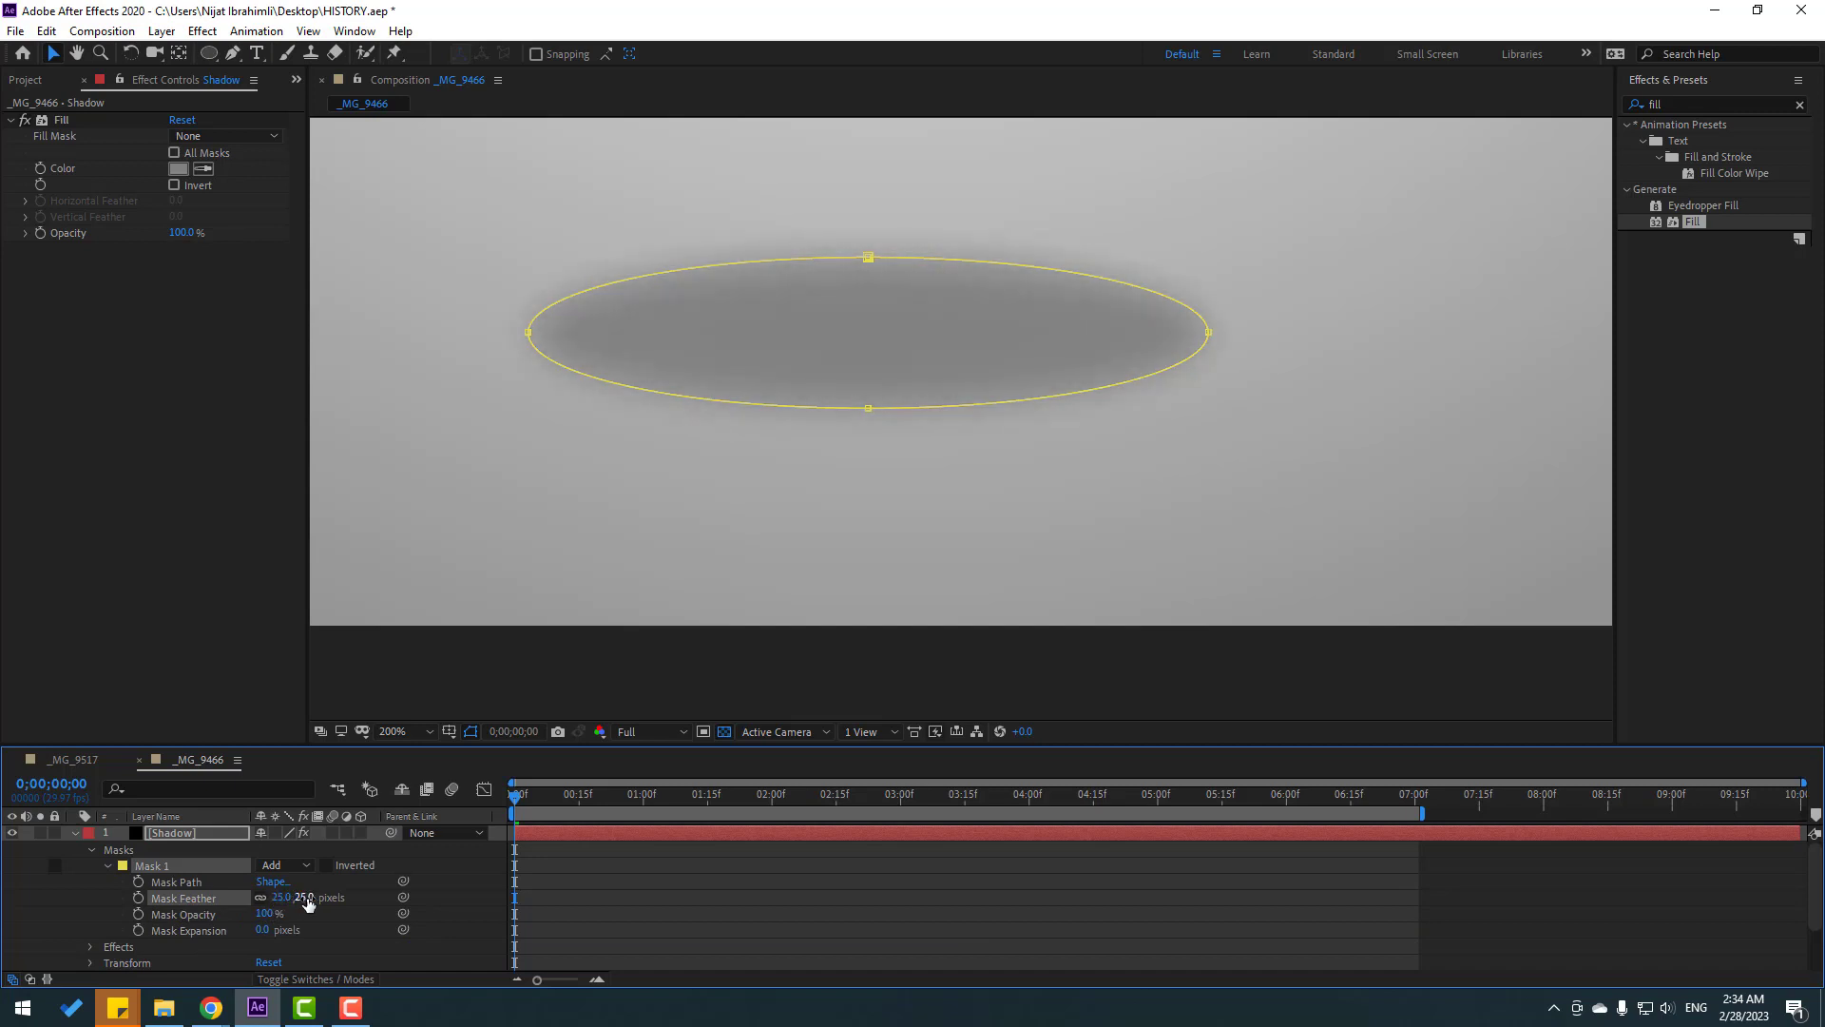
{"action": "left_click", "coordinate": [693, 856]}
{"action": "scroll", "coordinate": [439, 635], "scroll_direction": "down", "scroll_amount": 4}
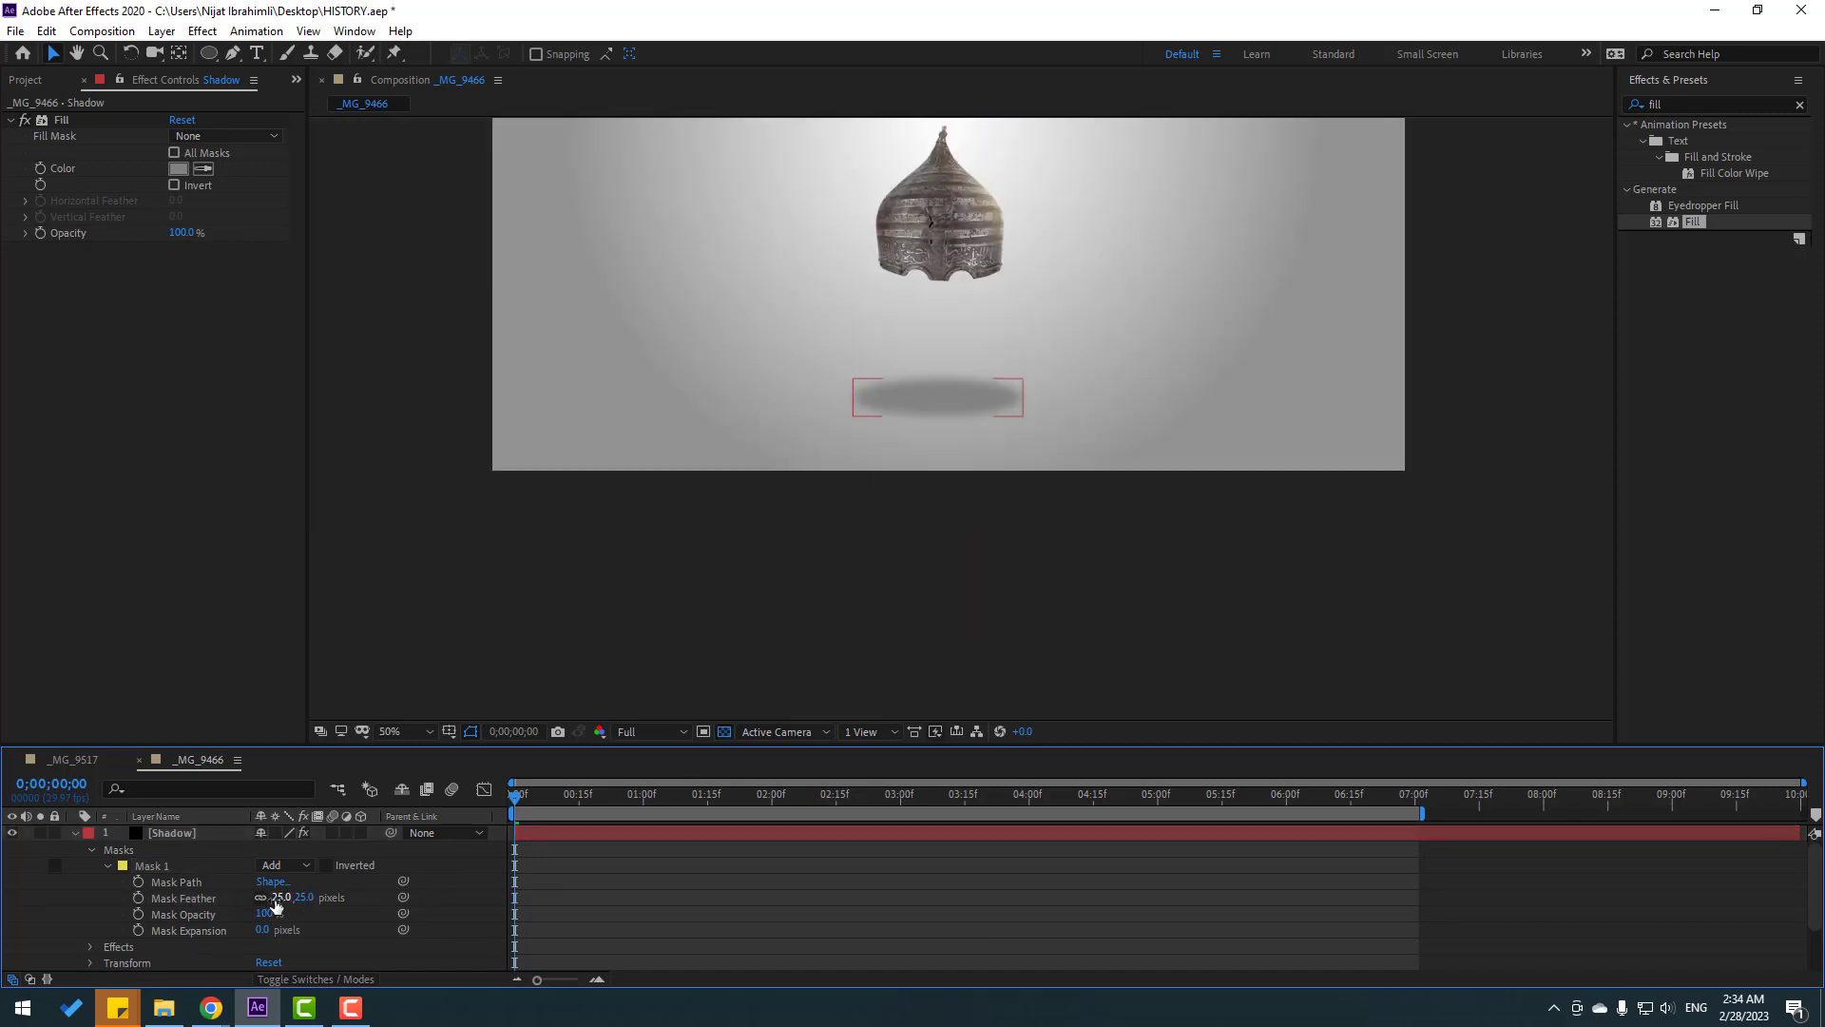
{"action": "left_click_drag", "start_coordinate": [277, 903], "coordinate": [303, 897]}
{"action": "left_click", "coordinate": [757, 904]}
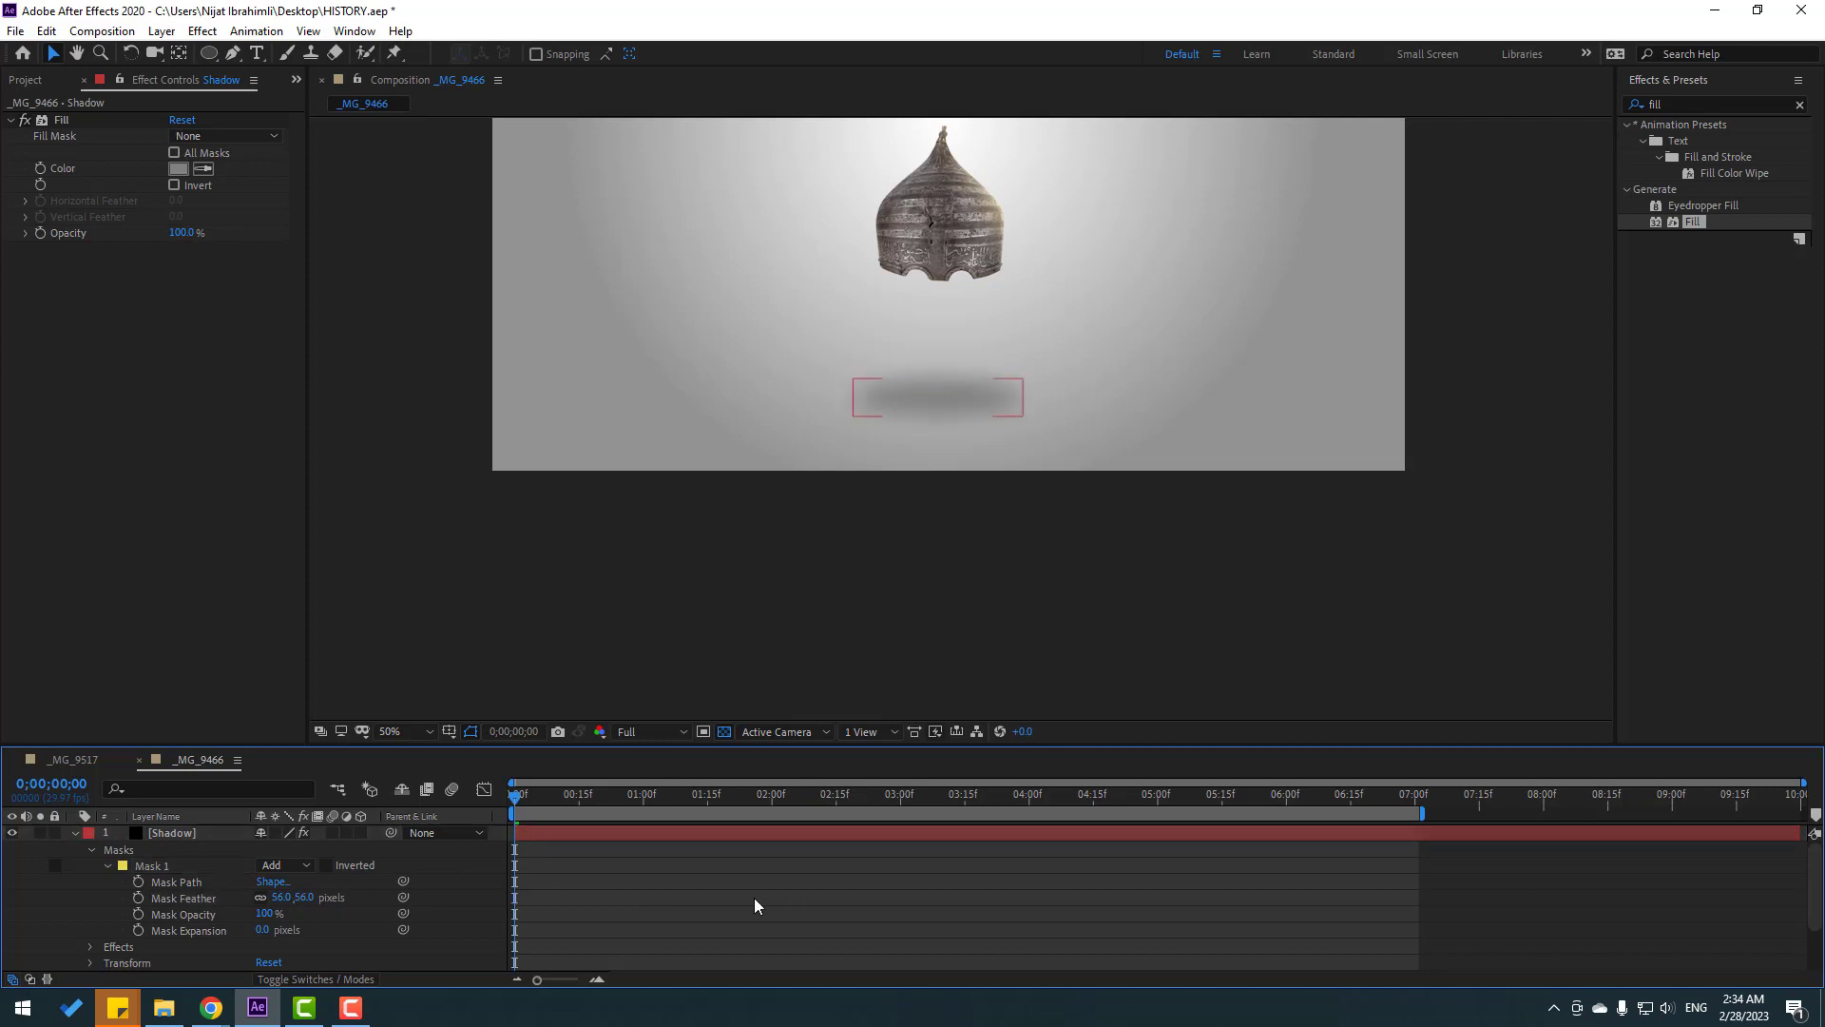
- Parent the Shadow layer to the _MG_9466.jpg helmet layer and preview the animation, returning the playhead to the start
{"action": "left_click", "coordinate": [75, 833]}
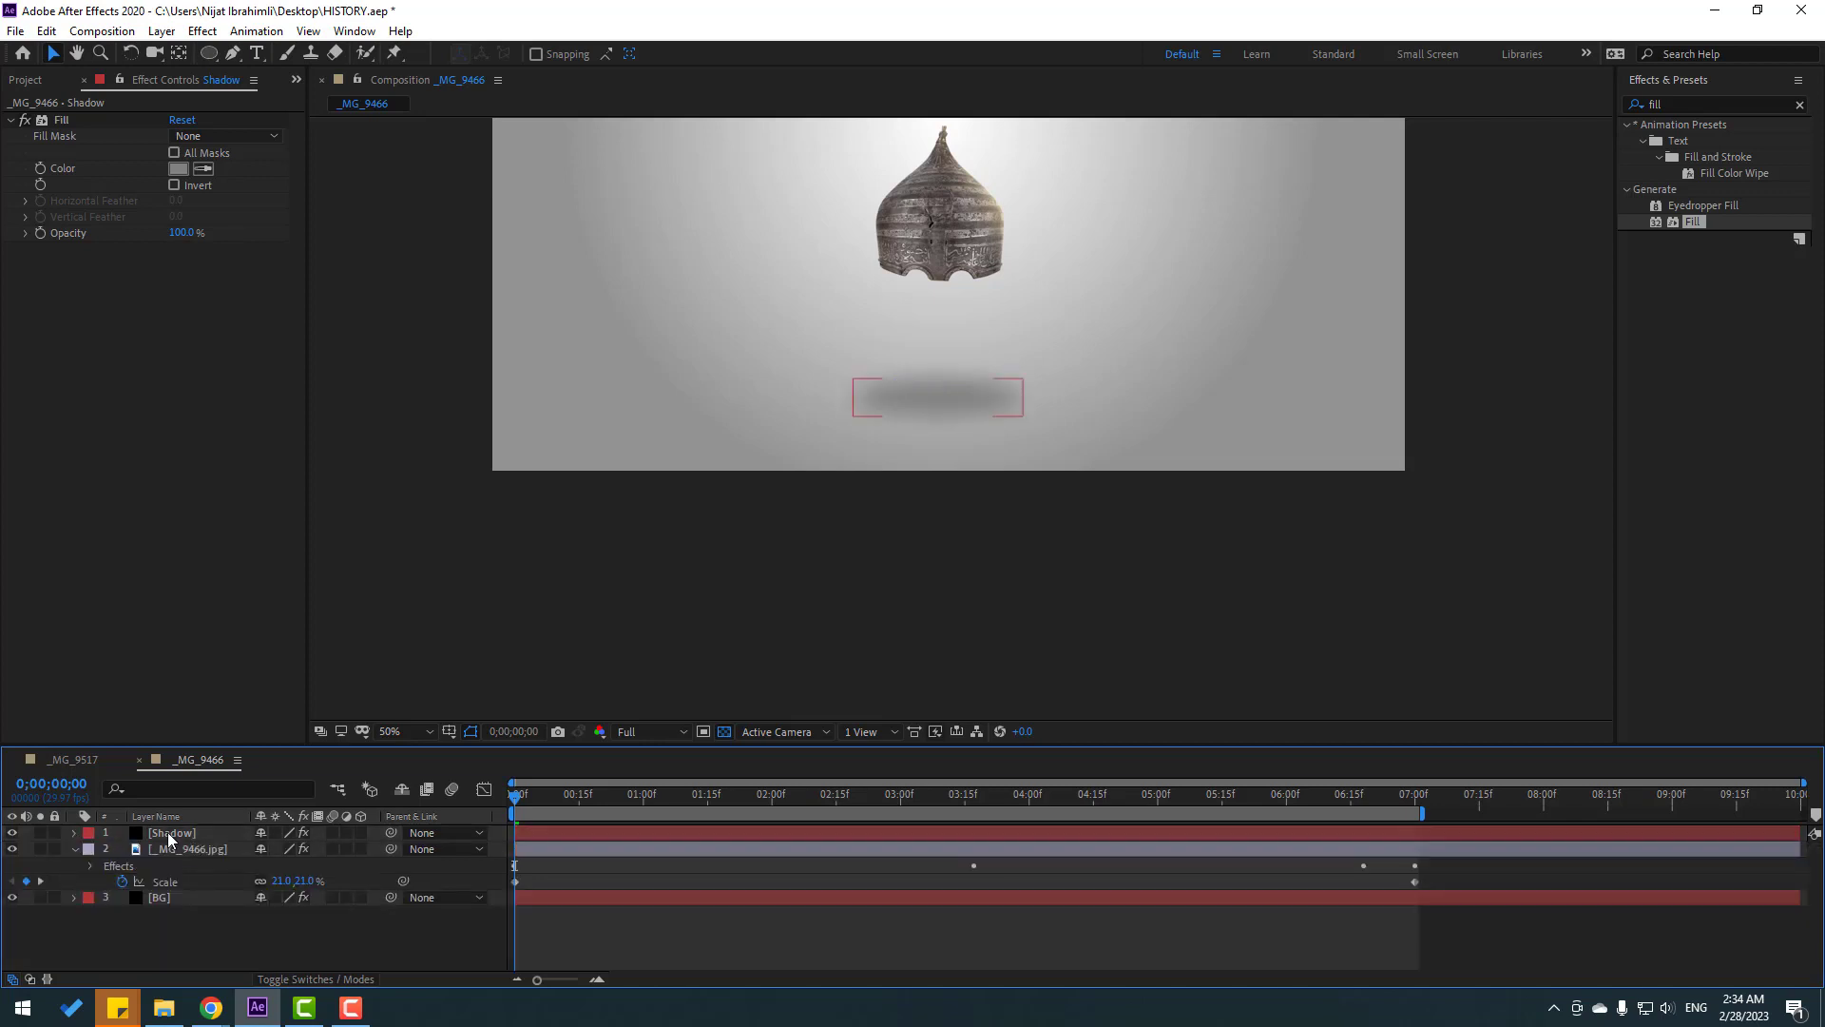
{"action": "left_click_drag", "start_coordinate": [390, 833], "coordinate": [171, 844]}
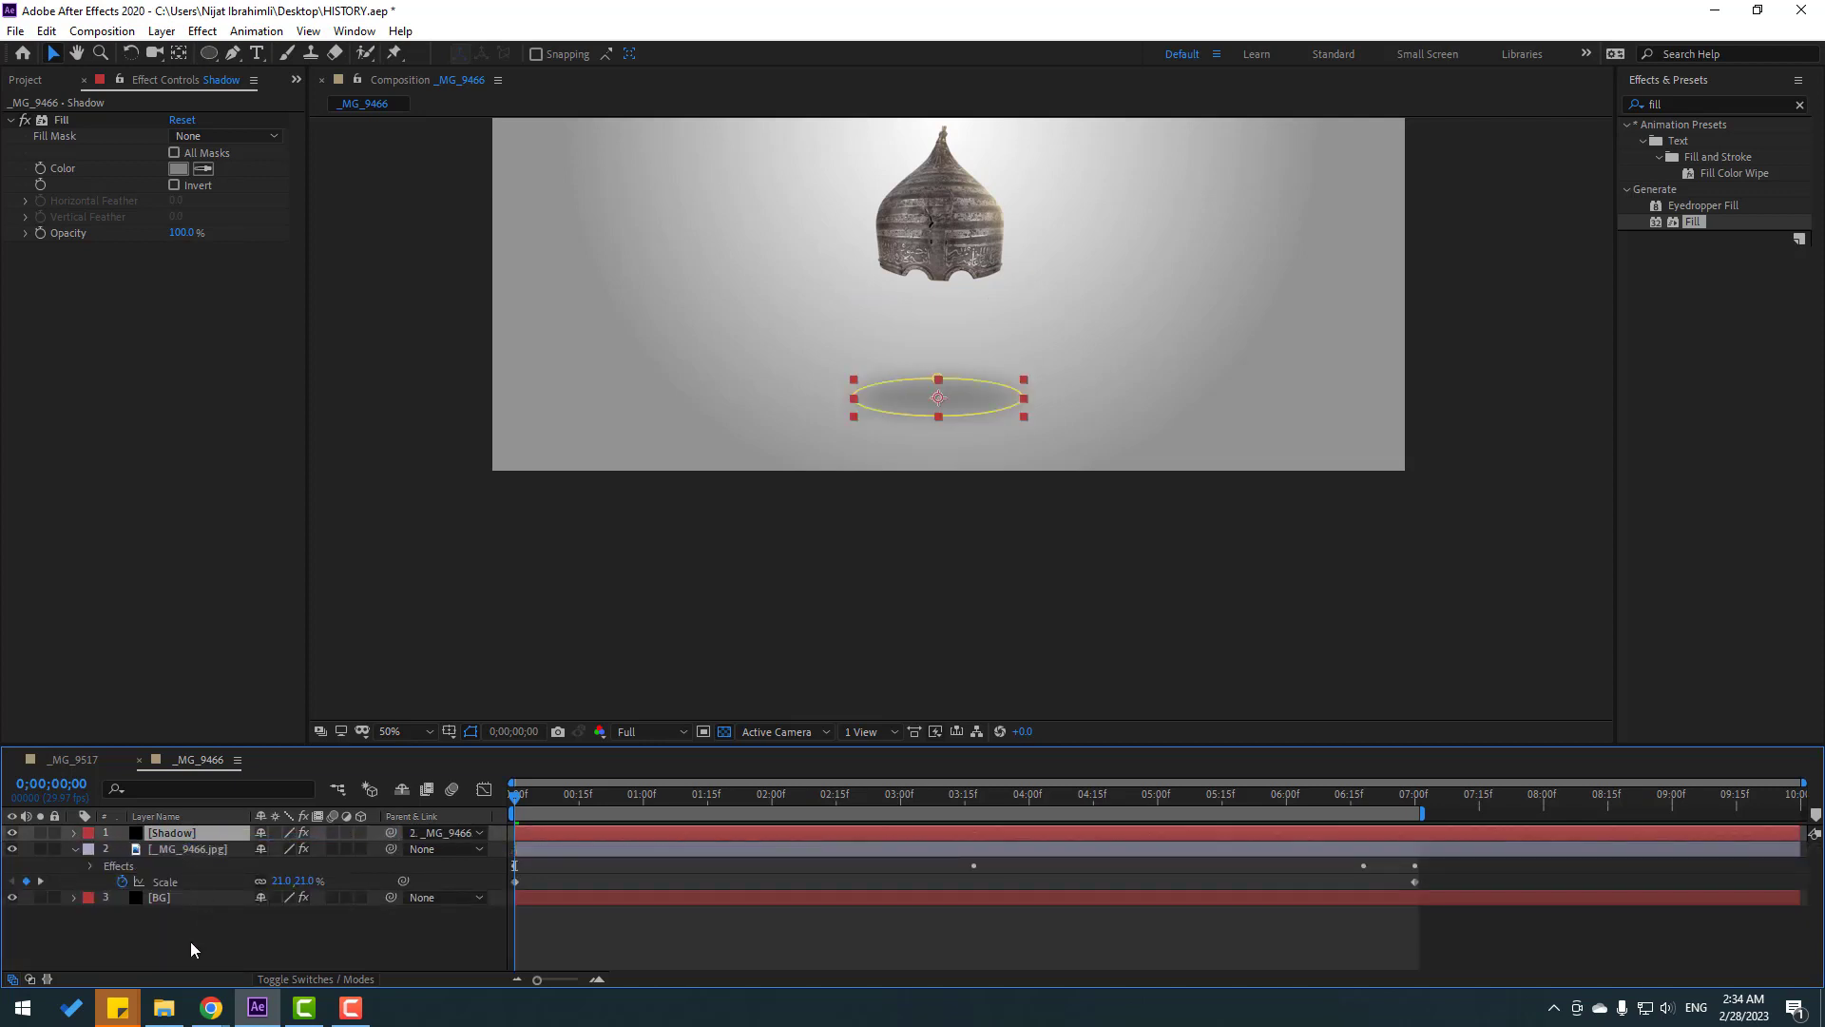
{"action": "left_click", "coordinate": [190, 941]}
{"action": "left_click", "coordinate": [399, 731]}
{"action": "left_click", "coordinate": [441, 414]}
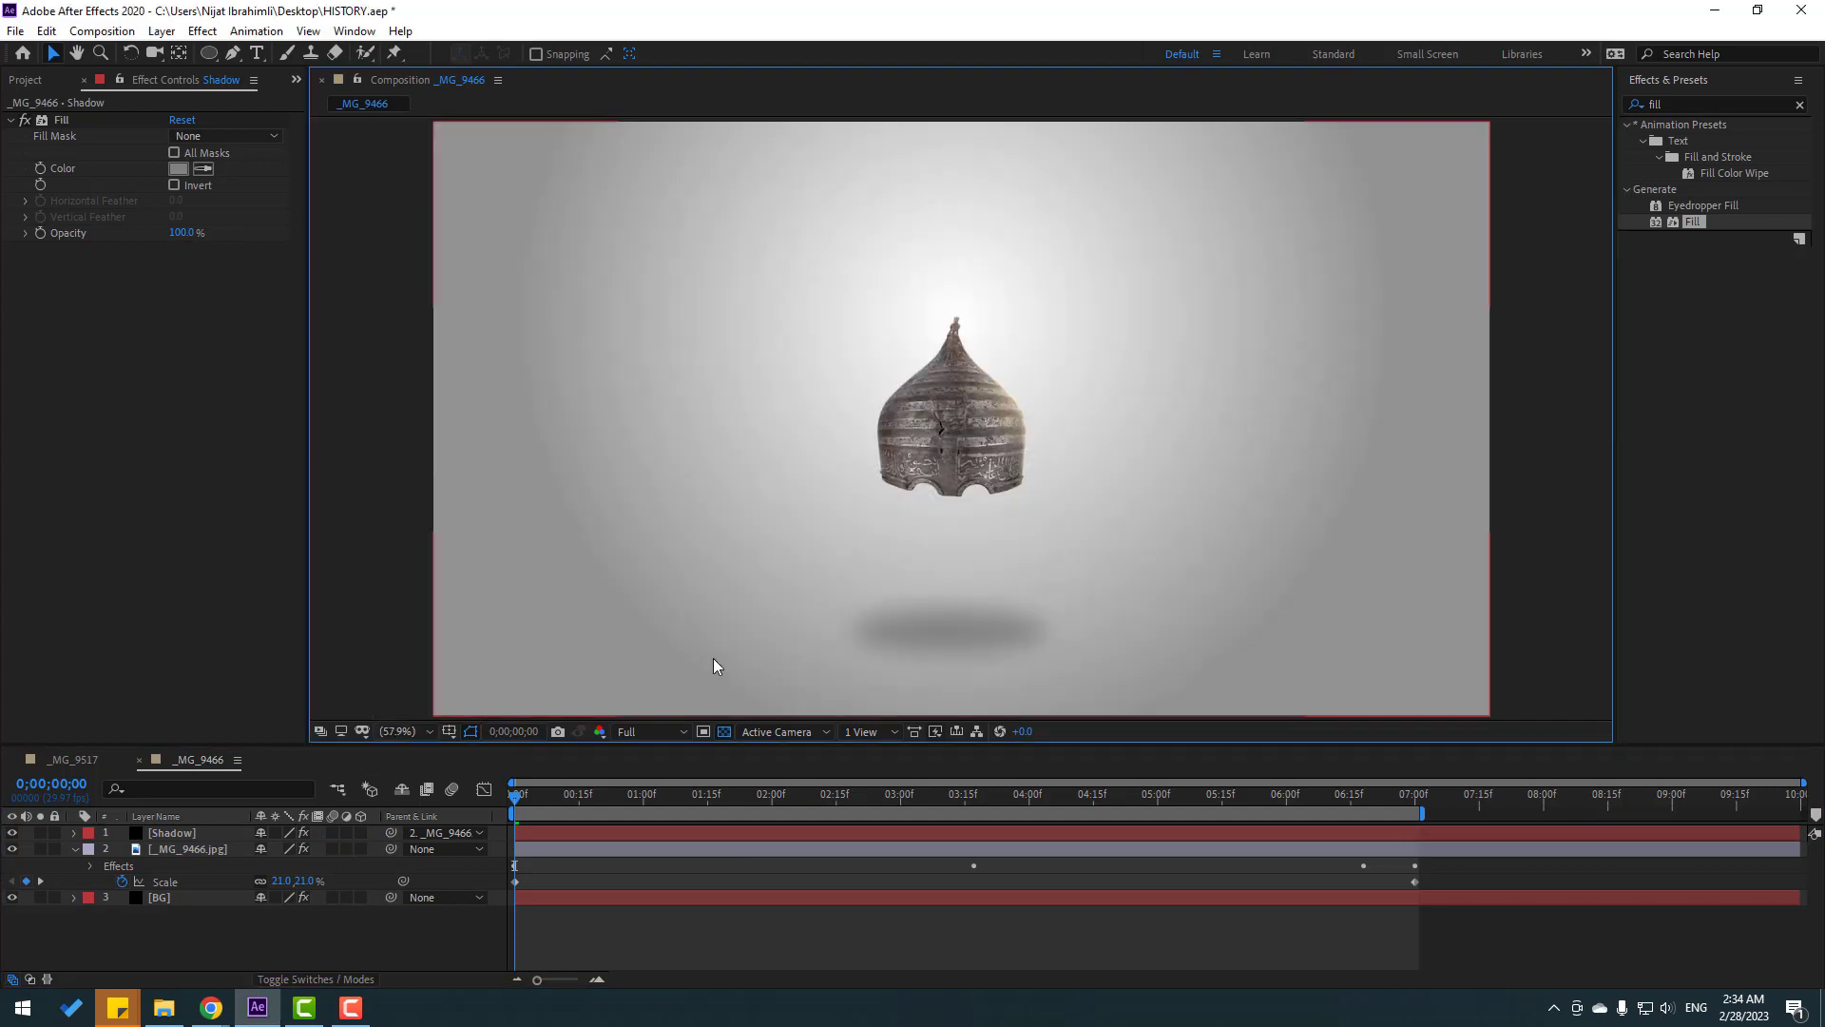
{"action": "key", "text": "space"}
{"action": "left_click_drag", "start_coordinate": [572, 799], "coordinate": [460, 817]}
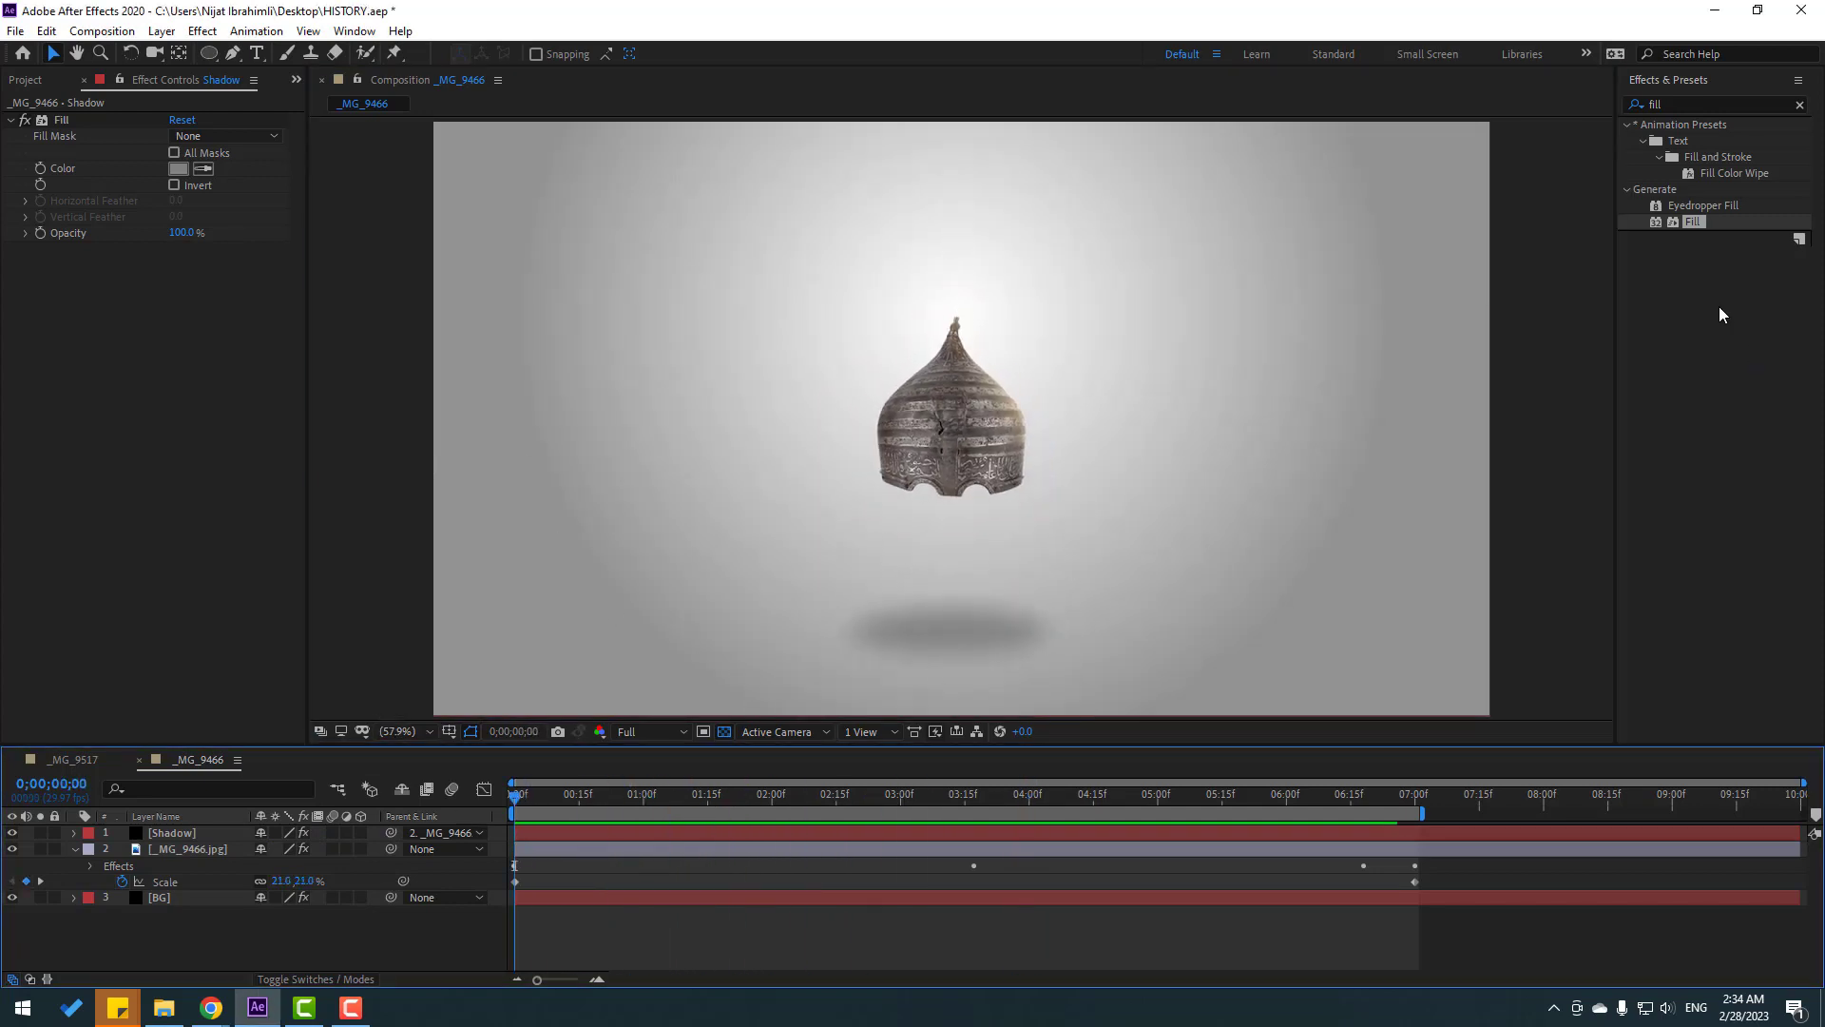
- Search the effects for "grid" and duplicate the BG layer
{"action": "left_click", "coordinate": [1635, 110]}
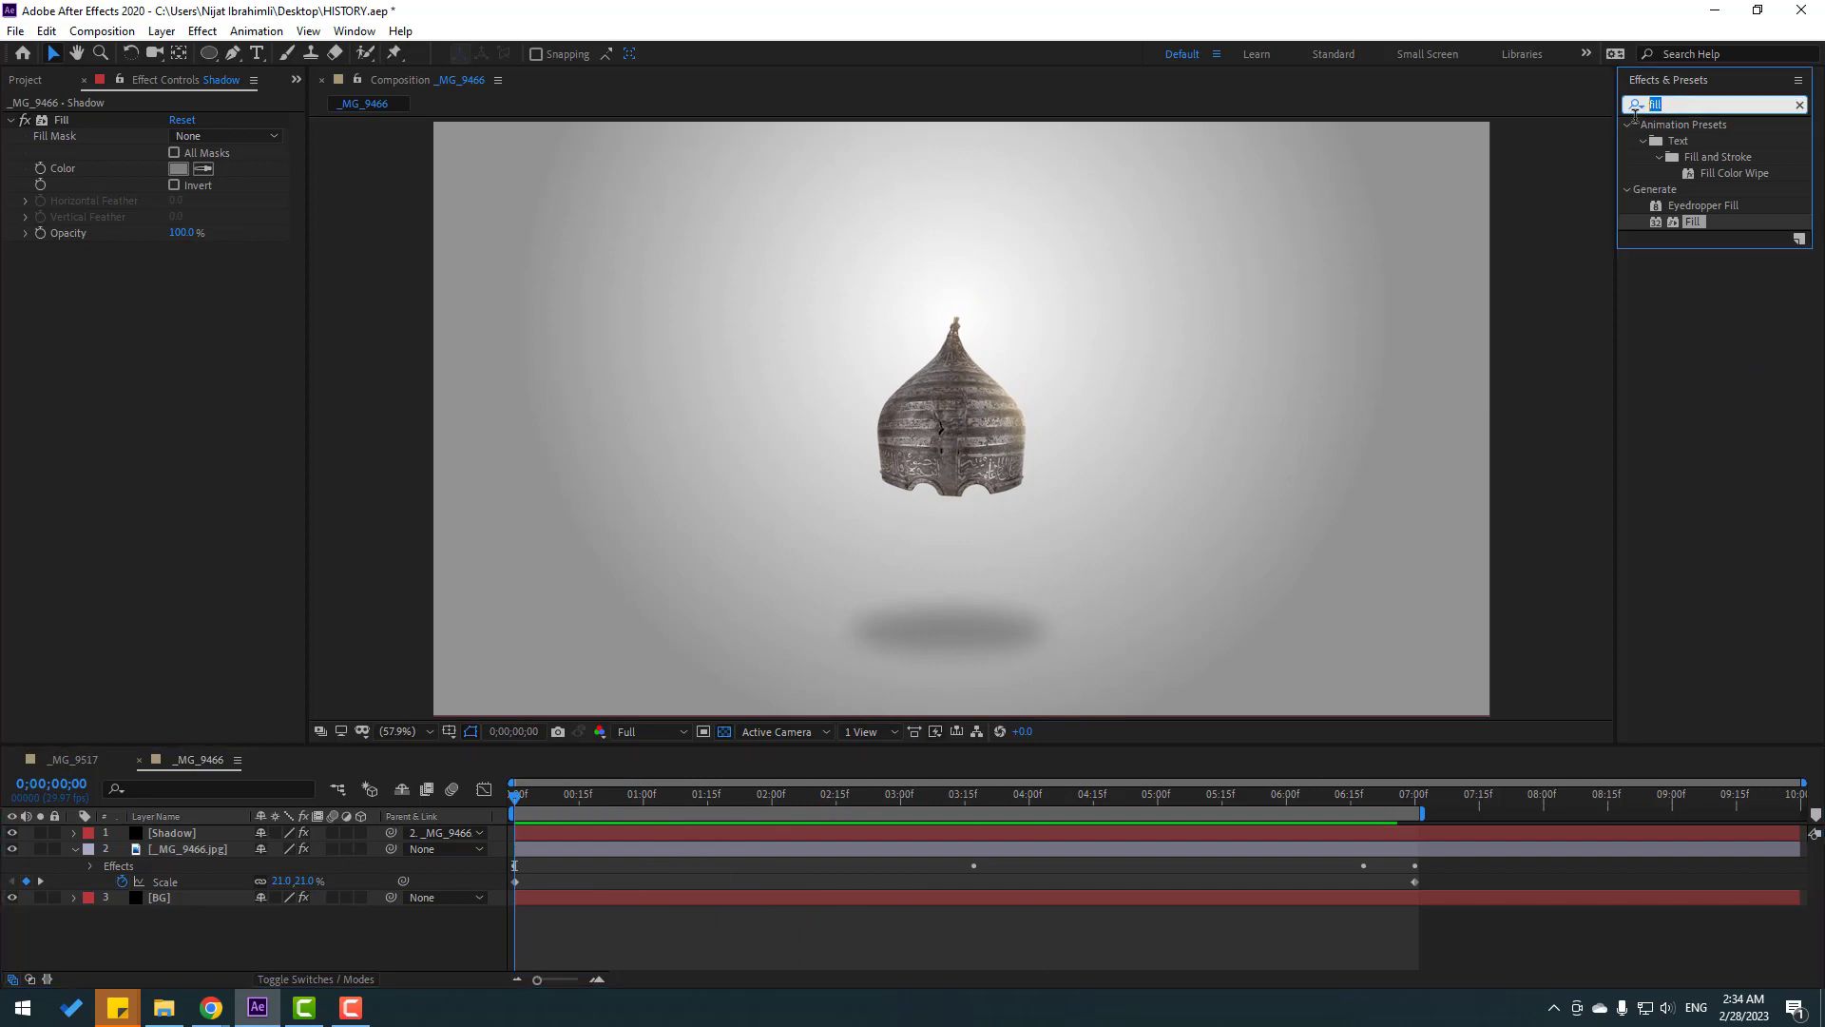
{"action": "type", "text": "grid"}
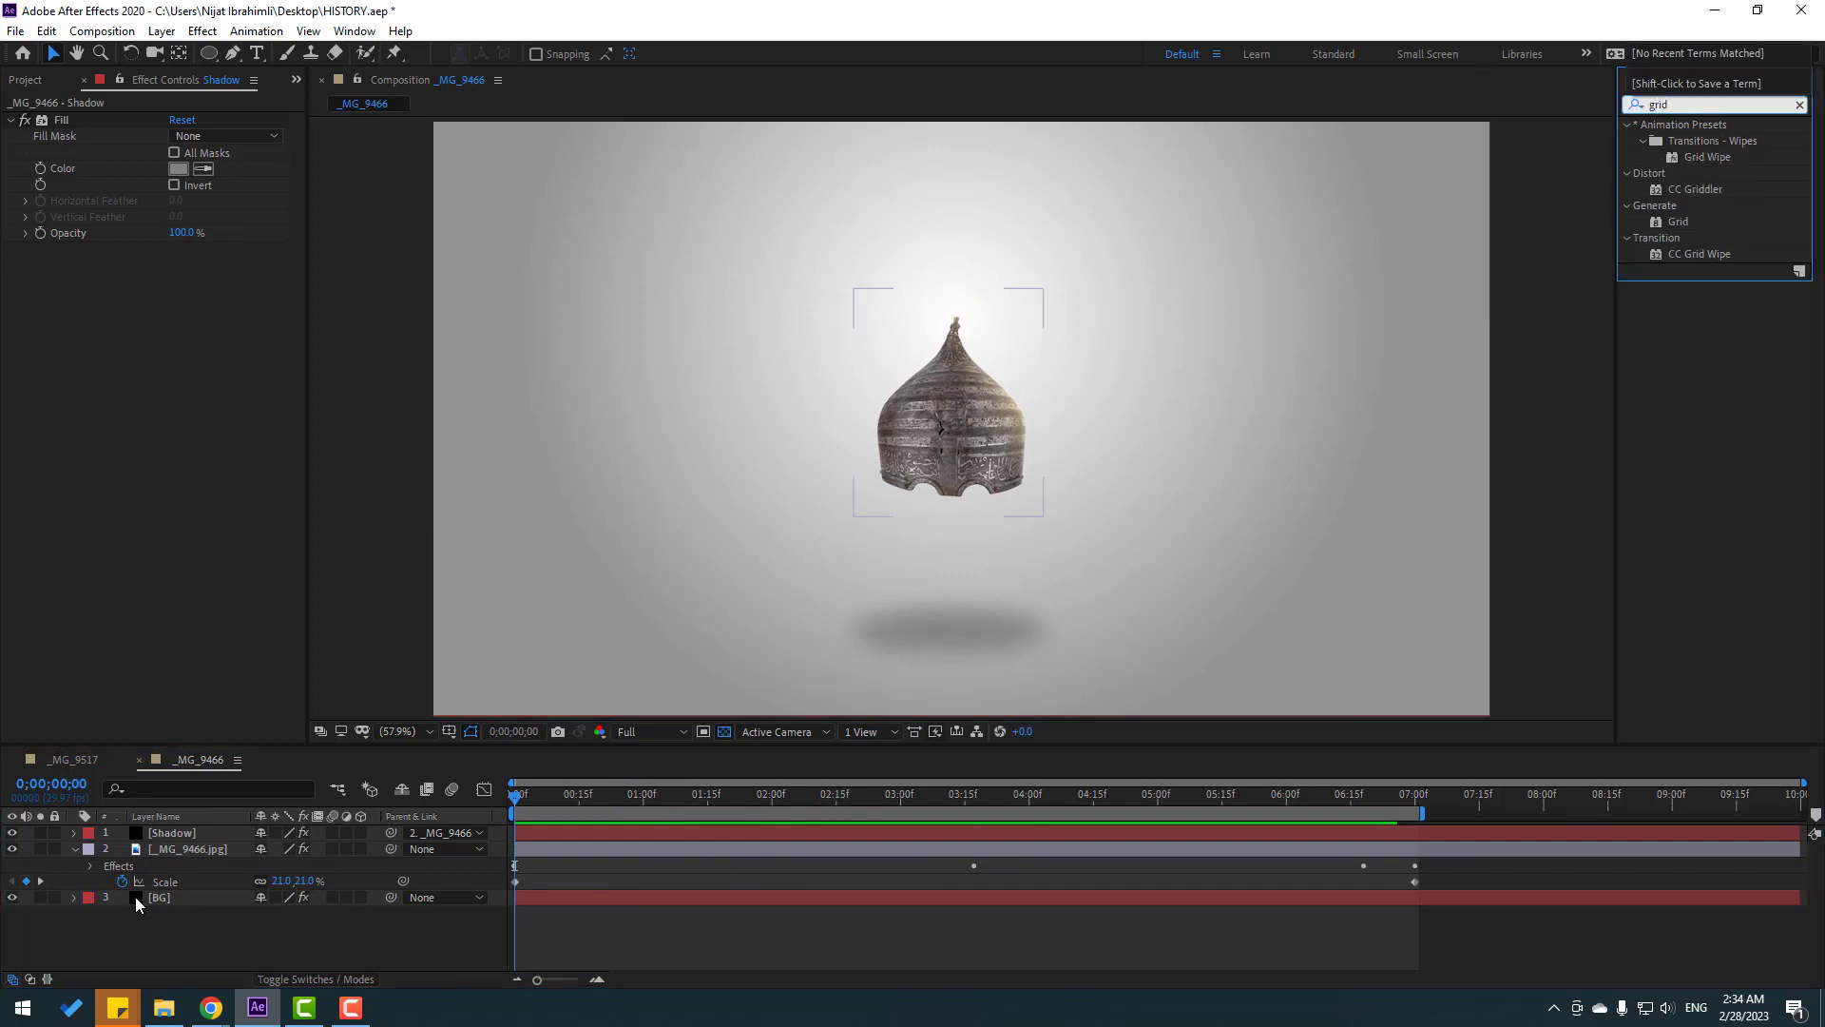
{"action": "left_click", "coordinate": [205, 899]}
{"action": "key", "text": "ctrl+d"}
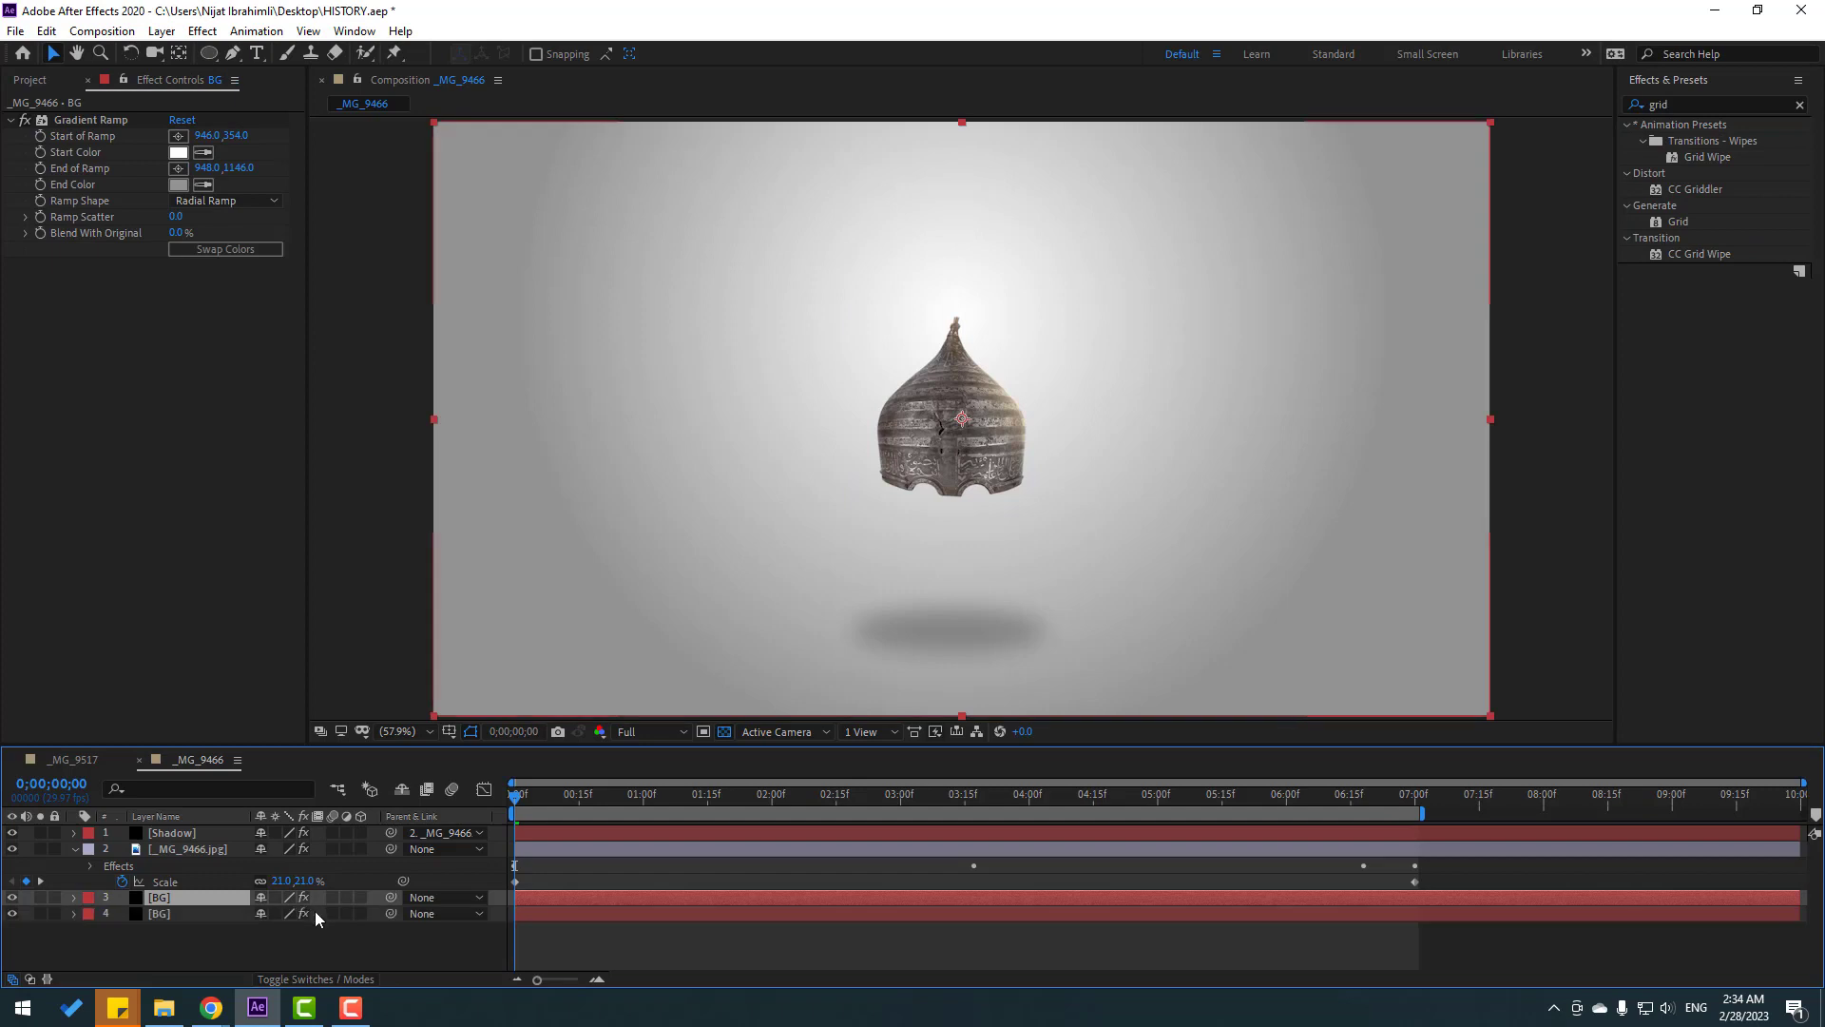
- Remove the Gradient Ramp effect from the upper BG copy and rename that layer "Grid"
{"action": "left_click", "coordinate": [82, 120]}
{"action": "key", "text": "Delete"}
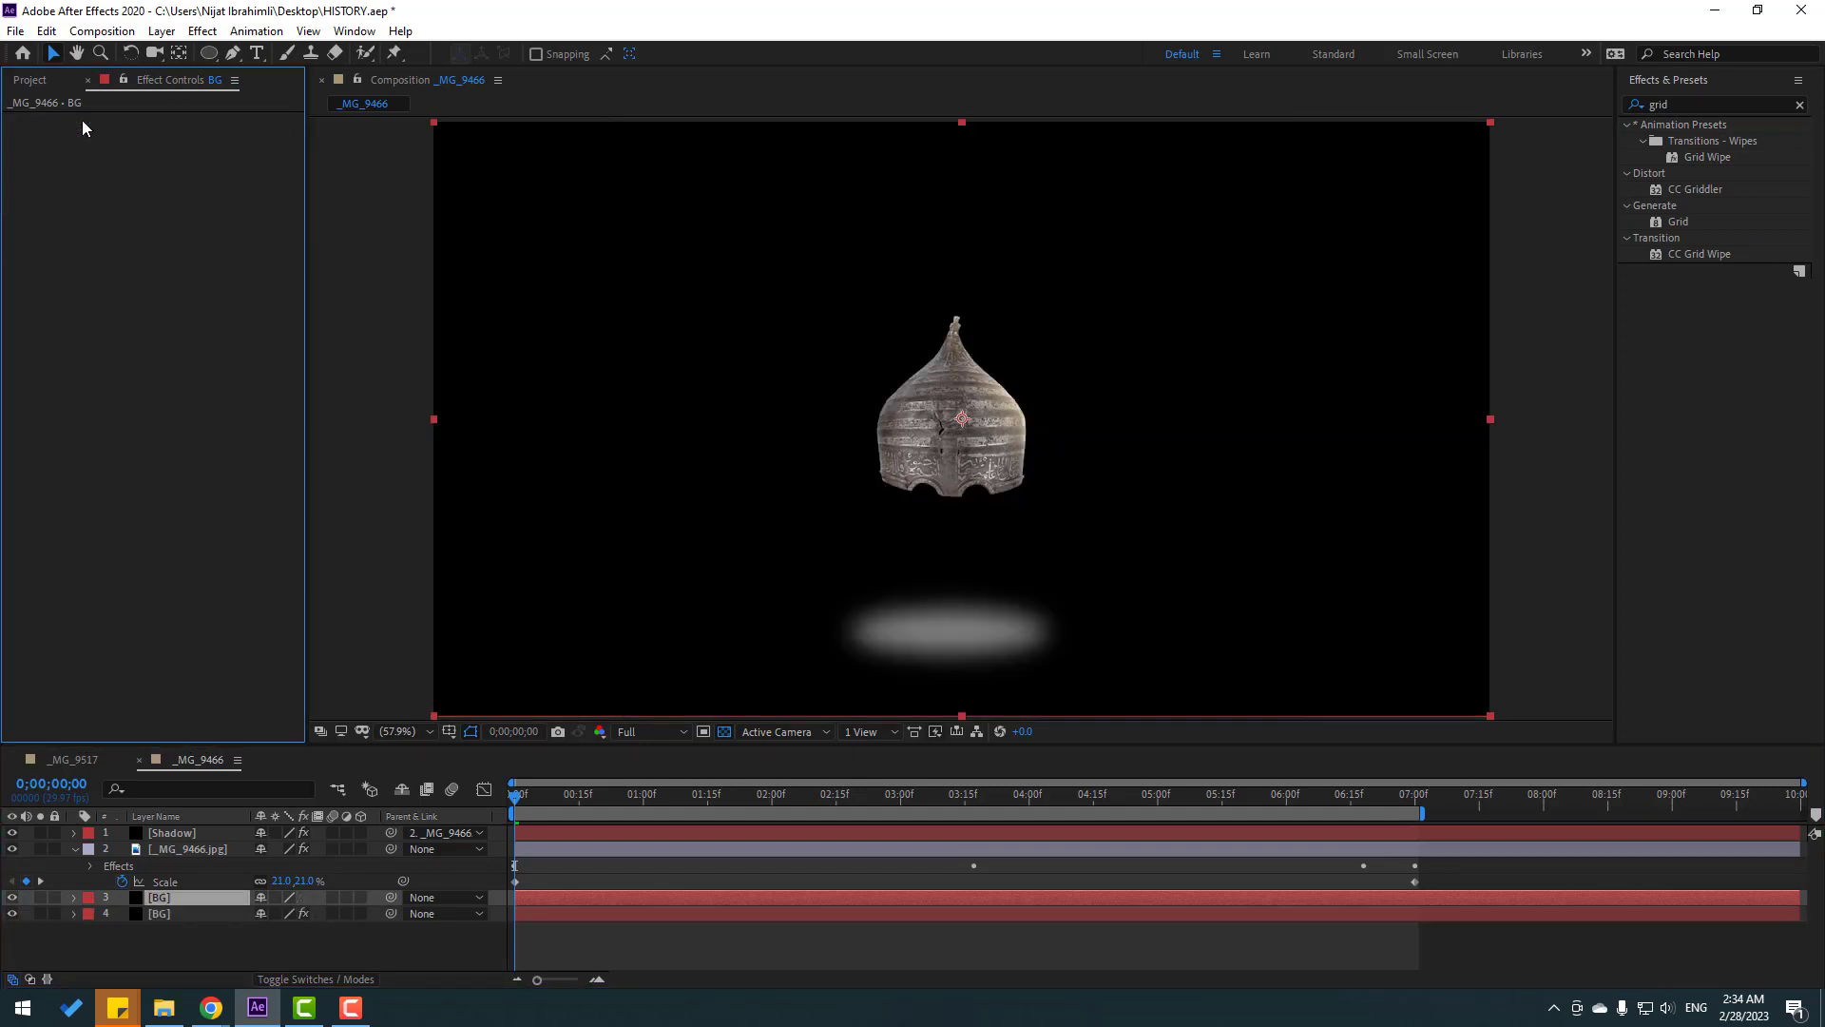
{"action": "left_click", "coordinate": [143, 901]}
{"action": "key", "text": "Return"}
{"action": "type", "text": "G"}
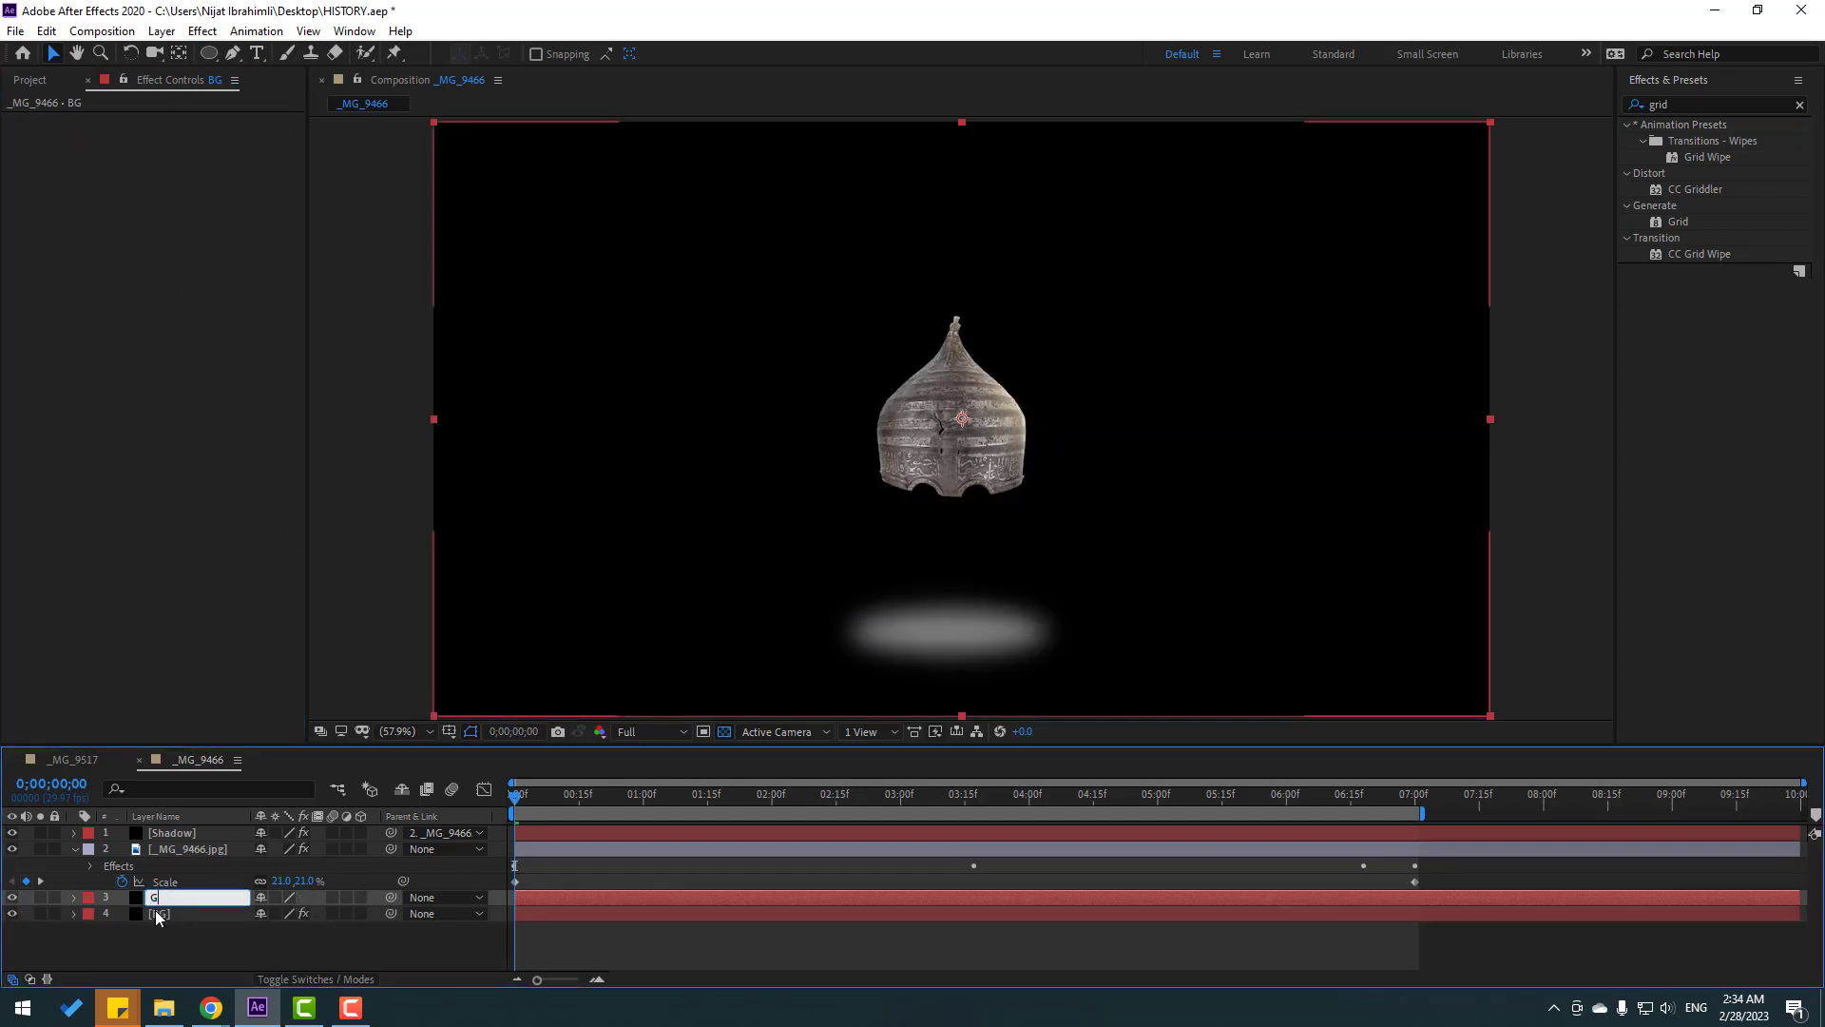
{"action": "type", "text": "rid"}
{"action": "key", "text": "Return"}
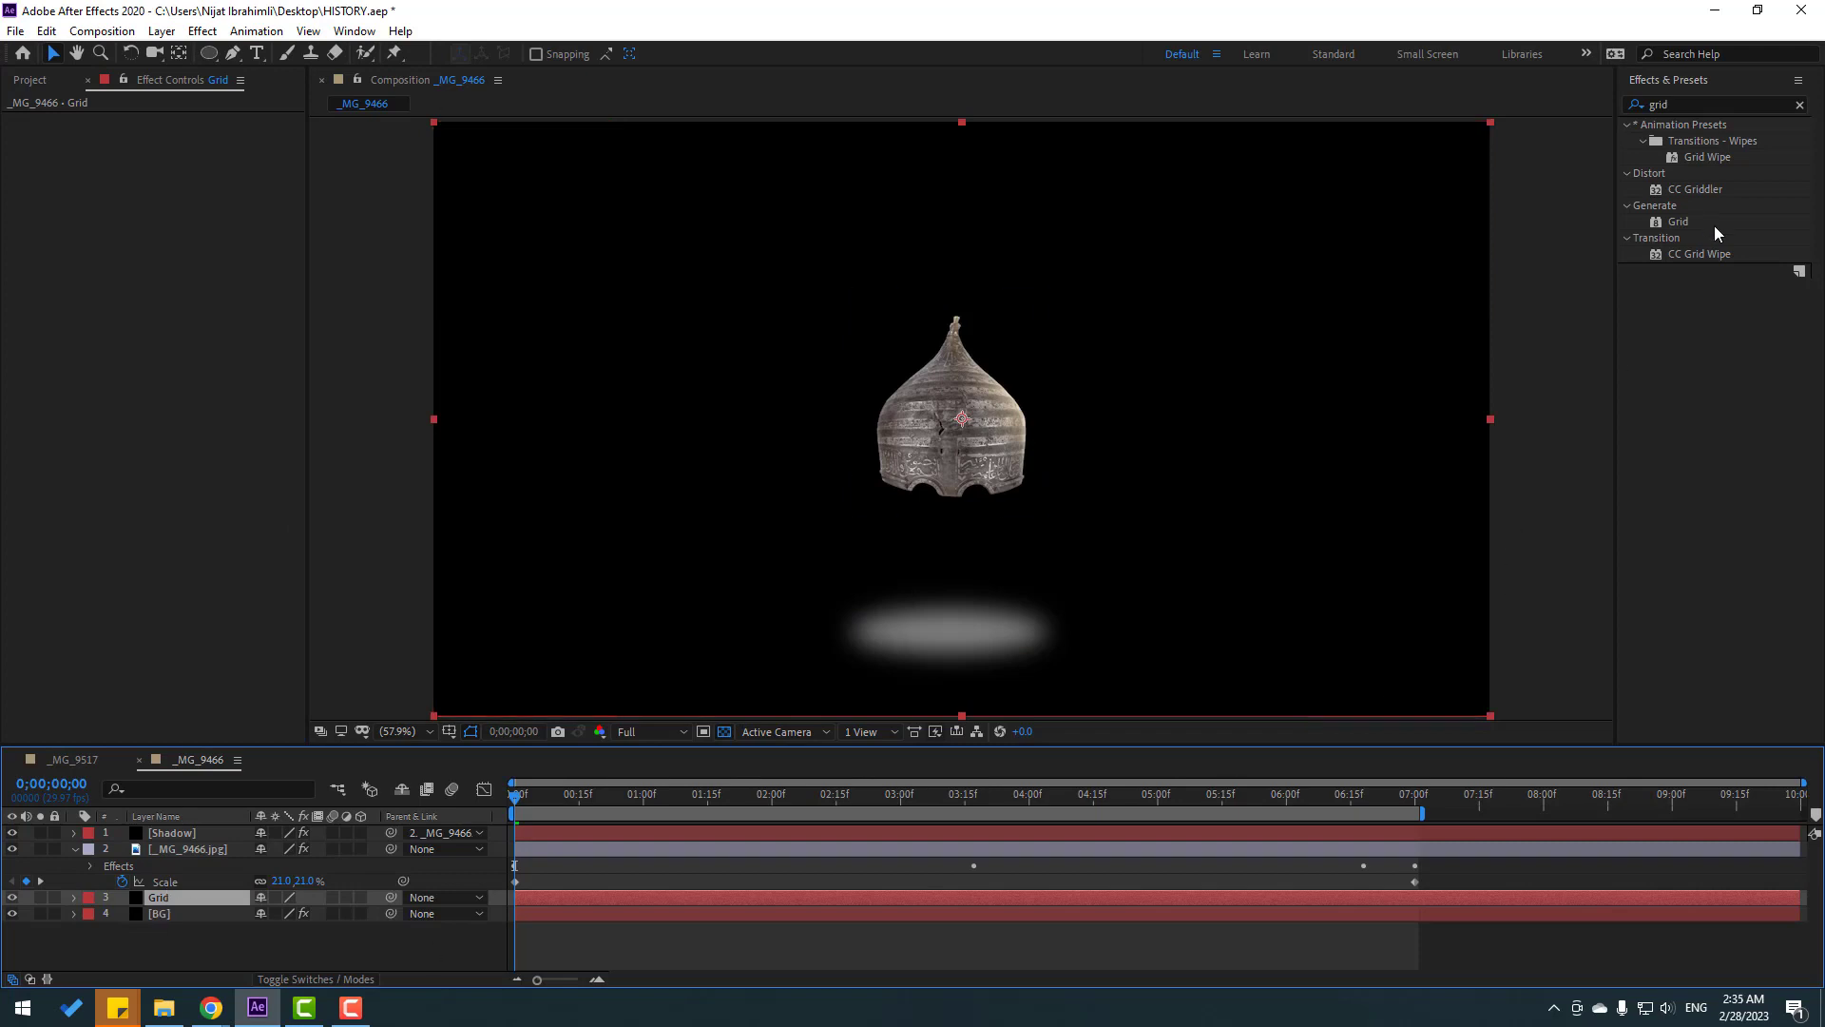
- Apply the Grid effect from the Generate category to the Grid layer
{"action": "left_click", "coordinate": [1671, 225]}
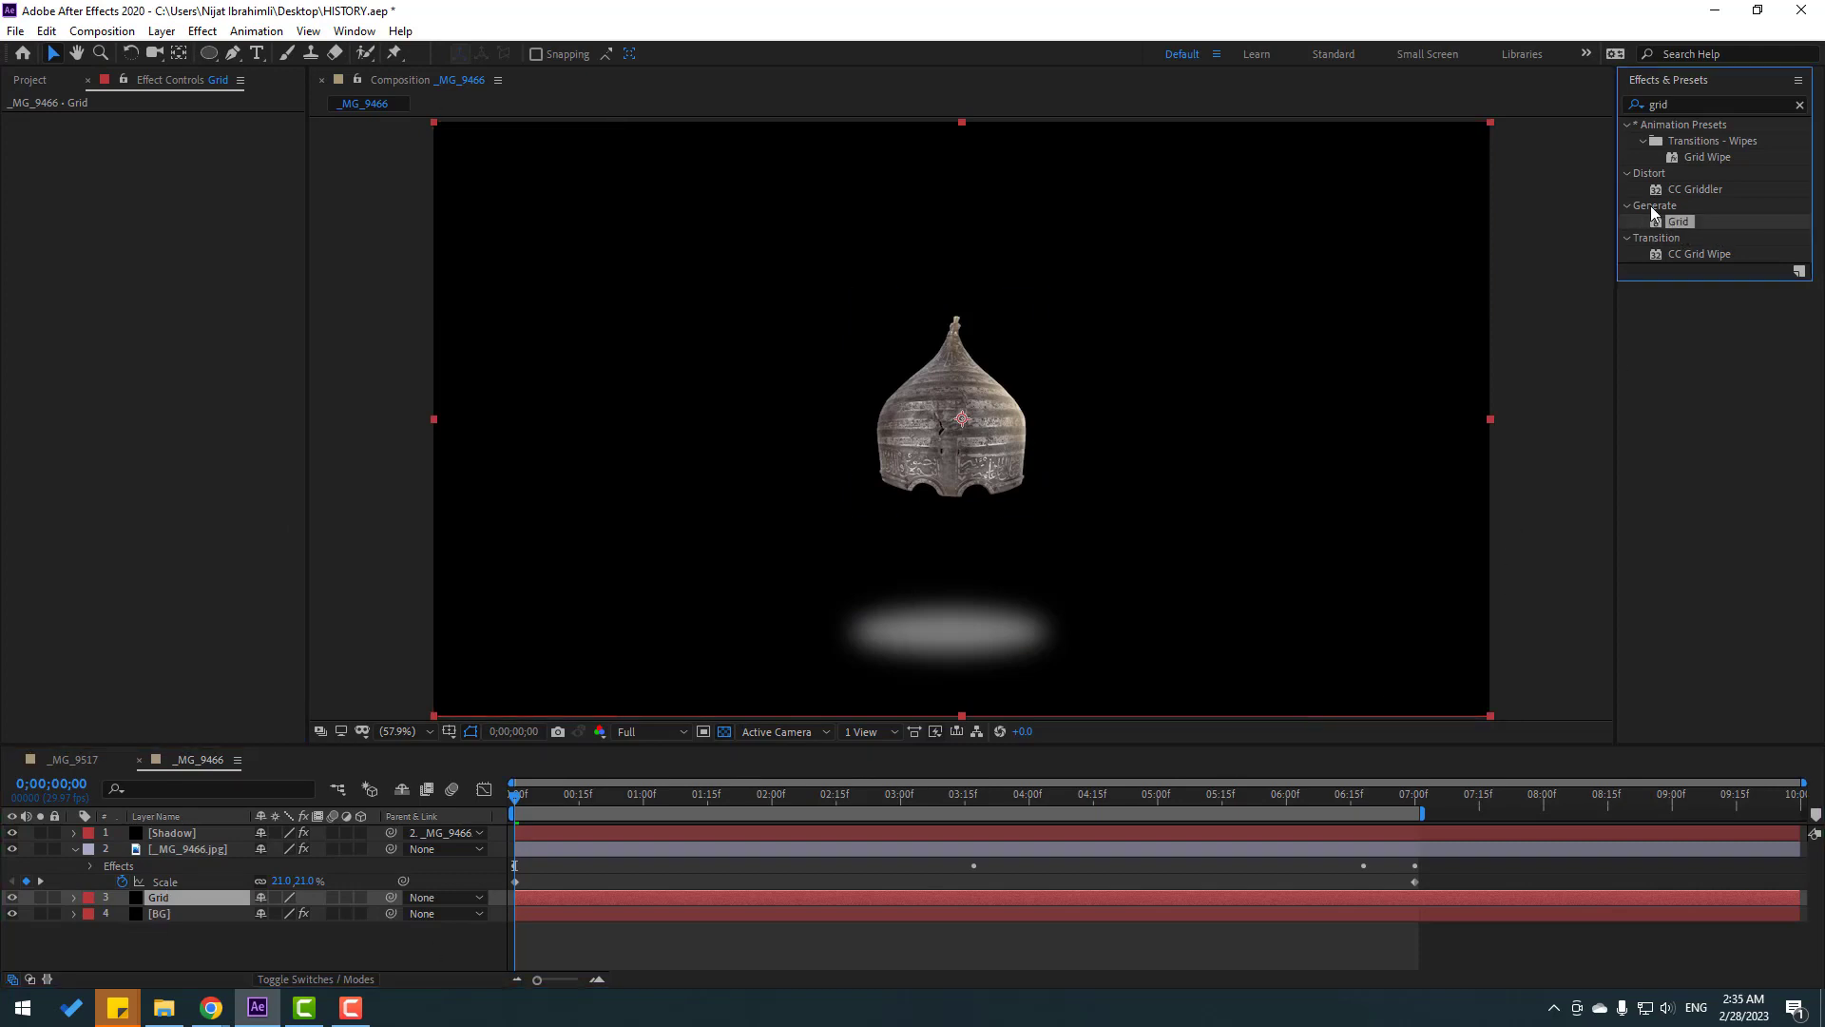
{"action": "left_click", "coordinate": [1652, 208]}
{"action": "left_click_drag", "start_coordinate": [1678, 221], "coordinate": [165, 898]}
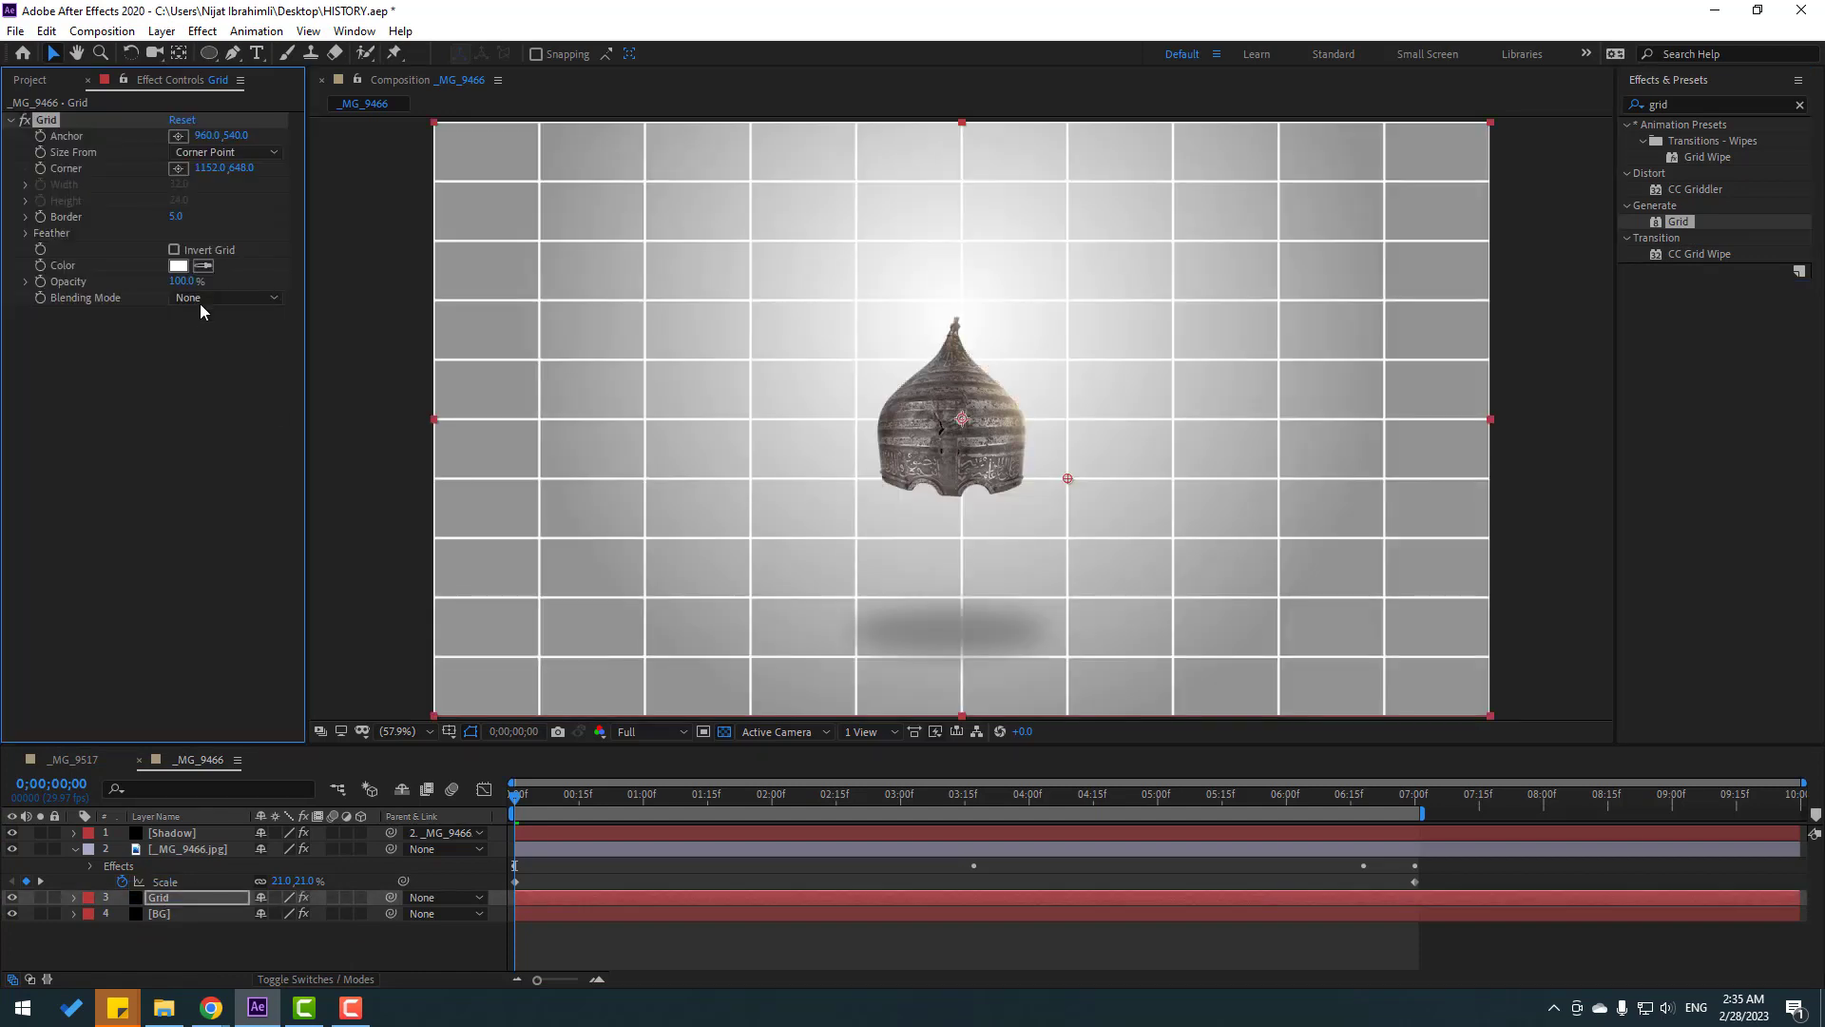
- Size the grid with the Width Slider option at a width of 52.4 and set its opacity to 25%
{"action": "left_click", "coordinate": [198, 154]}
{"action": "left_click", "coordinate": [84, 172]}
{"action": "left_click", "coordinate": [186, 155]}
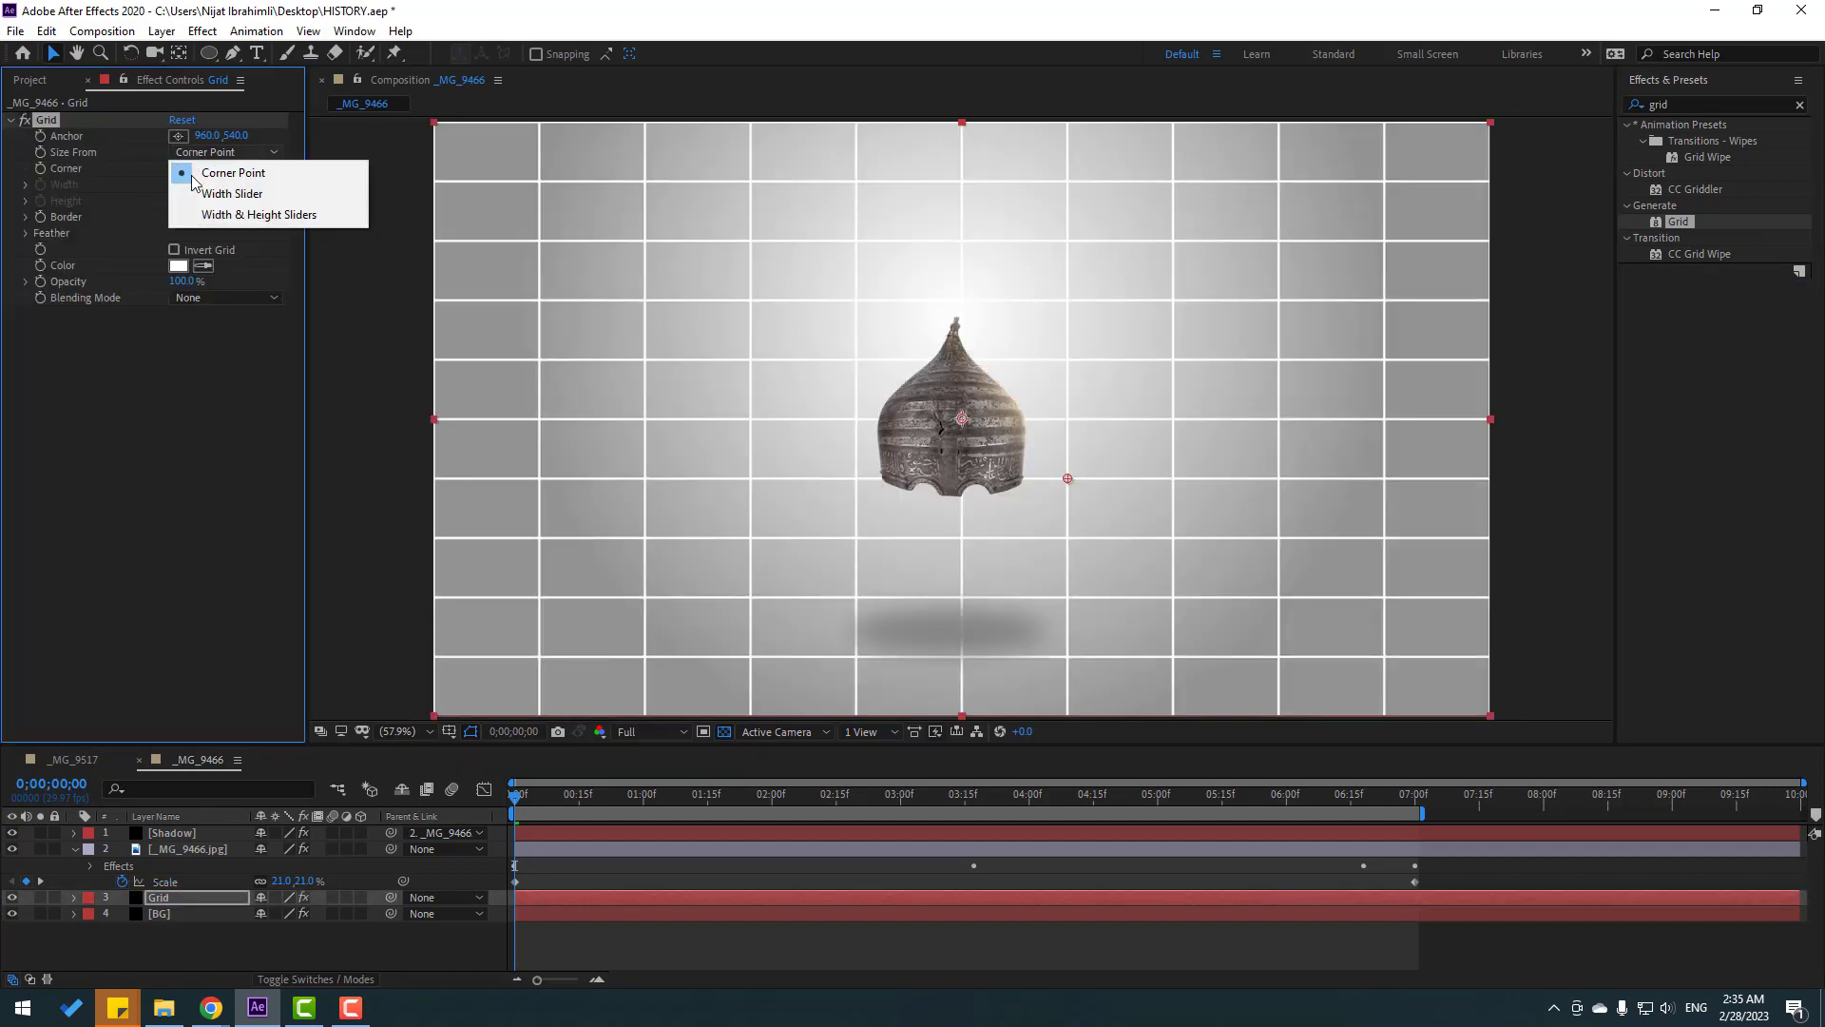
{"action": "left_click", "coordinate": [232, 193]}
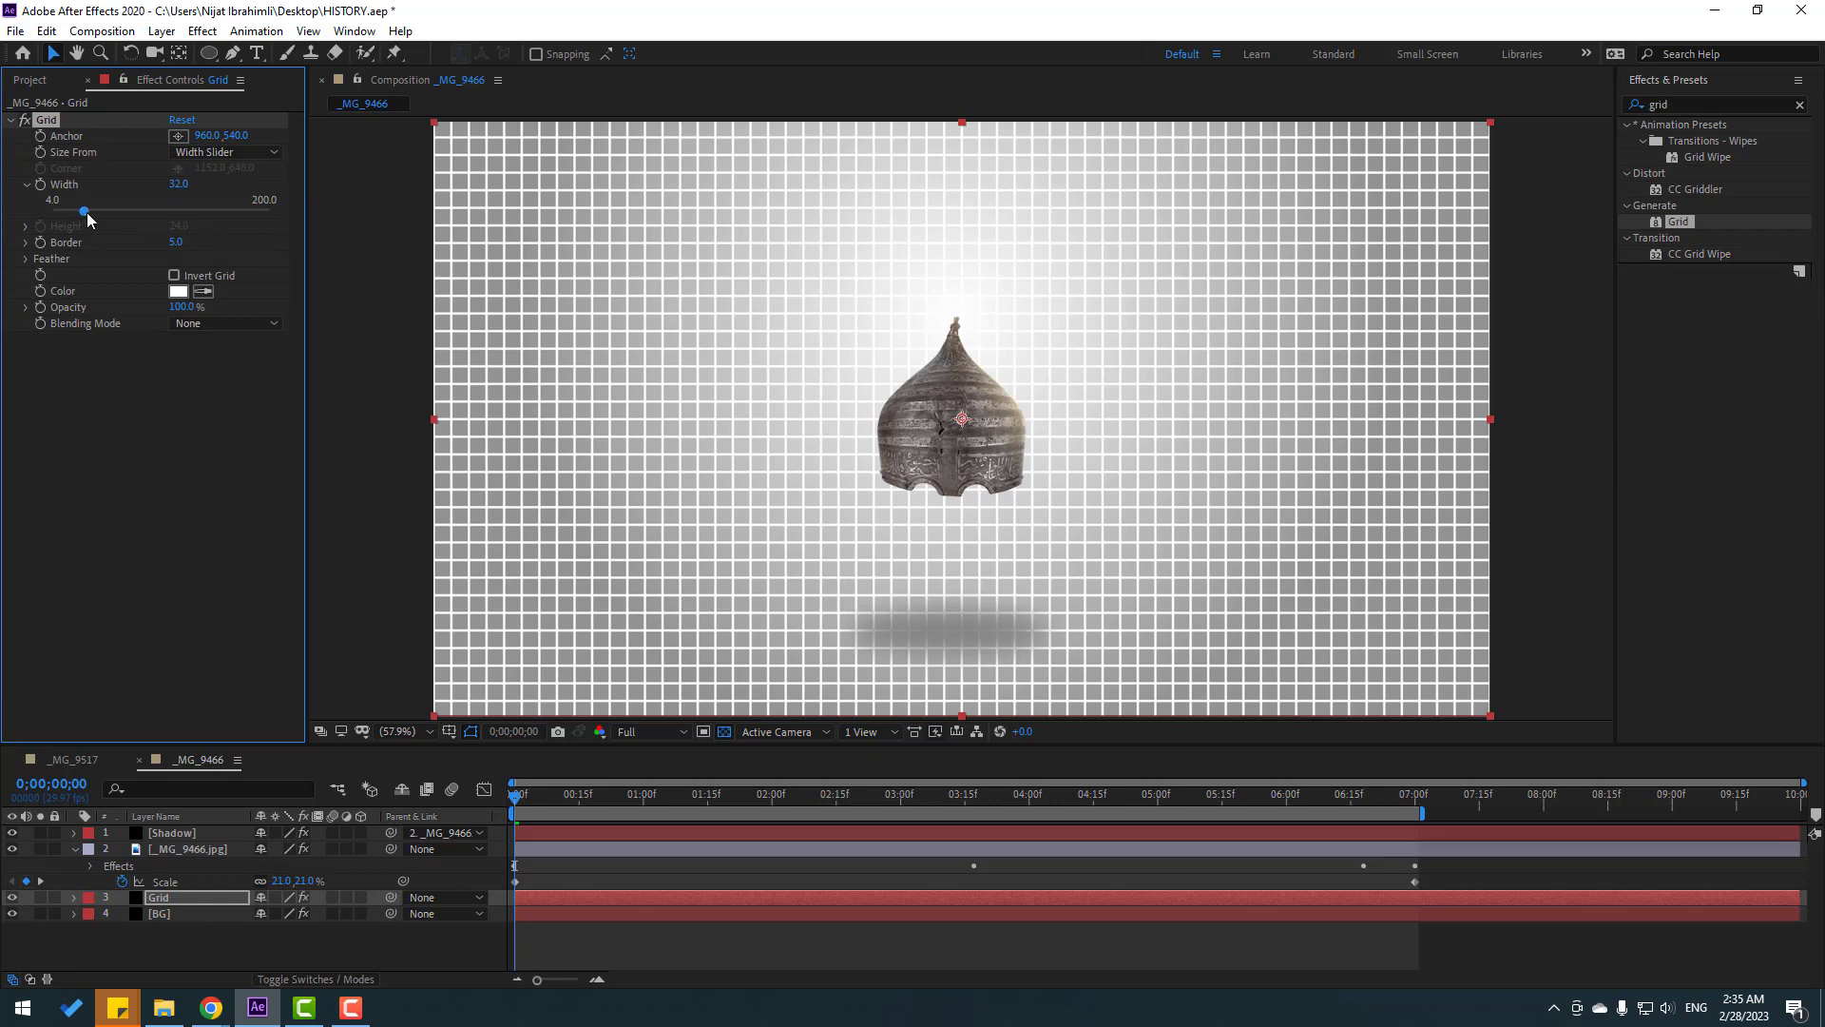
{"action": "left_click_drag", "start_coordinate": [88, 213], "coordinate": [105, 211]}
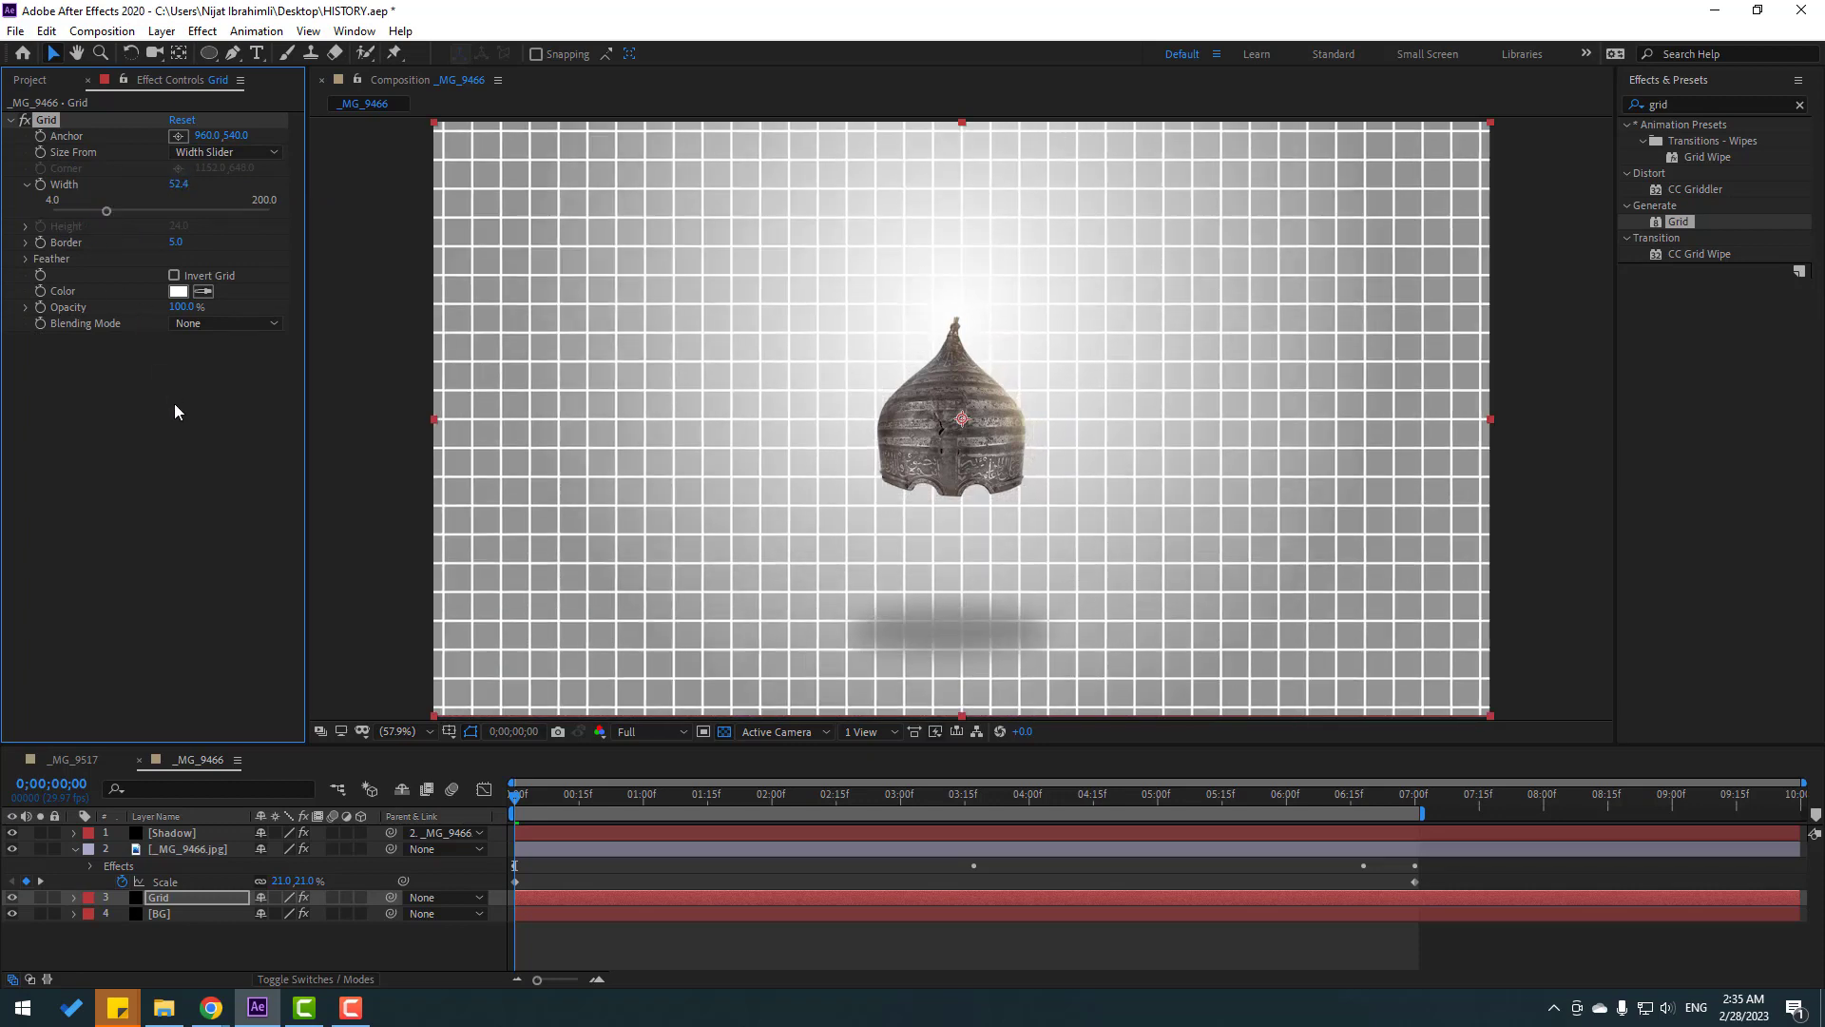
{"action": "left_click_drag", "start_coordinate": [180, 311], "coordinate": [95, 312]}
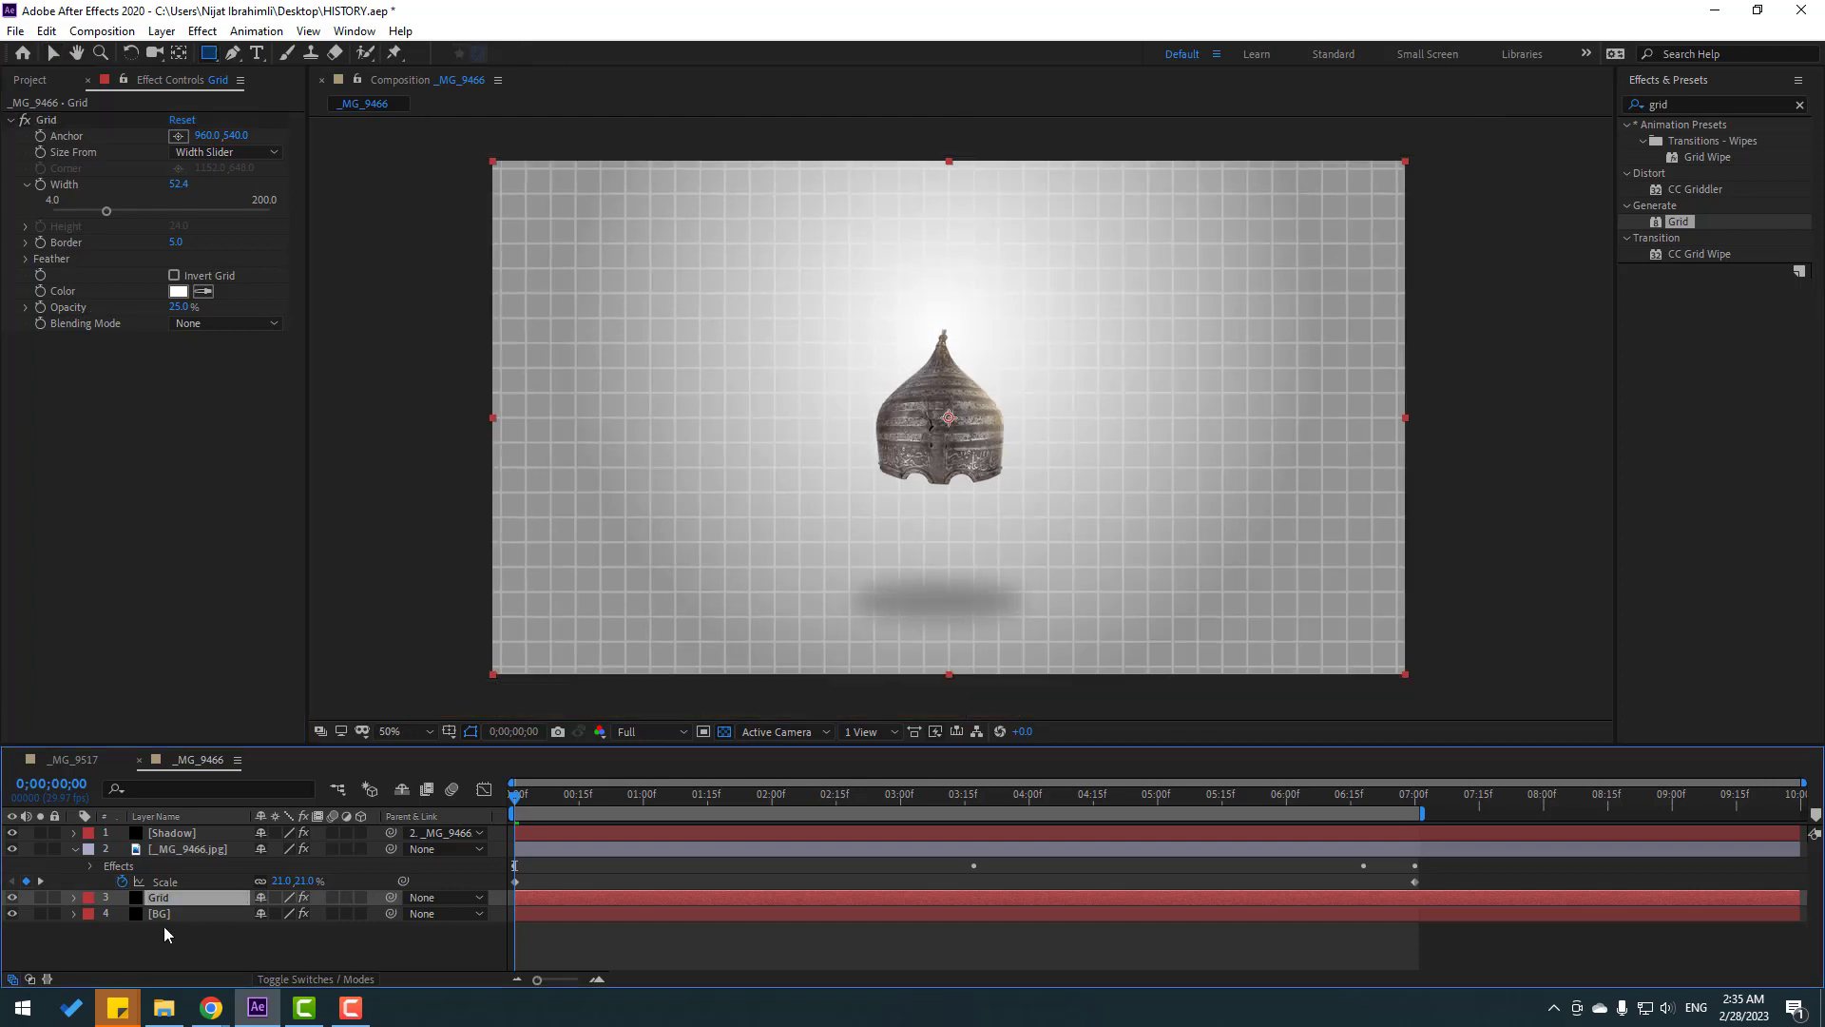
- Change the Grid effect's colour to light grey D7D7D7
{"action": "left_click", "coordinate": [163, 927]}
{"action": "left_click", "coordinate": [175, 900]}
{"action": "left_click", "coordinate": [176, 292]}
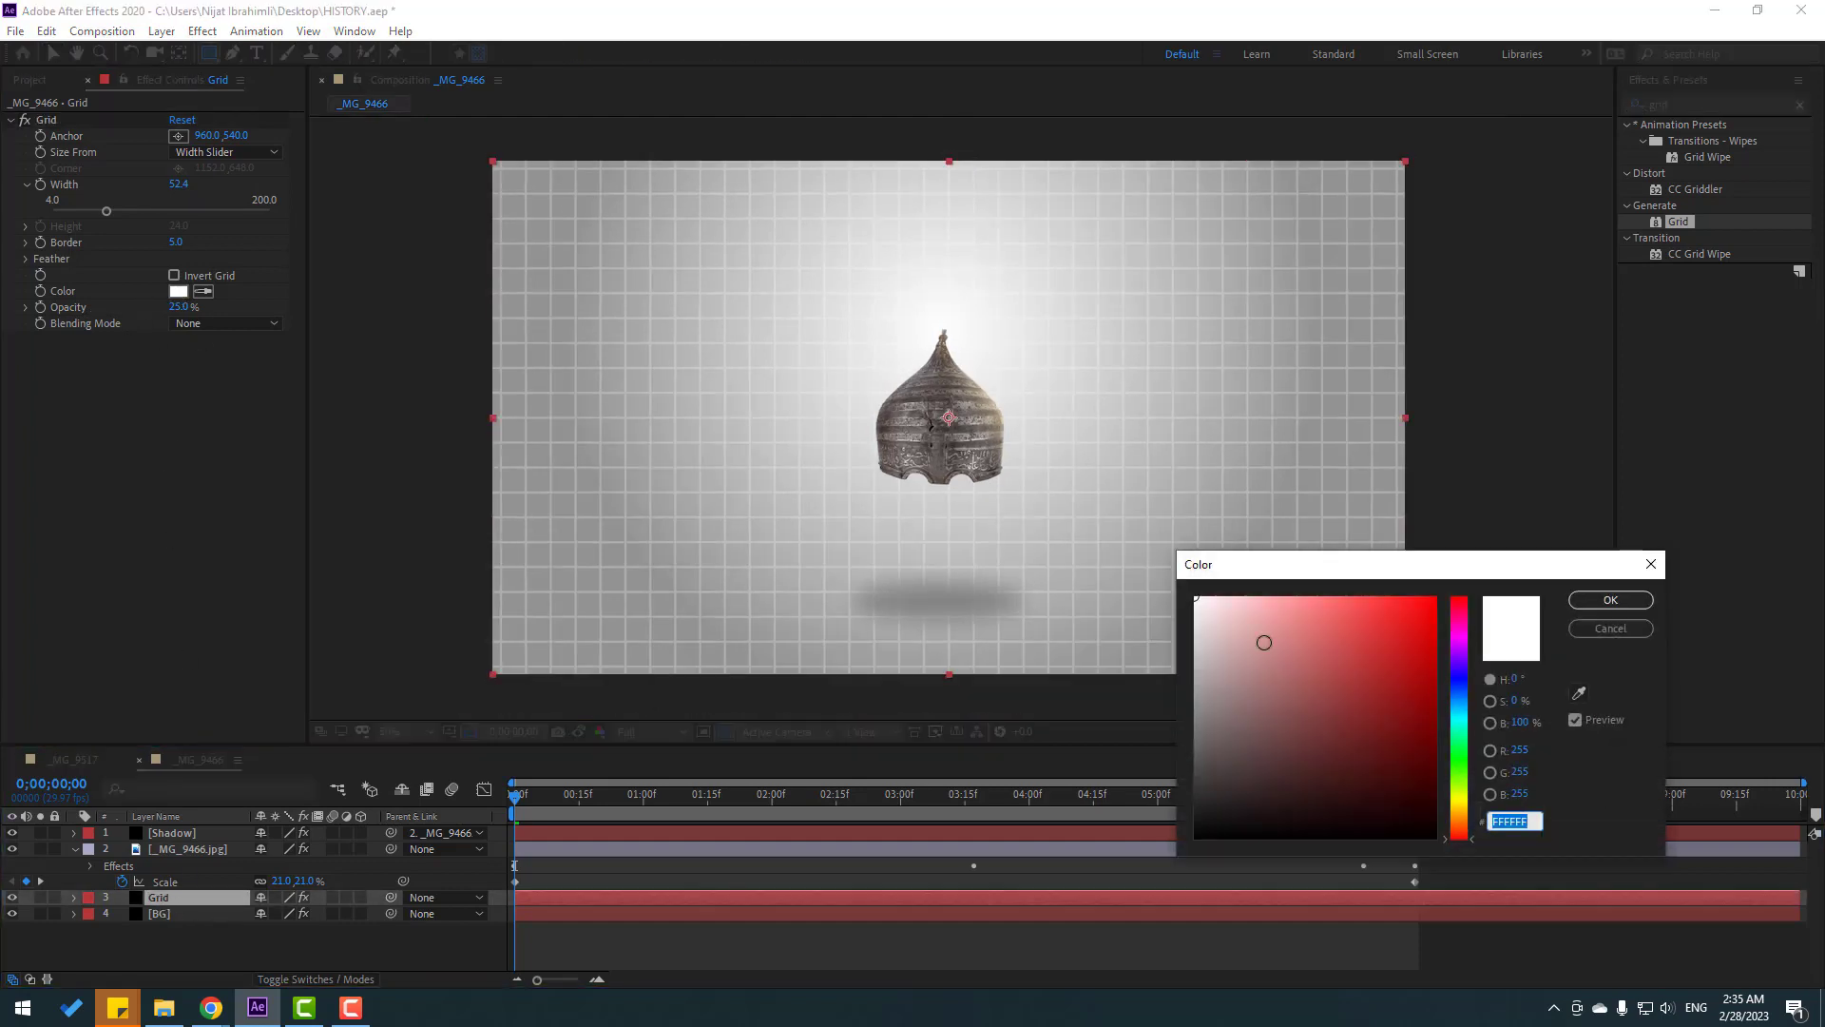
{"action": "left_click", "coordinate": [1584, 694]}
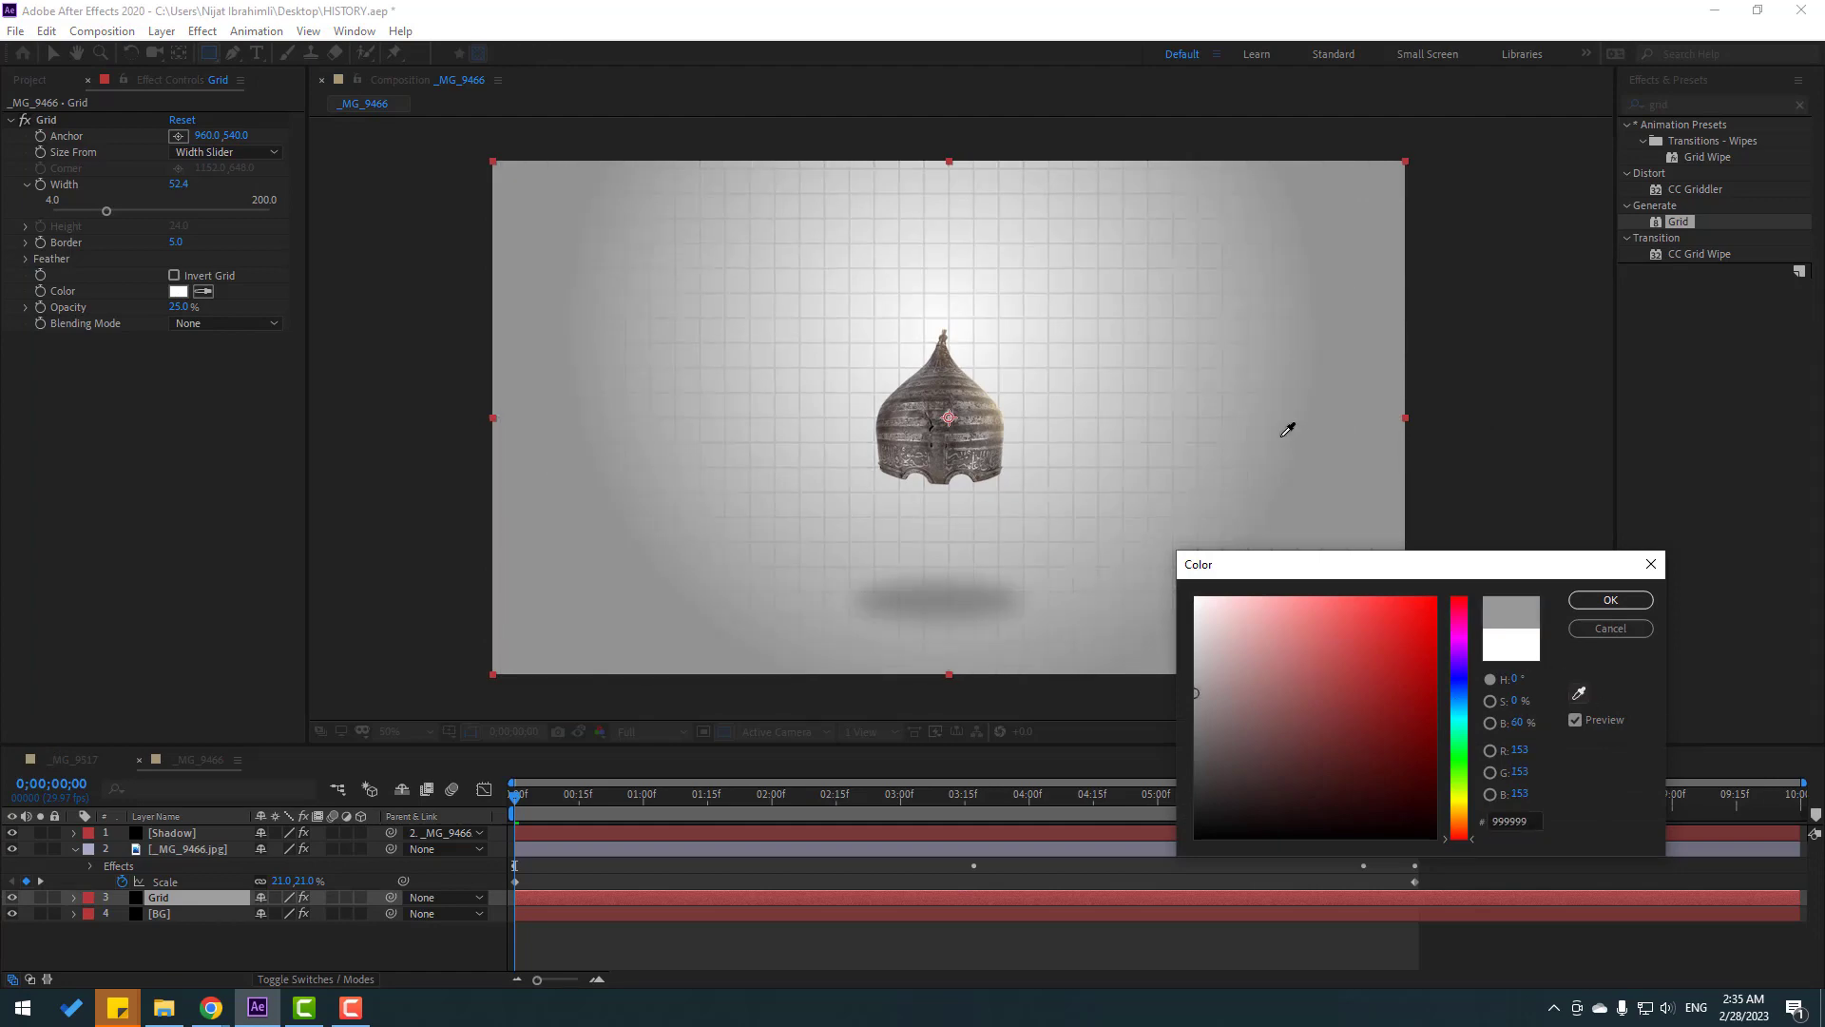
{"action": "left_click", "coordinate": [1287, 424]}
{"action": "mouse_move", "coordinate": [1203, 689]}
{"action": "left_mouse_down"}
{"action": "mouse_move", "coordinate": [1197, 644]}
{"action": "mouse_move", "coordinate": [1205, 730]}
{"action": "mouse_move", "coordinate": [1195, 631]}
{"action": "mouse_move", "coordinate": [1169, 635]}
{"action": "left_mouse_up"}
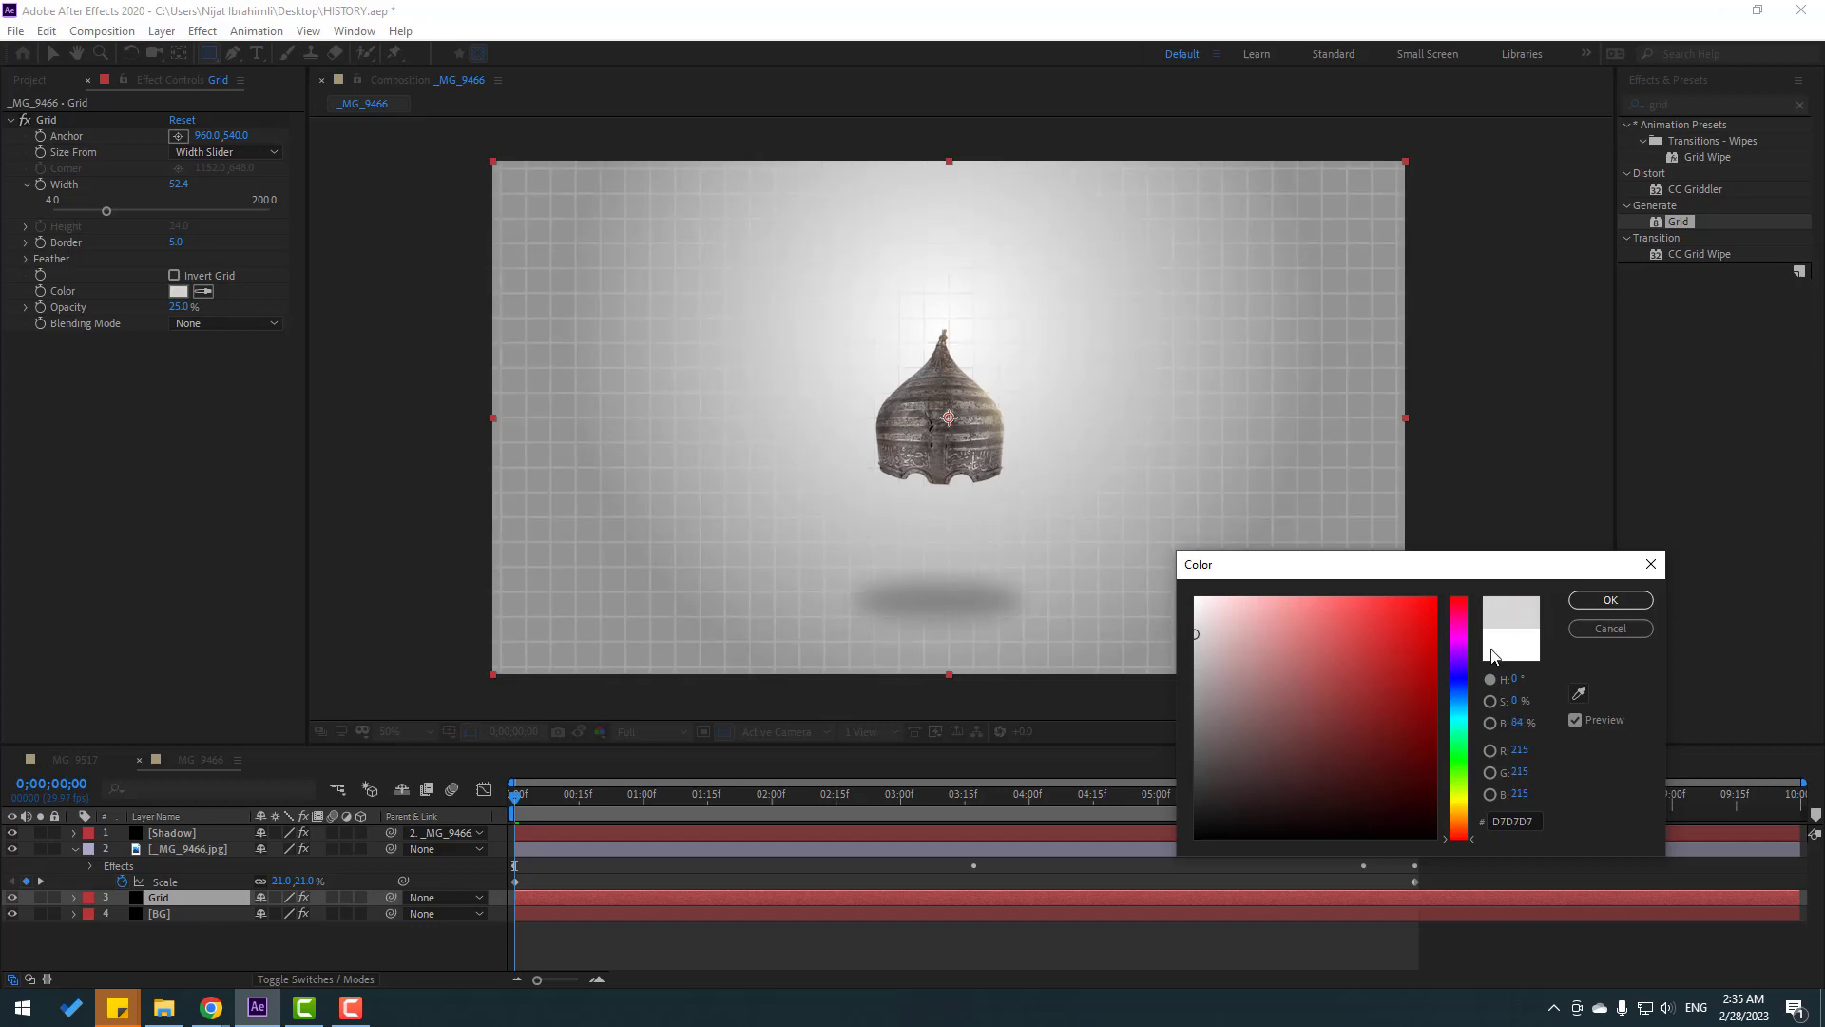
{"action": "left_click", "coordinate": [1610, 599]}
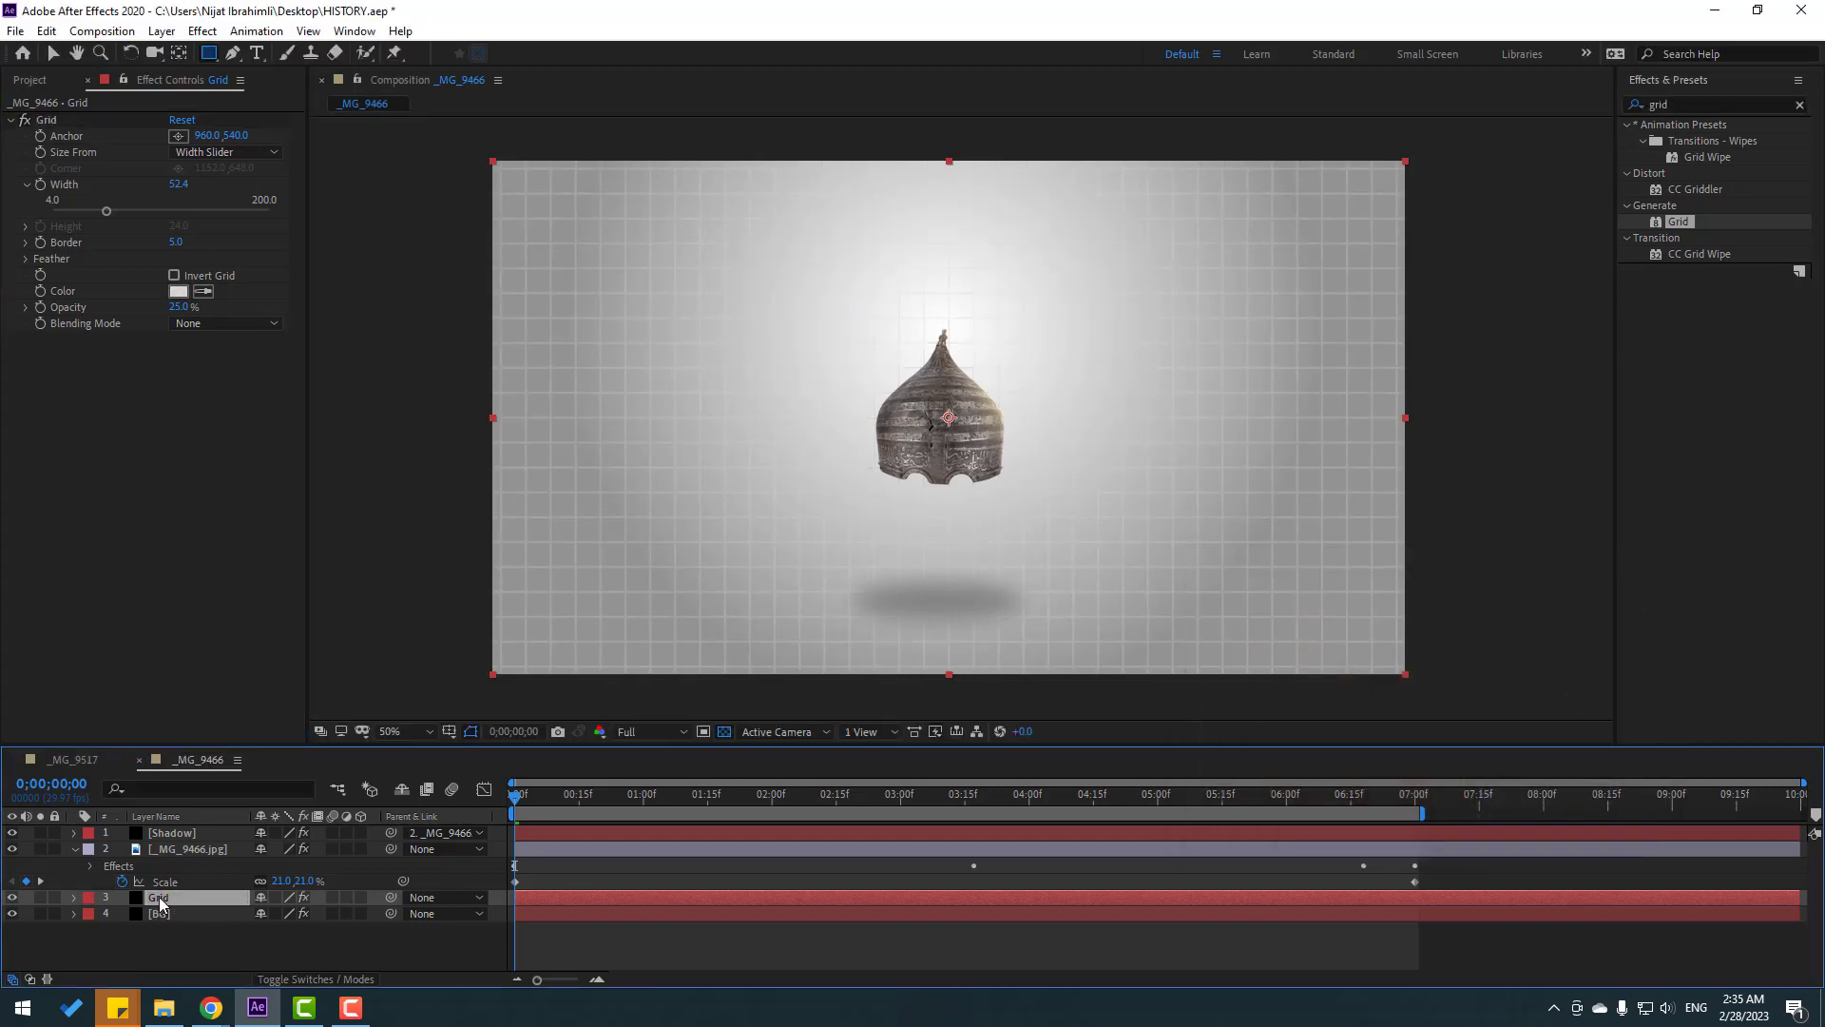
- Pre-compose the Grid layer as "GRID BG", moving all attributes and adjusting the composition duration to the selected layer's time span
{"action": "right_click", "coordinate": [160, 901]}
{"action": "left_click", "coordinate": [194, 785]}
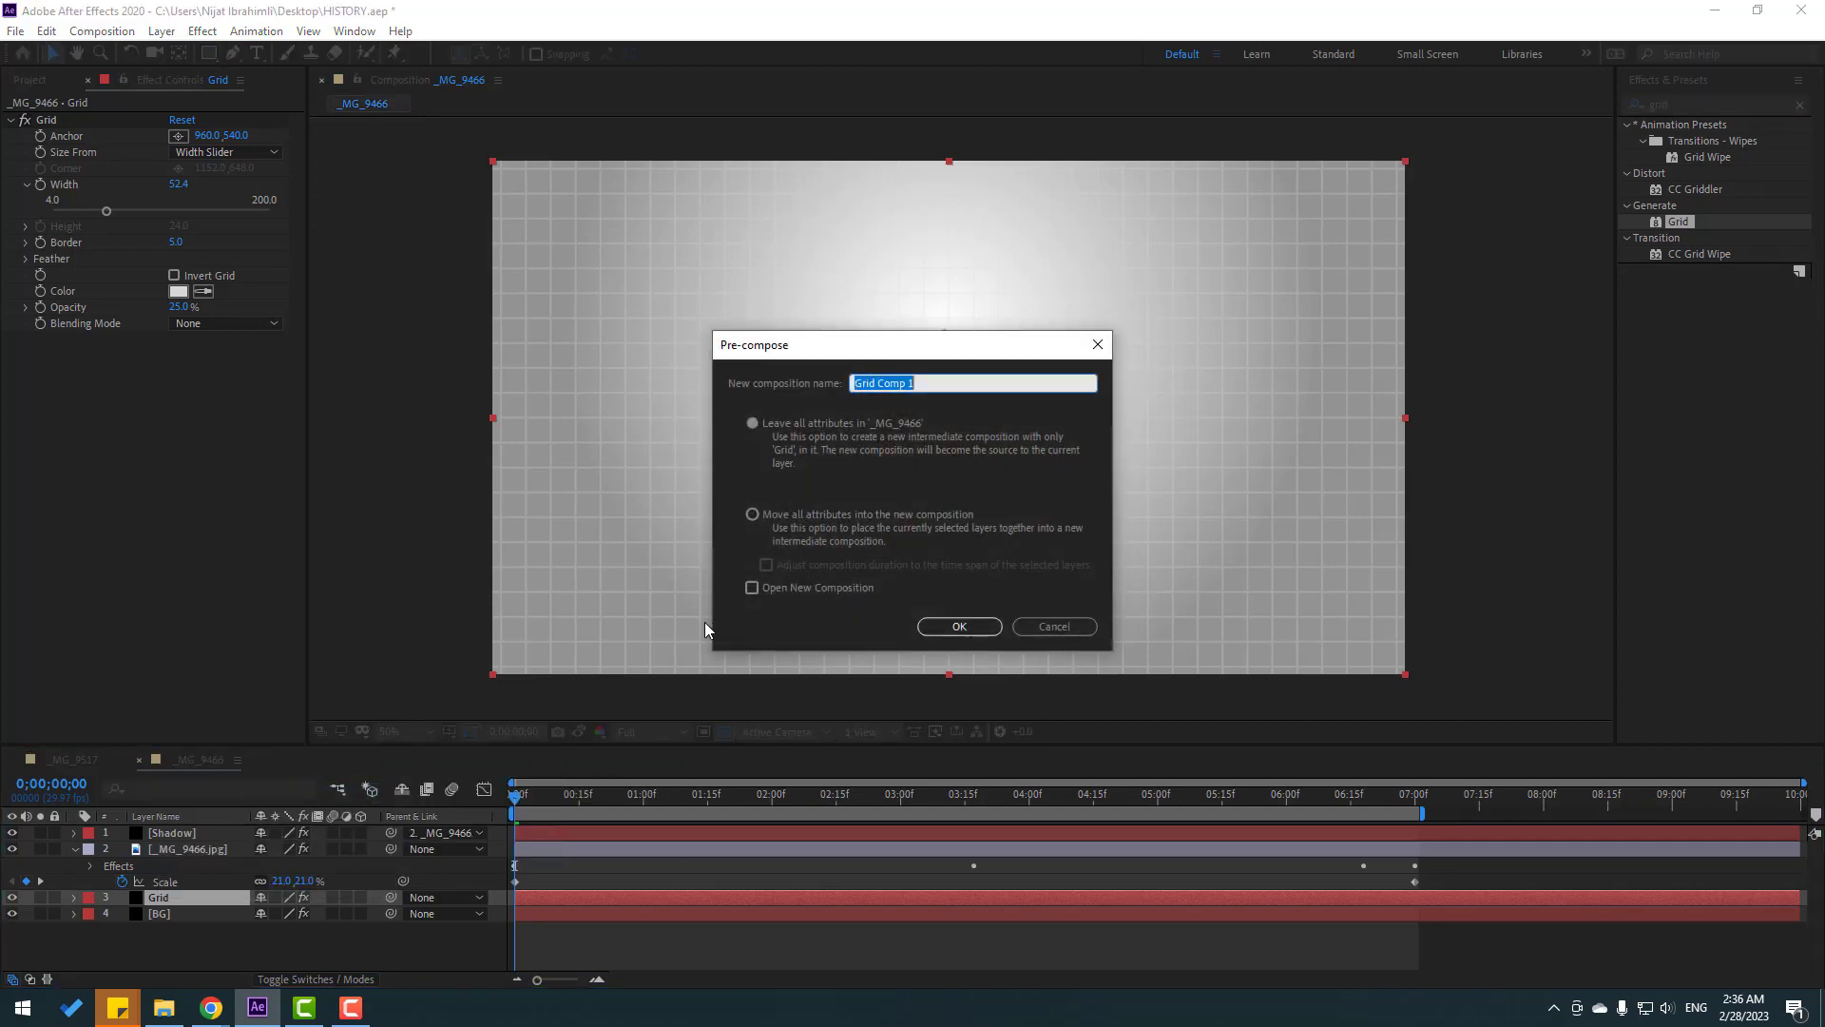
{"action": "left_click", "coordinate": [754, 515]}
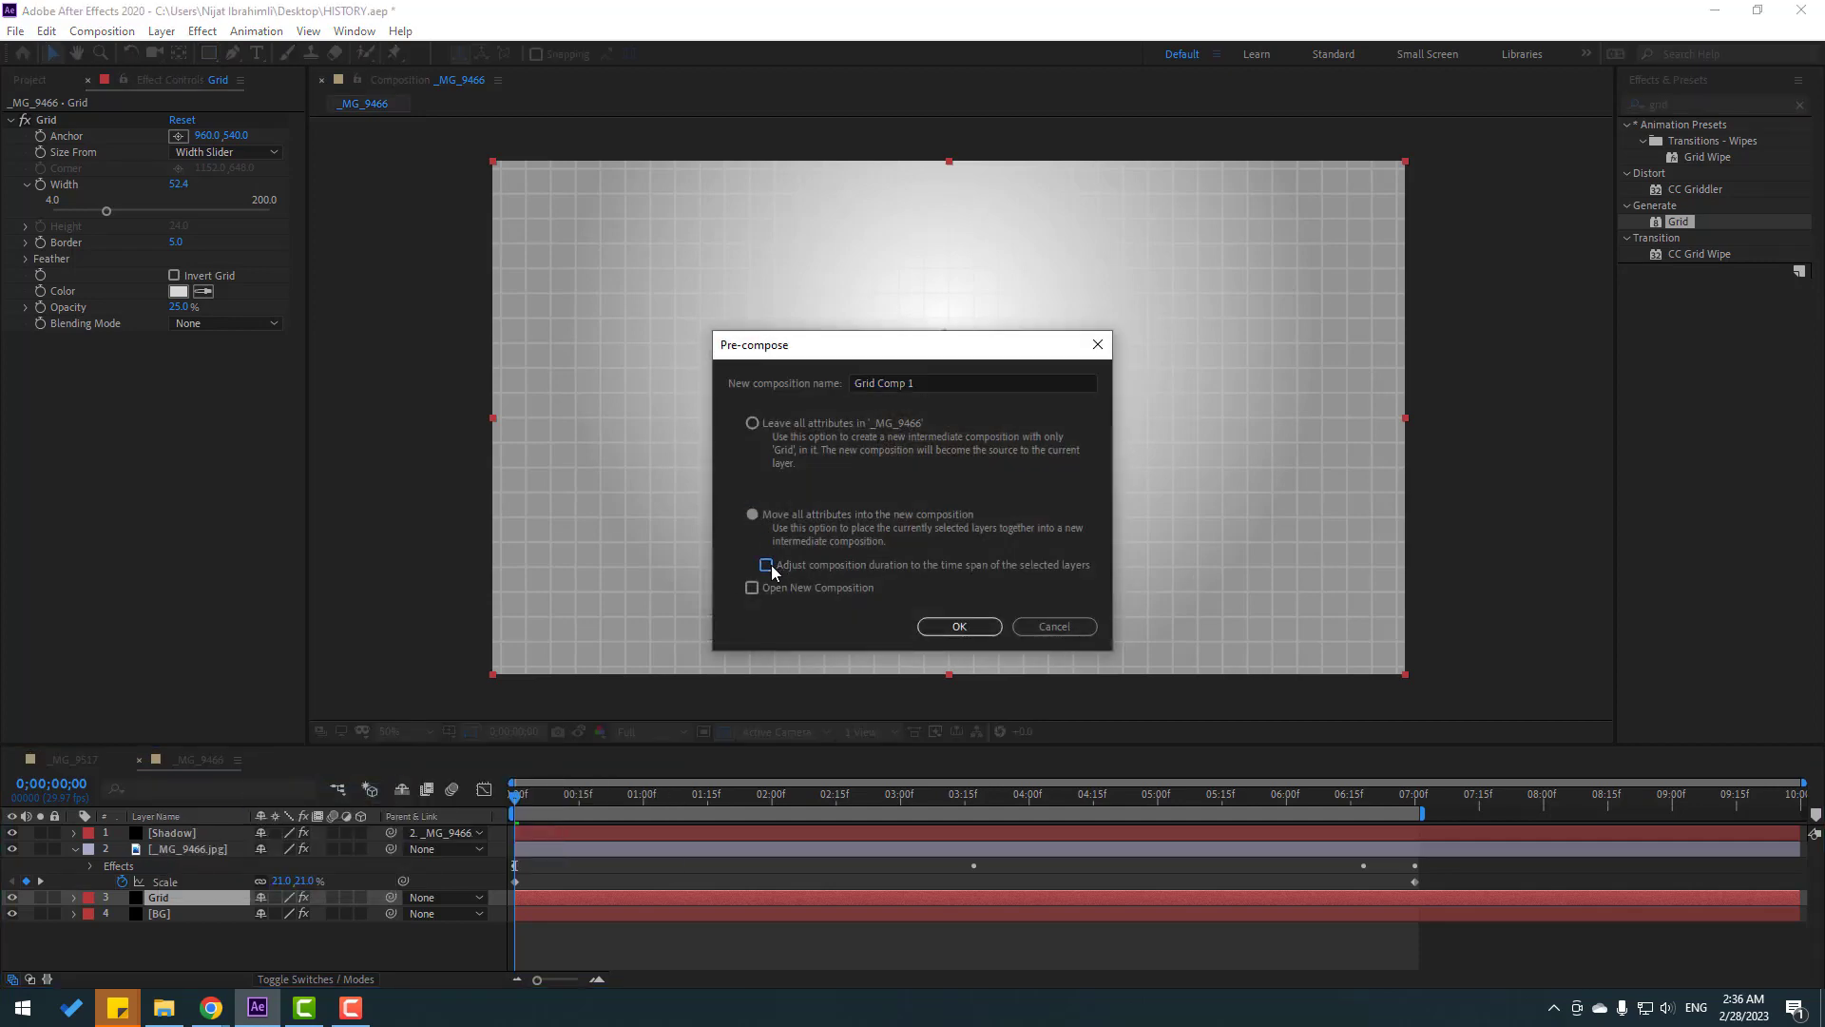
{"action": "left_click_drag", "start_coordinate": [915, 379], "coordinate": [841, 386]}
{"action": "type", "text": "GRID BG"}
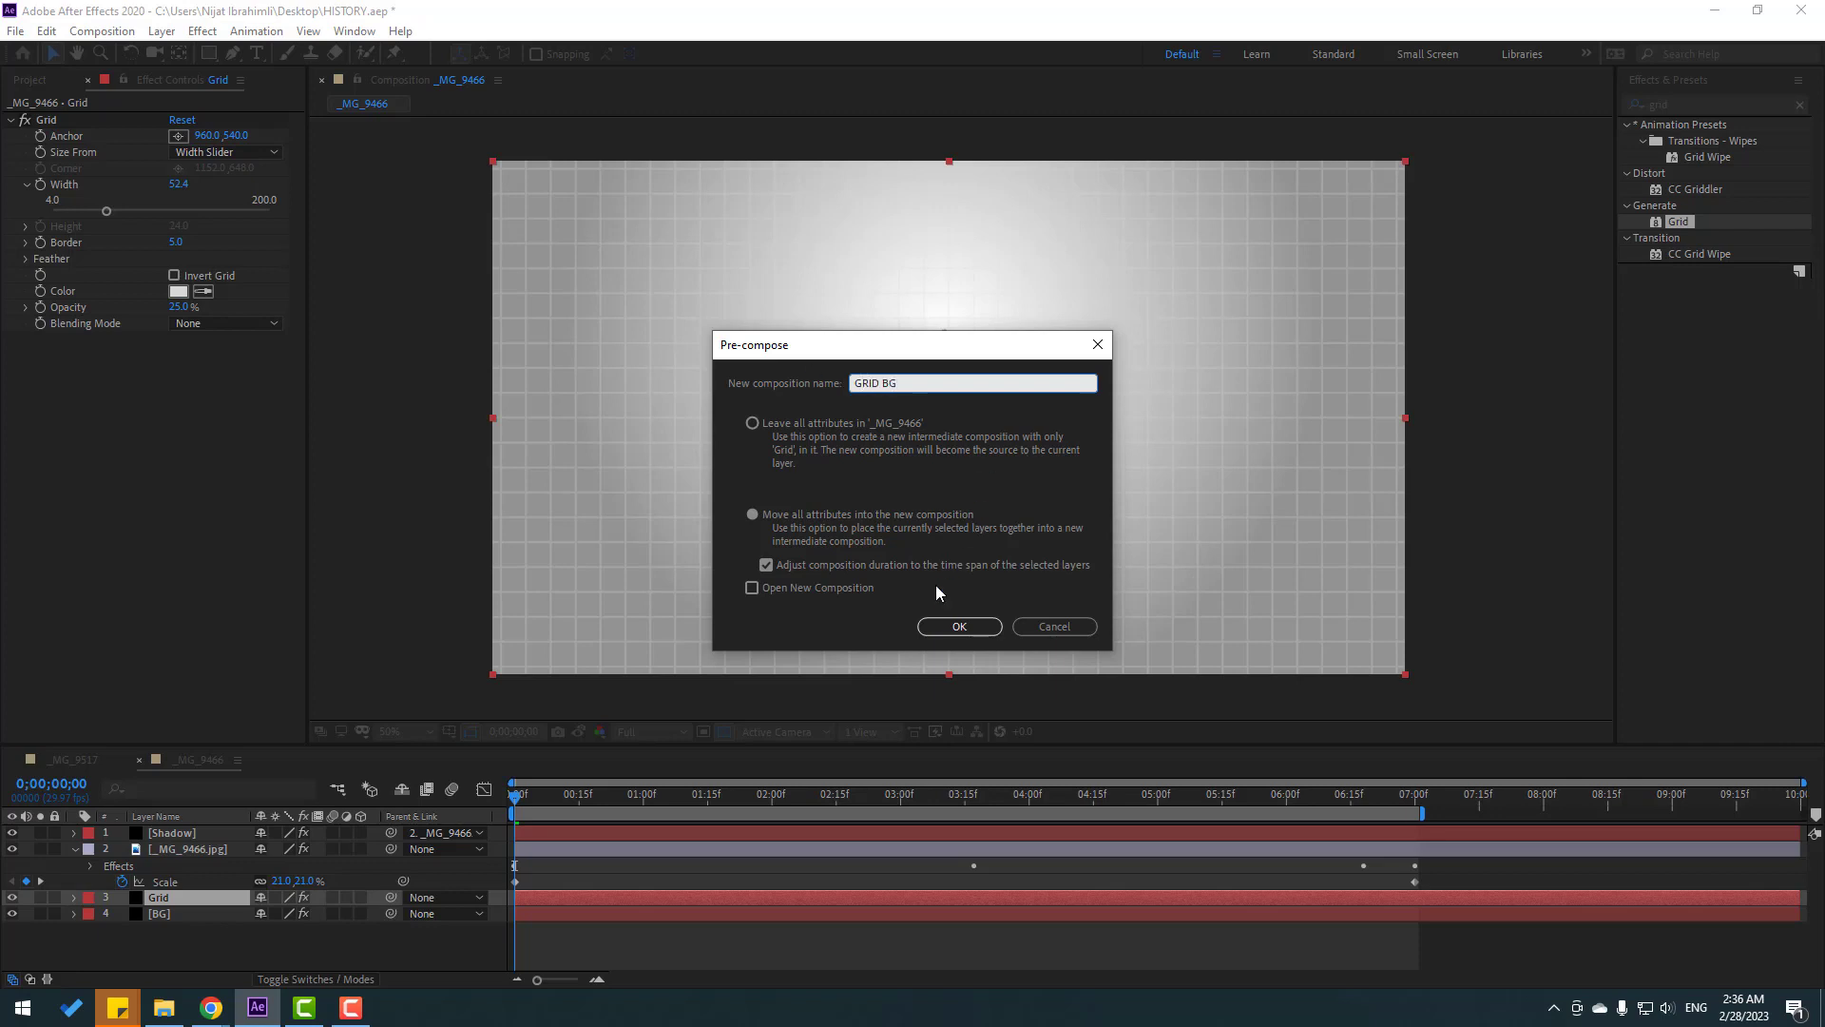
{"action": "left_click", "coordinate": [945, 628]}
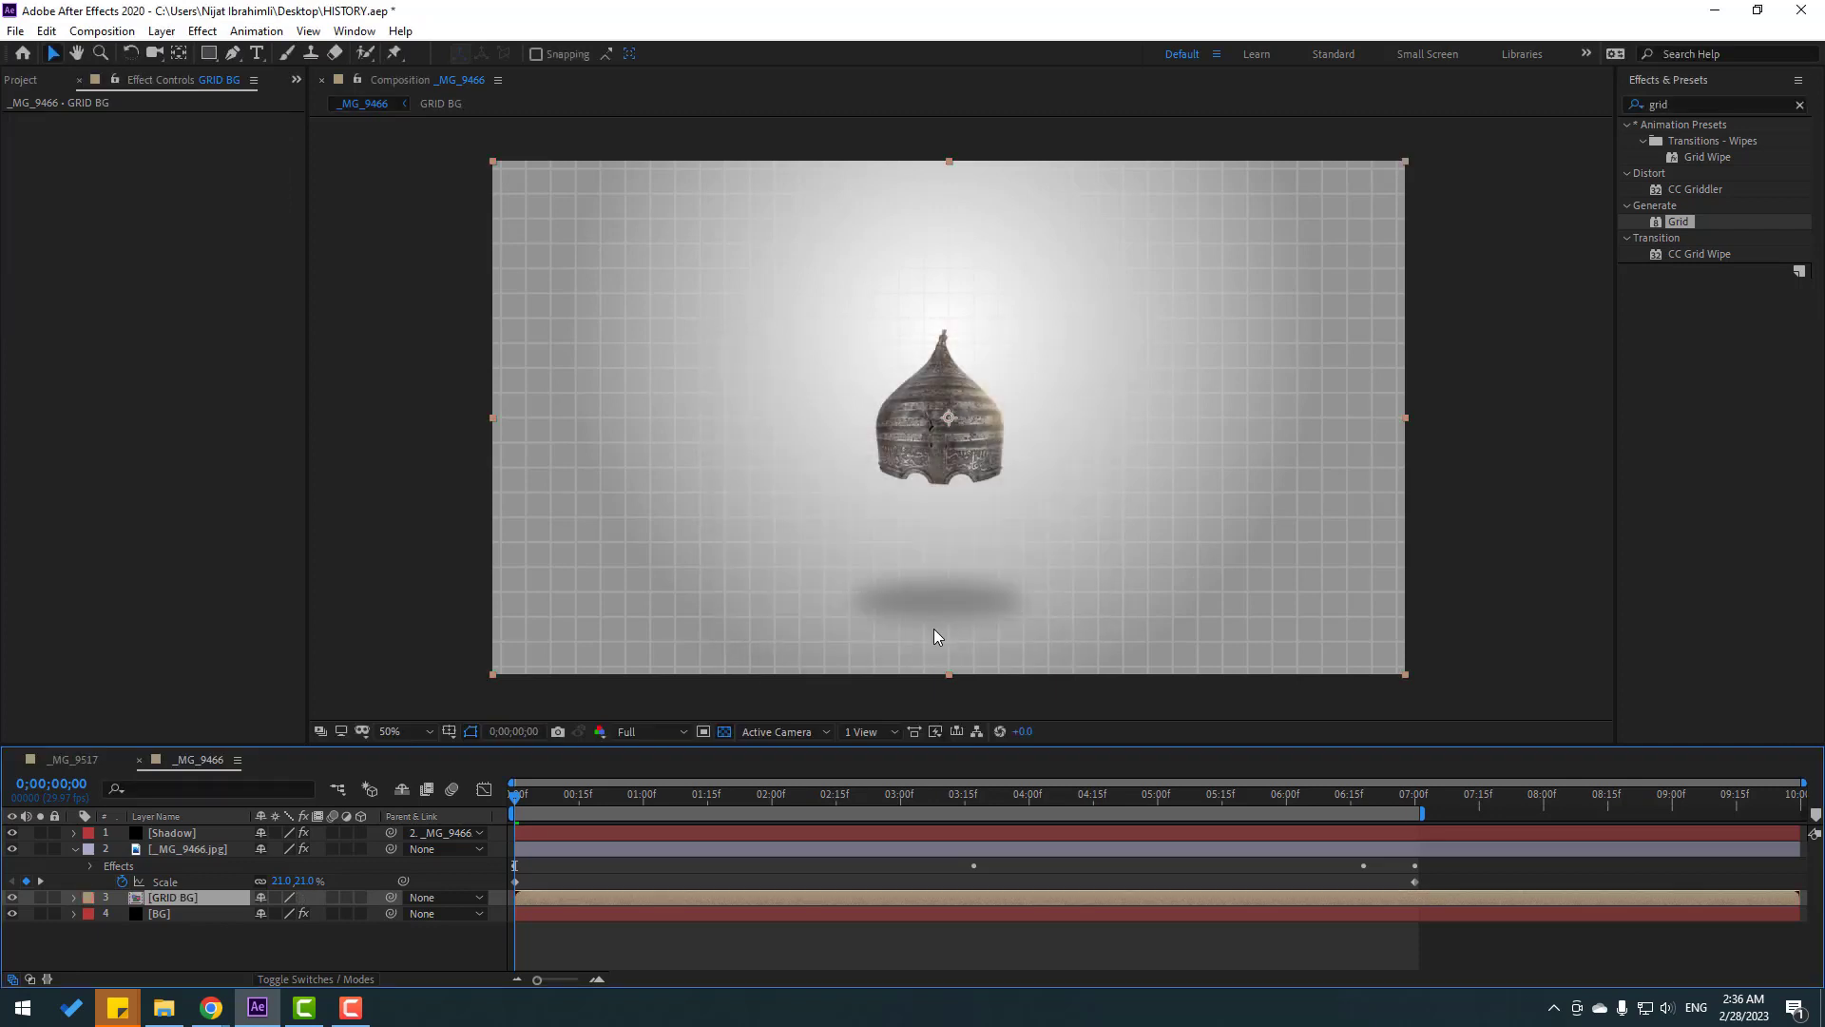
- Draw a wide rectangular mask across the full width of the GRID BG layer's middle band and invert it
{"action": "left_click", "coordinate": [208, 53]}
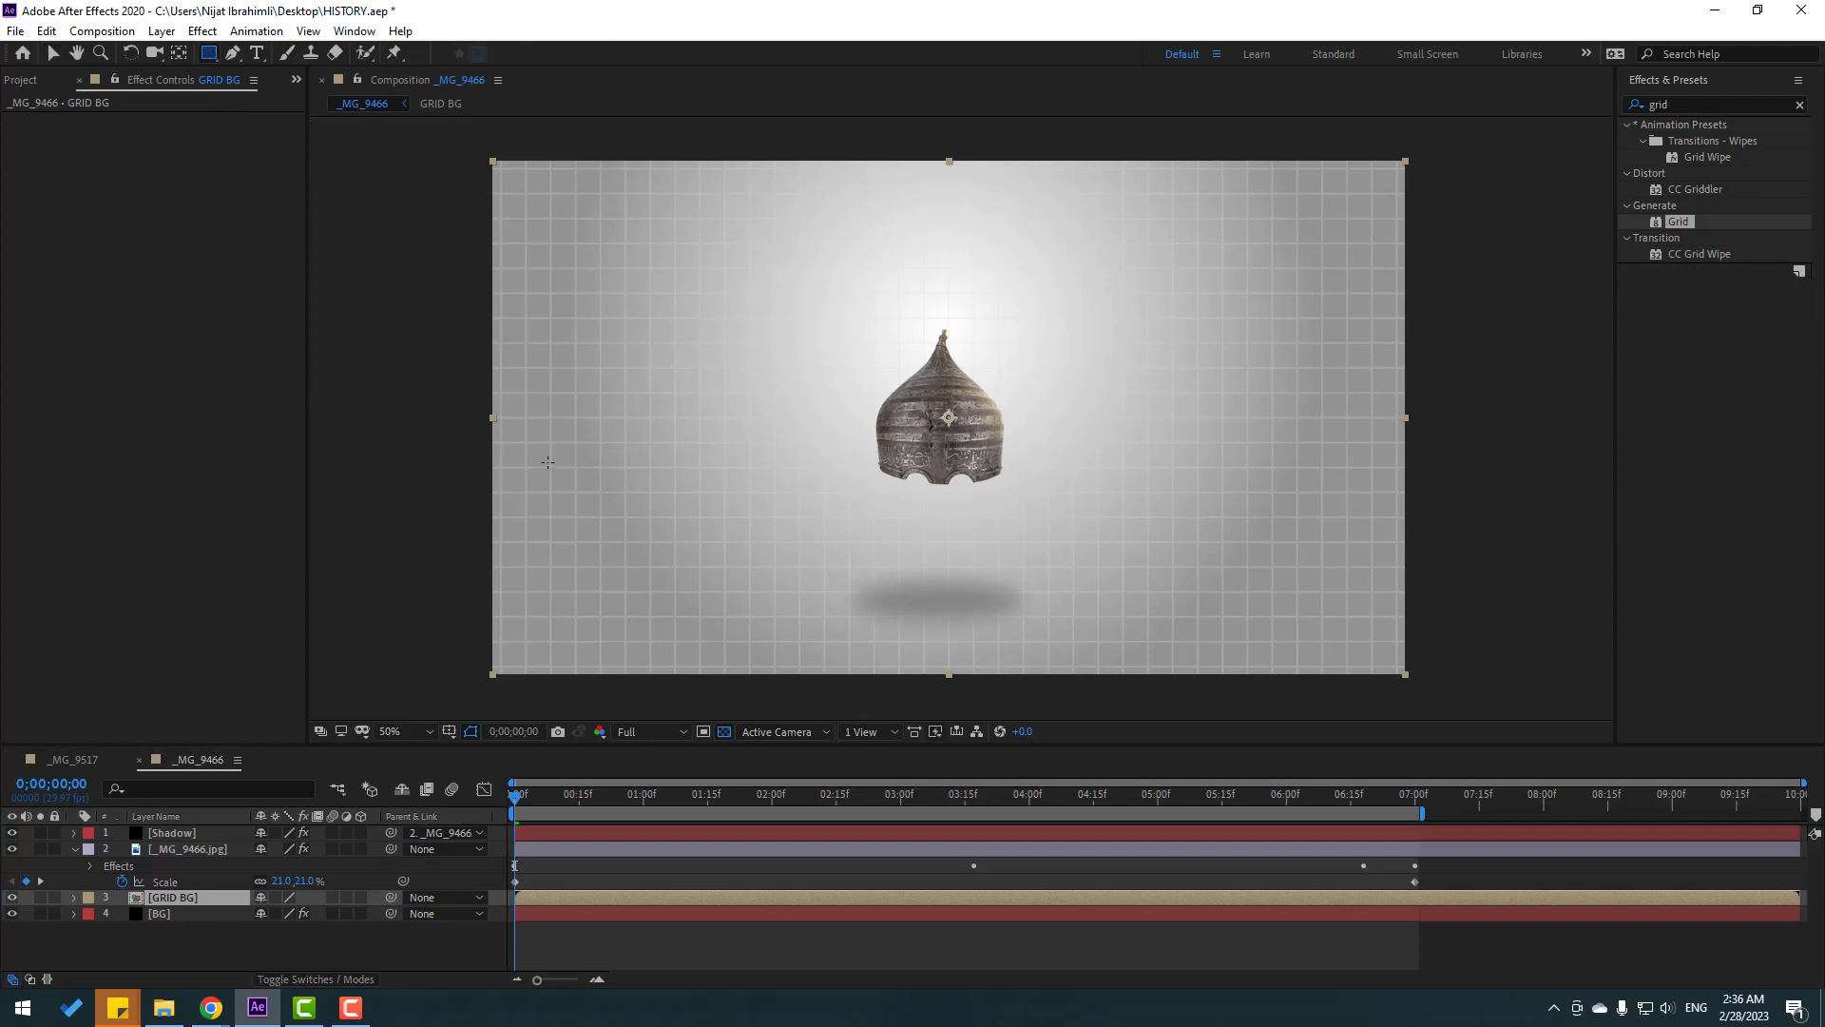
{"action": "mouse_move", "coordinate": [469, 373]}
{"action": "left_mouse_down"}
{"action": "mouse_move", "coordinate": [666, 493]}
{"action": "mouse_move", "coordinate": [1427, 502]}
{"action": "left_mouse_up"}
{"action": "left_click", "coordinate": [326, 930]}
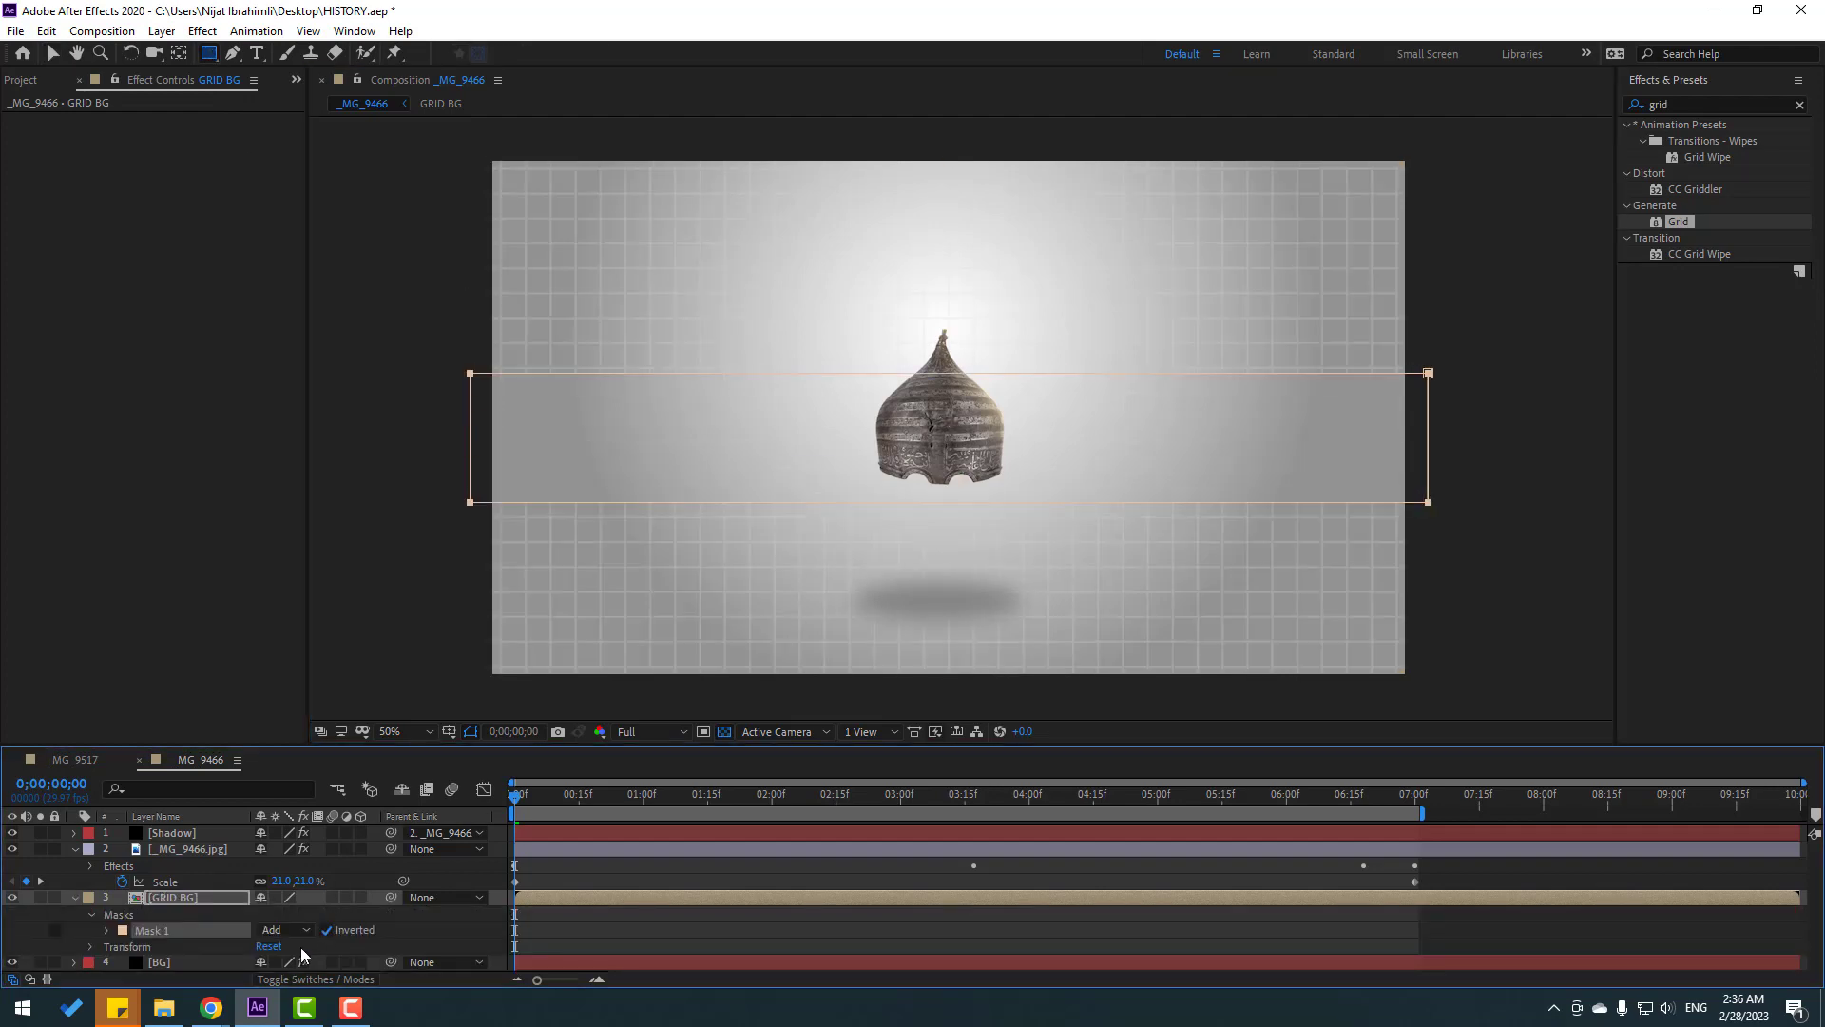
- Feather the GRID BG layer's inverted mask by 157 pixels and return to the Selection tool
{"action": "left_click", "coordinate": [106, 930]}
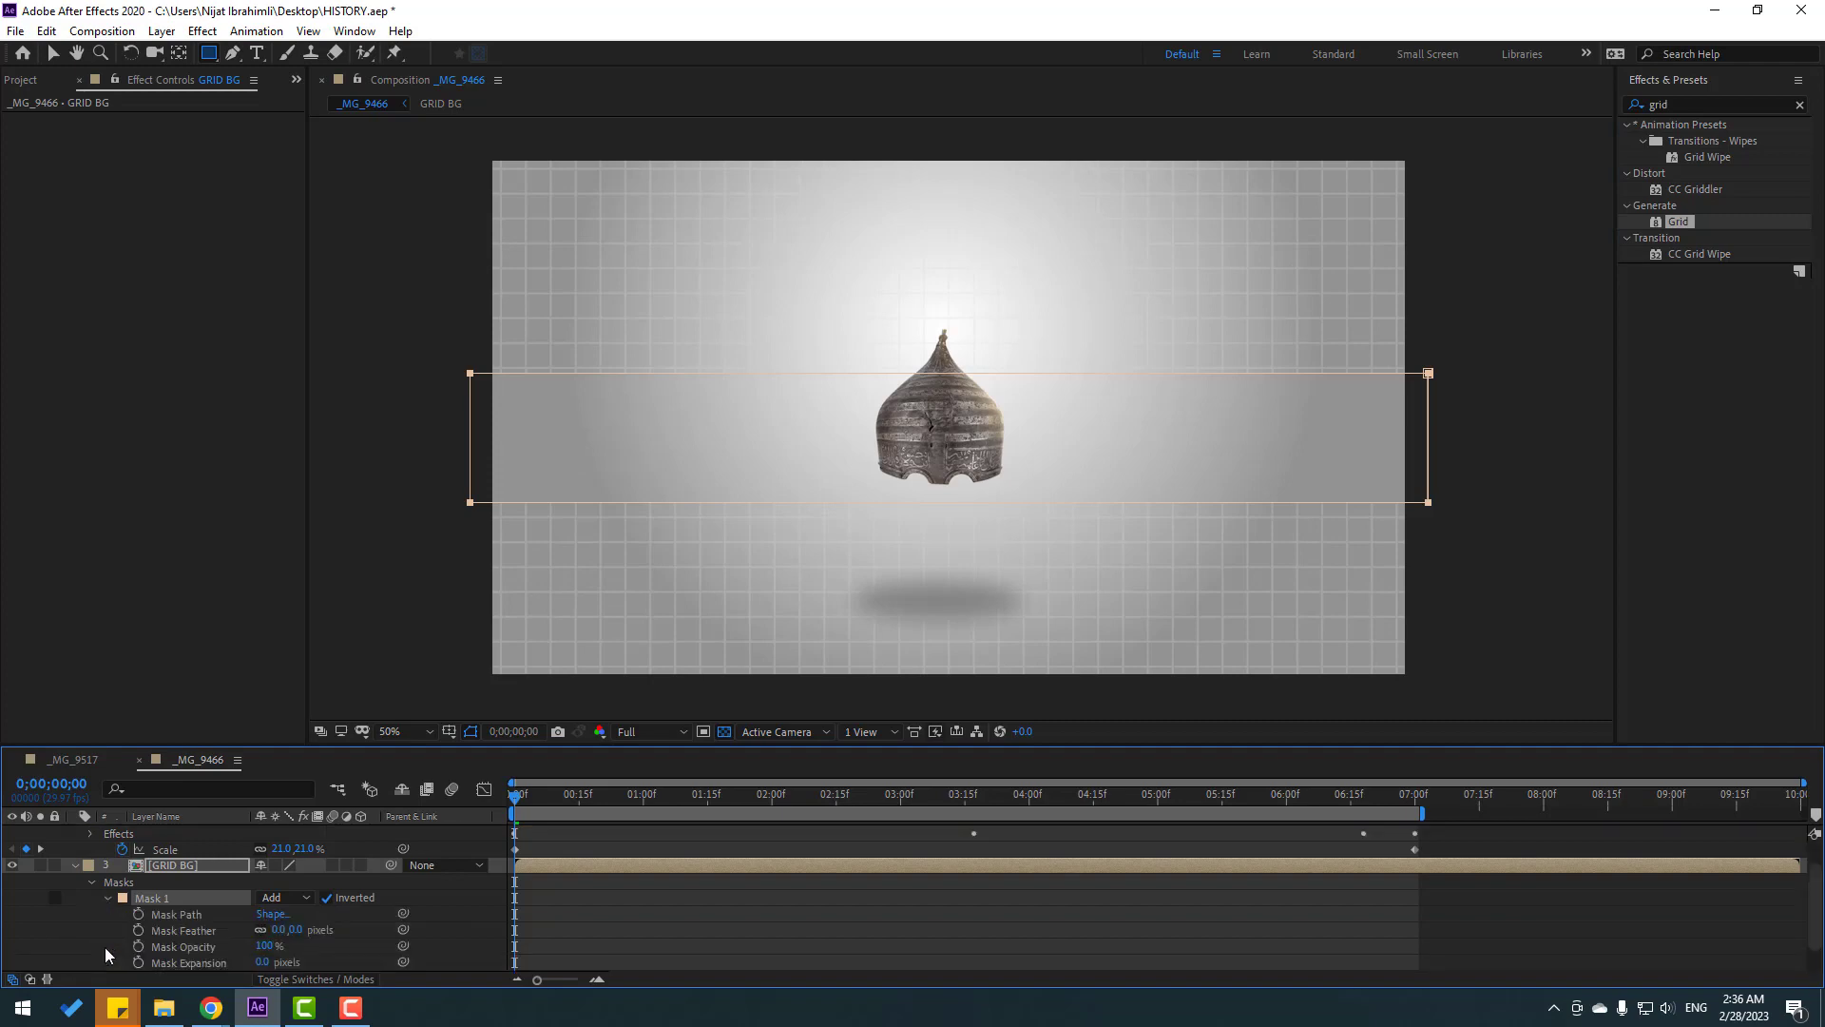
{"action": "left_click_drag", "start_coordinate": [274, 897], "coordinate": [411, 882]}
{"action": "left_click", "coordinate": [784, 891]}
{"action": "key", "text": "v"}
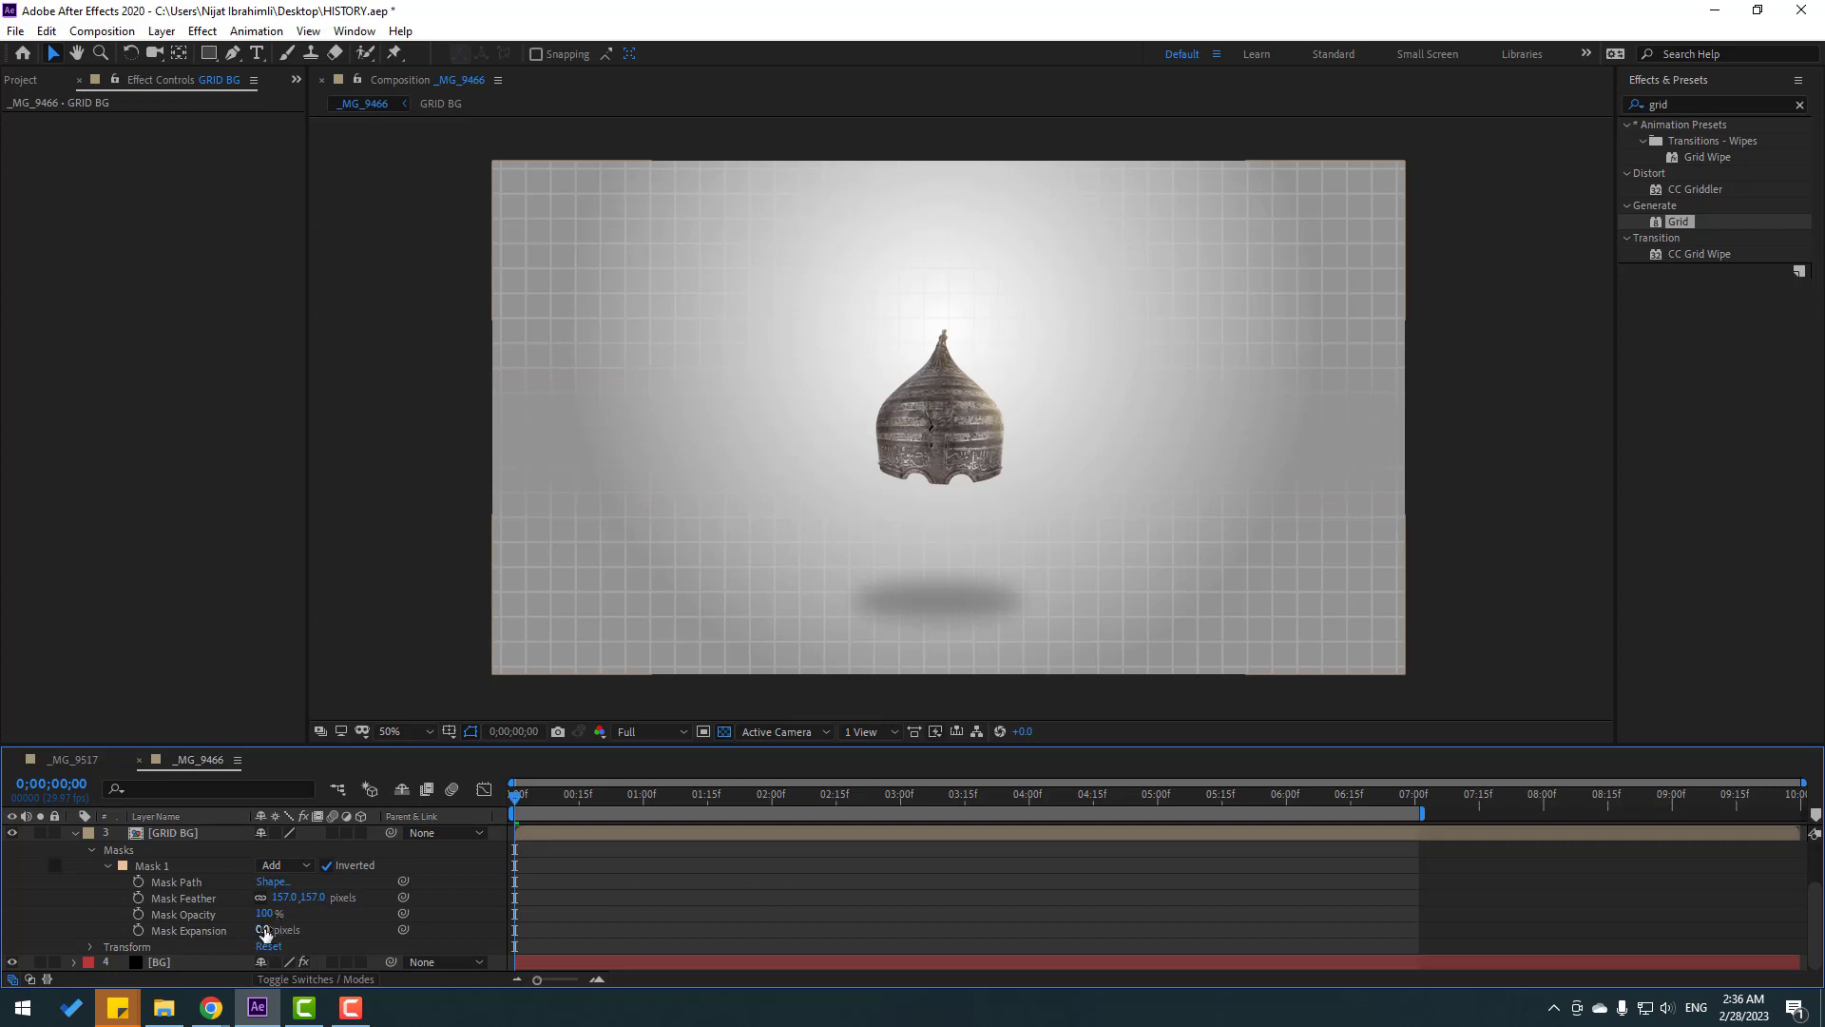
- Animate the GRID BG mask's expansion with keyframes from 436 pixels at the start to -190 pixels at 0;00;04;02
{"action": "left_click_drag", "start_coordinate": [265, 931], "coordinate": [334, 899]}
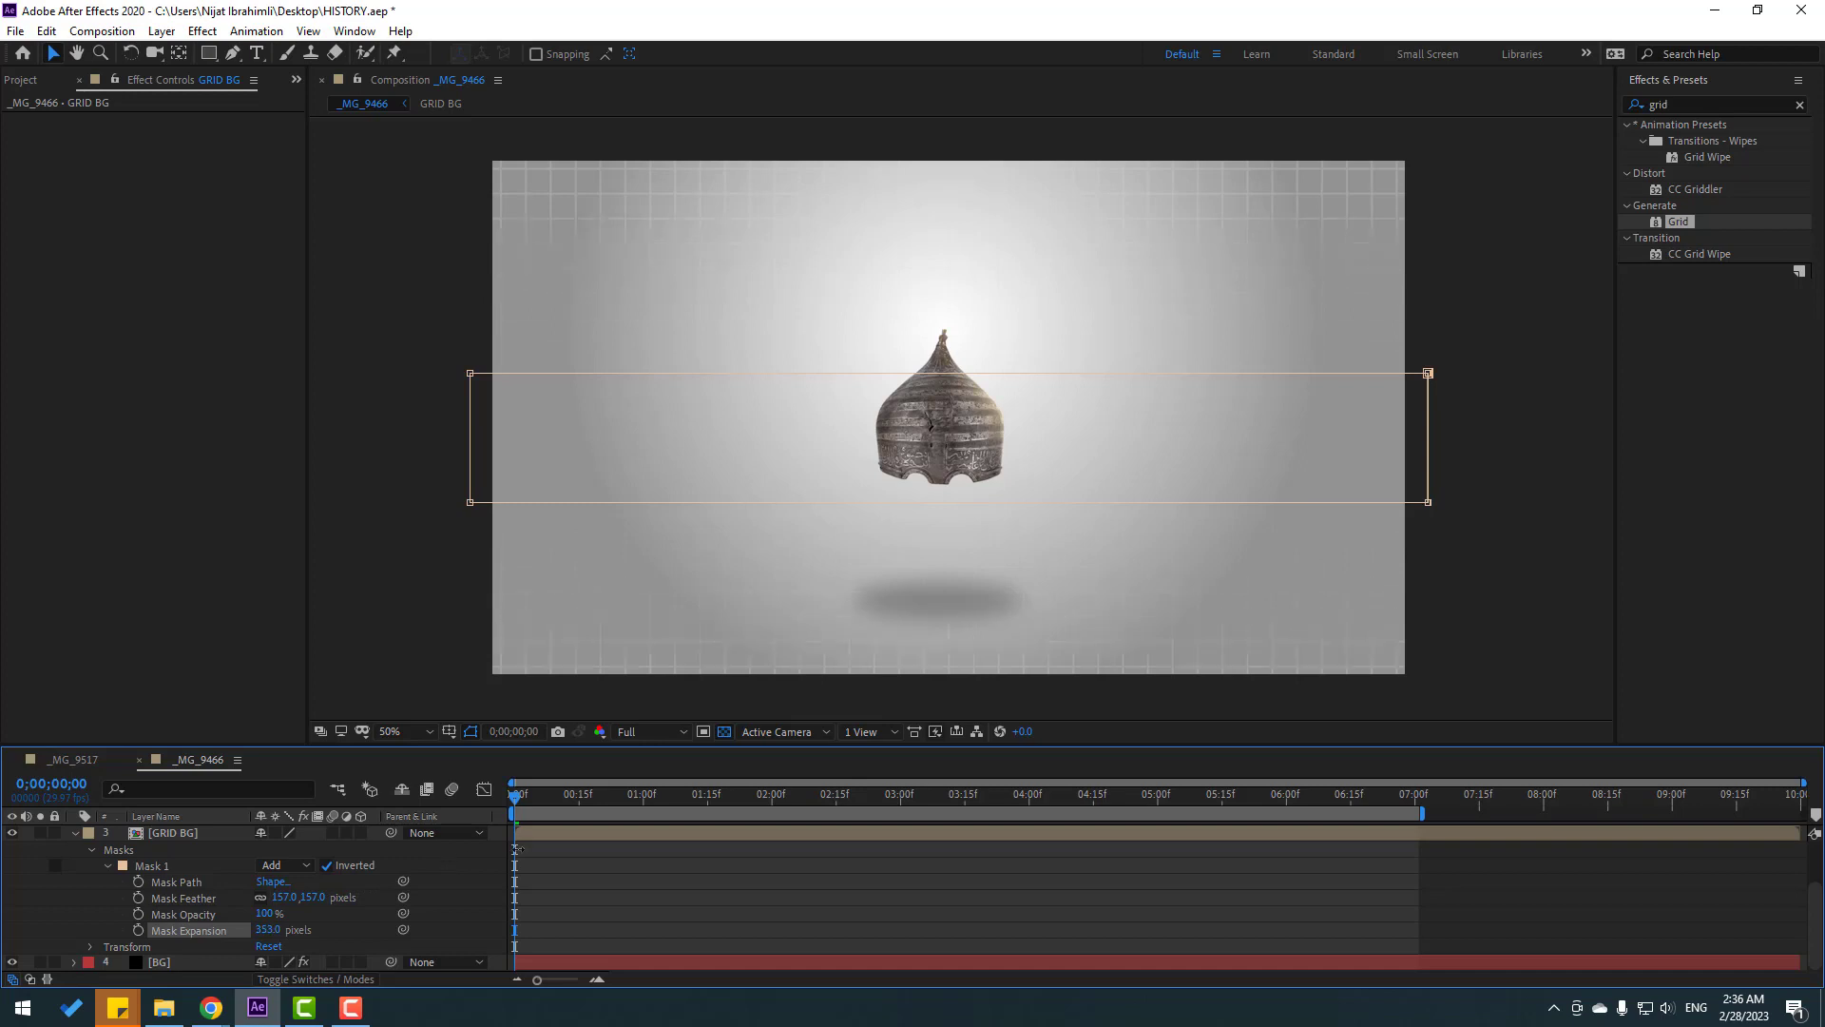
{"action": "left_click_drag", "start_coordinate": [582, 833], "coordinate": [570, 852]}
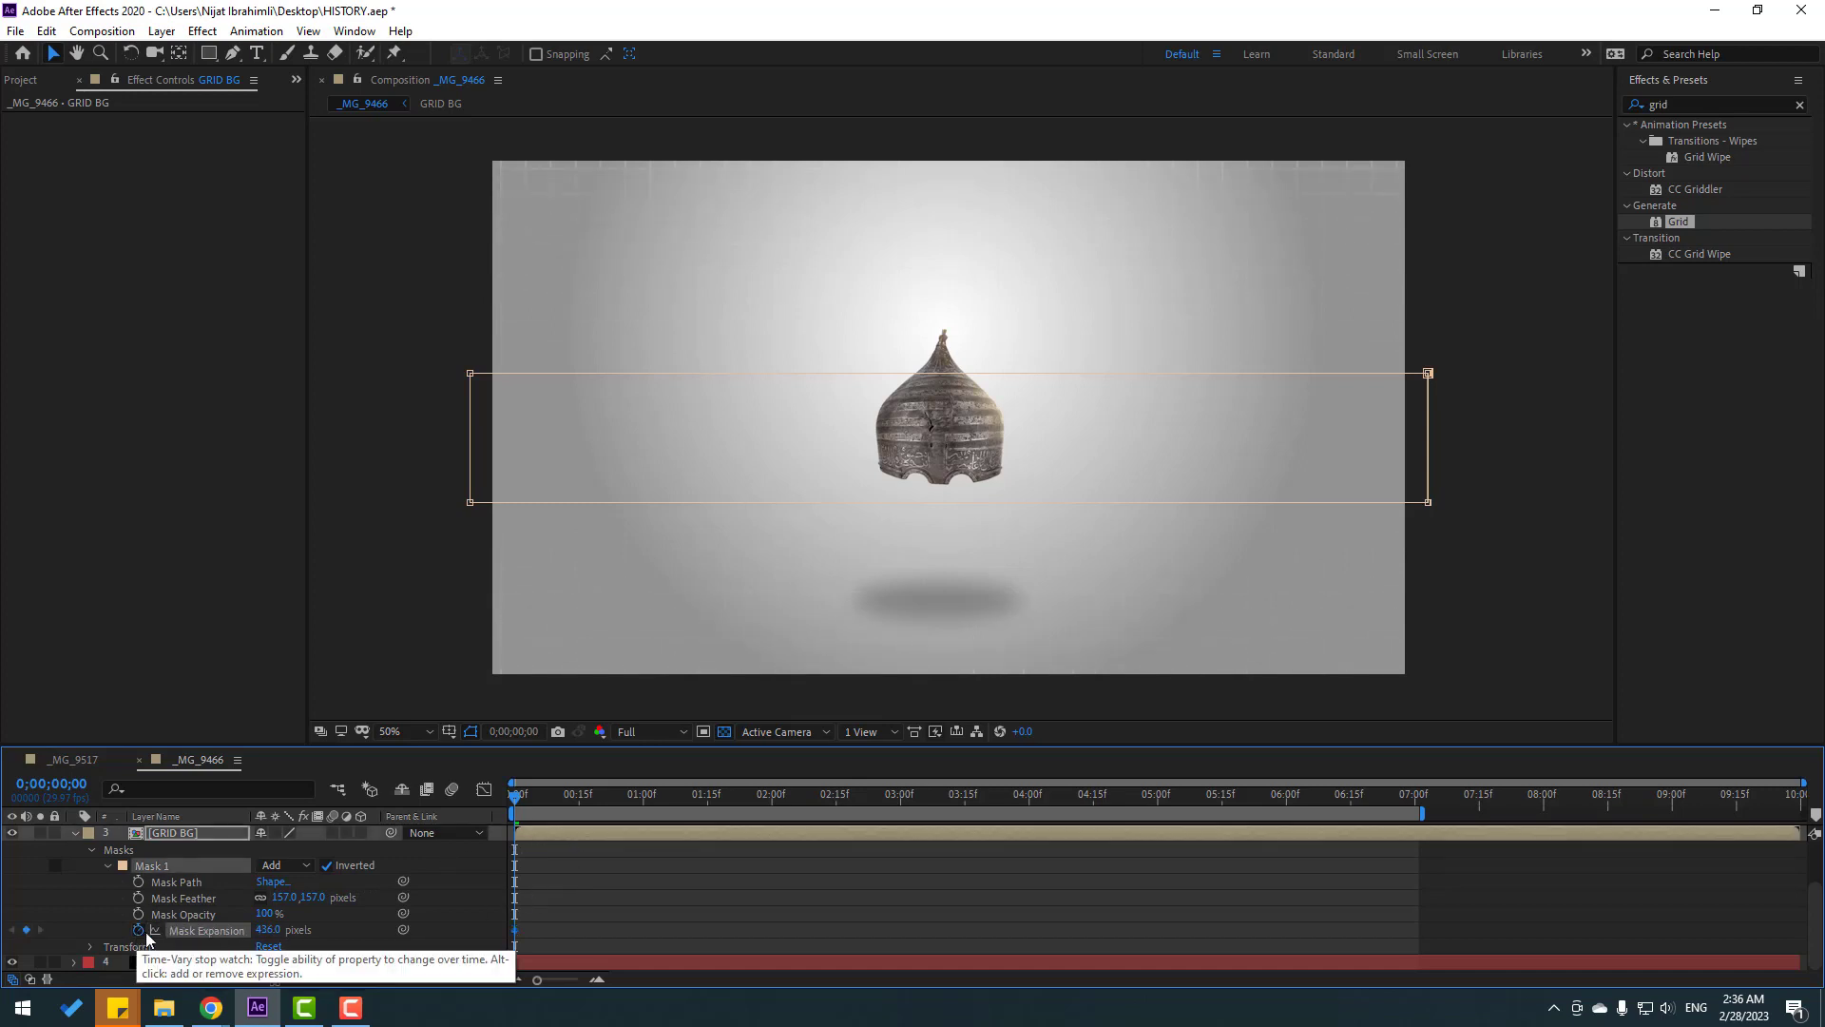
{"action": "left_click", "coordinate": [138, 929]}
{"action": "left_click", "coordinate": [716, 797]}
{"action": "left_click_drag", "start_coordinate": [761, 801], "coordinate": [1037, 796]}
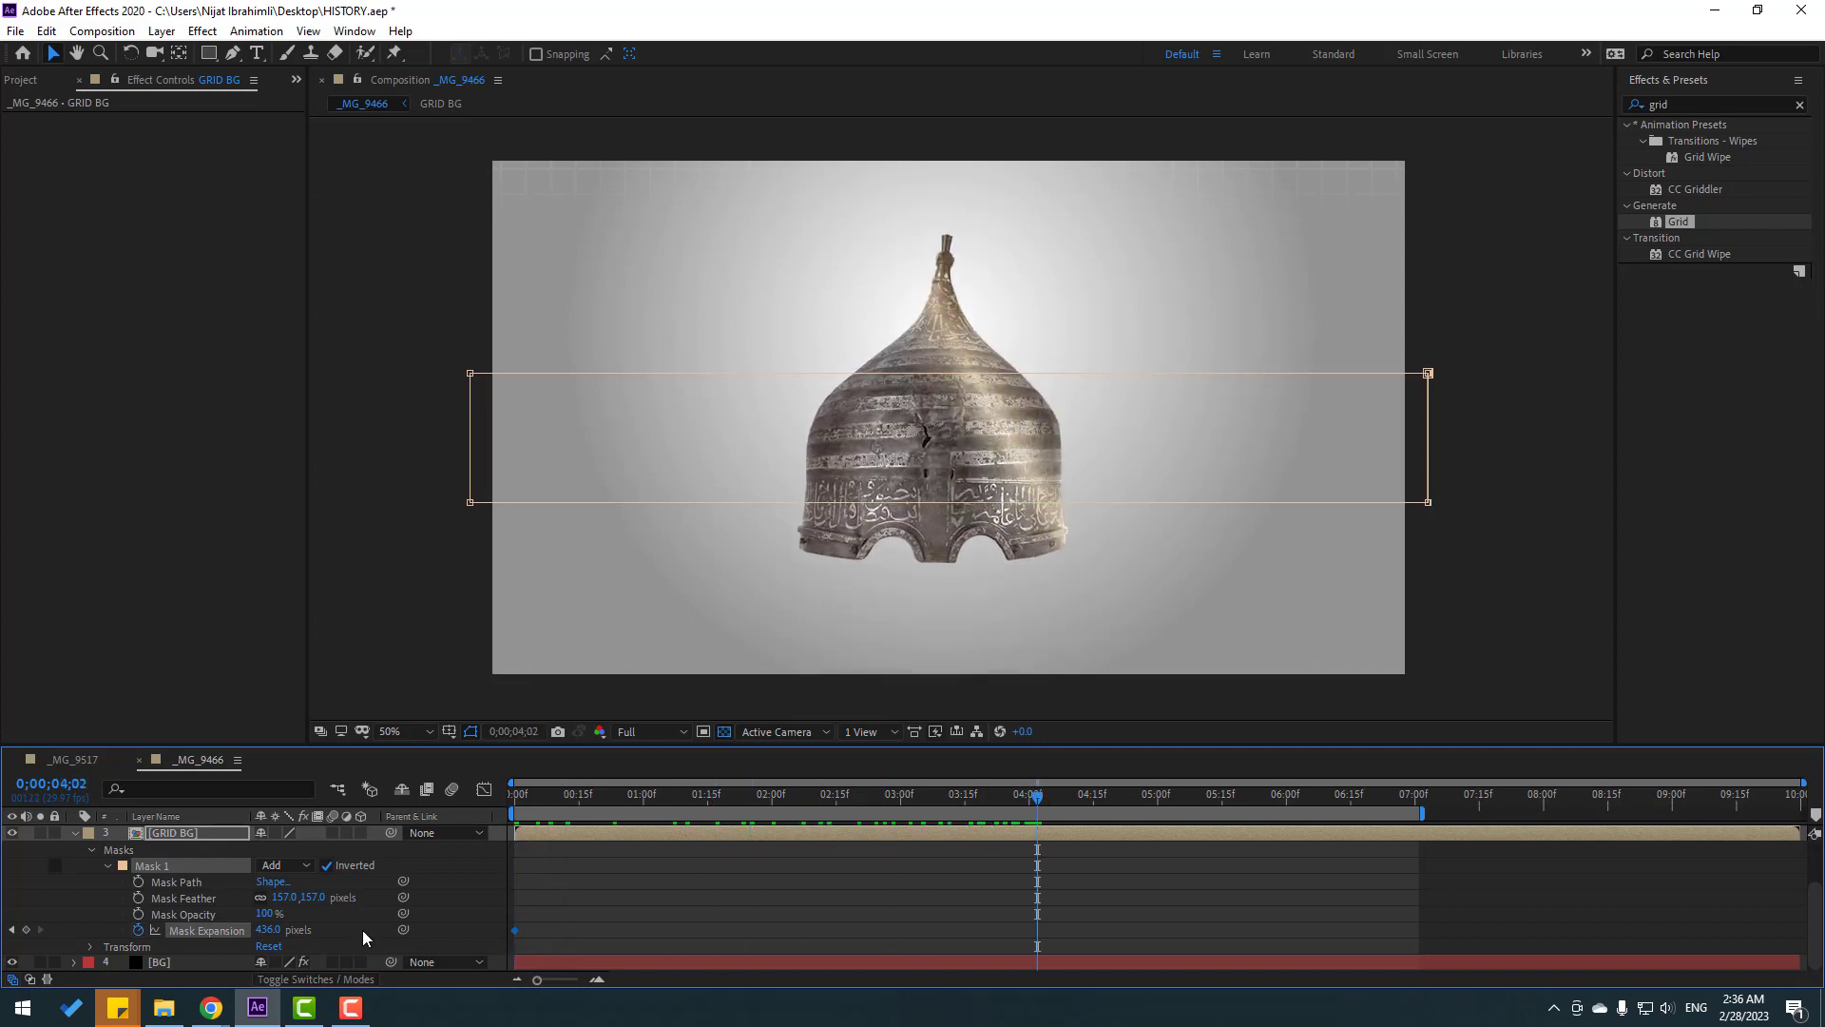
{"action": "left_click_drag", "start_coordinate": [269, 930], "coordinate": [4, 930]}
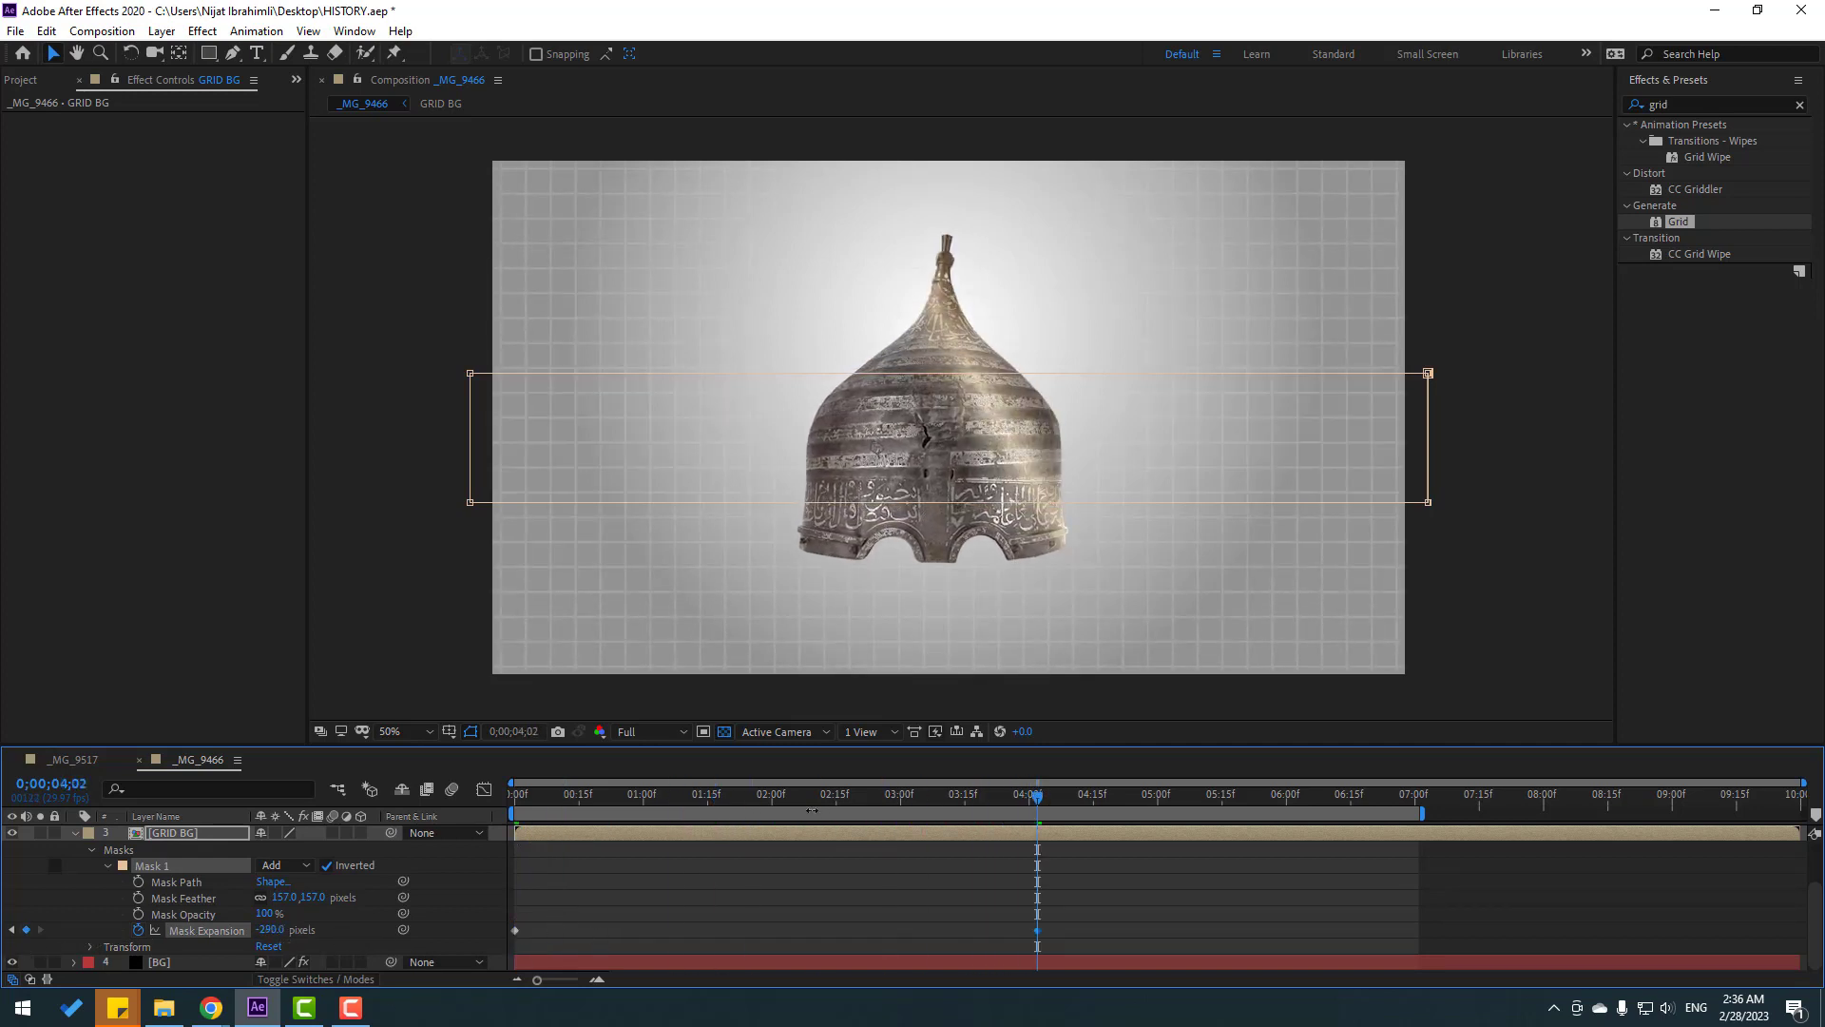
- Preview the grid's mask expansion animation from the beginning of the composition
{"action": "left_click_drag", "start_coordinate": [1037, 799], "coordinate": [327, 825]}
{"action": "left_click", "coordinate": [916, 870]}
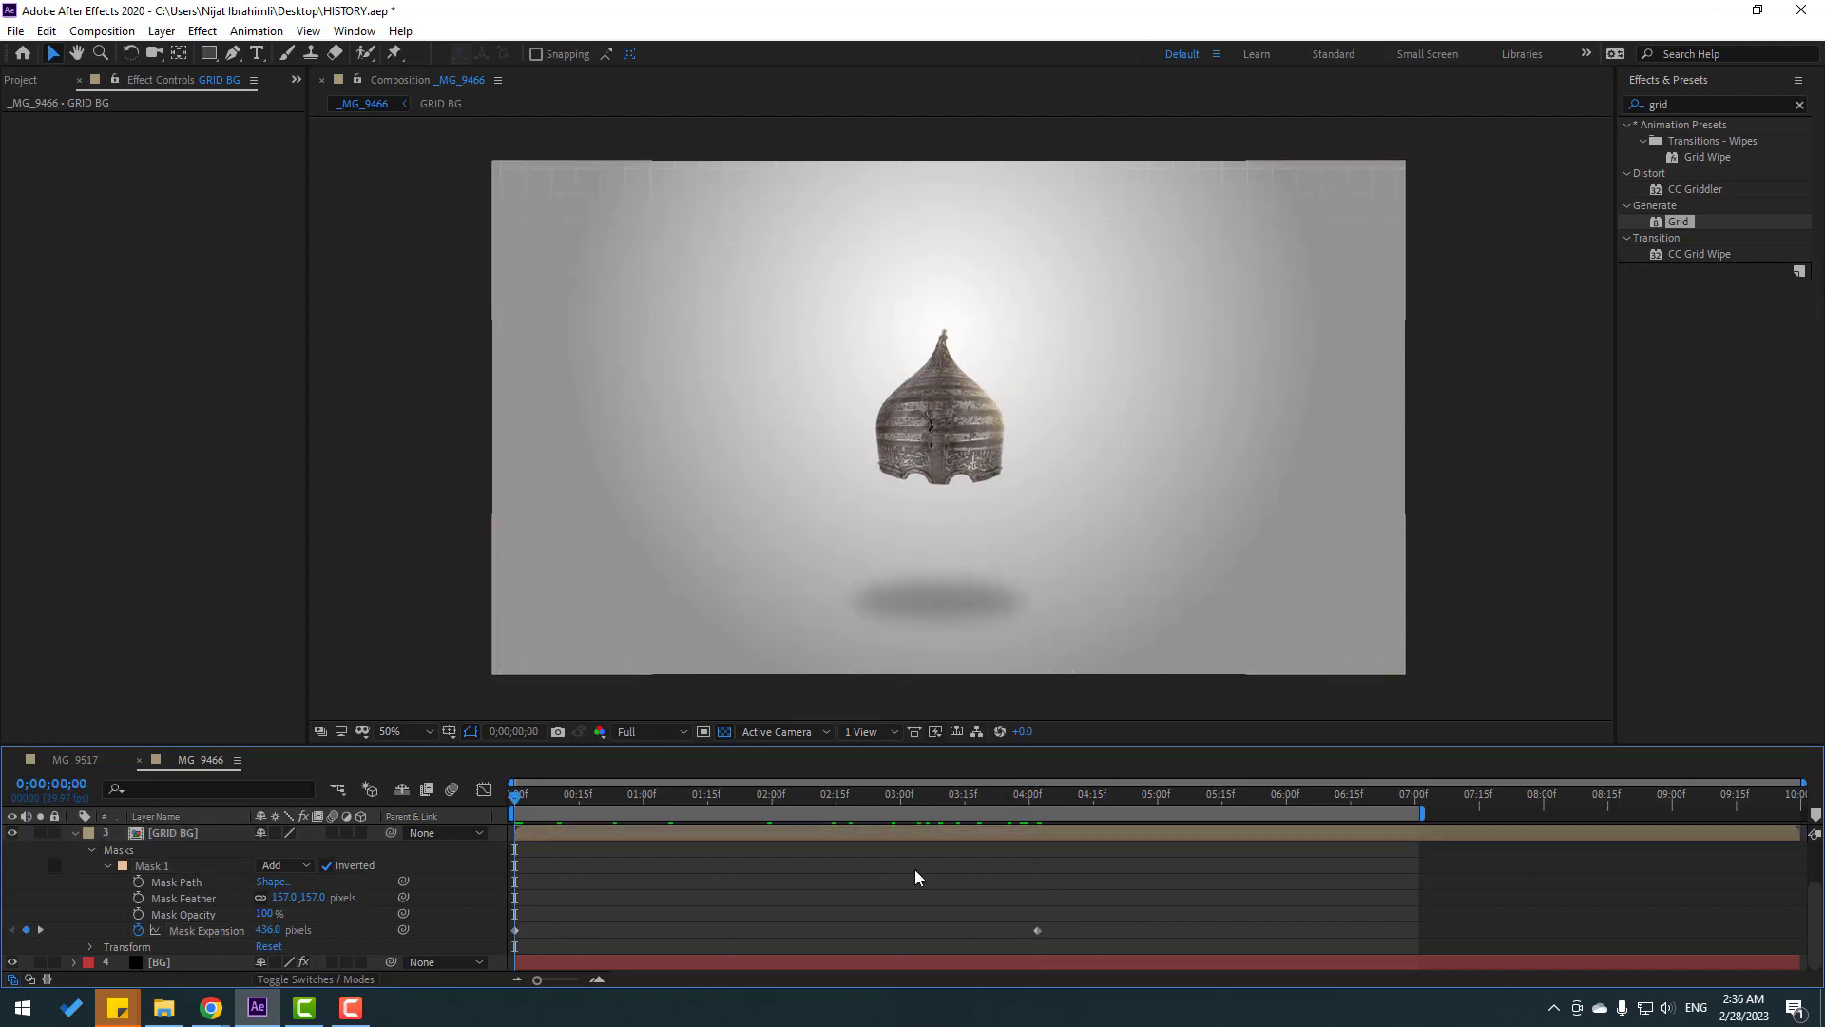
{"action": "key", "text": "space"}
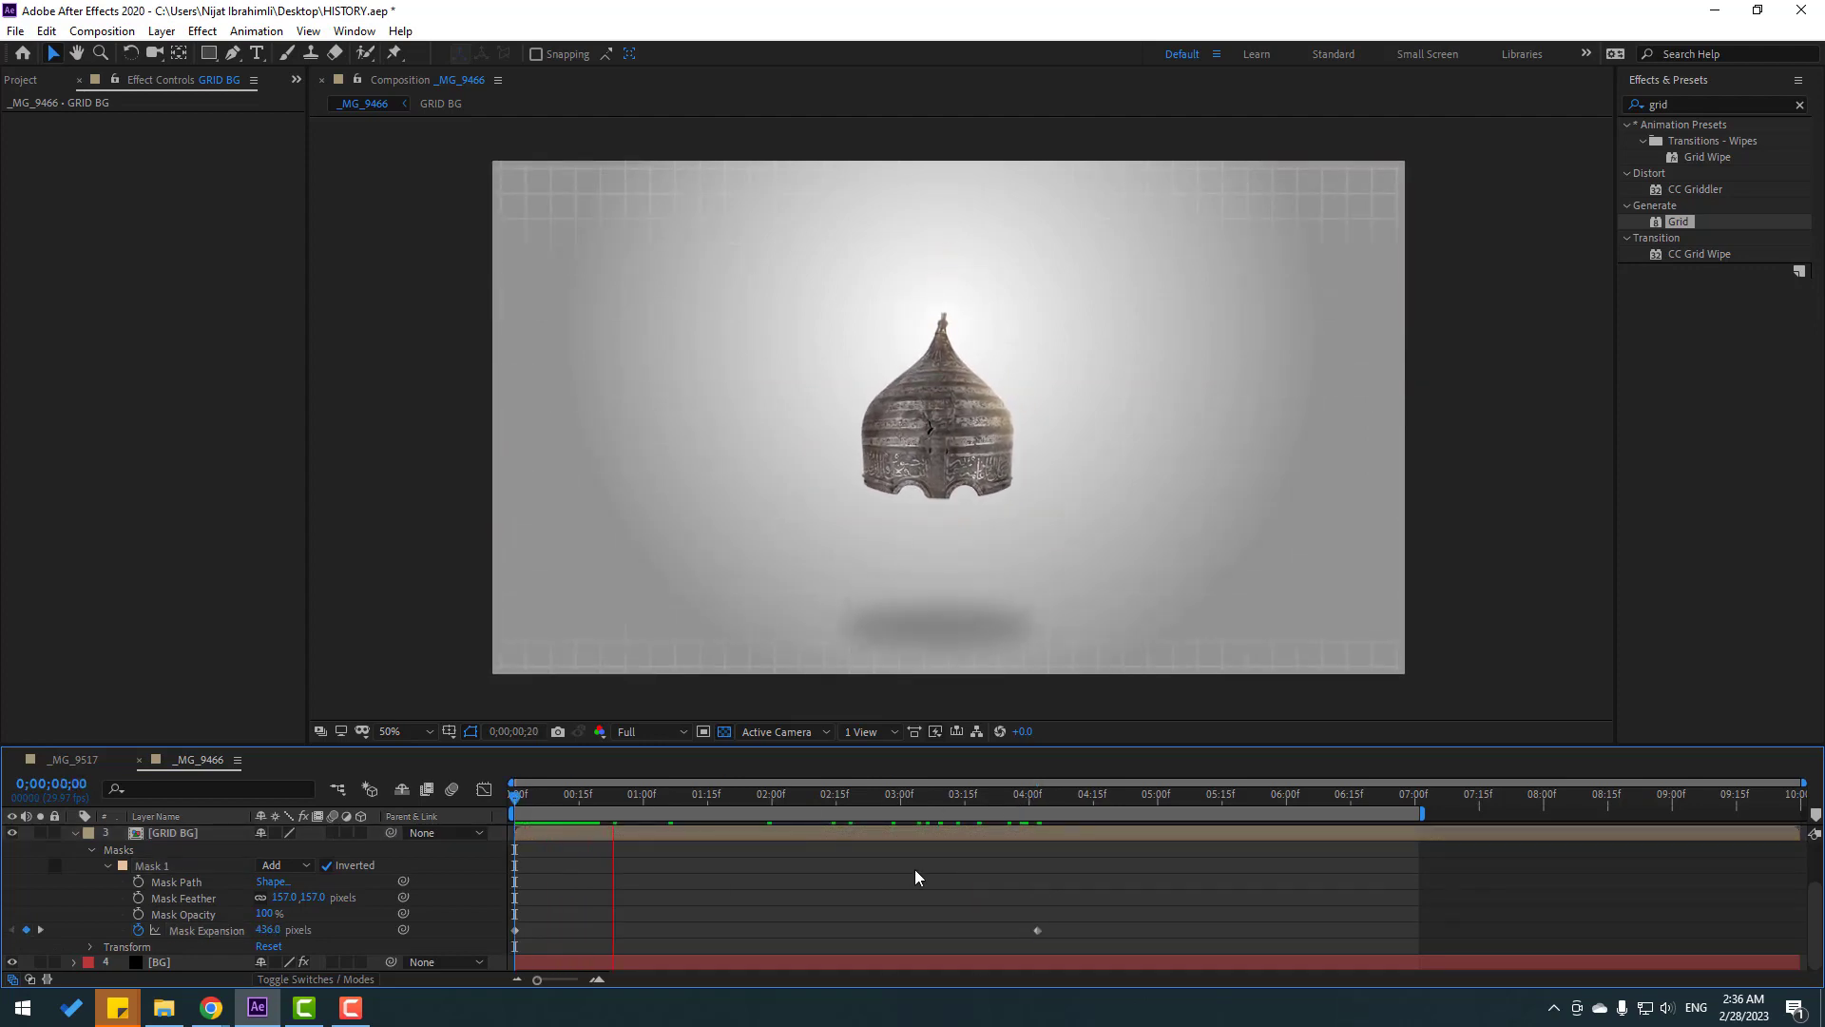